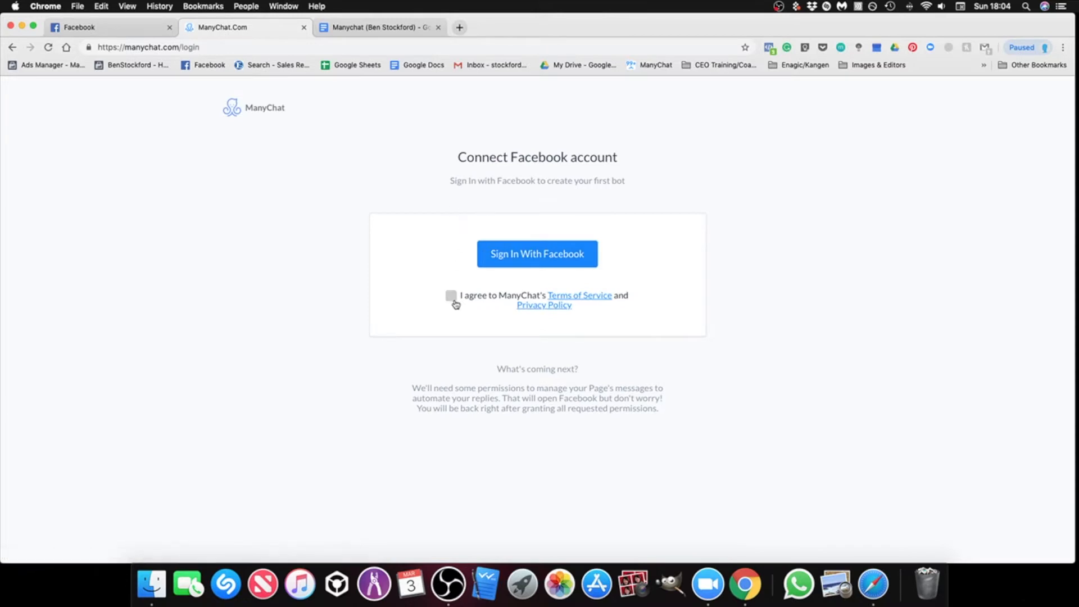
Accept ManyChat's Terms of Service and sign in with Facebook to reach the Dashboard.
click(450, 298)
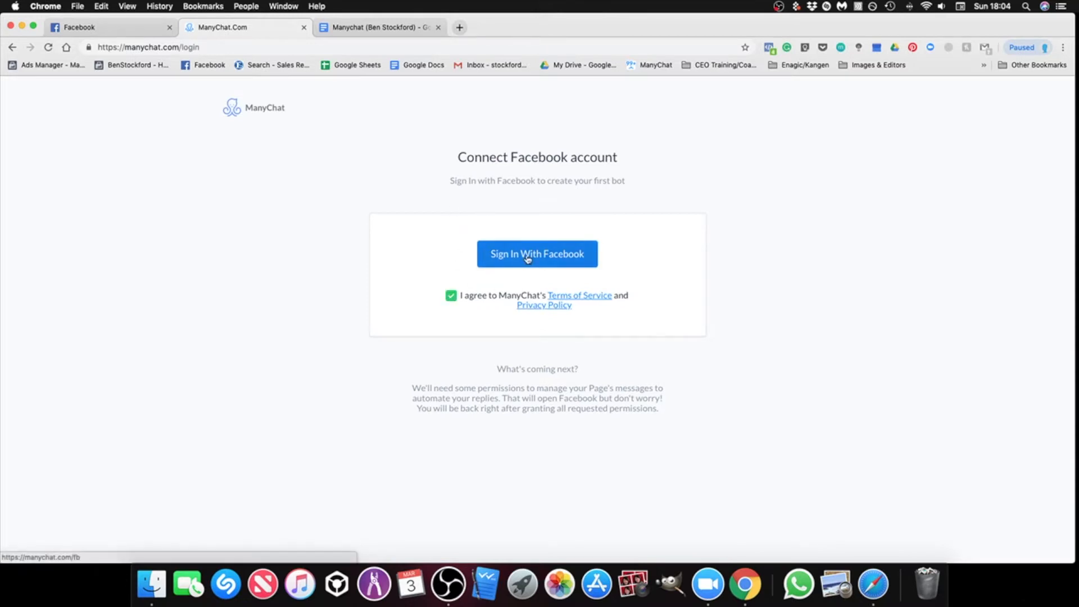
click(528, 259)
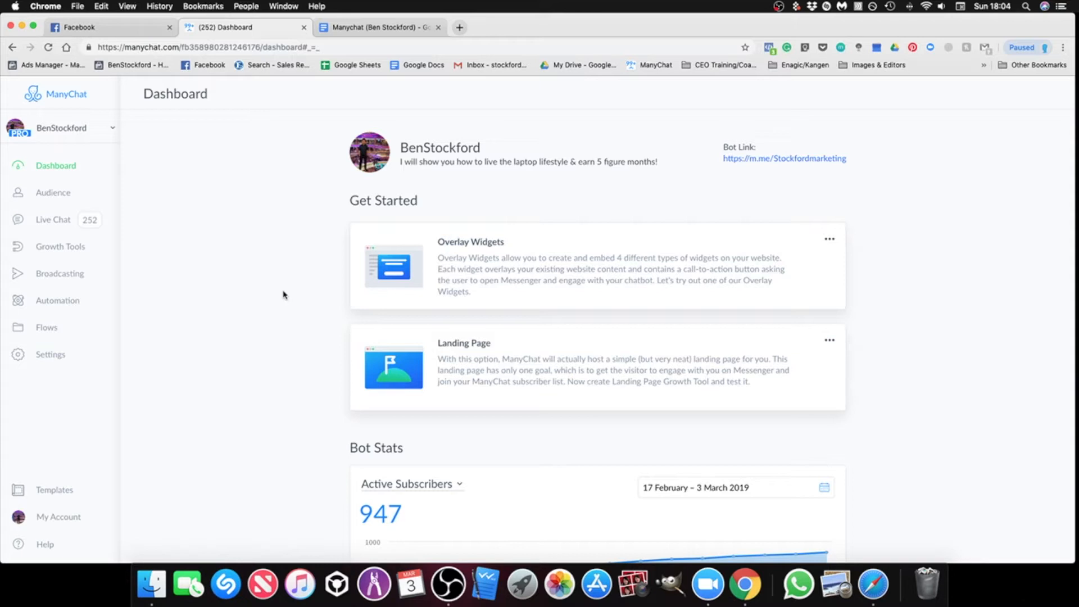
click(51, 356)
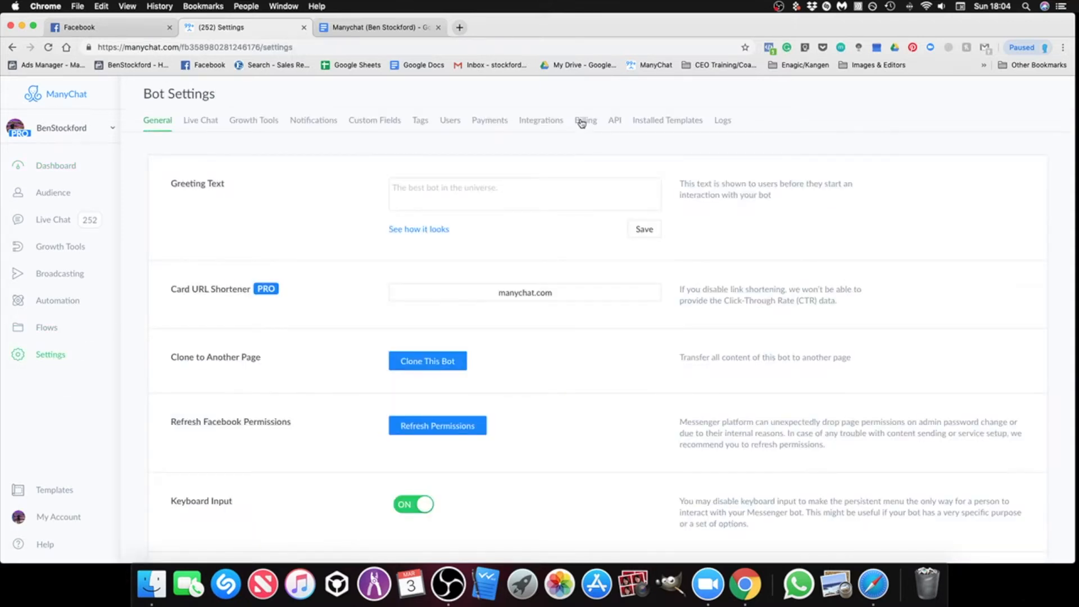
click(582, 123)
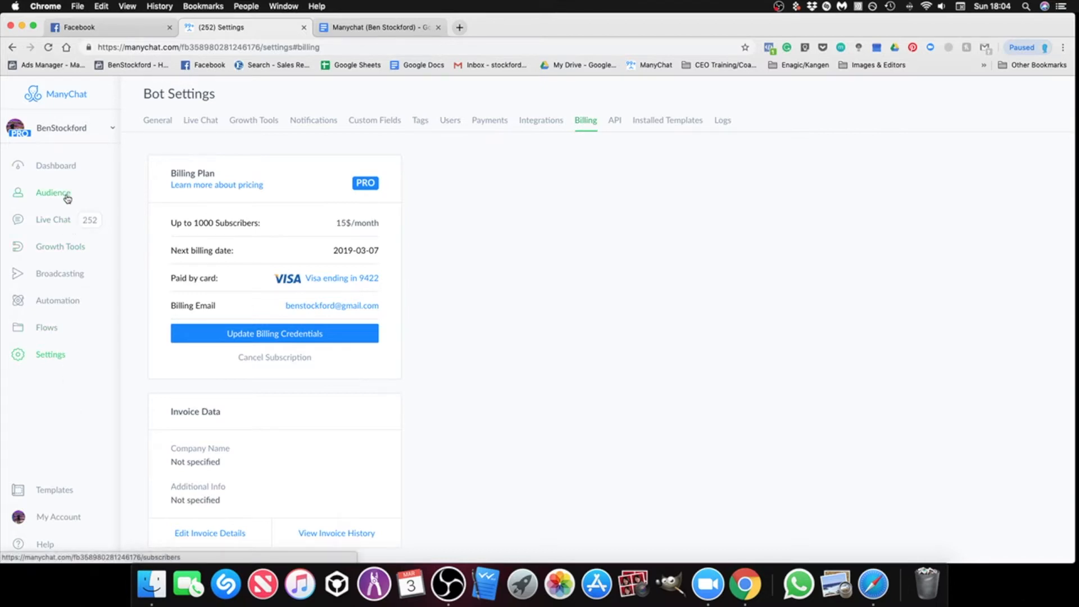
click(56, 166)
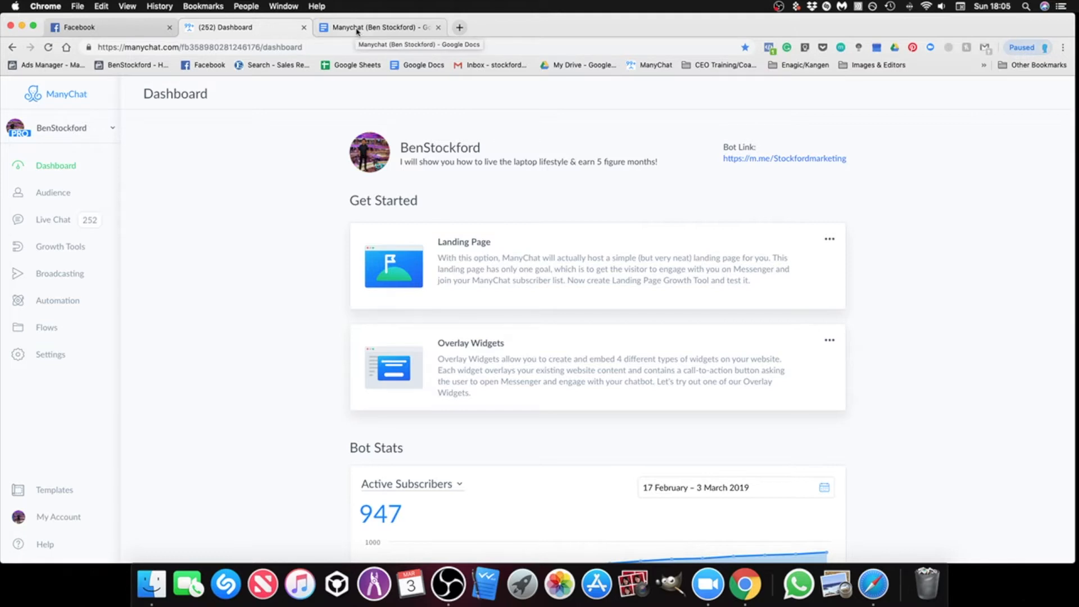
From the setup doc, open the Initial Sequence (Clicked 'I got it')(LP) flow link in a new tab.
click(357, 29)
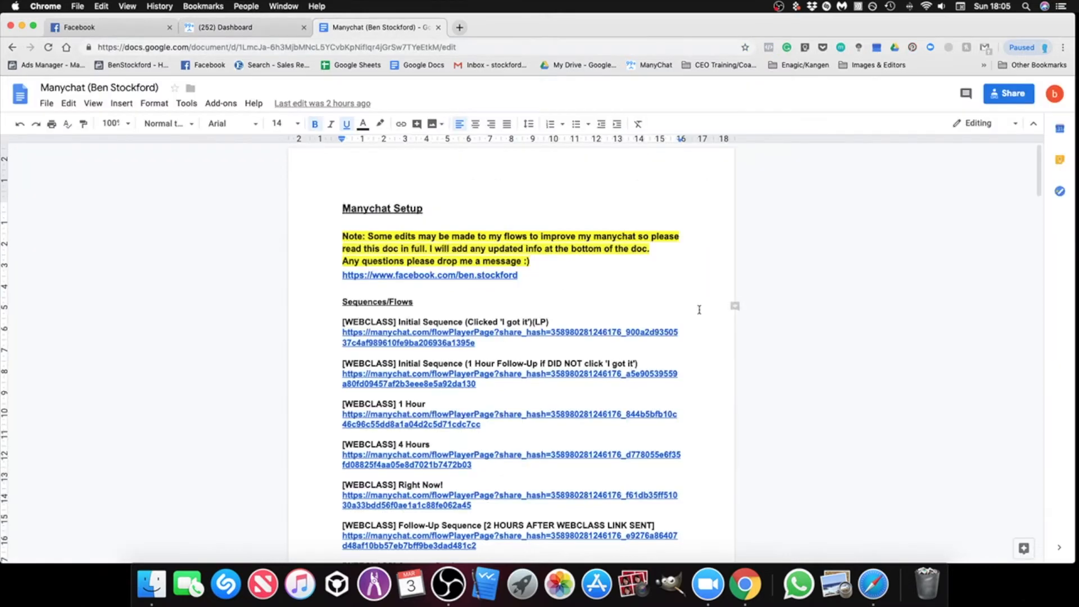
scroll(707, 306, down, 3)
scroll(707, 306, down, 1)
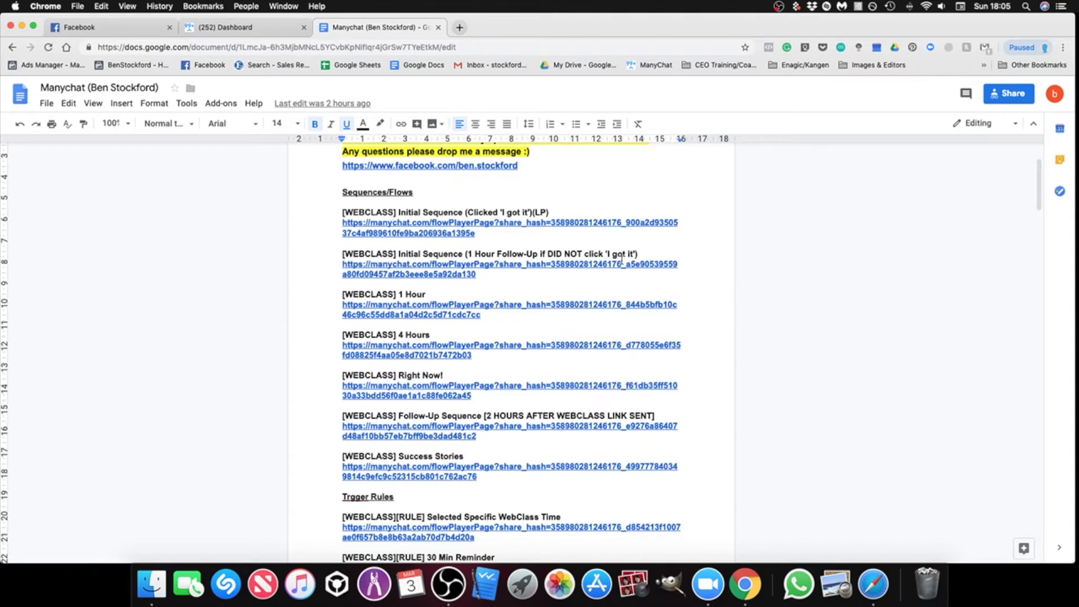
click(236, 27)
click(373, 27)
scroll(466, 251, up, 2)
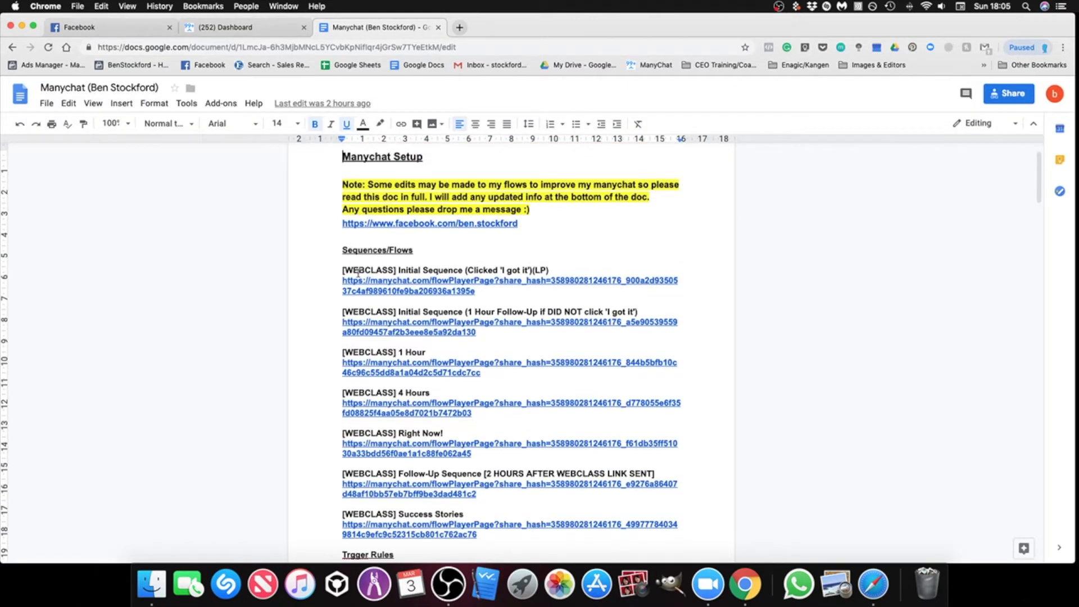
click(421, 287)
click(469, 310)
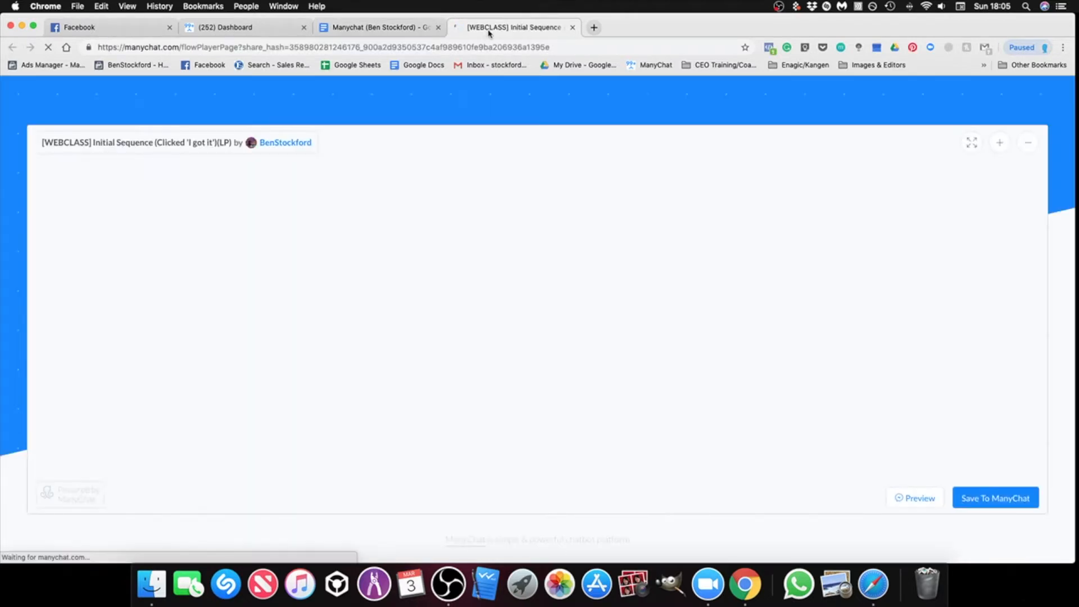
Save the shared Initial Sequence flow to the bot's page in ManyChat.
click(1012, 507)
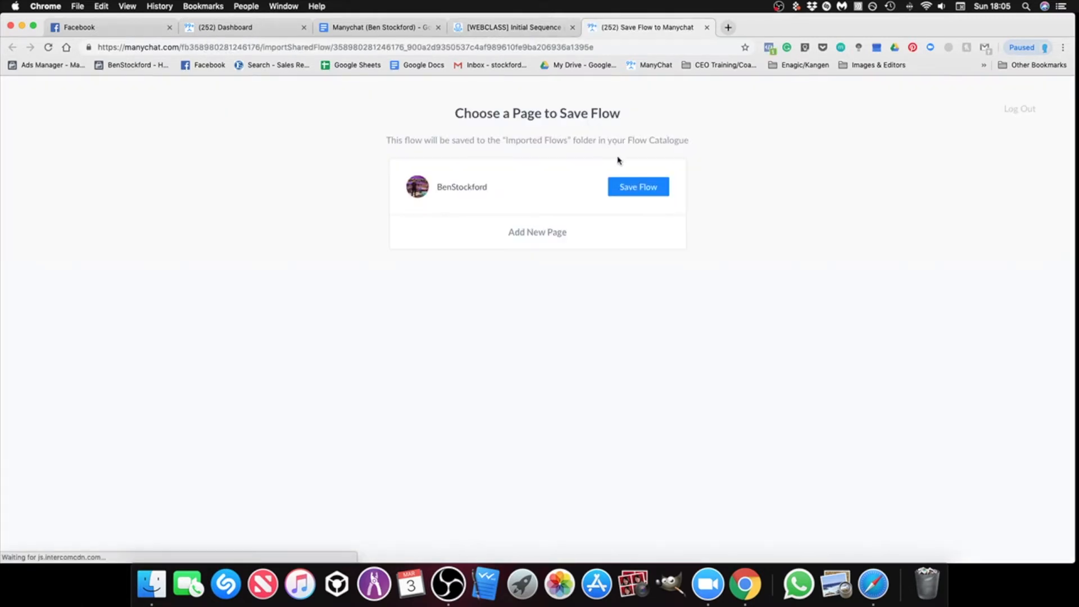
click(635, 193)
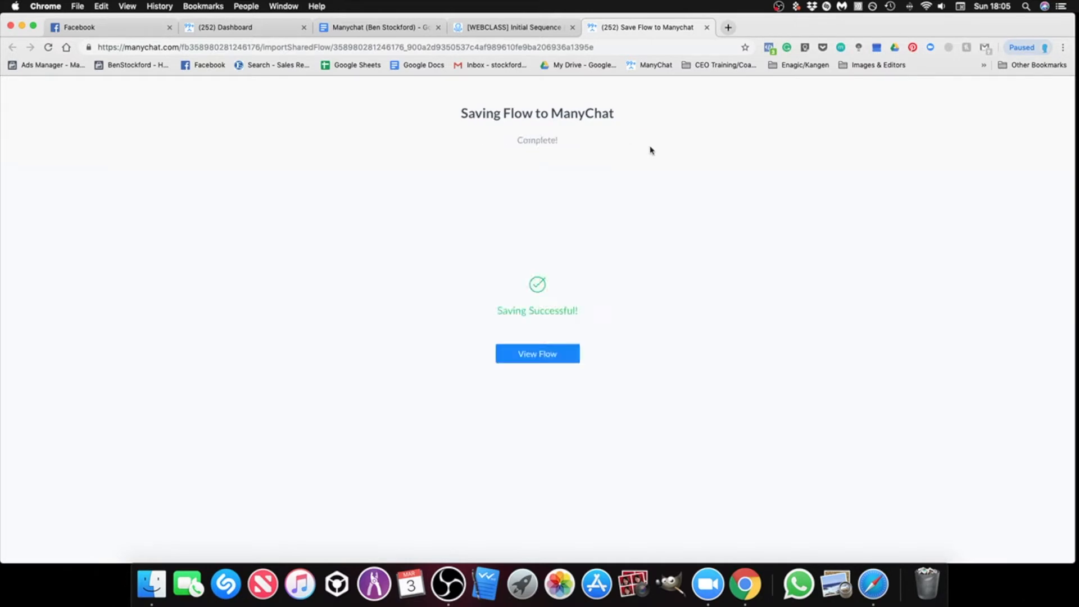
click(514, 27)
Go through the doc's flow links: 4 Hours, Right Now, Follow-Up Sequence and Success Stories.
click(374, 27)
click(691, 279)
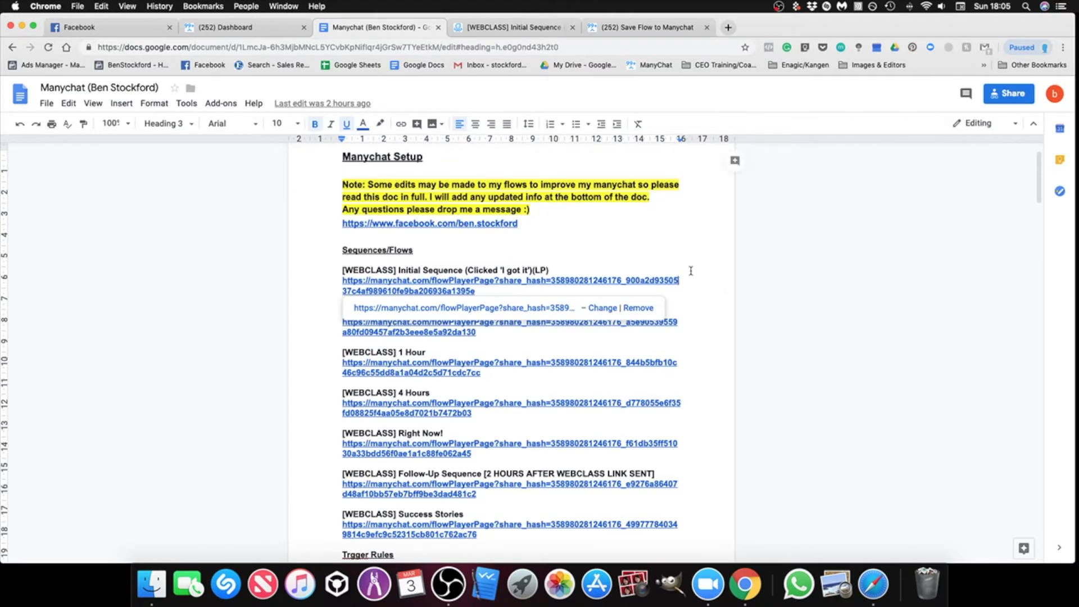
scroll(691, 270, down, 1)
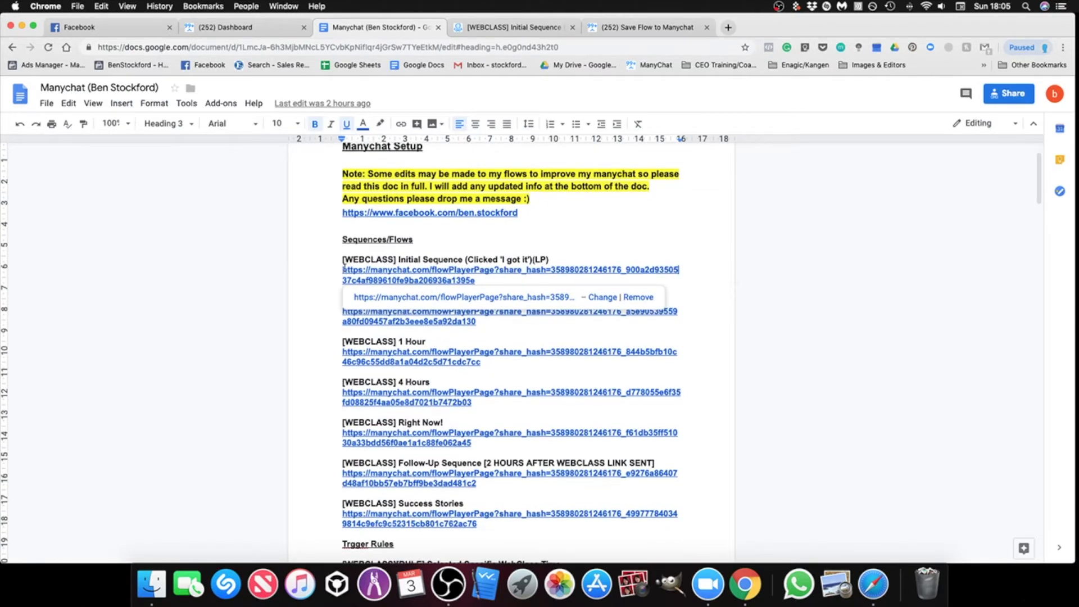
scroll(700, 269, down, 1)
click(689, 303)
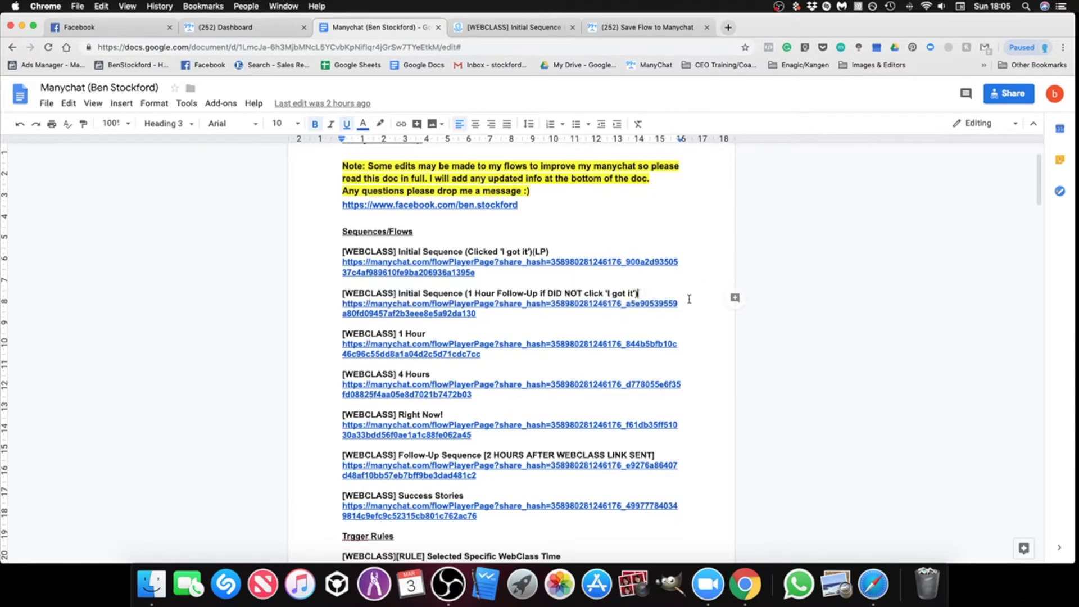
click(688, 343)
click(687, 386)
click(687, 426)
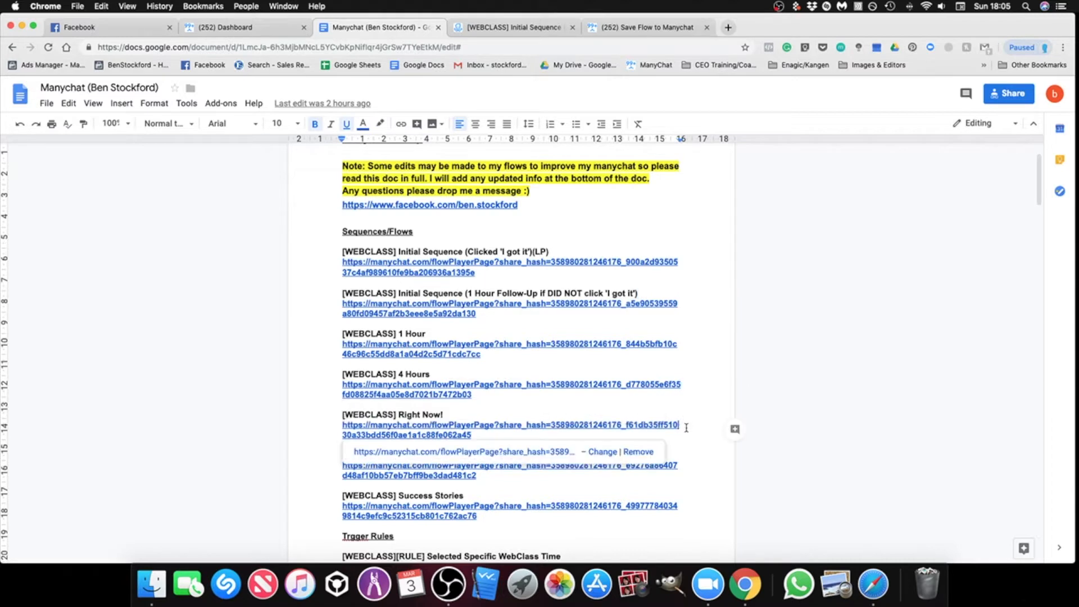
click(689, 468)
click(692, 507)
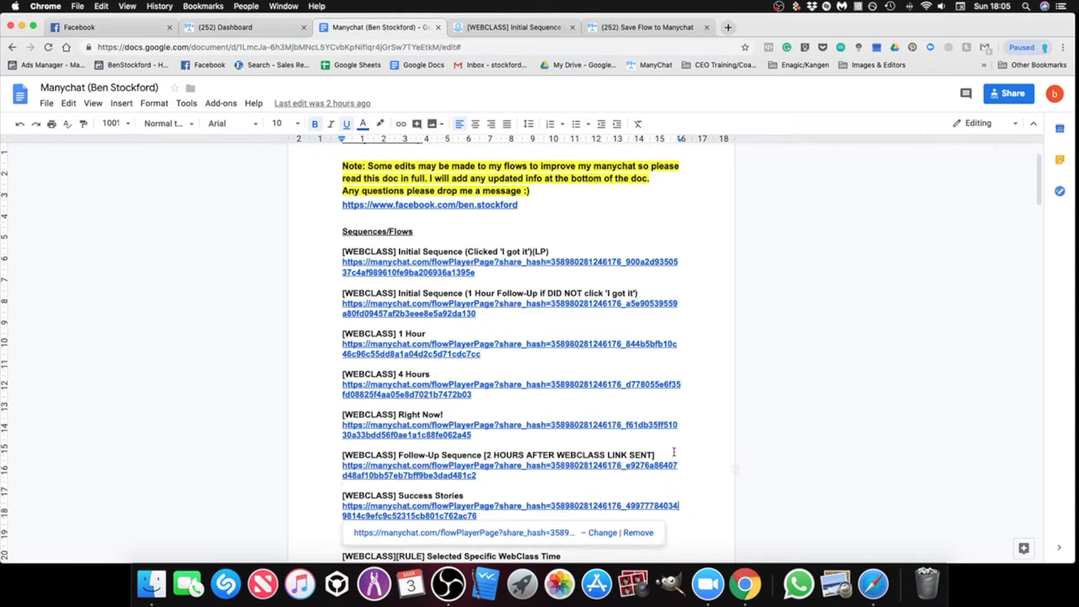
Scroll back up the doc and return to the Saving Successful confirmation.
scroll(701, 410, up, 1)
scroll(702, 408, down, 2)
scroll(672, 373, up, 1)
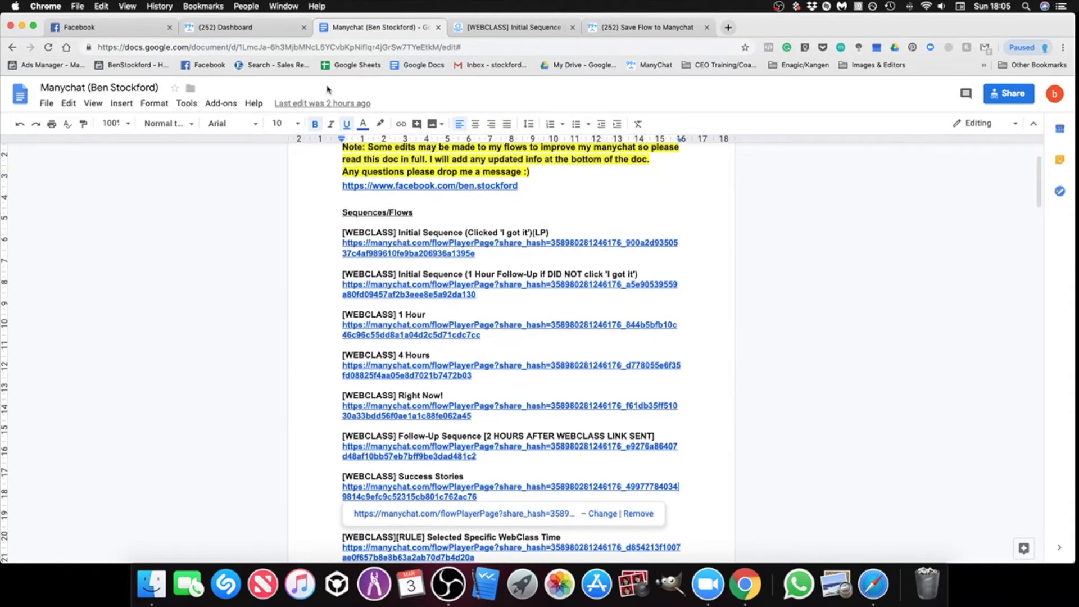
scroll(571, 299, up, 1)
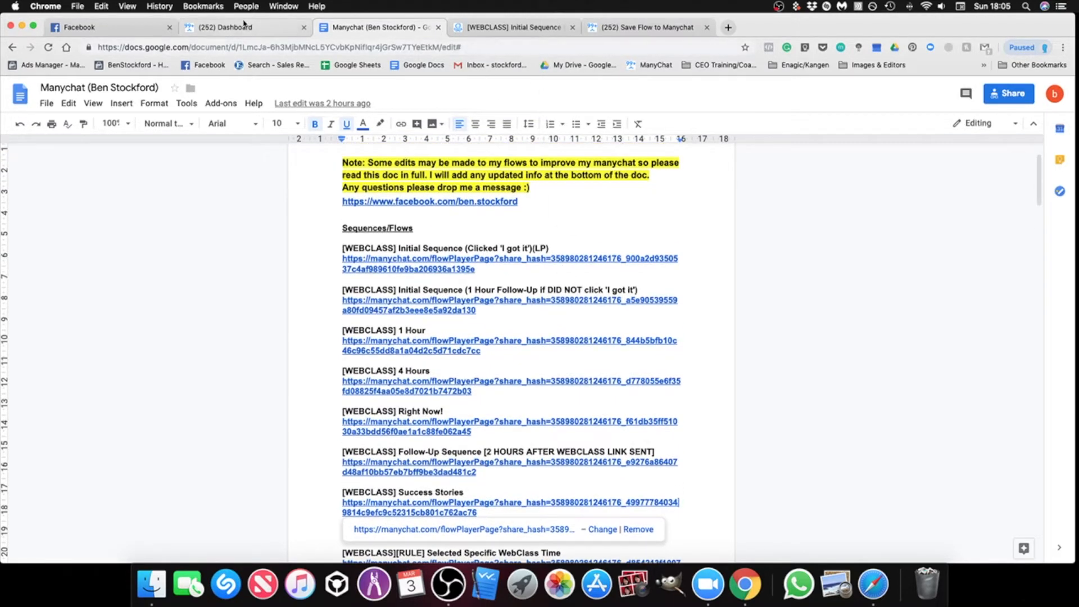
click(562, 29)
click(617, 29)
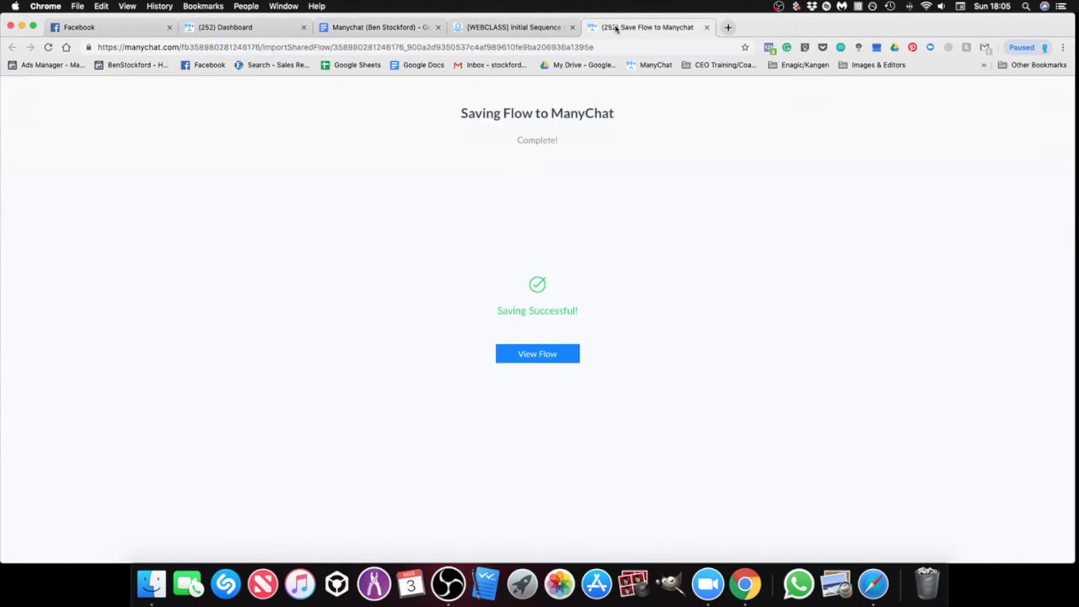
View the saved flow, then open Flows' Imported from BenStockford folder listing seven WEBCLASS flows.
click(545, 358)
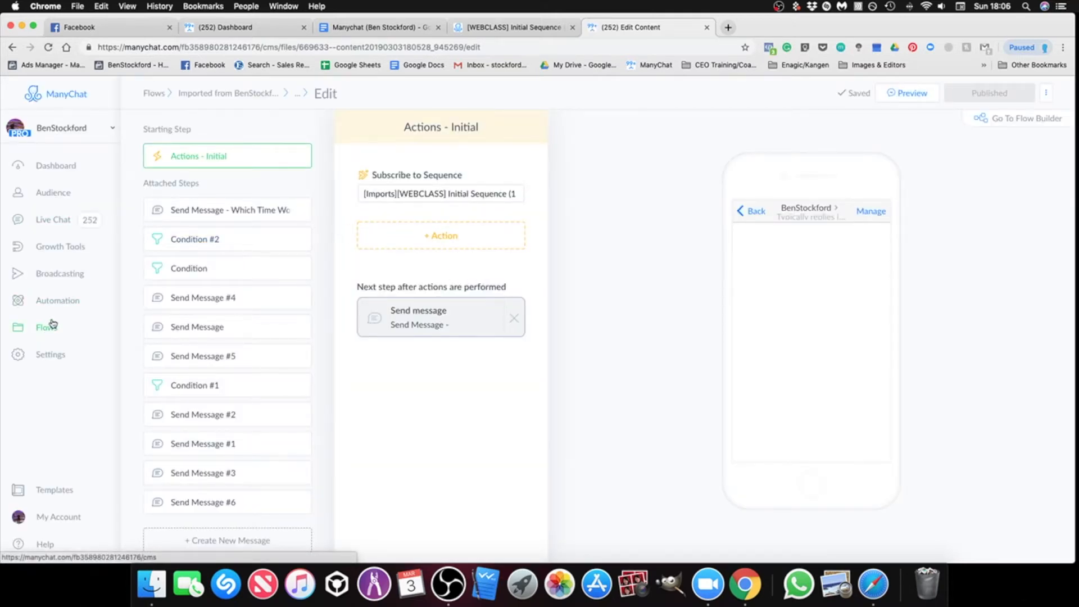
click(50, 328)
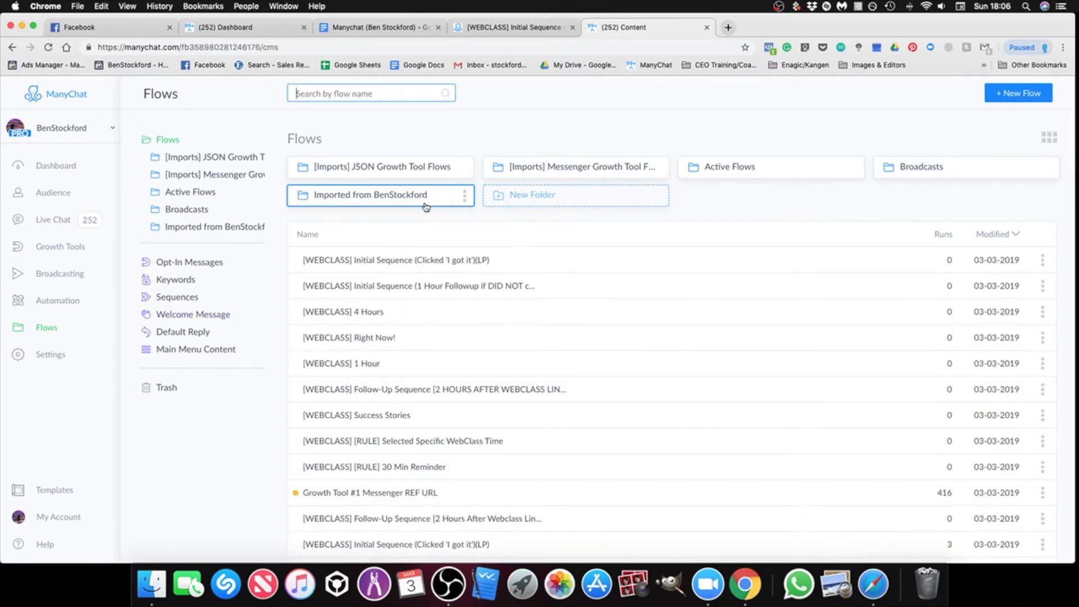
click(359, 199)
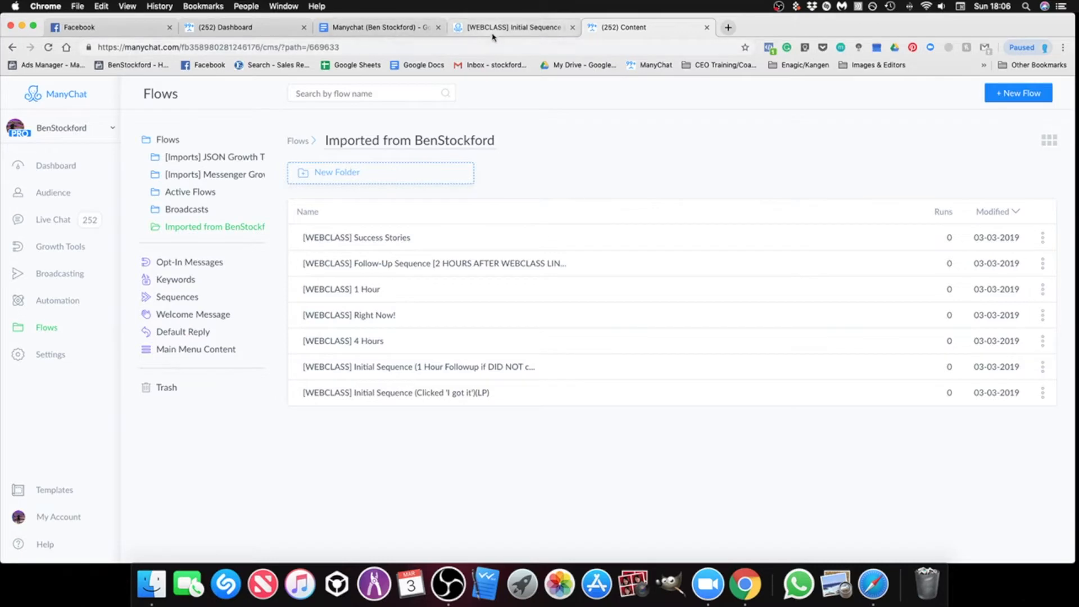
Return to the Manychat setup document and scroll down through its flow links.
click(377, 28)
click(716, 284)
scroll(489, 267, down, 1)
scroll(395, 231, down, 2)
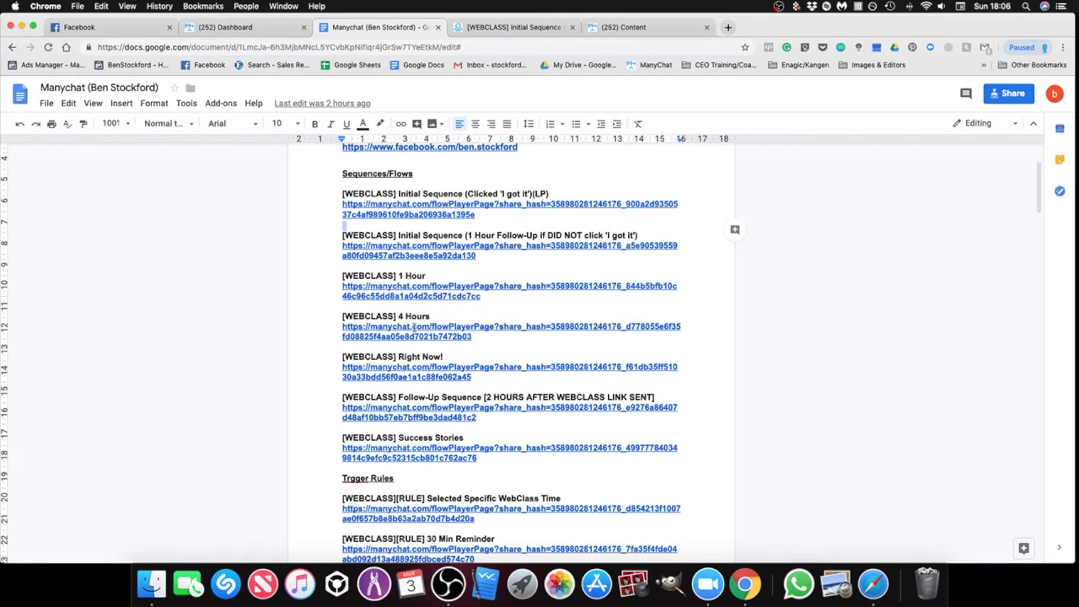
Open the Selected Specific WebClass Time rule flow from the doc and save it to ManyChat.
scroll(414, 328, down, 1)
scroll(426, 380, down, 4)
click(484, 323)
scroll(499, 348, down, 1)
click(475, 359)
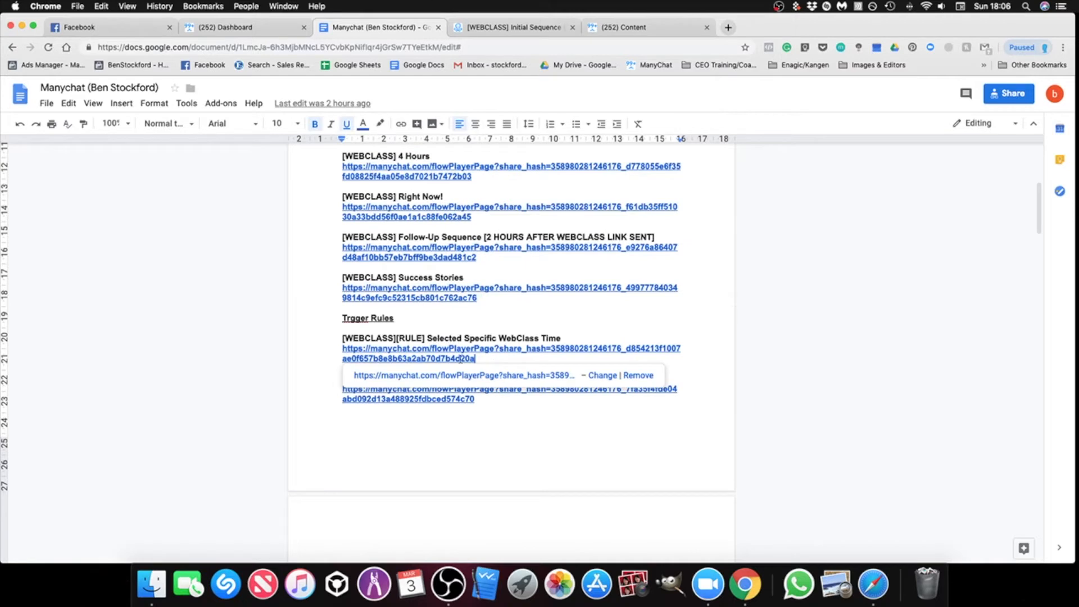
click(468, 375)
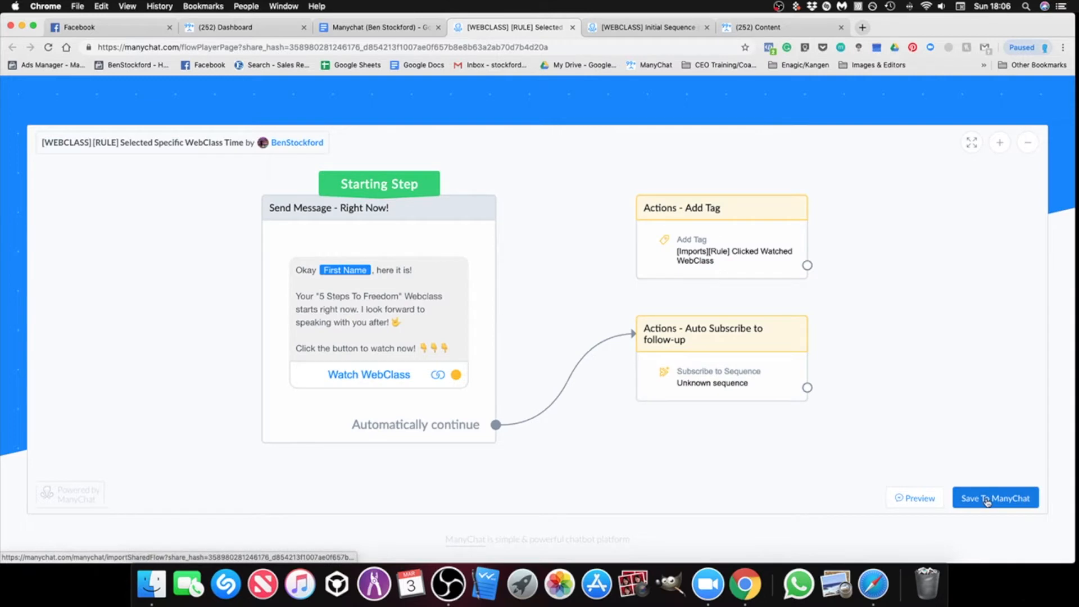
click(988, 502)
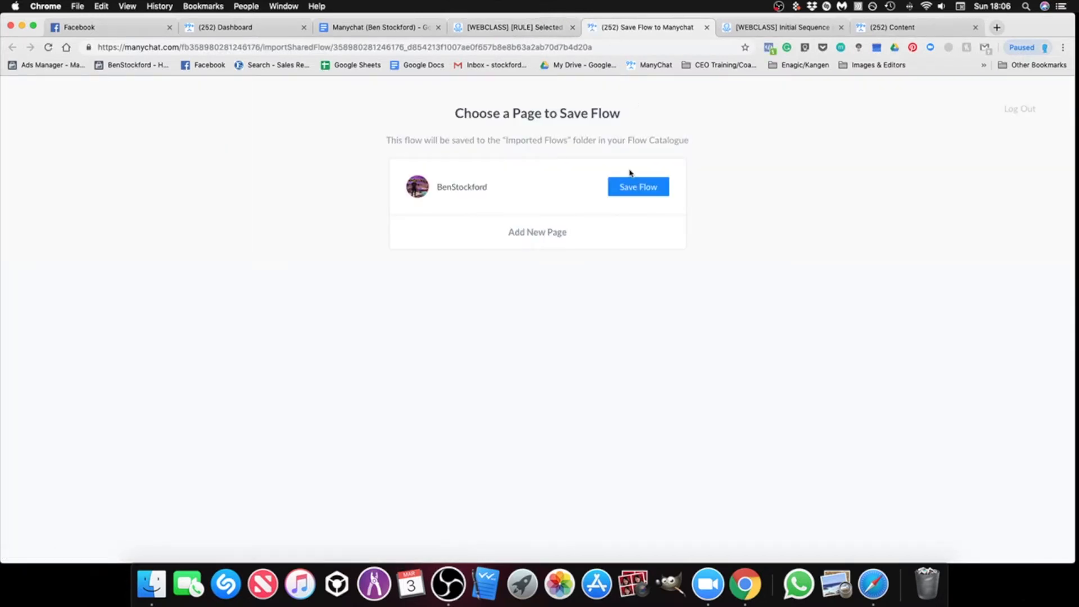
click(630, 192)
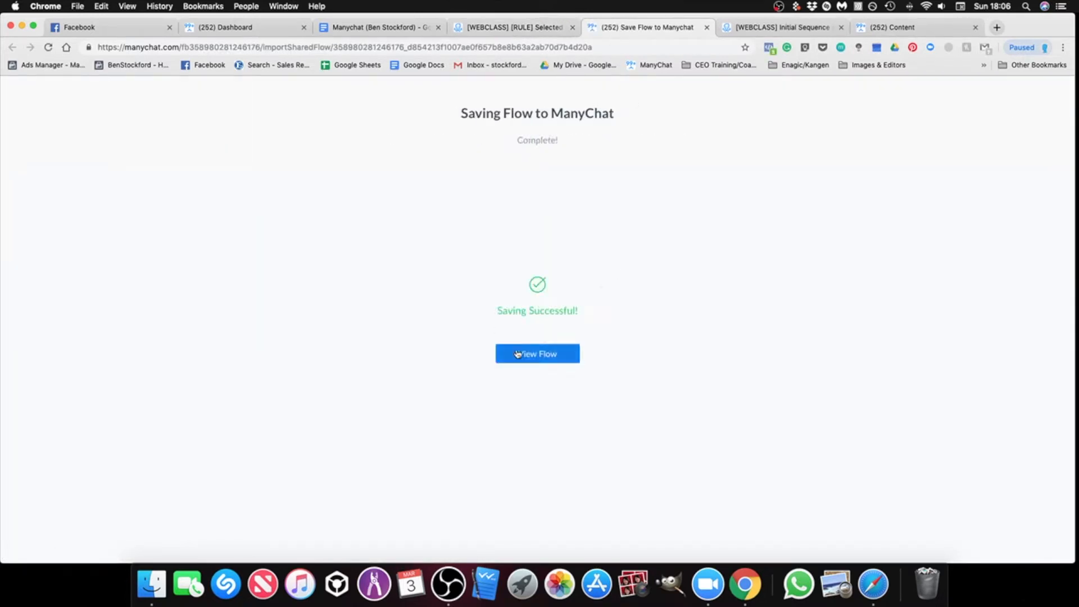
Close the save confirmation and flow preview tabs, returning to the setup document.
click(708, 28)
click(693, 29)
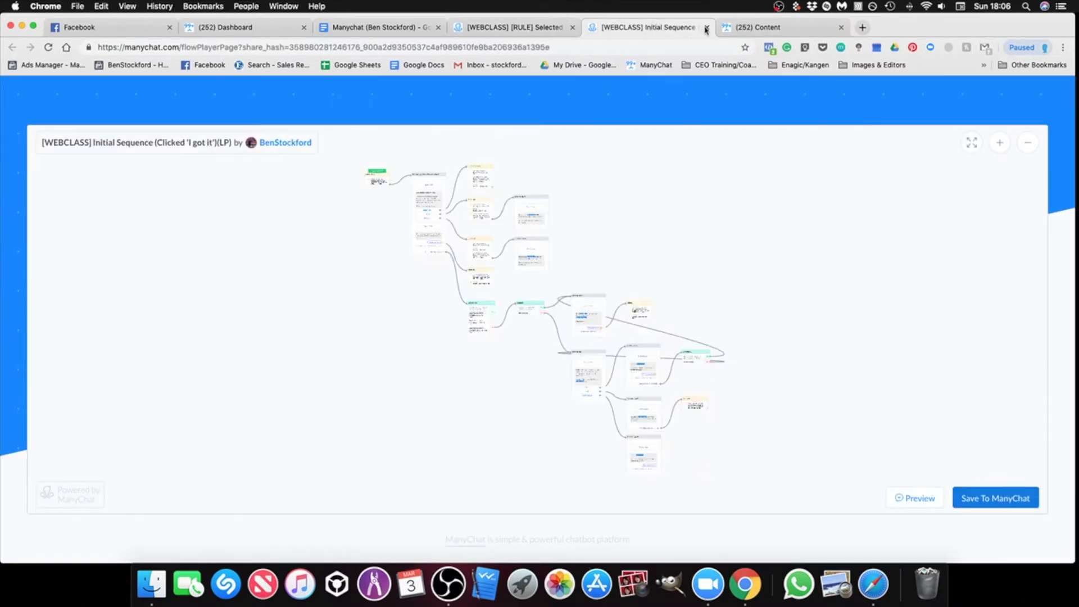
click(707, 30)
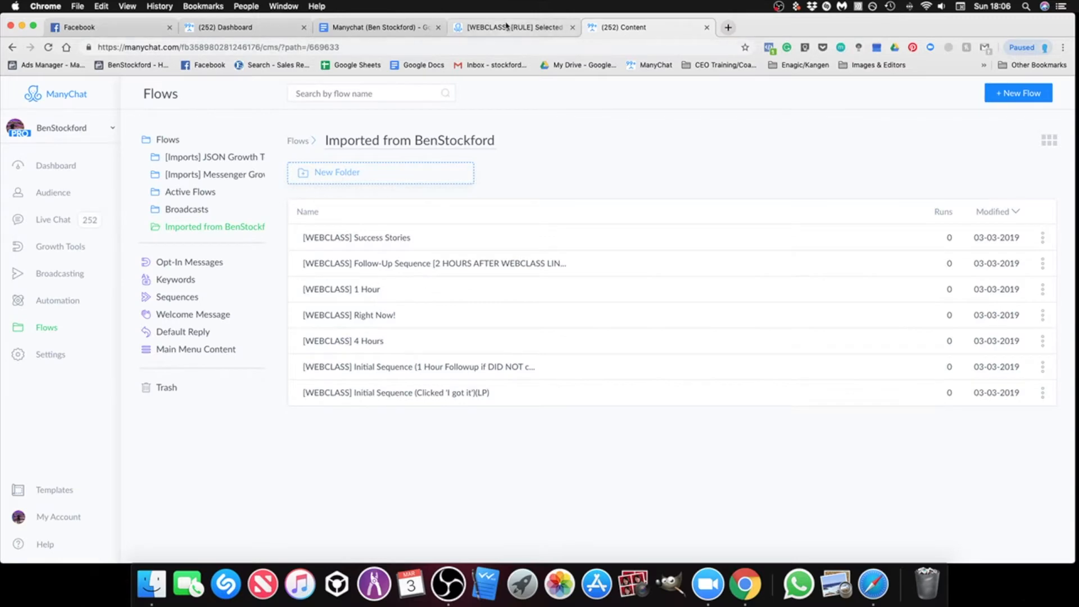
click(535, 28)
click(573, 28)
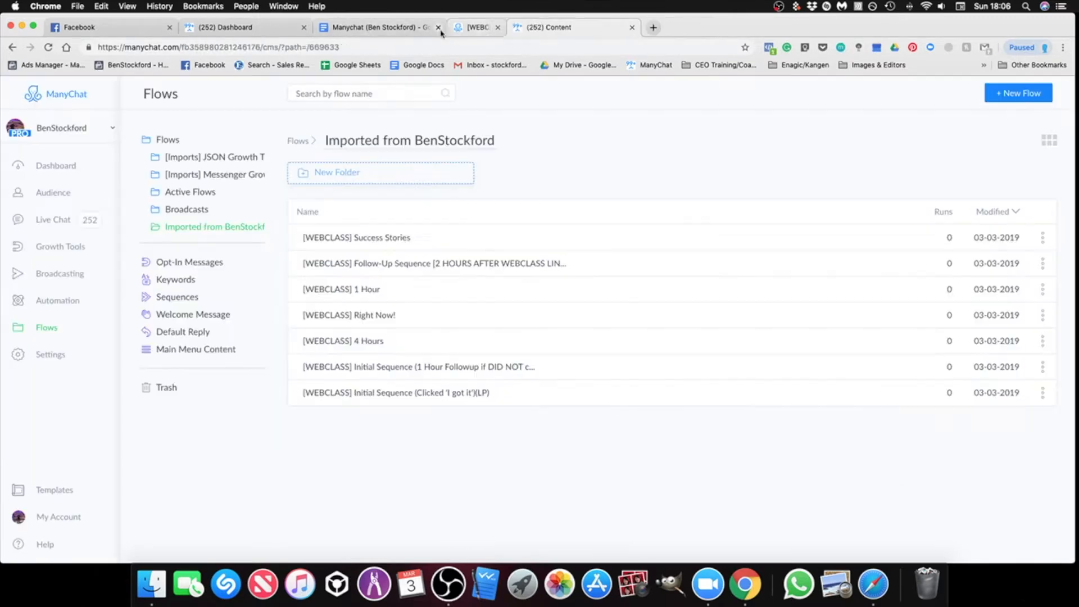
click(360, 28)
click(508, 436)
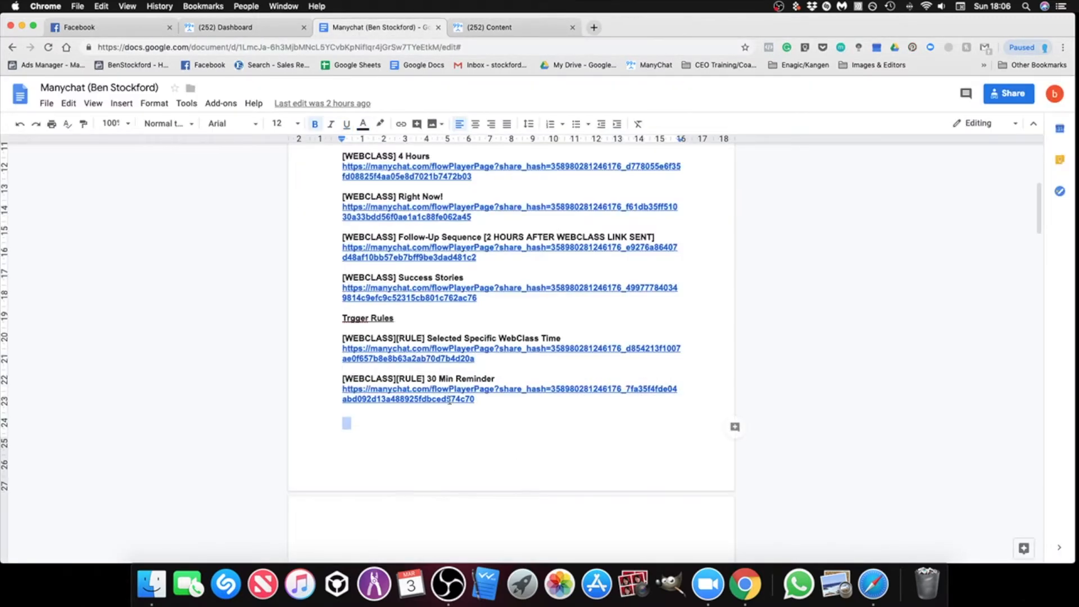
Save the shared [WEBCLASS][RULE] 30 Min Reminder flow to ManyChat and close the extra tabs.
click(449, 388)
click(465, 417)
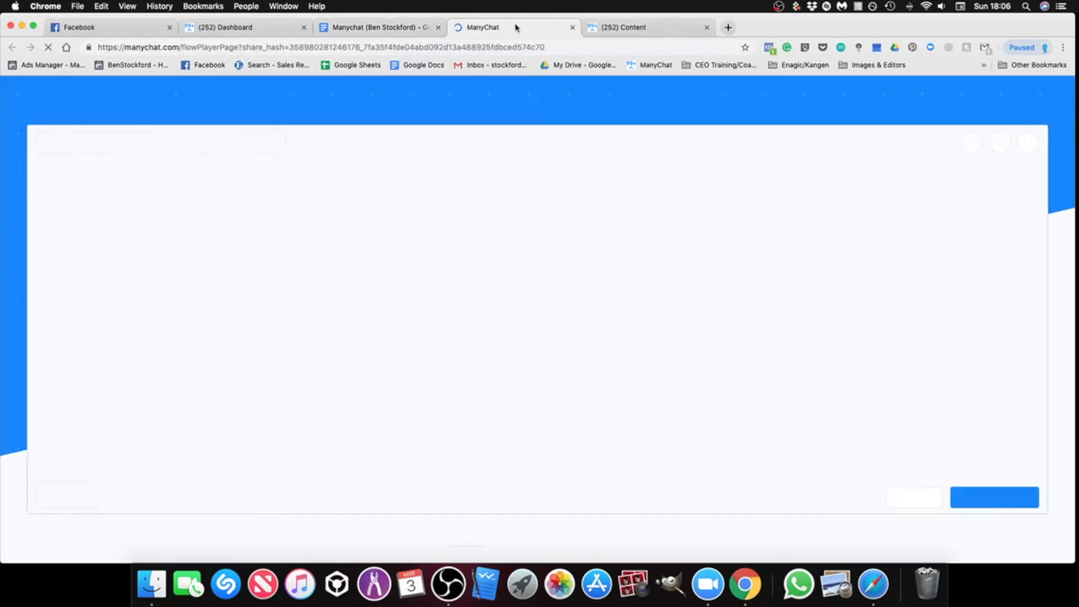
click(989, 499)
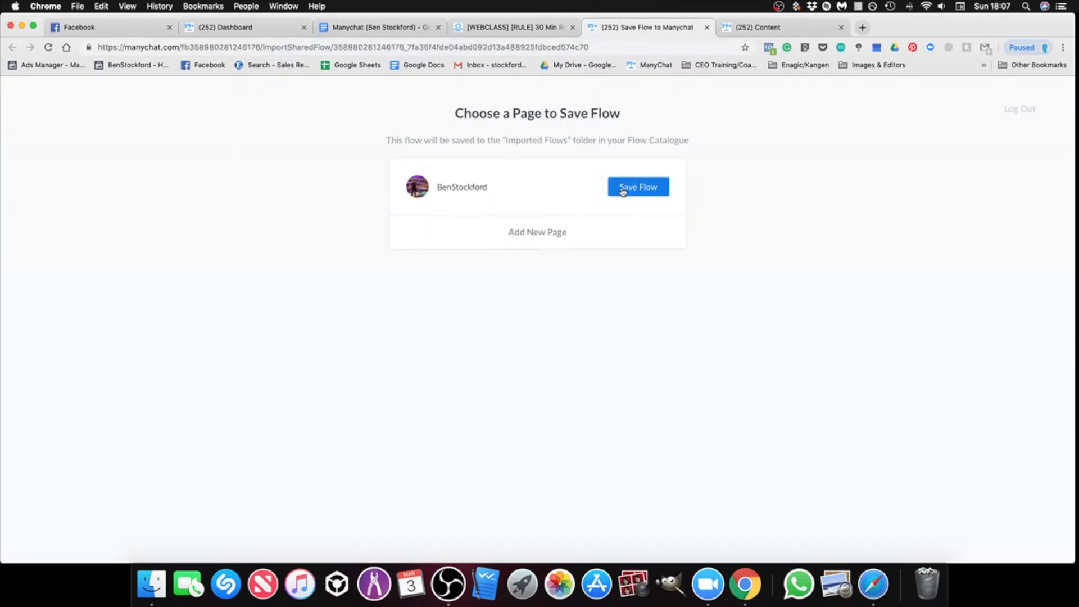
click(640, 190)
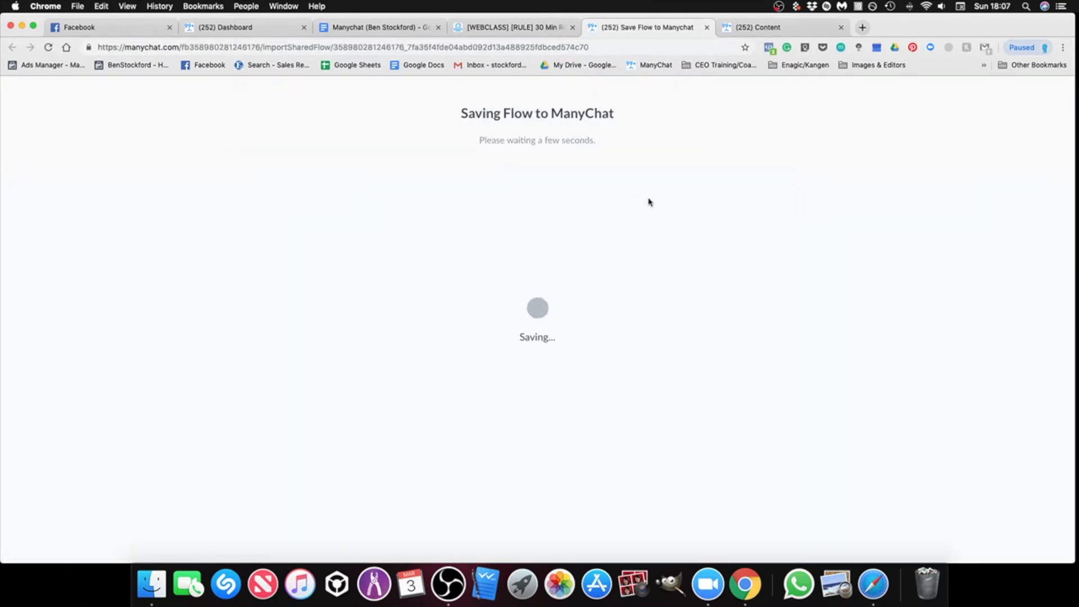
click(707, 28)
click(646, 29)
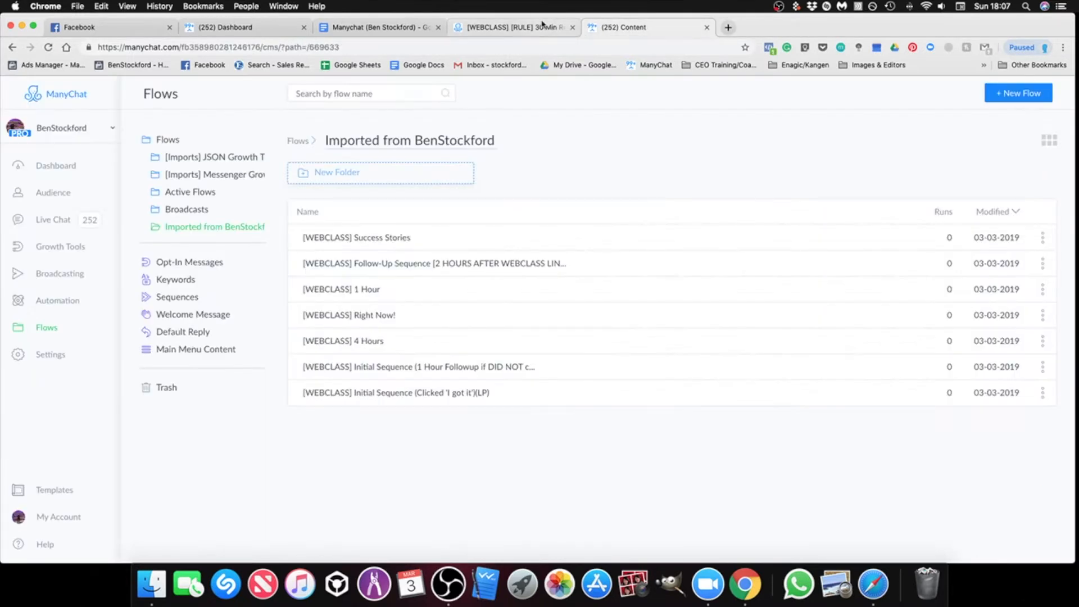
click(540, 27)
click(572, 27)
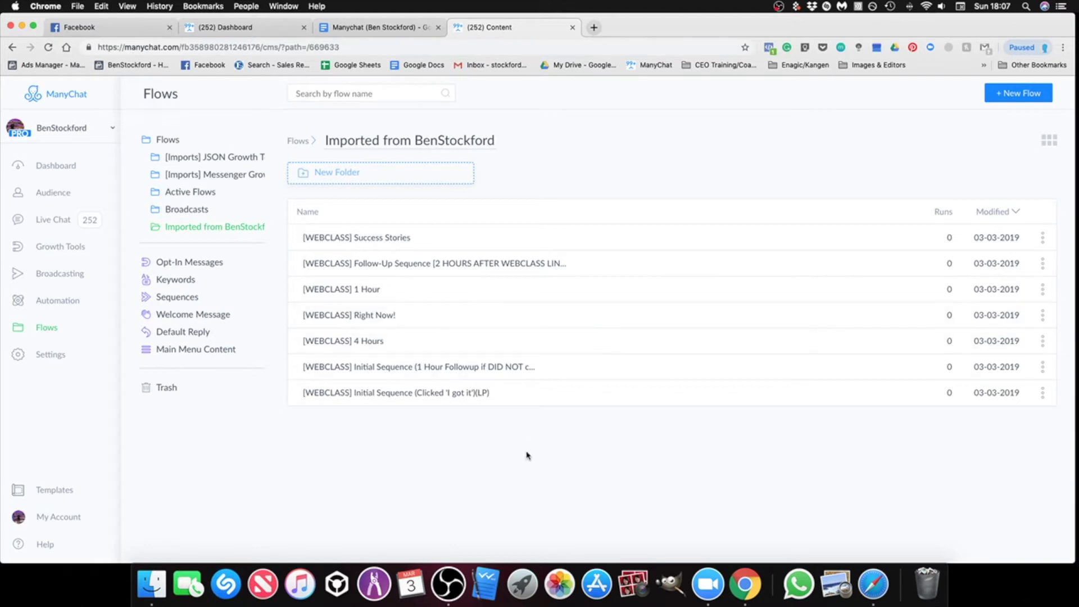
Confirm the Imported folder lists nine WEBCLASS flows, then go to Automation's Main Menu.
click(48, 329)
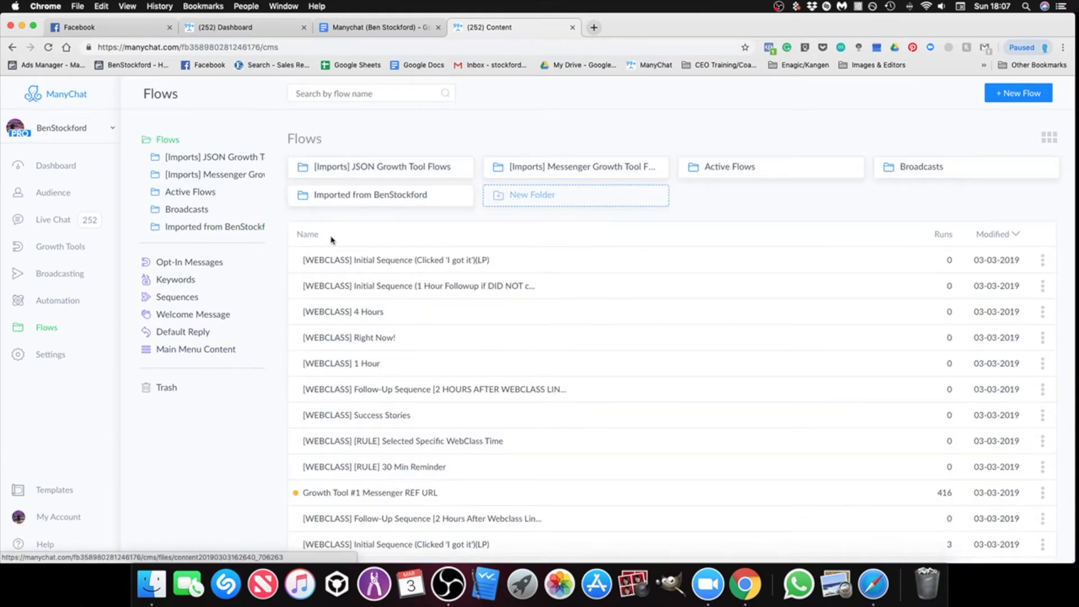
click(394, 198)
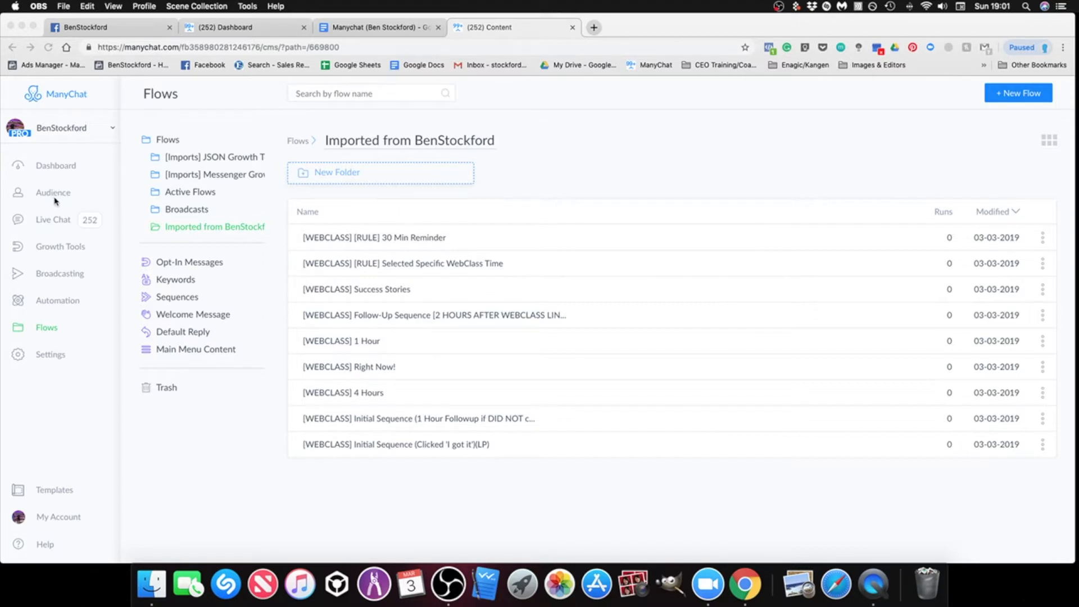
click(65, 101)
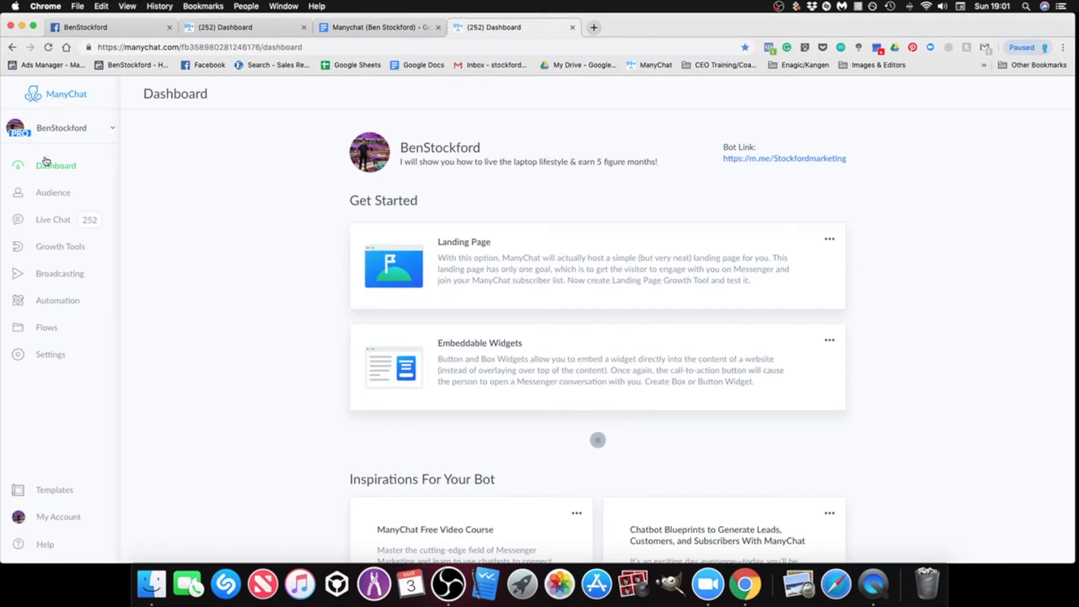
click(59, 304)
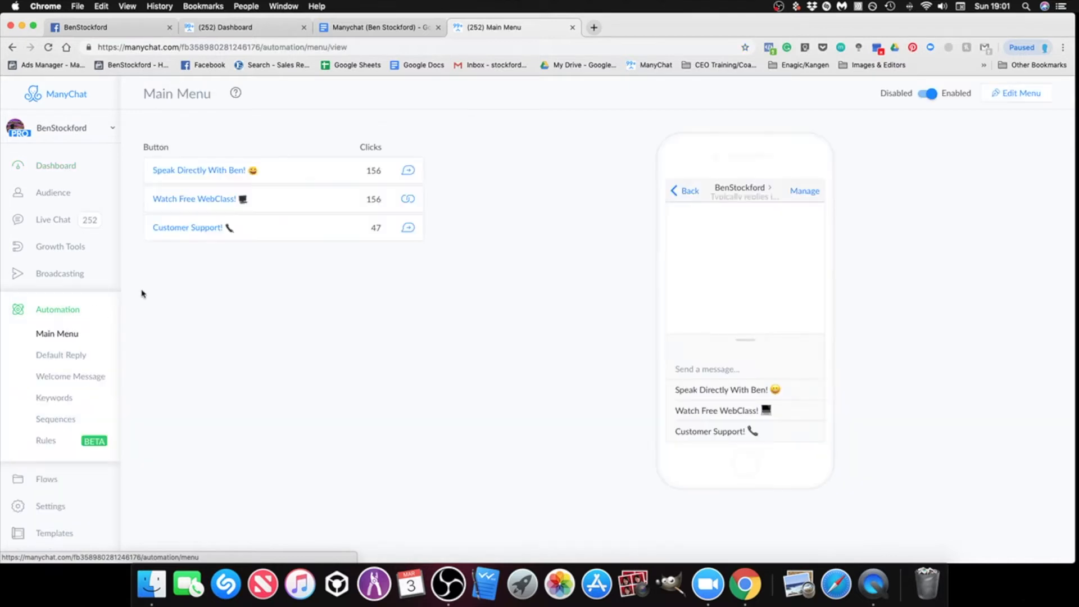
Open Automation Sequences and browse the WEBCLASS sequences alongside their [Import] copies.
click(56, 420)
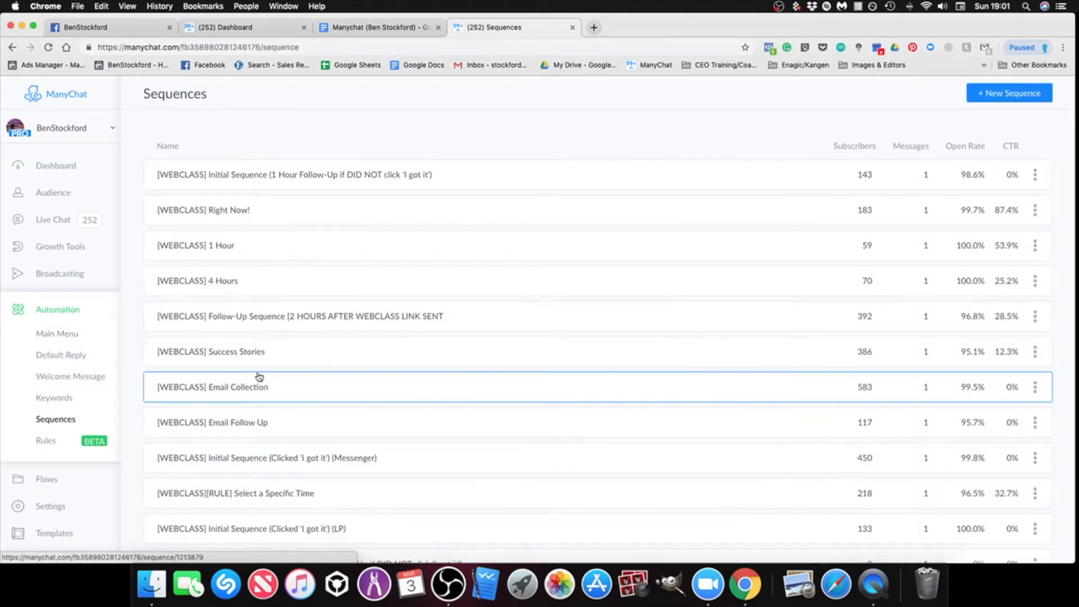
scroll(566, 373, down, 5)
scroll(566, 372, down, 10)
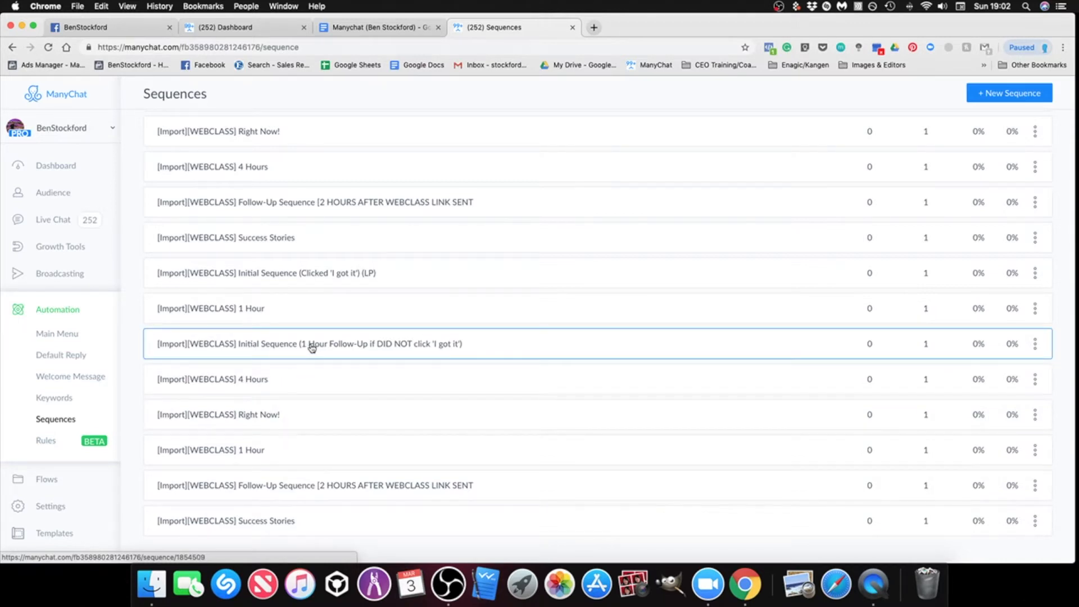
scroll(335, 347, up, 3)
scroll(366, 366, up, 3)
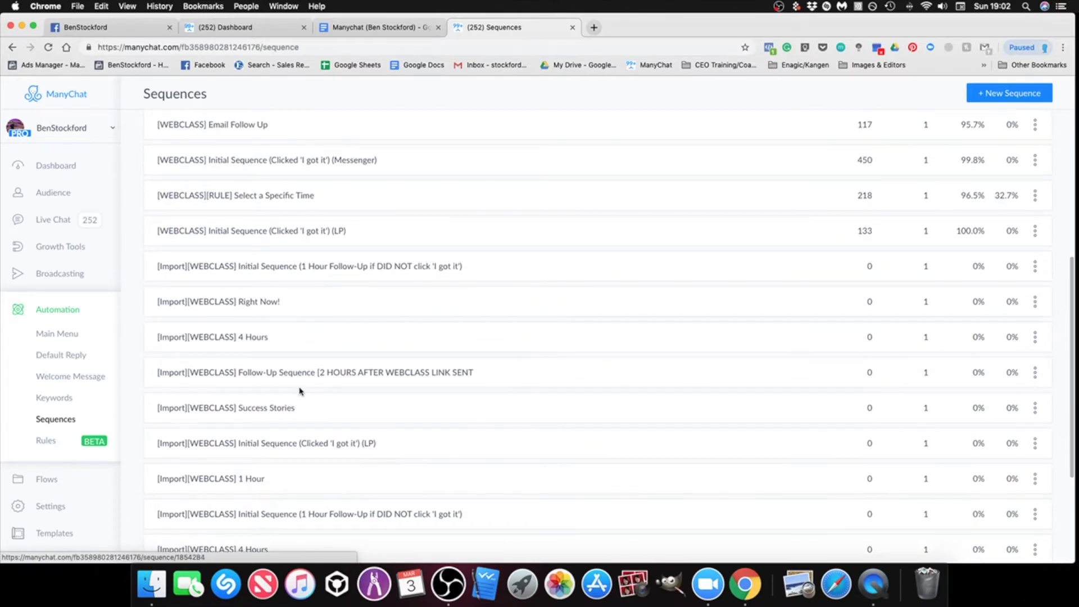
scroll(302, 365, up, 6)
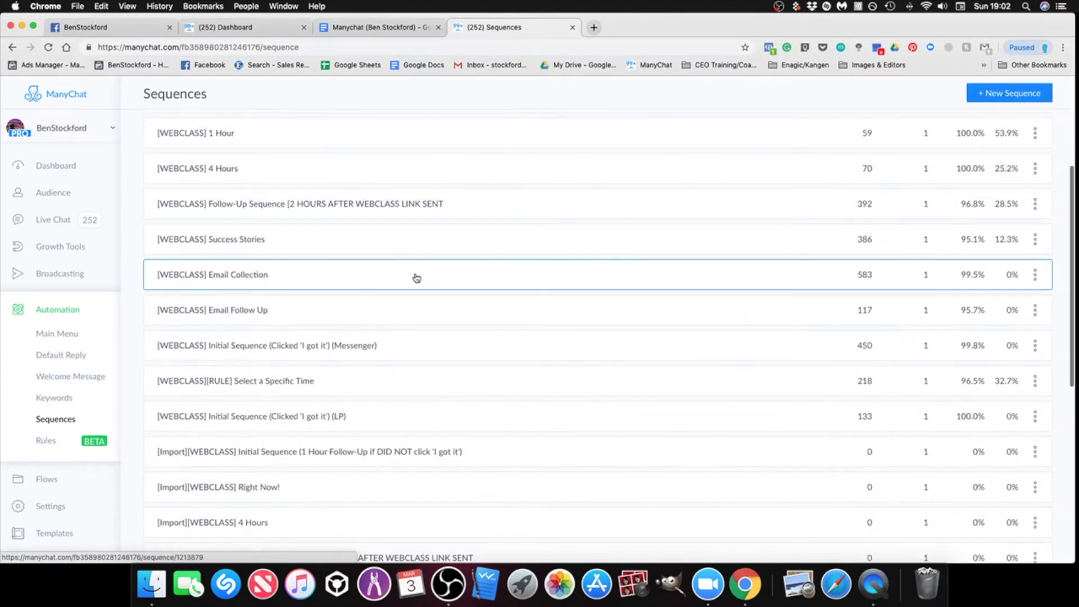
scroll(414, 278, up, 2)
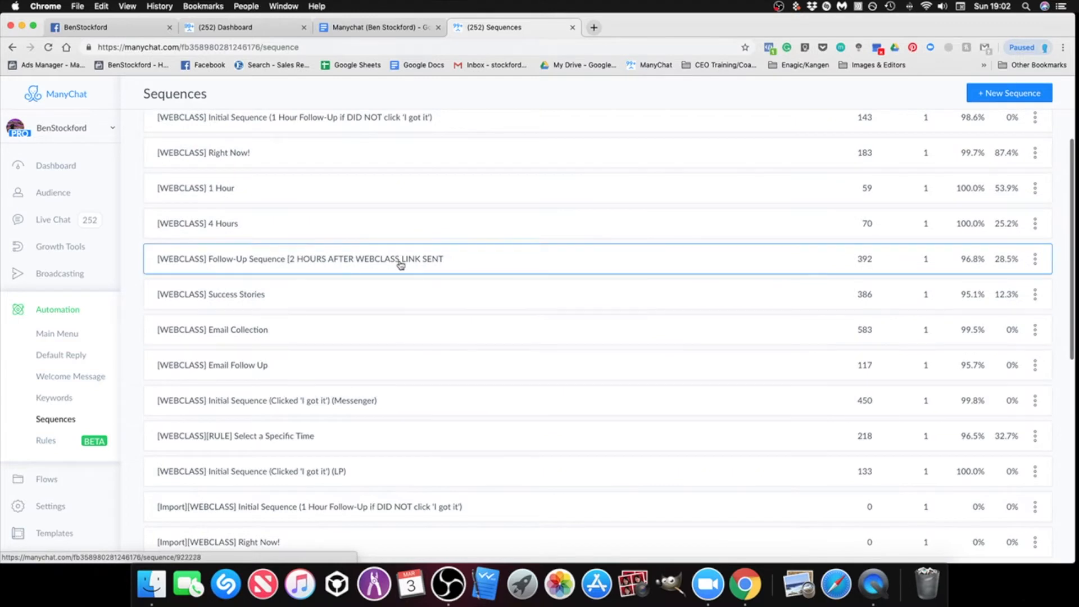
scroll(394, 315, down, 14)
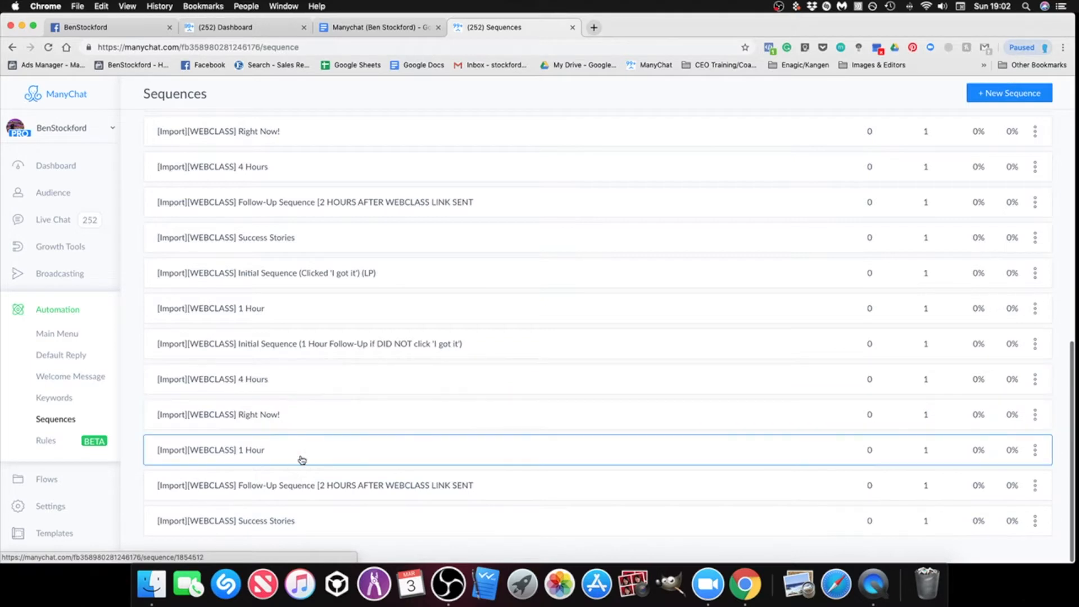
Create a sequence named [WEBCLASS] Initial Sequence (Clicked 'I got it')(LP), pasting the title from the doc.
click(996, 97)
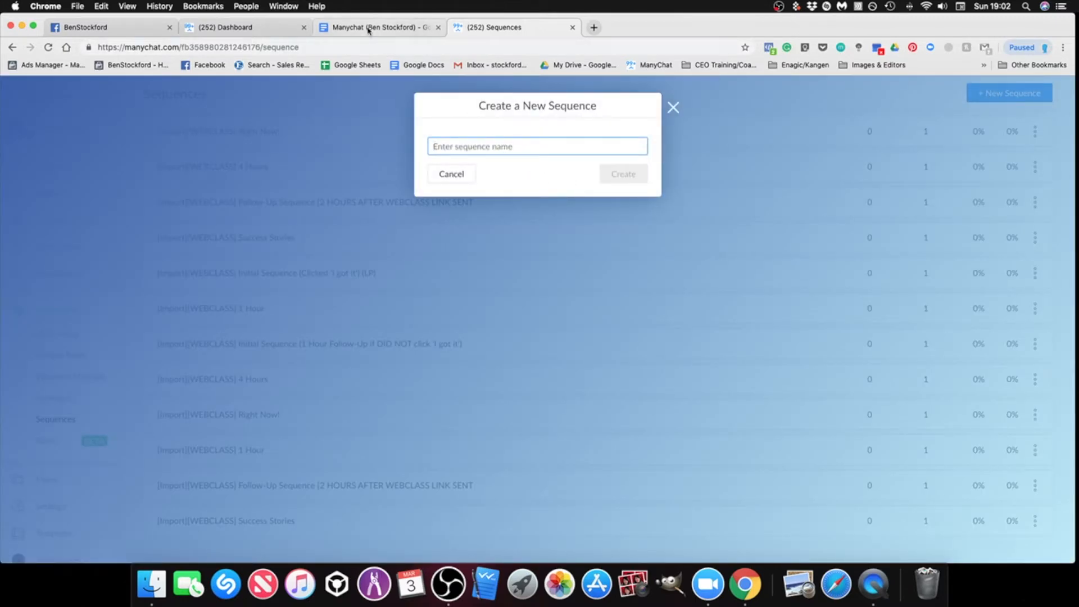
click(369, 30)
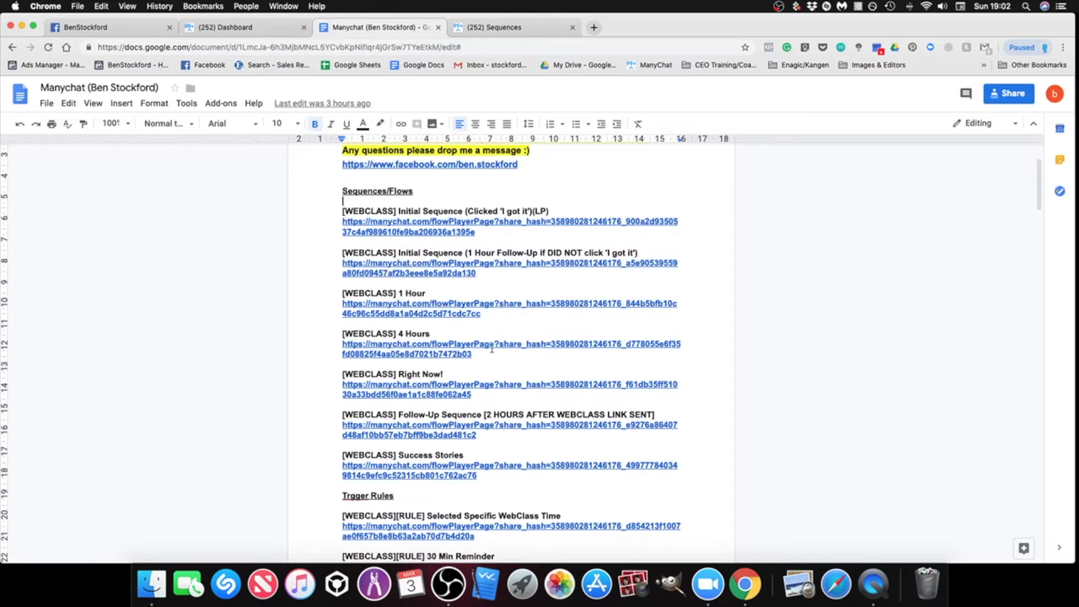
drag(549, 212, 340, 212)
right_click(355, 211)
click(386, 242)
click(520, 30)
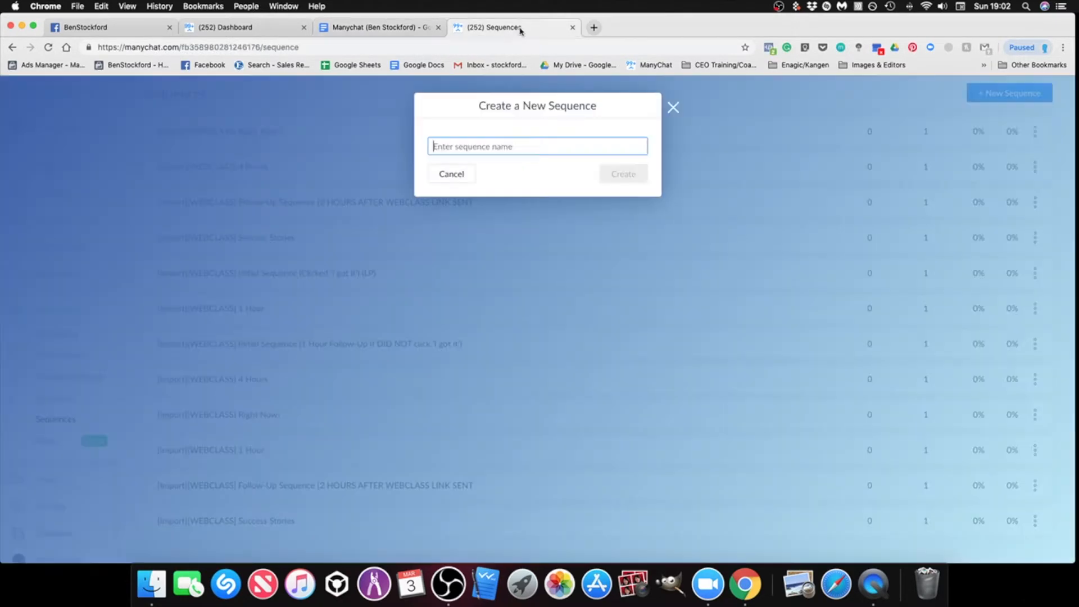
right_click(471, 148)
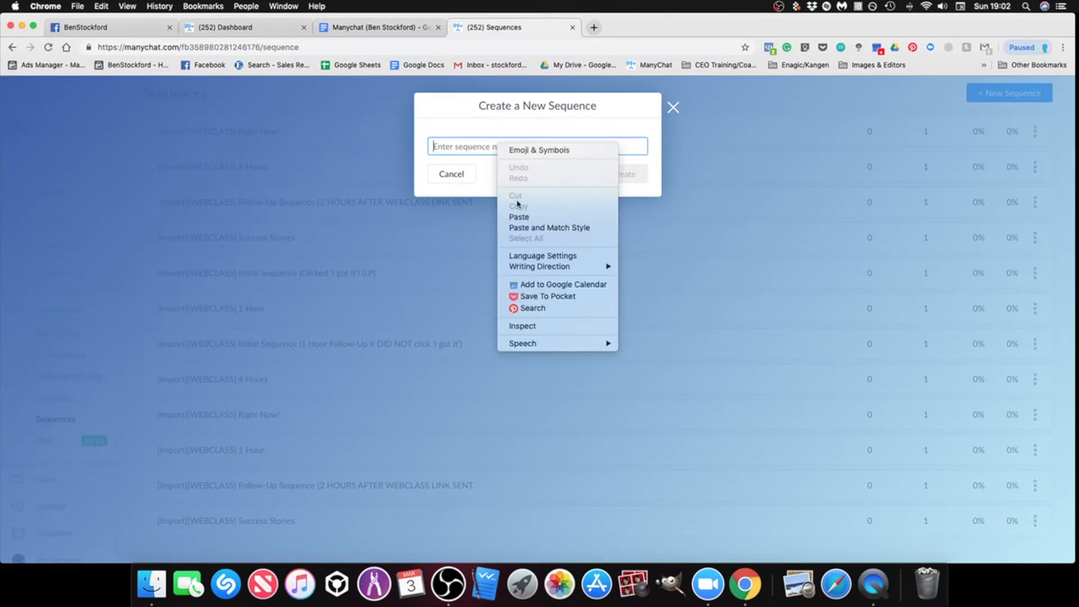
click(519, 217)
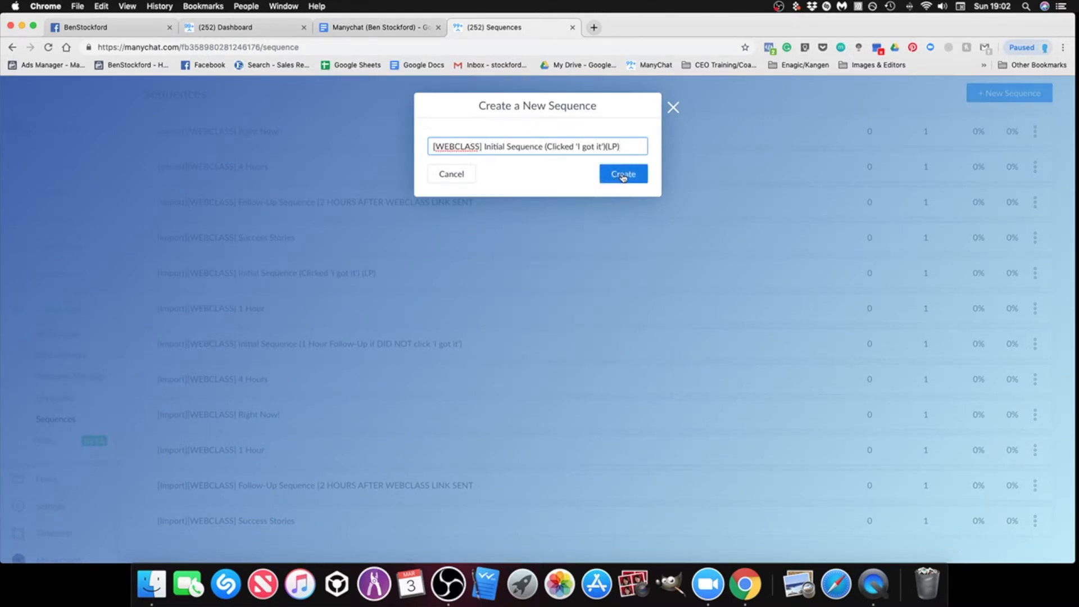
click(624, 174)
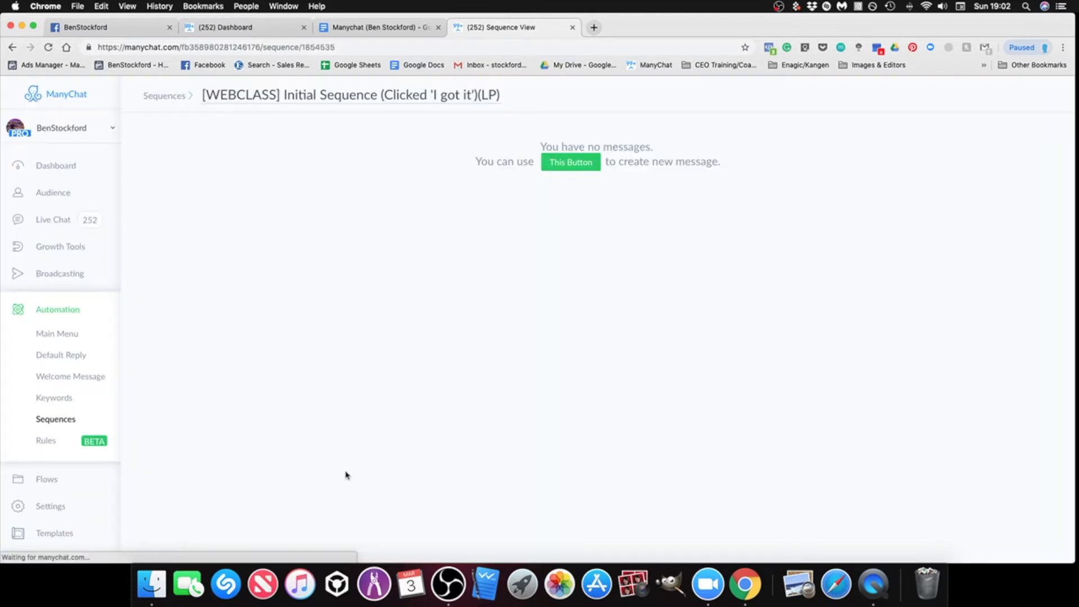
Add a first message sending the imported Initial Sequence (Clicked 'I got it')(LP) flow after 1 day.
click(571, 167)
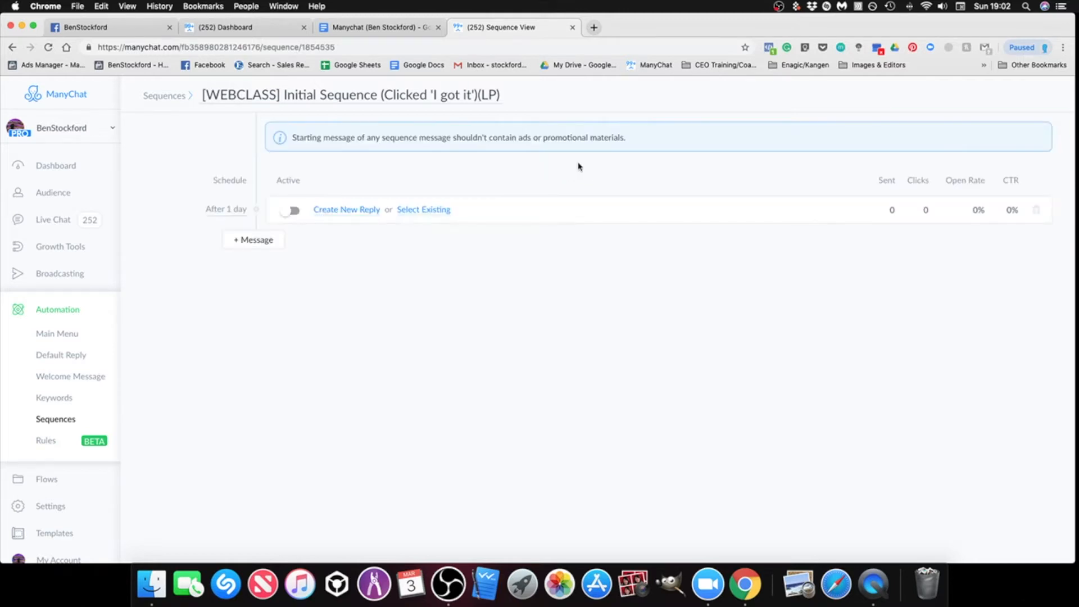
click(429, 210)
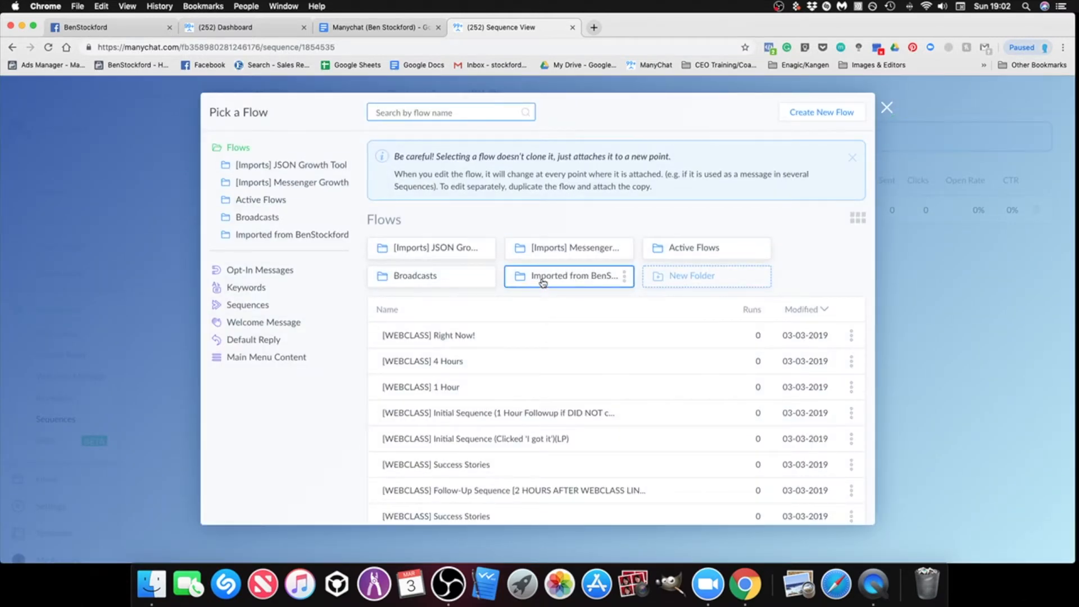
click(543, 282)
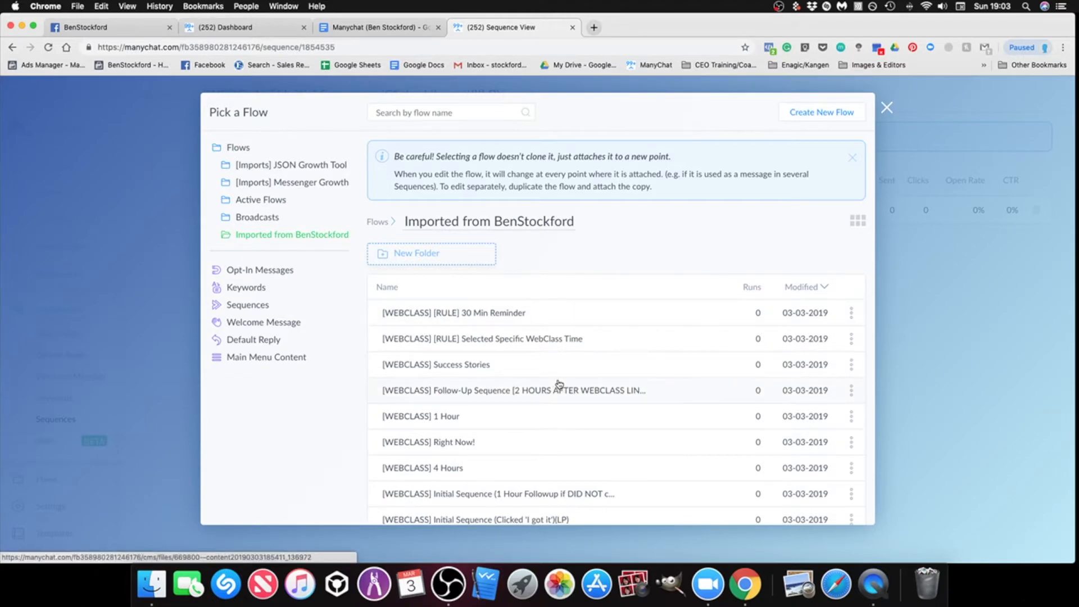
scroll(560, 384, down, 1)
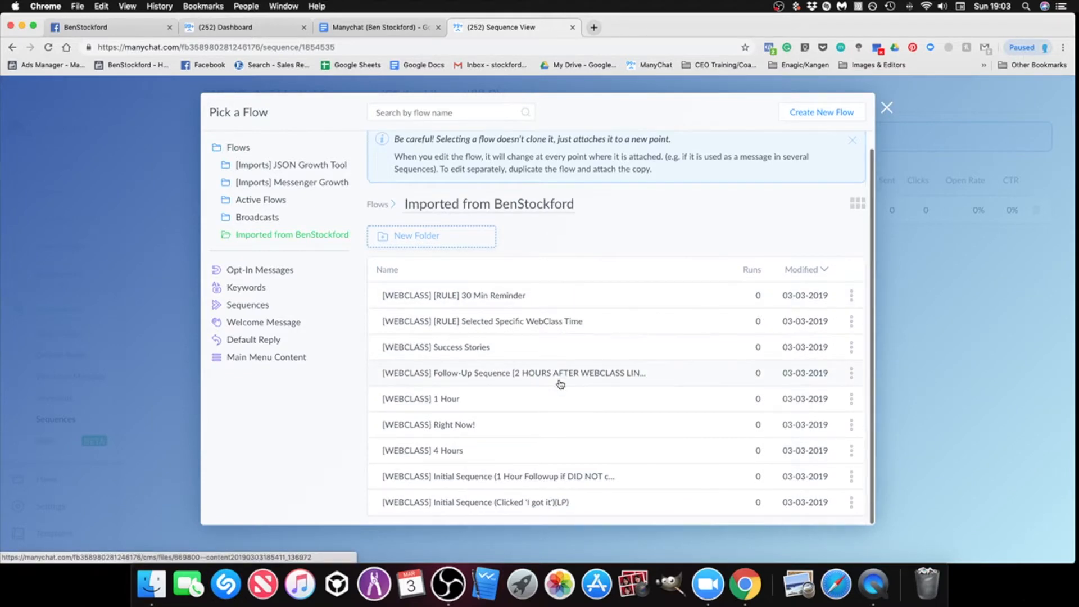
click(526, 509)
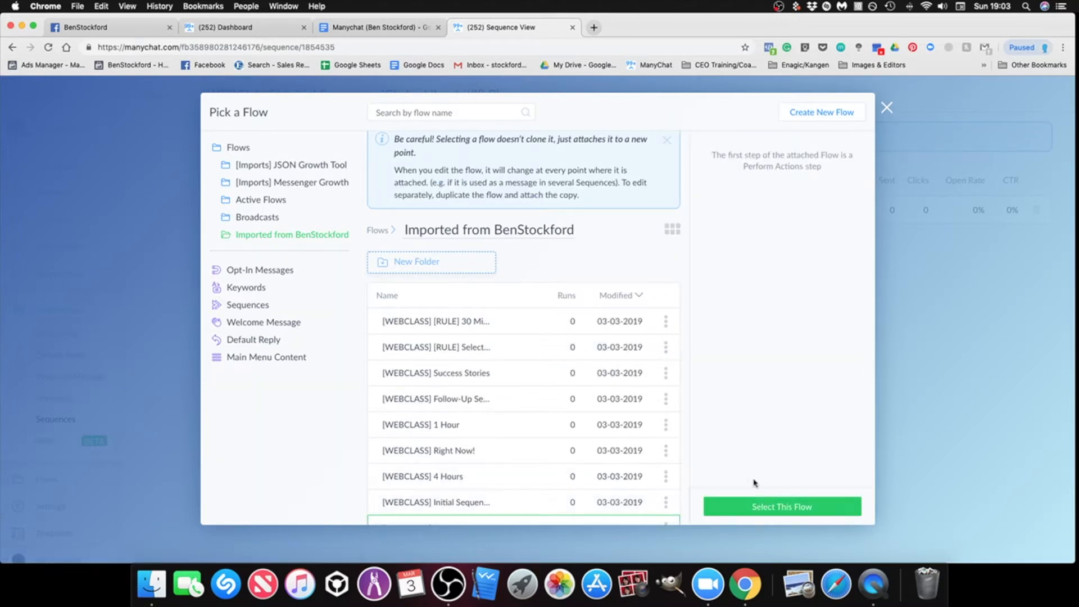
click(785, 508)
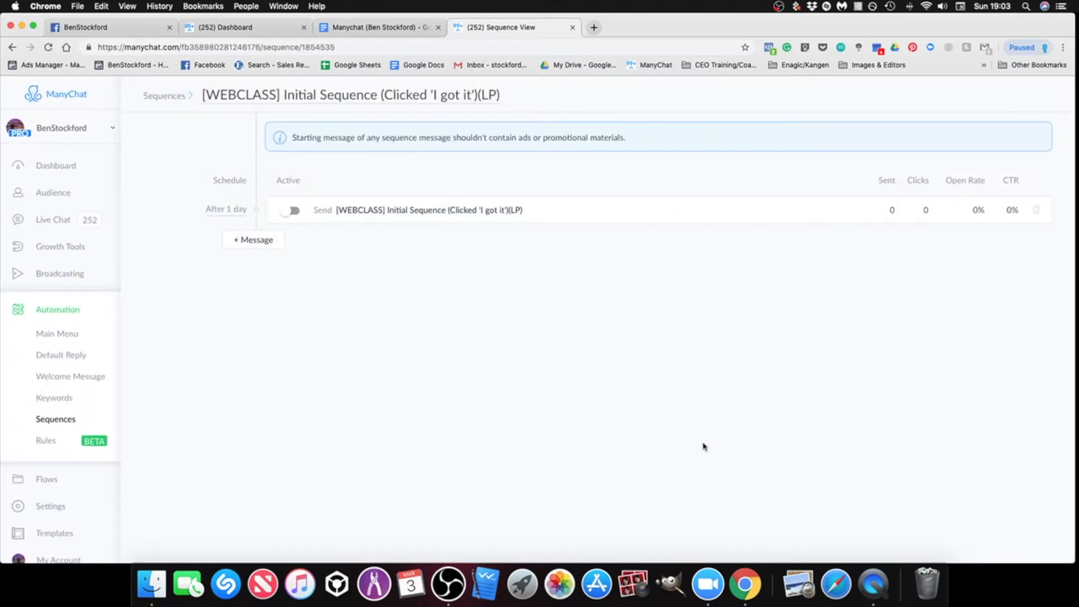
Change the message's send delay from 1 day to immediately.
click(231, 211)
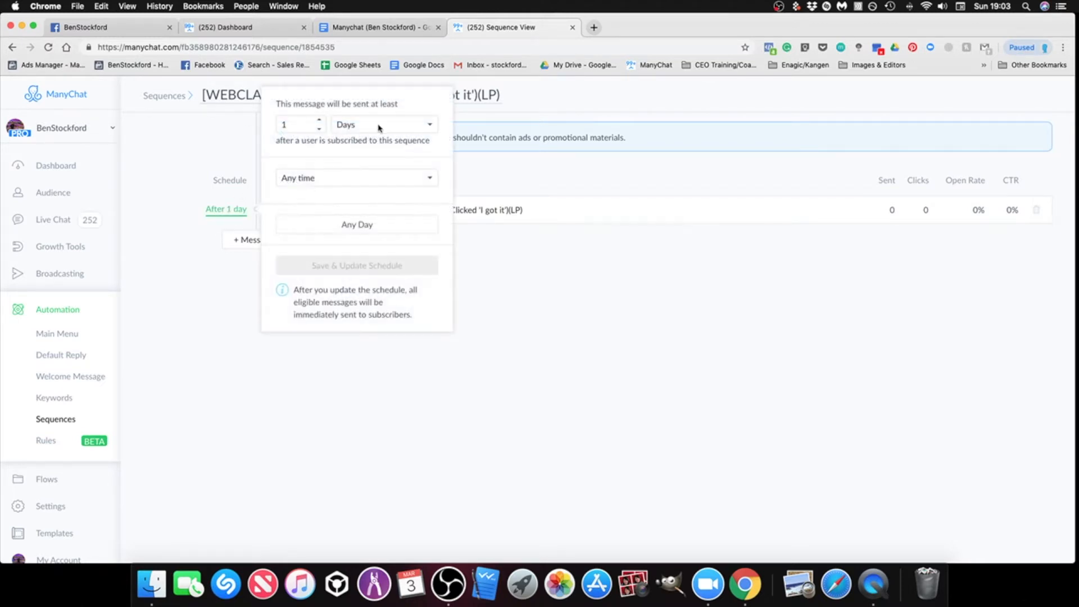
click(379, 125)
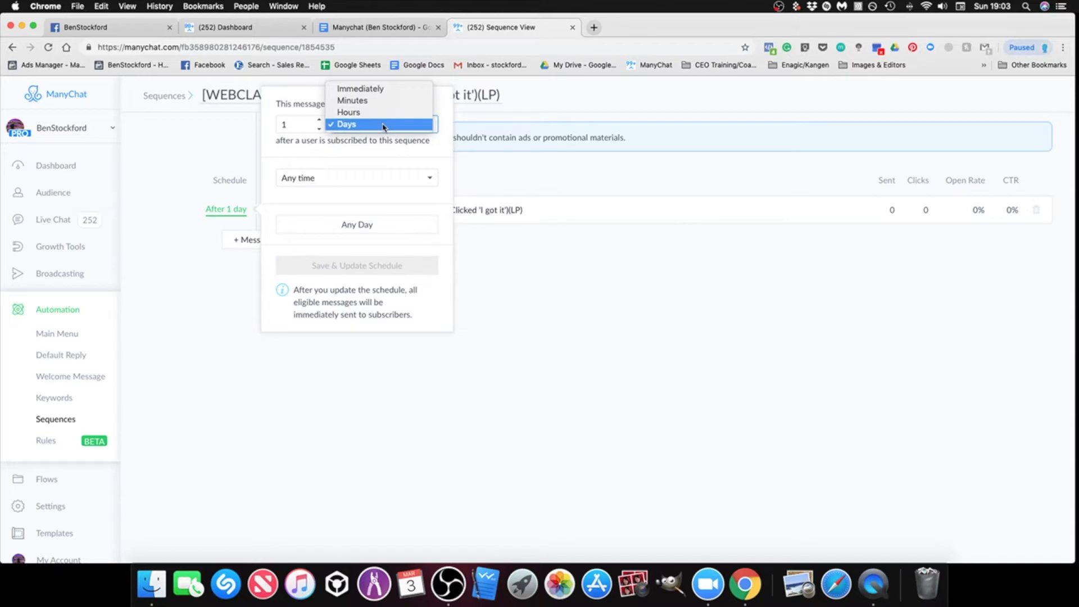
click(367, 91)
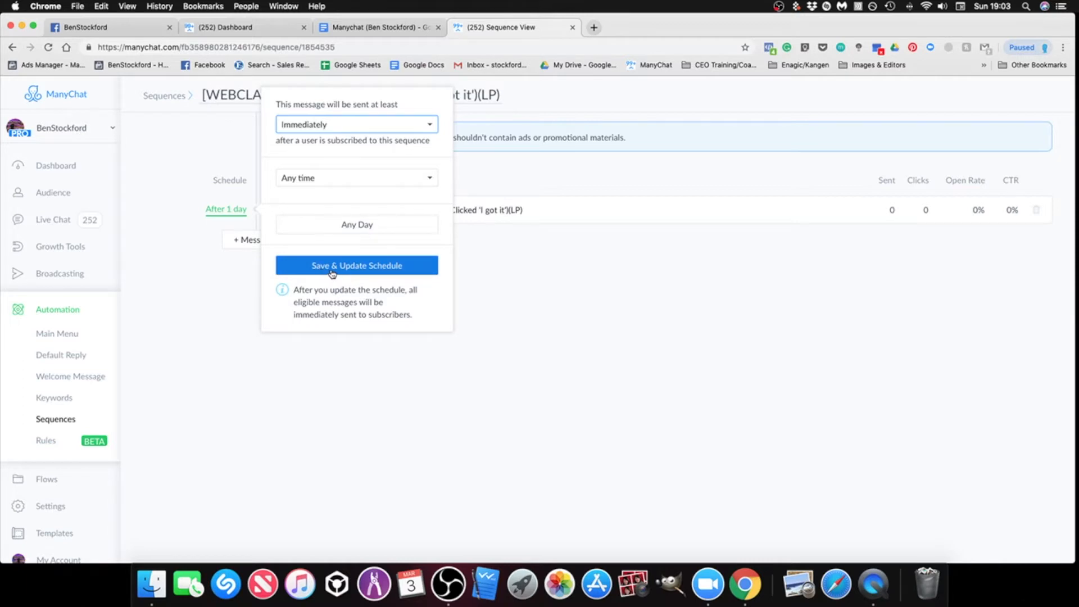
click(325, 274)
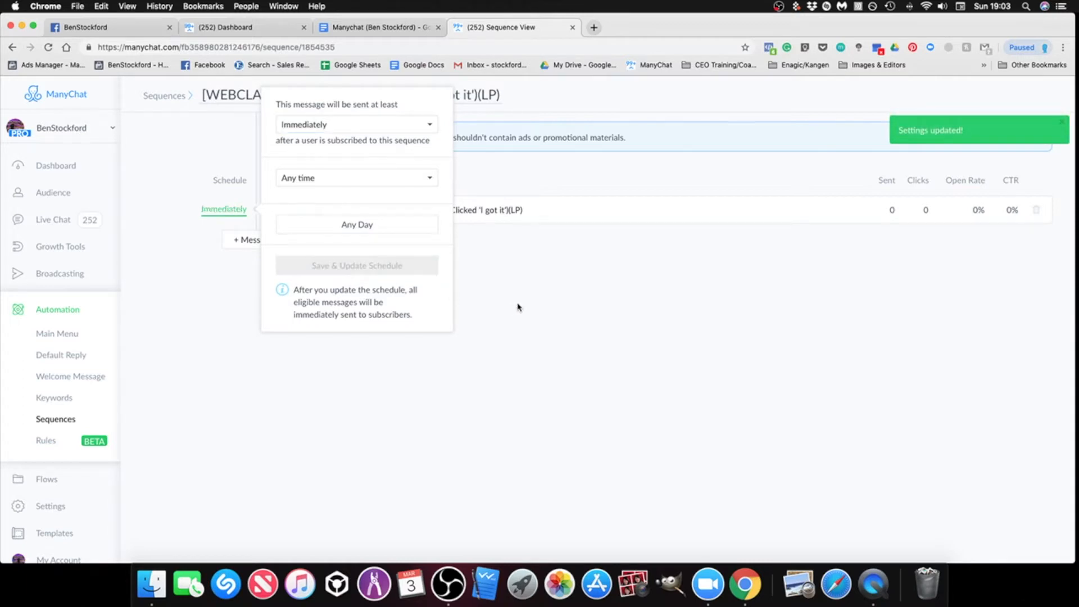
click(518, 307)
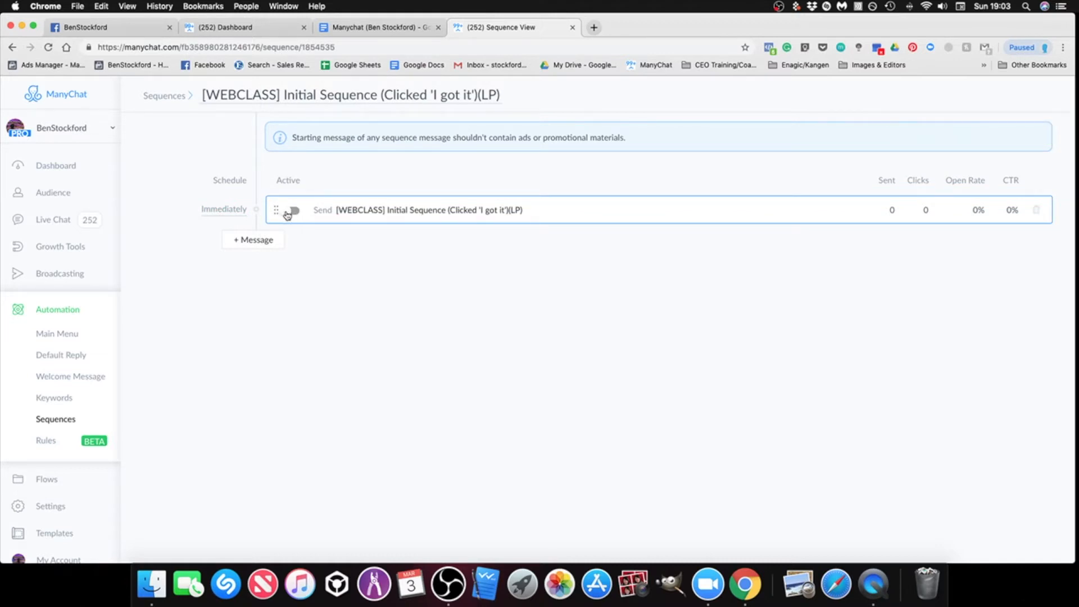
Activate the message and return to the full Sequences list.
click(290, 211)
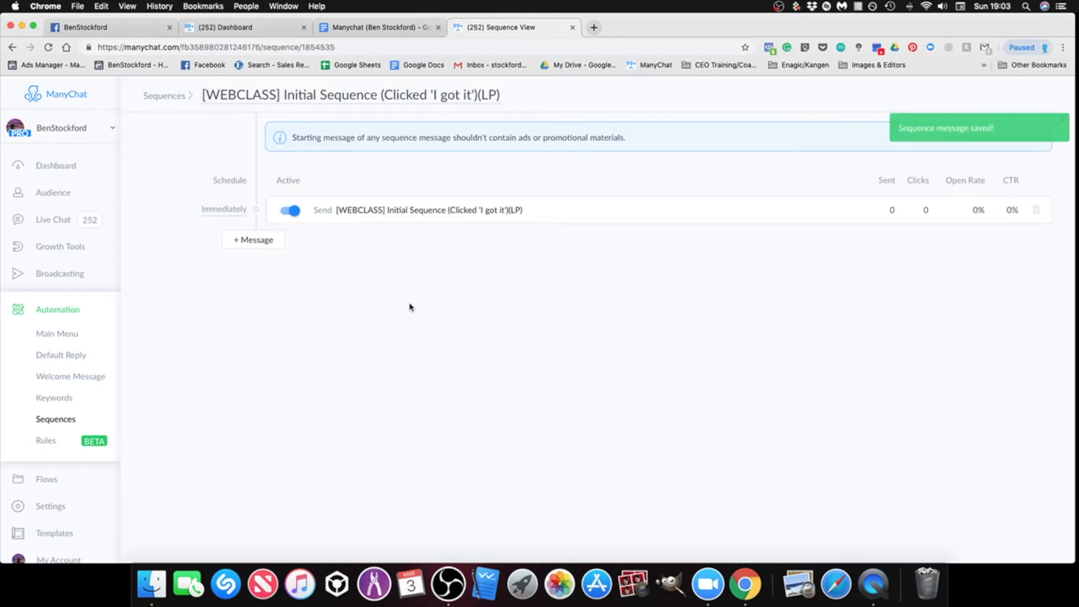
click(63, 423)
scroll(407, 371, down, 10)
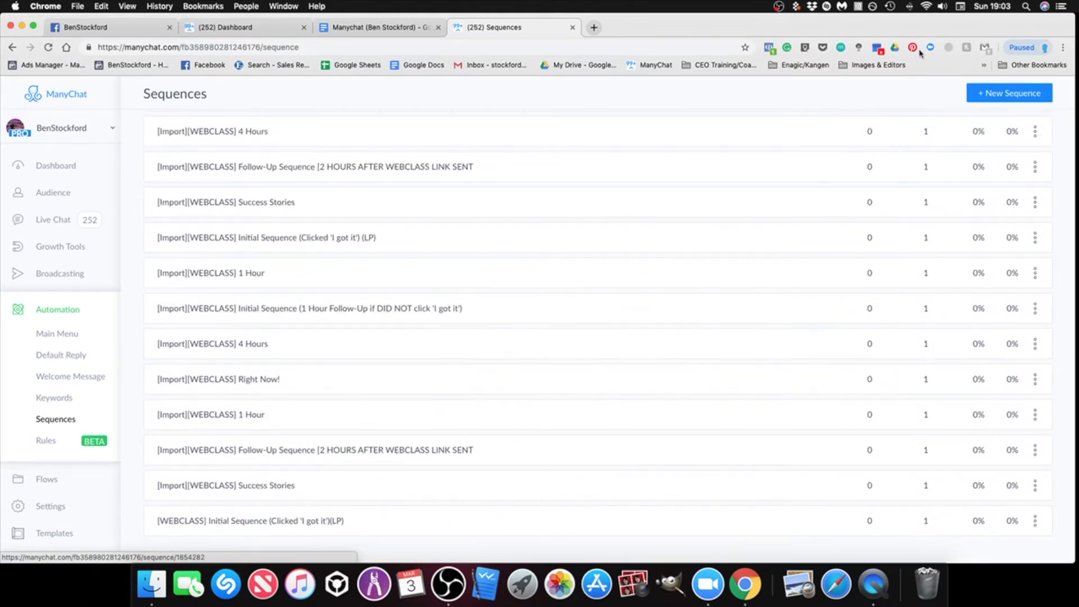
Create a new sequence named '[WEBCLASS][RULE] Selected Specific WebClass Time', title copied from the Google Doc.
click(1027, 99)
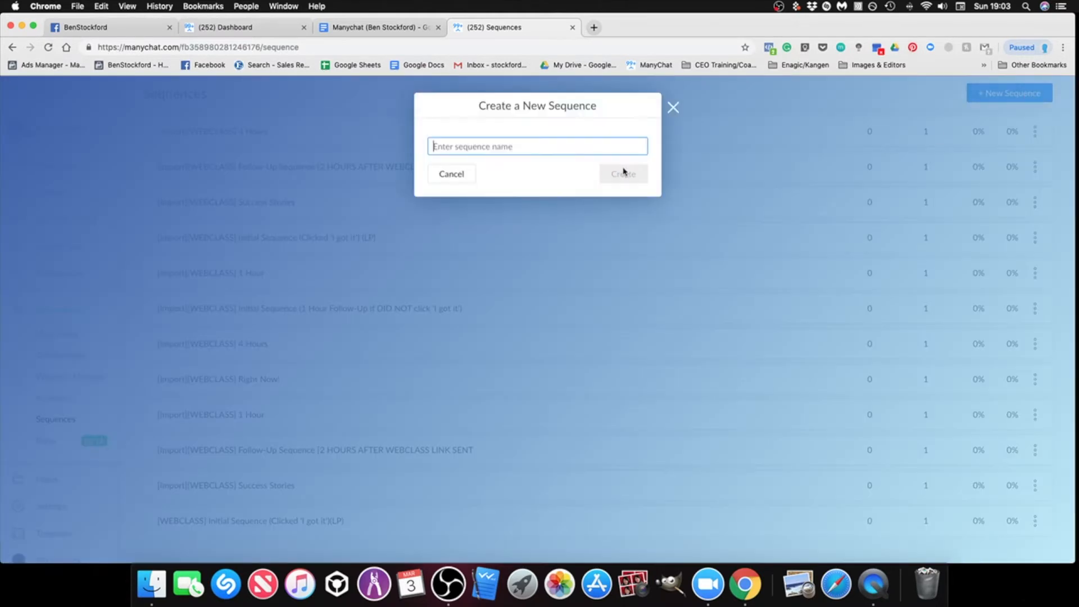
click(353, 30)
scroll(361, 386, down, 5)
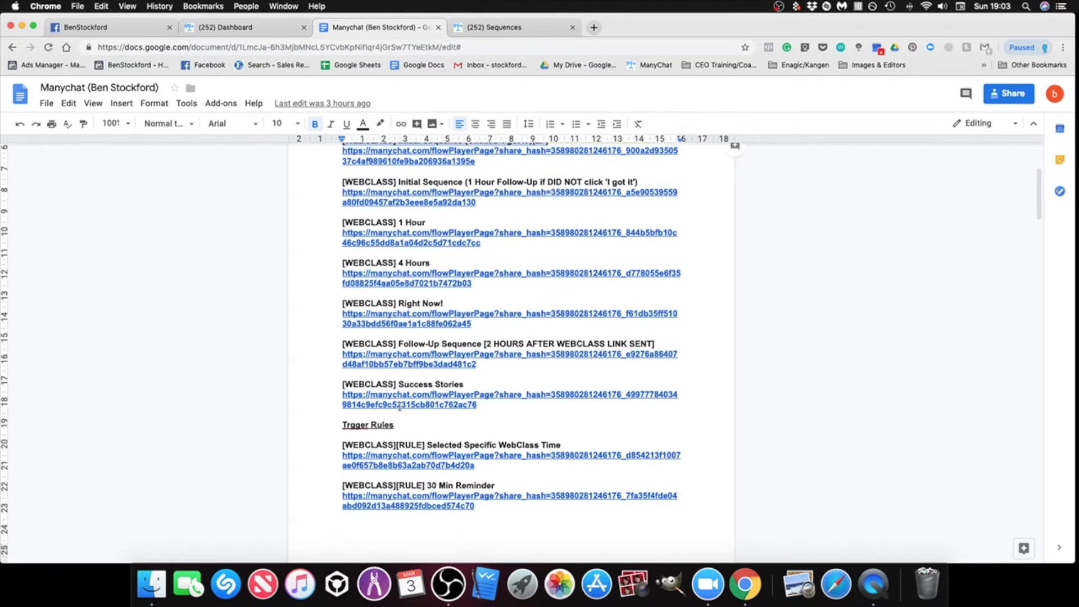
drag(342, 389, 554, 390)
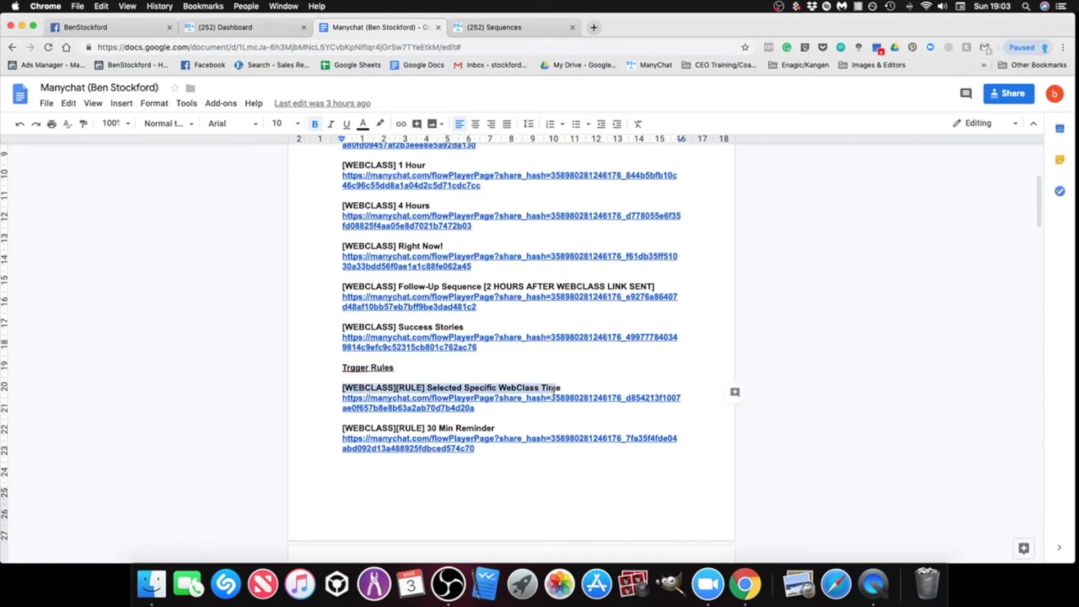
right_click(563, 389)
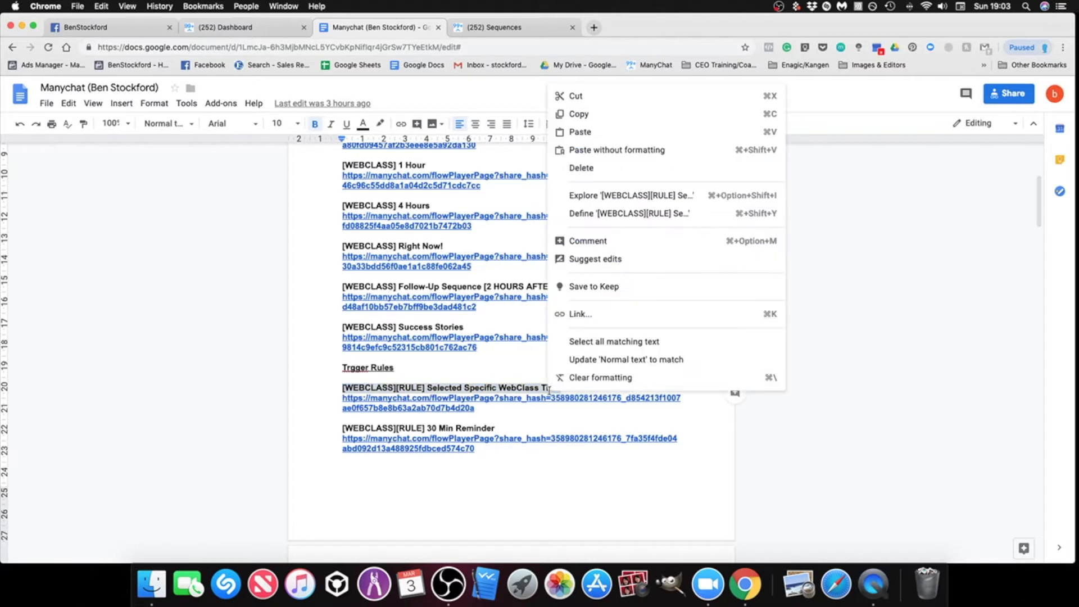
click(610, 115)
click(495, 29)
right_click(517, 146)
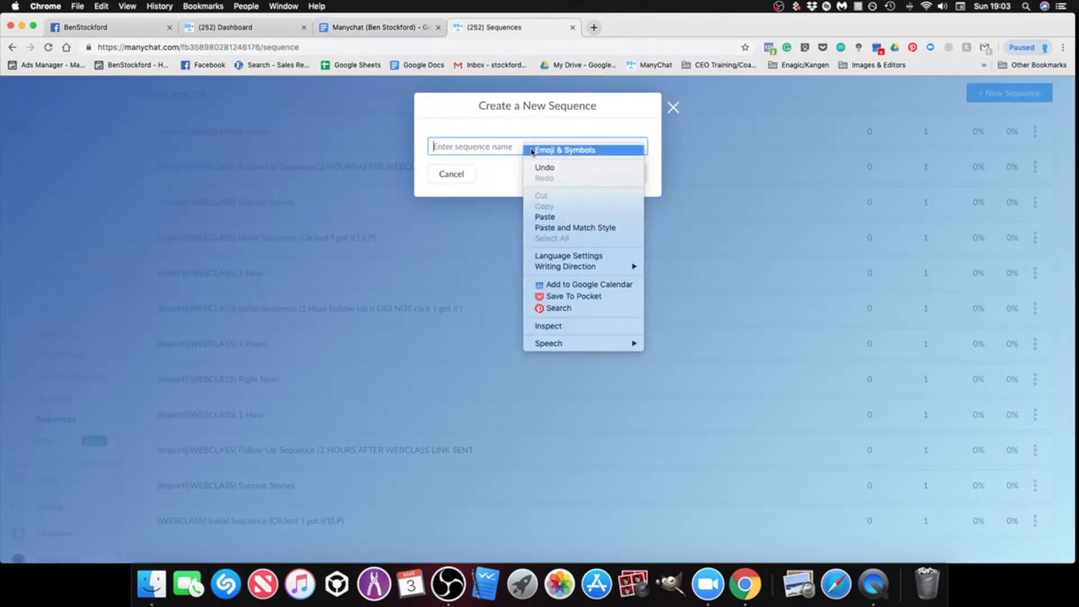
click(545, 216)
click(623, 174)
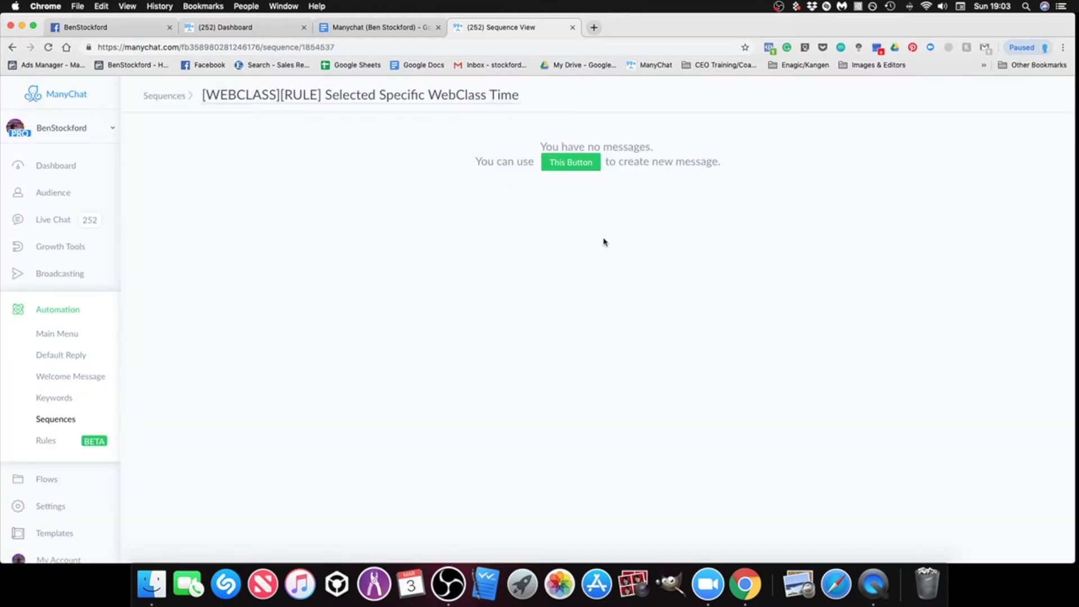
Add a first message that sends the imported Selected Specific WebClass Time flow.
click(571, 162)
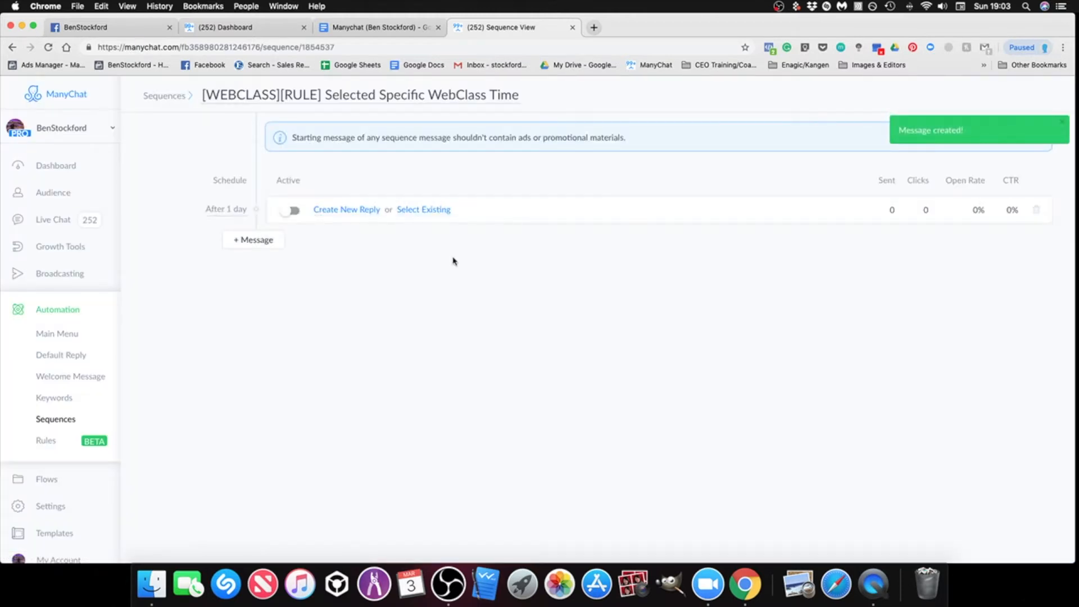
click(410, 210)
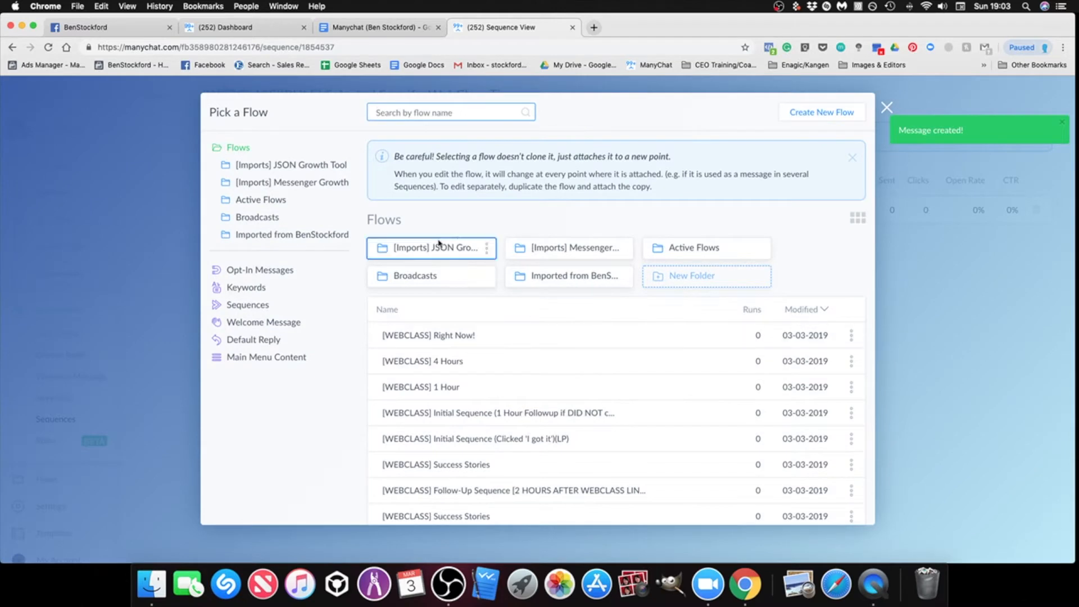
click(555, 281)
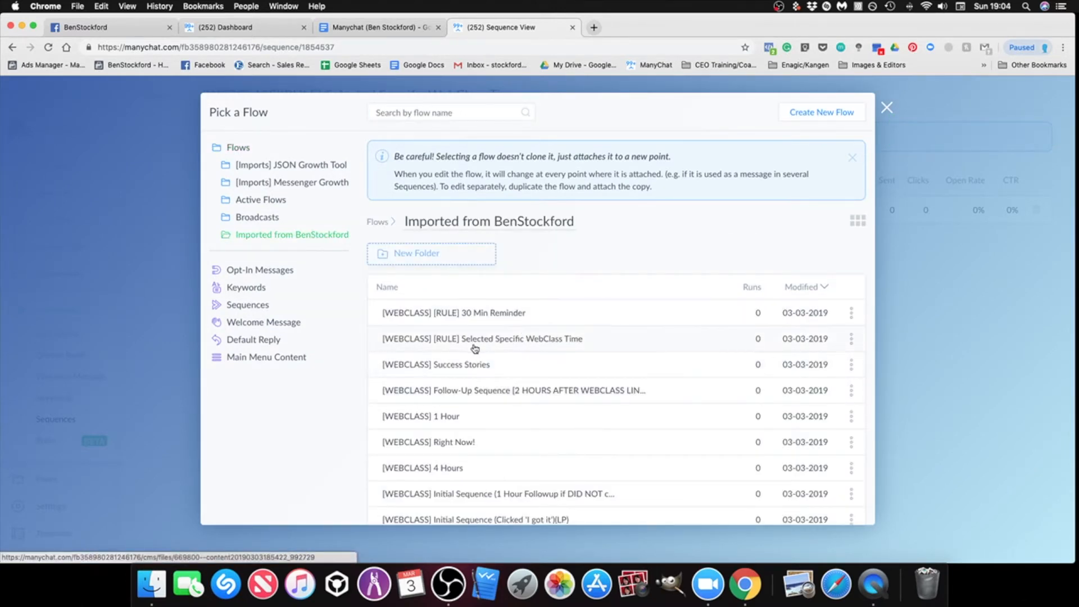
click(494, 340)
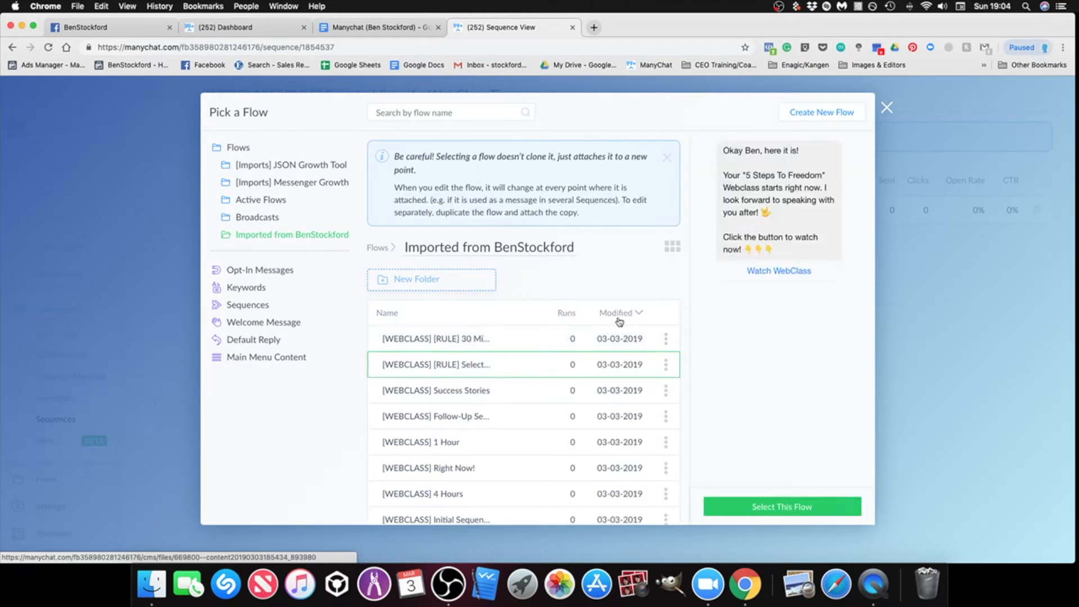
click(790, 511)
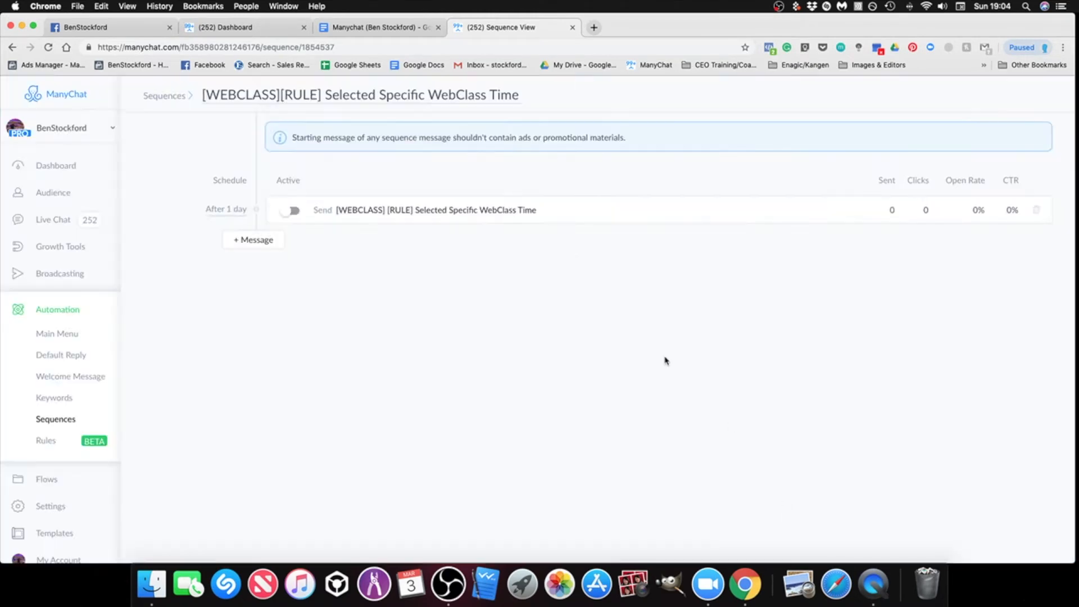
Make the WebClass Time message send immediately, activate it, and return to the Sequences list.
click(240, 210)
click(373, 125)
click(345, 125)
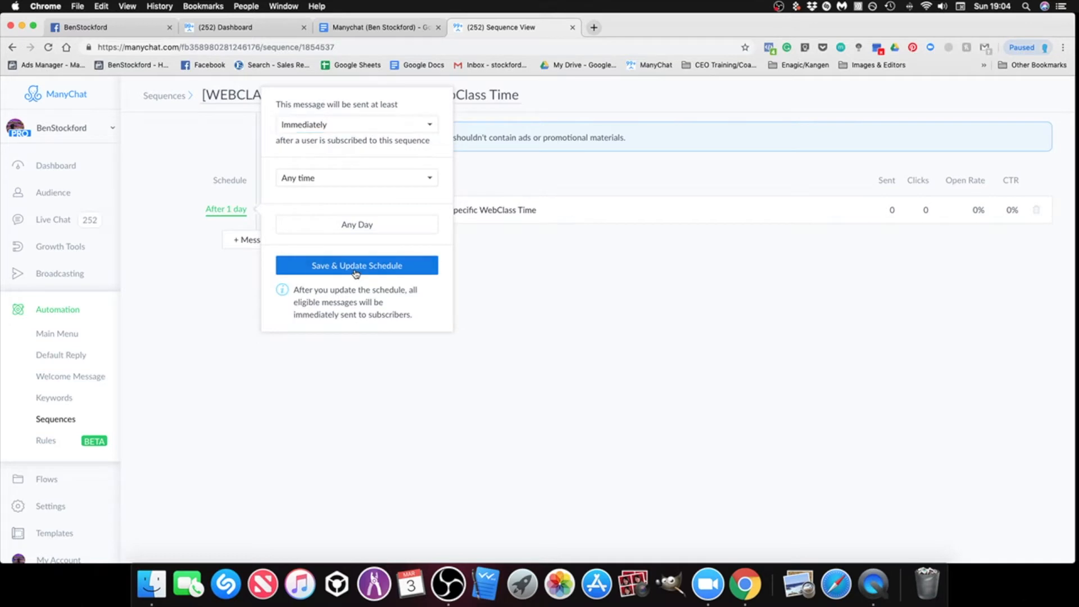
click(356, 274)
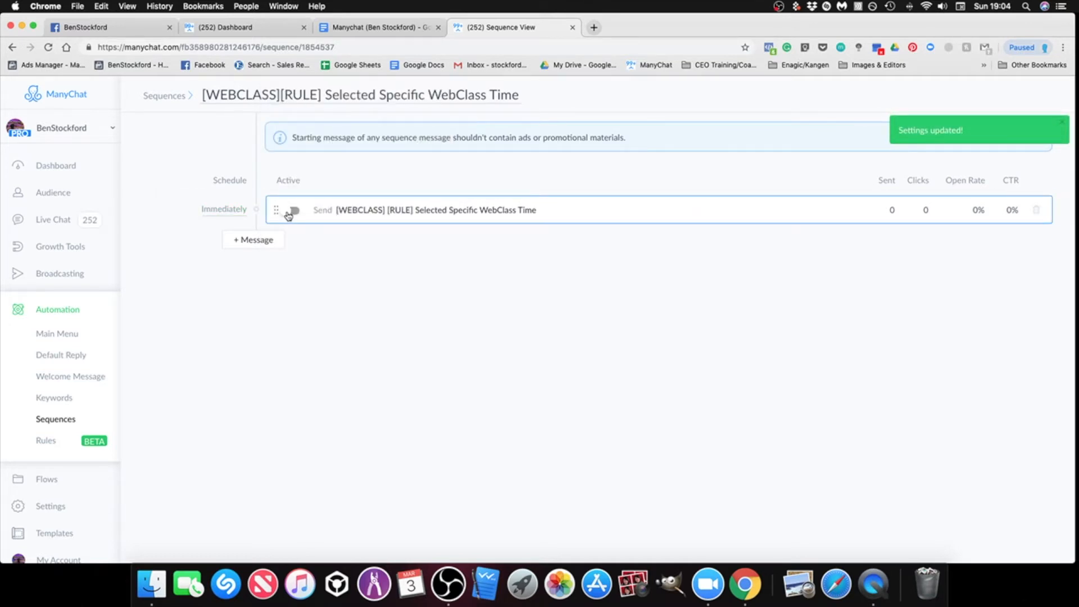
click(292, 211)
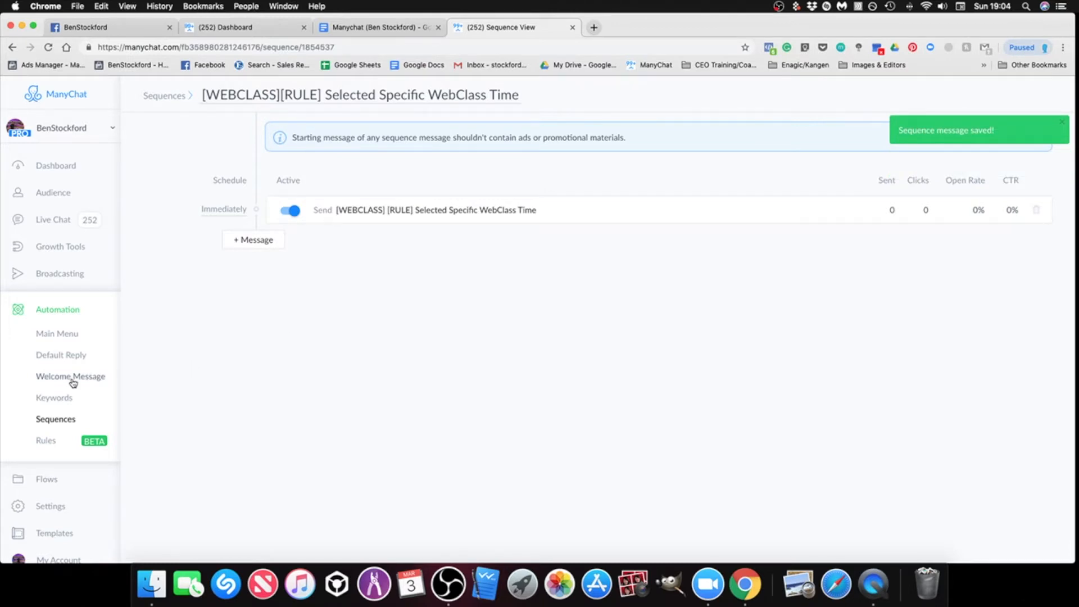
click(58, 421)
scroll(641, 407, down, 10)
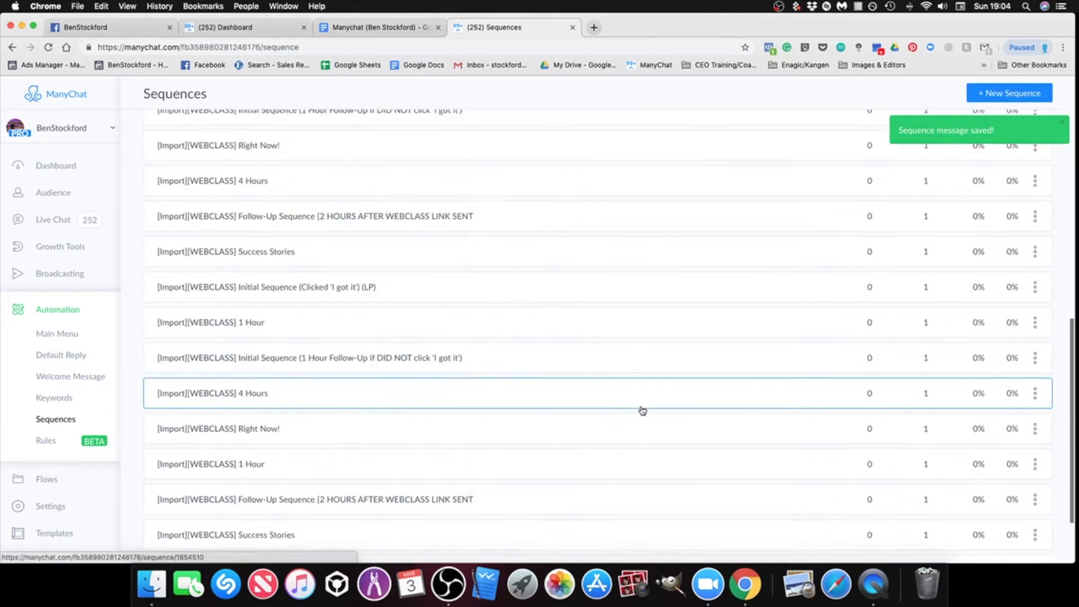
scroll(643, 411, down, 3)
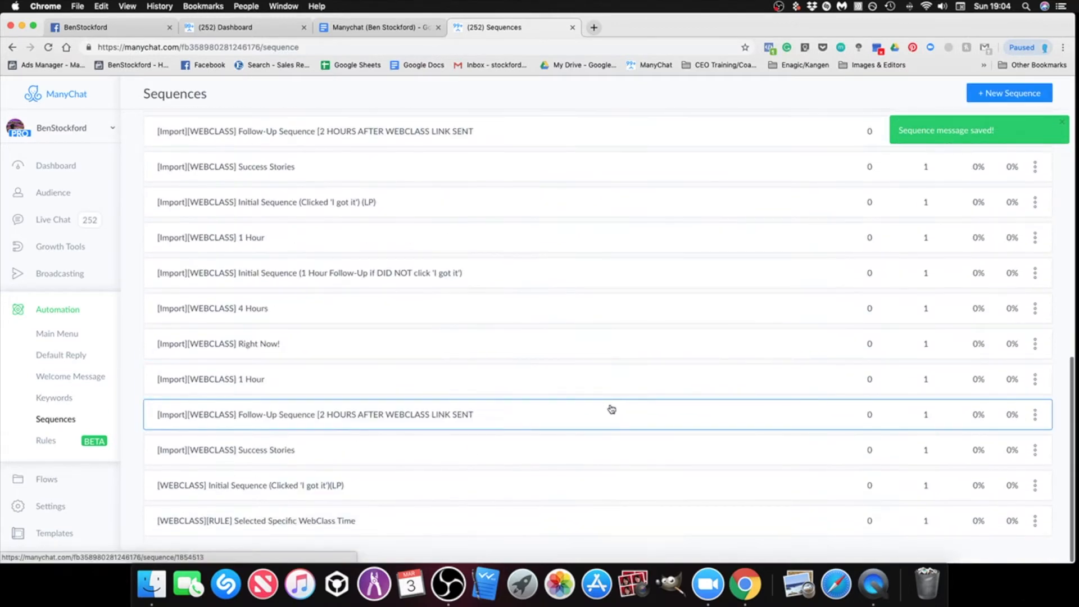
Create a new sequence named '[WEBCLASS][RULE] 30 Min Reminder', title copied from the Google Doc.
click(1014, 96)
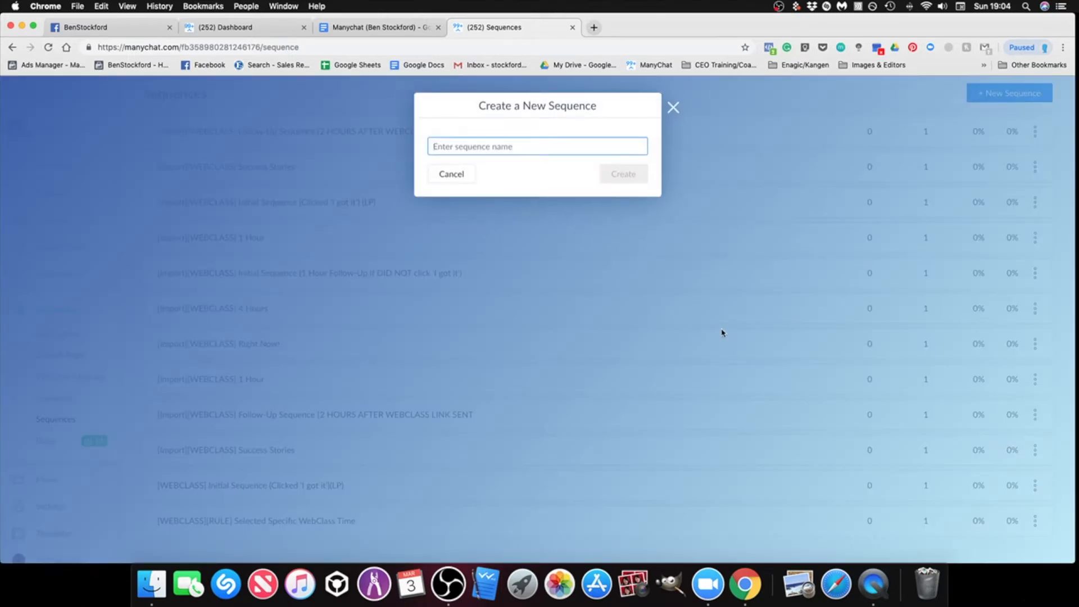
click(370, 25)
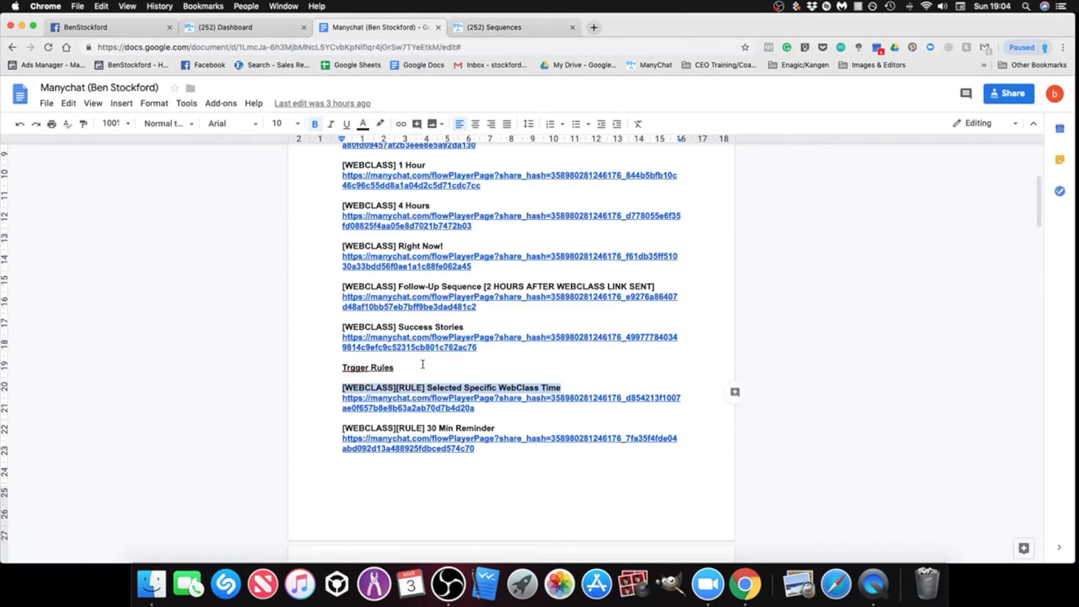
click(438, 471)
drag(341, 428, 491, 428)
right_click(485, 428)
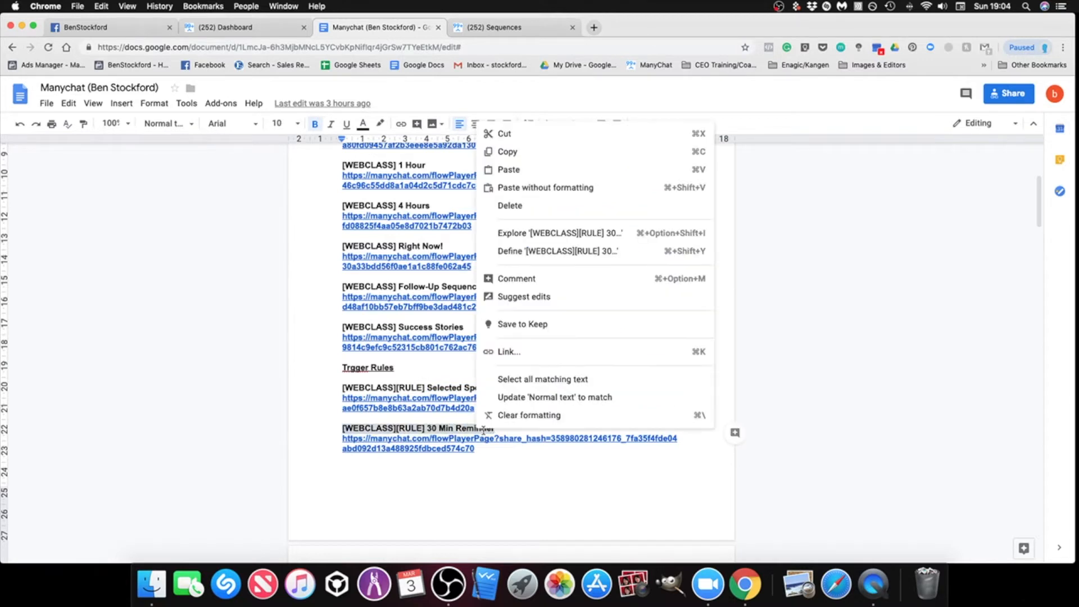
click(517, 152)
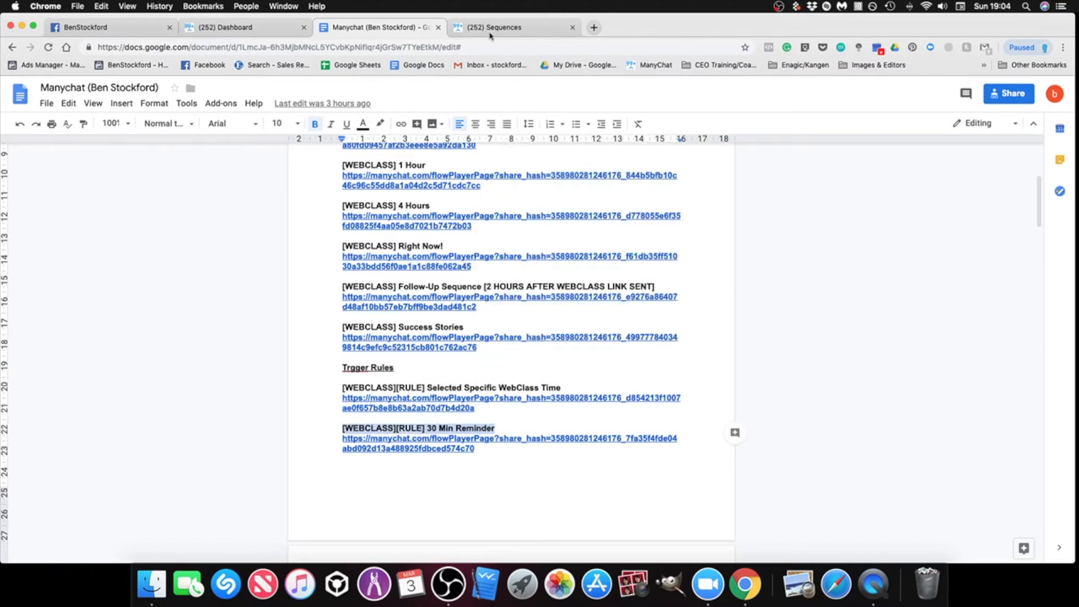
click(509, 28)
right_click(508, 147)
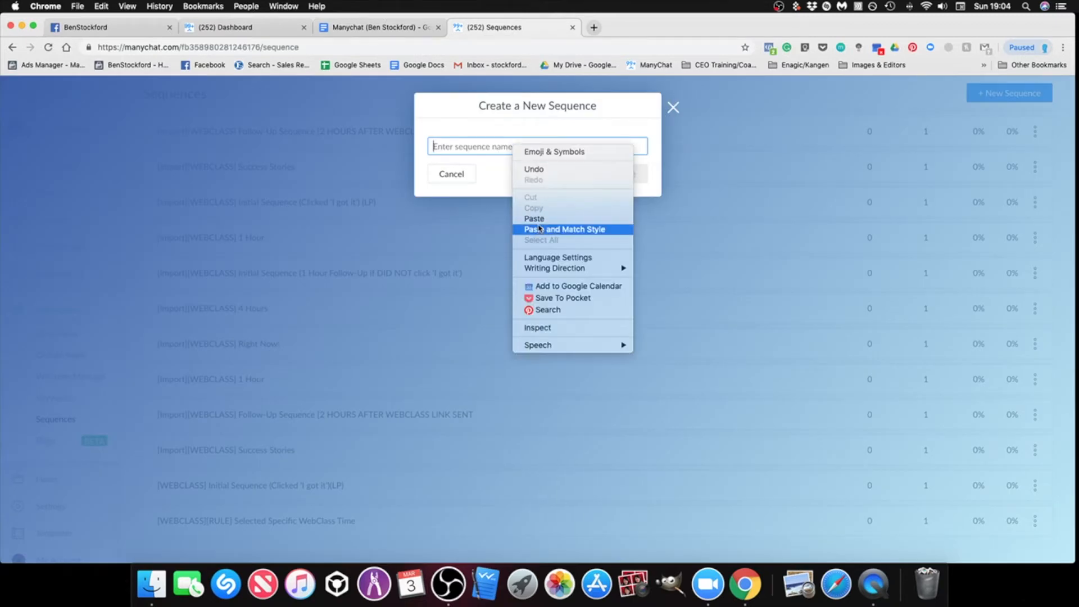
click(543, 221)
click(624, 175)
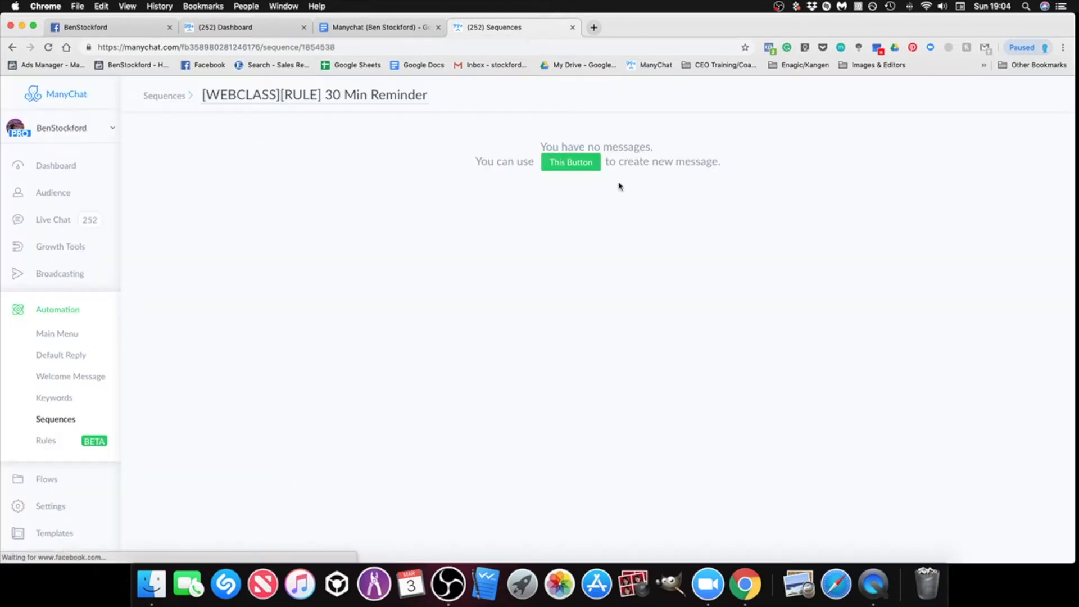
Add a first message that sends the imported 30 Min Reminder flow.
click(578, 165)
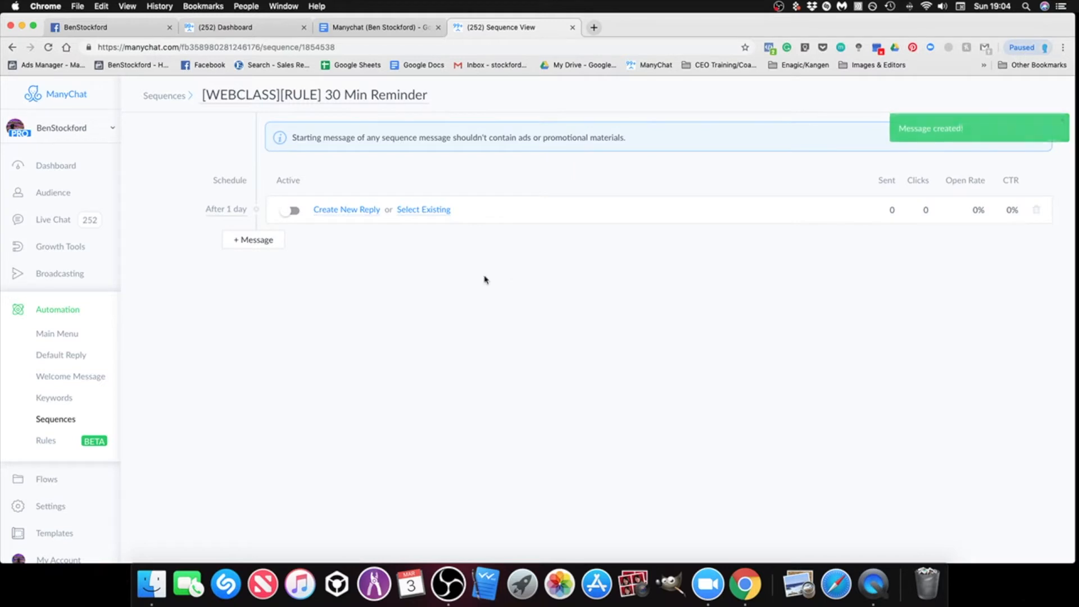
click(419, 212)
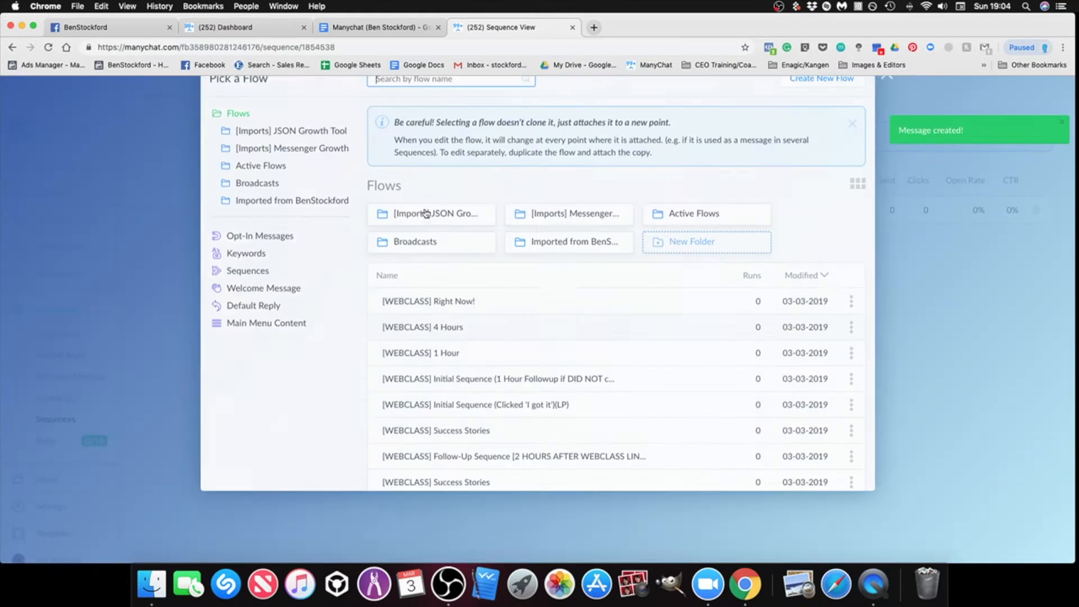
scroll(746, 271, down, 10)
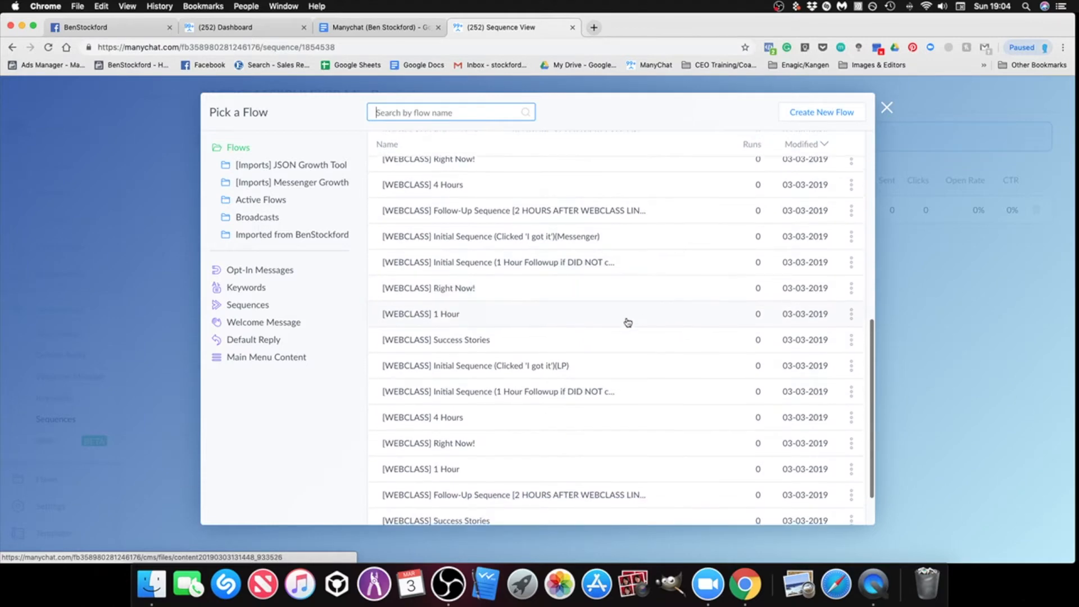
scroll(626, 321, up, 10)
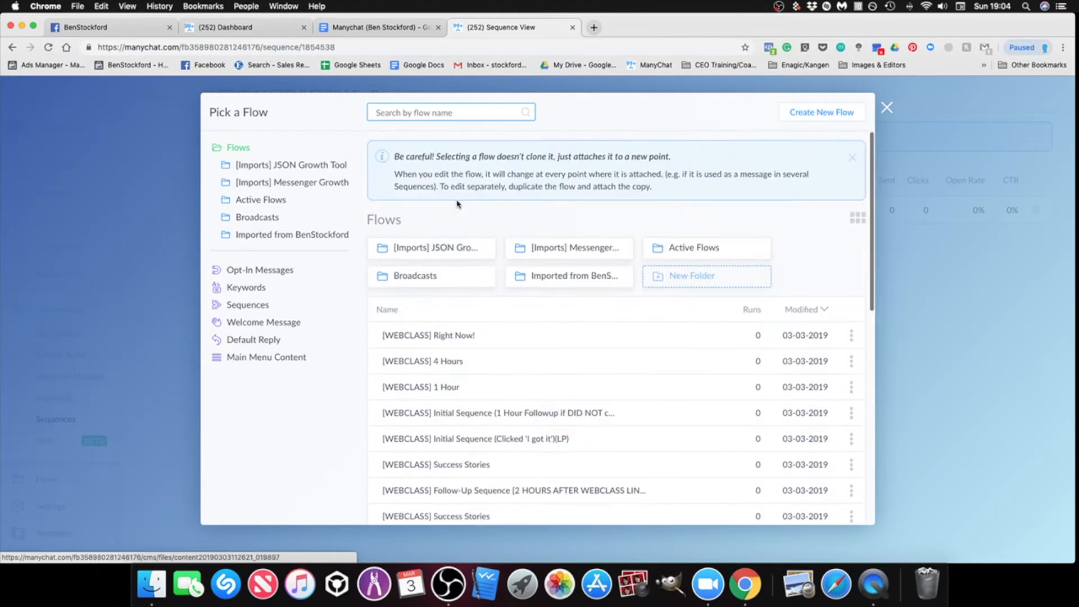
click(562, 280)
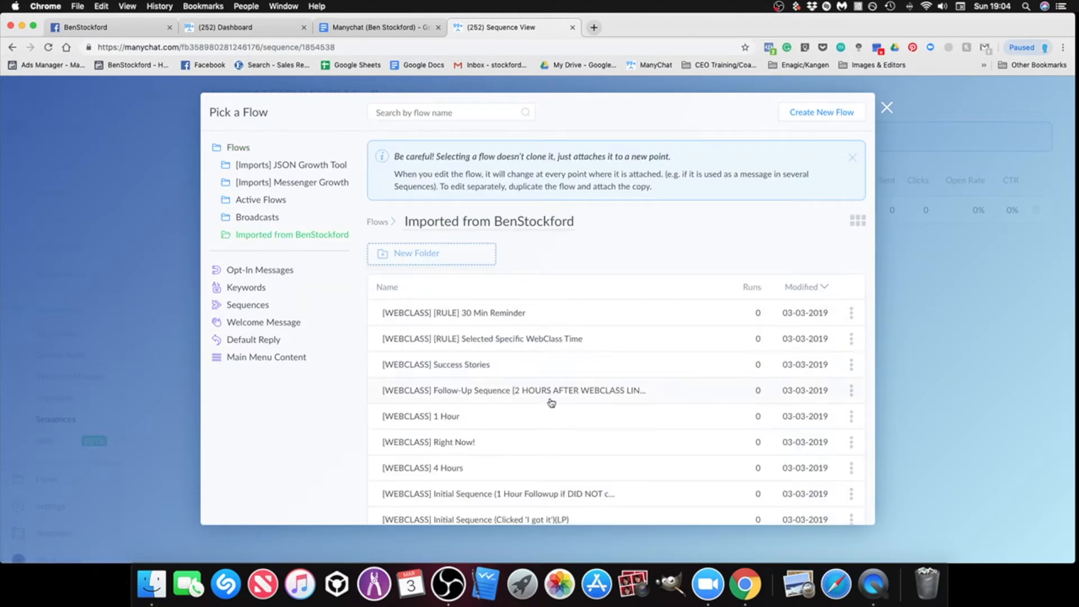
scroll(541, 394, down, 1)
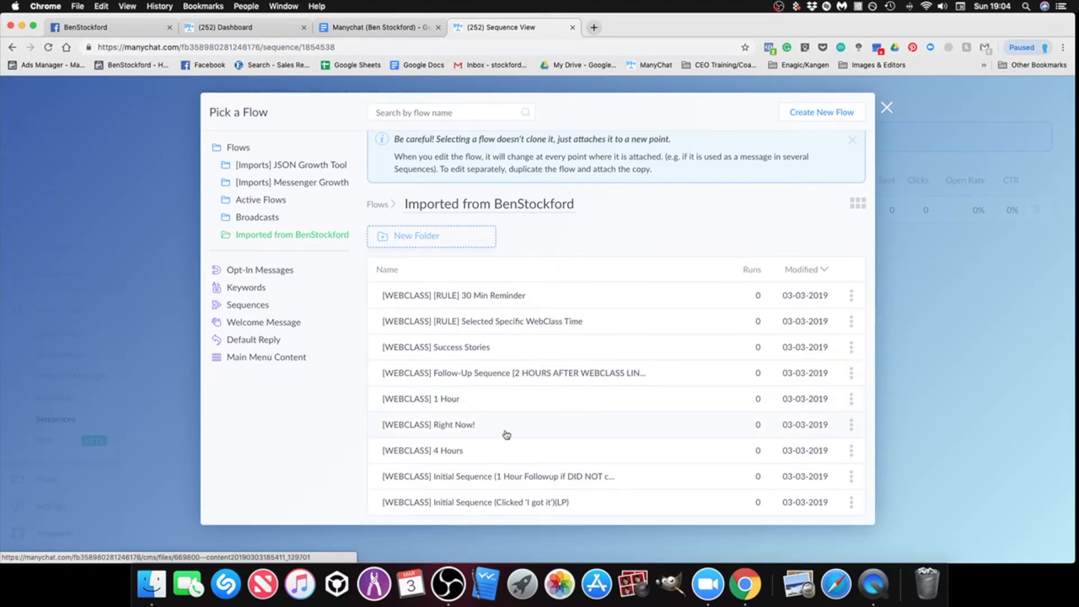
click(475, 295)
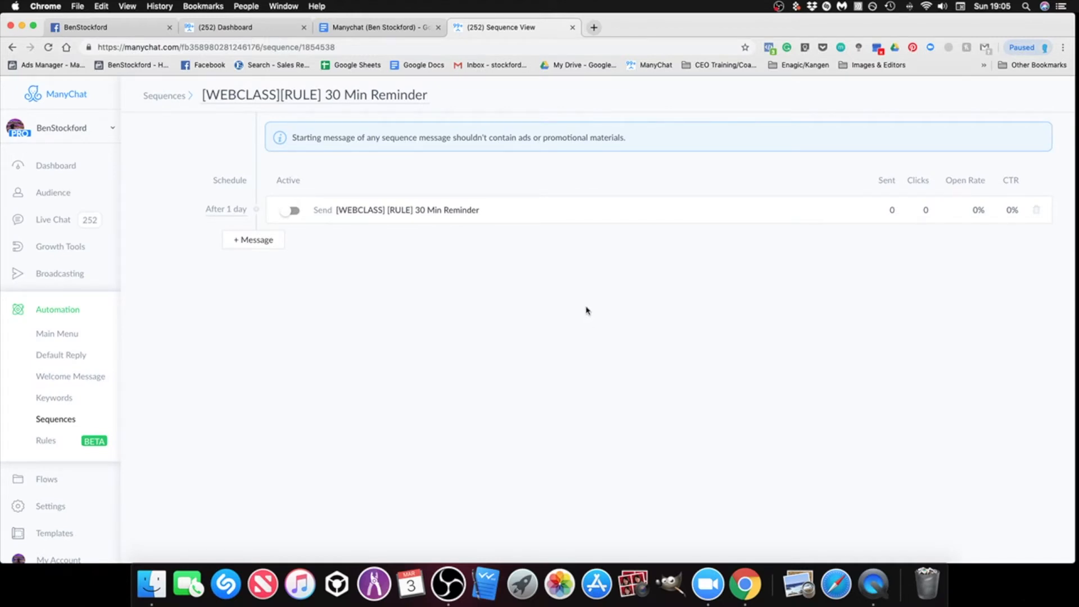
Make the 30 Min Reminder message send immediately, activate it, and return to Sequences.
click(229, 211)
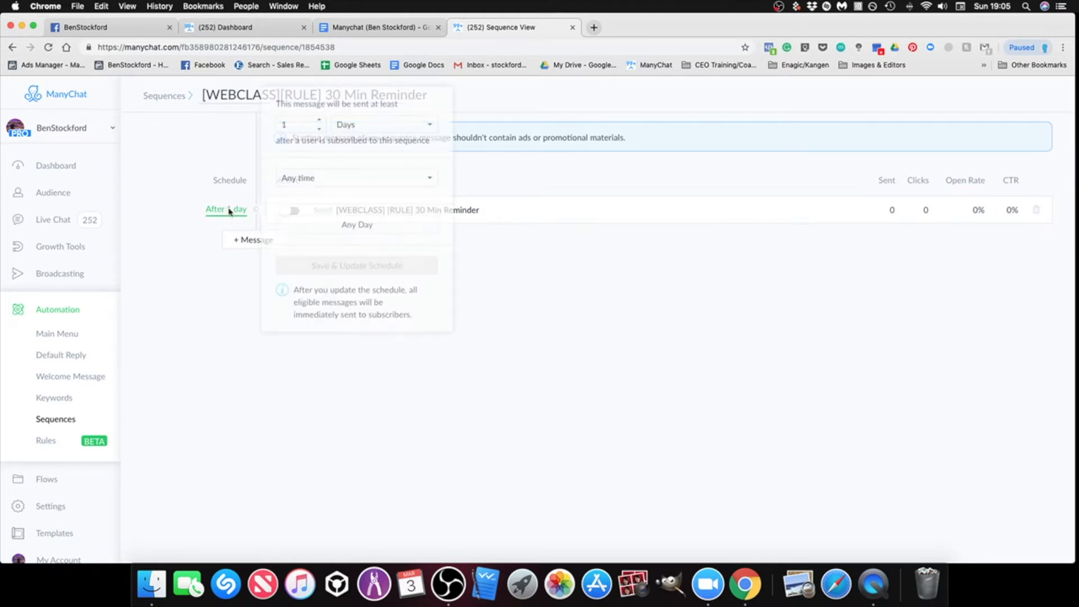
click(340, 127)
click(362, 90)
click(353, 264)
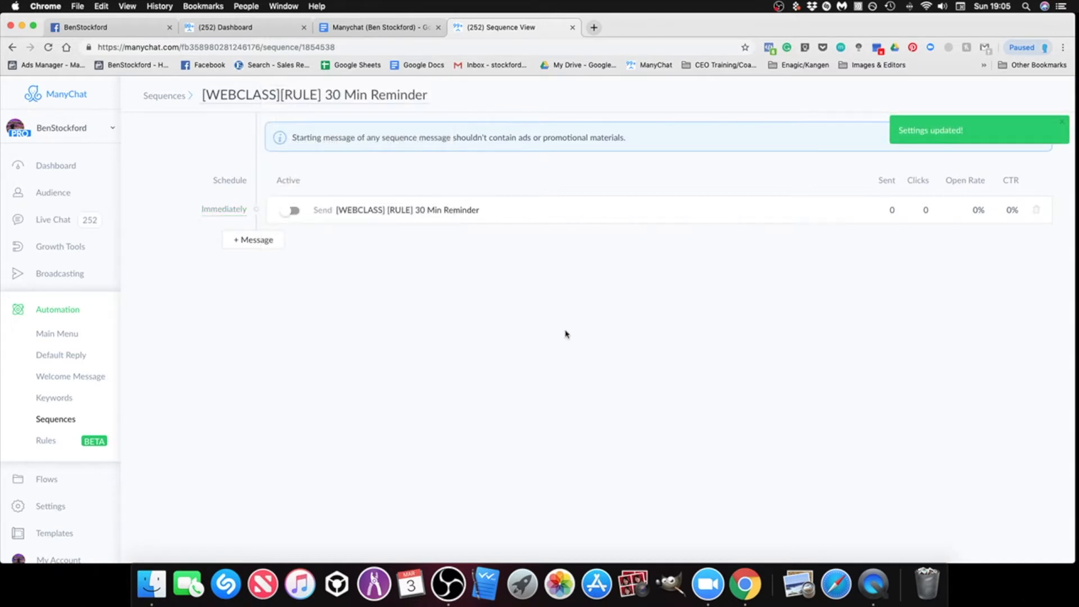
click(291, 210)
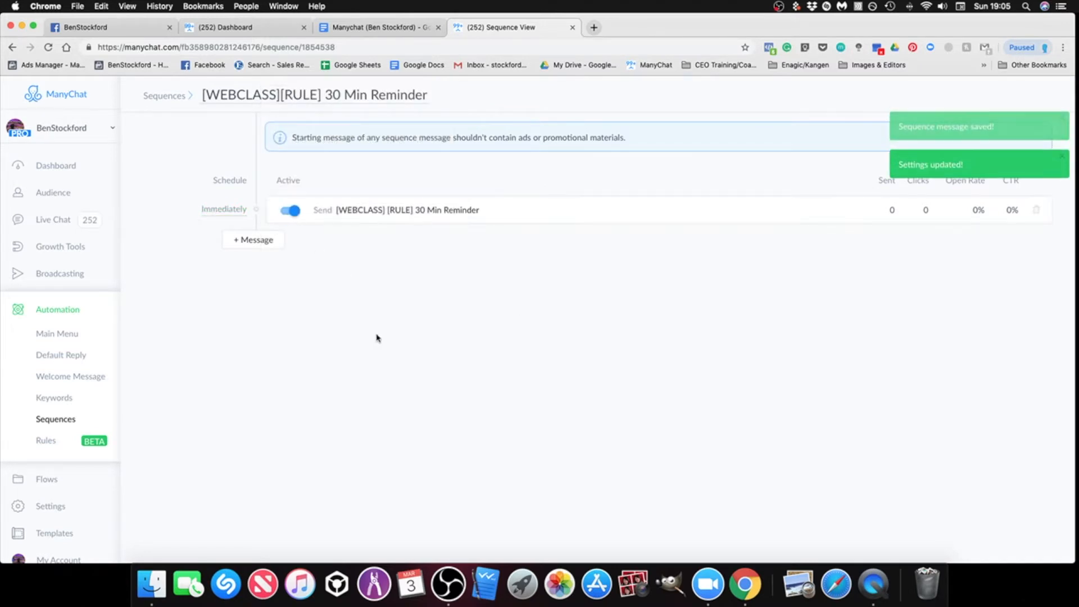
click(61, 423)
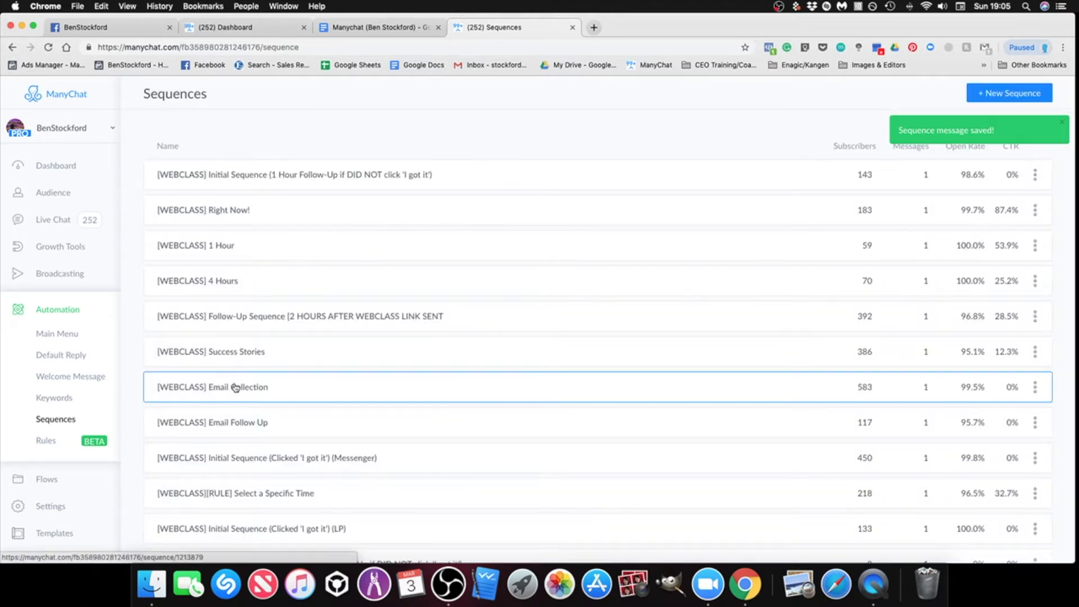
scroll(289, 378, down, 15)
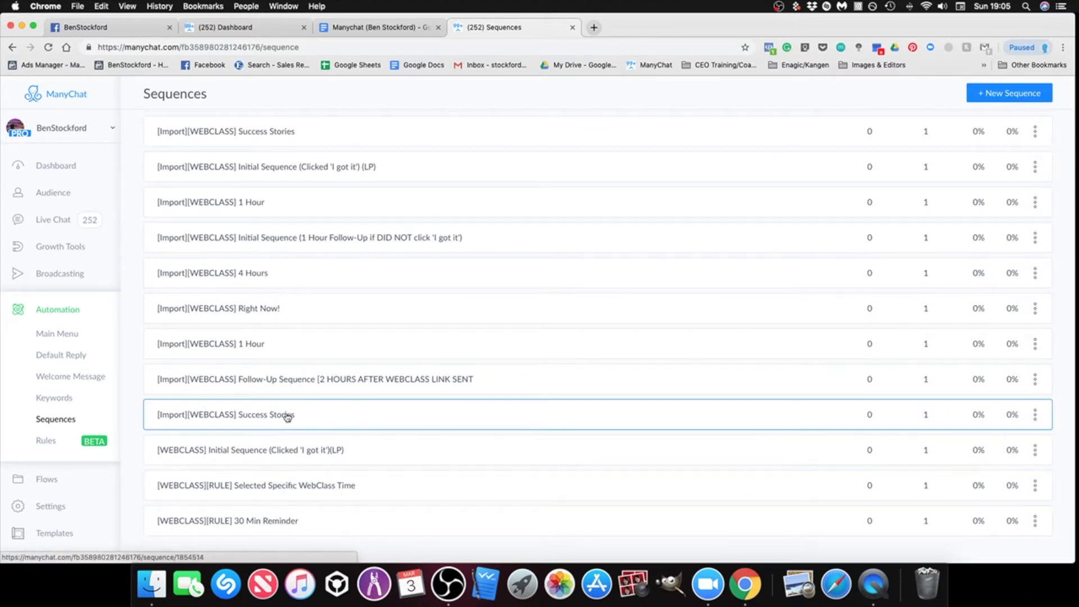
click(394, 27)
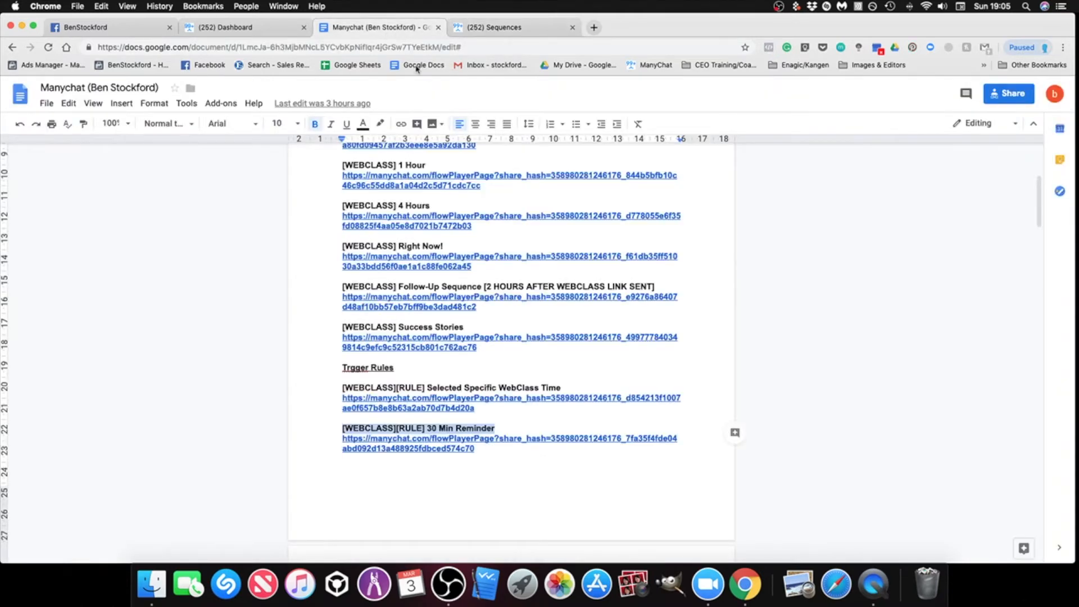
scroll(668, 322, up, 3)
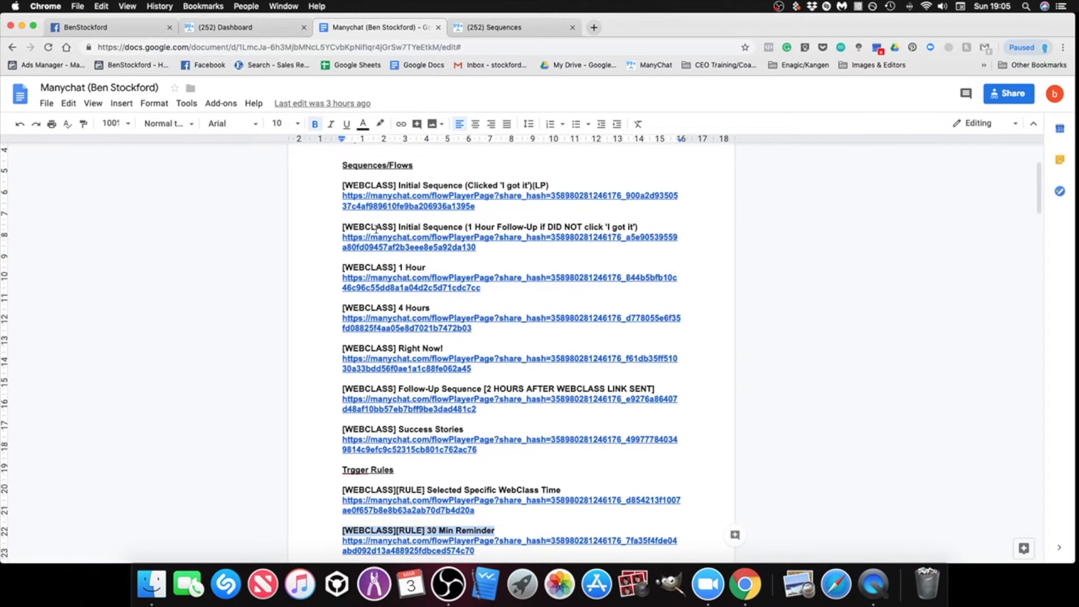
scroll(384, 260, down, 3)
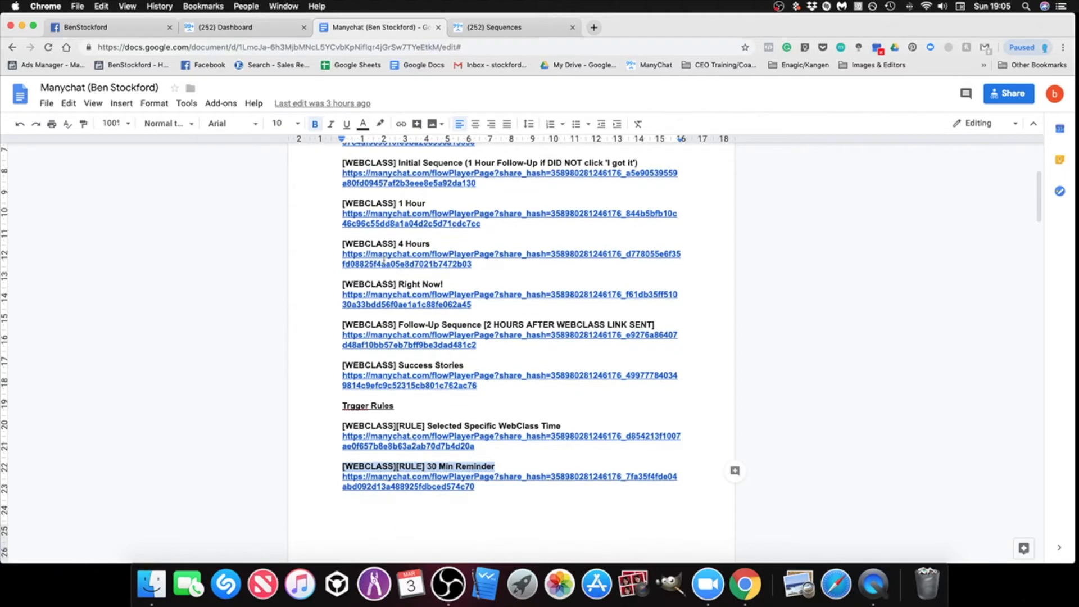
click(500, 27)
scroll(833, 354, up, 15)
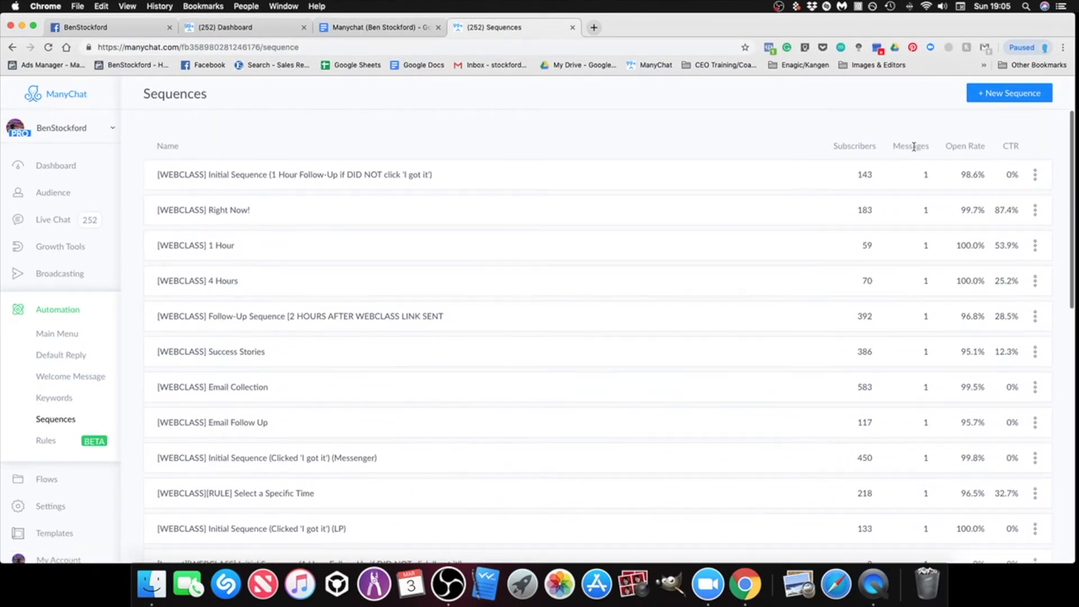
Review the [Import][WEBCLASS] Success Stories and [WEBCLASS][RULE] 30 Min Reminder sequences.
scroll(950, 458, down, 10)
scroll(928, 514, down, 3)
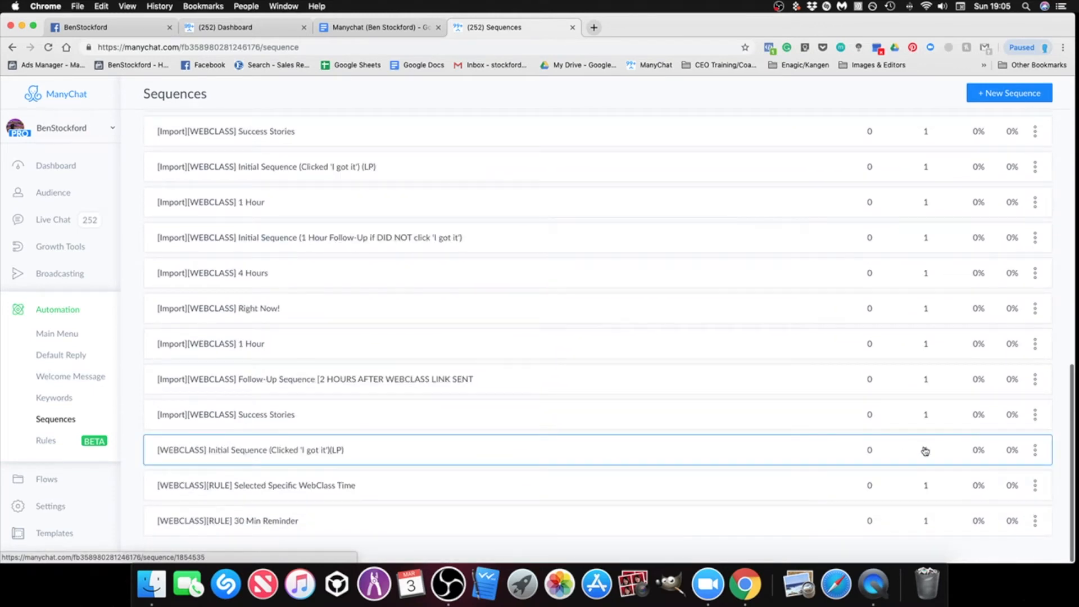
click(500, 420)
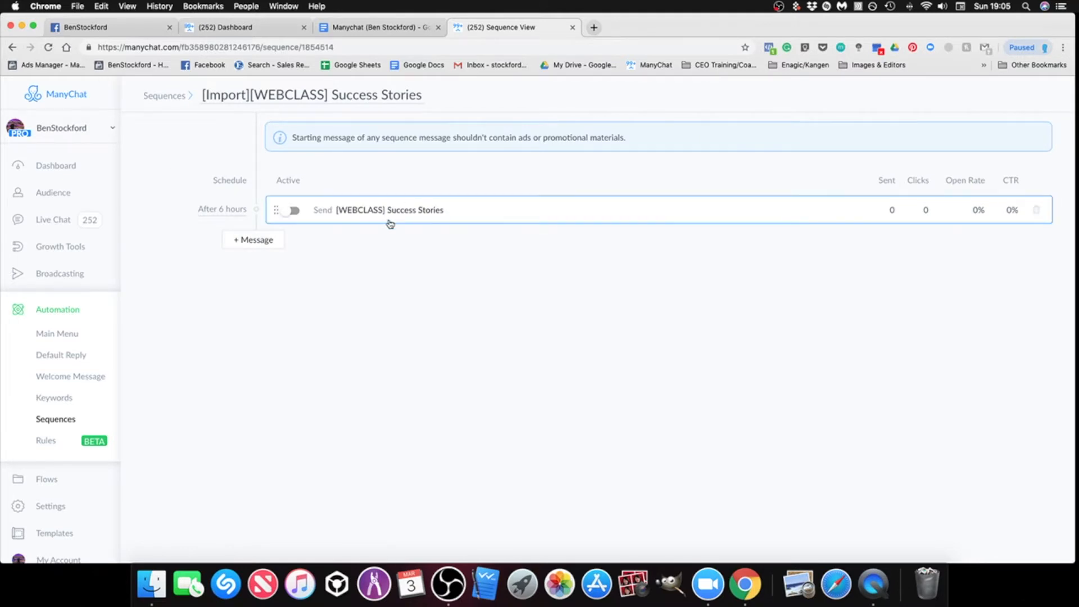
click(12, 47)
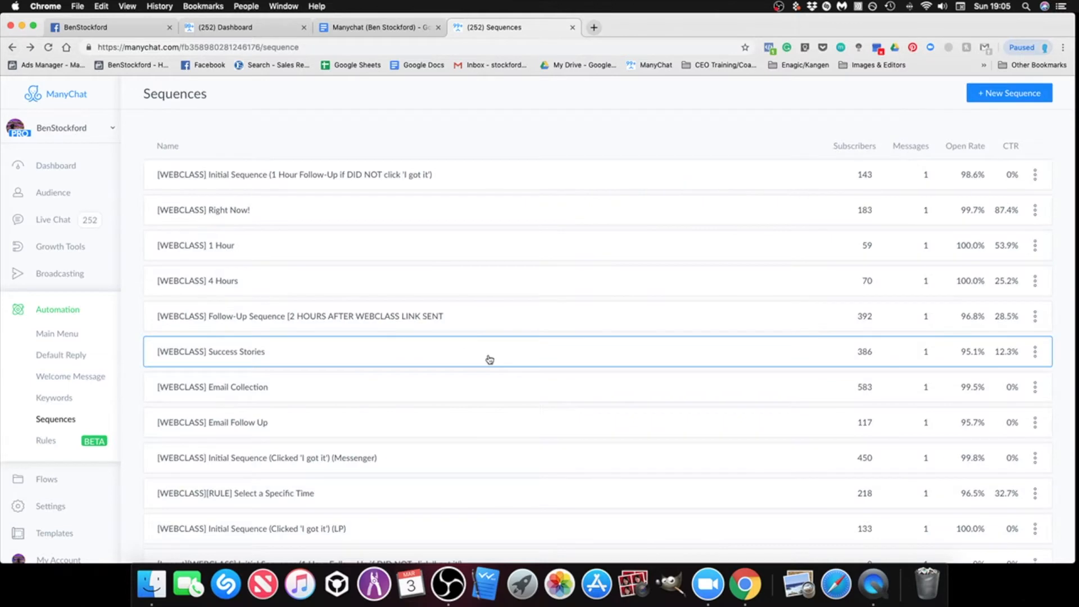
scroll(487, 358, down, 10)
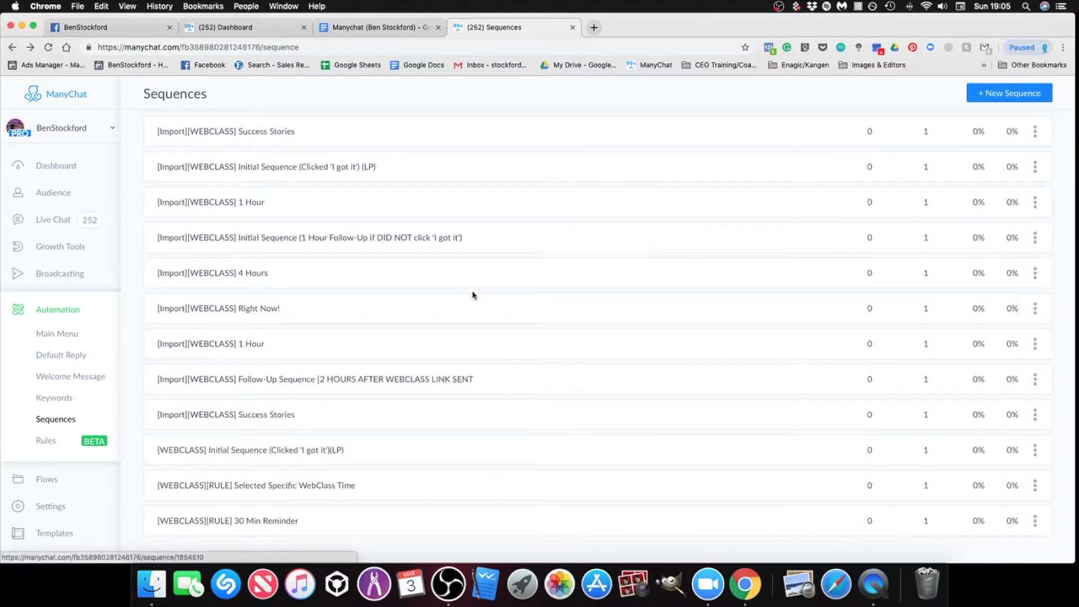
click(399, 525)
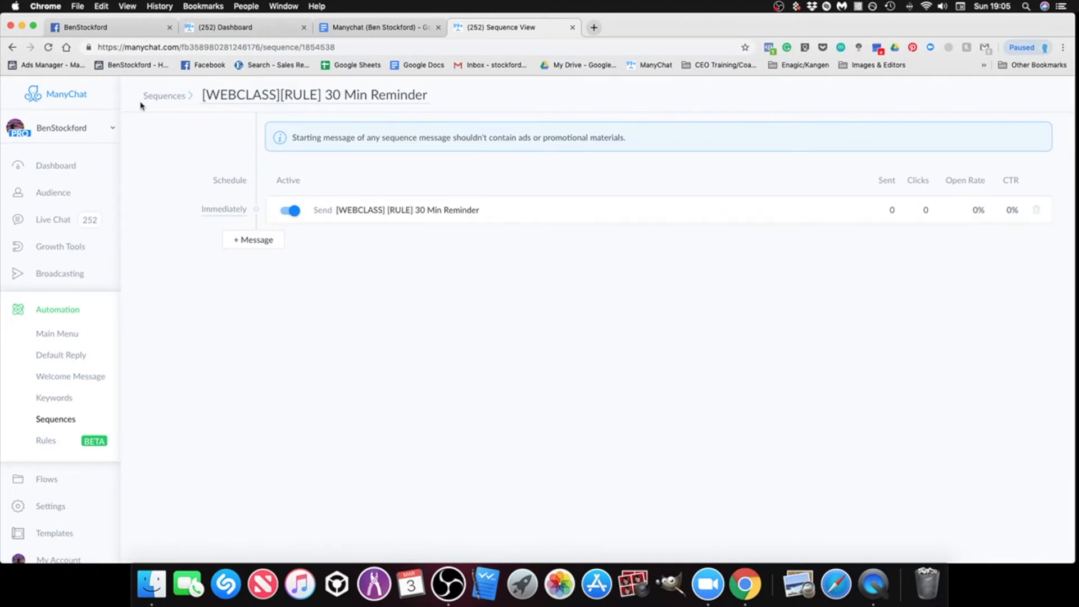
click(12, 50)
Review the Selected Specific WebClass Time and Initial Sequence (LP) sequences, then open Success Stories.
scroll(409, 473, down, 10)
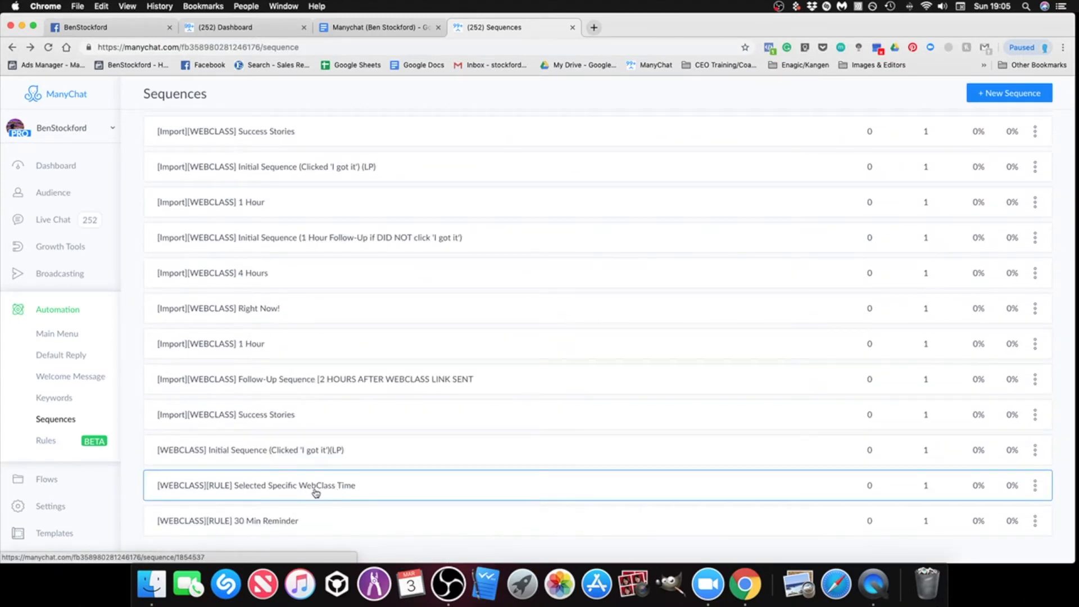
click(302, 499)
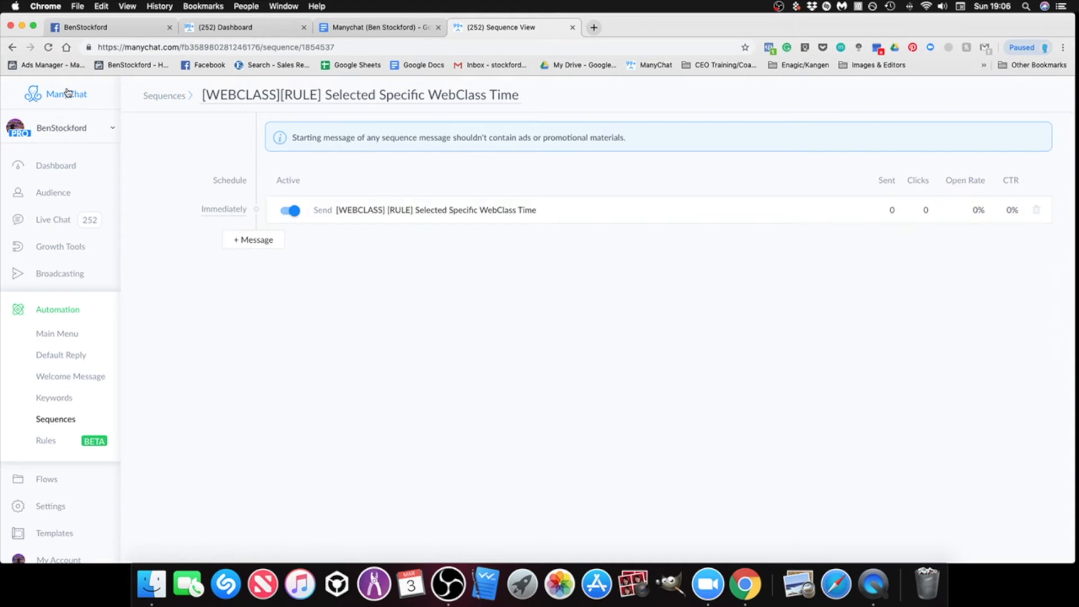
click(8, 50)
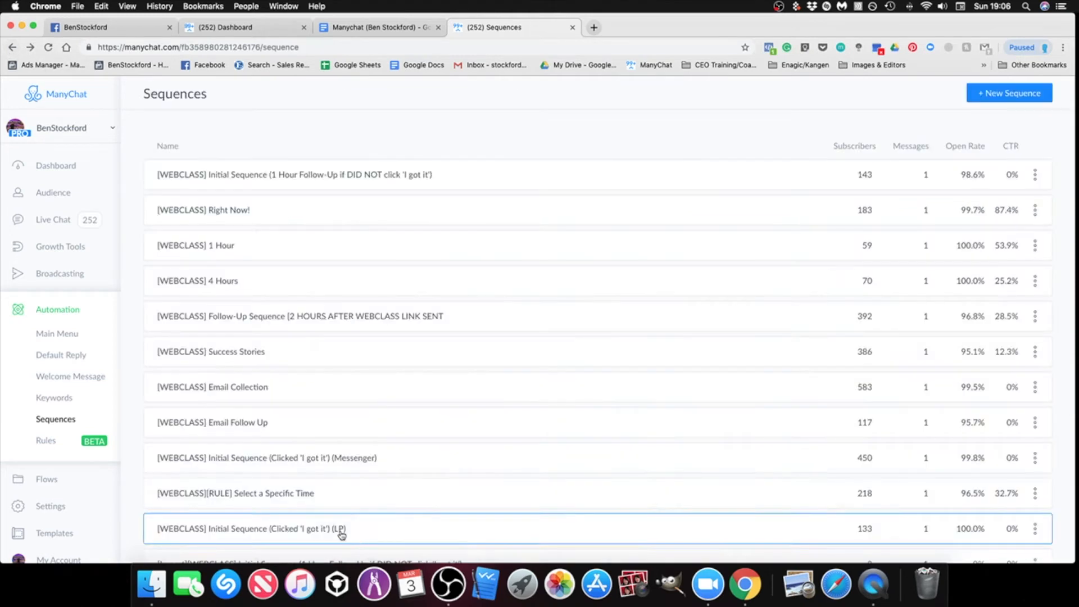
scroll(286, 501, down, 10)
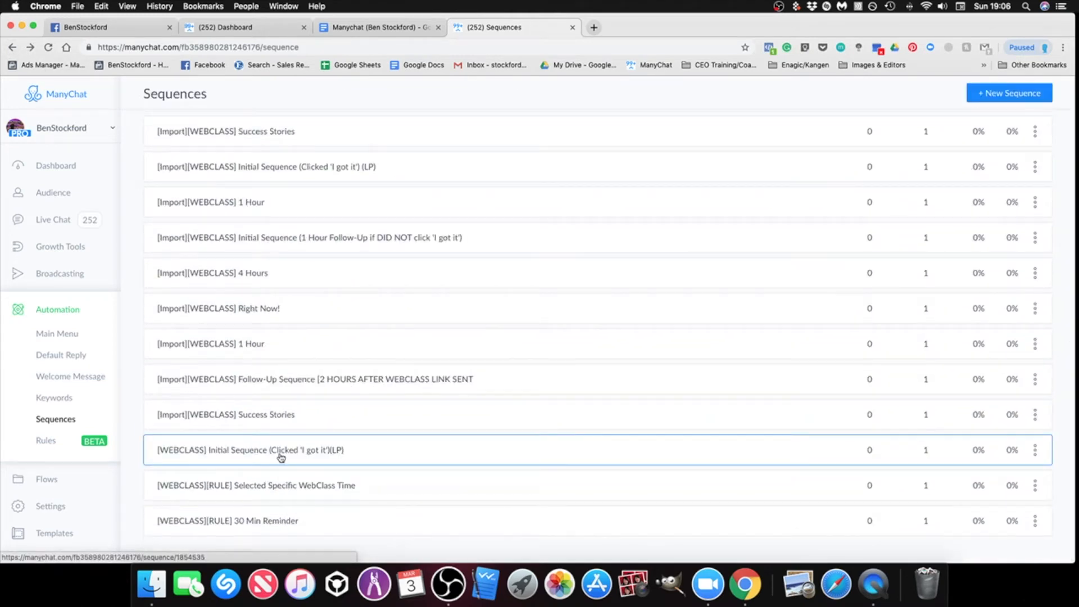
click(281, 457)
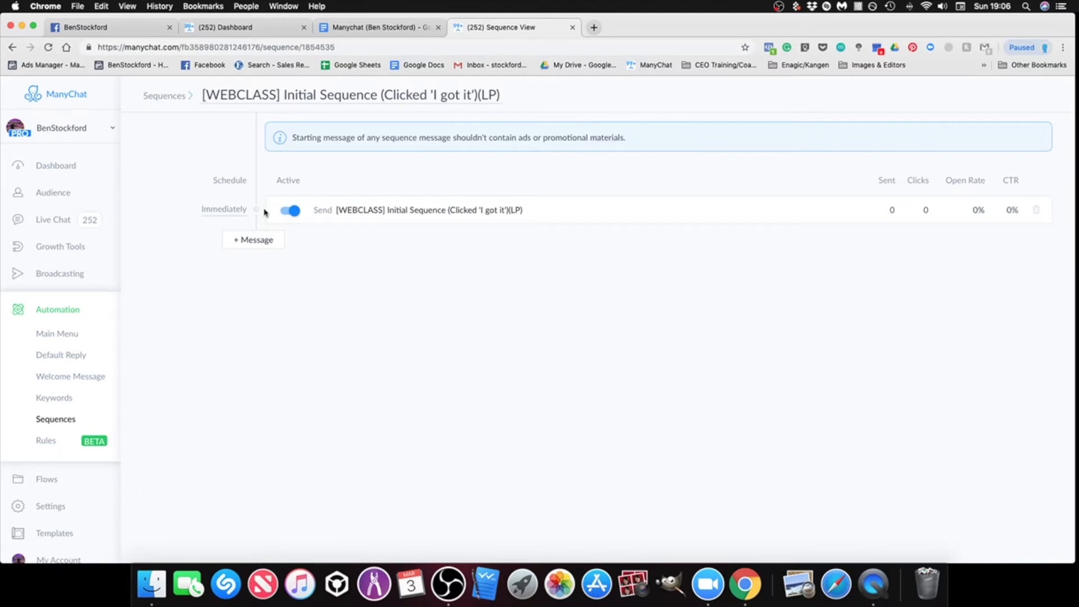
click(13, 48)
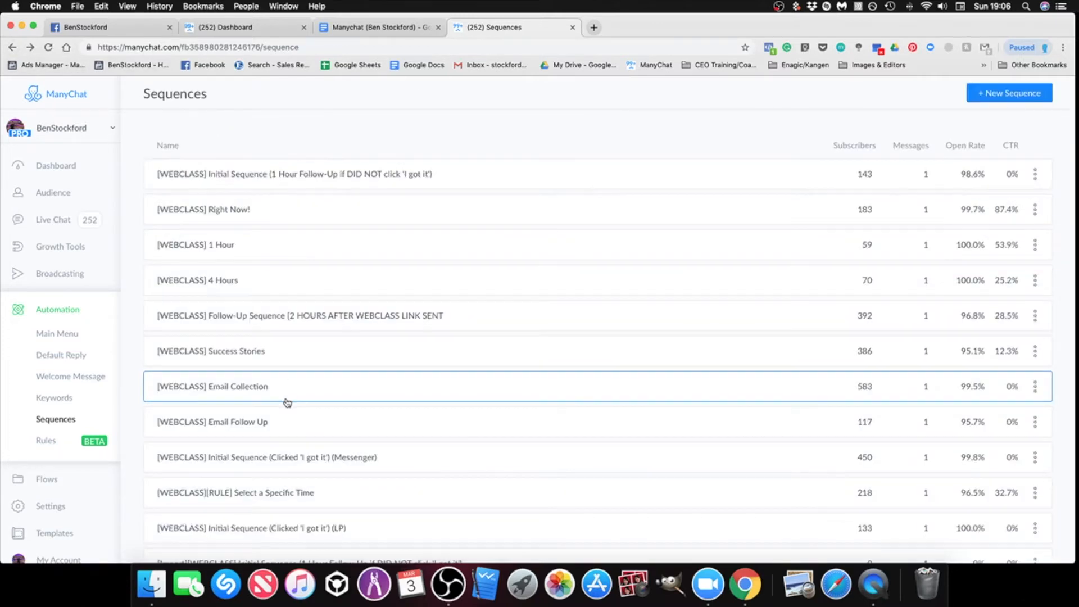
click(295, 414)
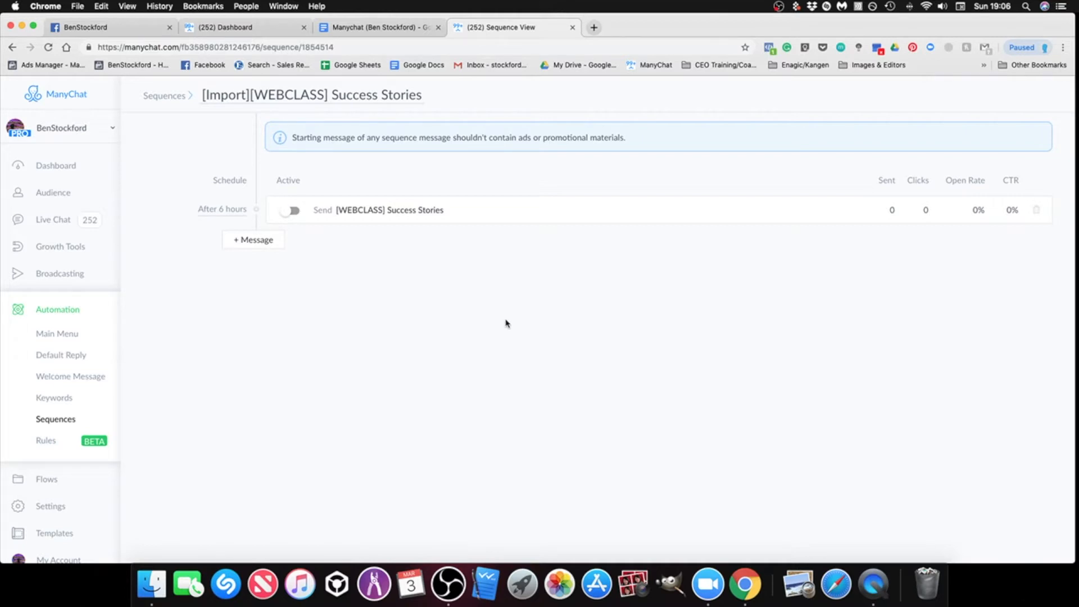
Activate the Success Stories message, keeping its After 6 hours schedule unchanged.
click(289, 214)
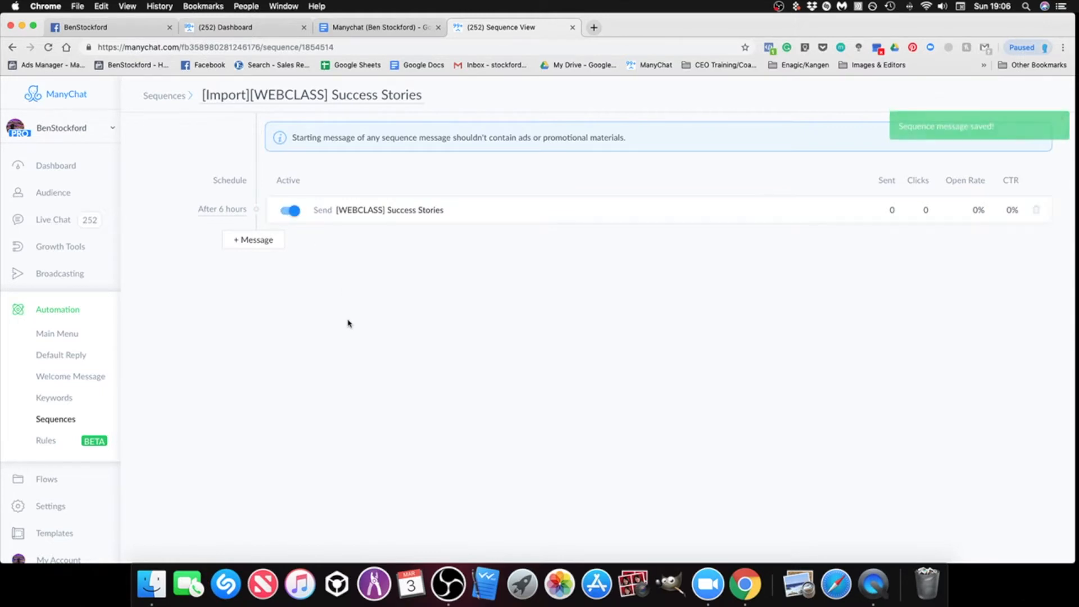
click(232, 210)
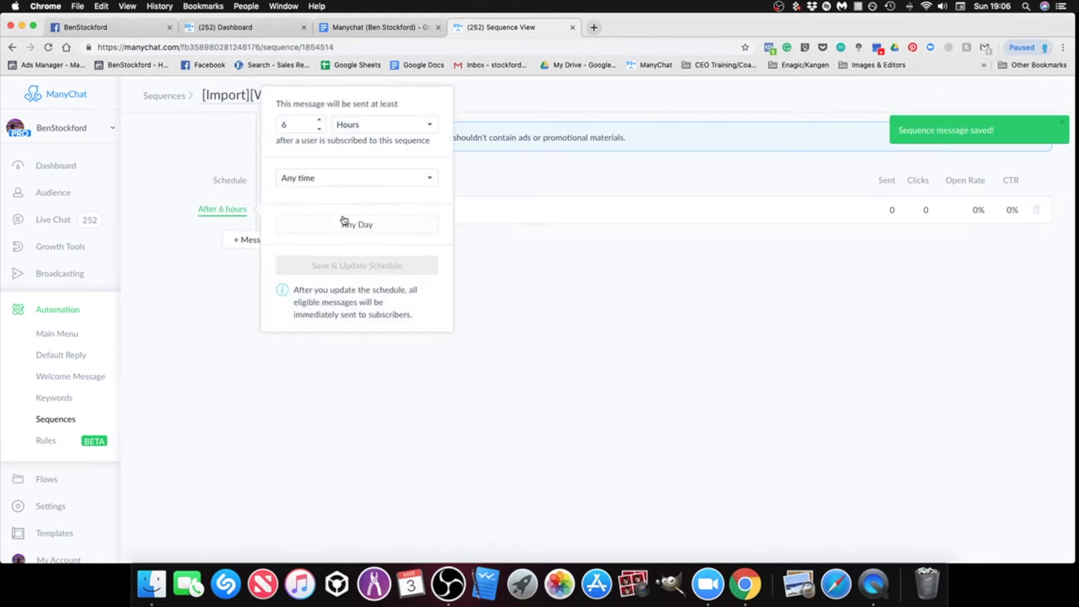
click(201, 313)
click(214, 211)
drag(288, 123, 277, 133)
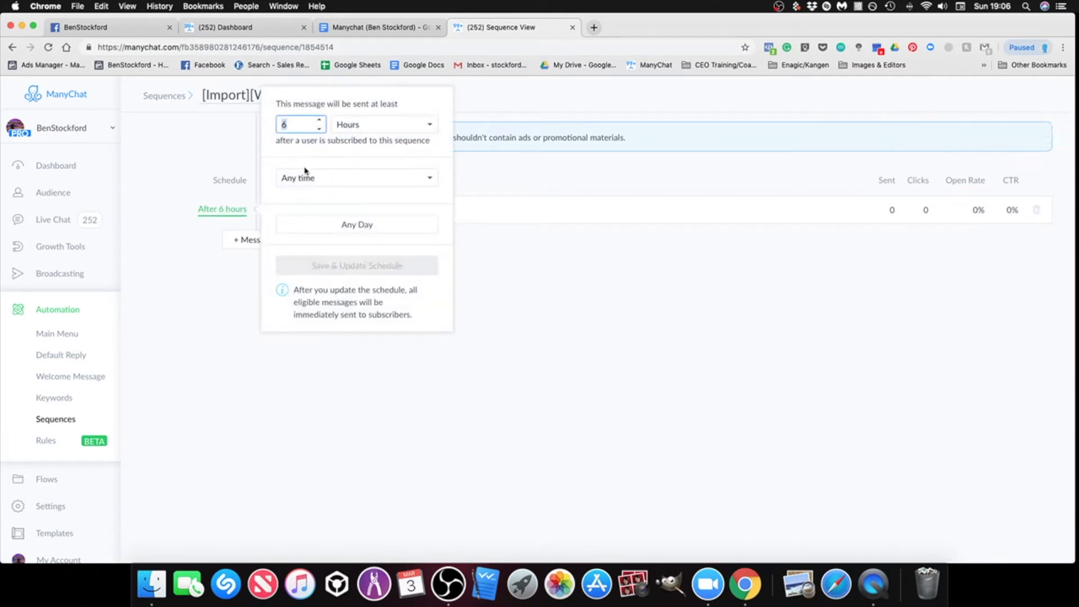
click(461, 382)
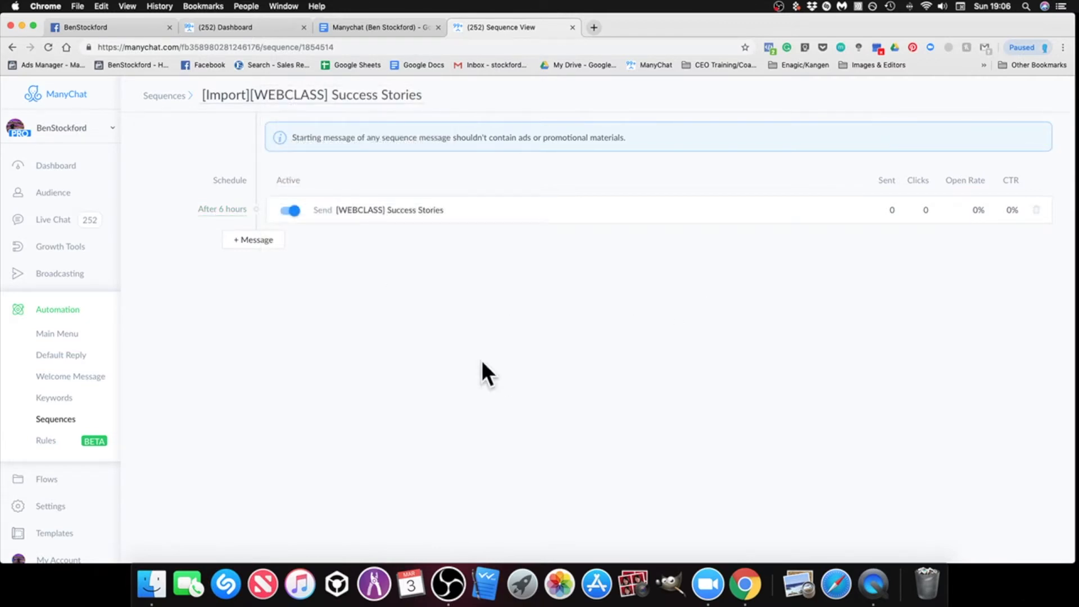
click(50, 421)
Check the imported Follow-Up Sequence message's 2-hour delay and return to Sequences.
scroll(361, 456, down, 10)
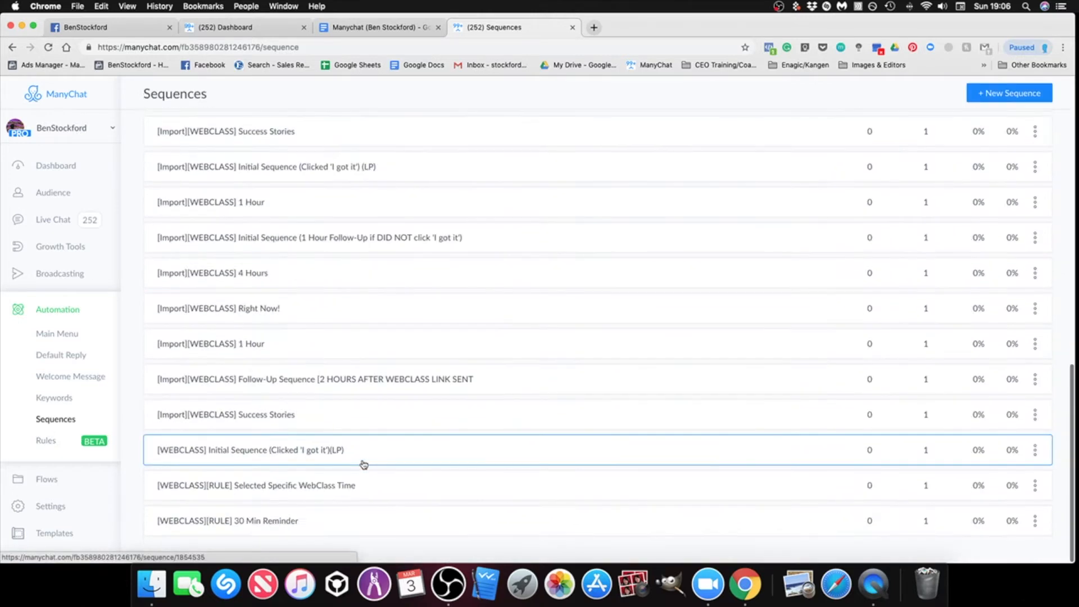
click(295, 381)
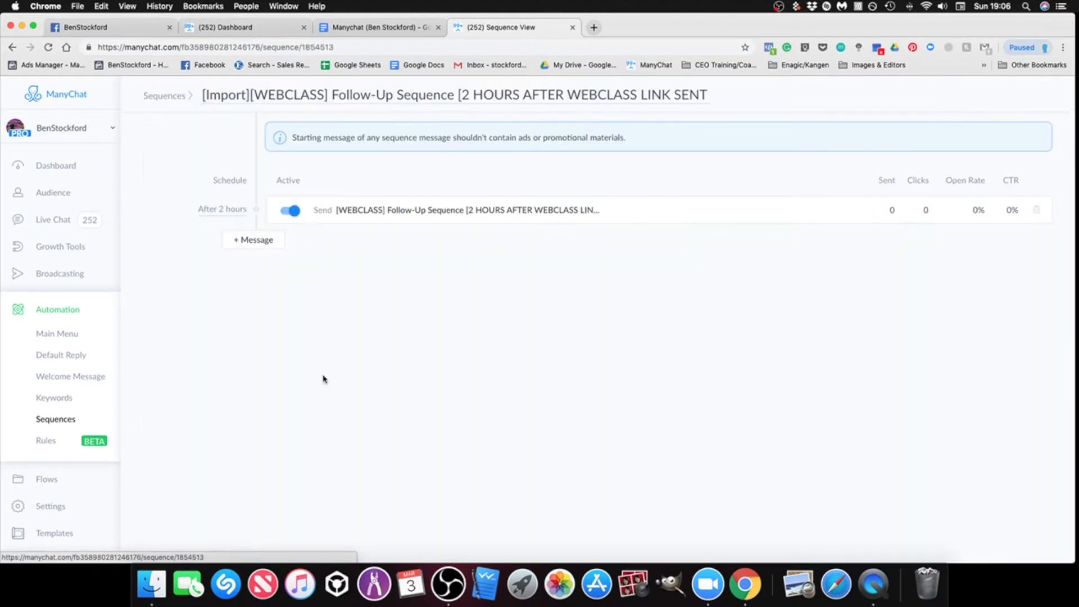
click(221, 209)
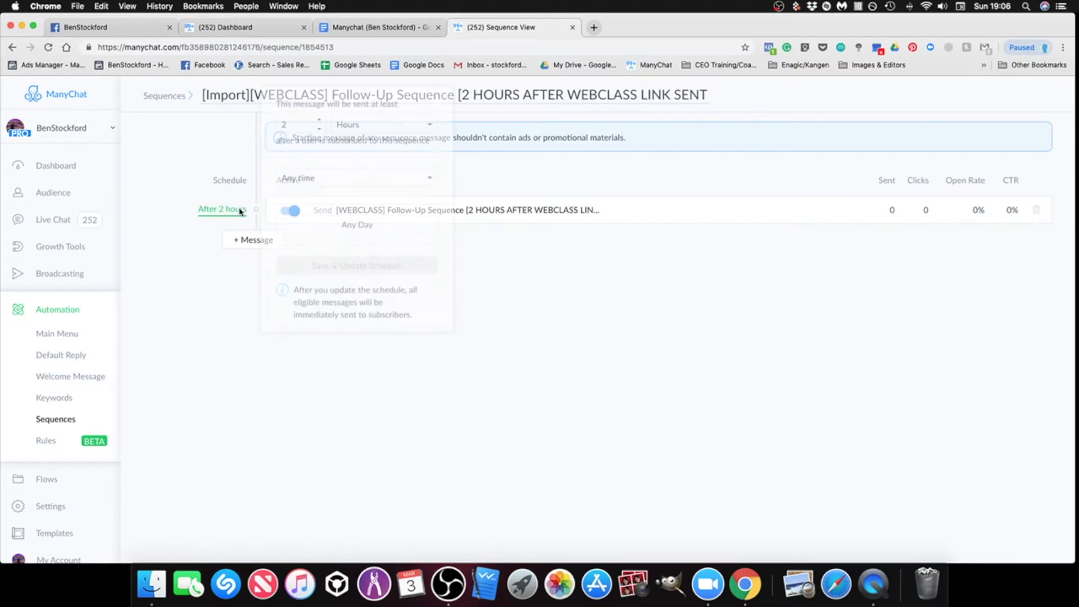
click(522, 278)
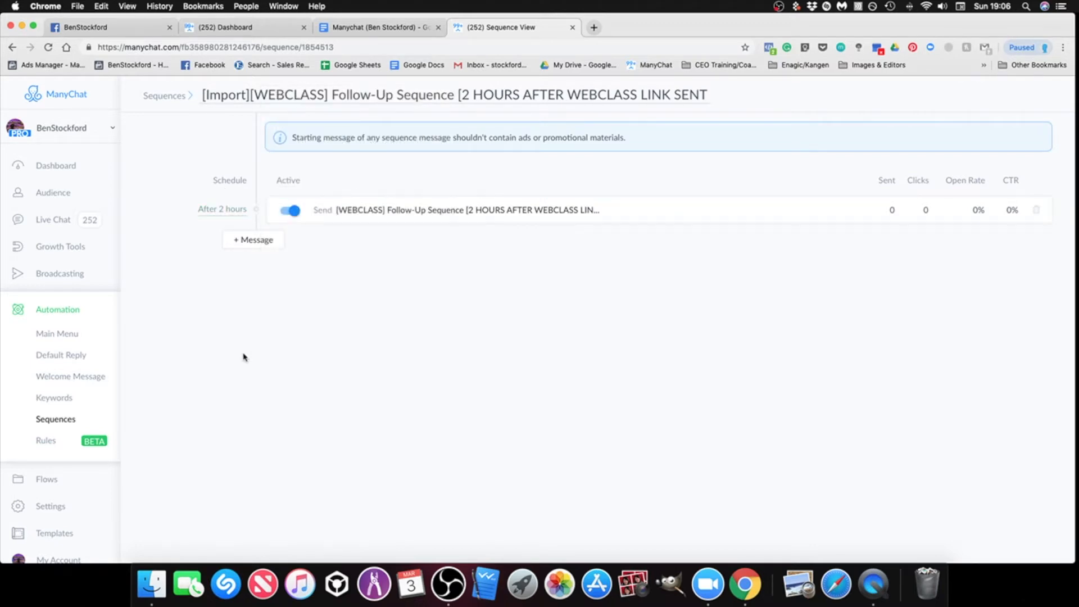
click(71, 421)
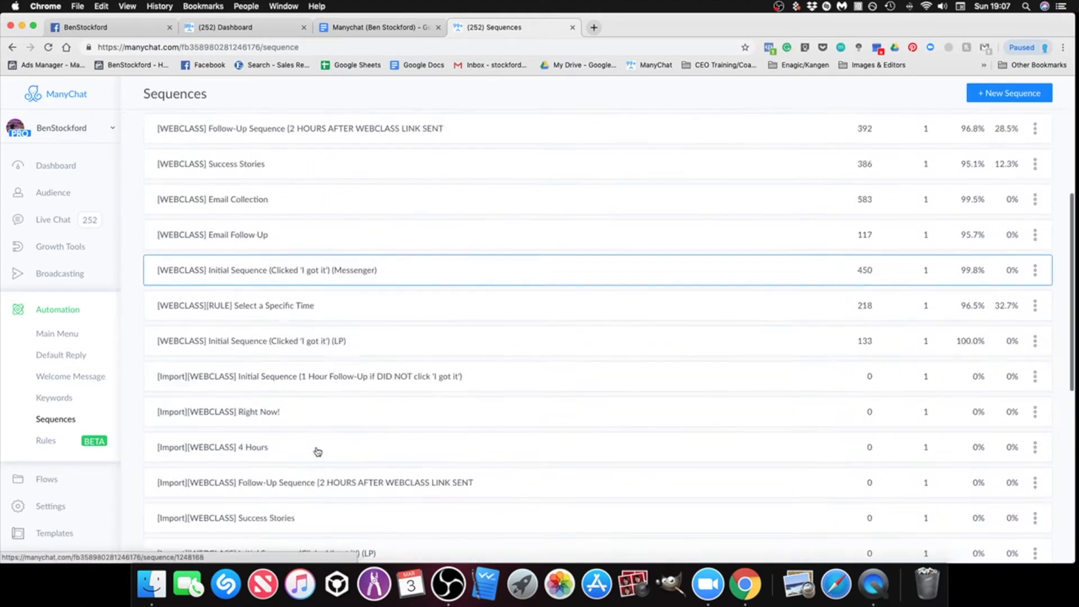
Review the imported [Import][WEBCLASS] 1 Hour and Right Now sequences.
scroll(318, 450, down, 10)
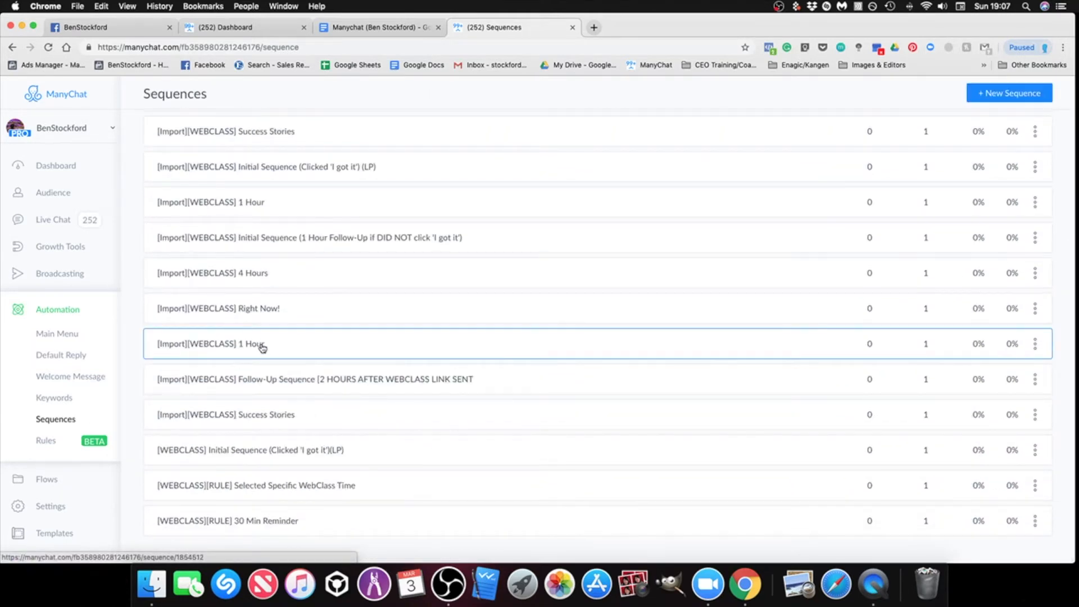
click(262, 347)
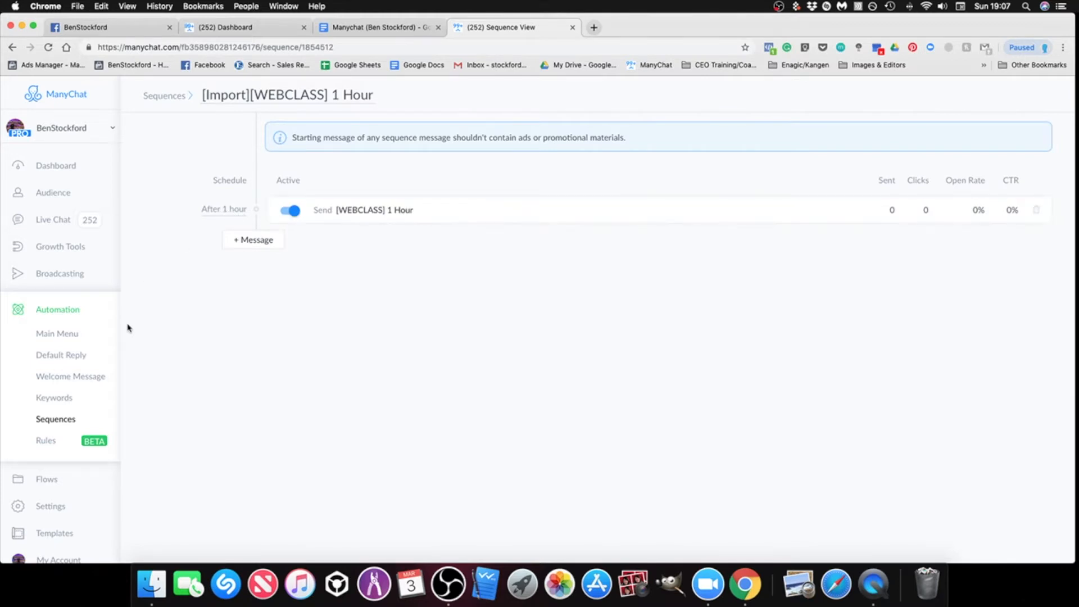
click(56, 419)
scroll(360, 428, down, 3)
scroll(366, 454, down, 8)
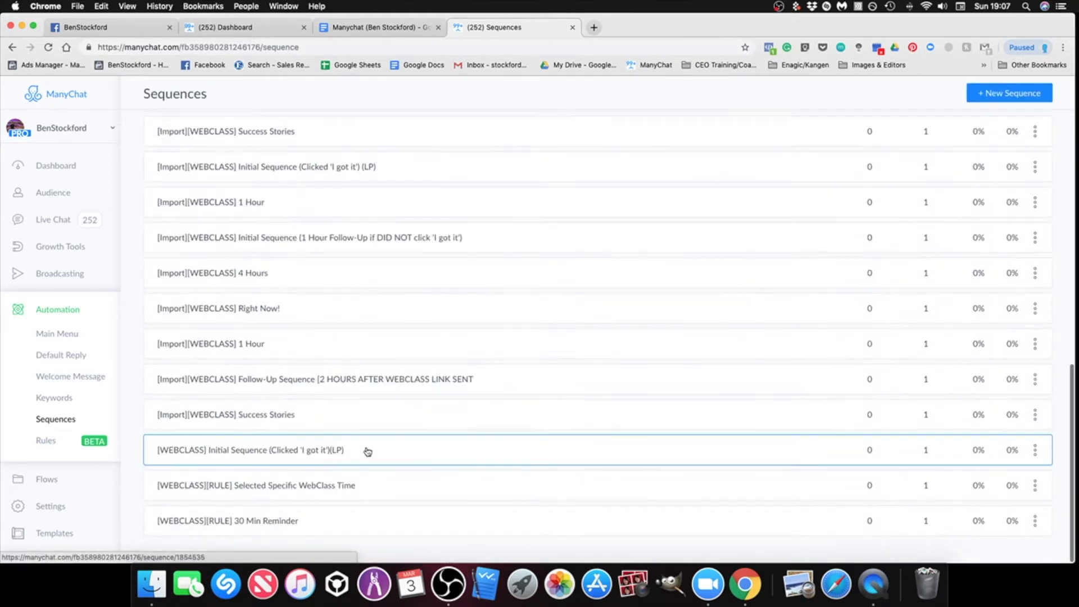
scroll(293, 340, up, 1)
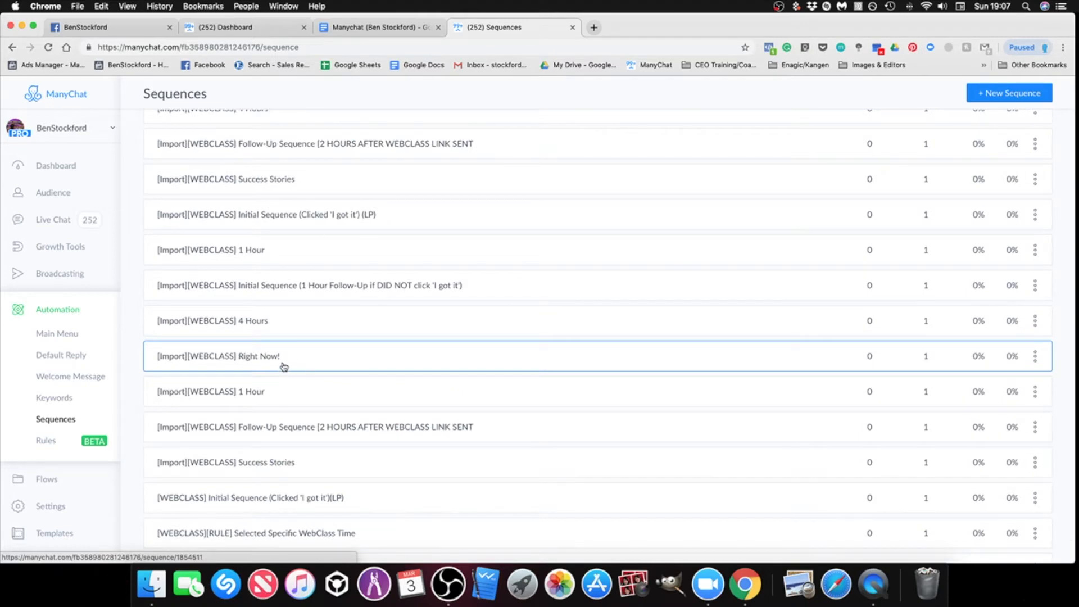
click(286, 363)
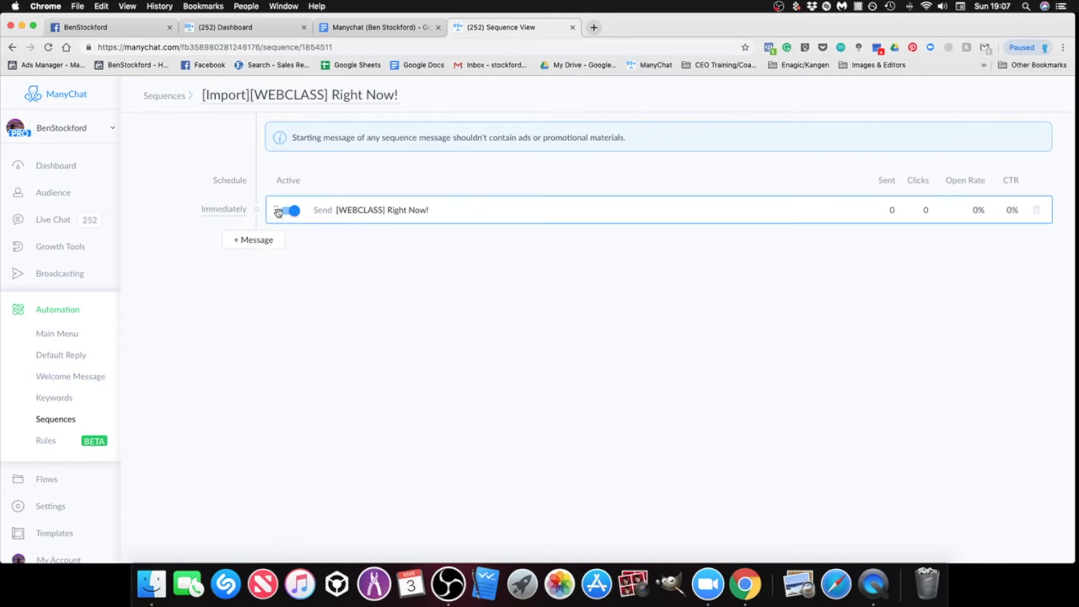
click(62, 422)
scroll(290, 441, down, 10)
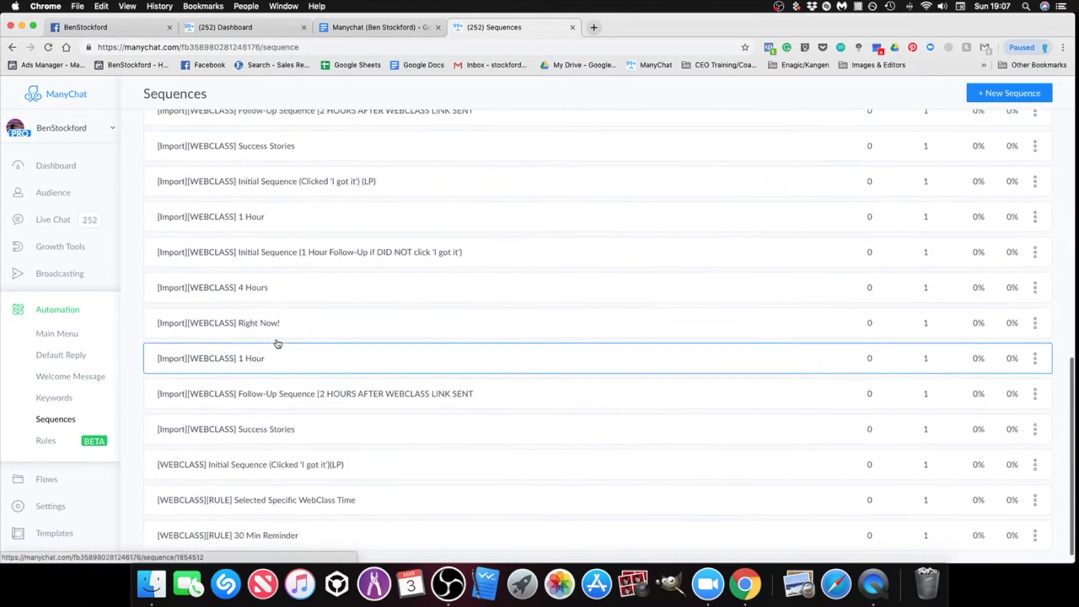
Review the 4 Hours sequence and the 1 Hour Follow-Up initial sequence's 1-hour delay.
click(275, 292)
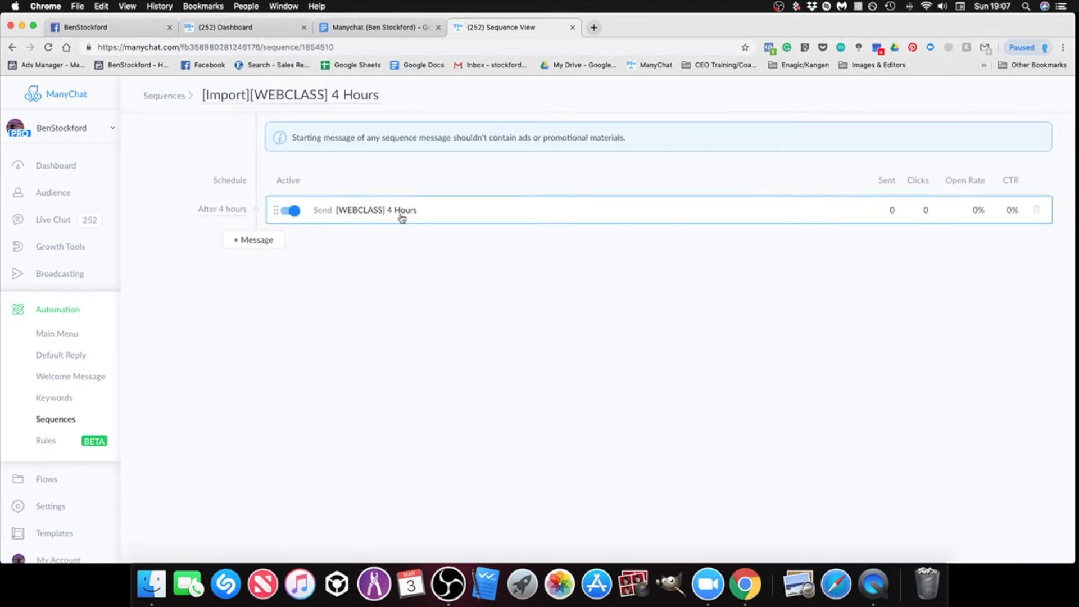
click(71, 419)
scroll(334, 424, down, 10)
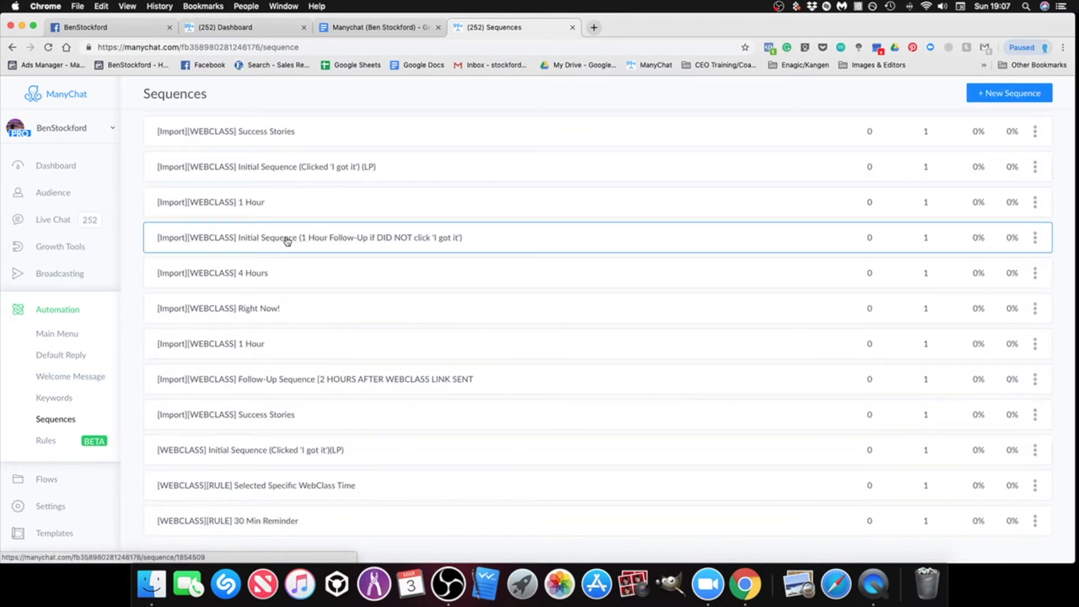
click(287, 240)
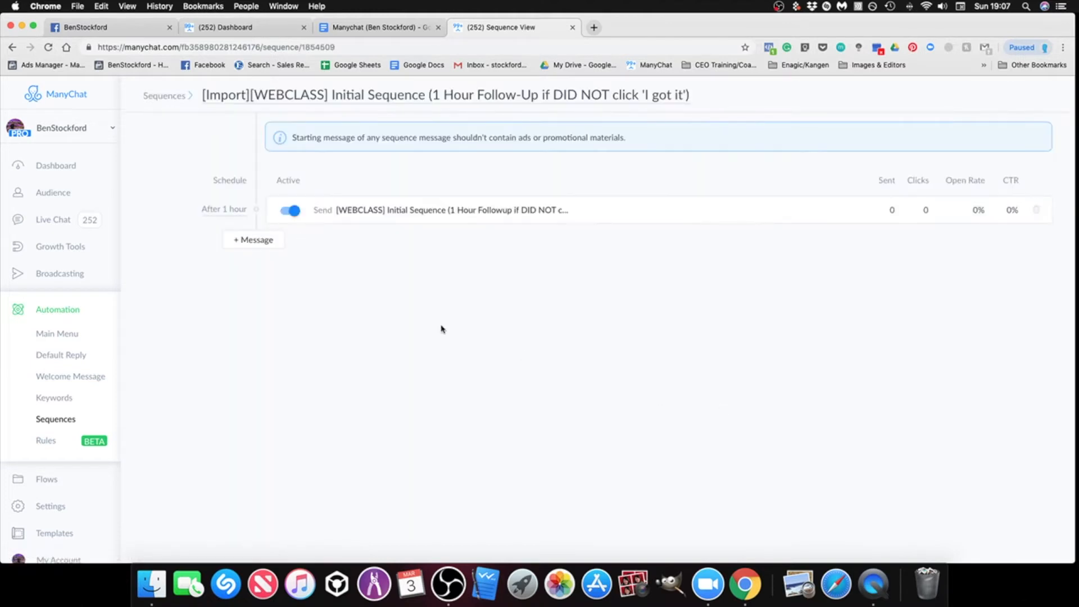
click(225, 209)
click(56, 421)
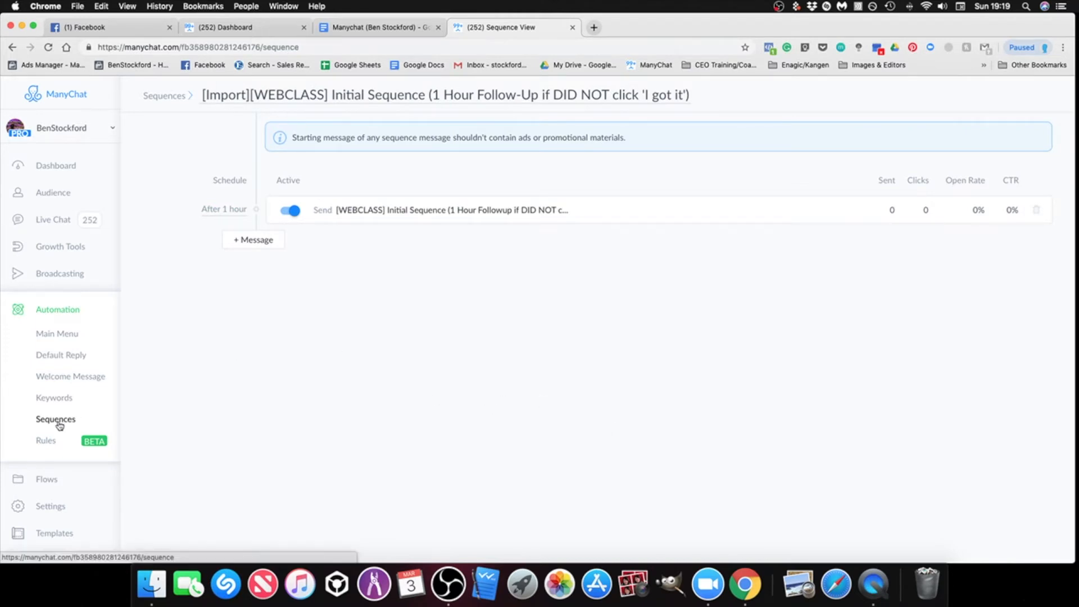
scroll(487, 382, down, 3)
Scroll the Sequences list to check the imported sequences' subscriber counts.
scroll(488, 381, down, 6)
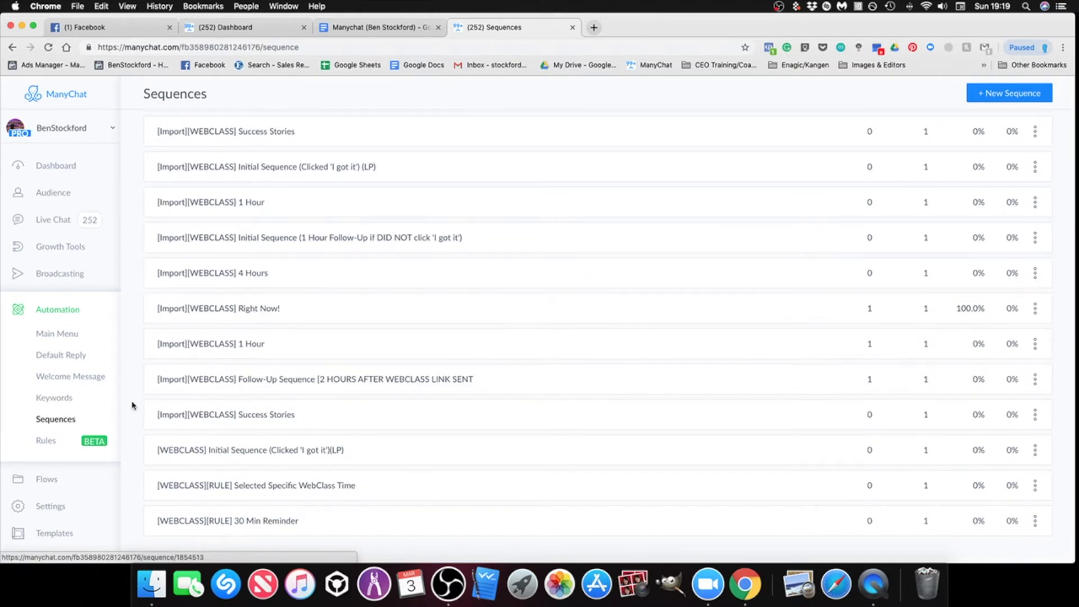
Archive and permanently delete the 18:54:11 and 18:54:34 duplicate [Imports] Date & Time fields.
click(53, 506)
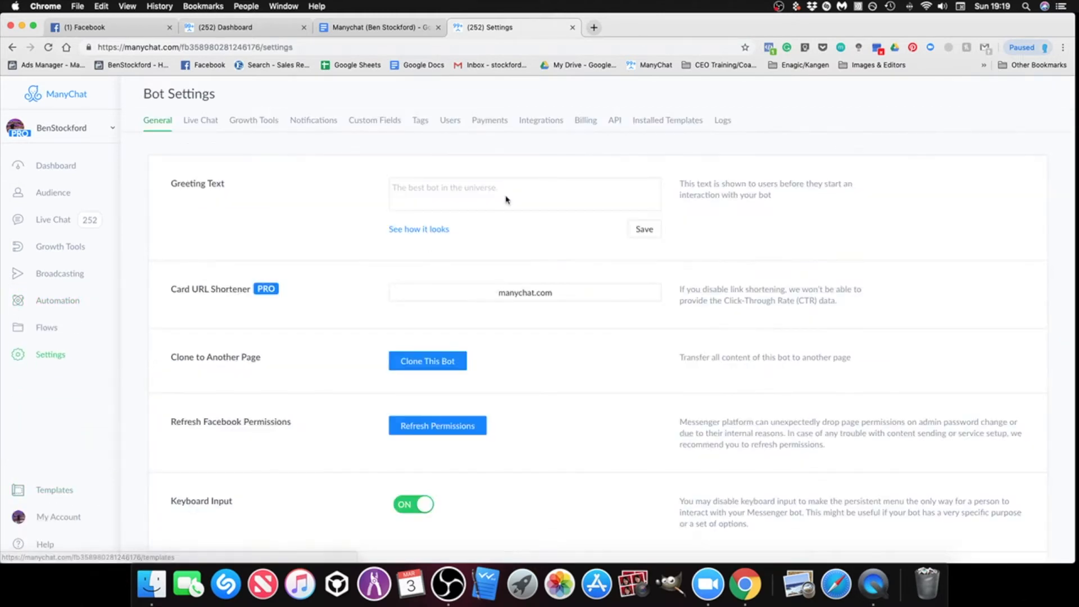
click(385, 124)
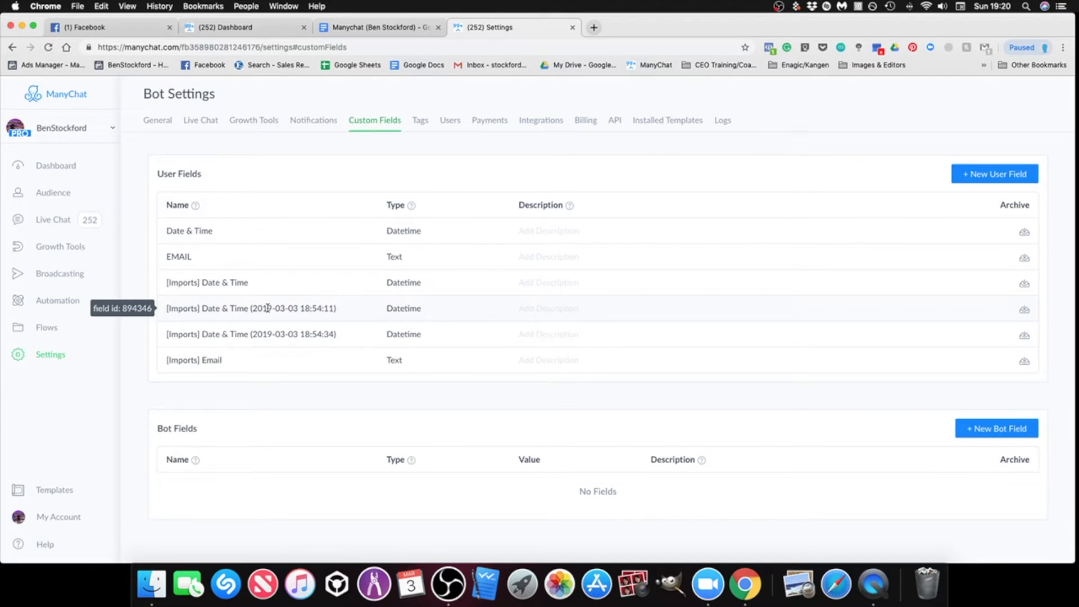
click(1025, 311)
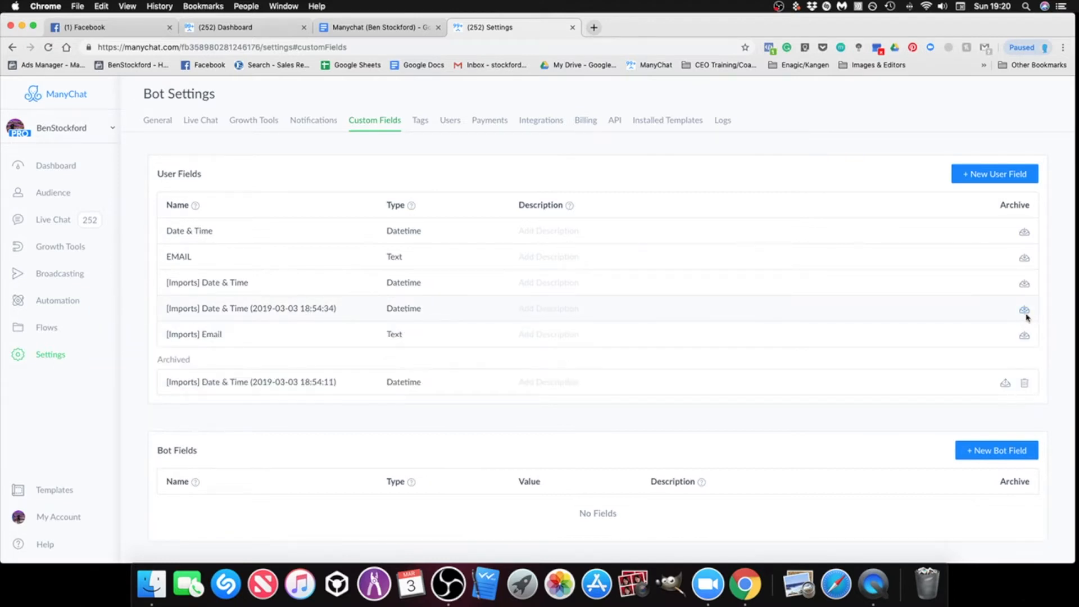
click(1024, 311)
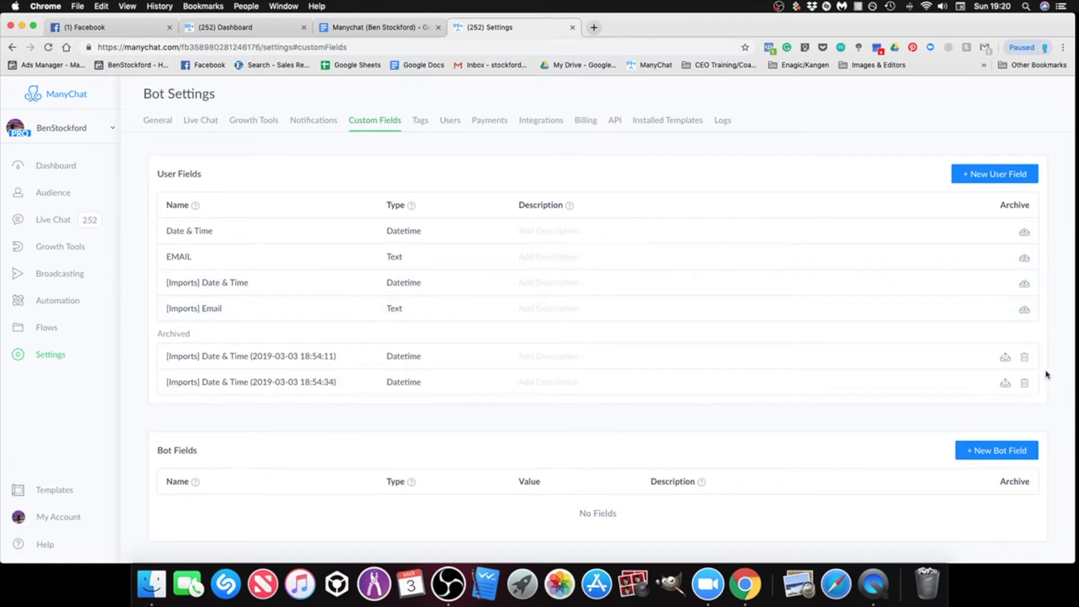
click(1025, 357)
click(619, 186)
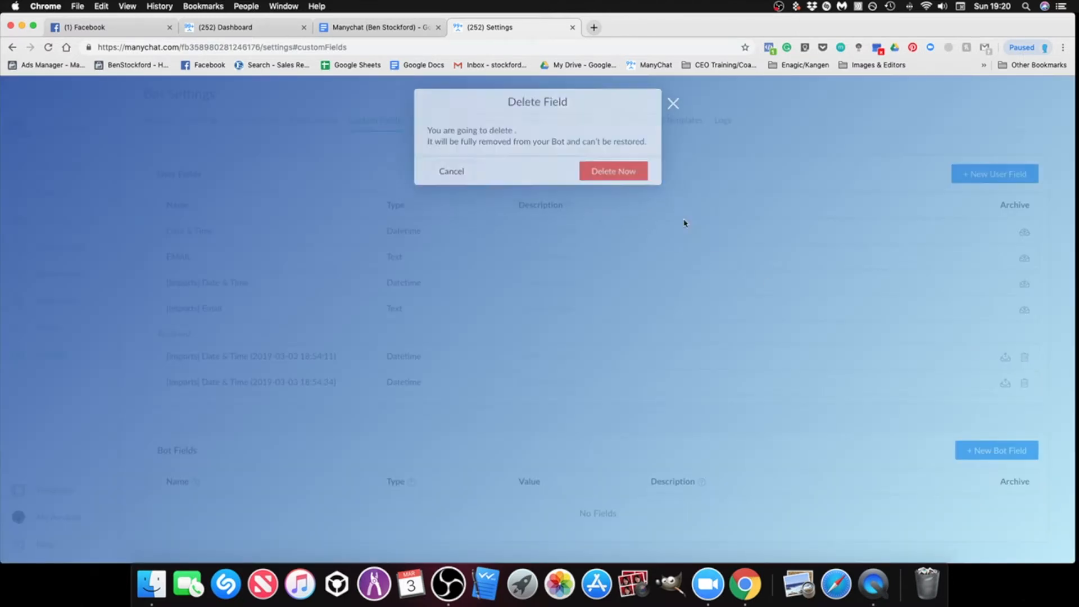
click(1025, 360)
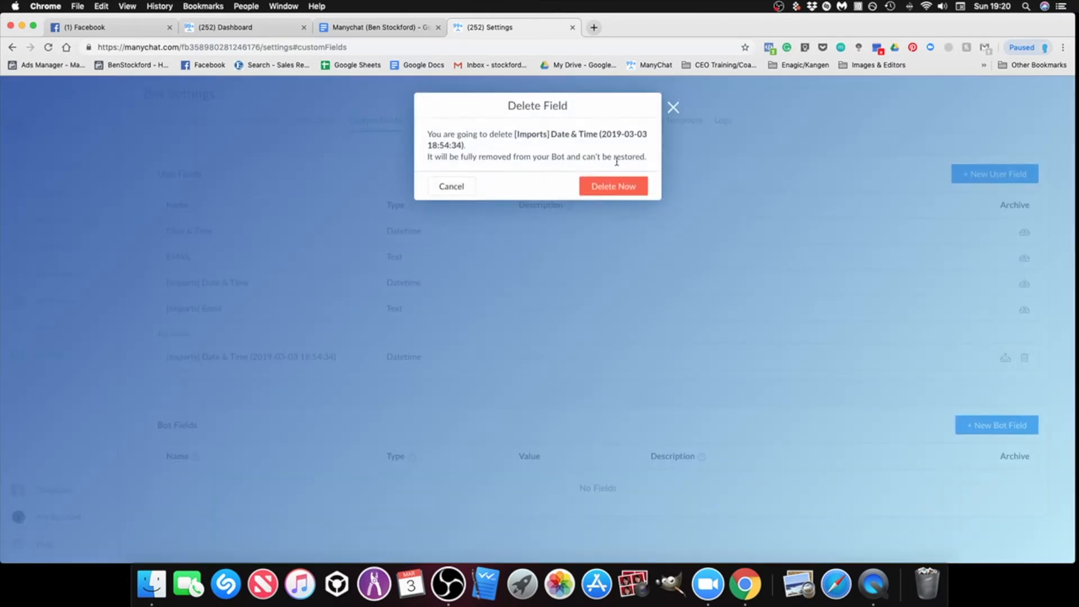
click(624, 187)
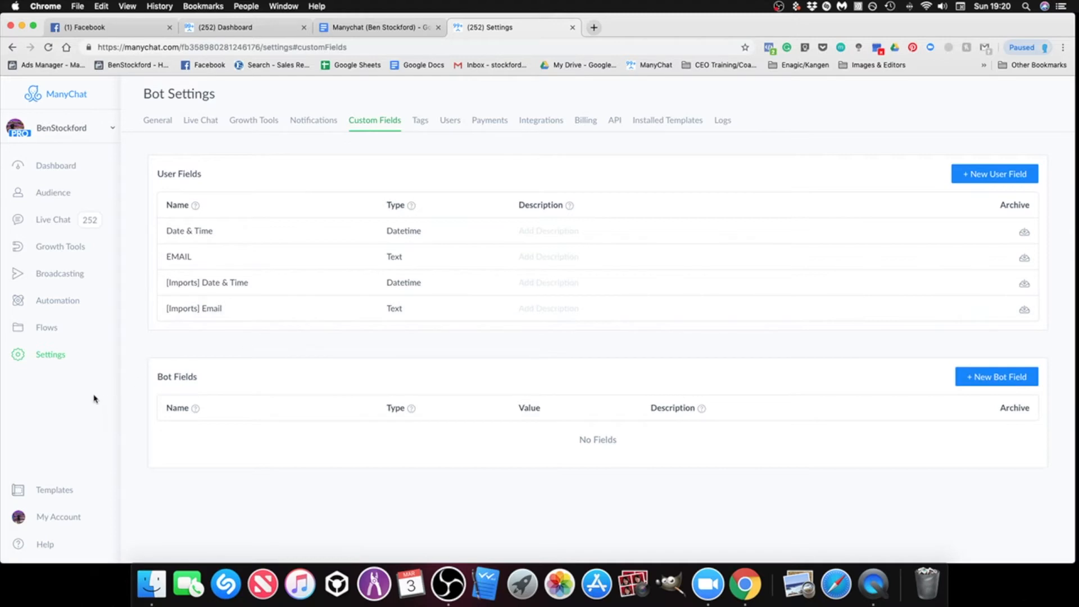
Open the imported [WEBCLASS] Initial Sequence (Clicked 'I got it')(LP) flow in editing mode.
click(47, 329)
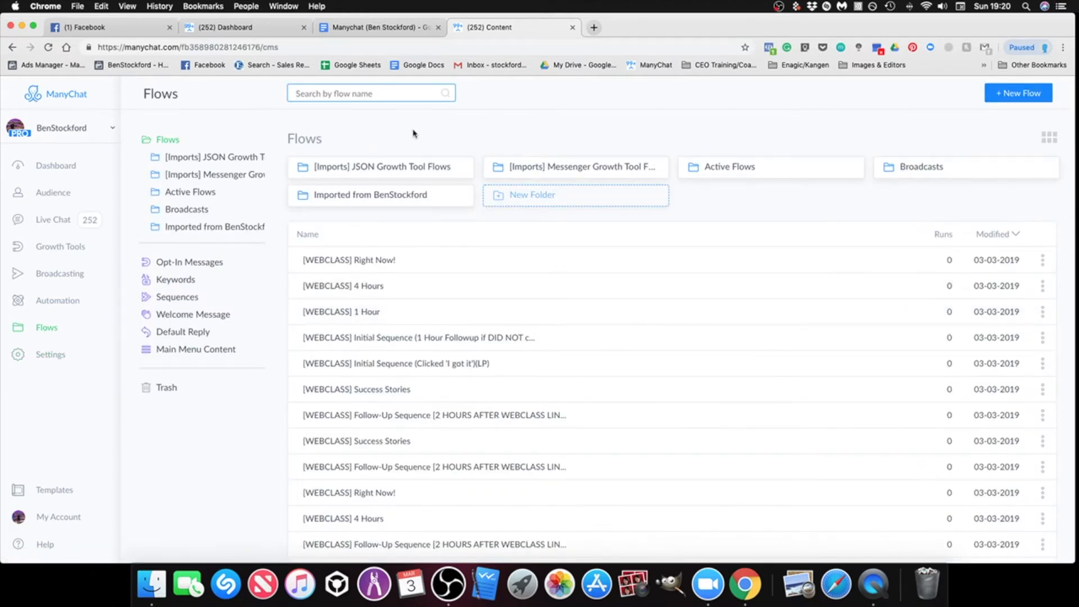
click(361, 195)
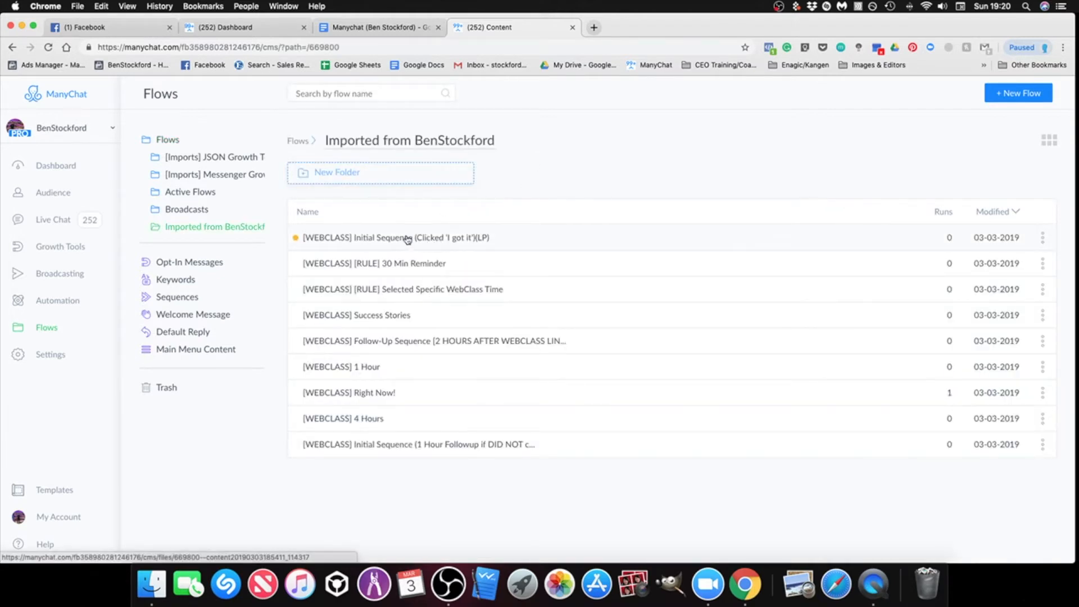
click(446, 240)
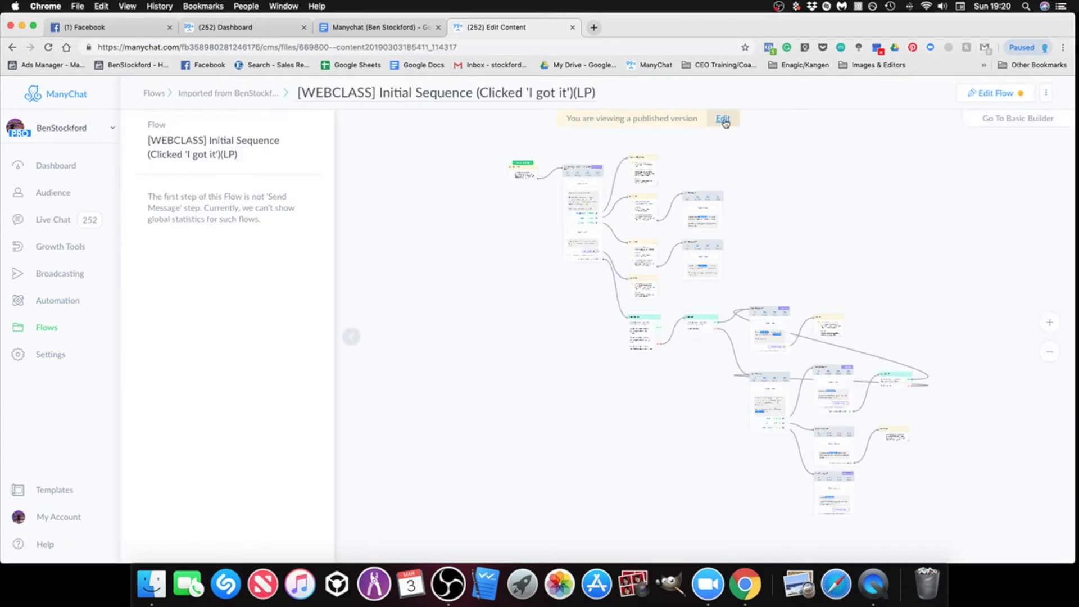
click(723, 120)
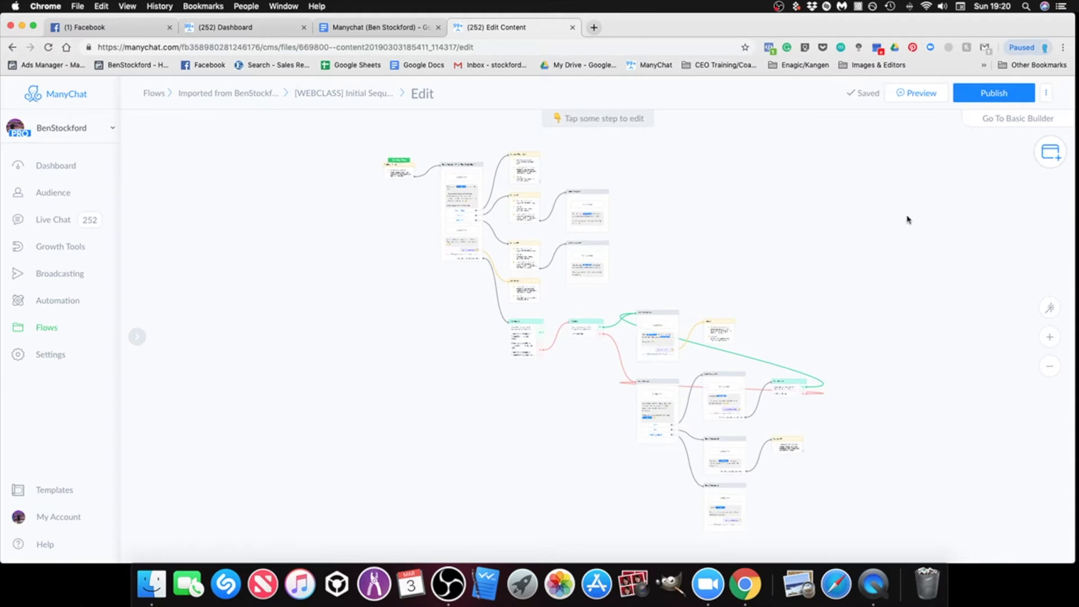
click(999, 119)
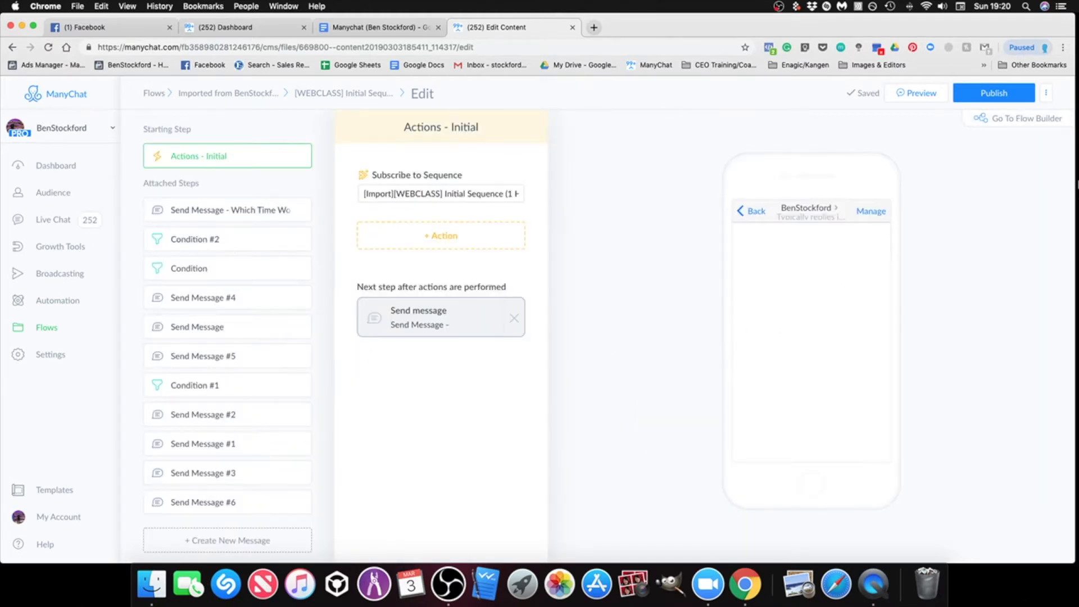
click(1023, 122)
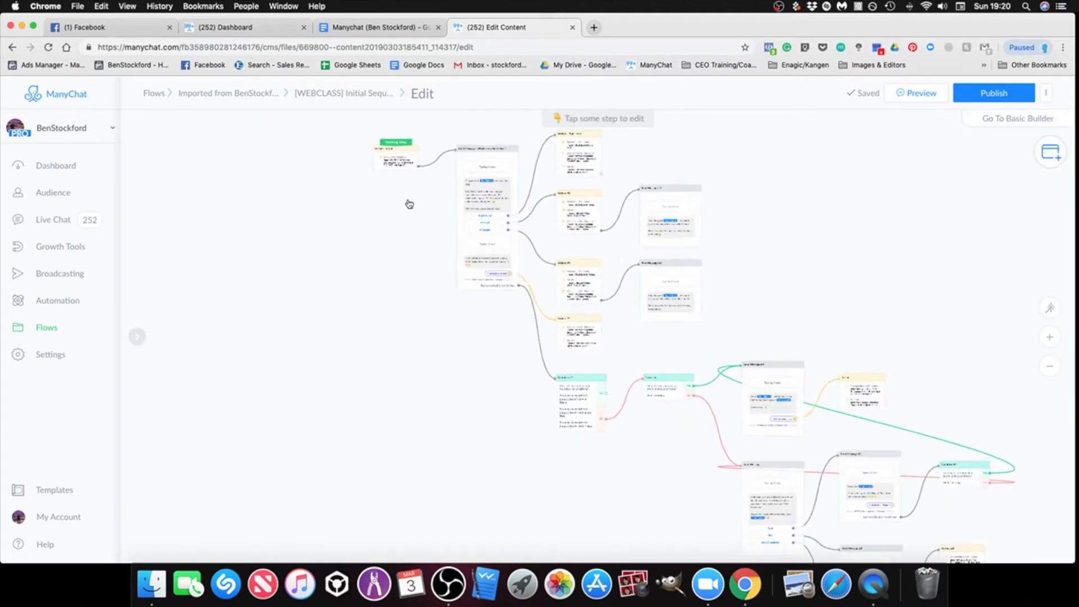
drag(422, 329, 389, 297)
scroll(427, 230, up, 2)
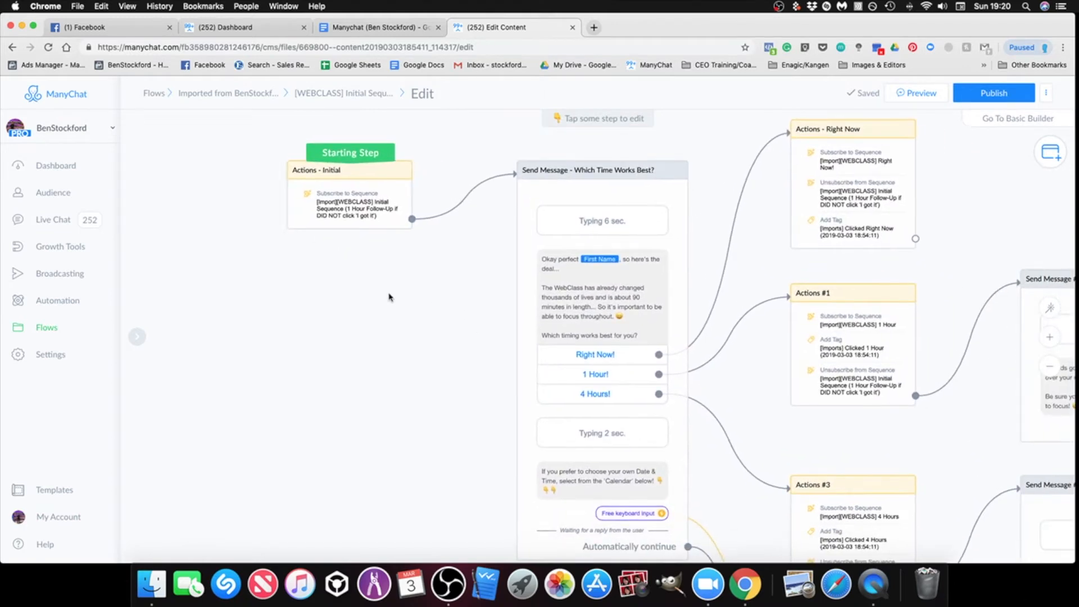
scroll(422, 282, down, 2)
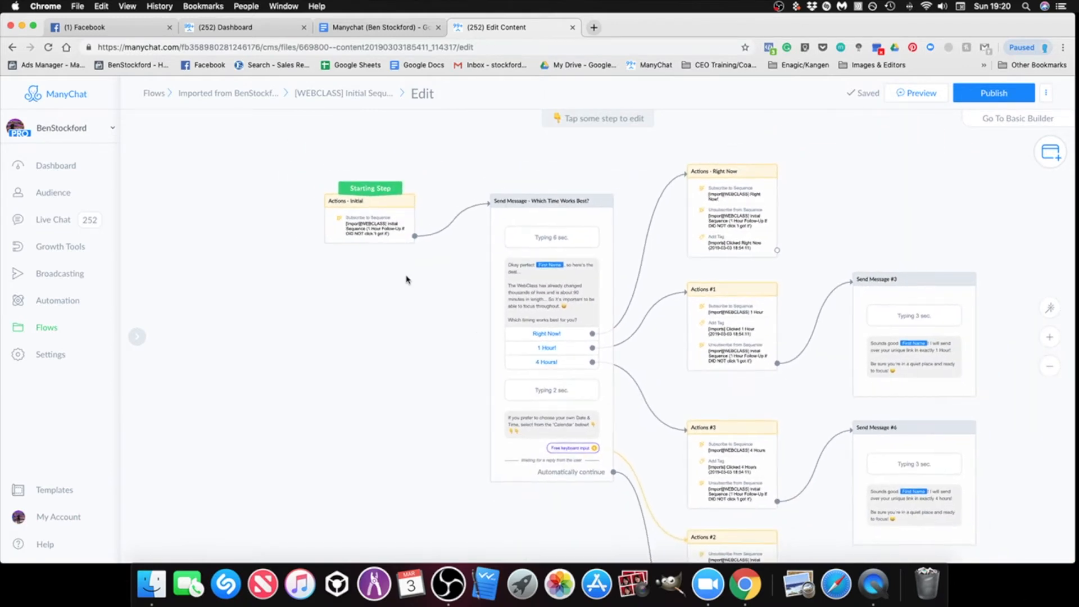
click(375, 236)
scroll(376, 236, up, 1)
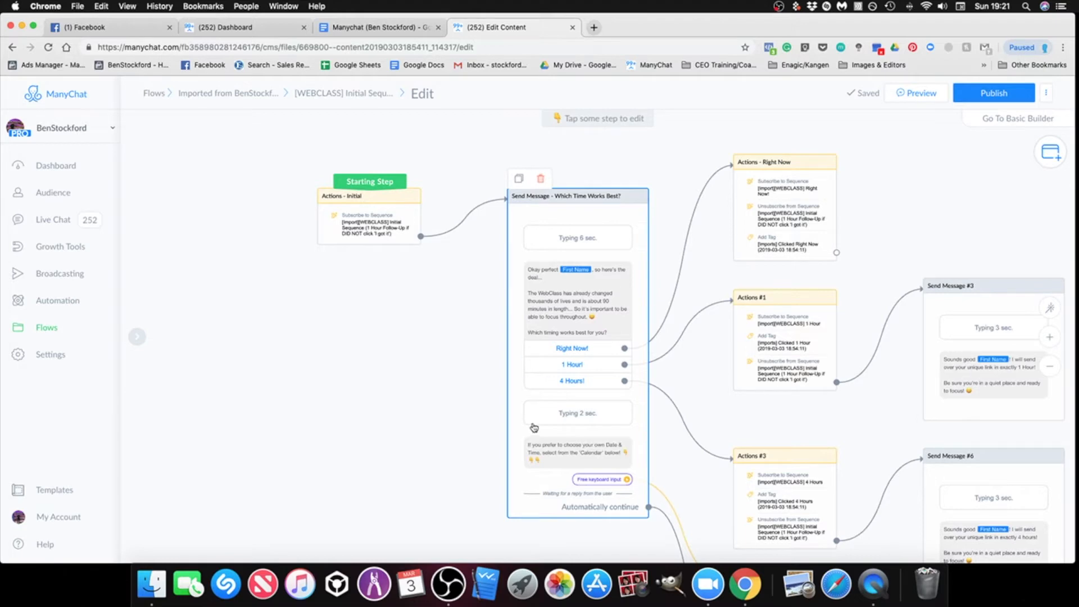
scroll(437, 362, down, 5)
scroll(419, 349, up, 4)
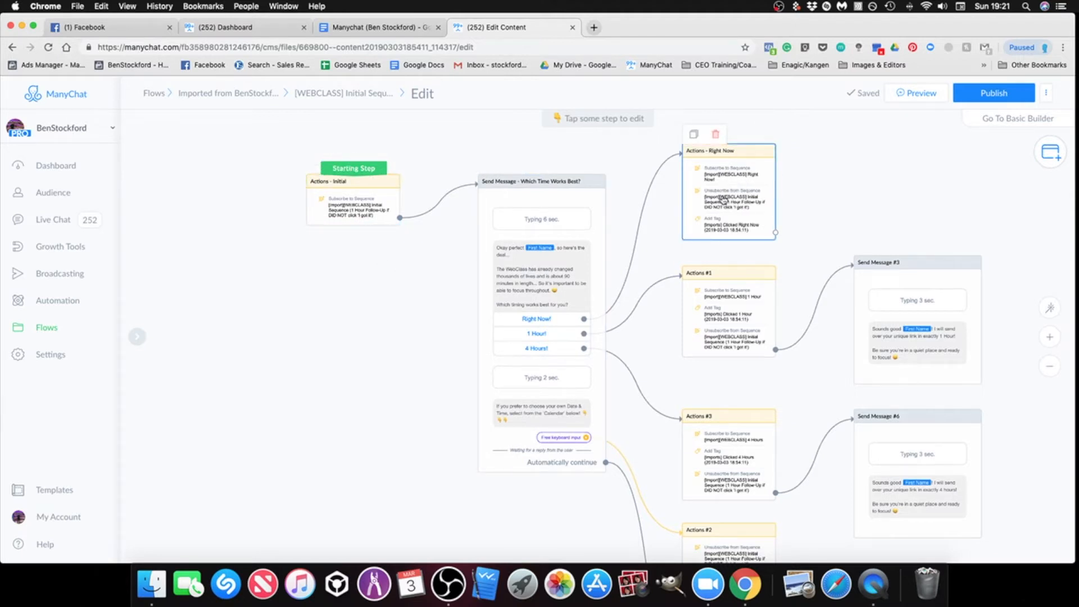
drag(848, 219, 744, 239)
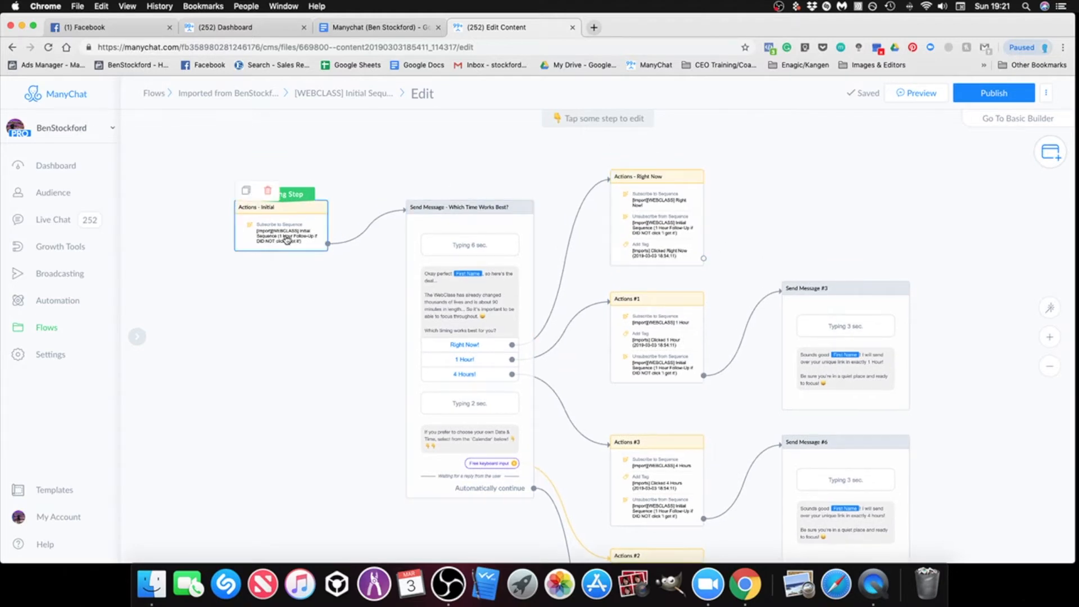
scroll(307, 242, up, 2)
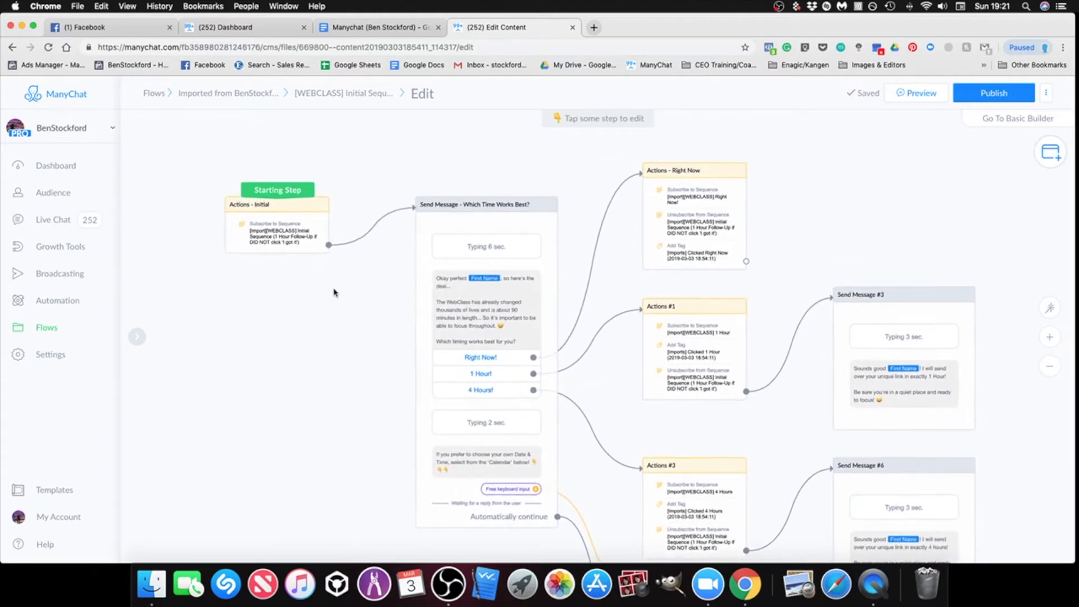
scroll(719, 208, up, 3)
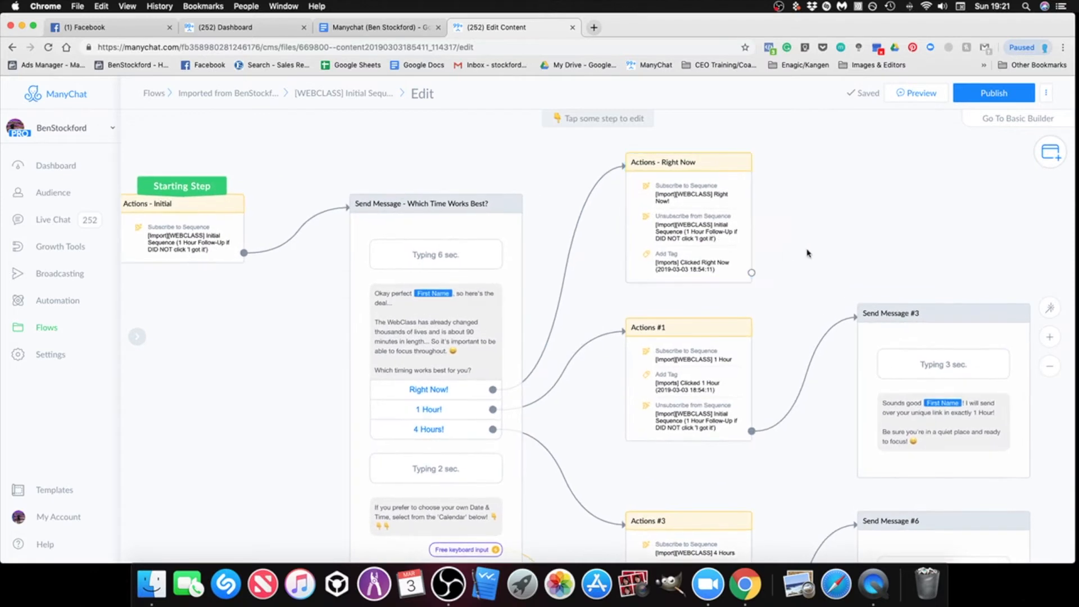
scroll(808, 253, left, 5)
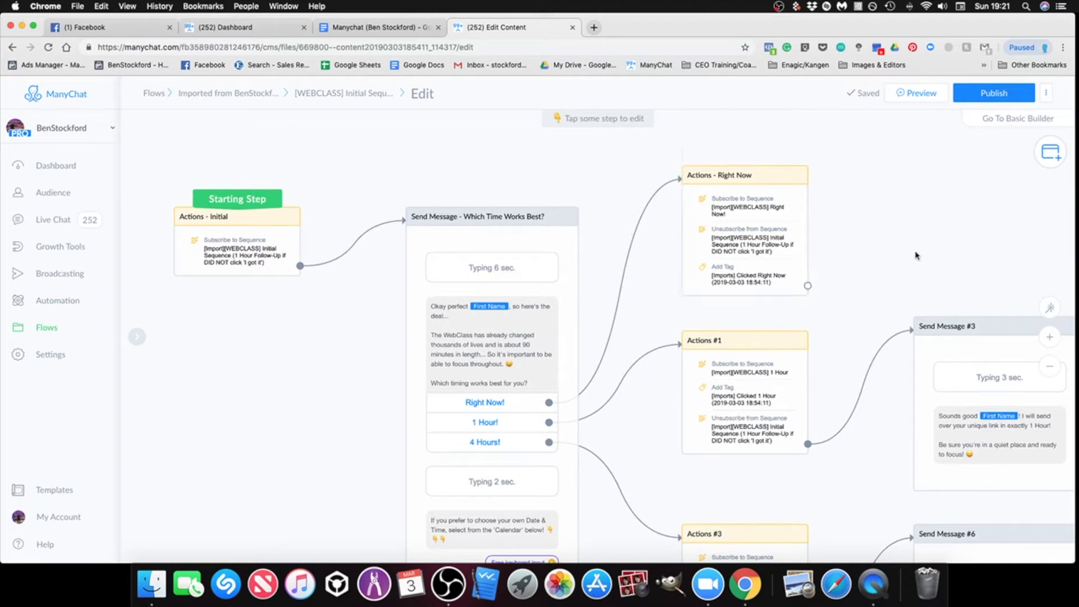
drag(928, 262, 926, 261)
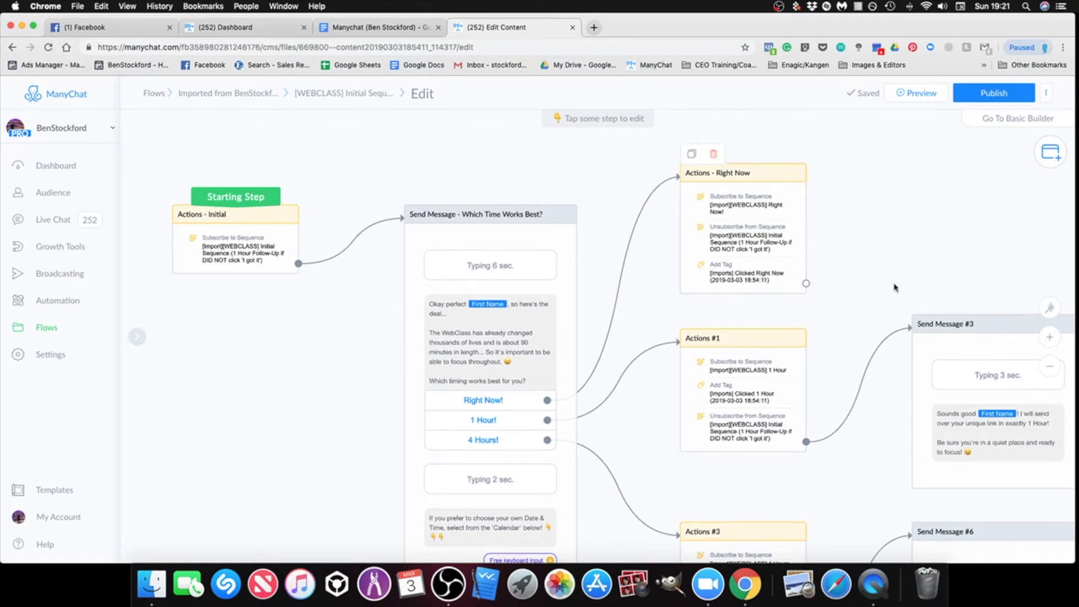
scroll(901, 237, down, 2)
scroll(901, 237, down, 3)
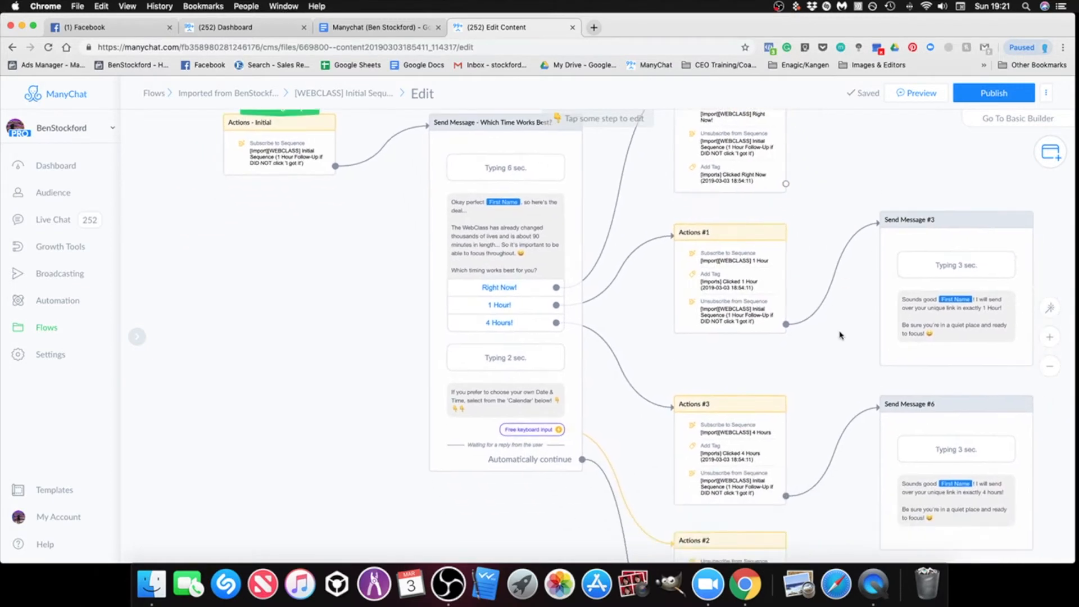
scroll(840, 335, down, 5)
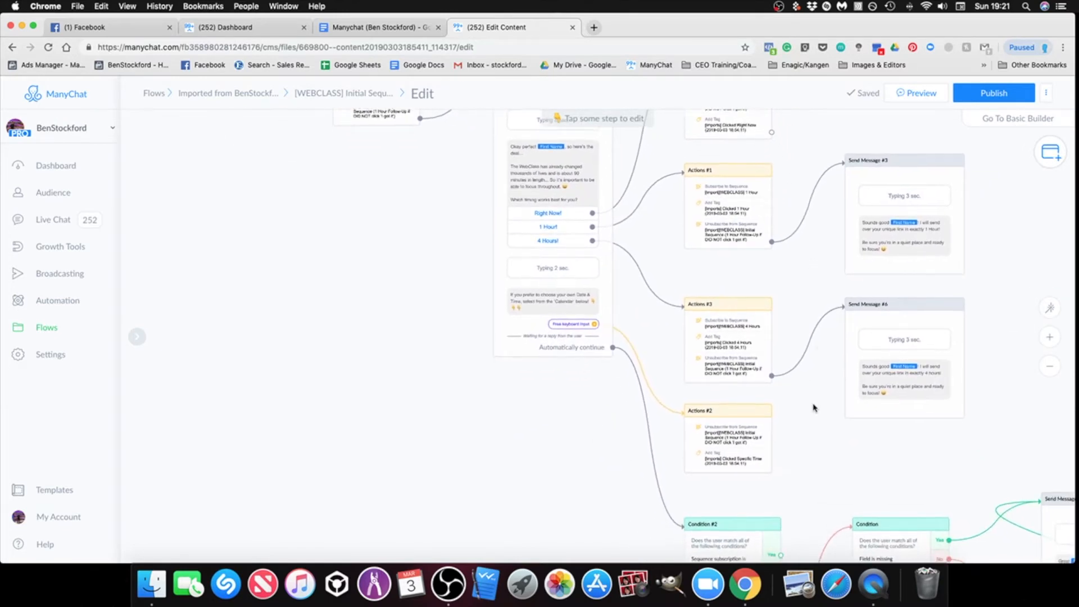
scroll(813, 408, down, 5)
scroll(814, 407, right, 5)
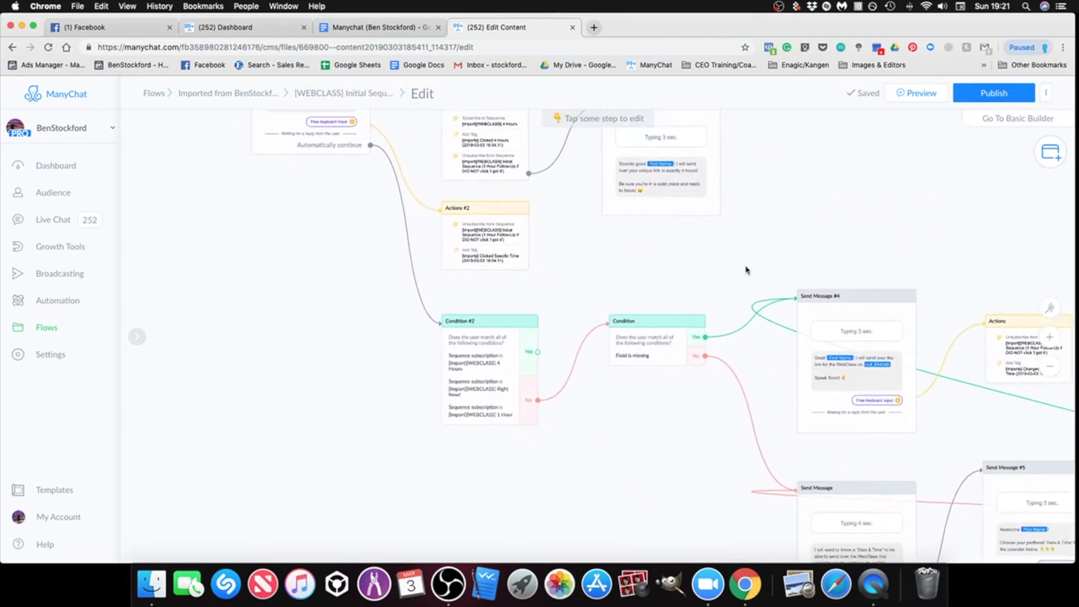
scroll(746, 270, down, 5)
scroll(772, 223, down, 1)
scroll(772, 223, right, 1)
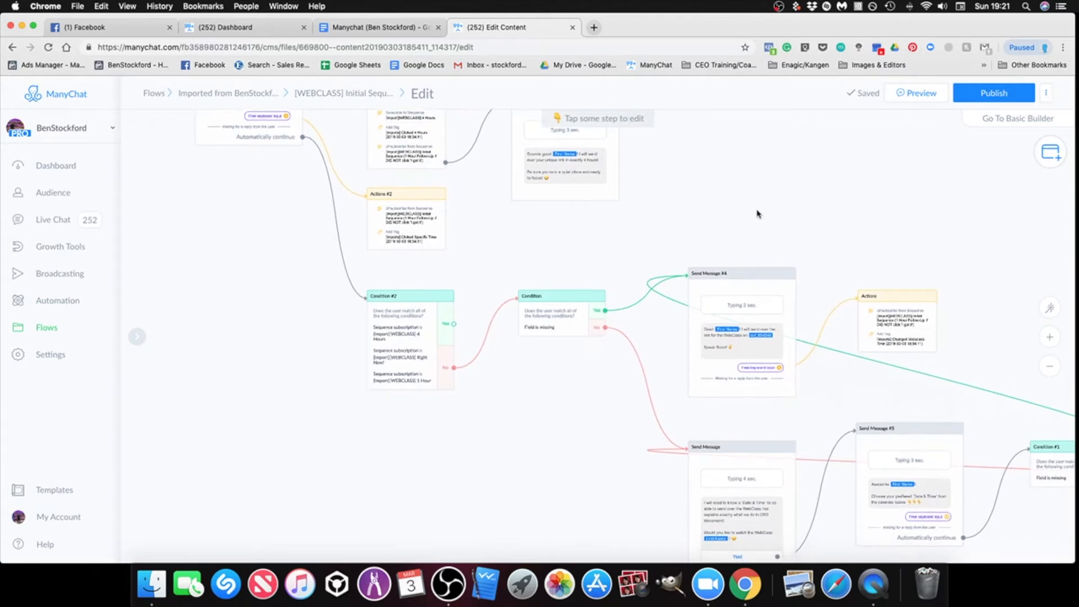
scroll(591, 396, down, 2)
drag(570, 394, 591, 396)
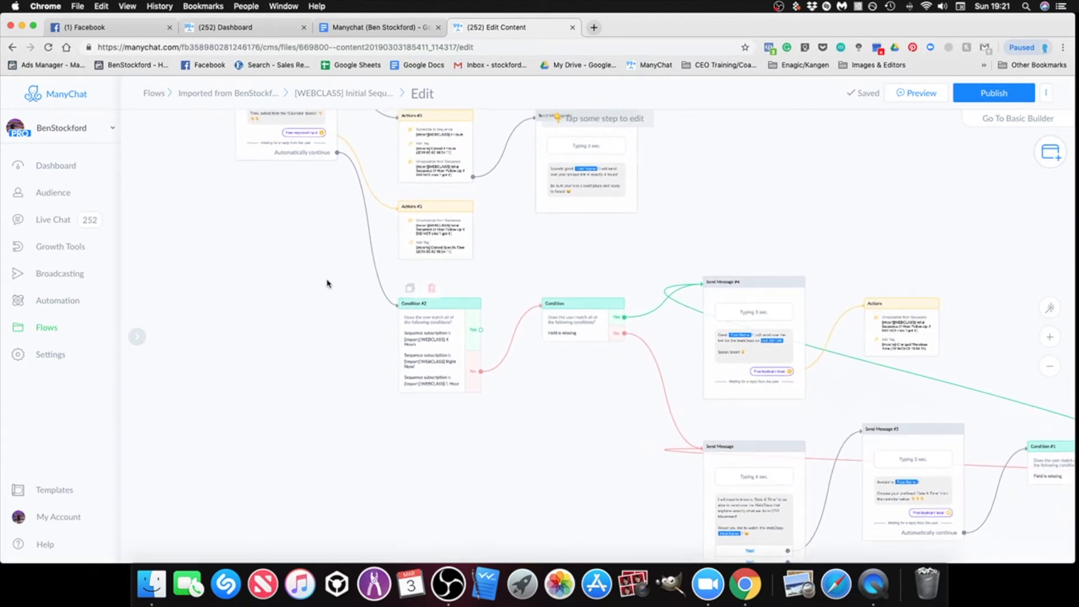
drag(333, 290, 288, 261)
drag(981, 344, 815, 227)
scroll(883, 271, up, 3)
scroll(752, 240, up, 5)
scroll(836, 245, down, 5)
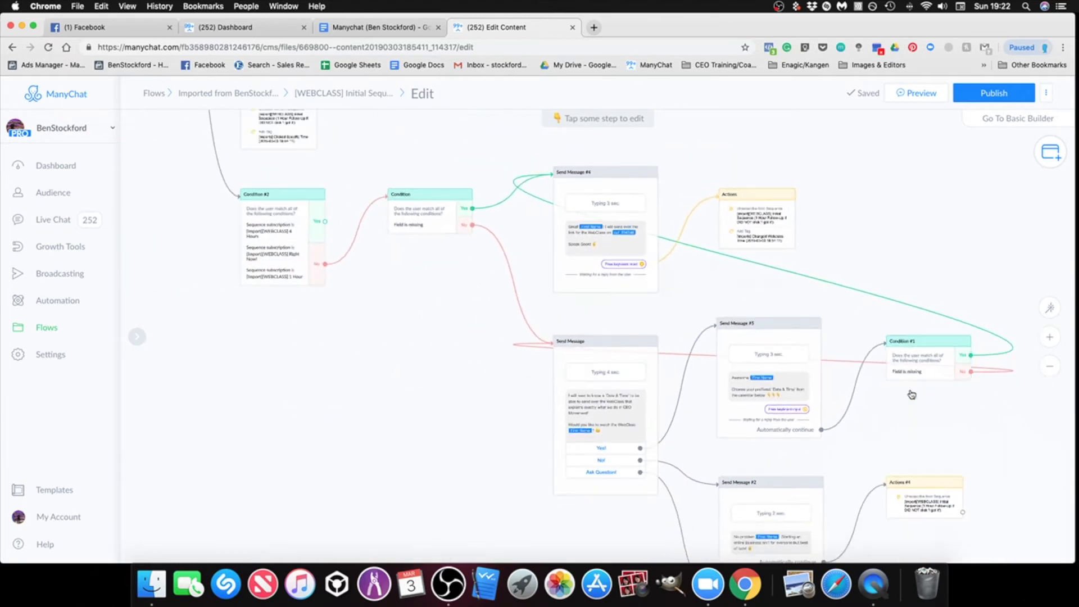
drag(910, 394, 838, 277)
drag(853, 417, 831, 288)
scroll(824, 369, up, 5)
drag(773, 268, 897, 357)
scroll(868, 229, down, 4)
drag(748, 233, 793, 360)
drag(456, 250, 553, 381)
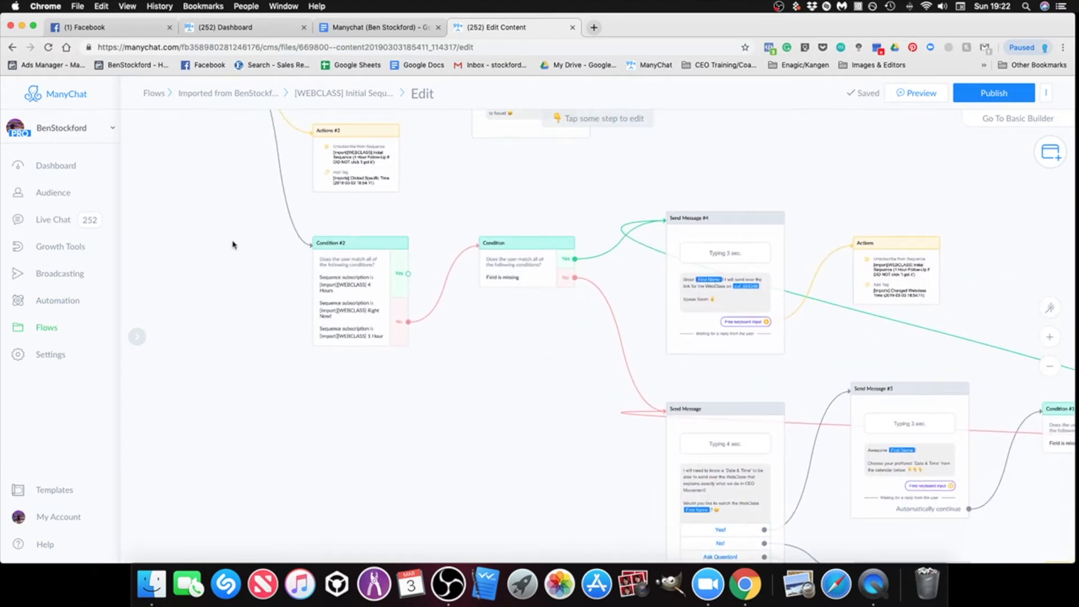
drag(232, 242, 316, 339)
Open the first WEBCLASS flow link from the setup notes document in a new tab.
click(356, 28)
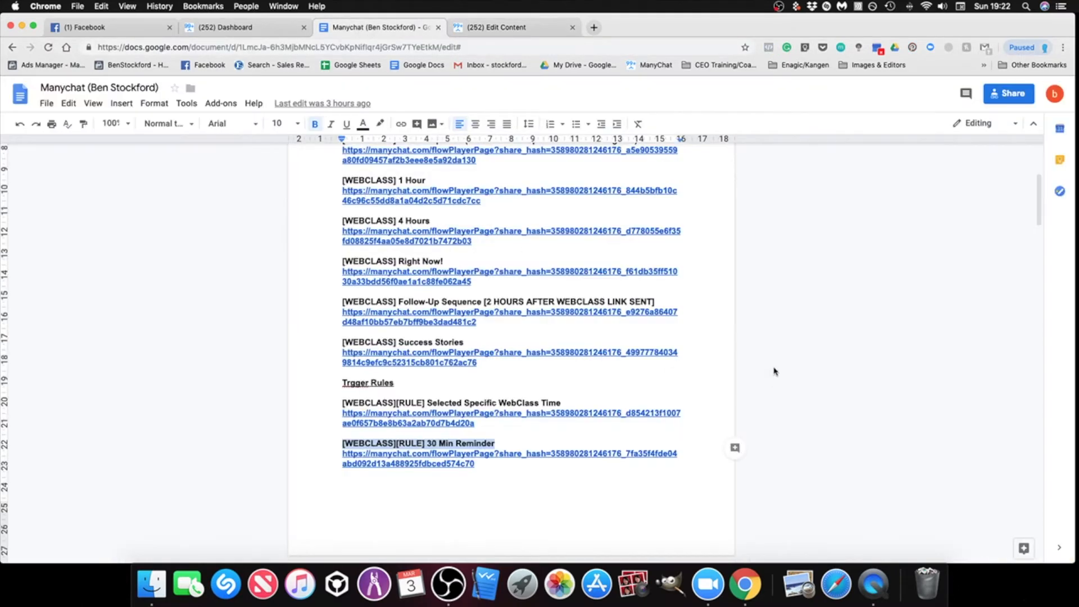
scroll(725, 336, up, 5)
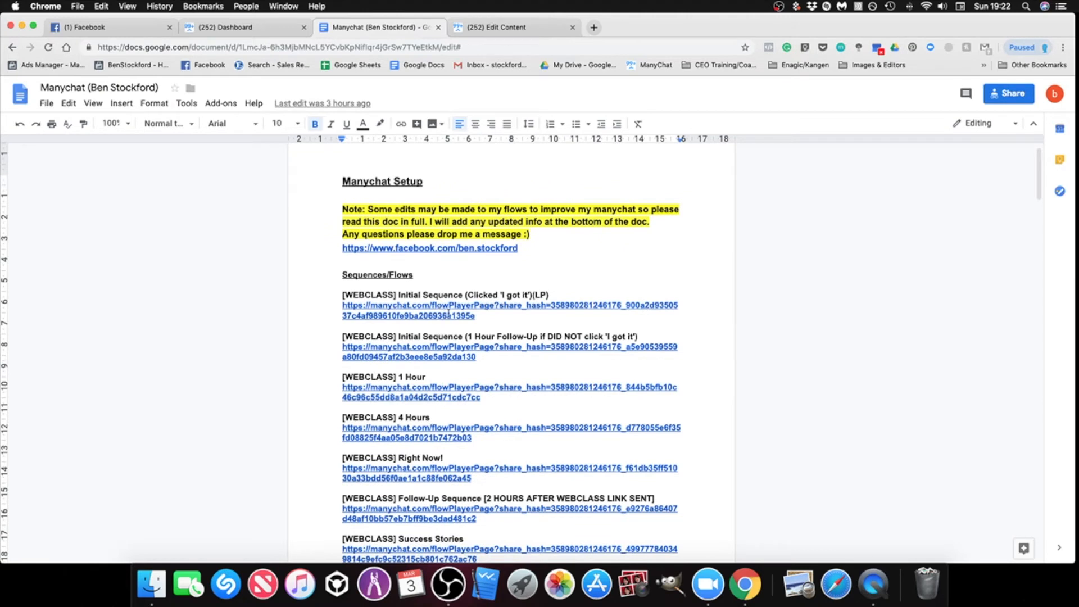
click(434, 308)
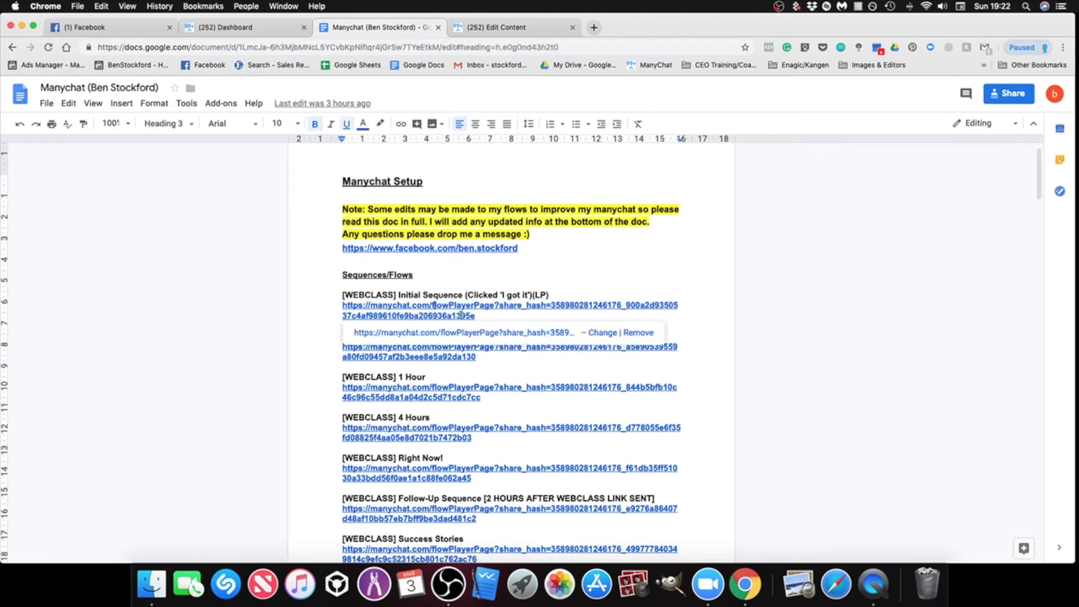
click(475, 332)
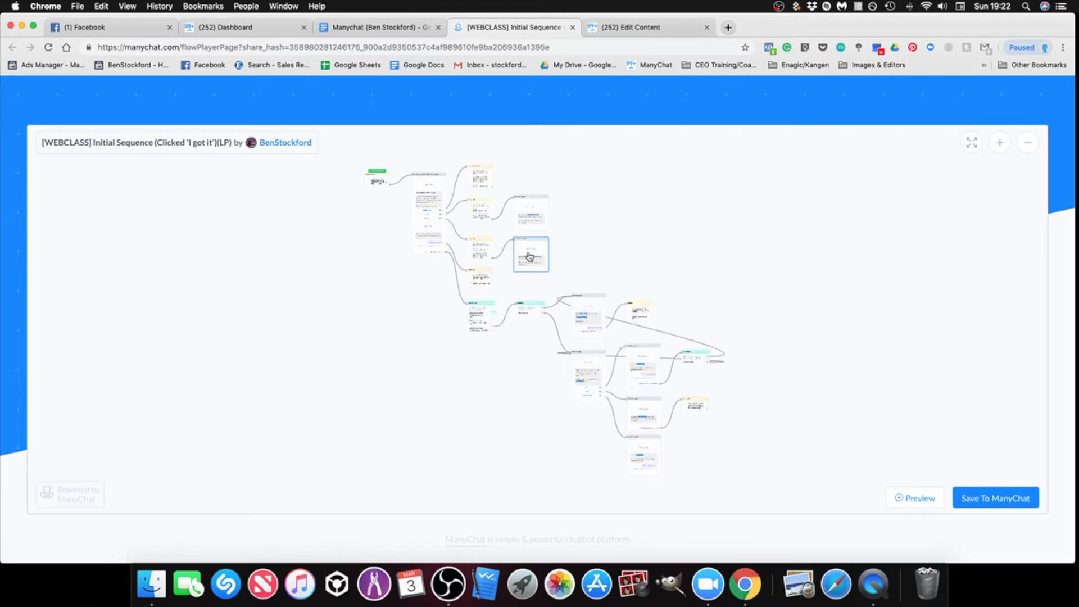
Inspect the shared flow's Starting Step, Actions #2 and #3, Send Message #6 and Condition blocks.
scroll(430, 210, up, 5)
scroll(556, 194, up, 5)
drag(535, 185, 723, 207)
scroll(676, 239, up, 3)
scroll(827, 299, down, 4)
drag(762, 259, 703, 214)
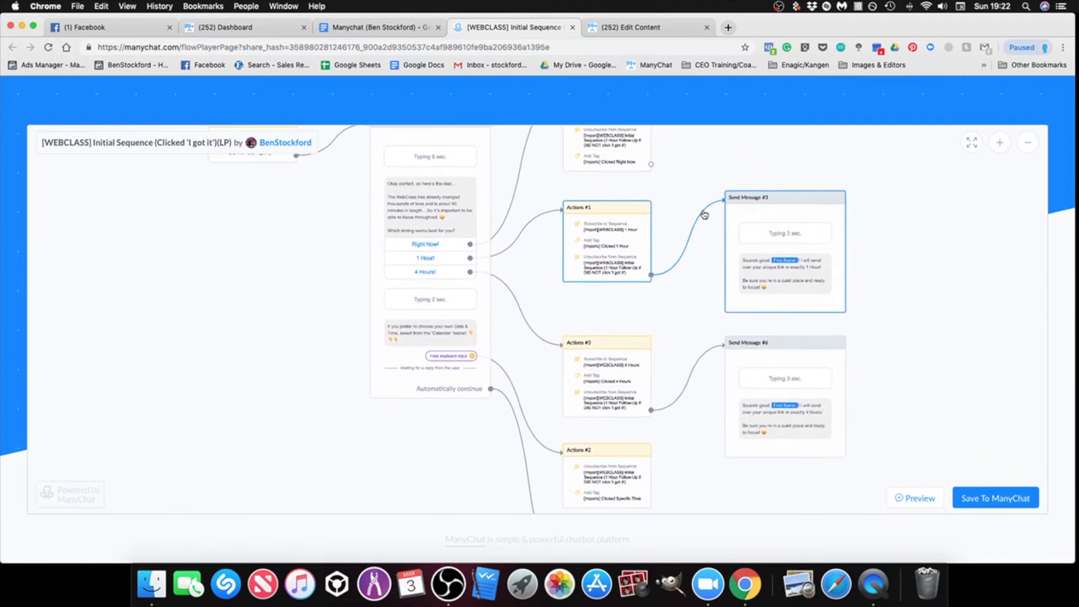
scroll(895, 252, up, 2)
drag(938, 238, 946, 200)
scroll(895, 278, down, 2)
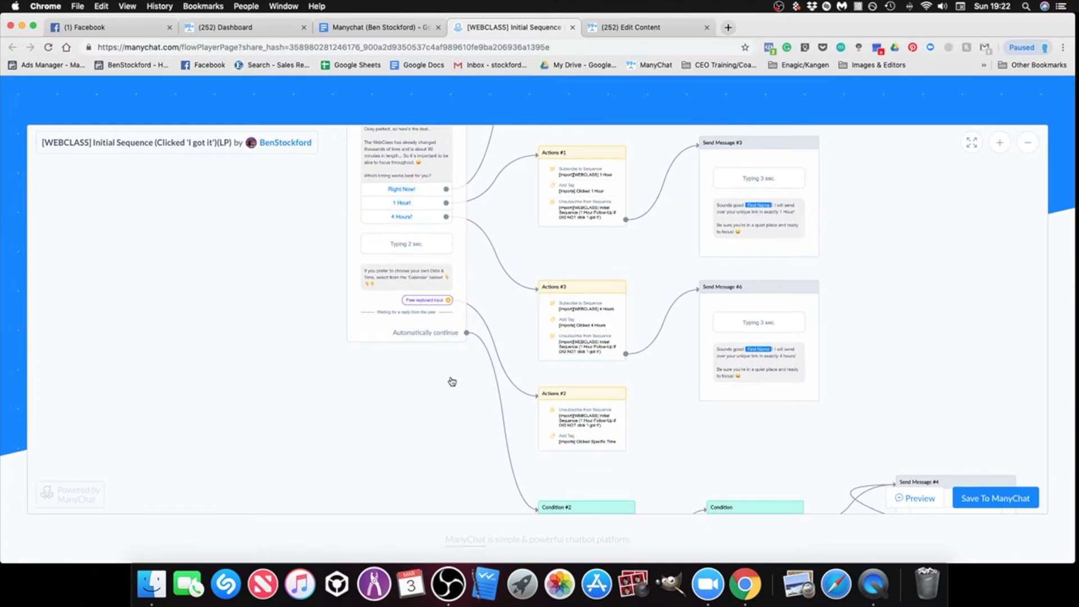
scroll(739, 453, down, 3)
drag(739, 454, 594, 296)
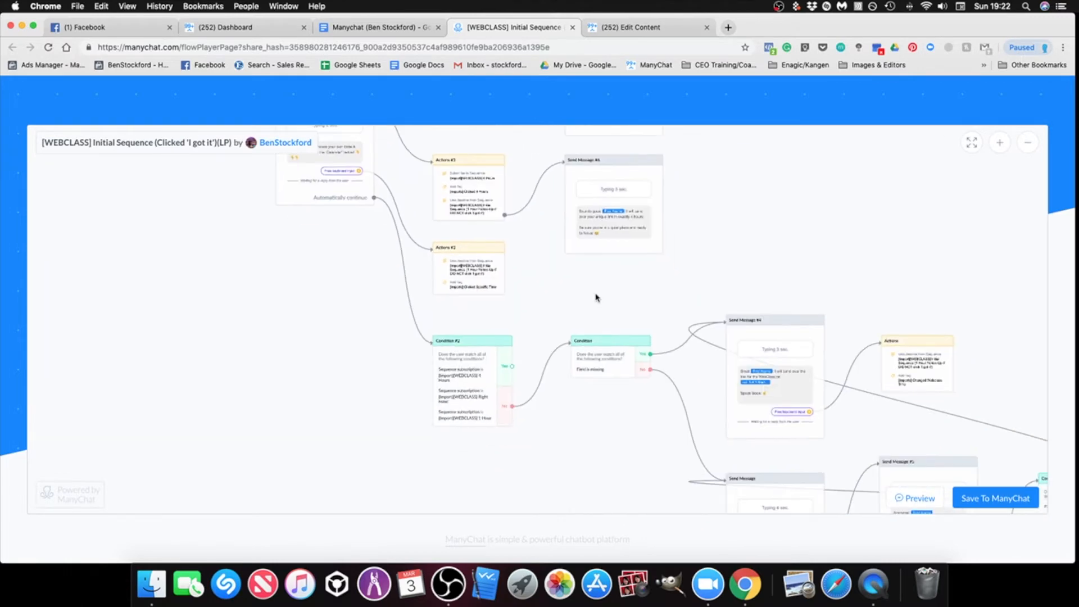
drag(595, 429, 563, 417)
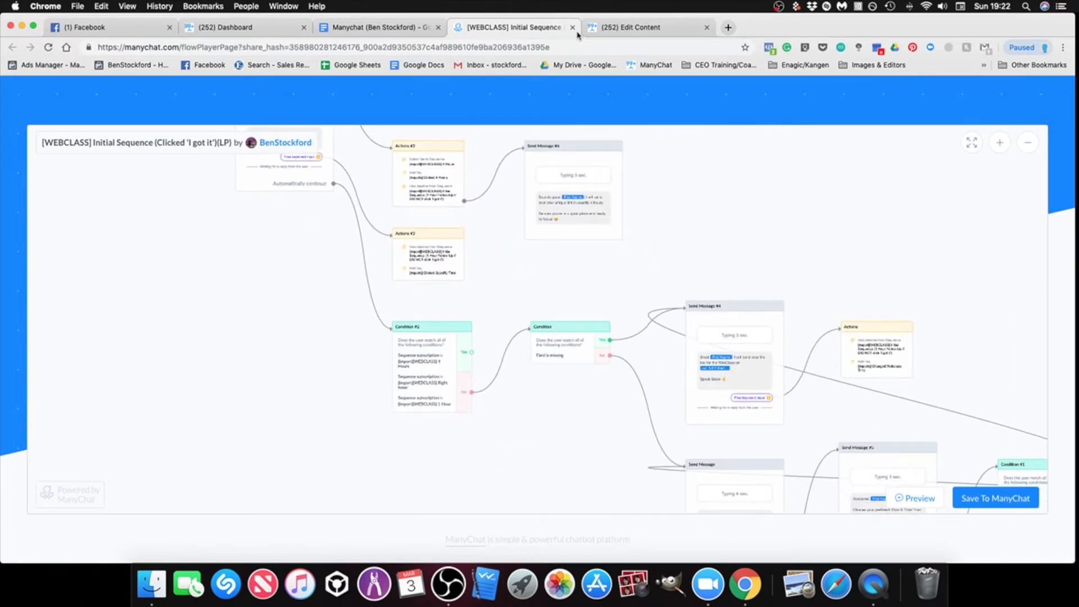
Return to the ManyChat flow editor and enlarge the first message step.
click(621, 27)
drag(295, 251, 397, 268)
scroll(415, 280, up, 3)
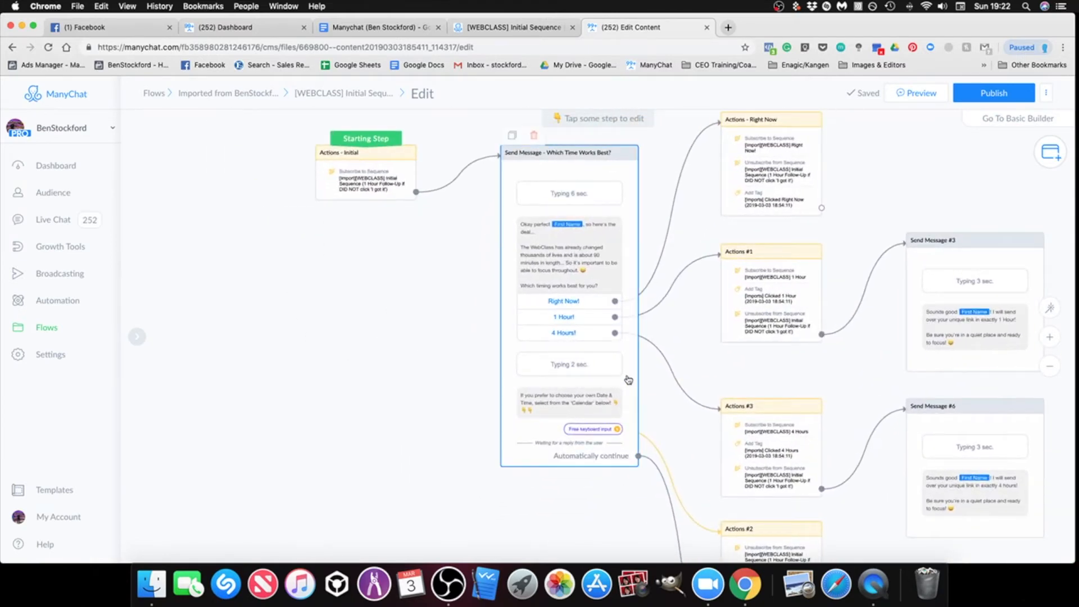
Save the Which Time Works Best? message's free keyboard reply to the [Imports] Date & Time field.
click(634, 401)
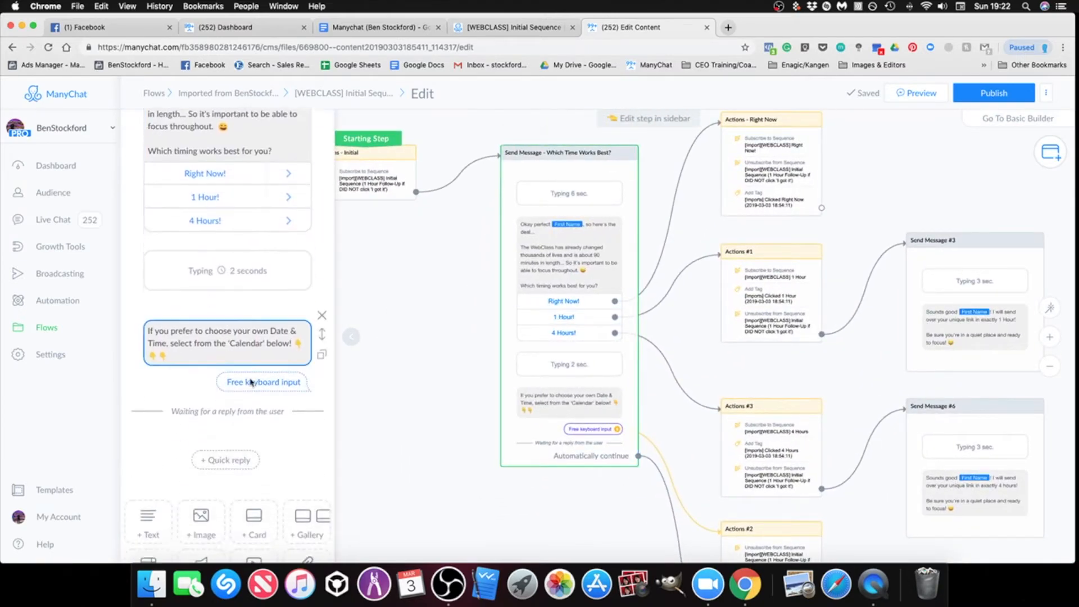
scroll(250, 381, up, 2)
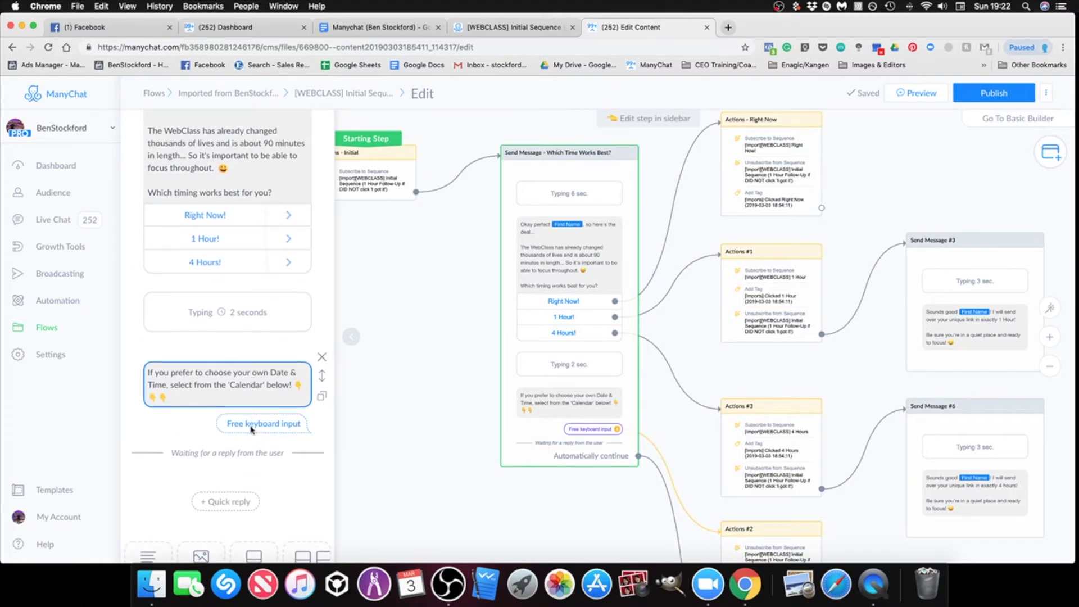
click(429, 406)
click(558, 392)
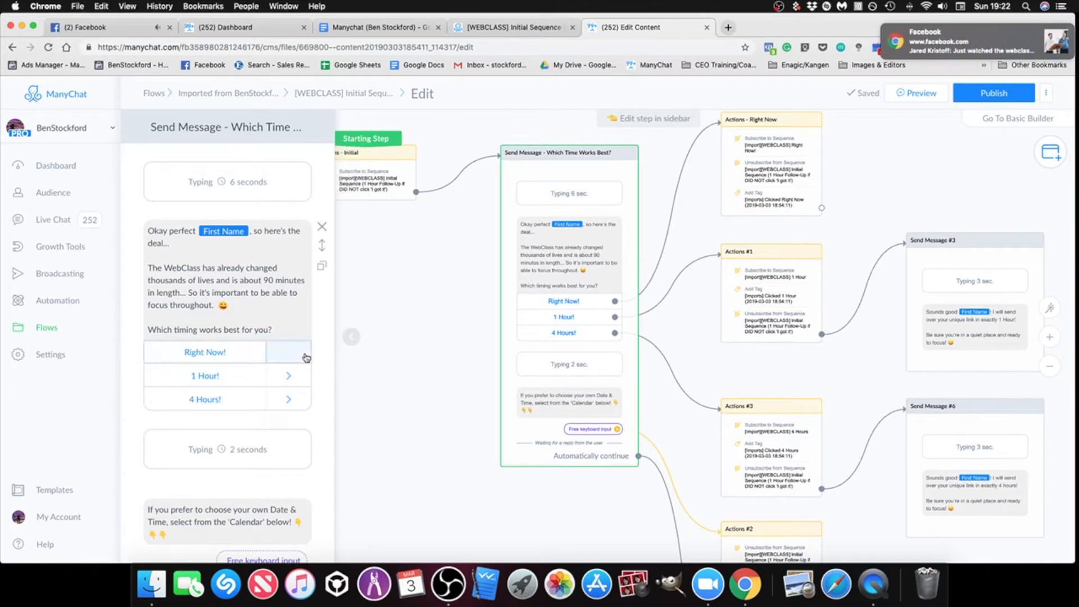
scroll(270, 371, down, 5)
scroll(284, 366, down, 1)
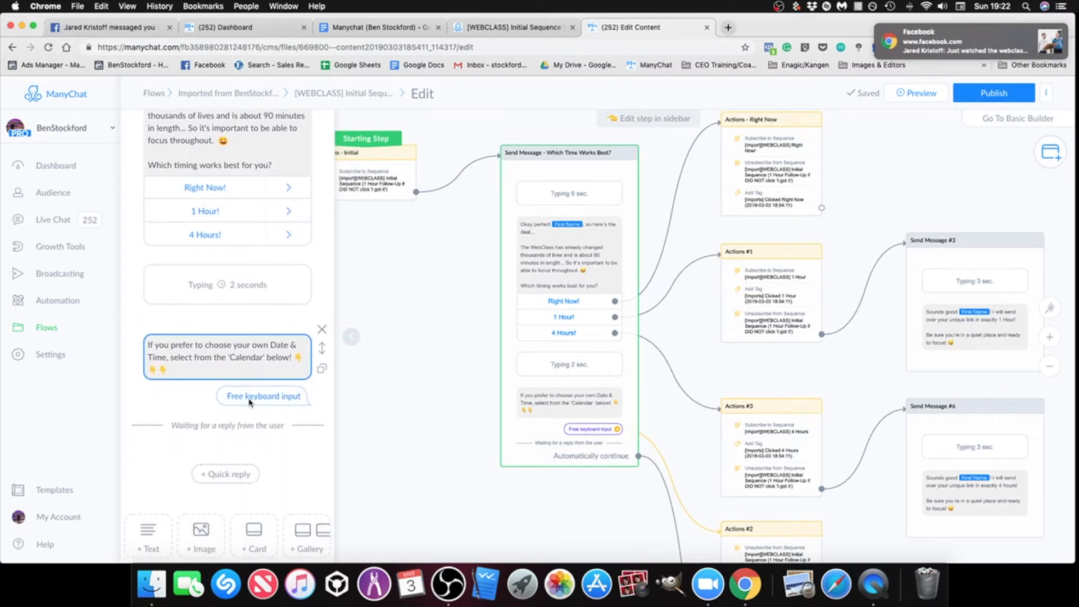
click(250, 396)
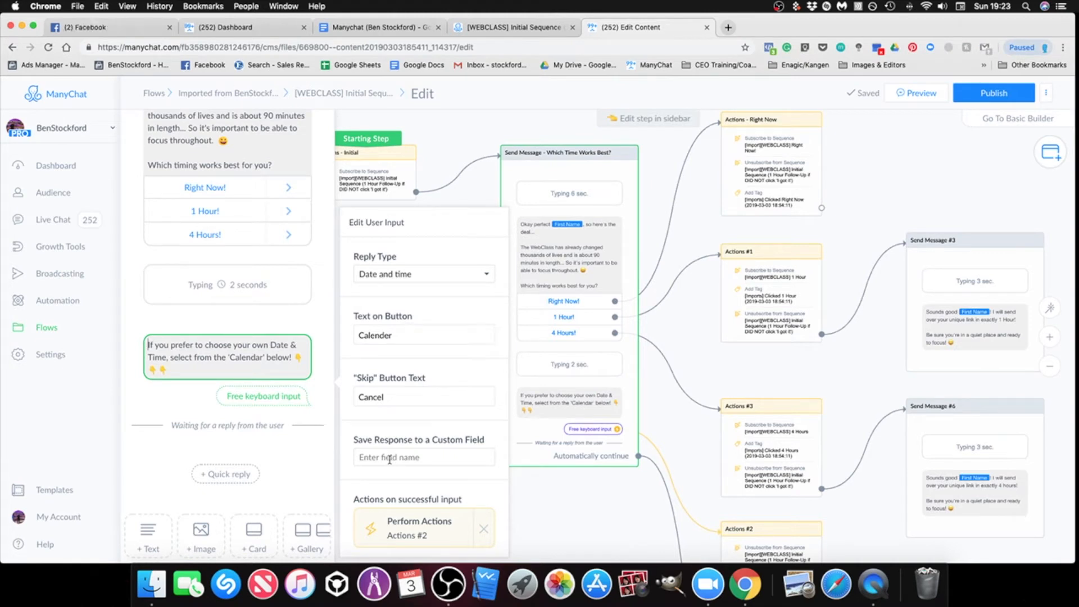
click(389, 458)
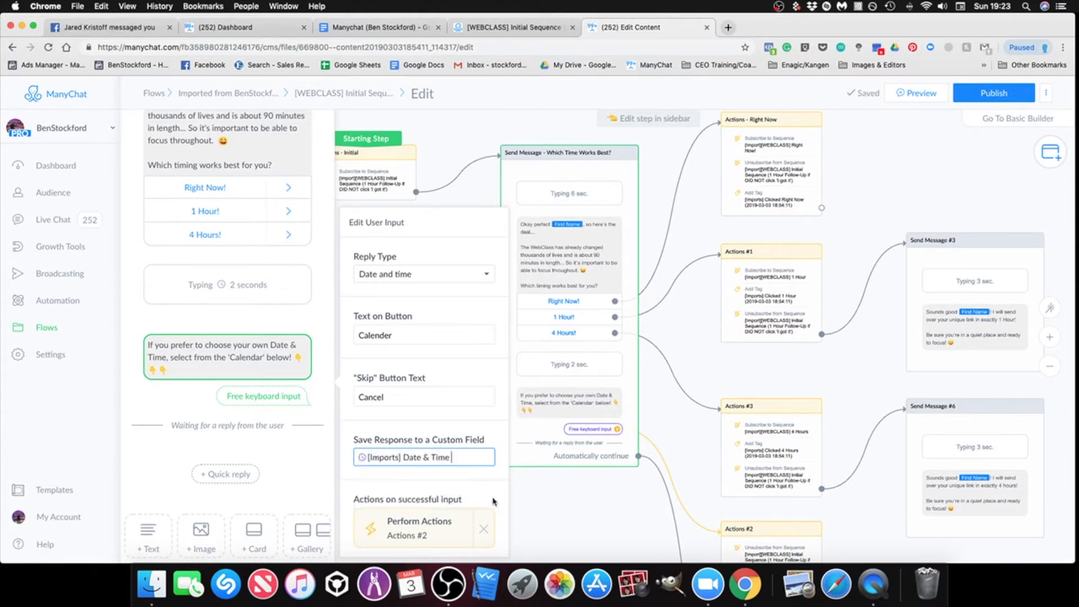
click(571, 514)
Pan down the flow to bring the Condition steps and Send Message #4 into view.
drag(573, 509, 354, 383)
scroll(397, 439, down, 1)
scroll(356, 390, down, 2)
drag(363, 512, 258, 299)
scroll(291, 308, up, 3)
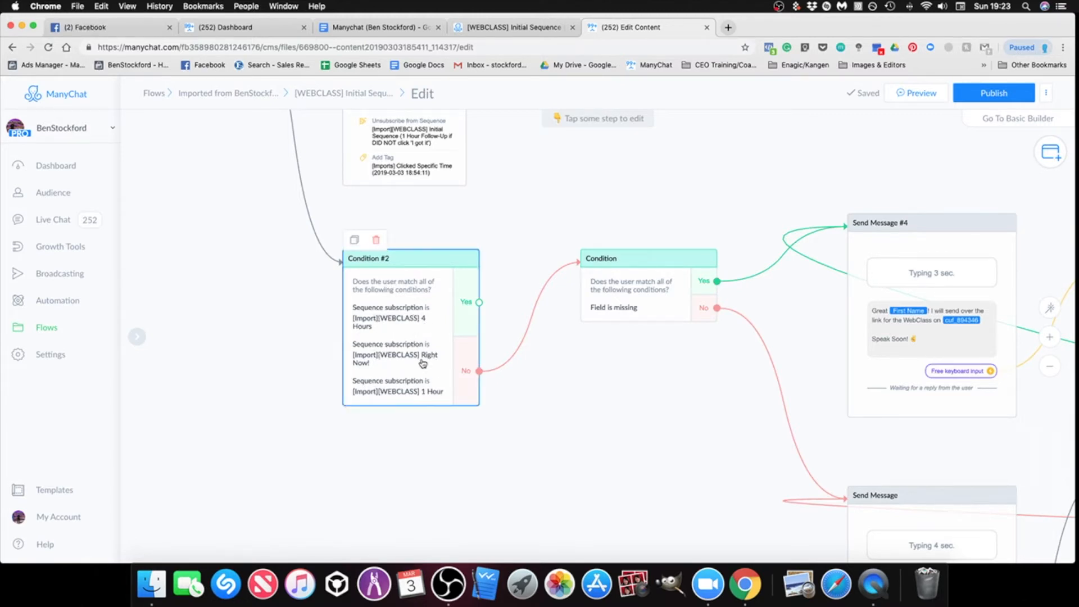
Replace the missing field in the Condition after Condition #2 with '[Imports] Date & Time has any value'.
drag(695, 387, 559, 426)
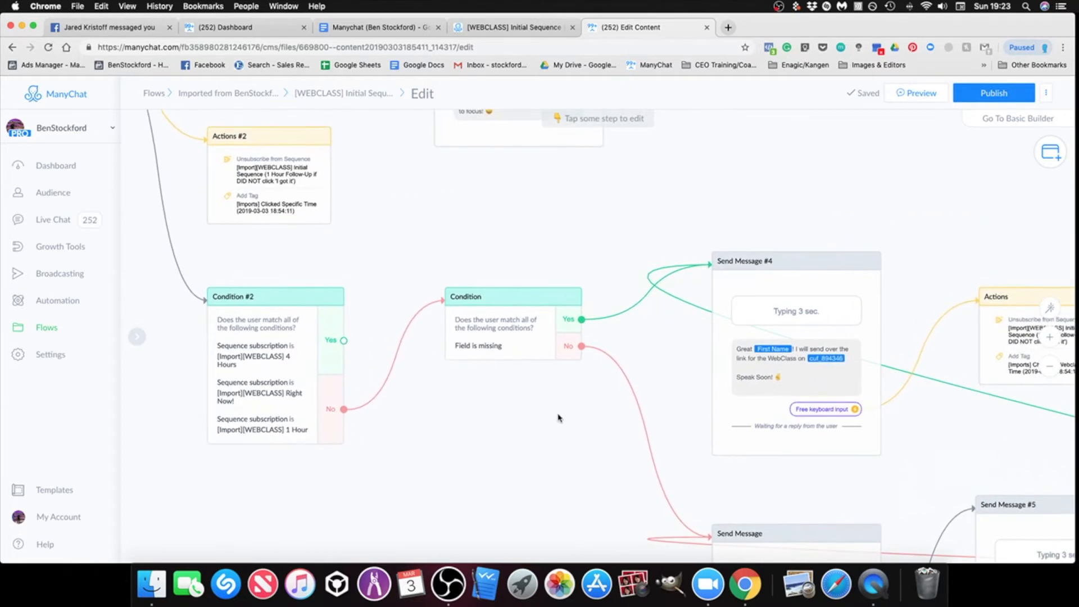
click(492, 352)
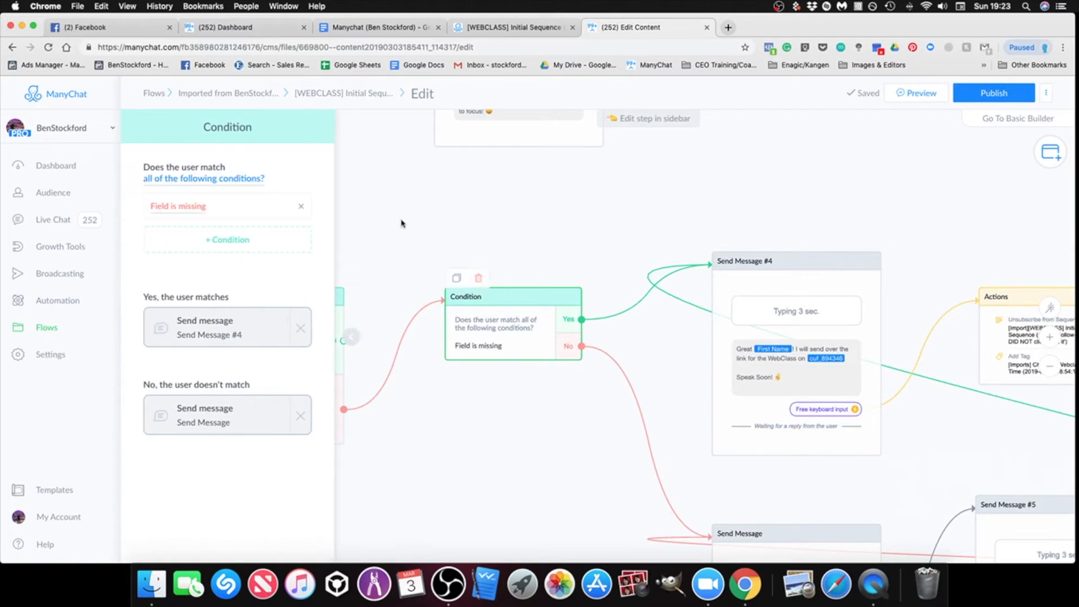
click(184, 212)
scroll(203, 358, down, 8)
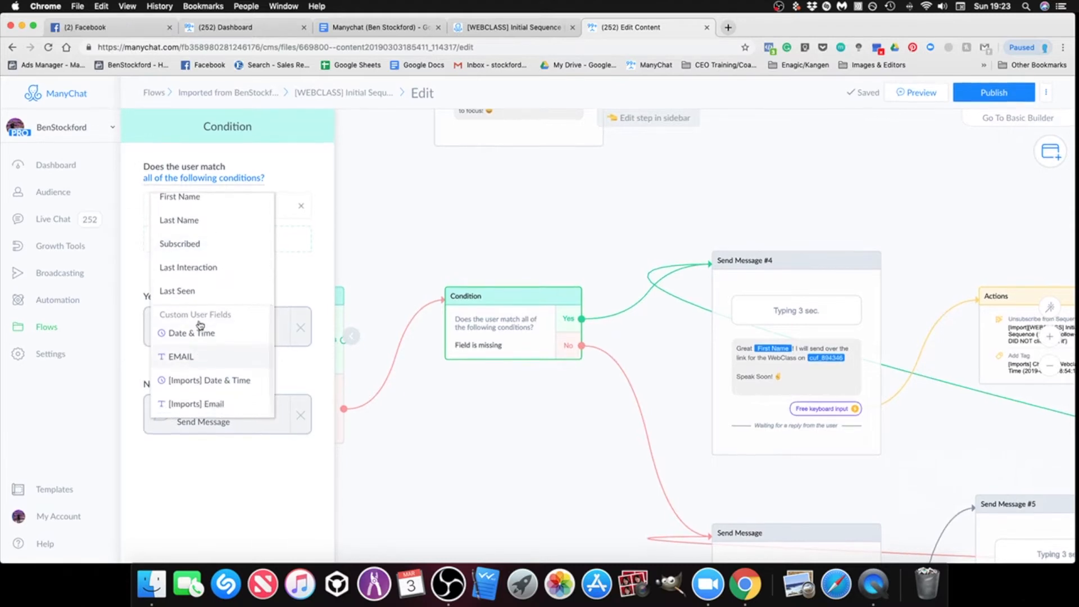
click(209, 387)
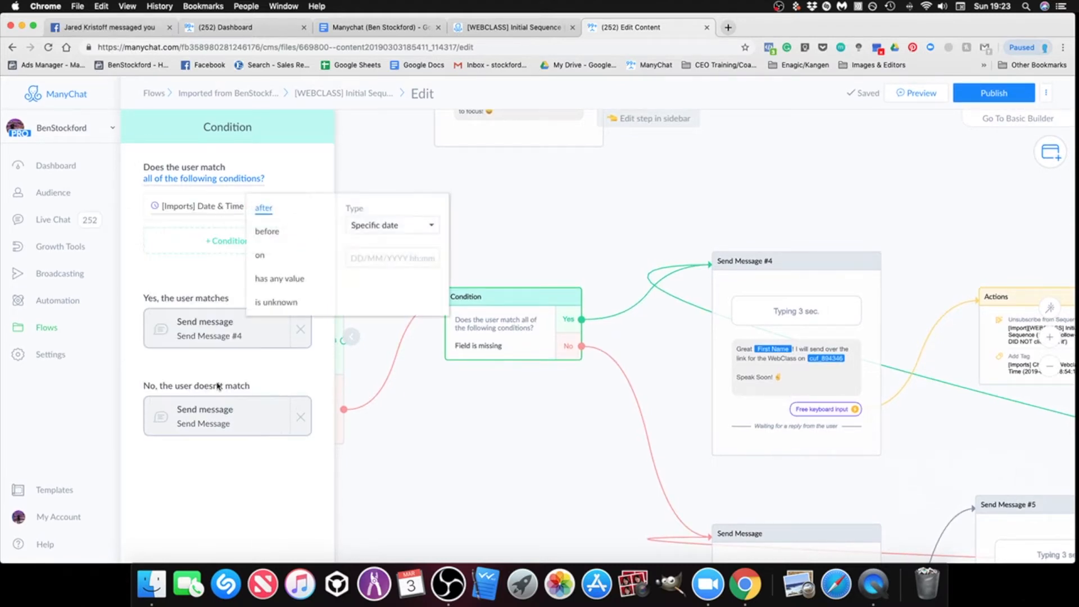
click(278, 280)
click(451, 426)
drag(437, 421, 548, 409)
mouse_move(430, 342)
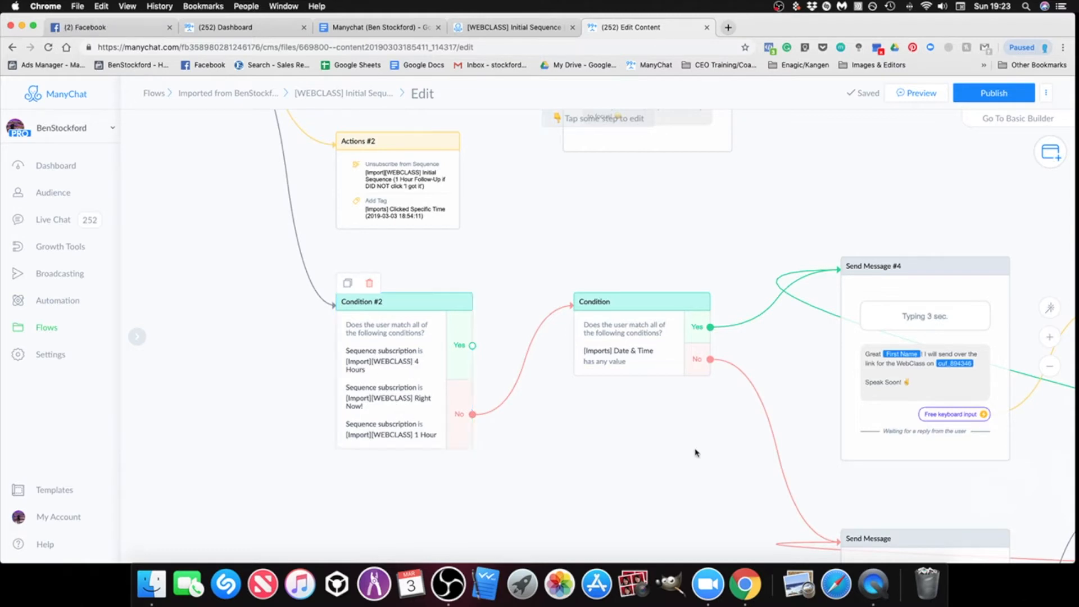
mouse_move(633, 358)
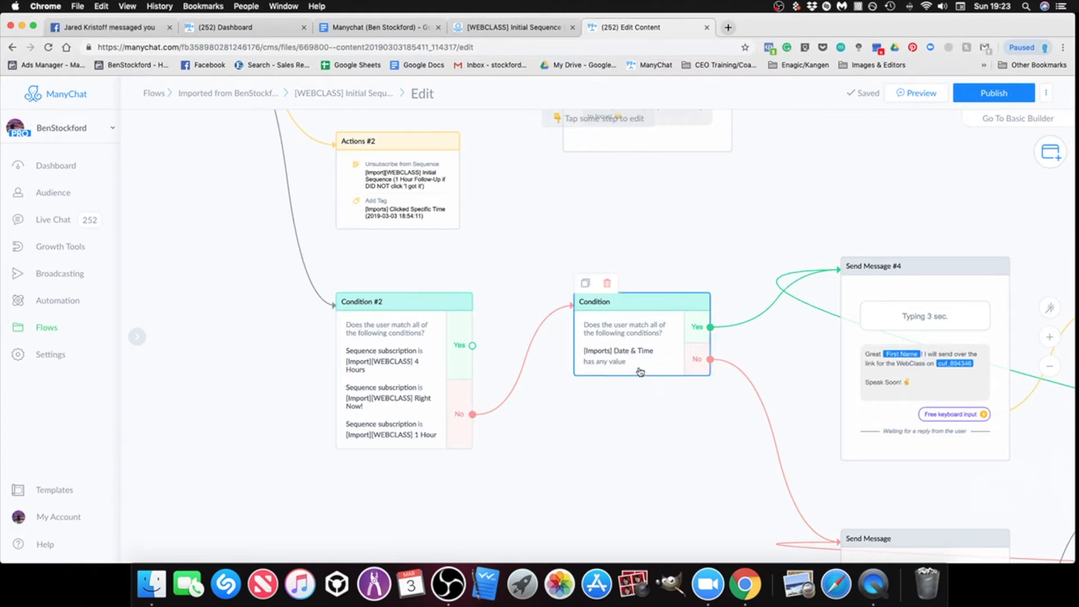
scroll(639, 444, down, 5)
scroll(638, 444, right, 6)
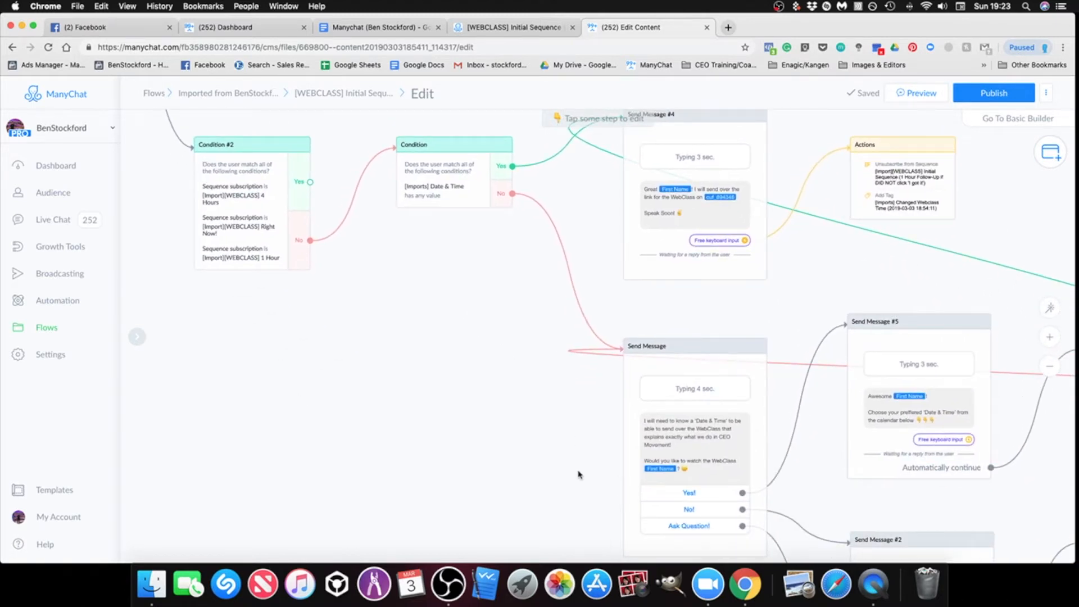
Make Condition #1 check that the [Imports] Date & Time custom user field has any value.
scroll(540, 399, down, 3)
scroll(540, 399, right, 1)
scroll(576, 426, down, 2)
scroll(576, 426, right, 2)
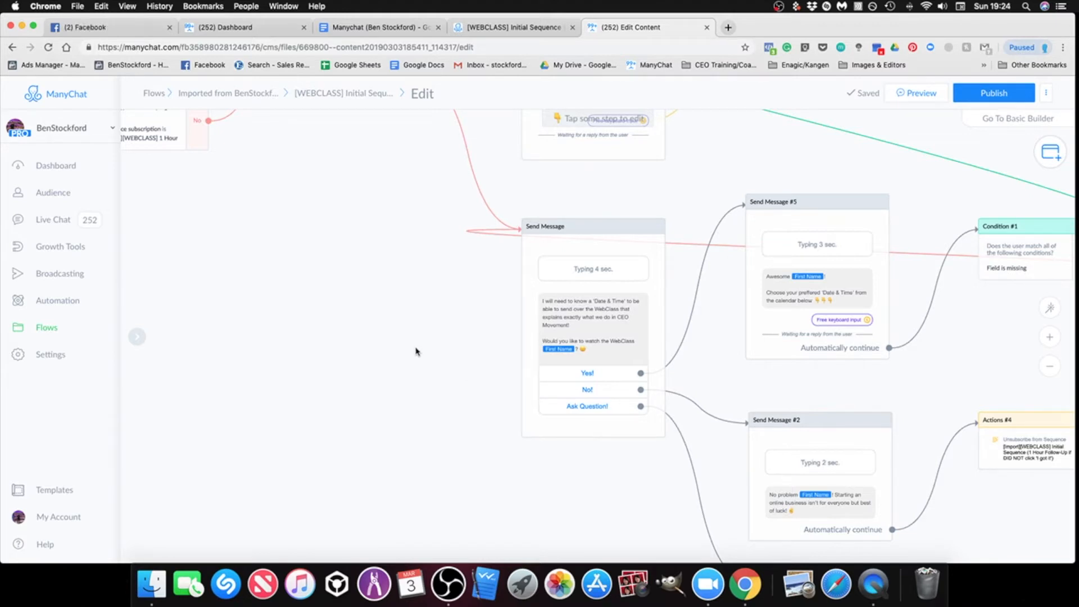
scroll(381, 281, down, 5)
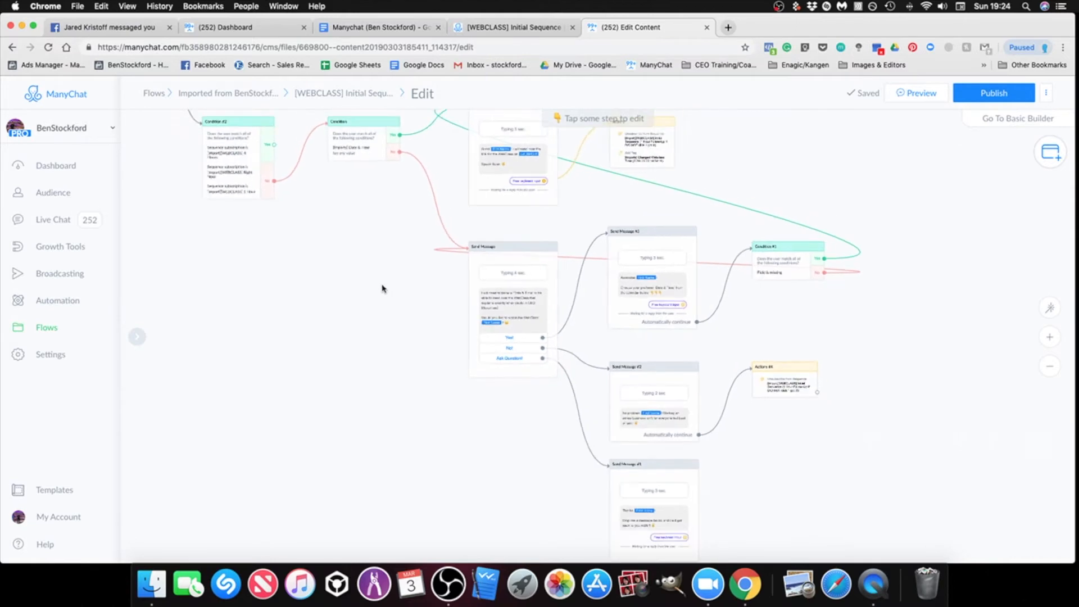
scroll(753, 290, up, 5)
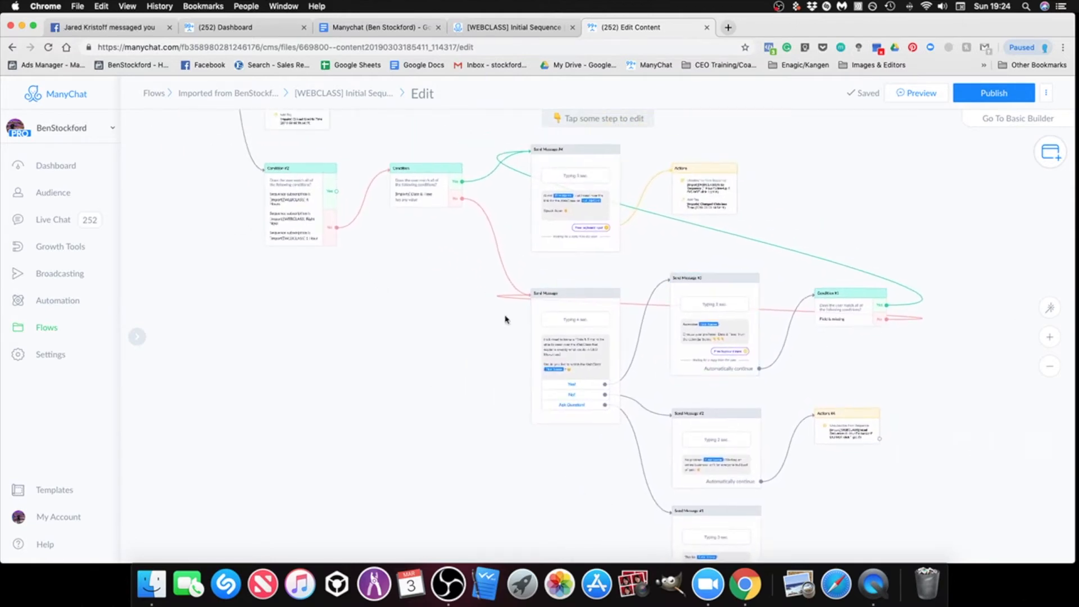
scroll(838, 369, up, 5)
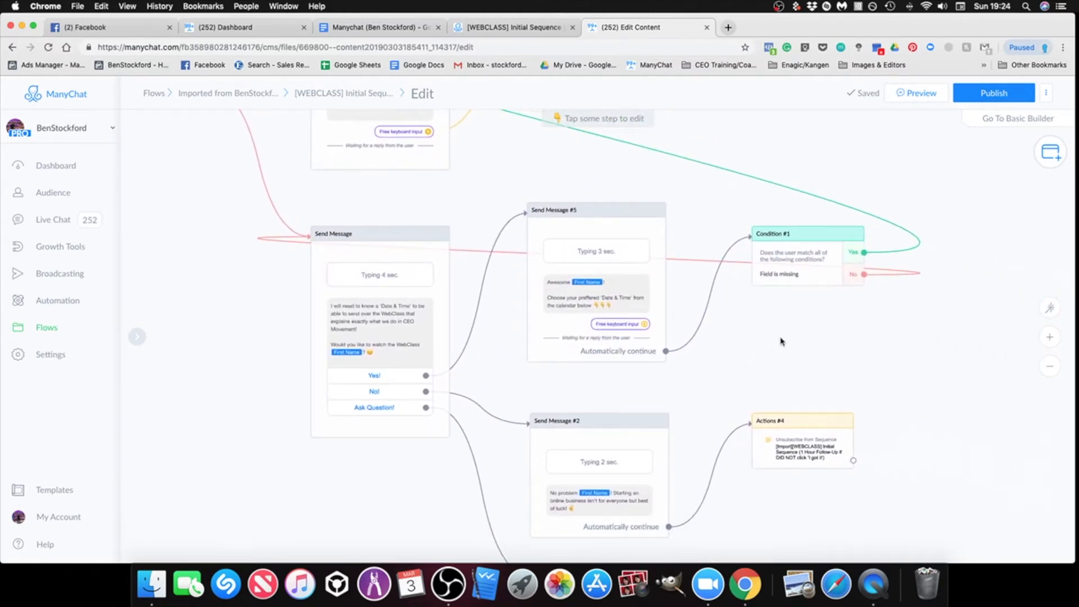
click(777, 270)
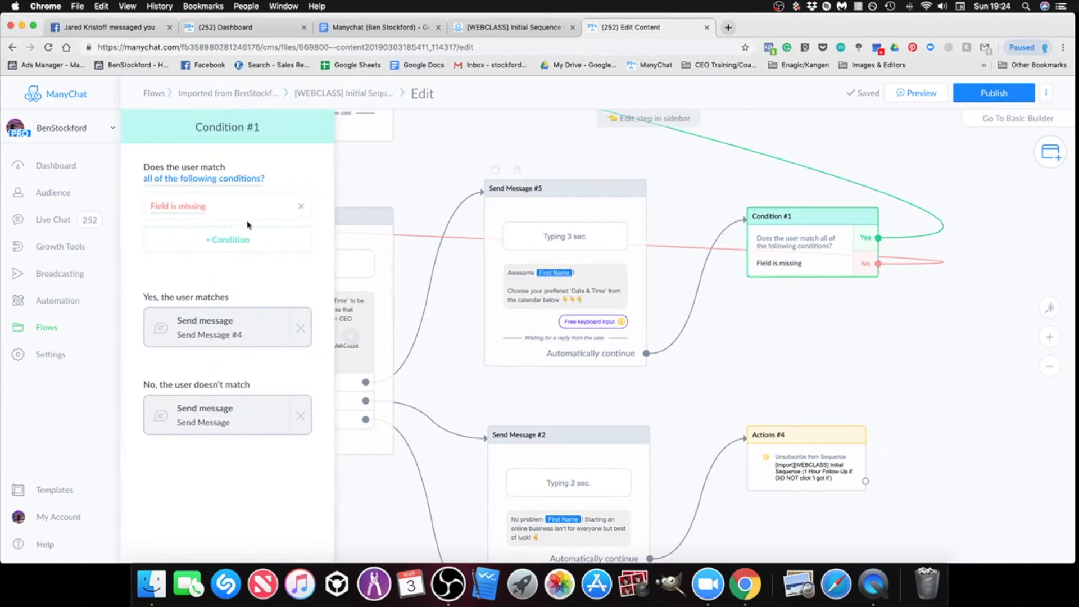
click(166, 211)
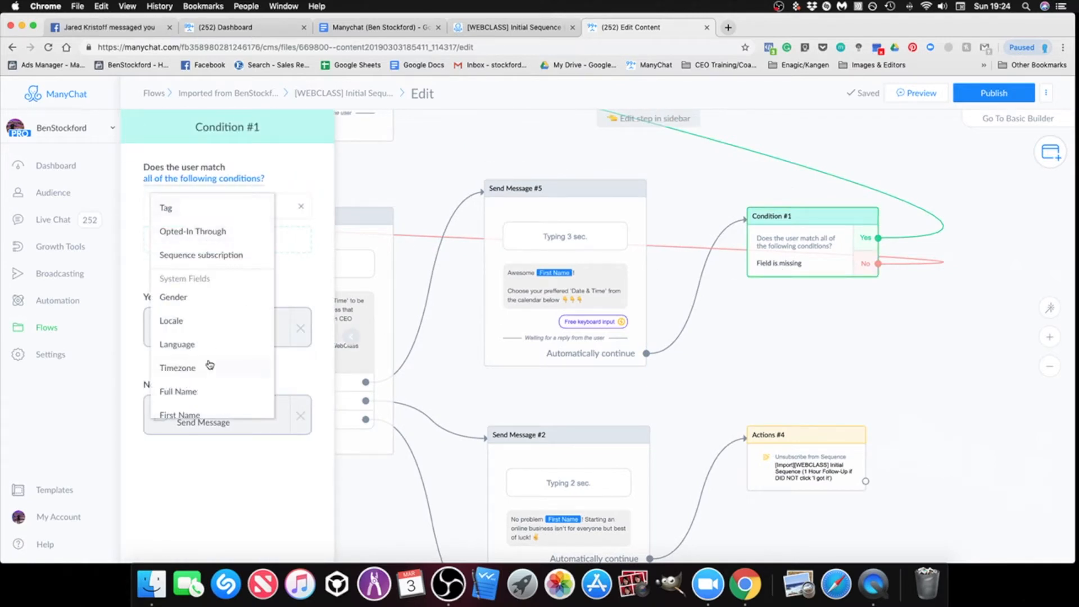
scroll(207, 364, down, 3)
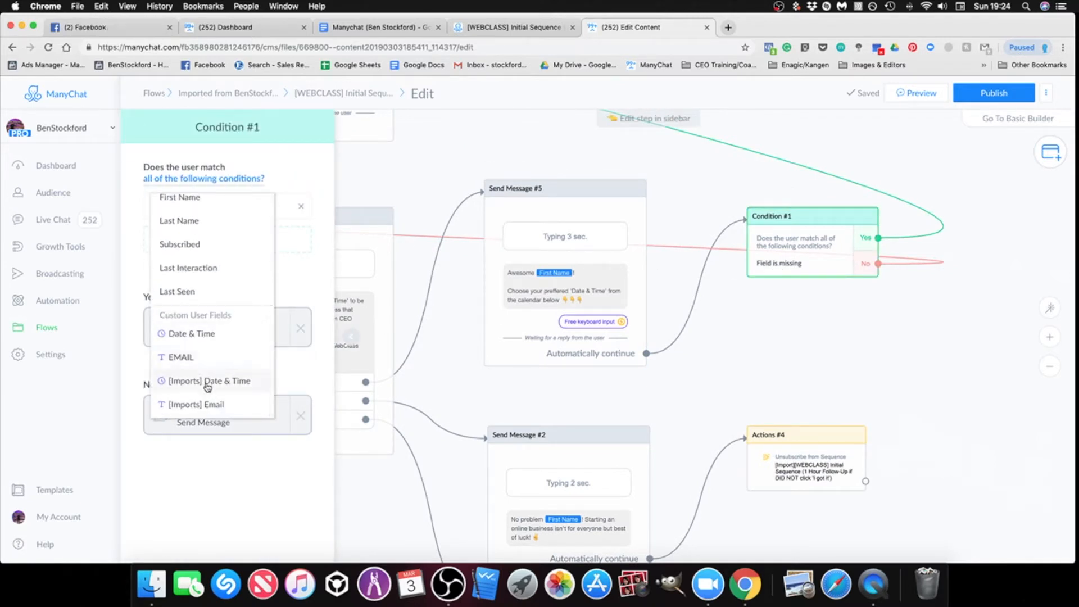
click(208, 385)
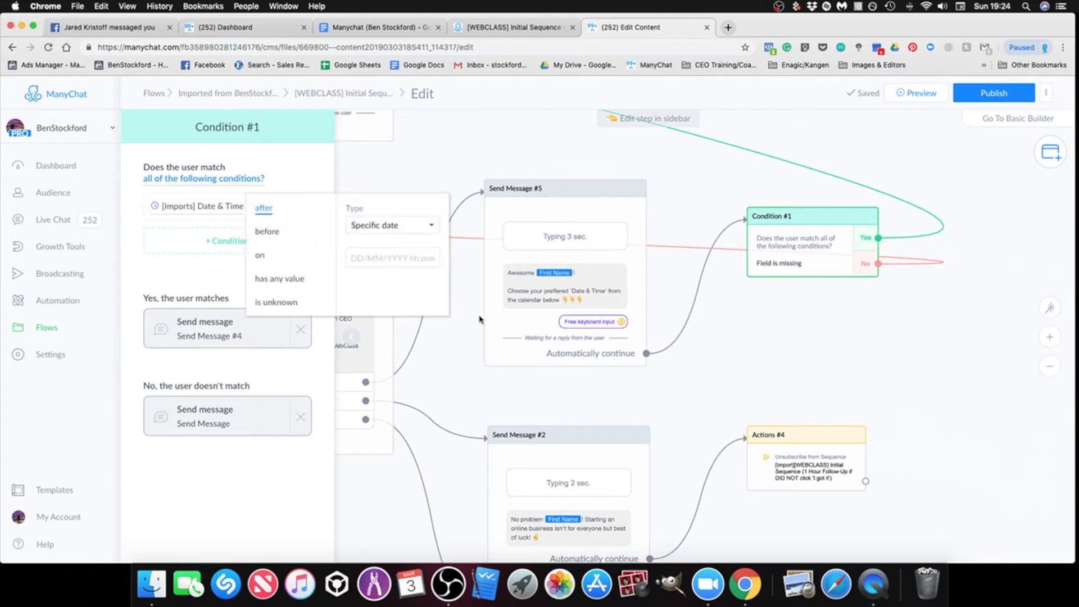
click(278, 279)
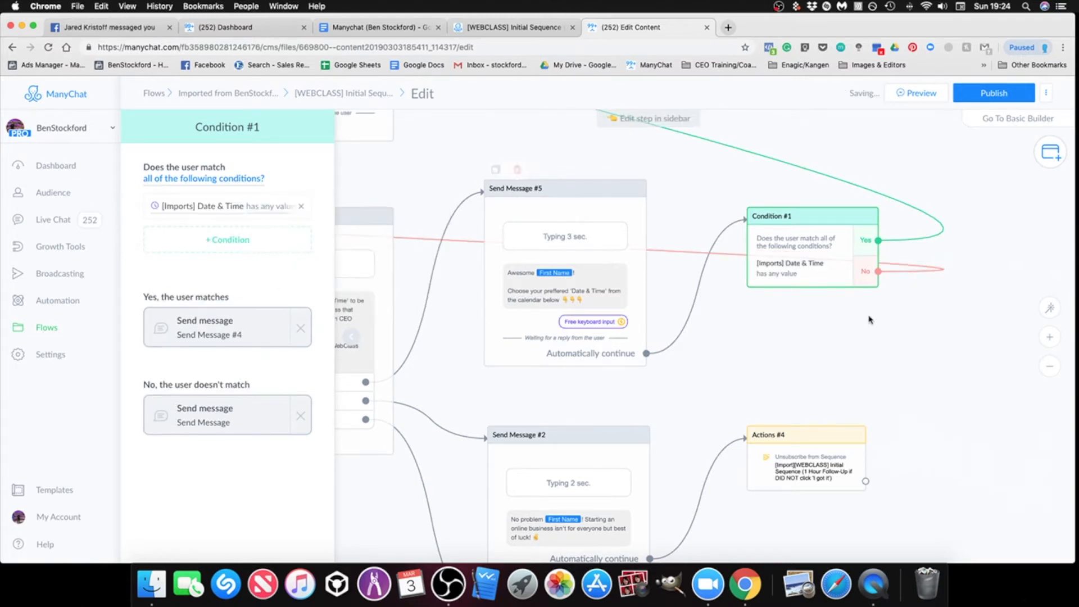
click(842, 341)
Pan the flow to bring Send Message #4 into view.
scroll(771, 356, down, 4)
drag(774, 357, 894, 378)
scroll(906, 363, down, 2)
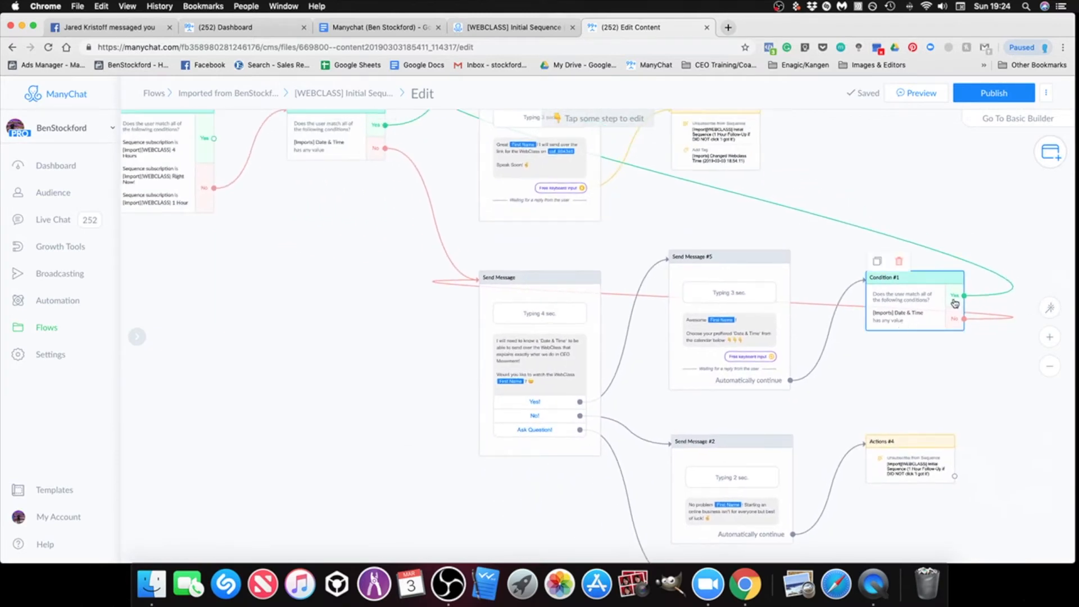
drag(733, 177, 771, 293)
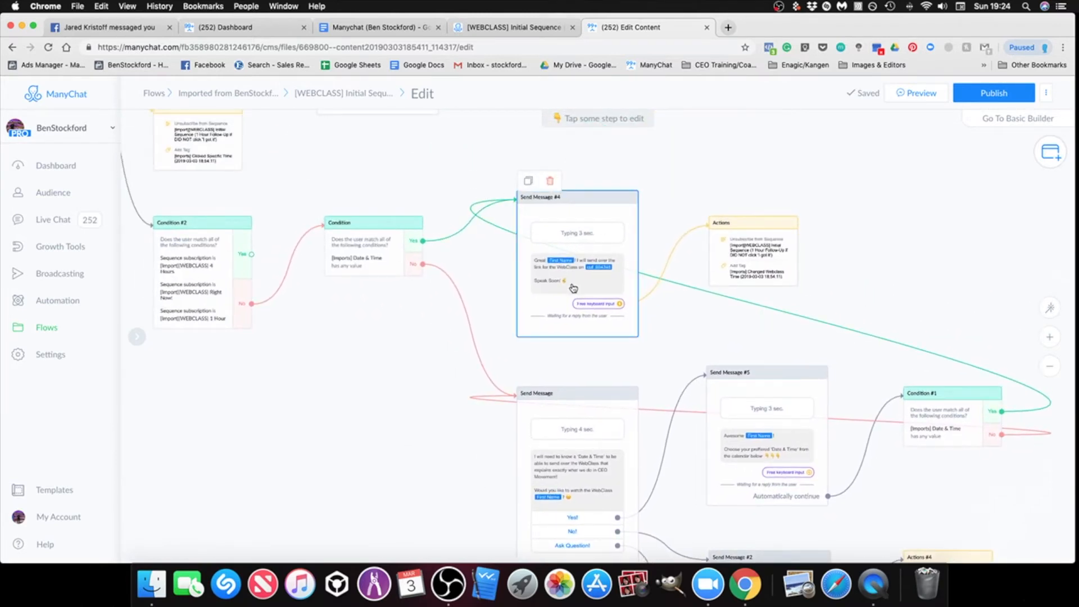
Delete the 'Invalid var' chip from Send Message #4's text.
scroll(573, 288, up, 4)
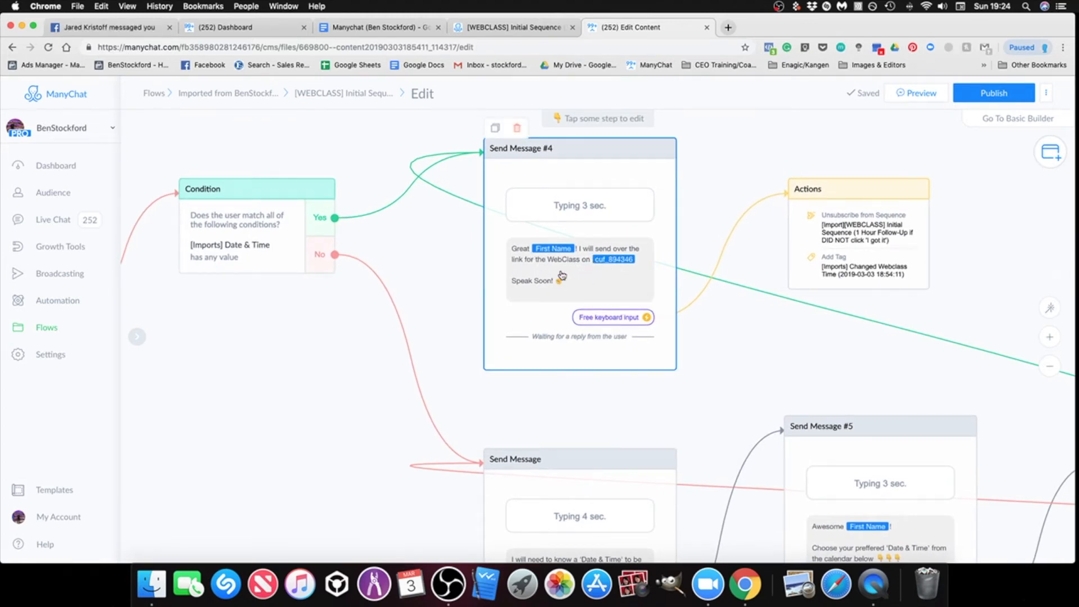
click(615, 272)
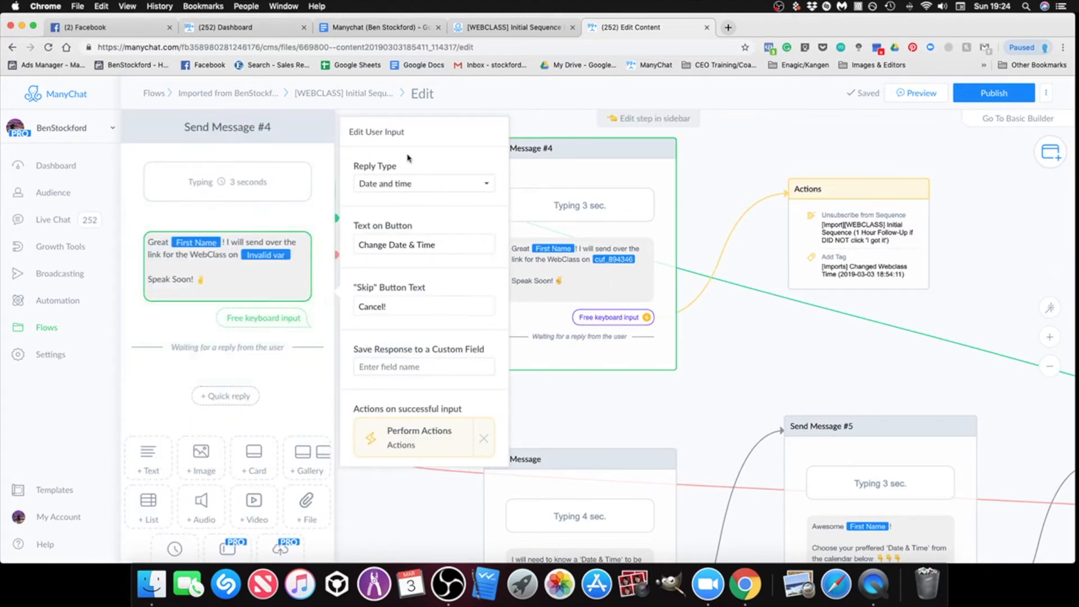
click(294, 262)
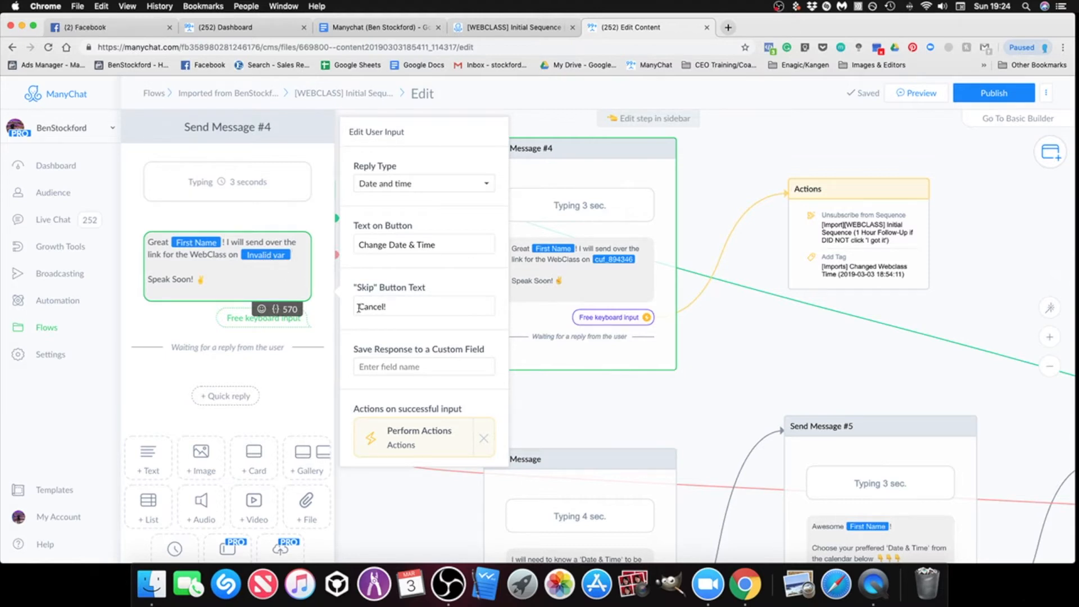
key(BackSpace)
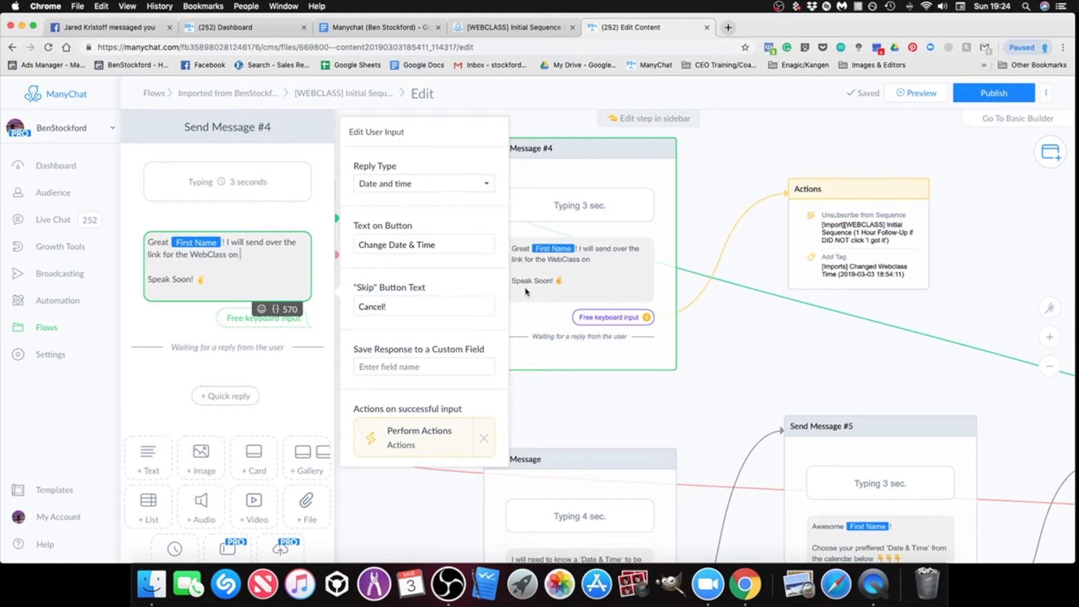
Insert the [Imports] Date & Time variable after 'I will send over the link for the WebClass on'.
click(276, 310)
scroll(247, 394, down, 3)
scroll(248, 397, down, 5)
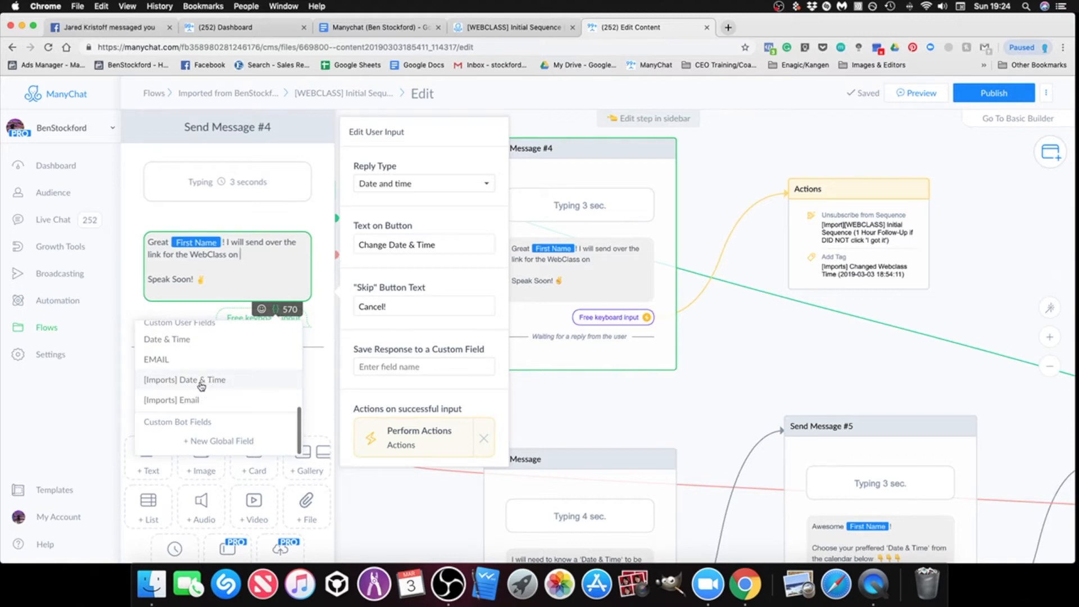
scroll(208, 384, up, 1)
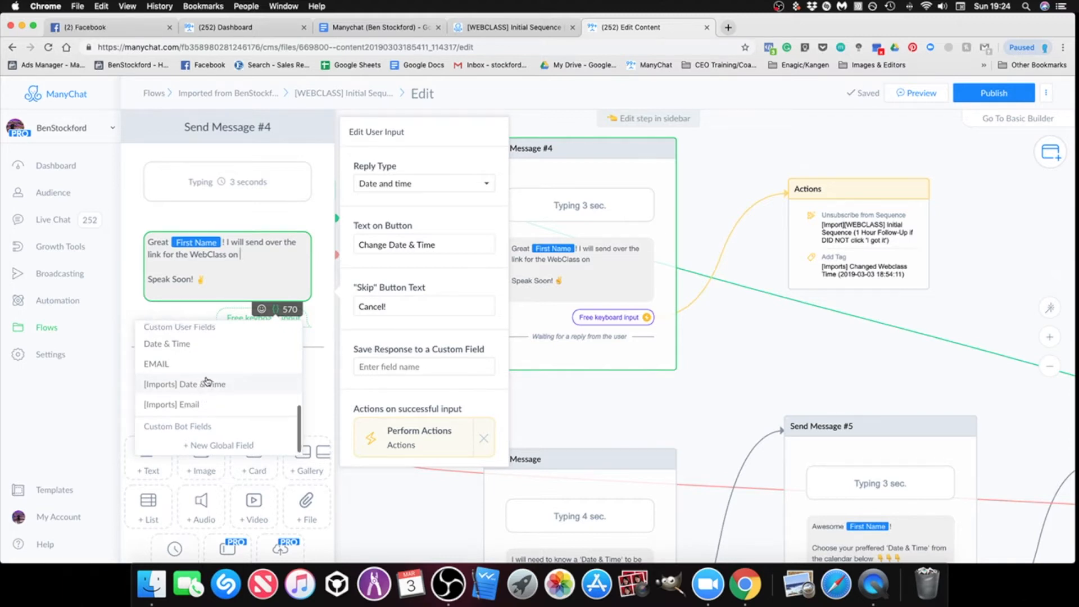
scroll(199, 341, up, 2)
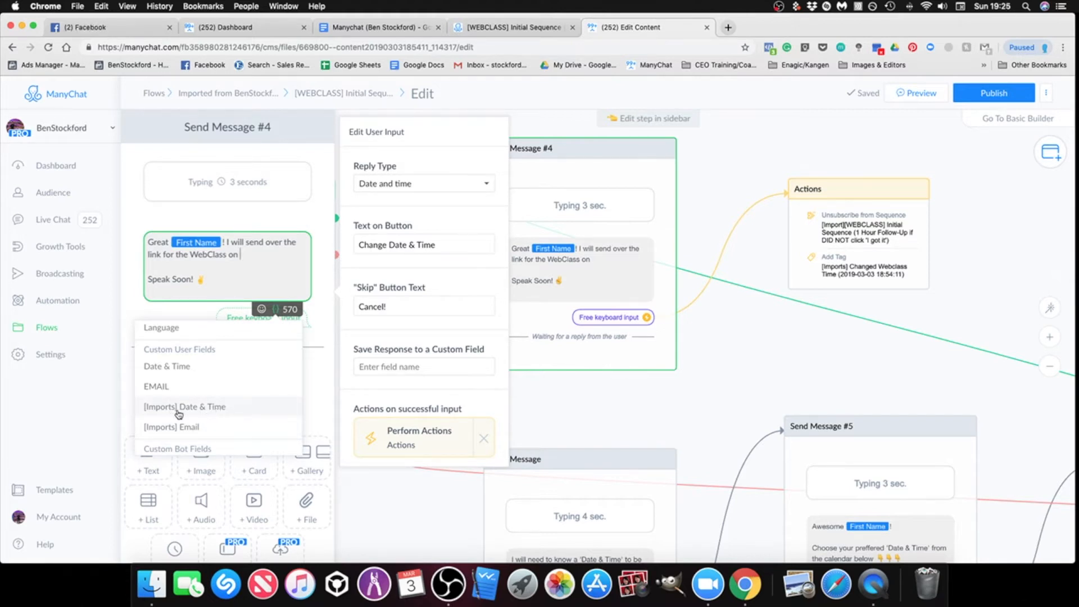
click(209, 416)
click(289, 280)
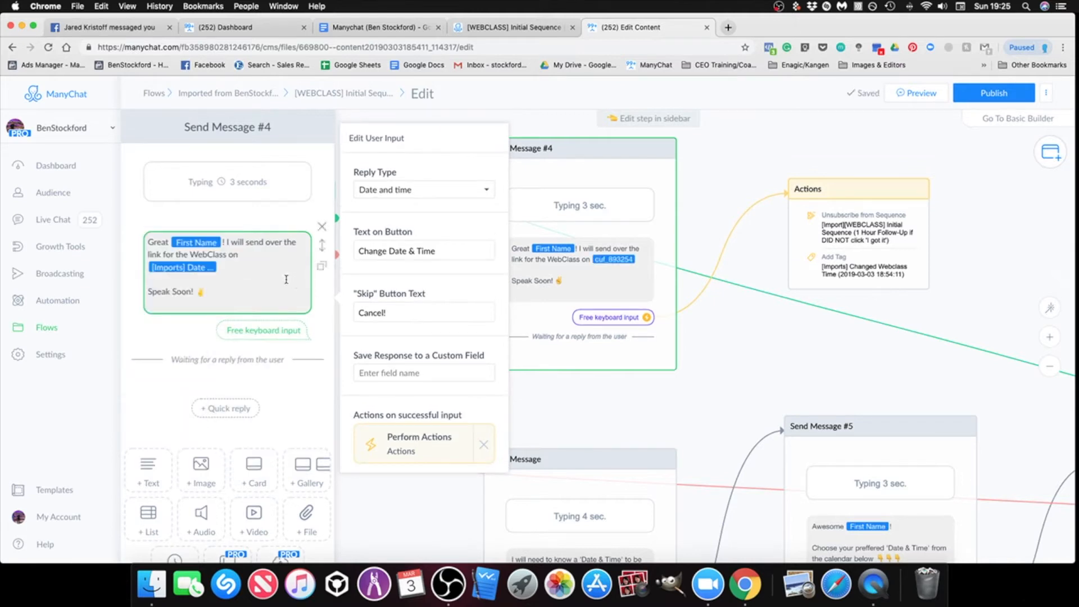
click(262, 272)
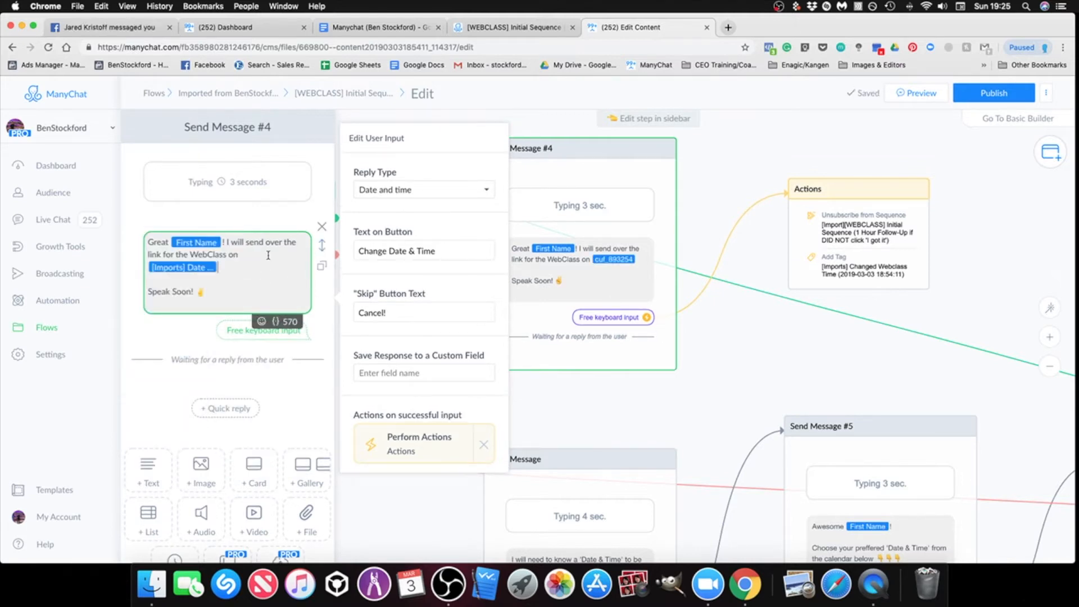
click(243, 256)
click(257, 279)
Close the Send Message #4 editor and pan to Condition #2 and Actions #2.
click(728, 383)
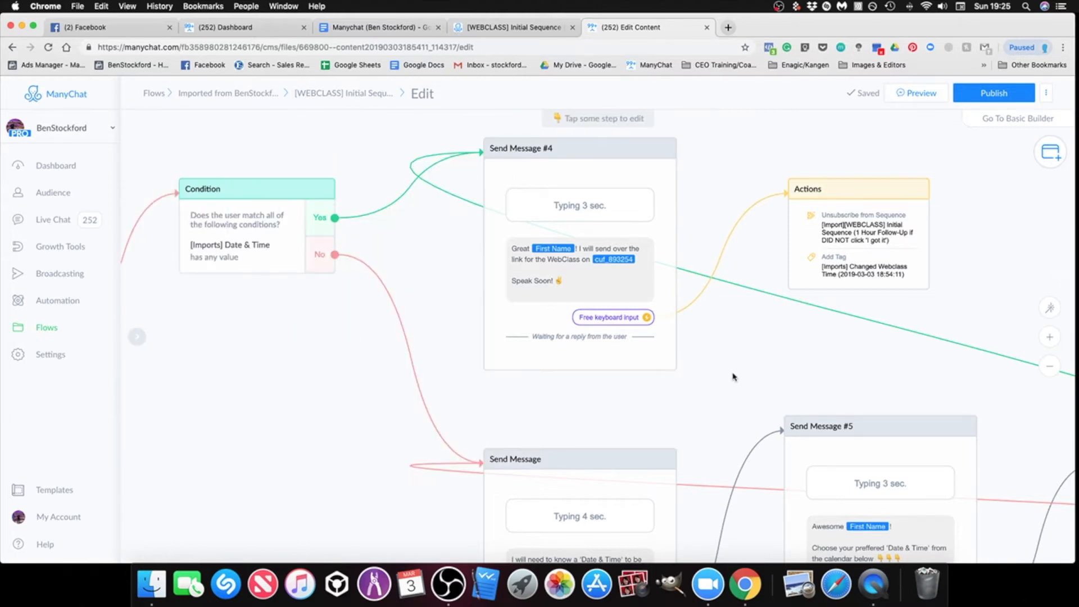
scroll(733, 378, down, 5)
drag(732, 377, 600, 247)
scroll(808, 413, down, 3)
click(550, 200)
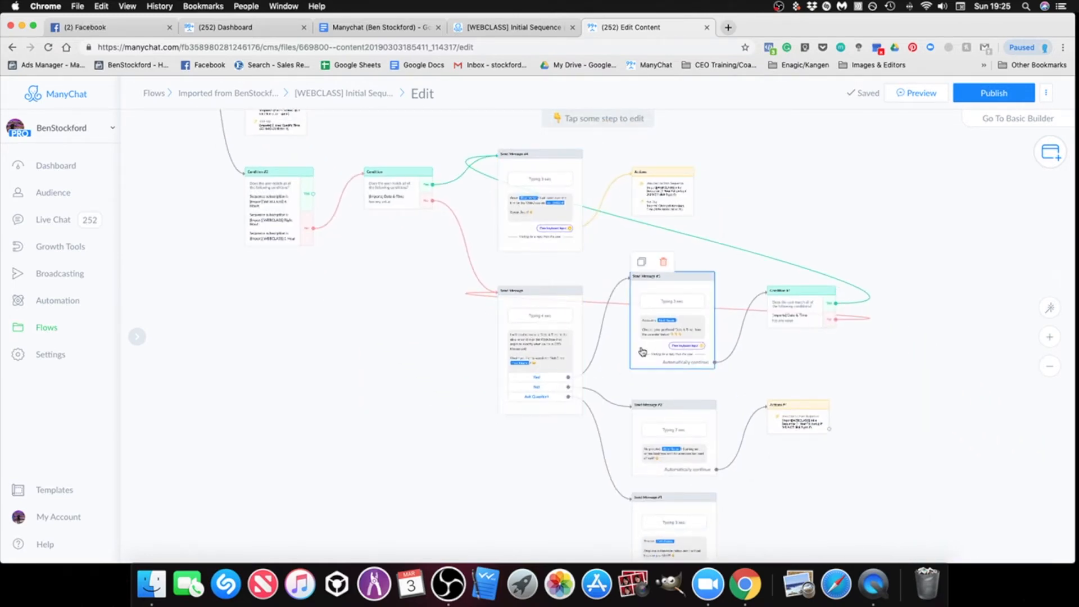
drag(896, 494, 868, 392)
Recheck Send Message #4, then zoom back out to the start of the flow.
click(642, 416)
scroll(631, 265, up, 3)
scroll(573, 233, up, 5)
scroll(603, 238, up, 1)
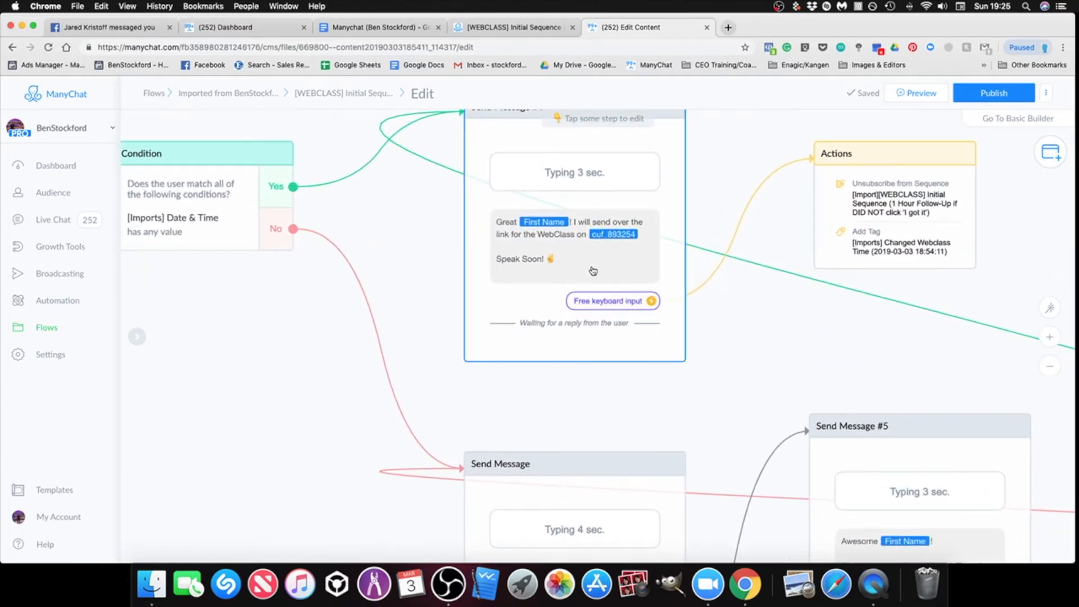
click(592, 272)
click(653, 410)
scroll(634, 402, down, 6)
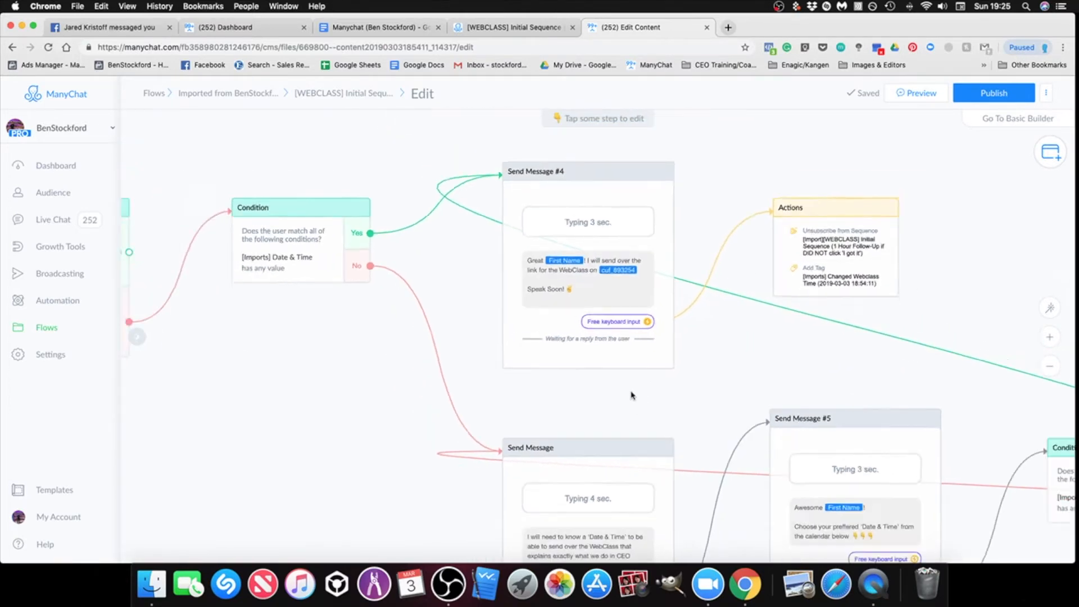
scroll(679, 312, up, 5)
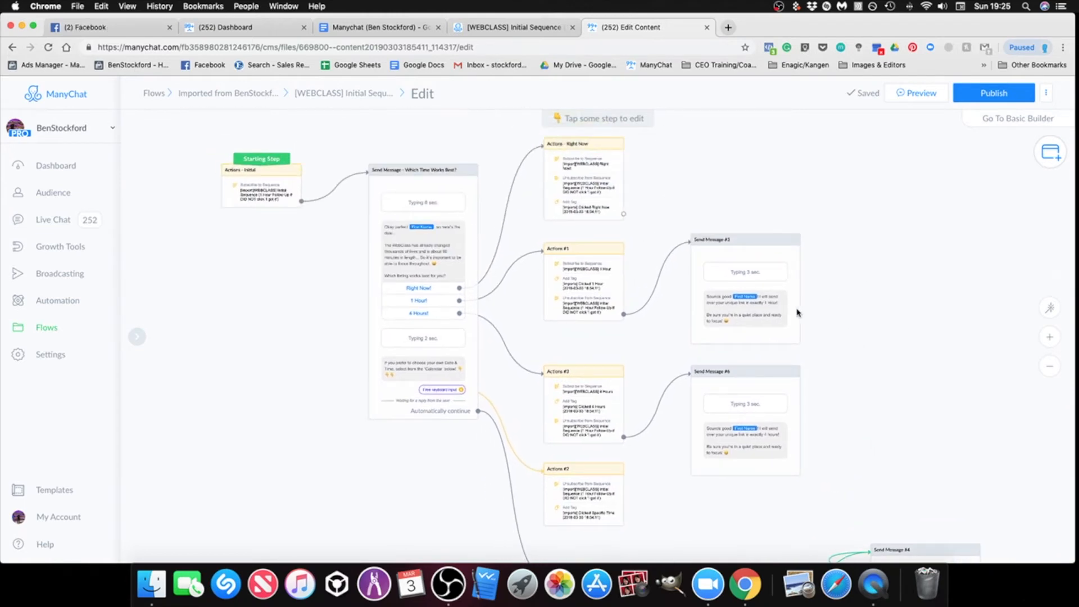
scroll(438, 261, up, 5)
click(438, 262)
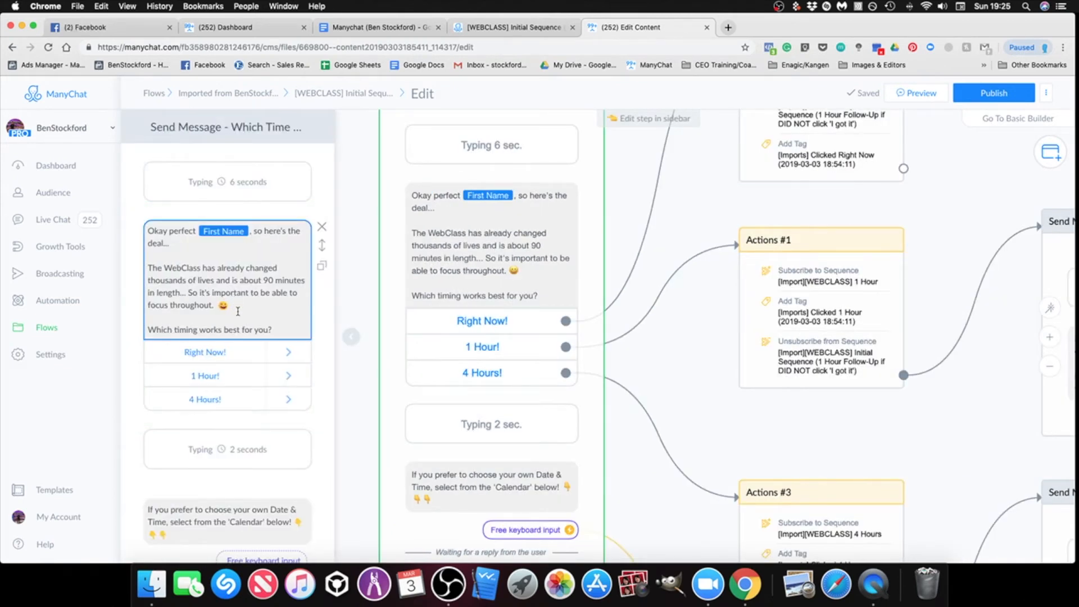
mouse_move(242, 310)
mouse_down()
mouse_move(188, 294)
mouse_move(223, 304)
mouse_up()
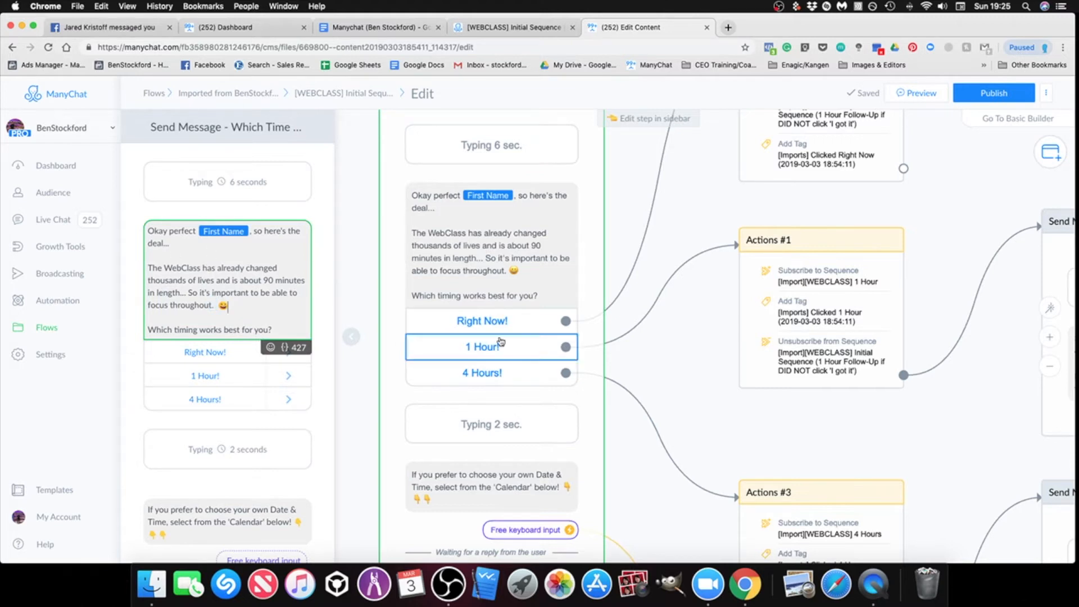
scroll(272, 398, down, 6)
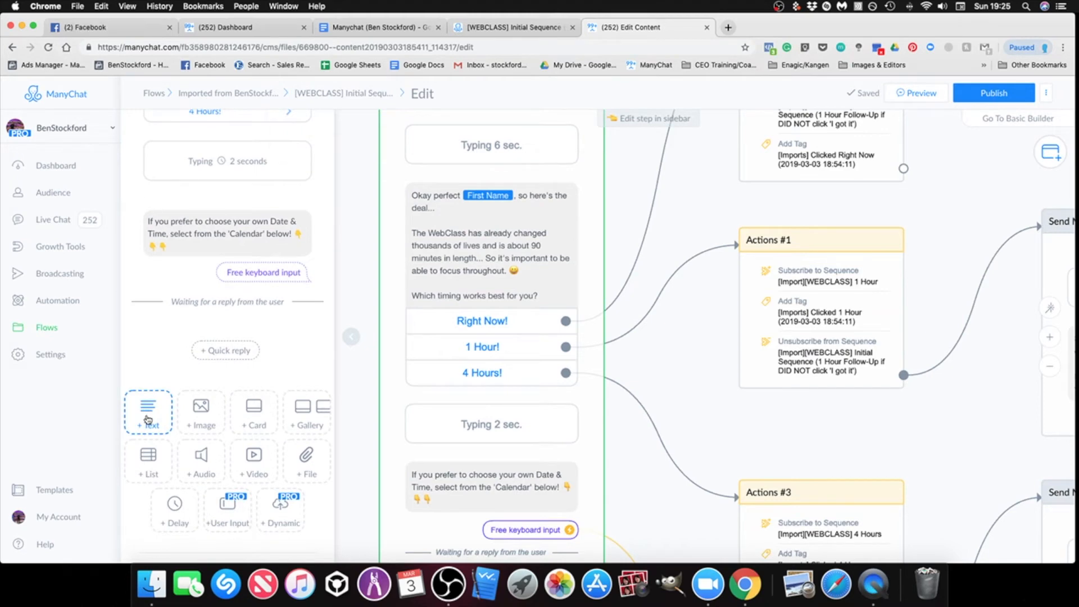
scroll(244, 315, up, 6)
scroll(245, 315, up, 3)
click(688, 387)
scroll(605, 381, down, 2)
scroll(314, 355, down, 2)
drag(312, 348, 279, 255)
drag(299, 416, 242, 332)
drag(315, 412, 254, 328)
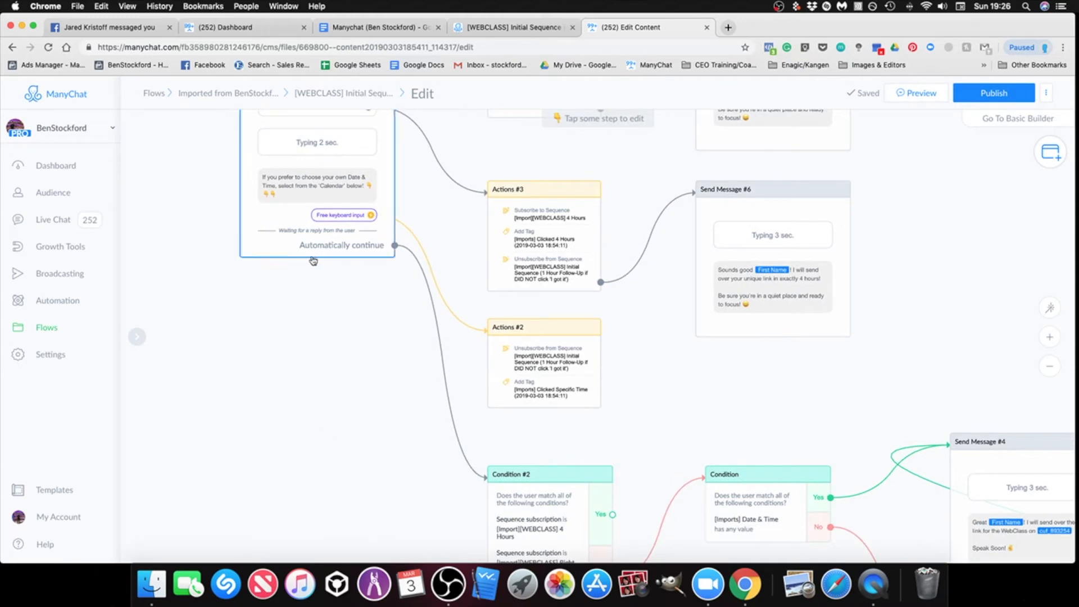
drag(364, 357, 320, 174)
drag(345, 326, 268, 271)
scroll(643, 392, down, 5)
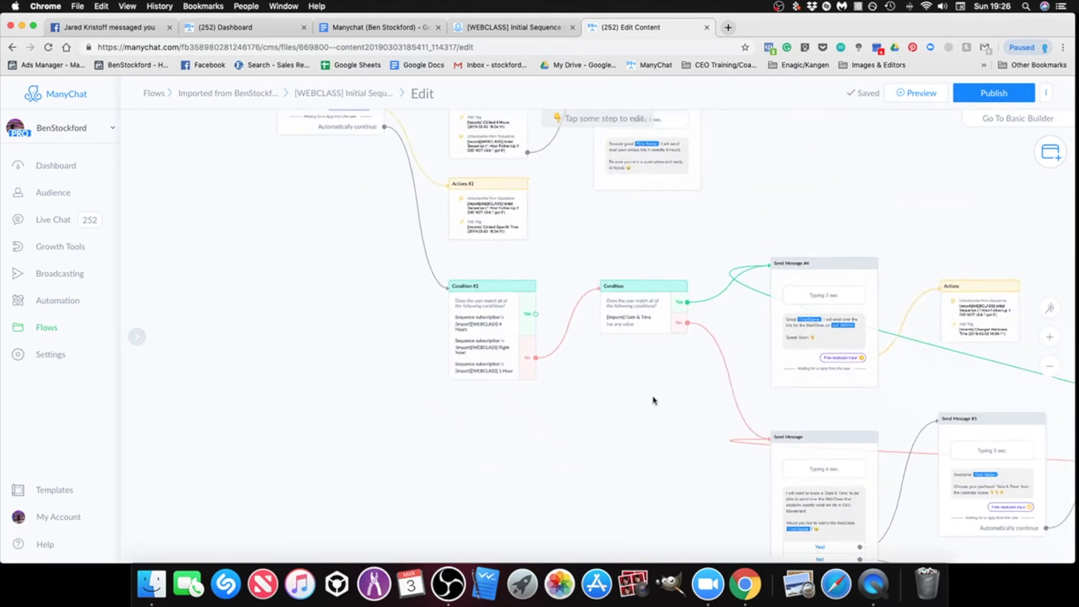
drag(716, 416, 477, 341)
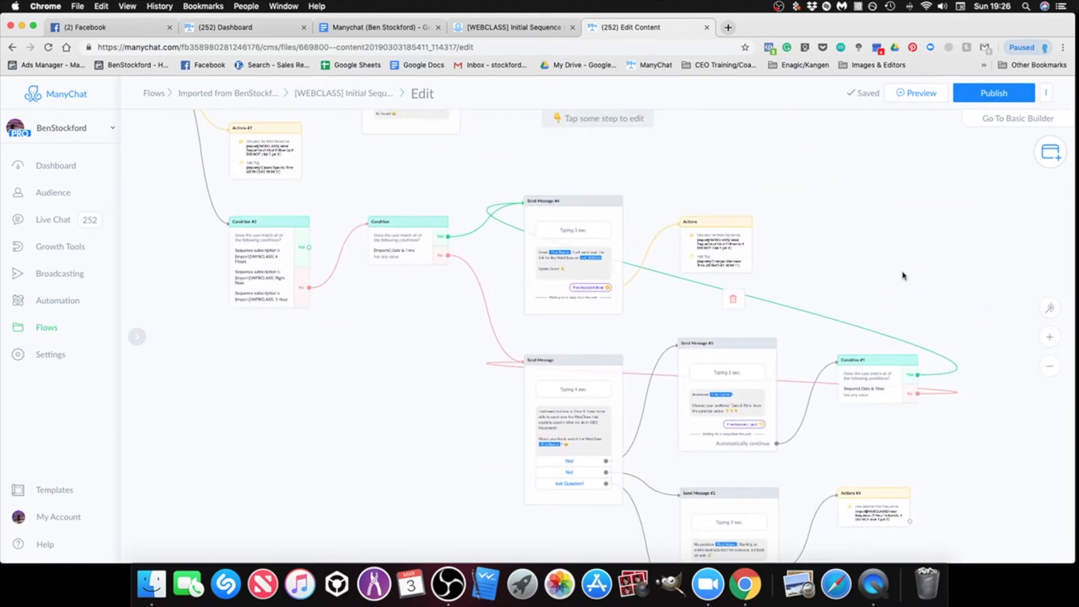
scroll(903, 275, down, 3)
drag(899, 387, 837, 345)
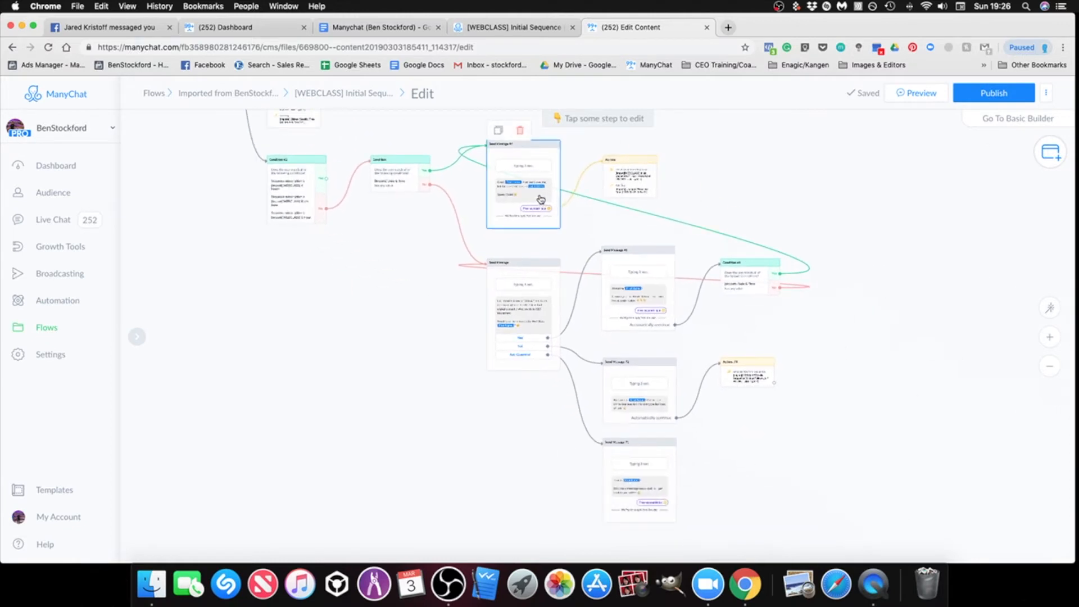
drag(392, 319, 422, 395)
drag(774, 256, 720, 190)
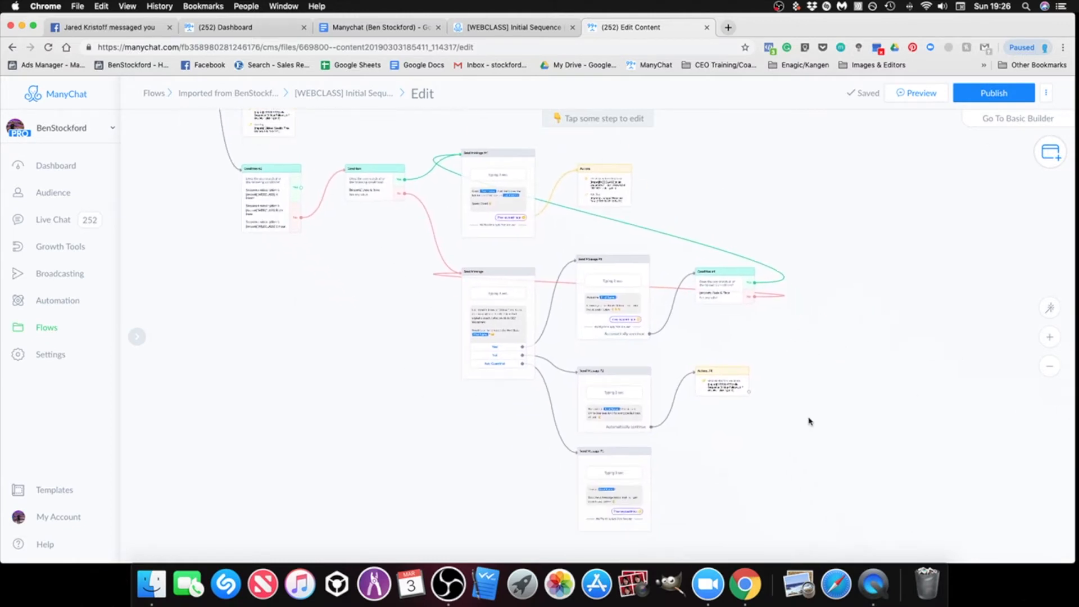
drag(810, 419, 787, 405)
drag(811, 346, 818, 370)
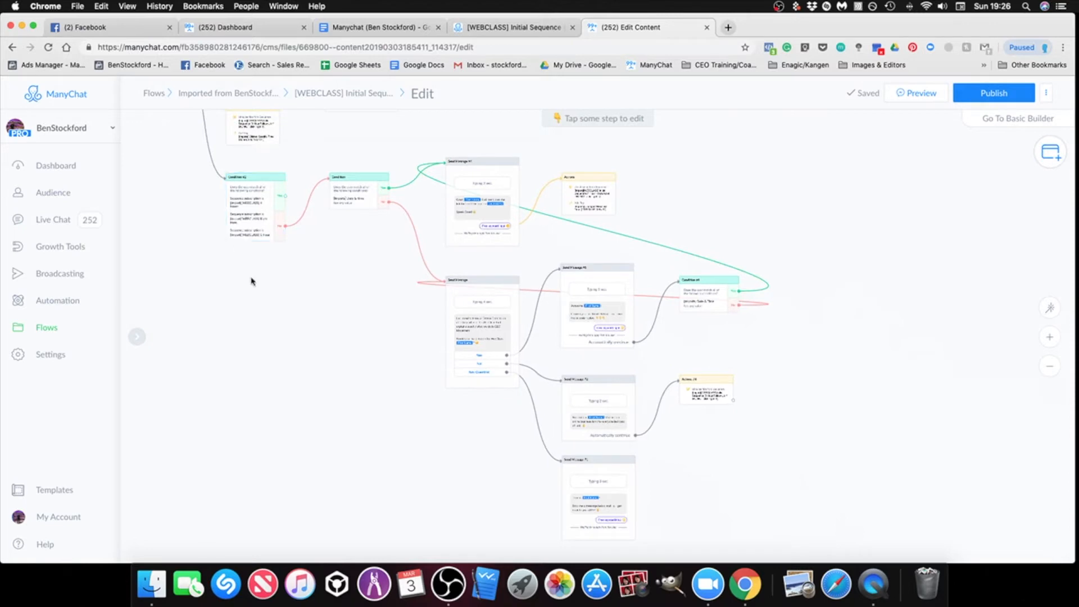
scroll(590, 315, up, 5)
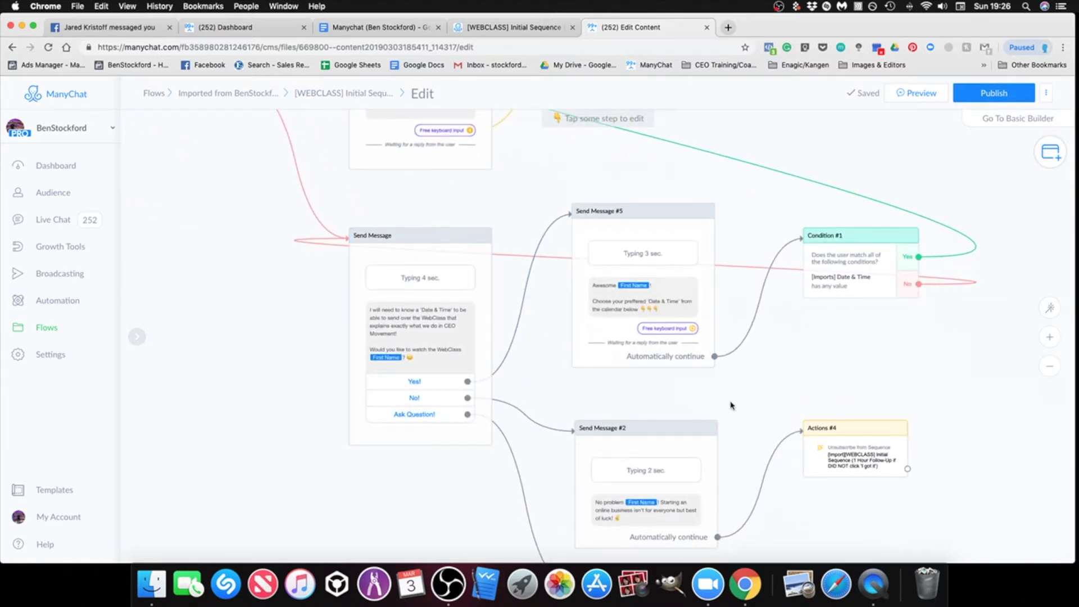
scroll(729, 401, down, 2)
scroll(804, 395, down, 2)
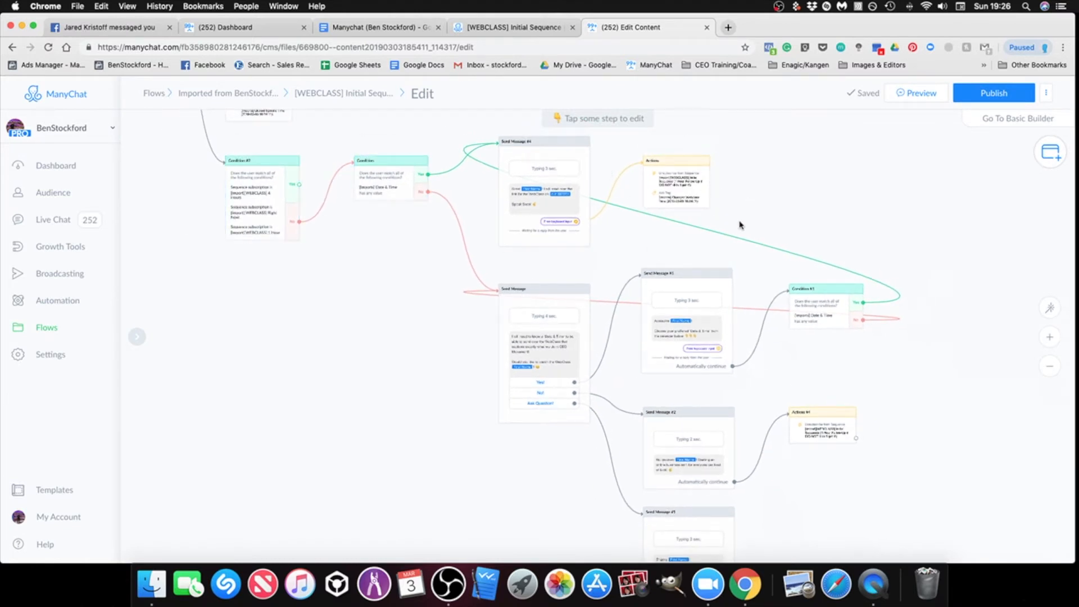
scroll(723, 361, up, 5)
scroll(722, 362, left, 5)
scroll(302, 325, up, 5)
scroll(302, 325, left, 4)
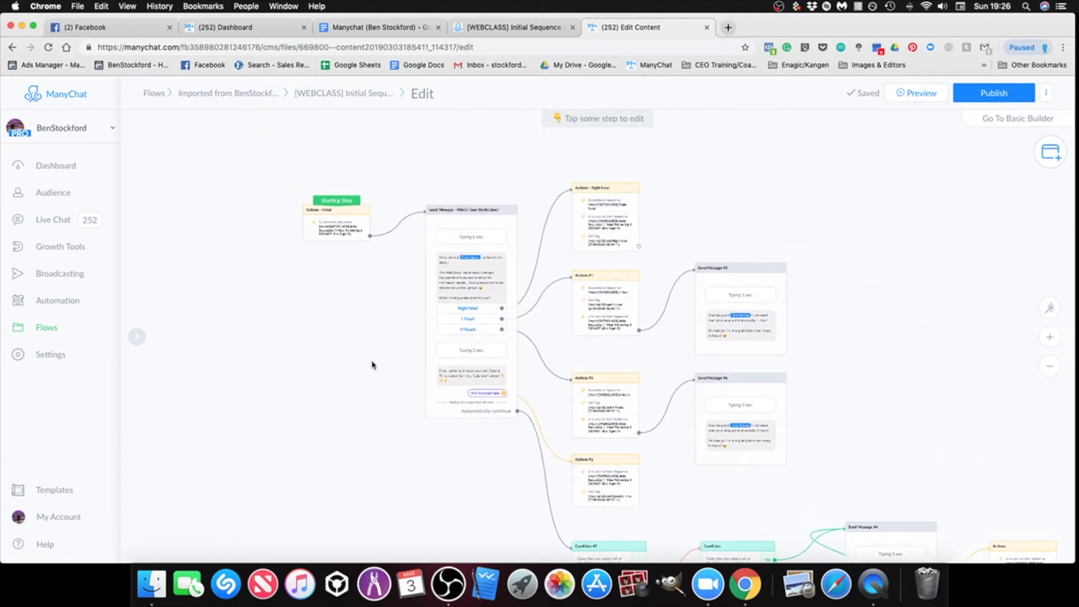
scroll(604, 298, up, 1)
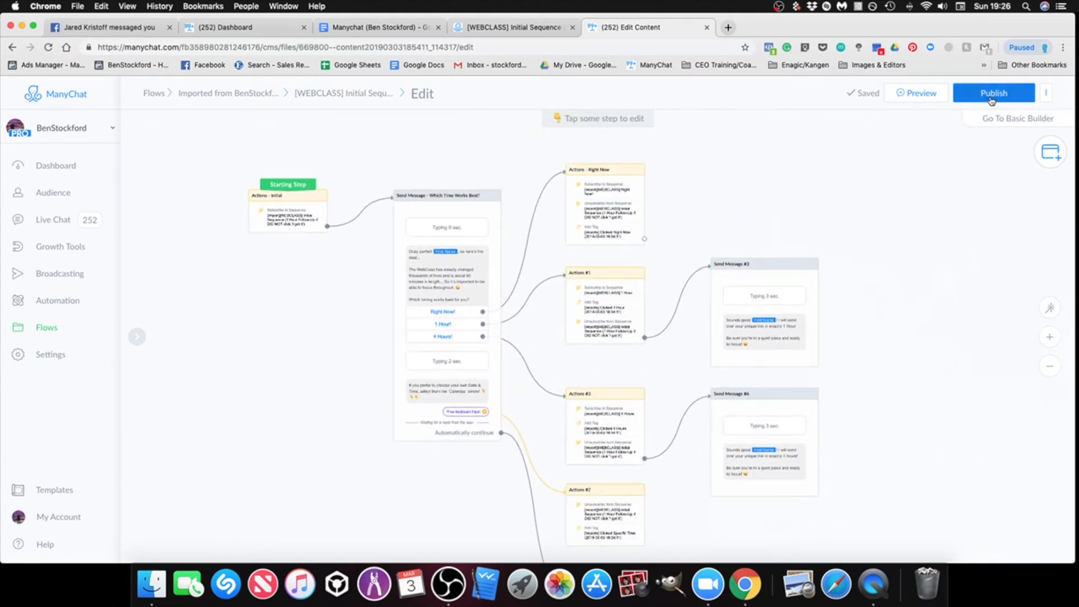
Try previewing the flow twice; both attempts fail with 'Wrong Question User Field type.'.
drag(957, 135, 920, 110)
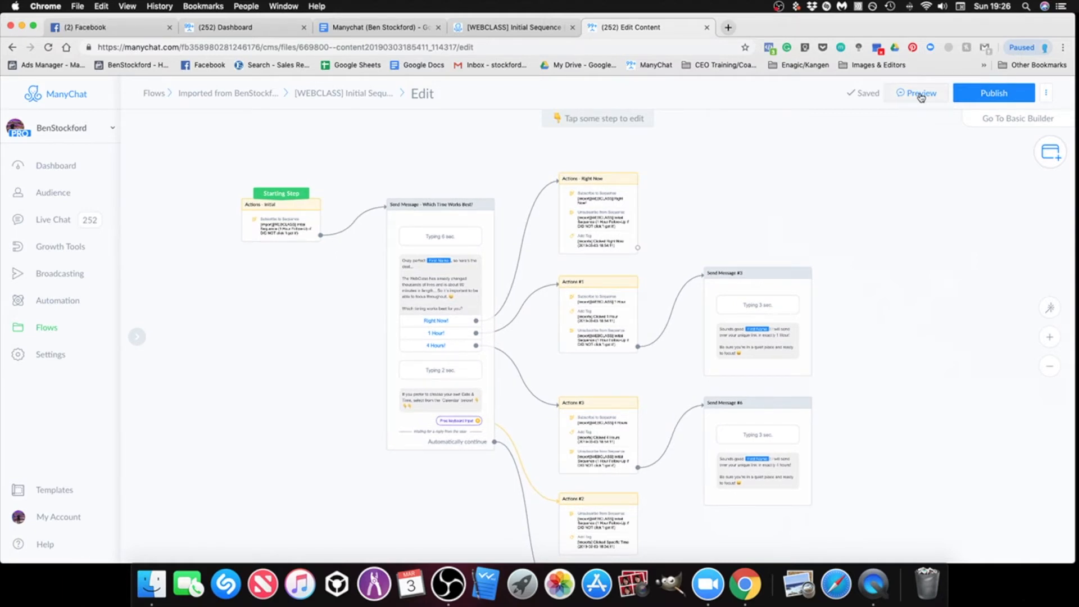
click(920, 95)
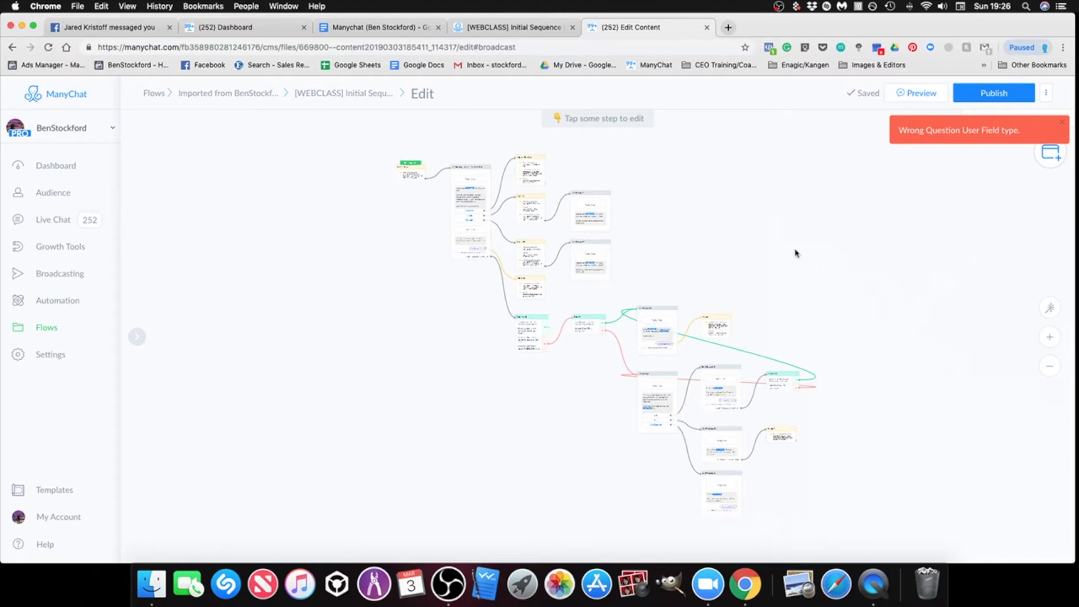
scroll(491, 217, up, 4)
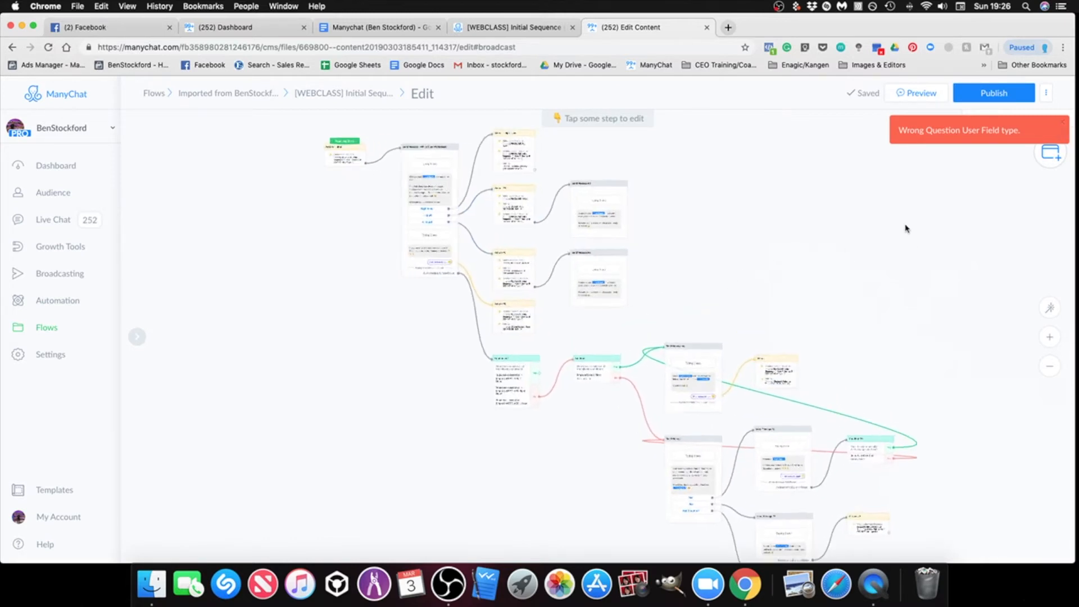
scroll(906, 228, up, 3)
drag(738, 232, 840, 259)
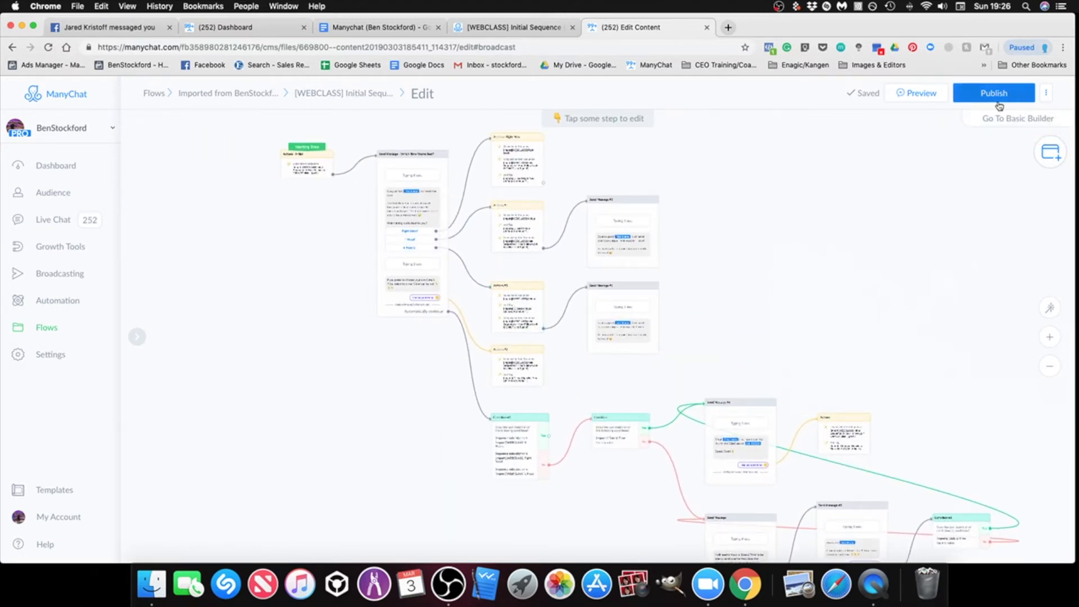
scroll(552, 296, up, 3)
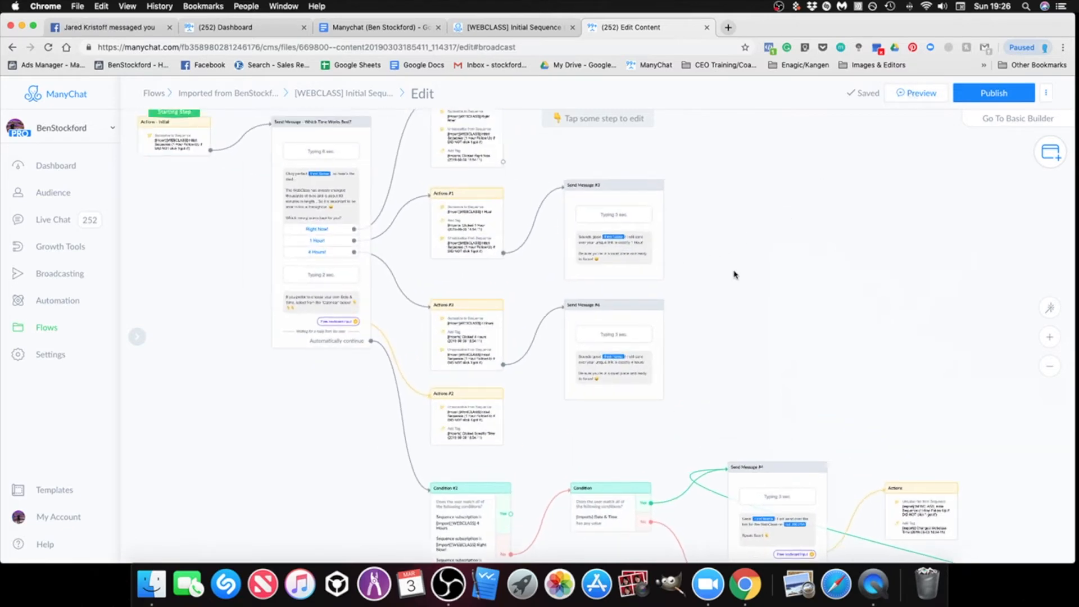
click(916, 93)
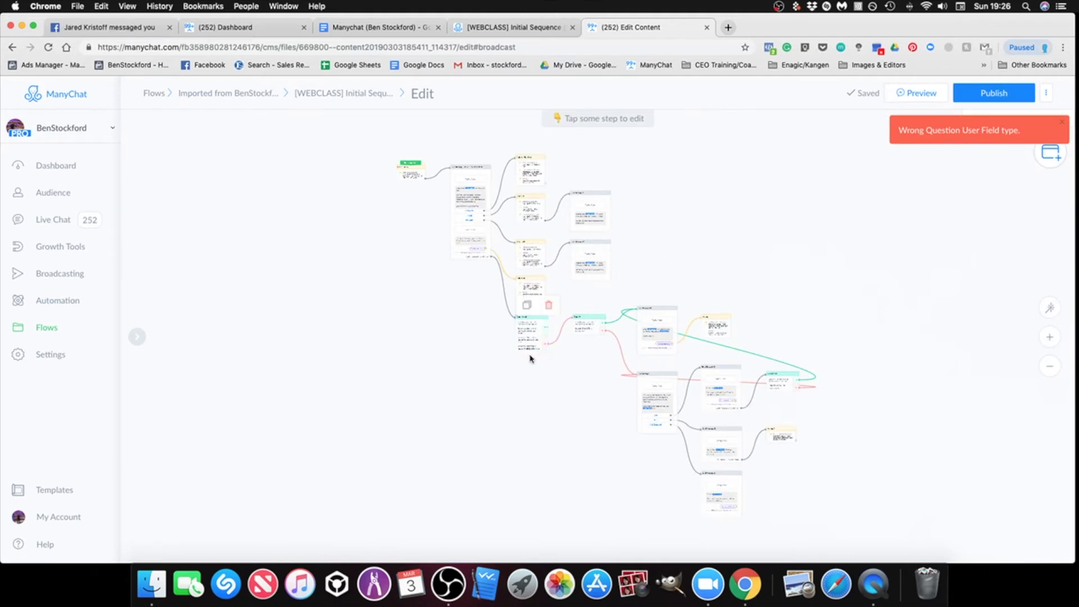
scroll(535, 354, up, 5)
scroll(534, 354, up, 2)
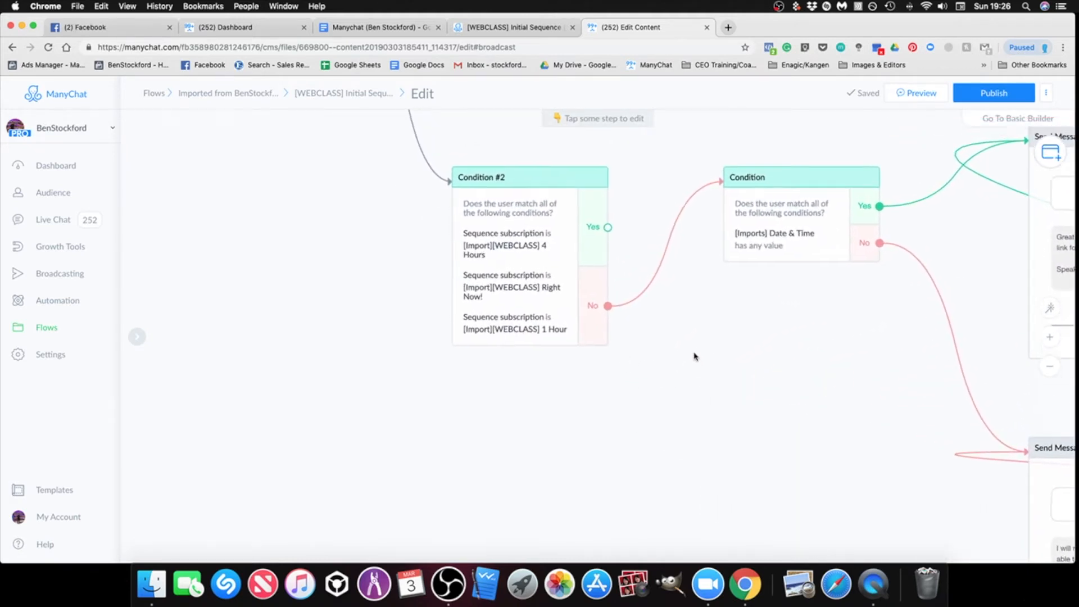
scroll(740, 340, down, 5)
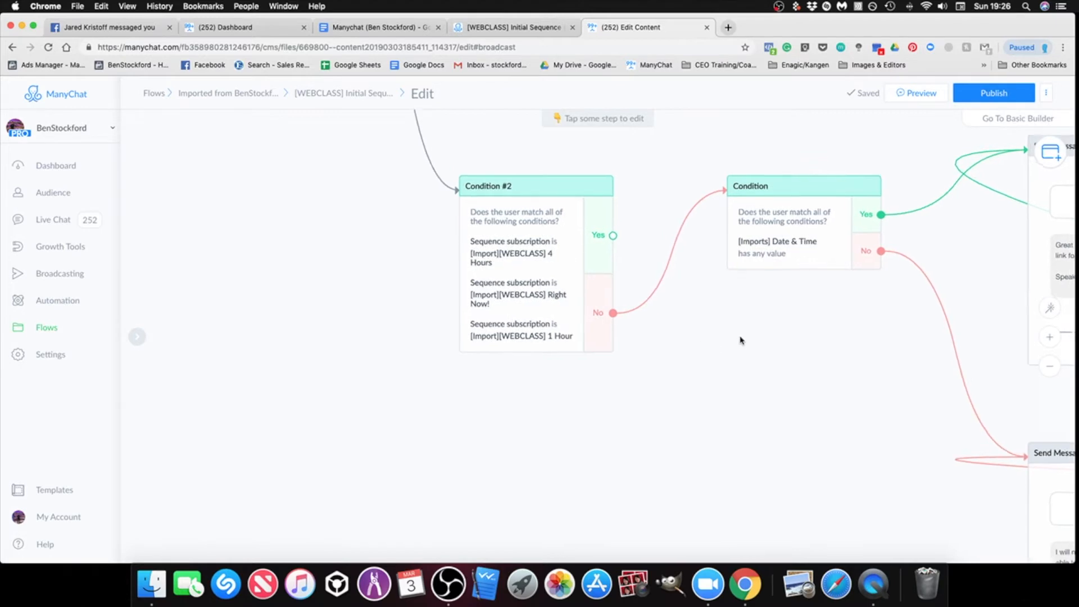
Check which custom field the Which Time Works Best? message's calendar reply saves to.
scroll(855, 417, up, 5)
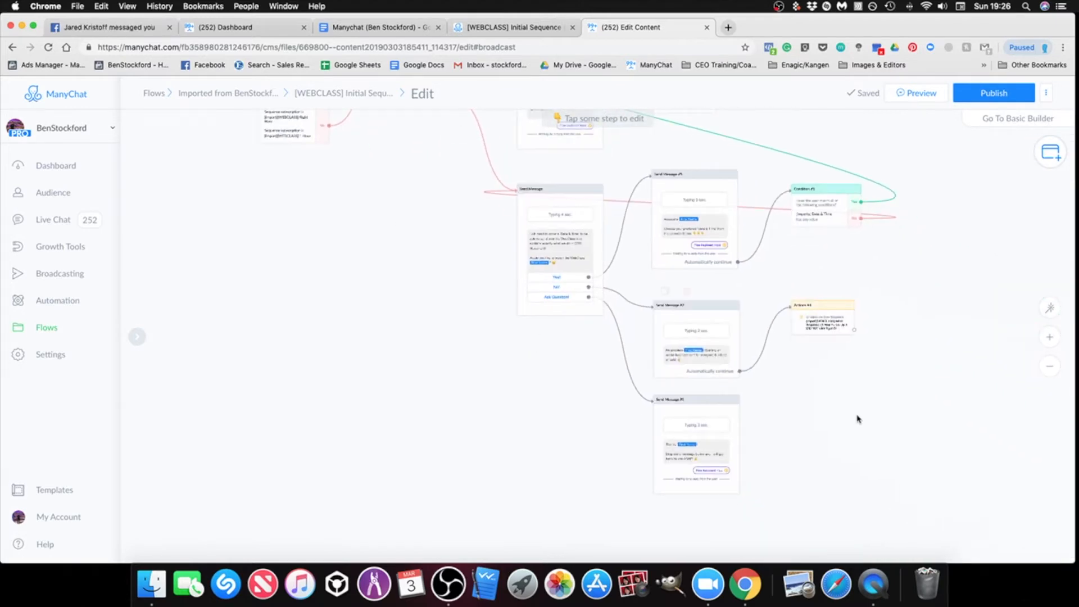
scroll(802, 496, up, 2)
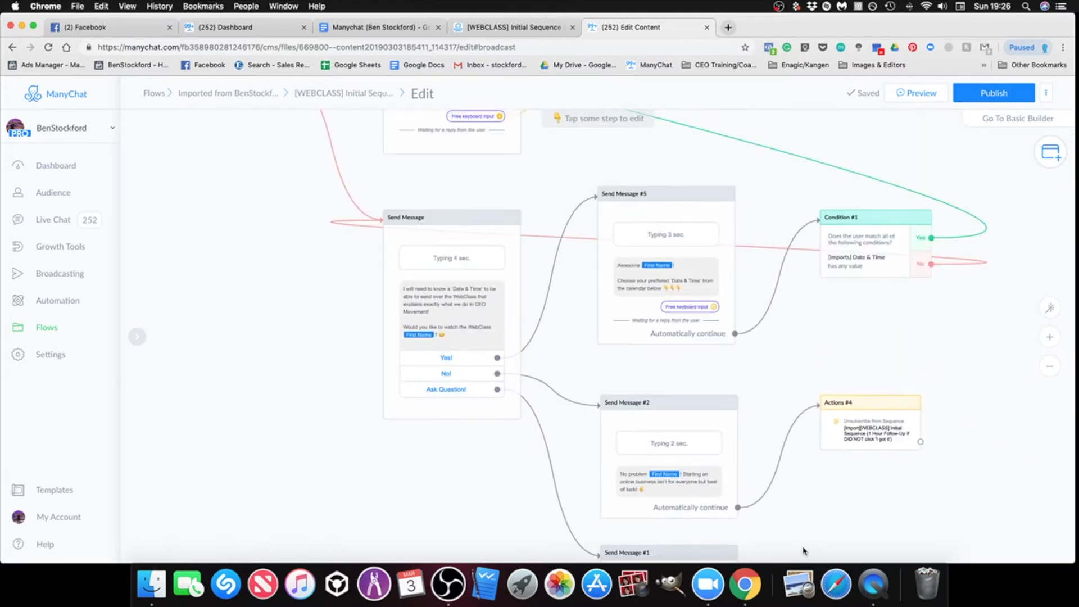
drag(354, 260, 747, 477)
drag(293, 219, 389, 458)
drag(326, 371, 410, 470)
drag(242, 270, 350, 368)
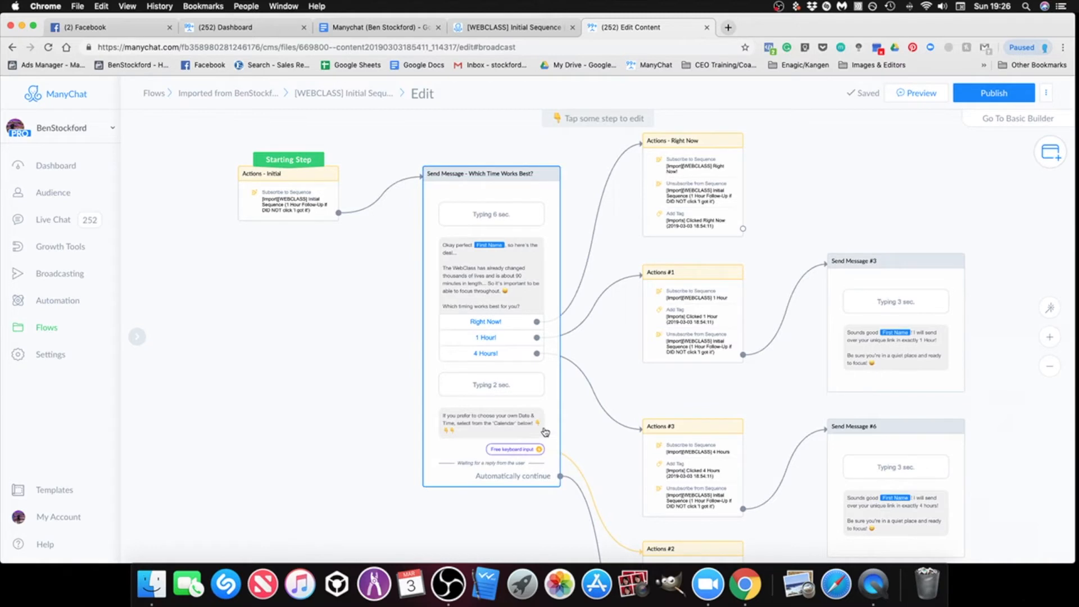
click(552, 409)
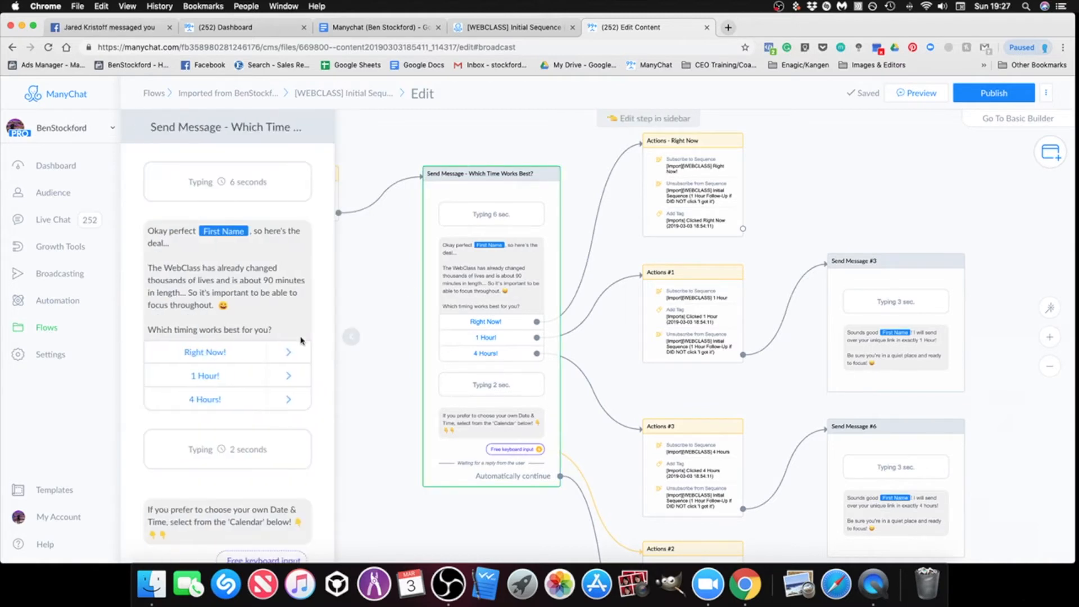
scroll(231, 376, down, 5)
scroll(231, 376, up, 2)
click(250, 281)
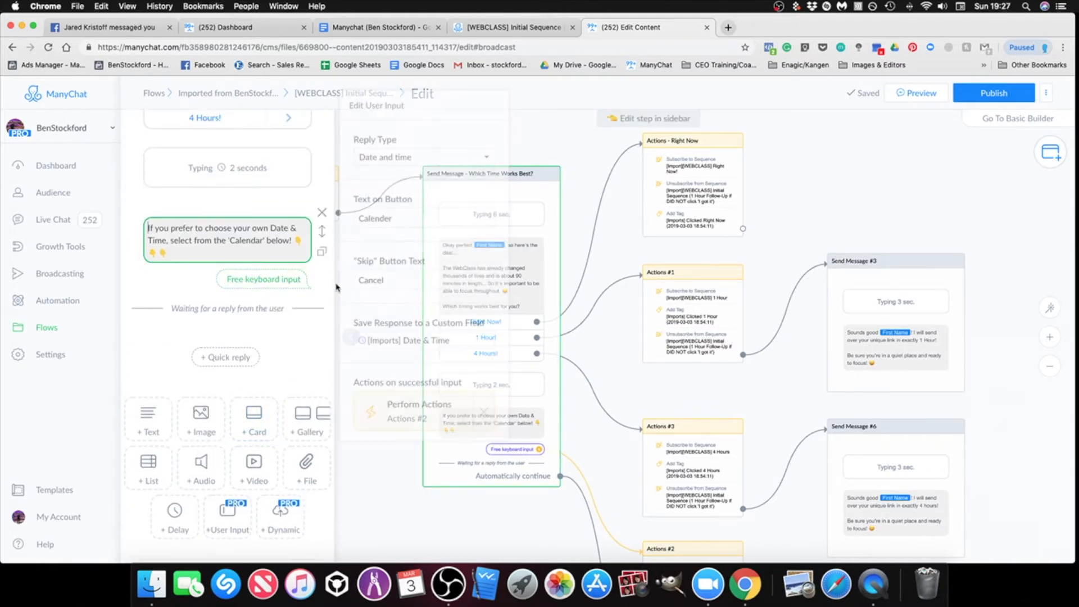
click(627, 362)
Inspect the Date & Time condition, then open Send Message #4's user-input settings.
scroll(635, 481, down, 10)
scroll(635, 482, right, 8)
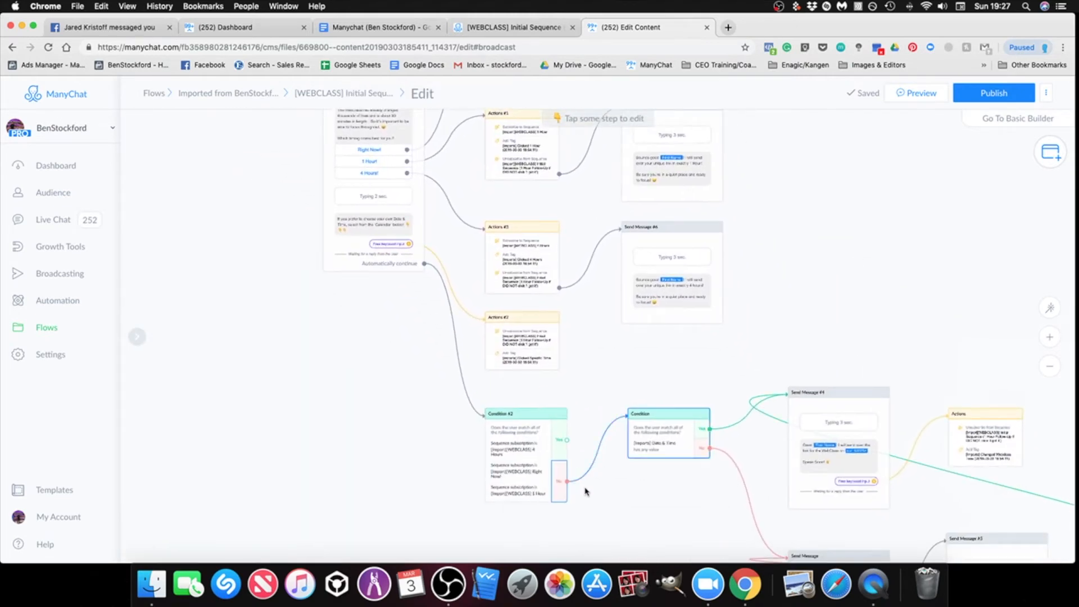
click(635, 360)
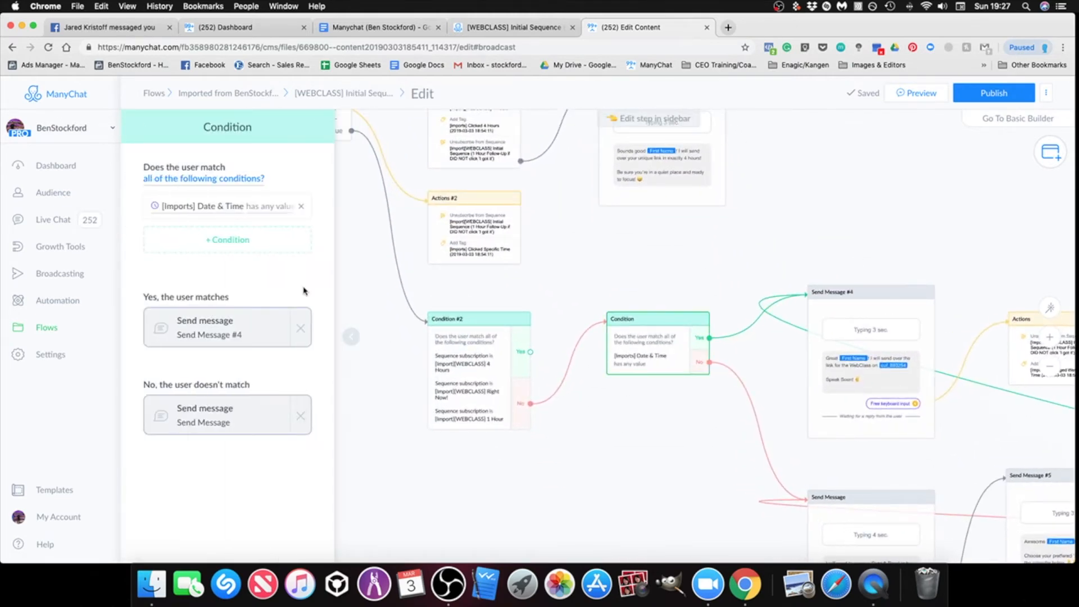
click(414, 251)
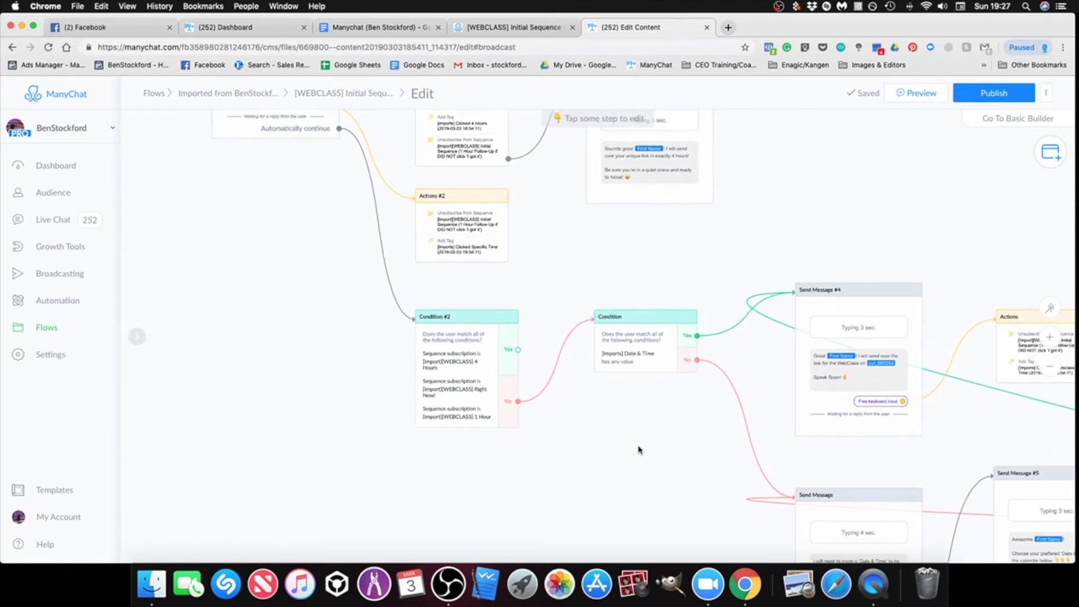
scroll(624, 449, right, 5)
click(588, 386)
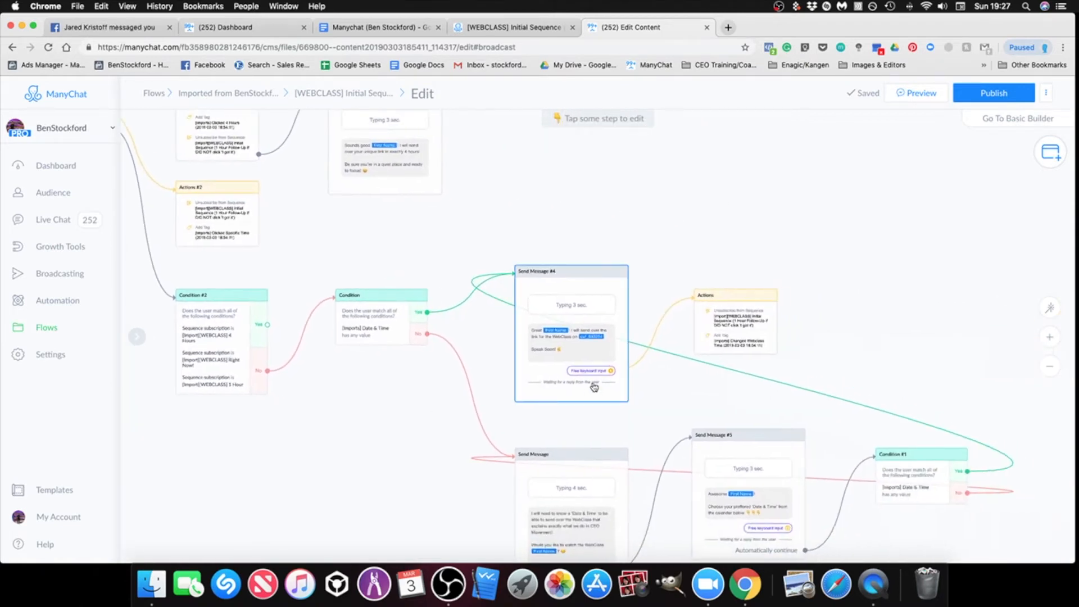
click(583, 370)
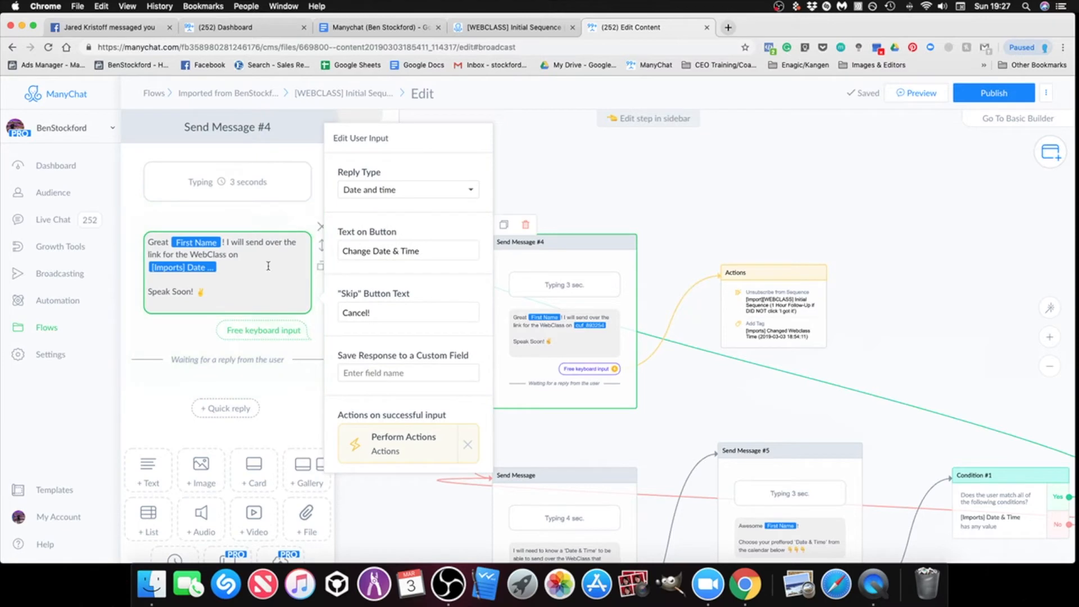
Set Send Message #4's Save Response to a Custom Field option to [Imports] Date & Time.
click(554, 425)
scroll(631, 376, down, 5)
click(626, 342)
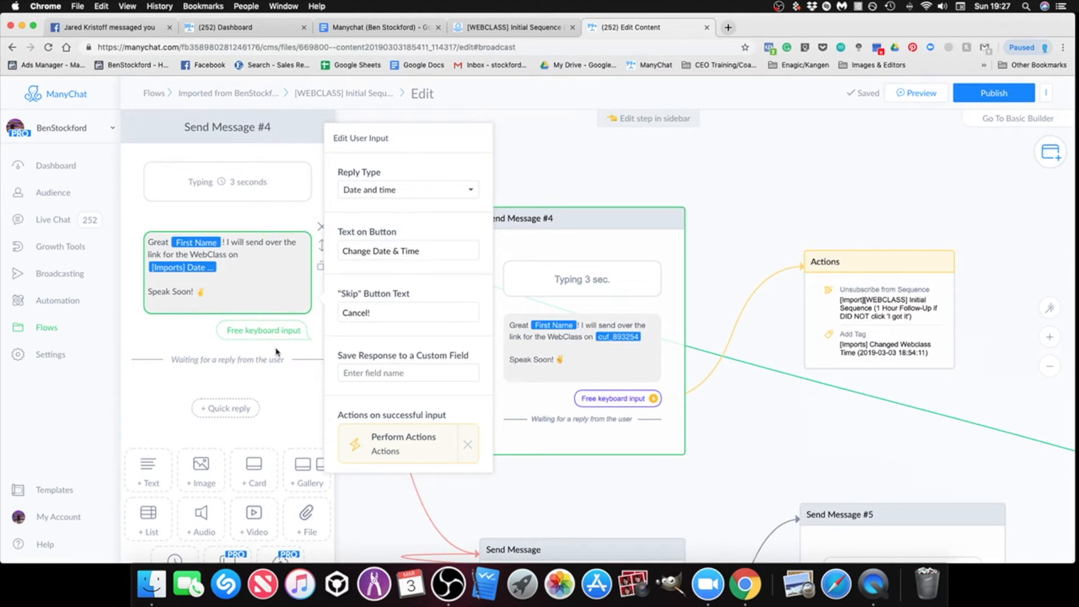
click(388, 372)
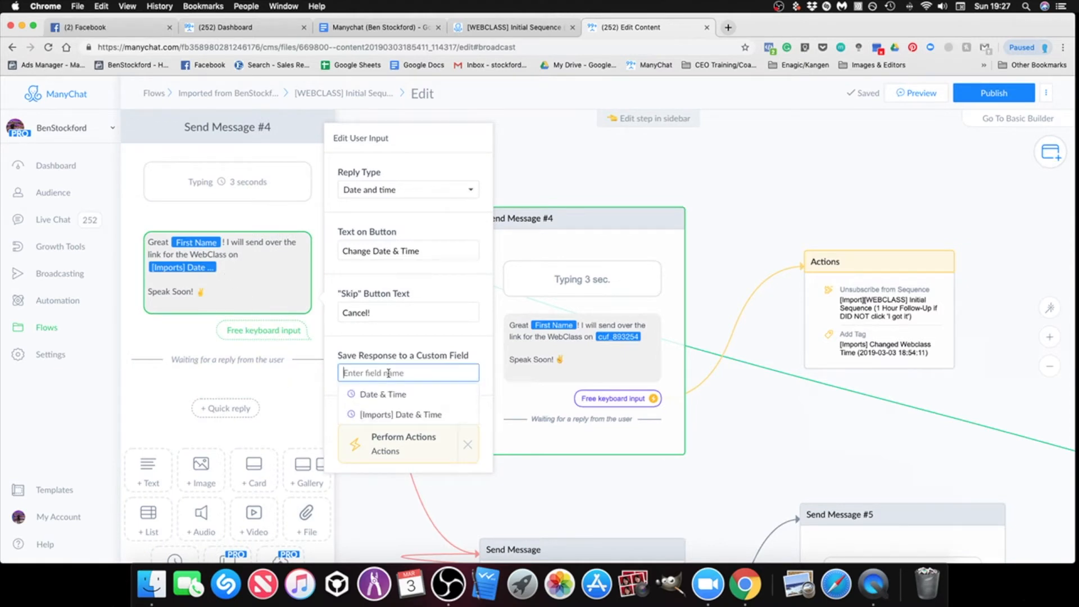
click(403, 416)
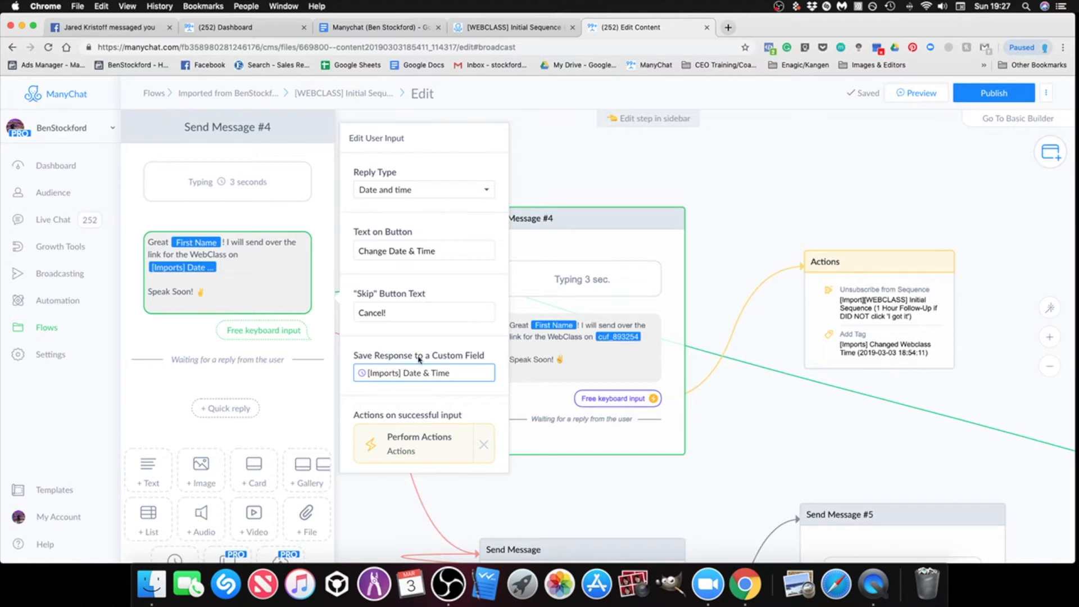
click(750, 448)
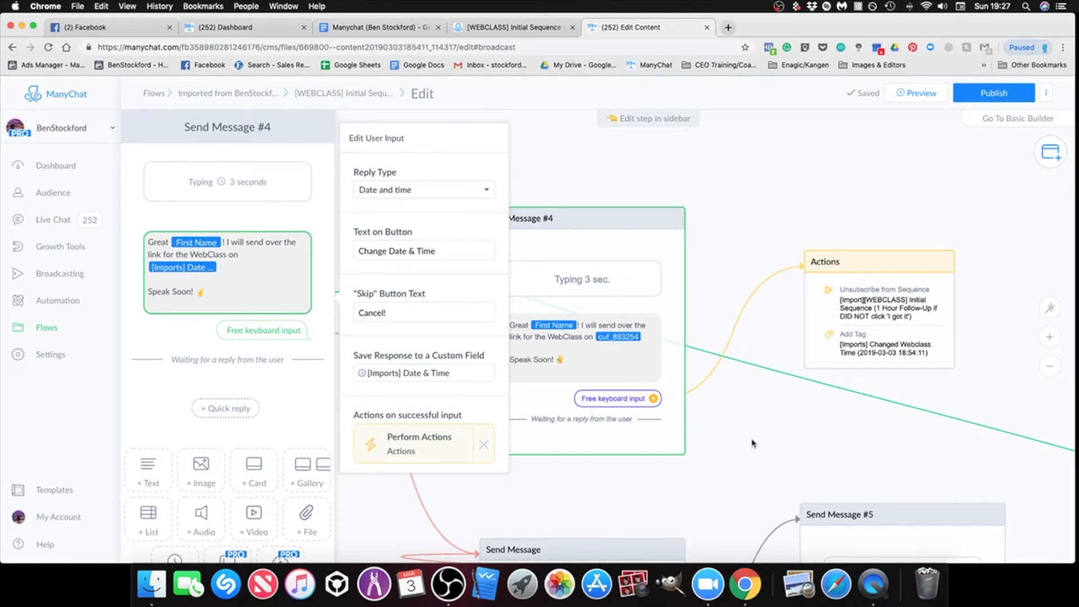
scroll(751, 448, down, 5)
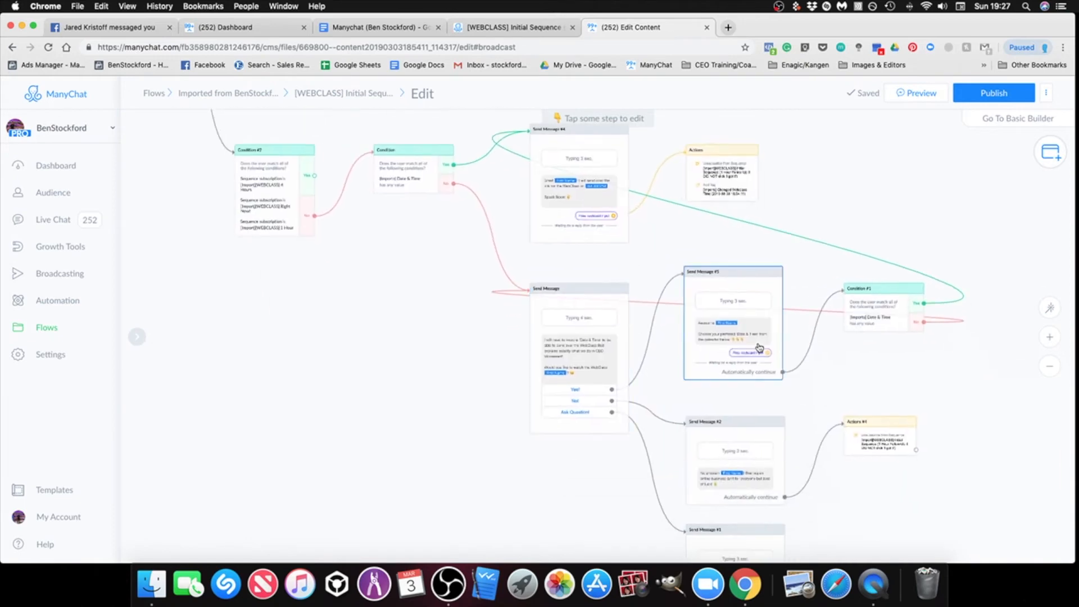
scroll(821, 374, up, 5)
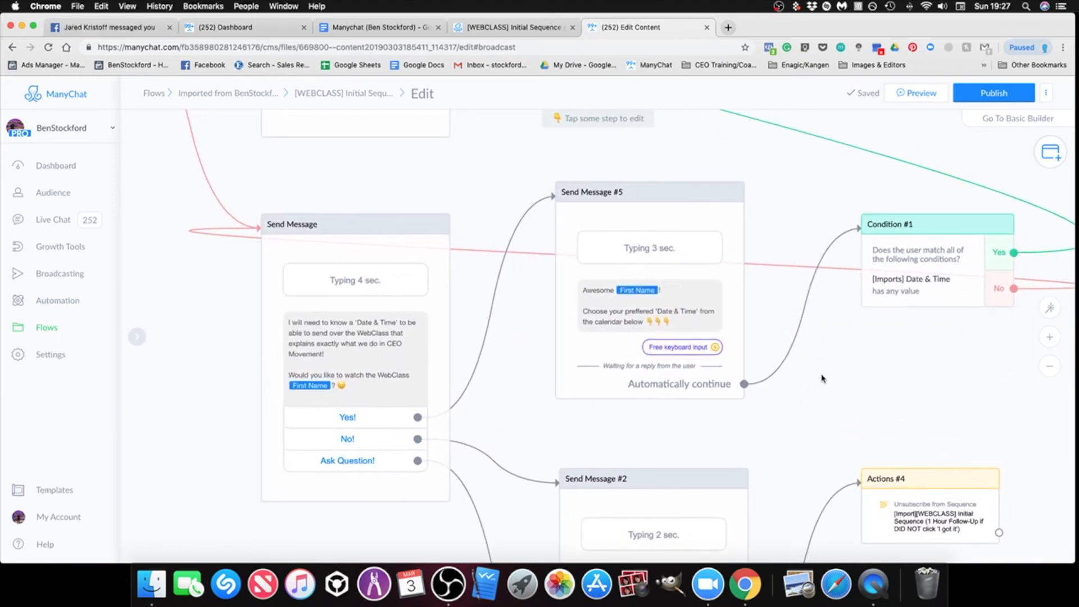
Set Send Message #5's free keyboard input to save its response to [Imports] Date & Time.
drag(823, 404, 814, 418)
drag(874, 438, 842, 479)
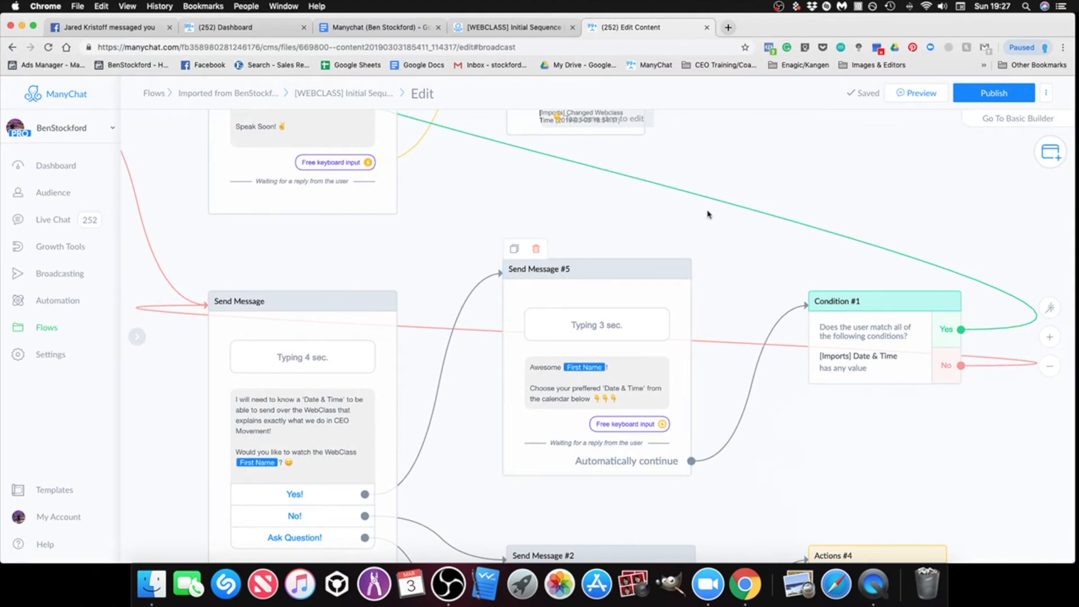
drag(632, 431, 637, 469)
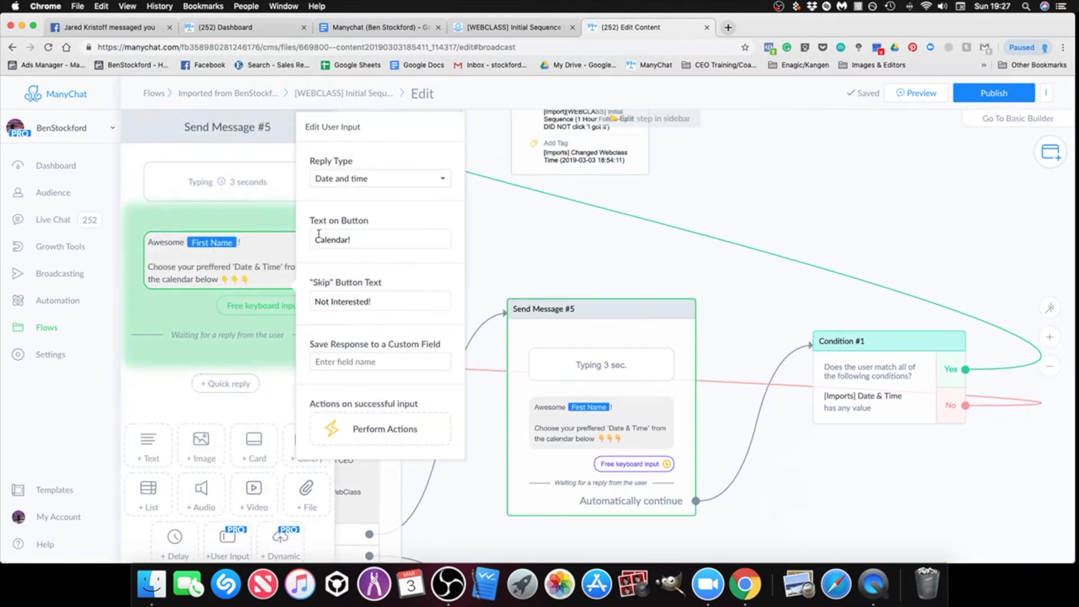
click(344, 363)
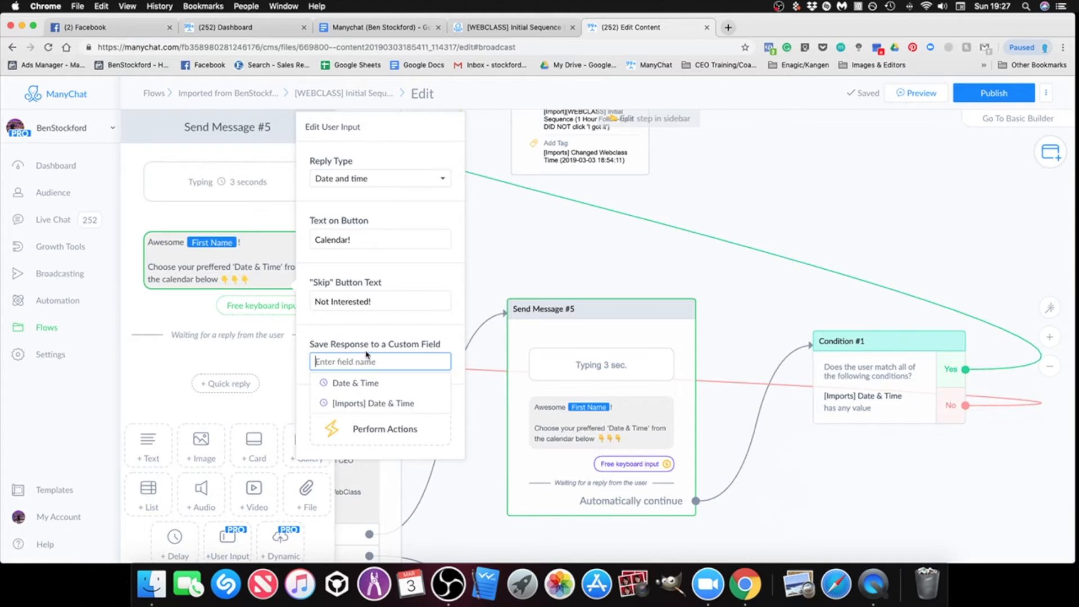
click(375, 405)
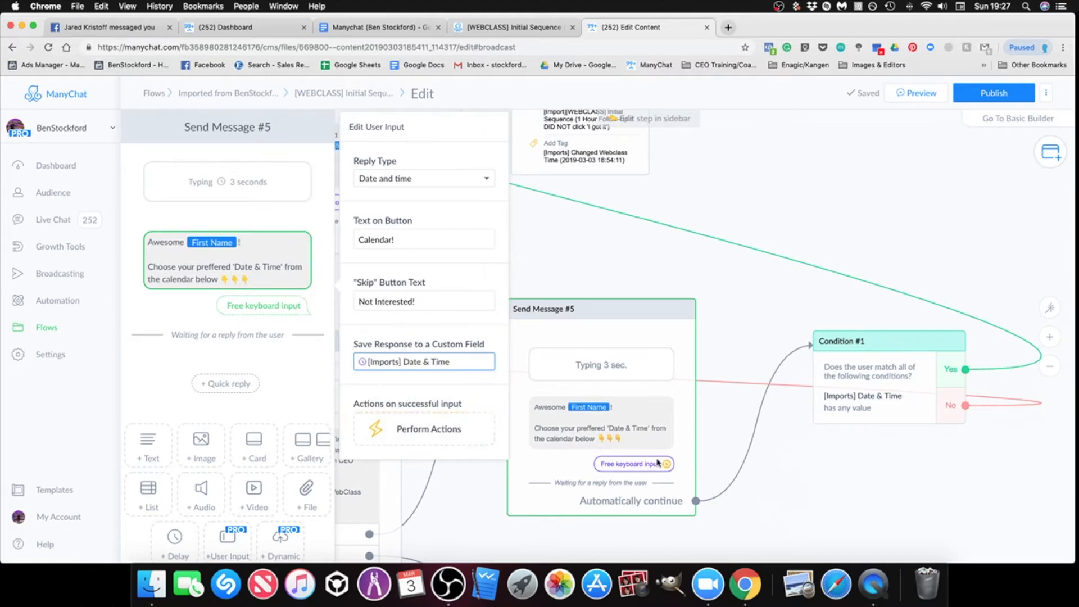
click(855, 479)
scroll(853, 483, down, 3)
drag(854, 484, 761, 324)
scroll(759, 340, down, 1)
scroll(770, 354, down, 2)
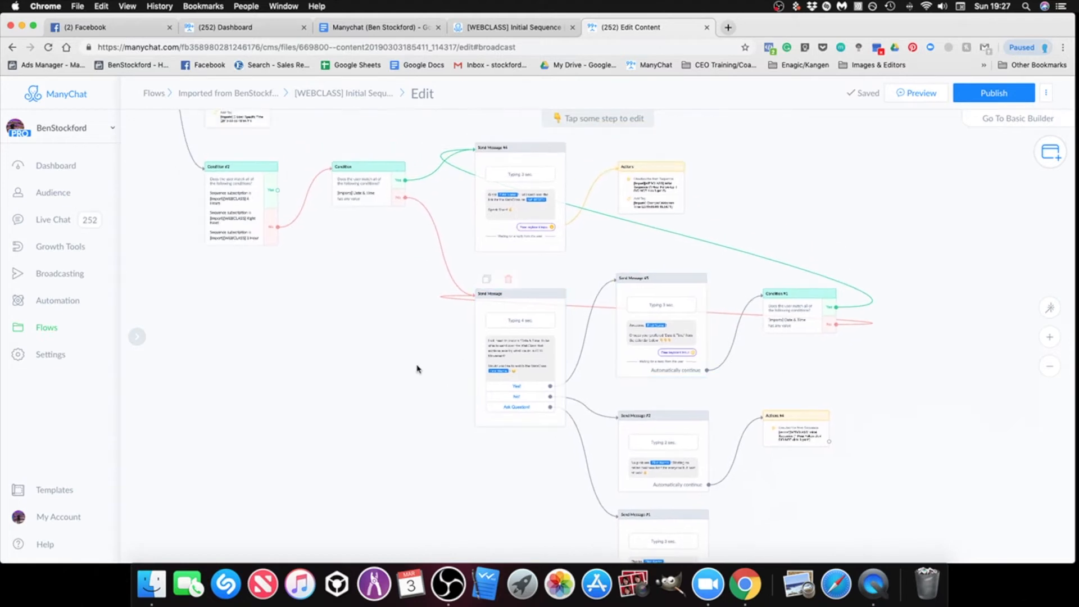
Send a preview of the flow to your own Messenger chat and check it in Facebook.
drag(375, 360, 349, 261)
scroll(361, 282, up, 2)
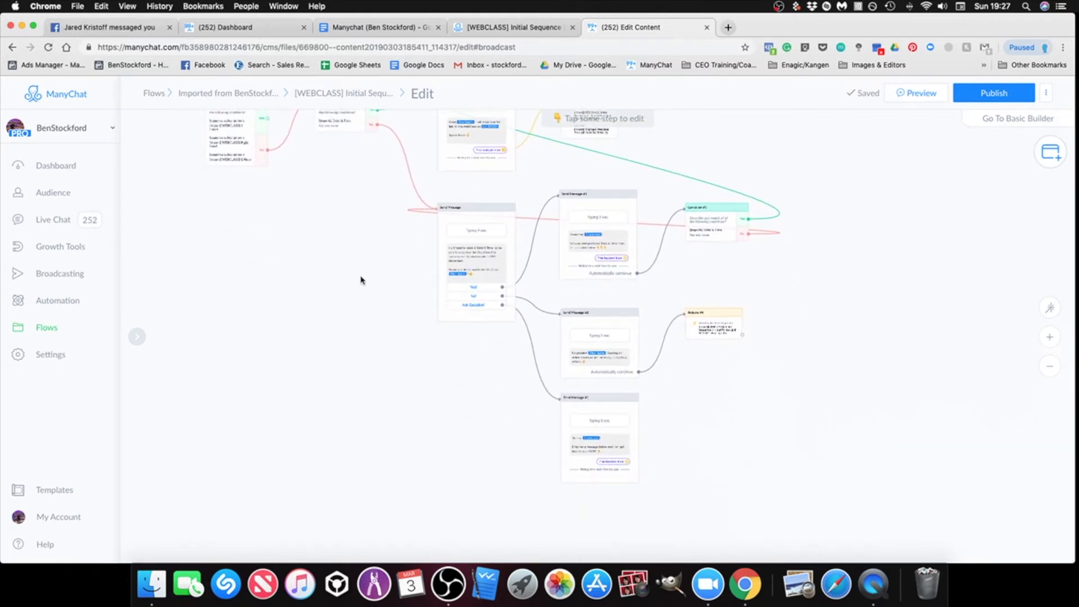
scroll(663, 444, up, 3)
scroll(677, 431, down, 6)
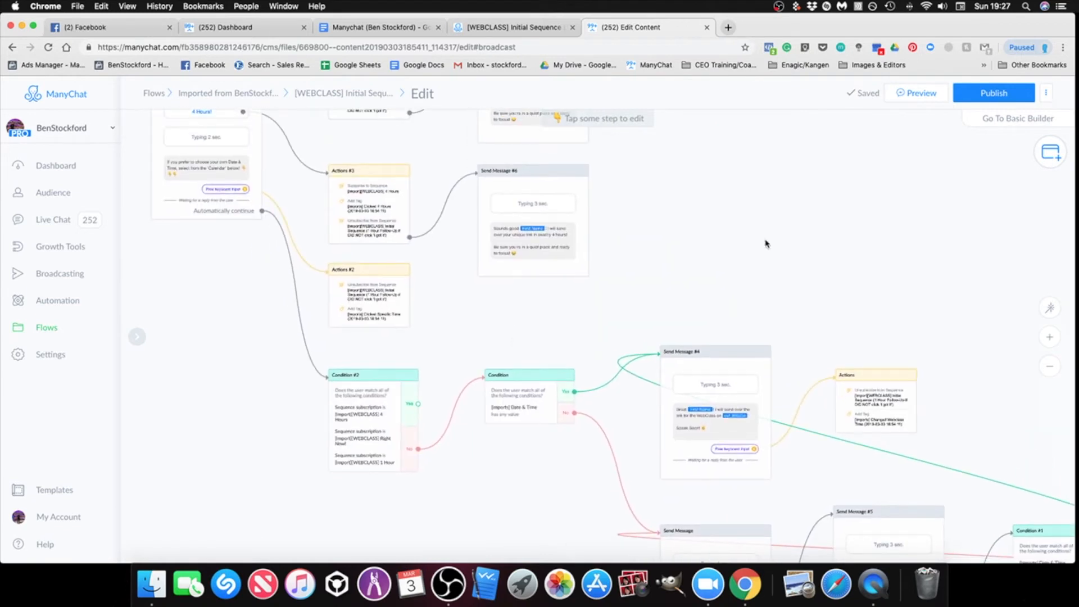
click(920, 96)
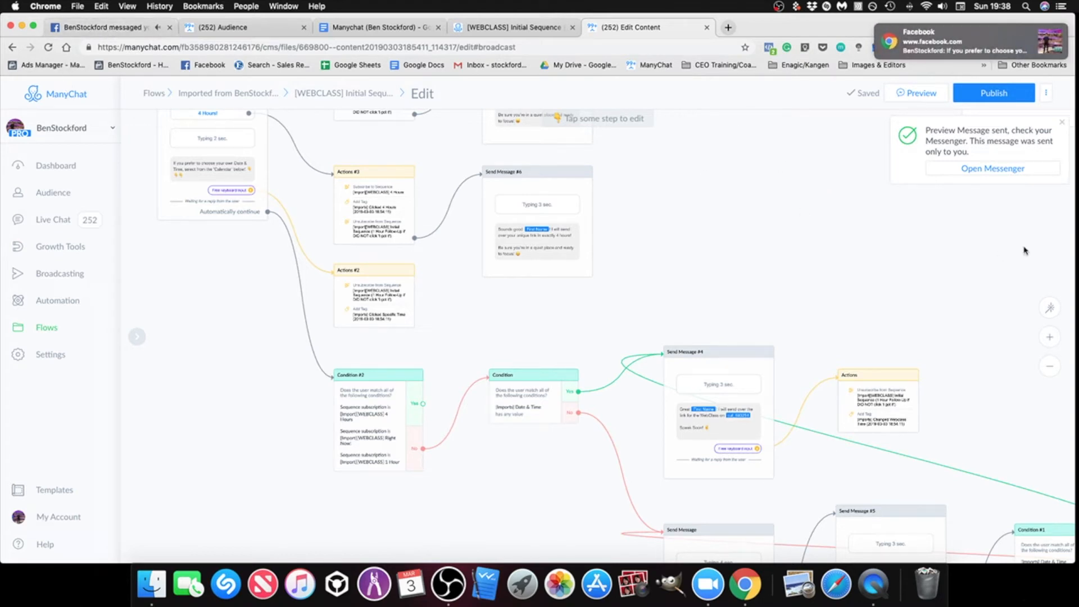
click(126, 27)
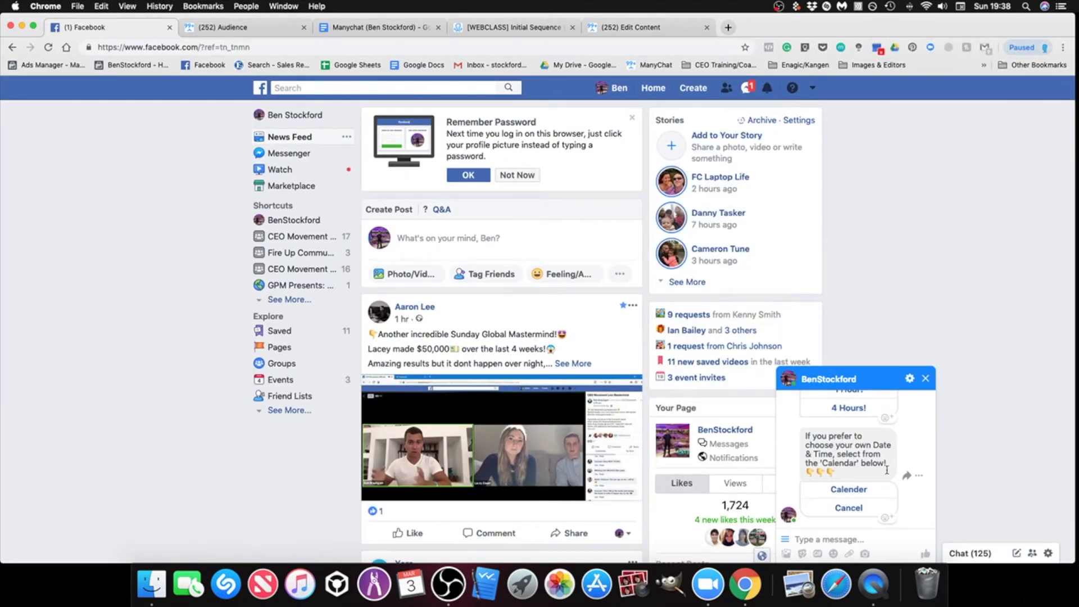
Review the bot's date-and-time choices in the Messenger test chat, then bring up ManyChat's Audience list.
scroll(892, 470, up, 5)
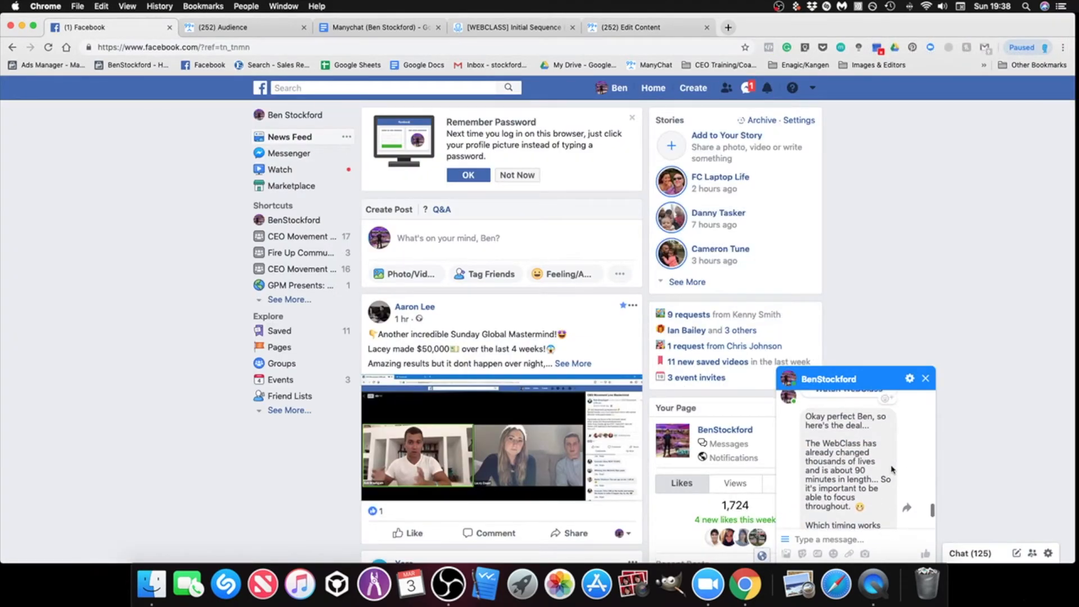
scroll(891, 470, up, 2)
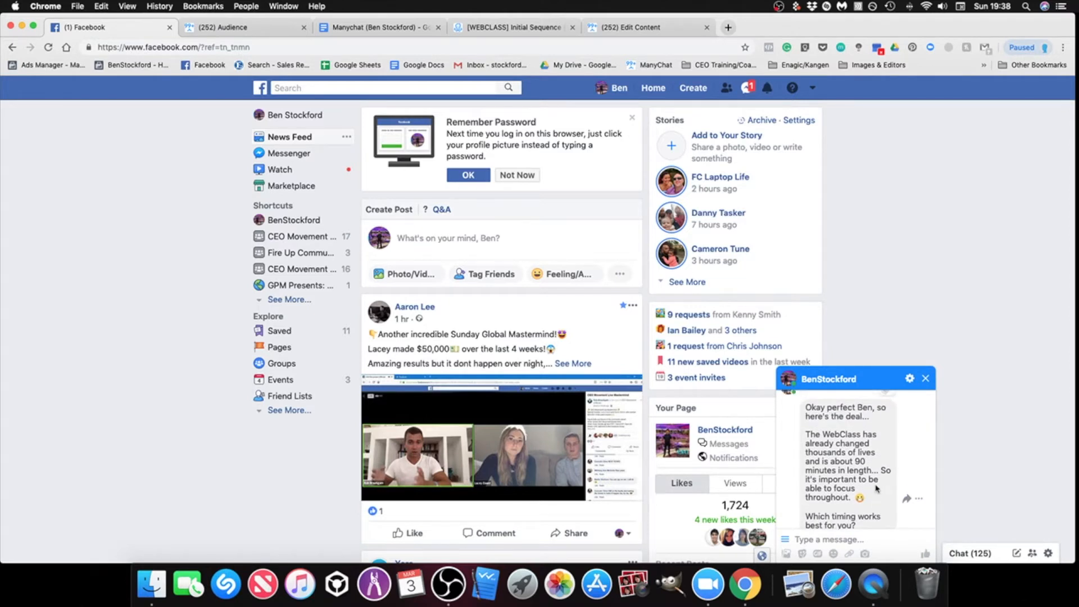
scroll(877, 487, down, 7)
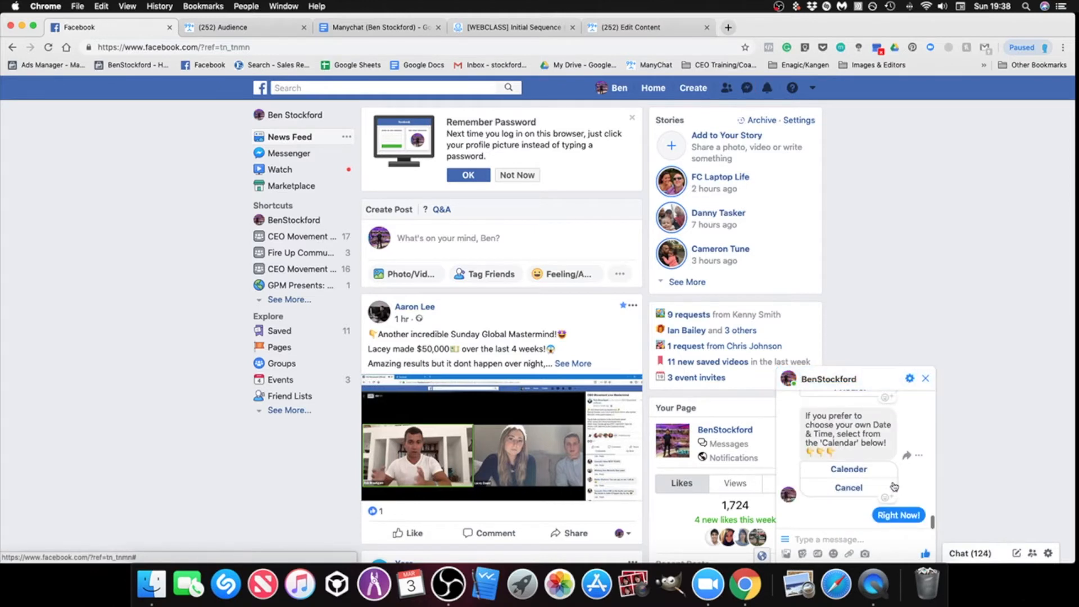
scroll(879, 473, up, 2)
scroll(877, 468, down, 2)
scroll(875, 463, up, 2)
scroll(875, 463, down, 2)
scroll(873, 462, up, 2)
scroll(860, 453, down, 2)
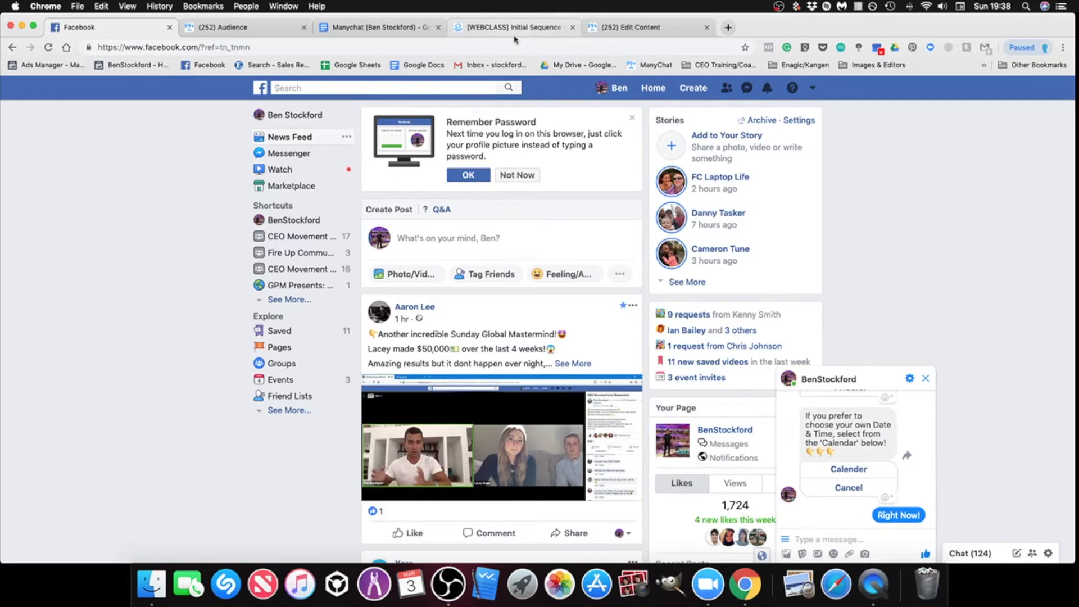
click(230, 26)
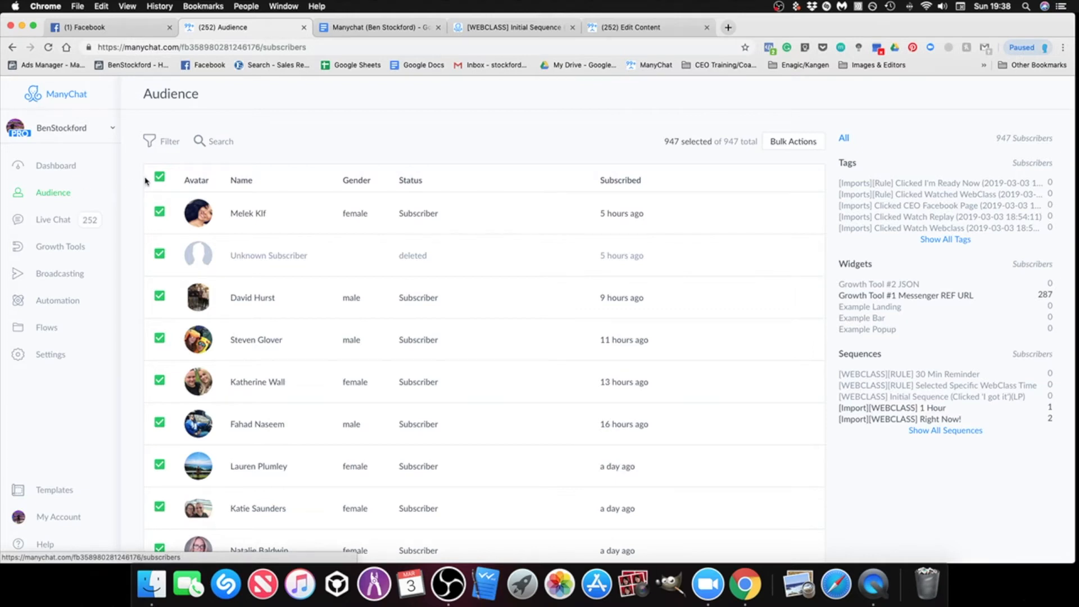
Reload the Audience list and search it for the test subscriber by name.
click(55, 167)
click(56, 194)
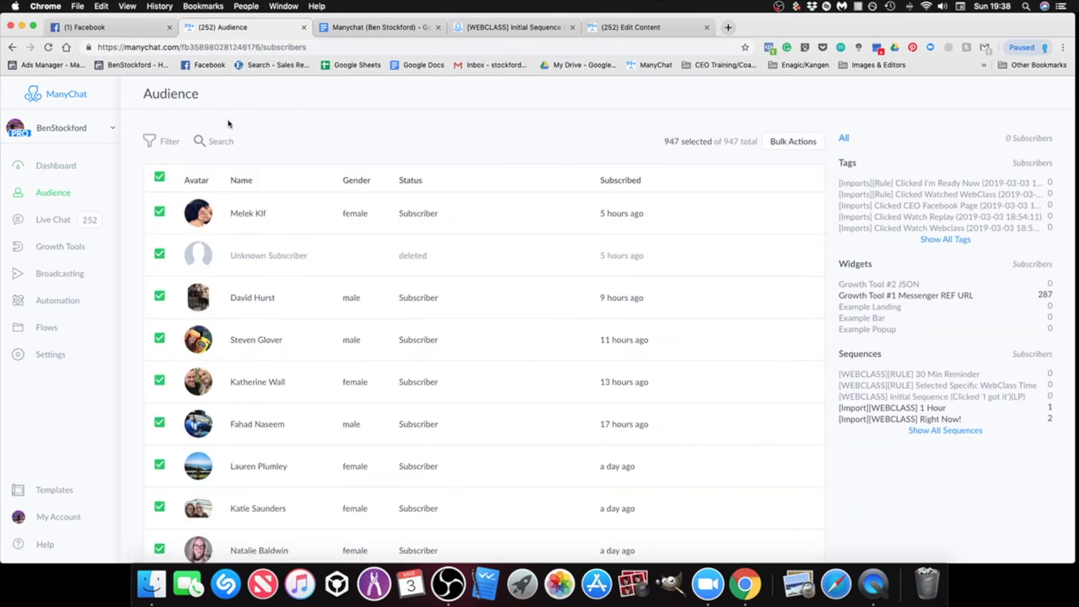
click(54, 167)
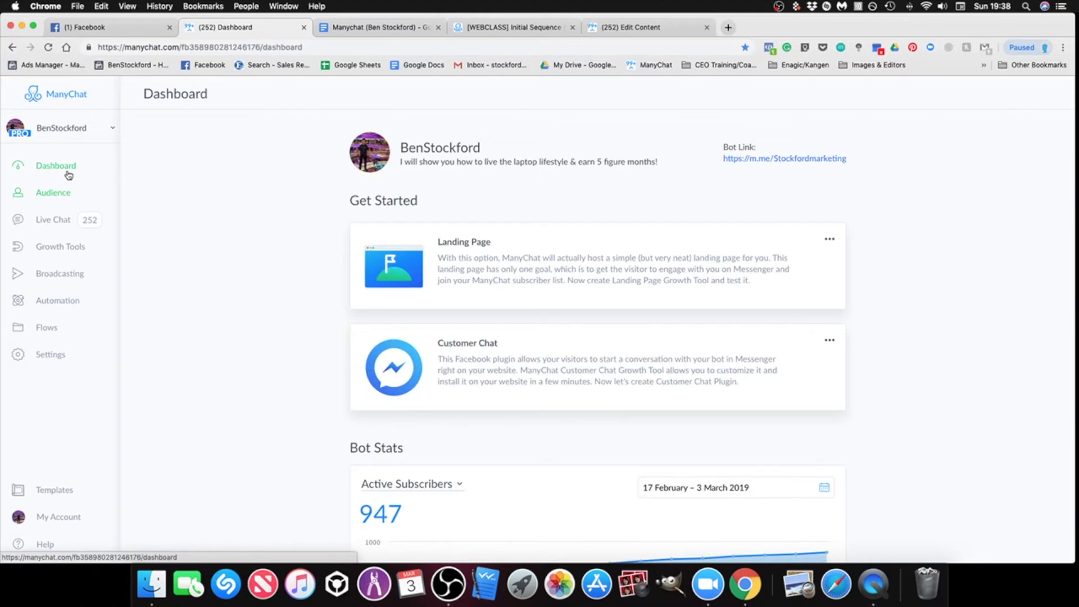
click(59, 193)
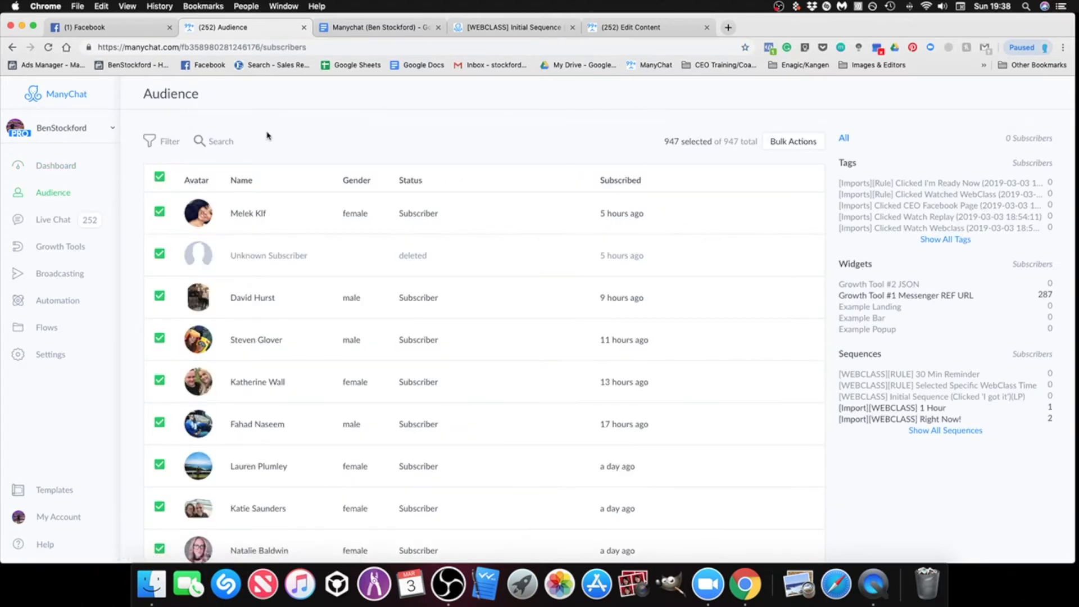
click(216, 142)
text(ben stockford)
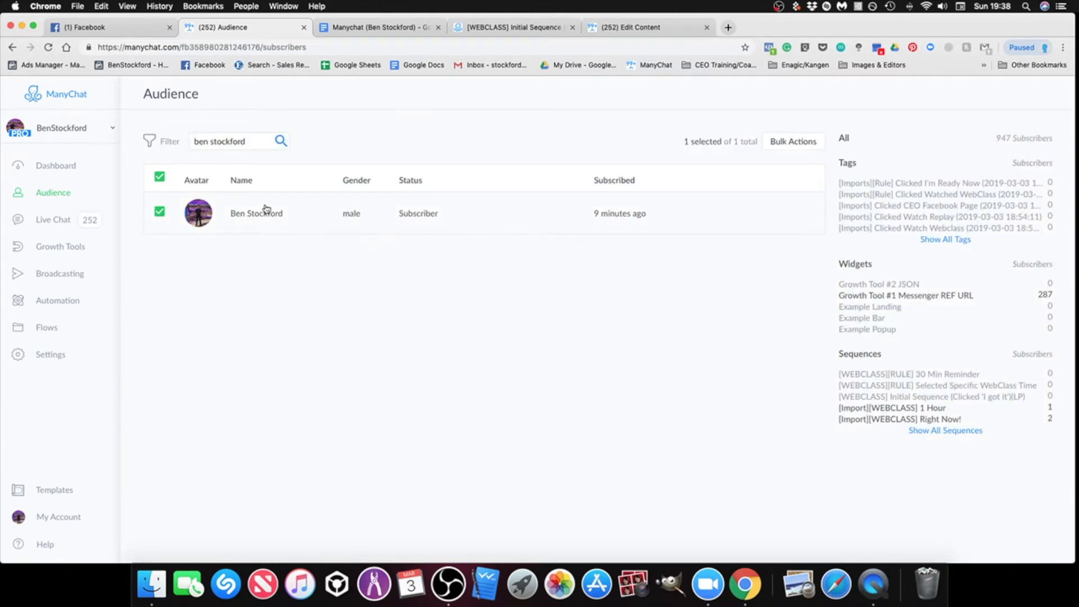
Delete the test subscriber's user data from their profile, confirming with the word 'delete'.
click(266, 217)
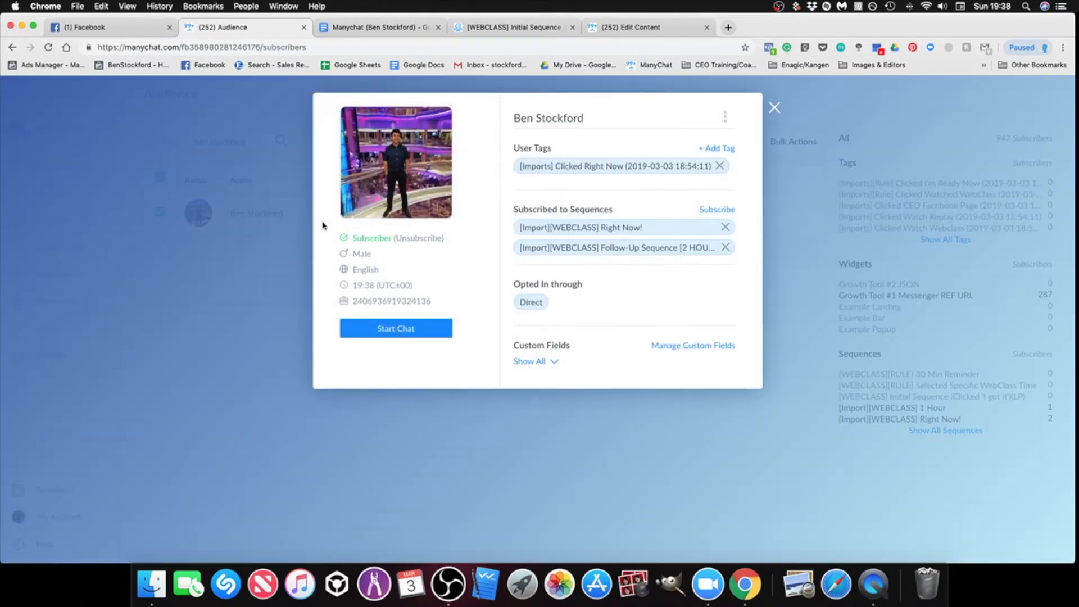
click(726, 119)
click(663, 171)
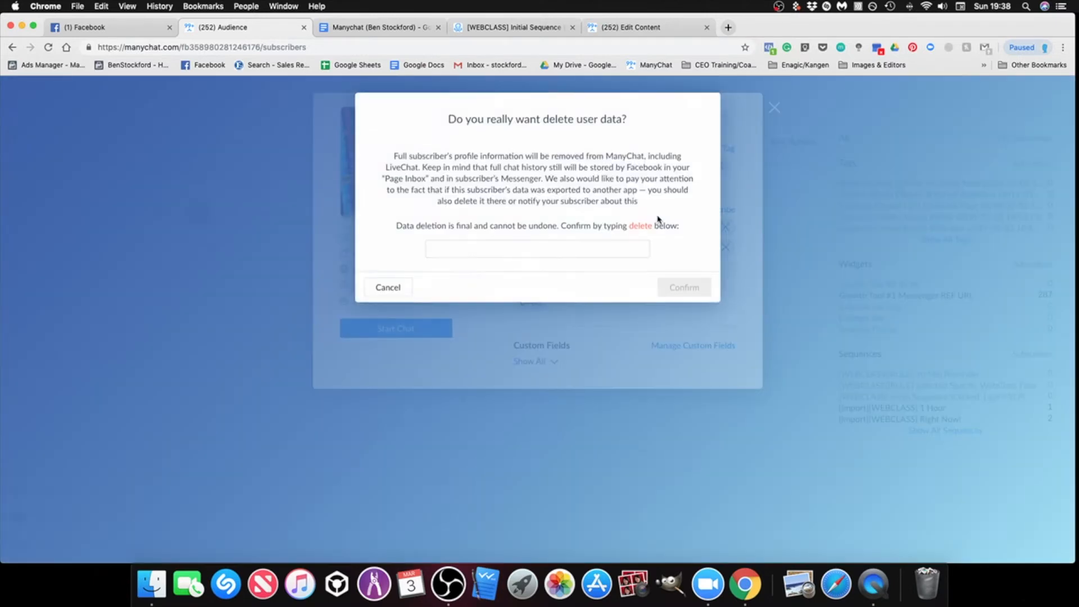
click(529, 248)
text(delete)
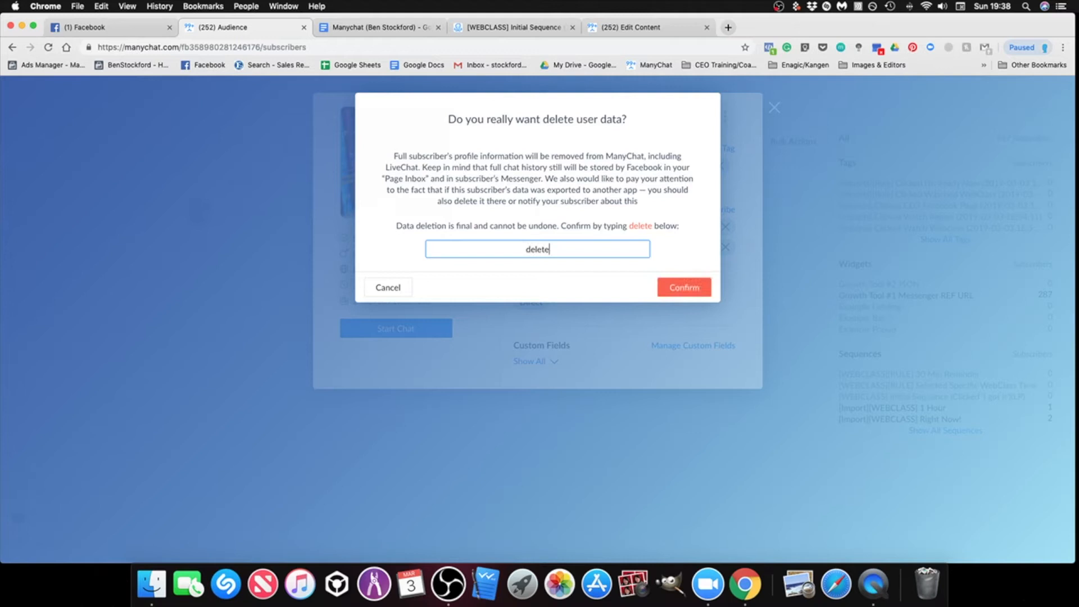
click(683, 287)
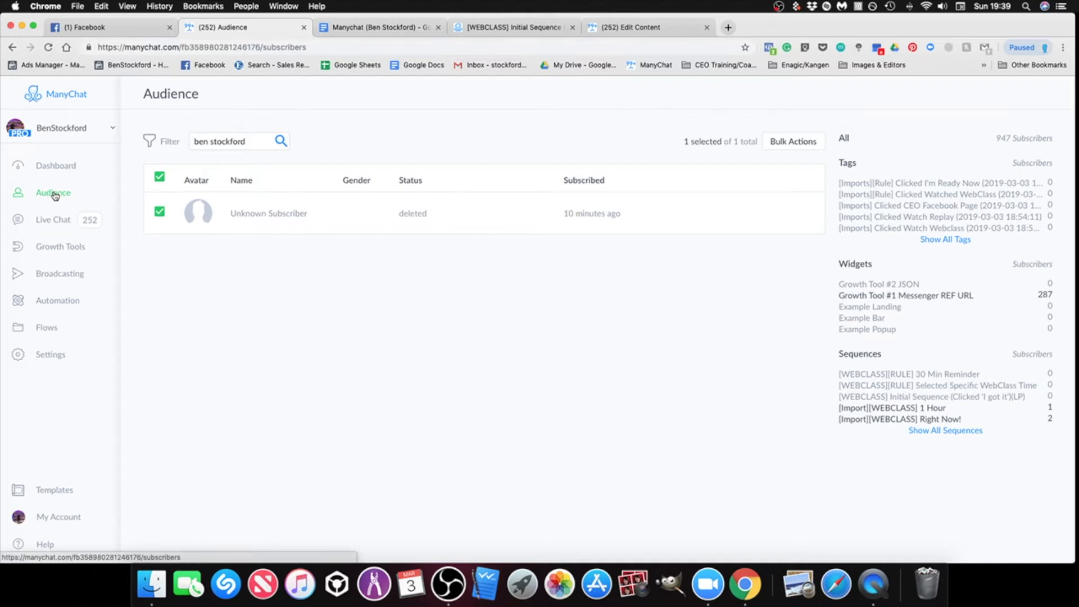
Answer the Messenger timing question with Right Now! and return to the ManyChat flow editor.
click(114, 26)
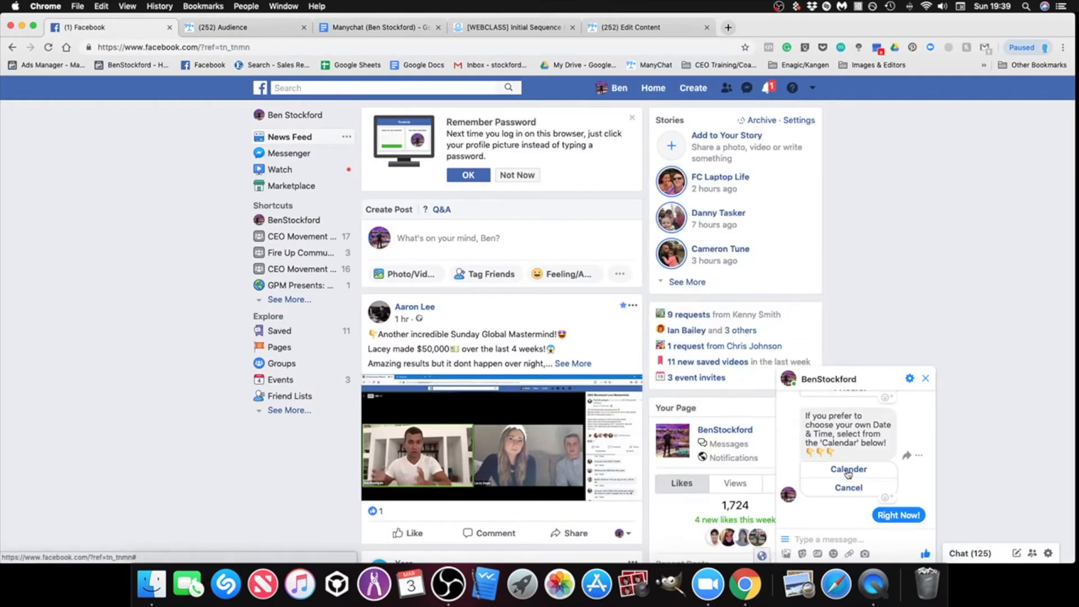
scroll(855, 470, up, 1)
click(856, 436)
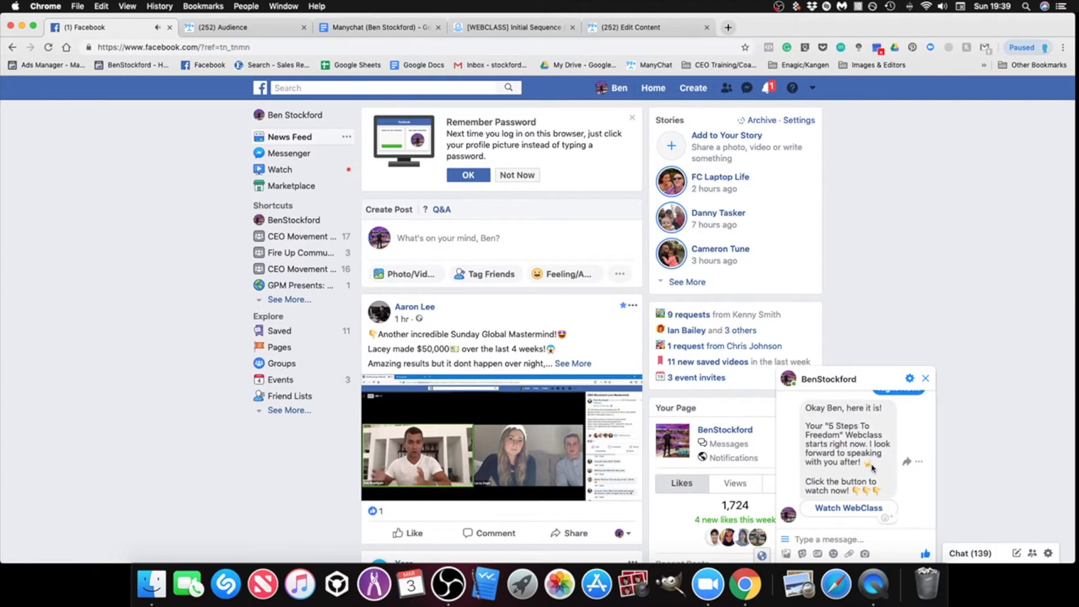
scroll(872, 467, up, 8)
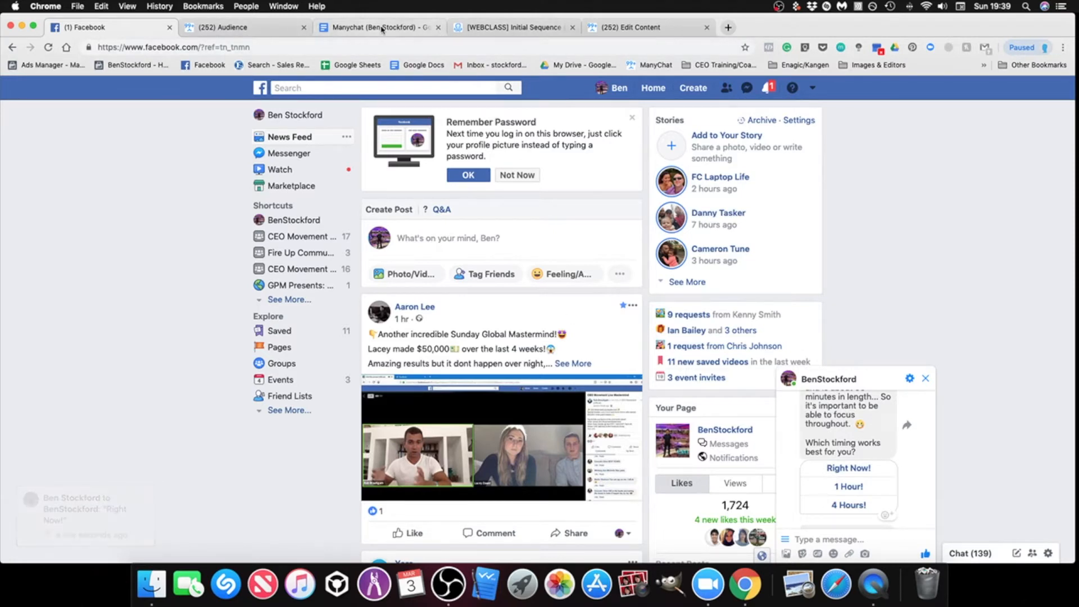
click(603, 30)
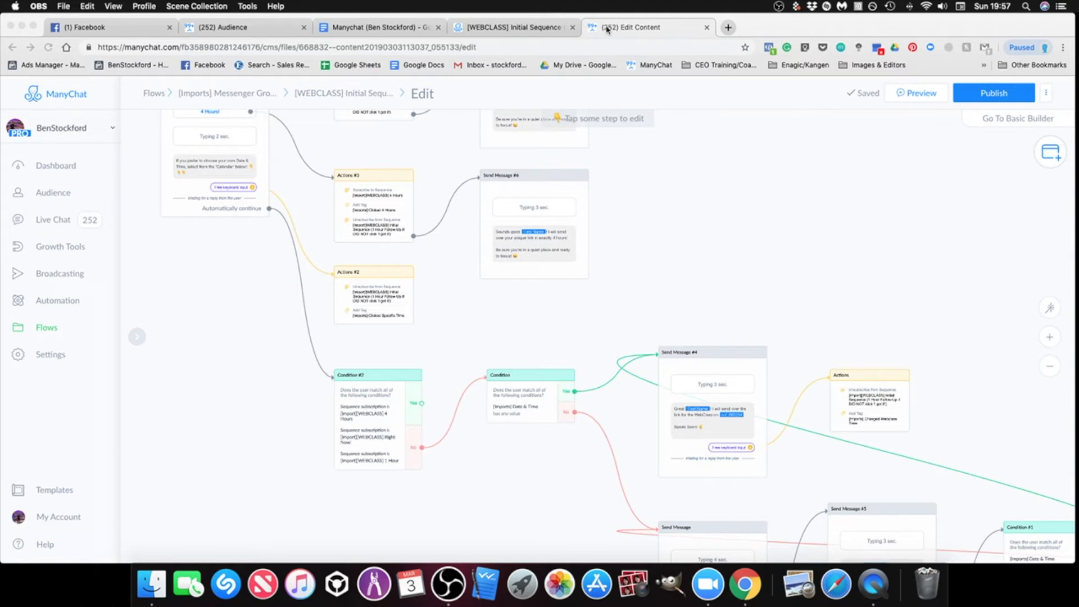
Publish the edited WEBCLASS flow and go to the Flows list.
click(807, 217)
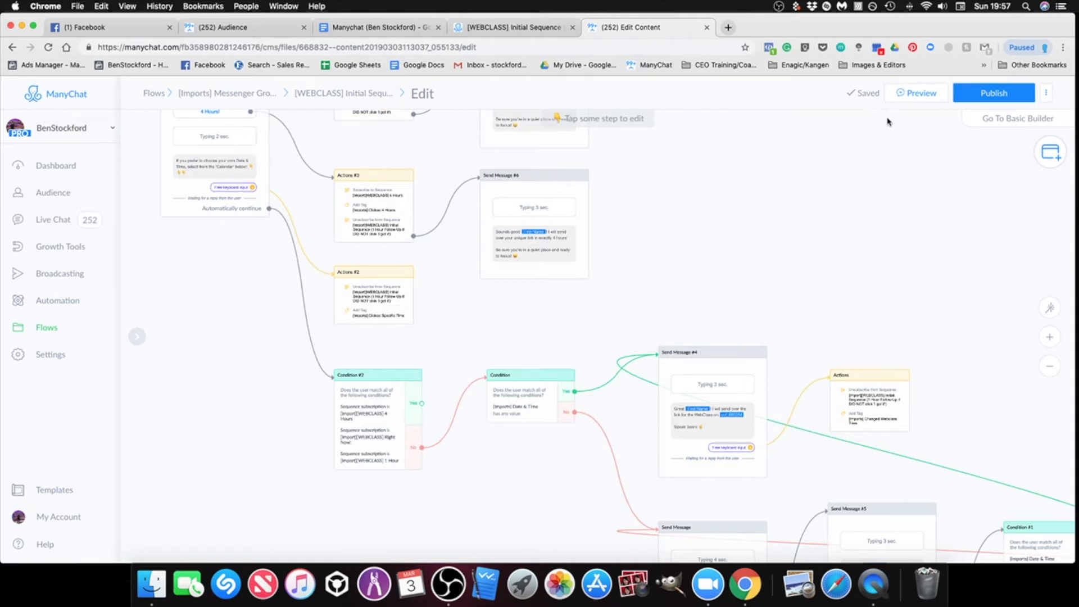
click(991, 97)
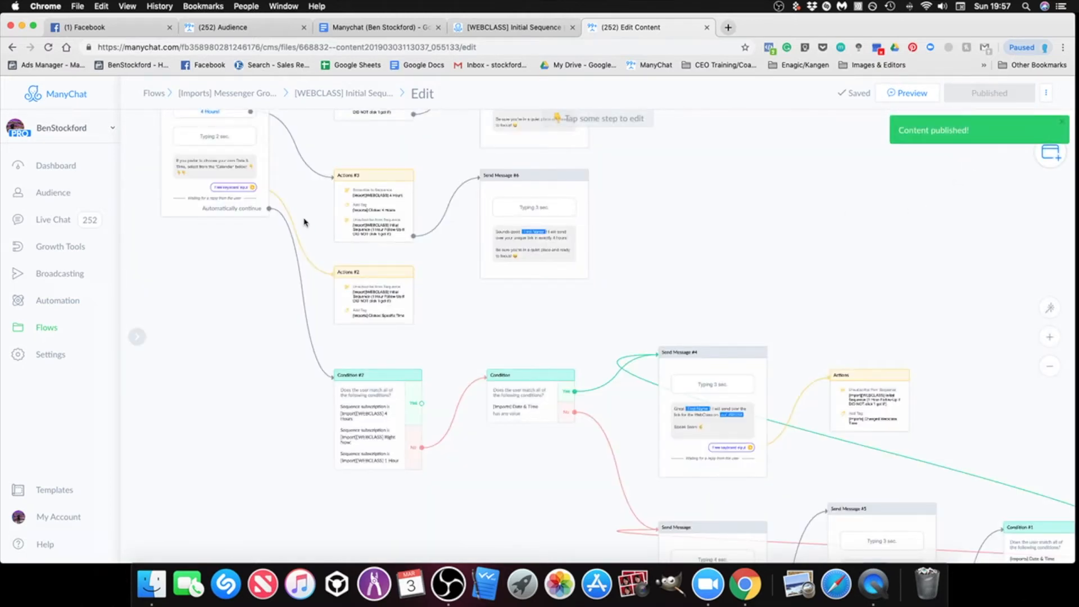
click(47, 334)
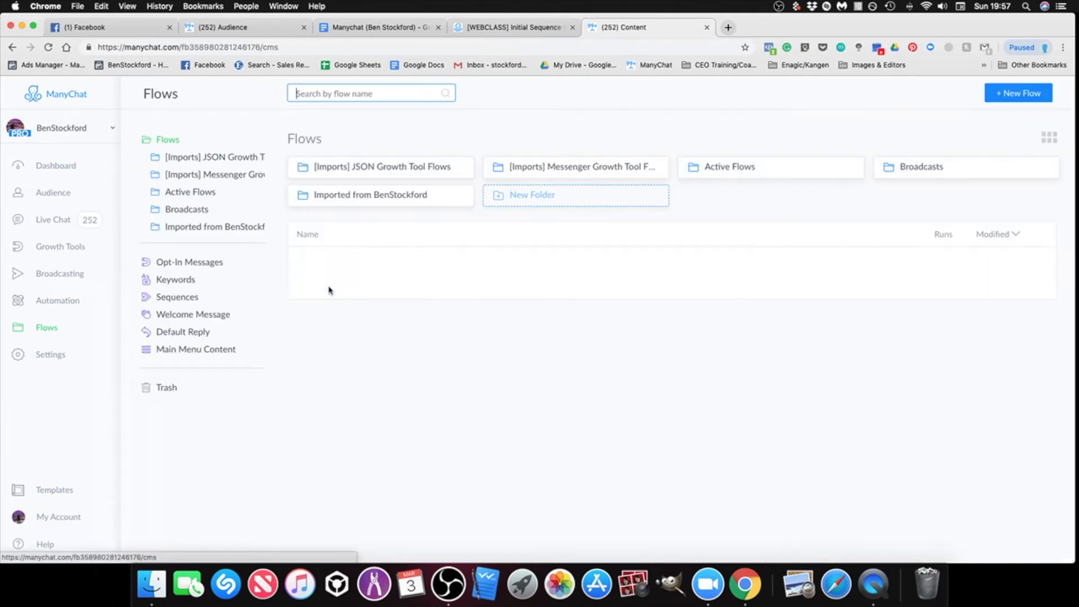
Open the imported flows folder and check the draft status of [WEBCLASS] Right Now! (5 runs).
click(375, 203)
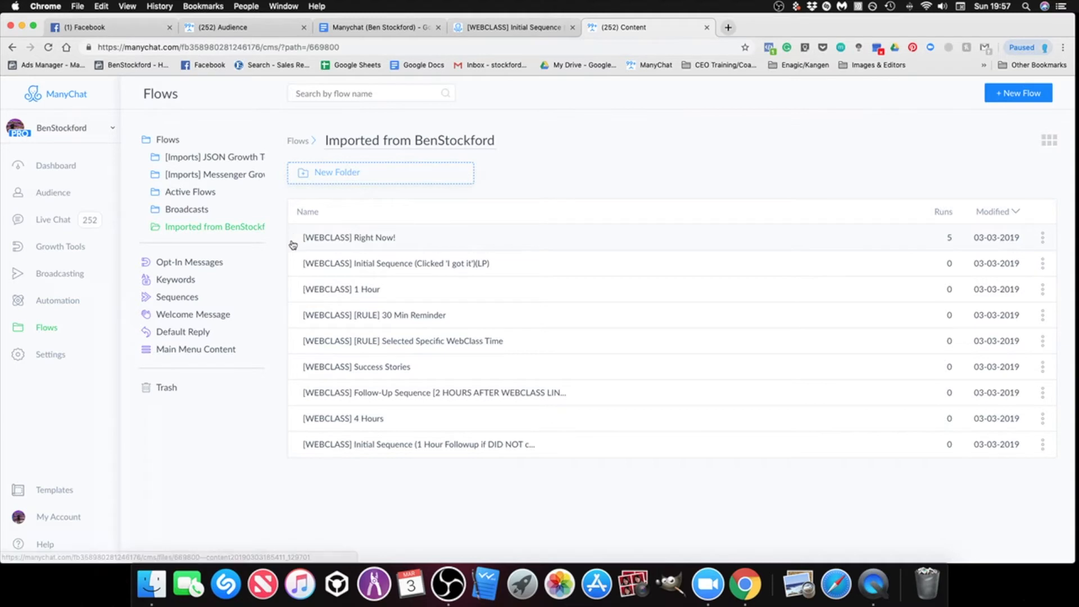
mouse_move(295, 243)
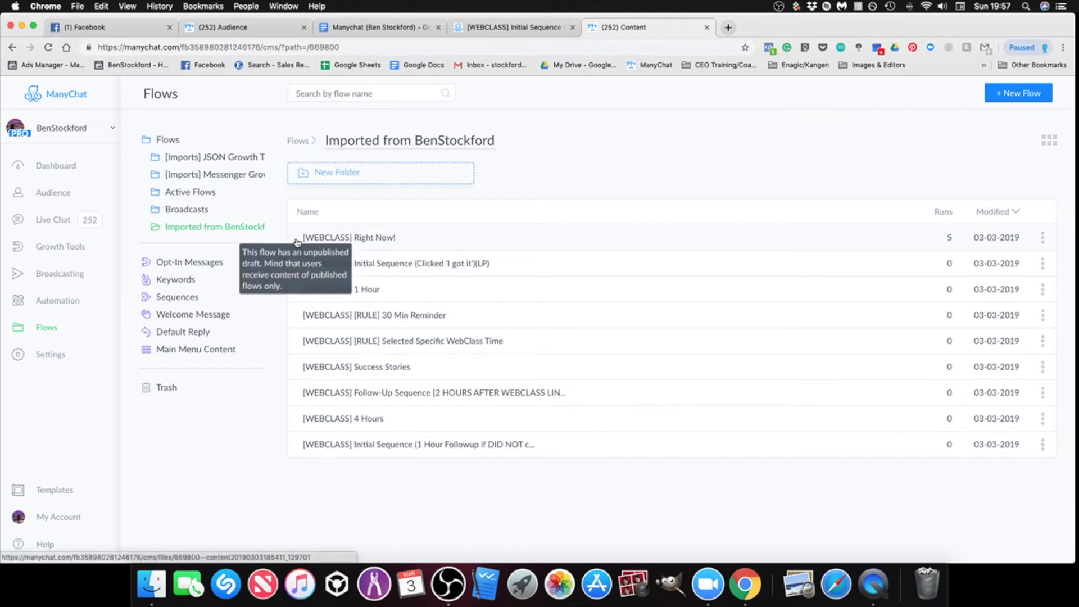
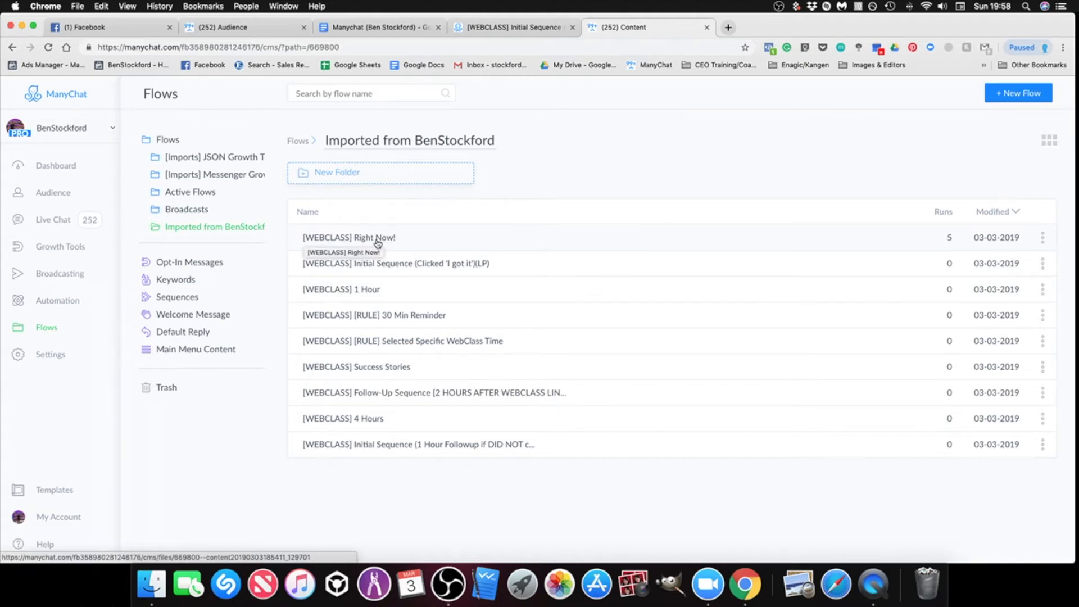
Open the [WEBCLASS] Right Now! flow in edit mode and bring up the setup document.
click(377, 243)
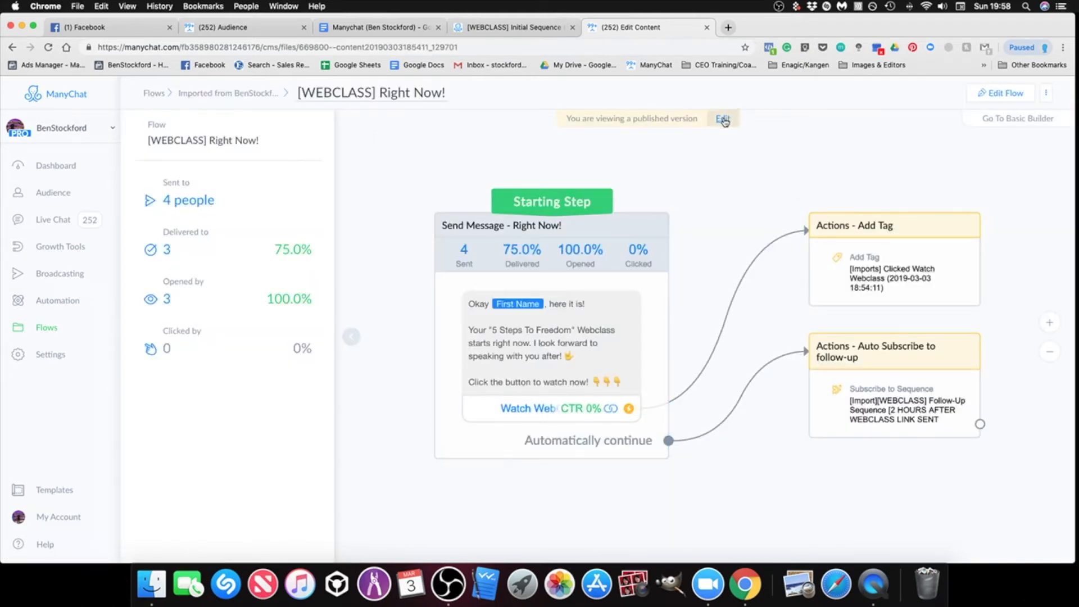
click(724, 121)
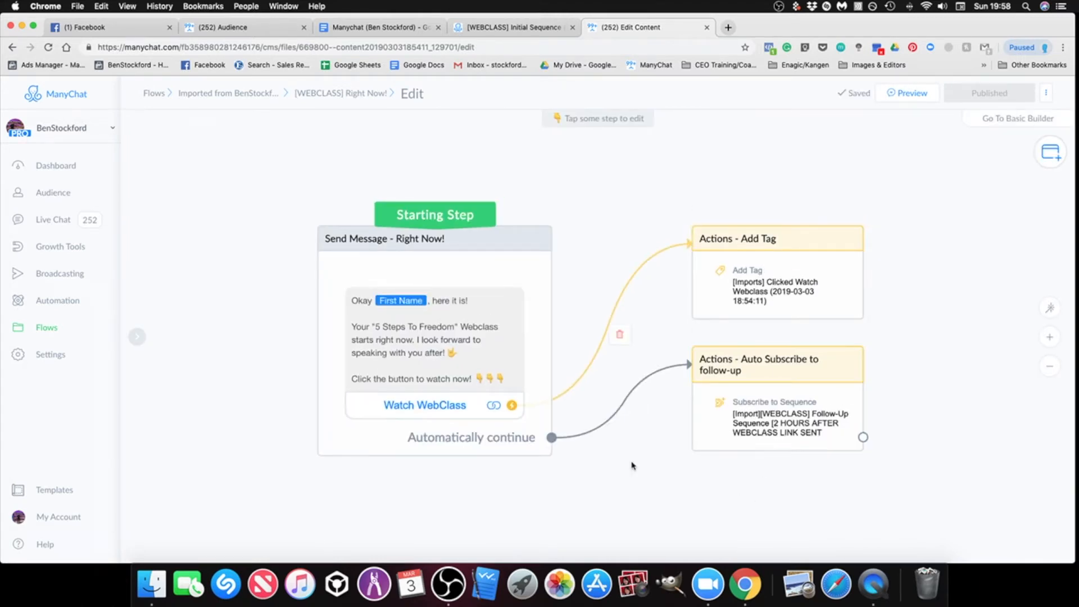
drag(652, 467, 665, 467)
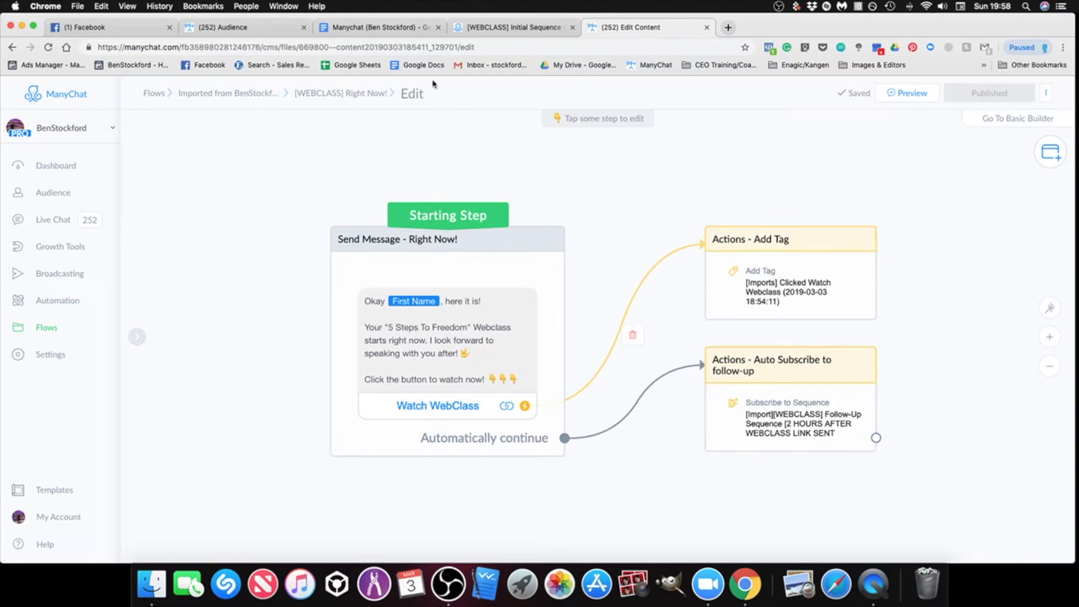
click(373, 27)
Open the [WEBCLASS] Right Now! share link from the Manychat Setup doc, review its original steps, and close it.
click(306, 344)
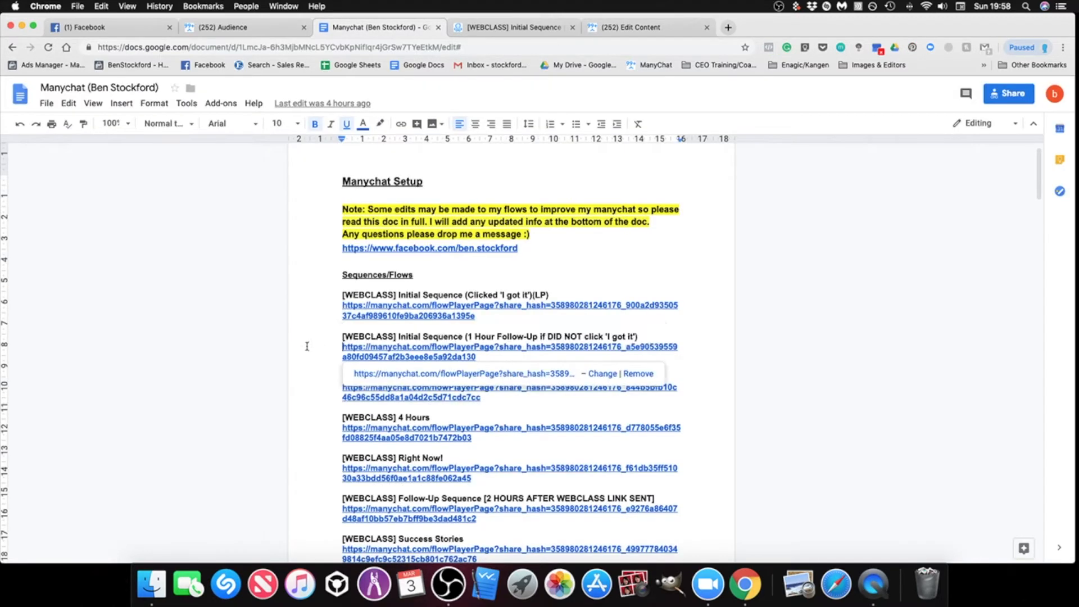
click(417, 468)
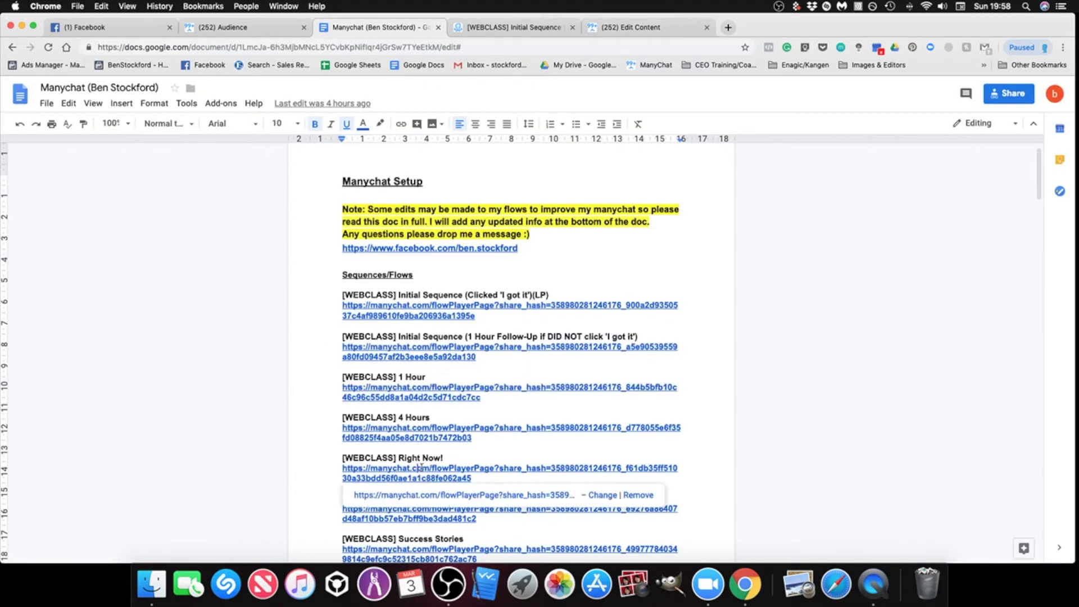
click(462, 496)
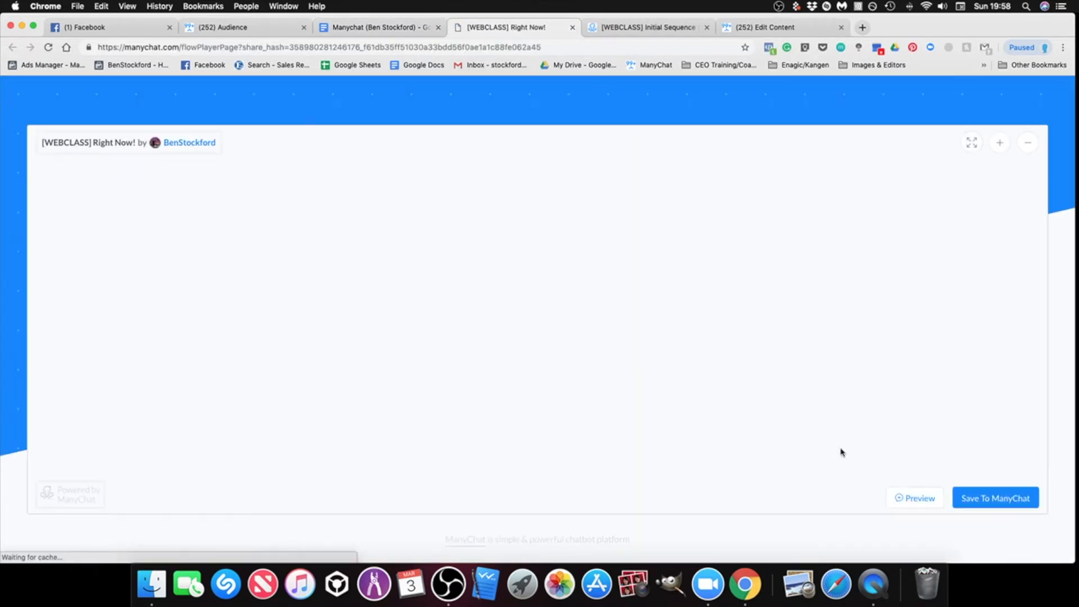
click(572, 27)
Copy the webclass20859238 link from the Watch WebClass button's Website address.
click(629, 27)
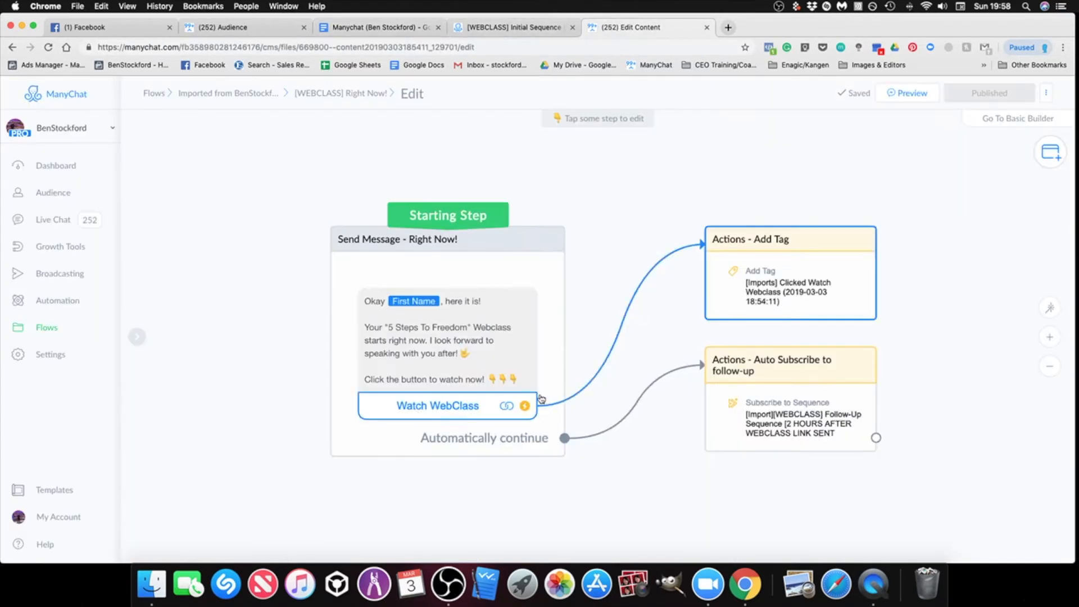
click(420, 416)
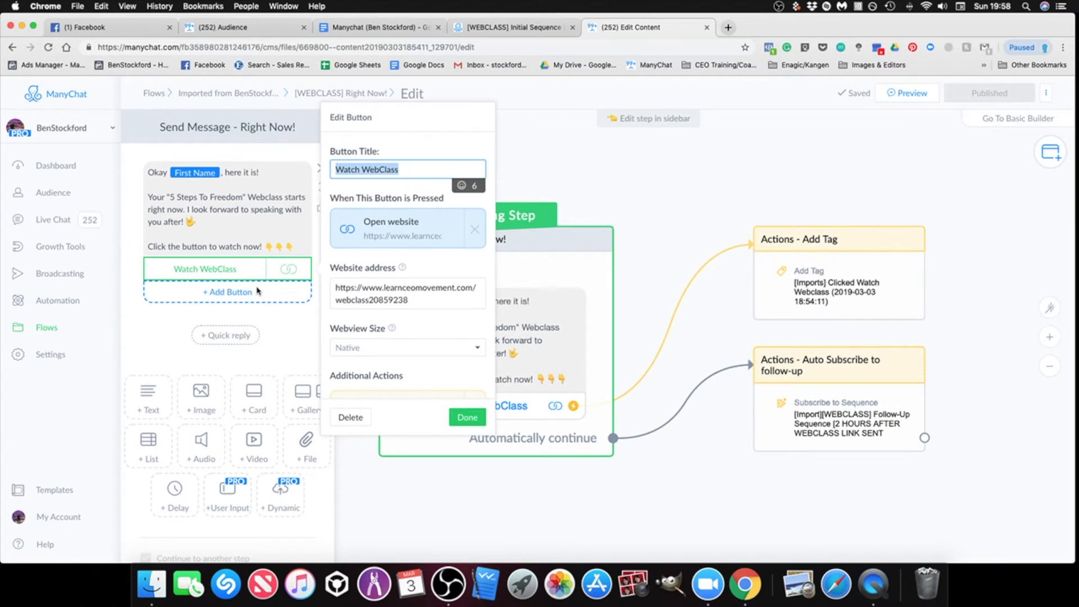
drag(417, 299, 338, 292)
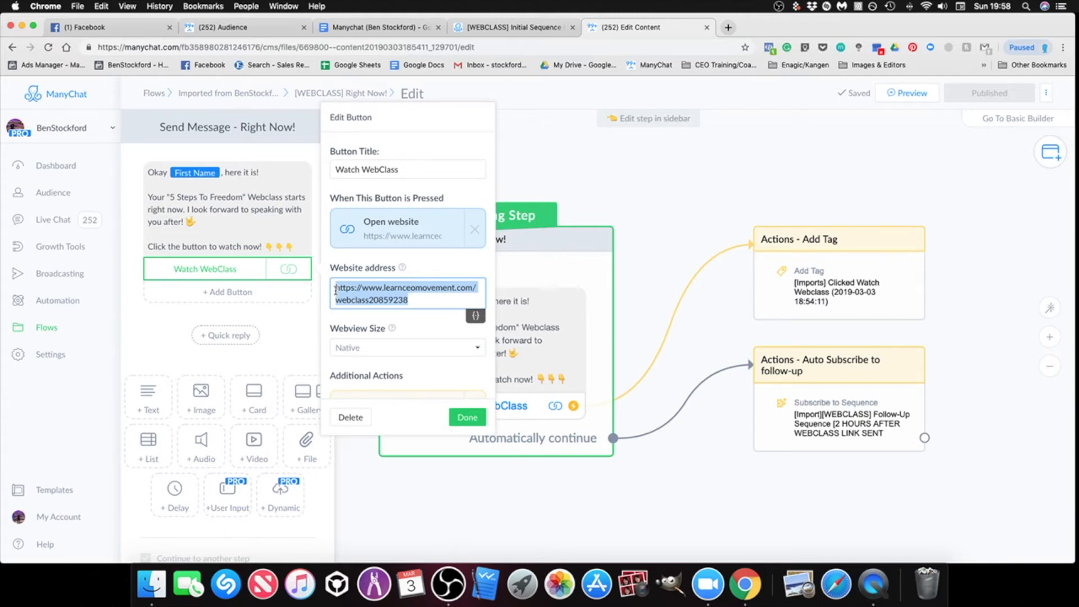
drag(419, 302, 327, 291)
drag(417, 302, 334, 289)
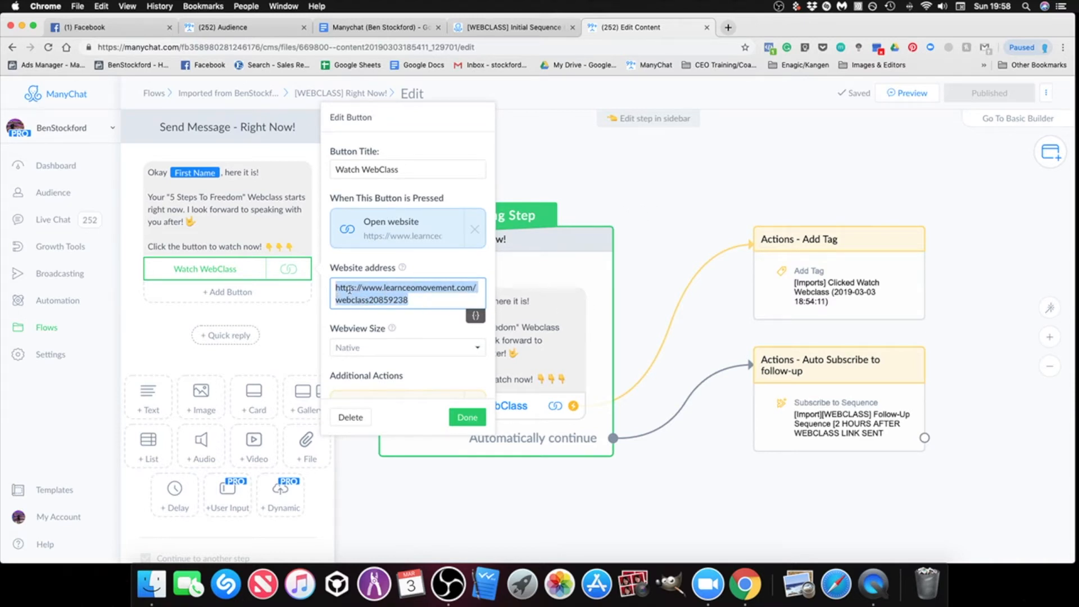
click(468, 418)
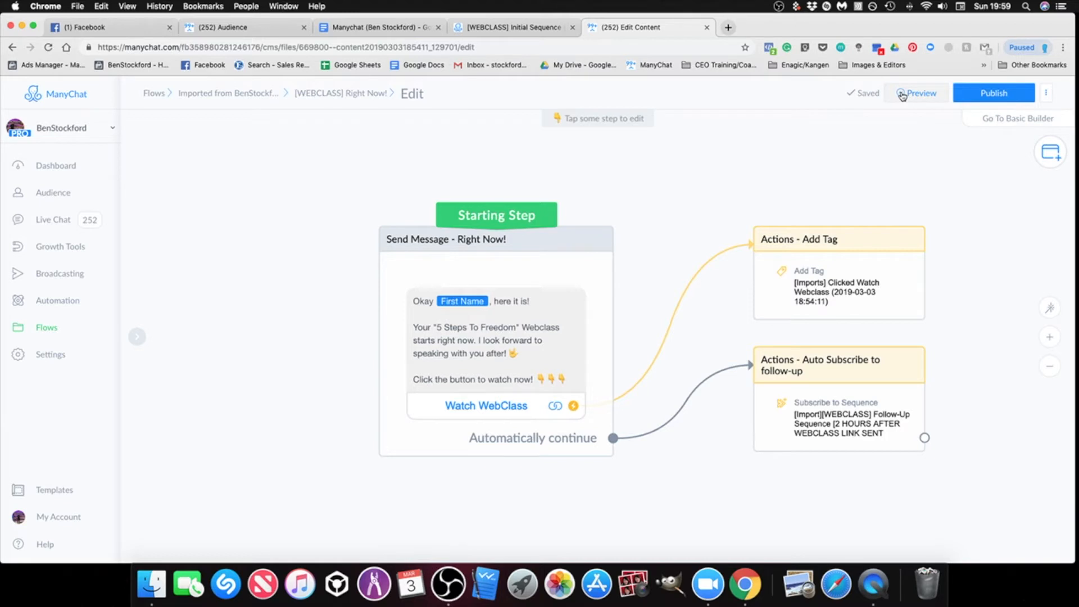
Publish the Right Now! flow and return to the Flows list.
click(983, 99)
drag(787, 166, 706, 179)
click(430, 375)
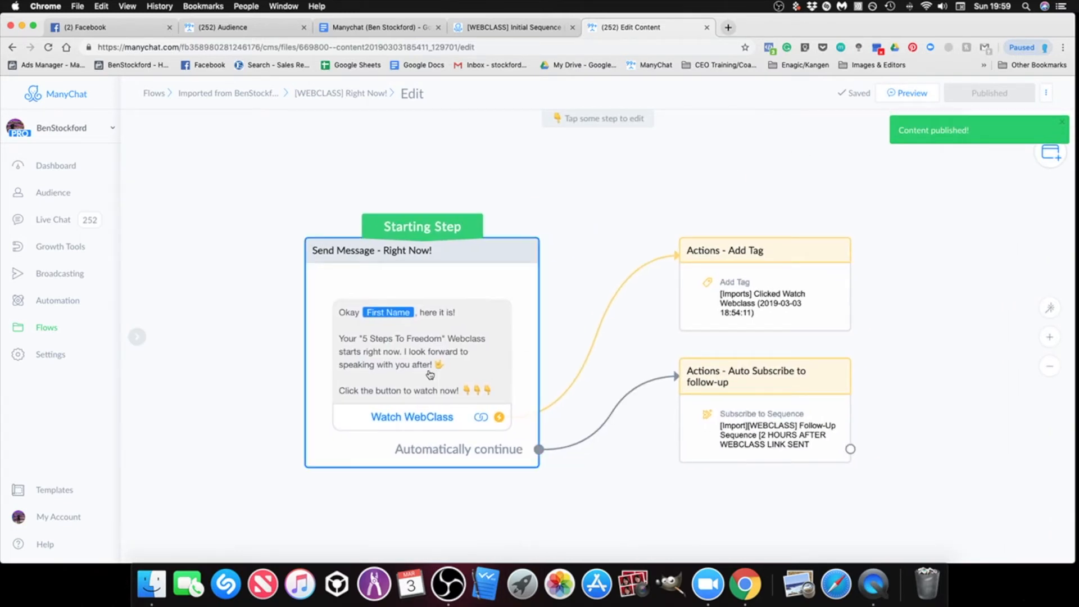
click(45, 331)
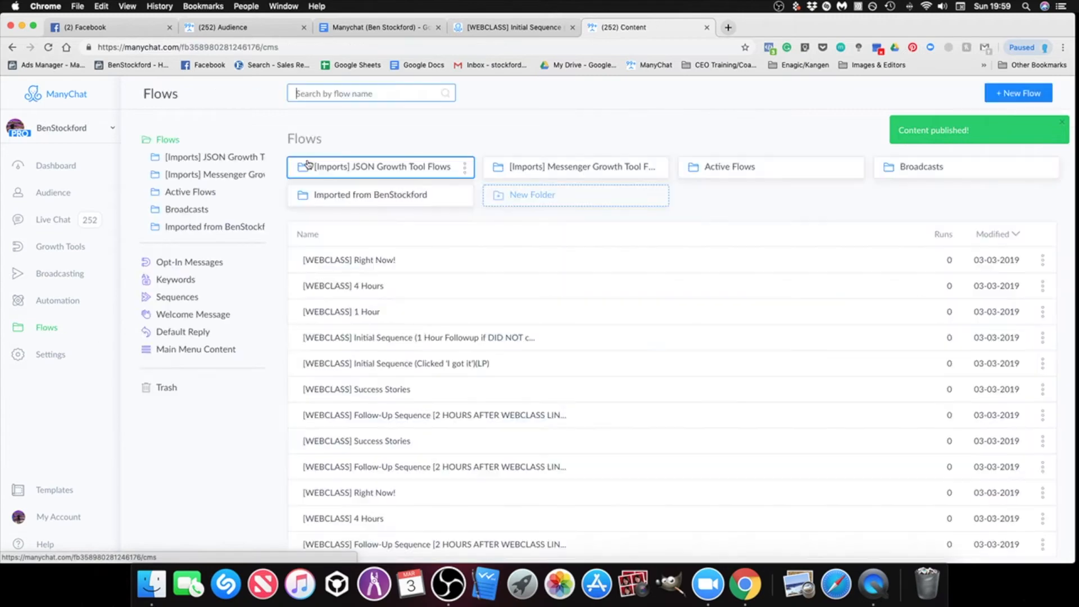
Open the [WEBCLASS] 1 Hour flow from the imported folder for editing.
click(362, 197)
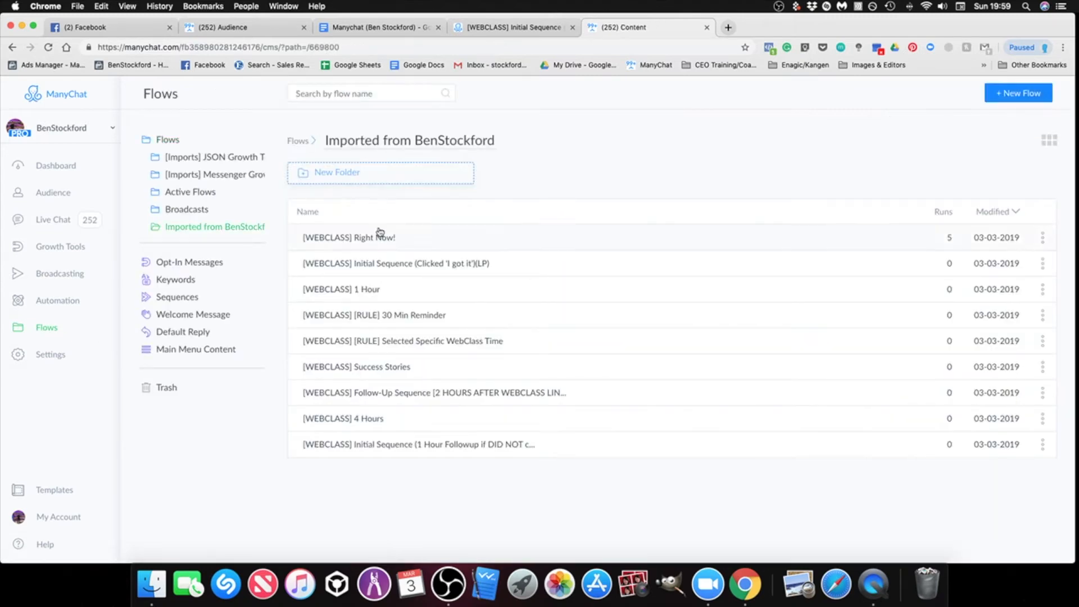
click(391, 297)
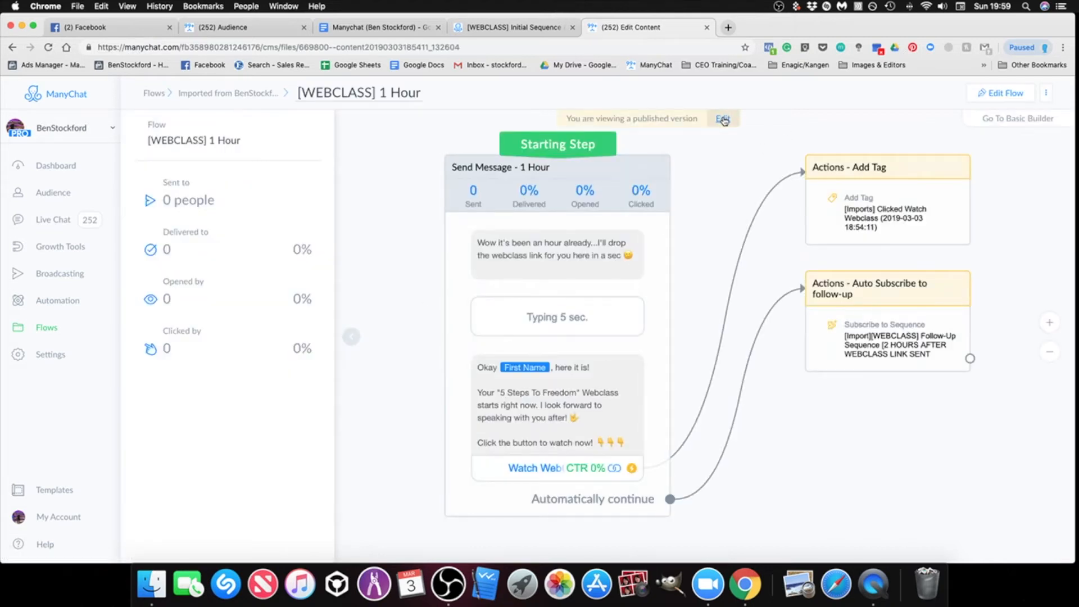
click(723, 119)
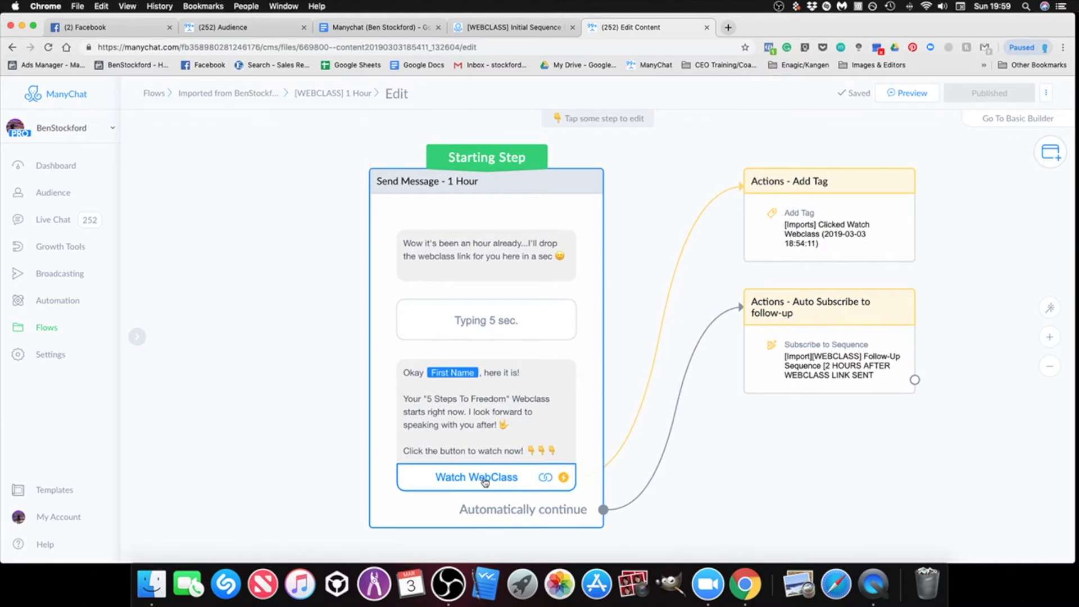
Replace the Watch WebClass button's old live-page address with the webclass20859238 link.
click(485, 482)
drag(373, 431, 341, 417)
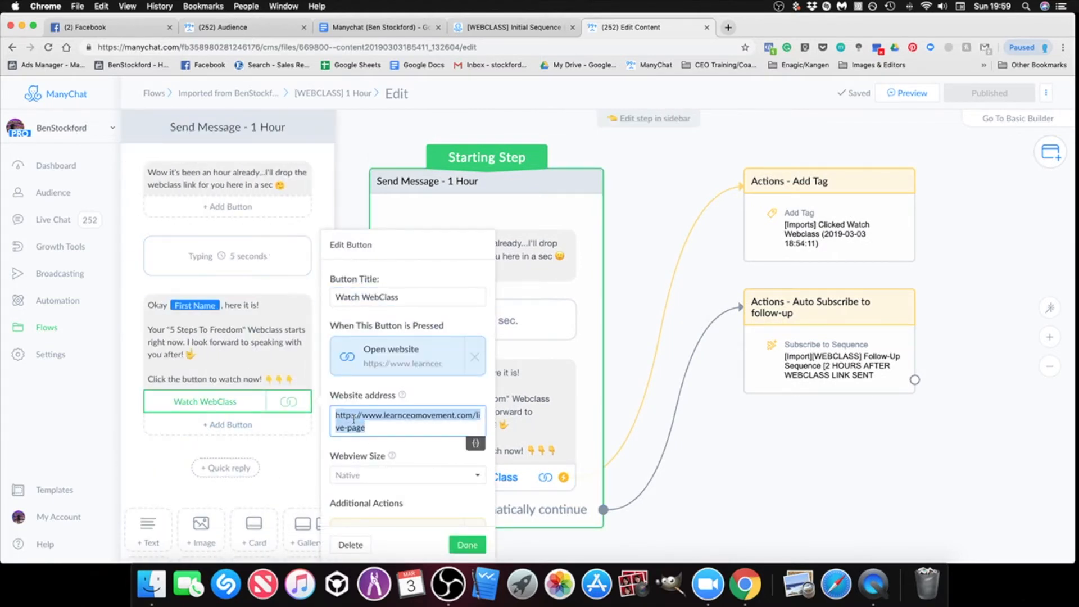
right_click(359, 419)
click(408, 375)
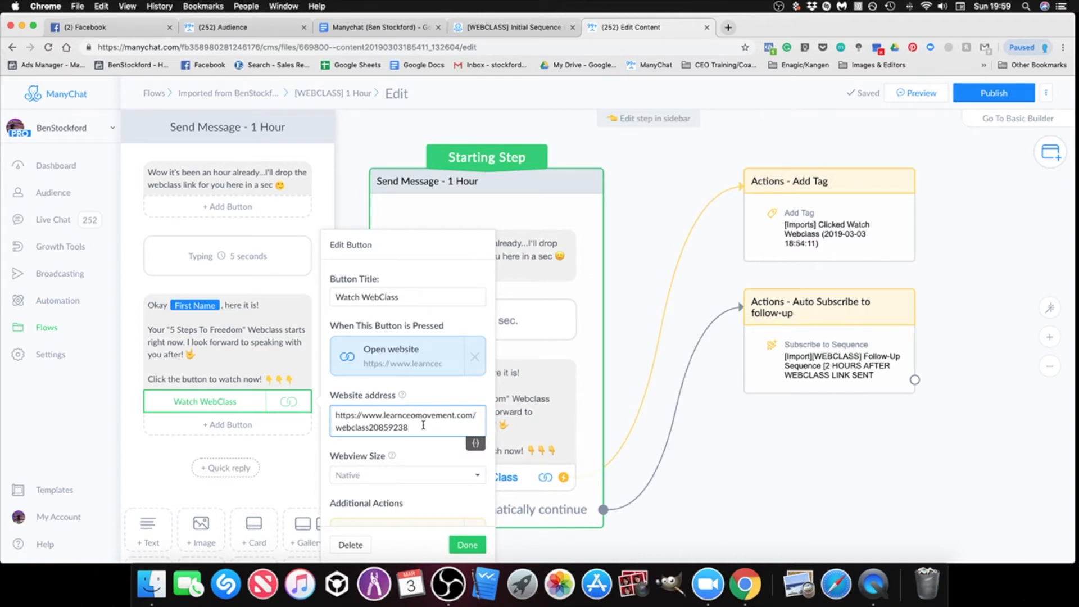
click(462, 549)
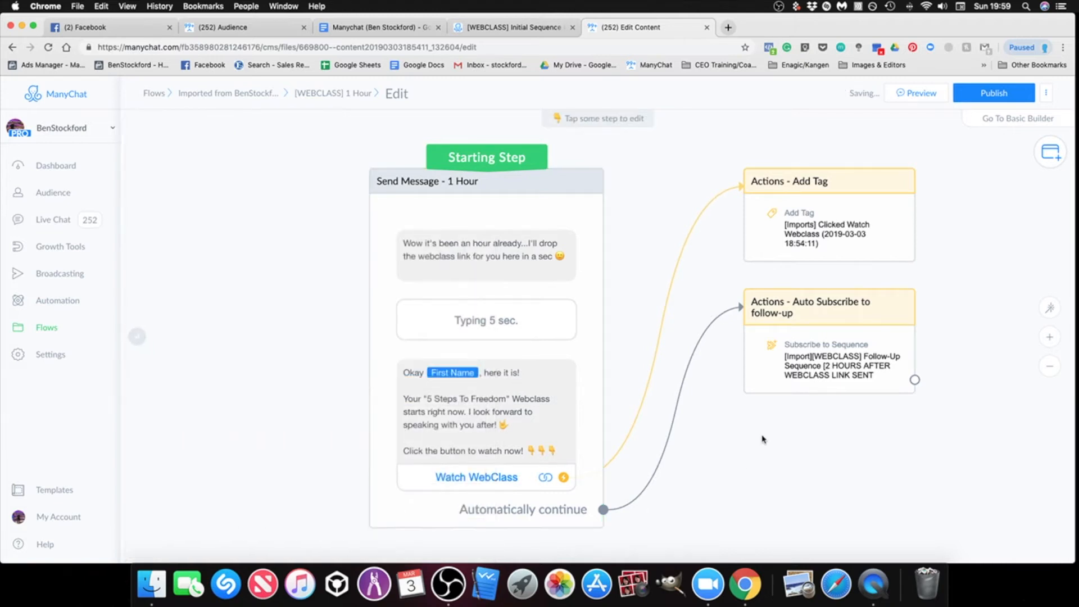
Publish the updated 1 Hour flow and go back to Flows.
click(990, 94)
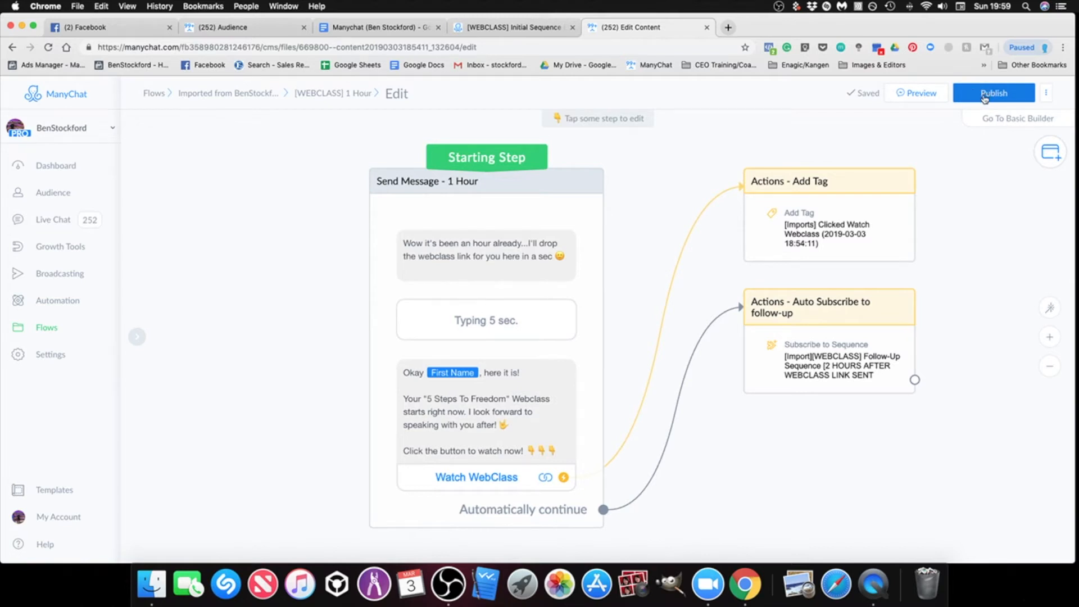
click(984, 99)
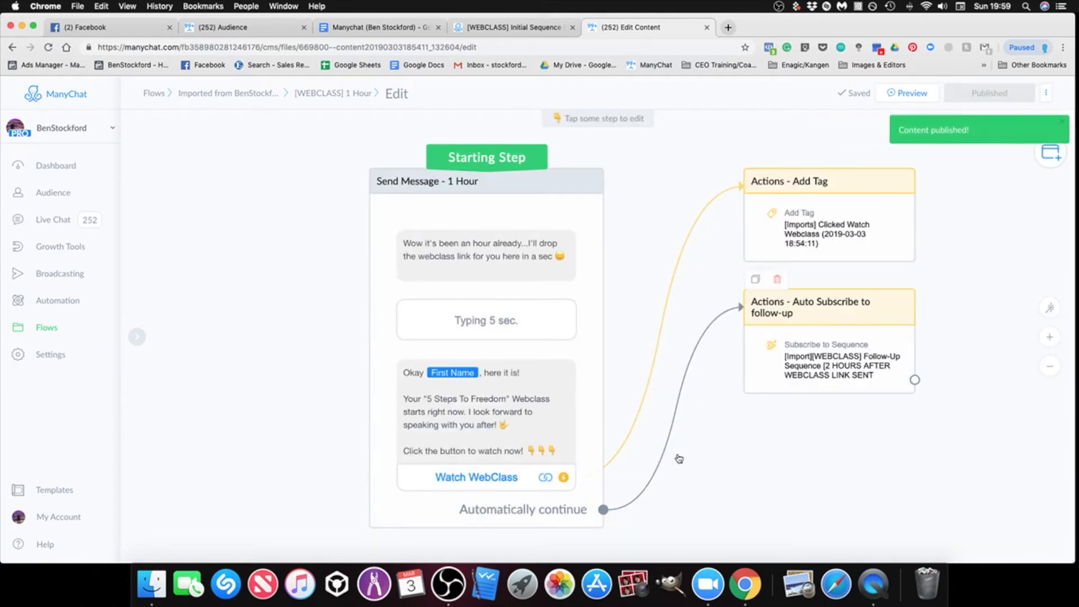
click(57, 333)
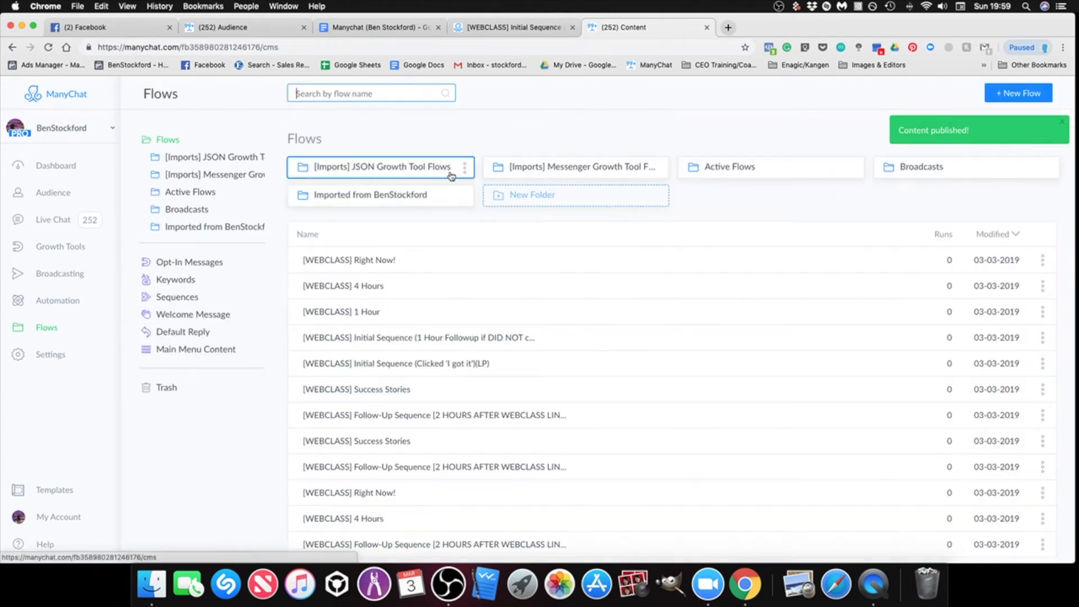
Open the [WEBCLASS] 4 Hours flow from the imported folder for editing.
click(359, 201)
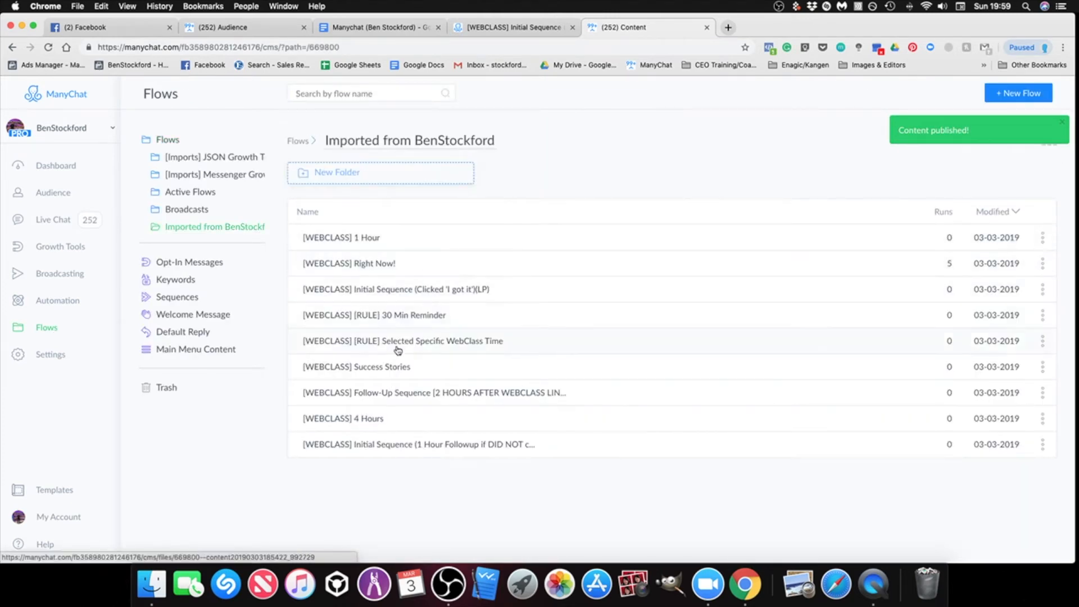
click(387, 419)
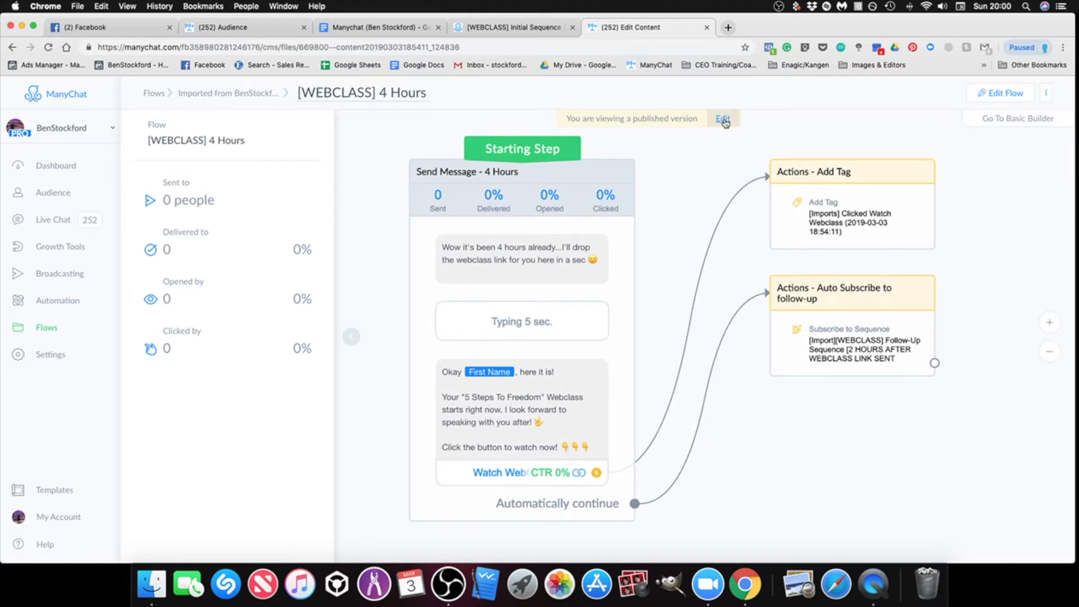
click(724, 119)
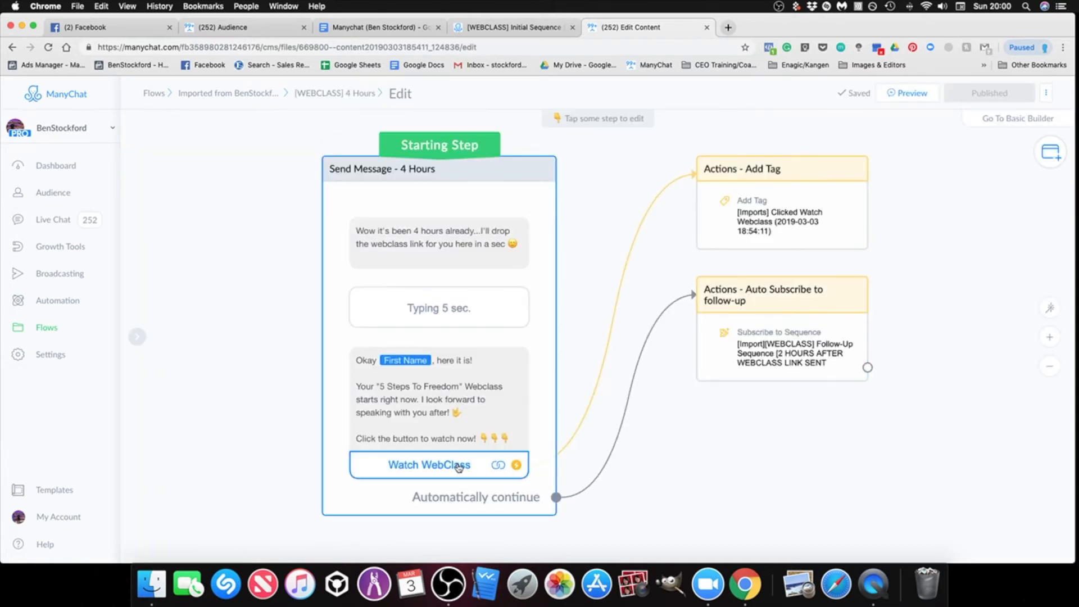
Point the Watch WebClass button to the webclass20859238 link, then publish the flow.
click(543, 287)
click(486, 464)
triple_click(394, 419)
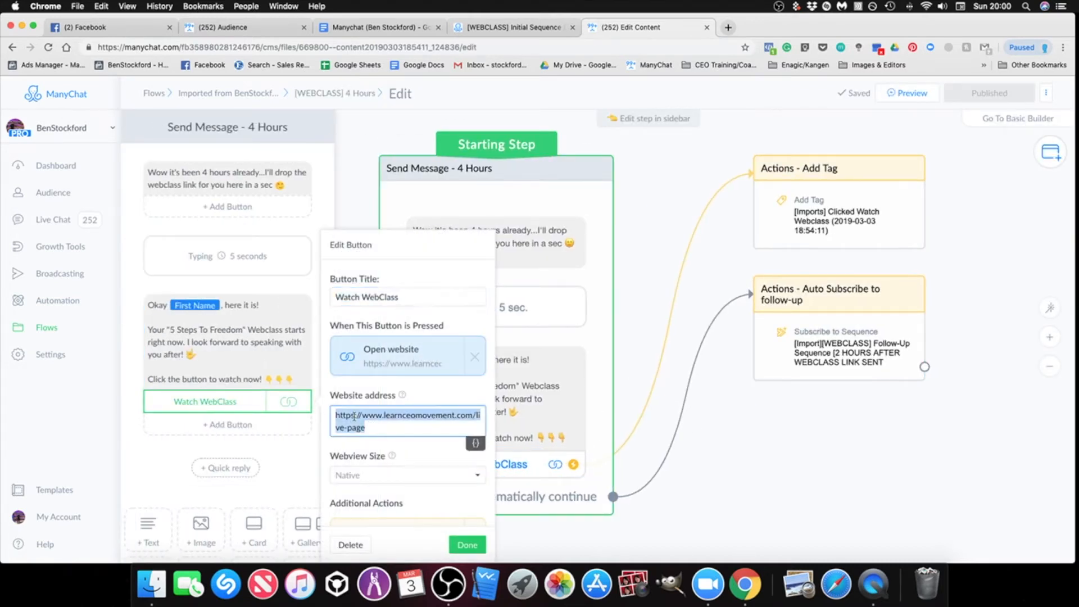
right_click(355, 420)
click(377, 374)
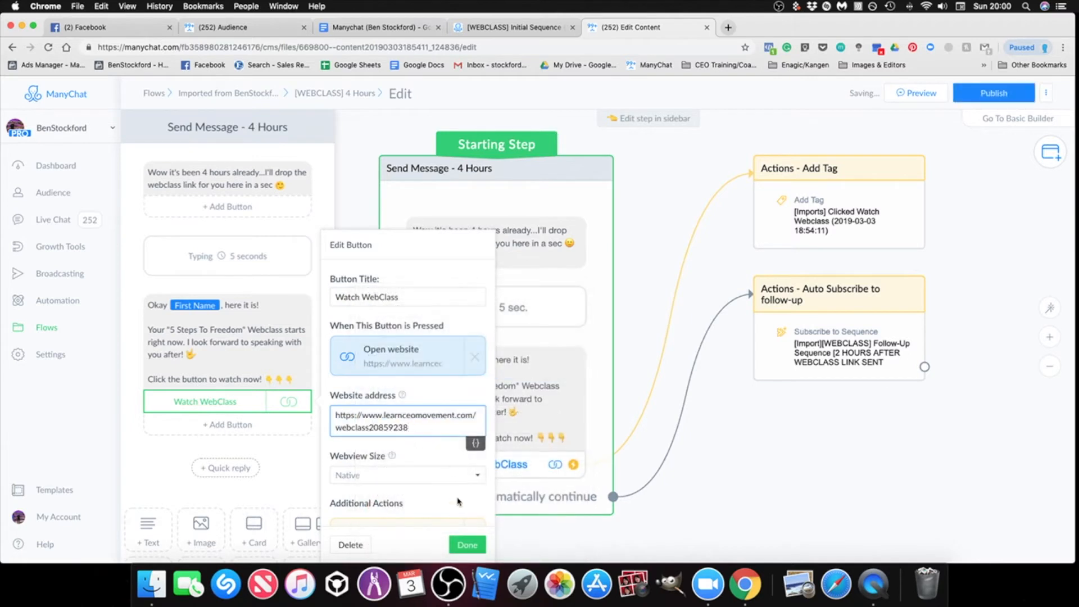
click(467, 545)
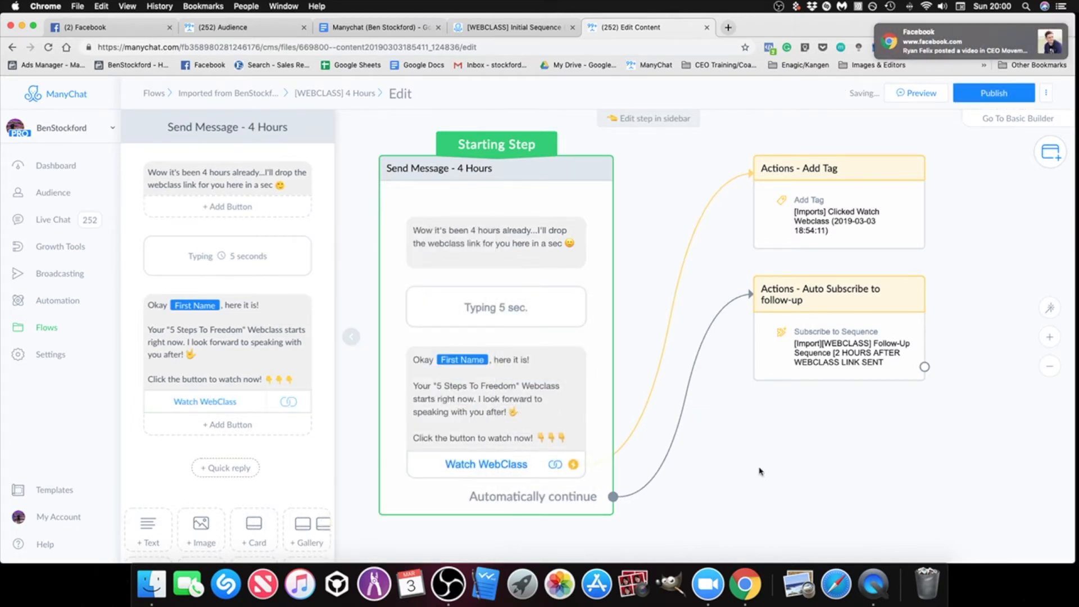
click(730, 468)
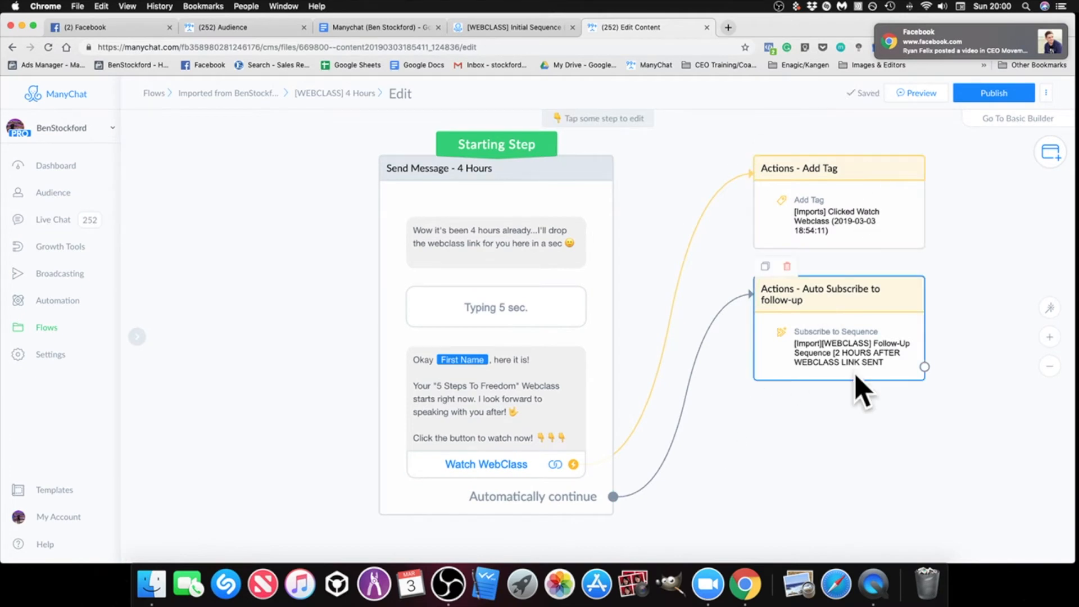
click(987, 96)
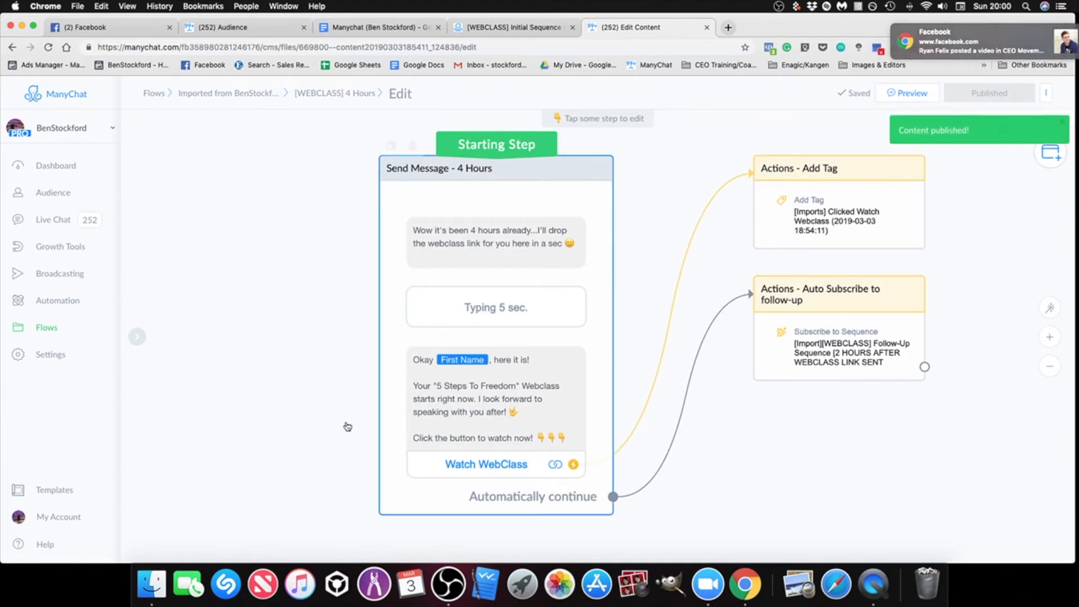
click(47, 332)
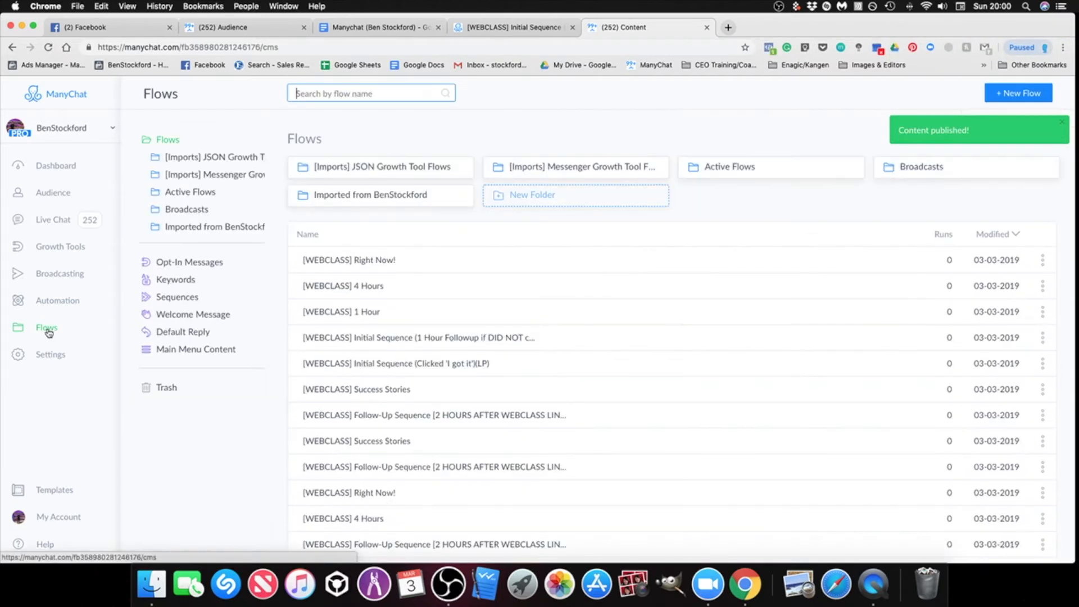
click(389, 197)
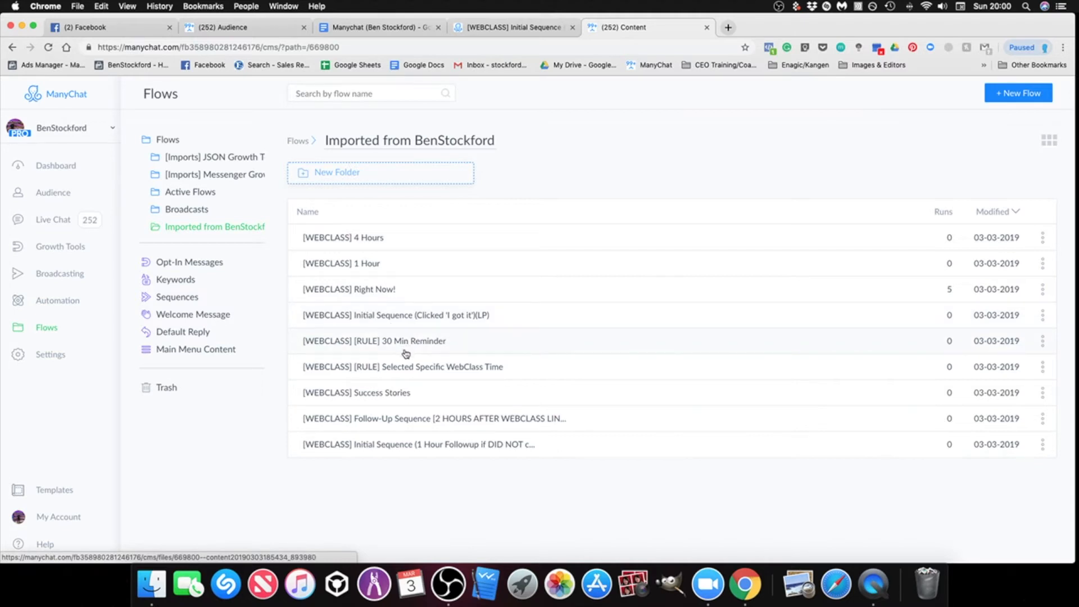
click(422, 451)
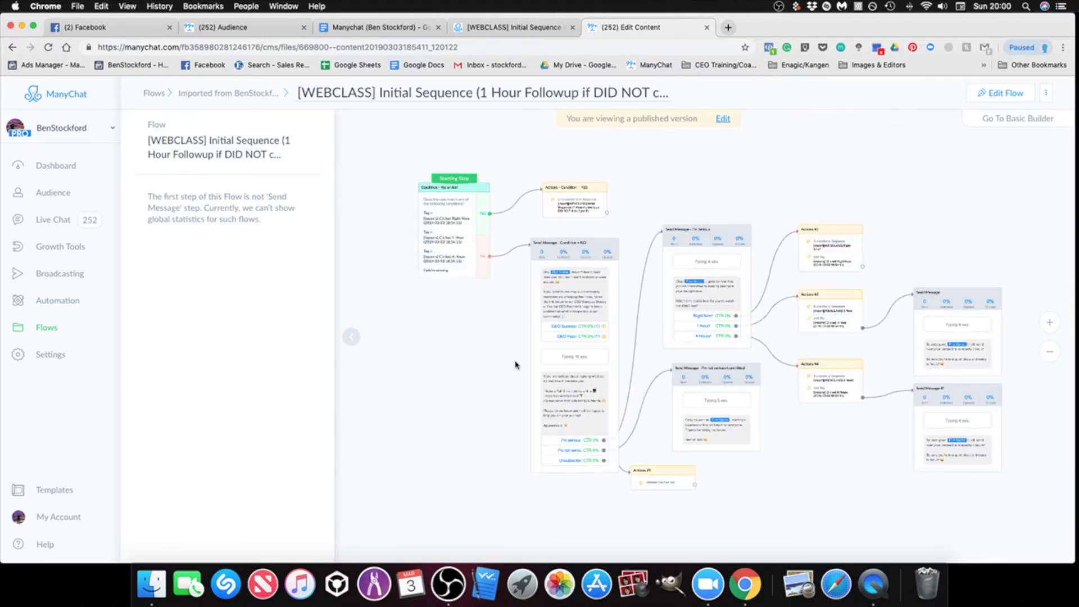
scroll(489, 337, up, 5)
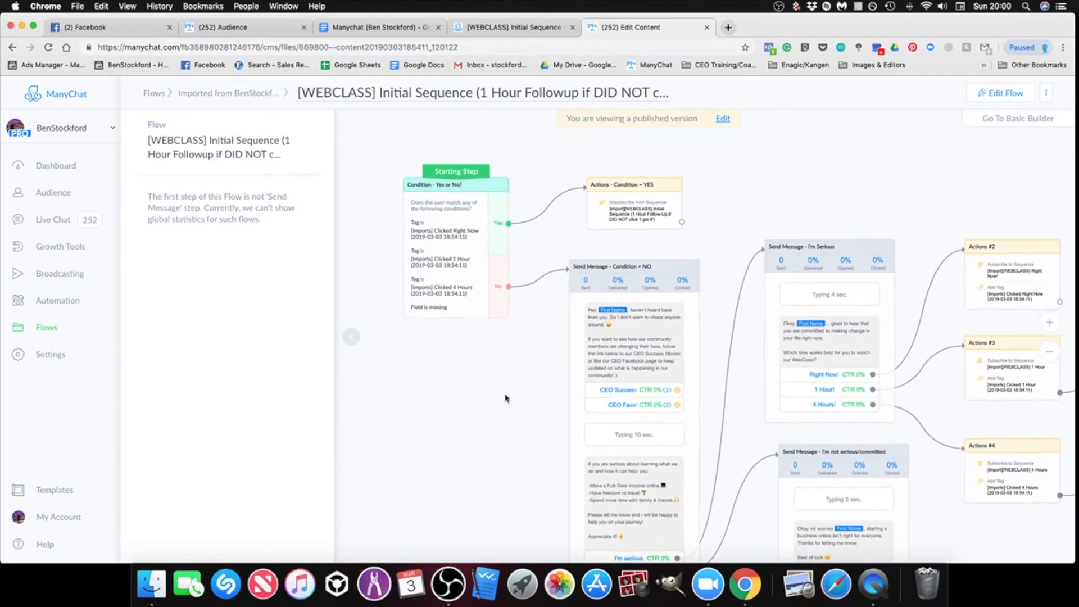
drag(505, 399, 506, 417)
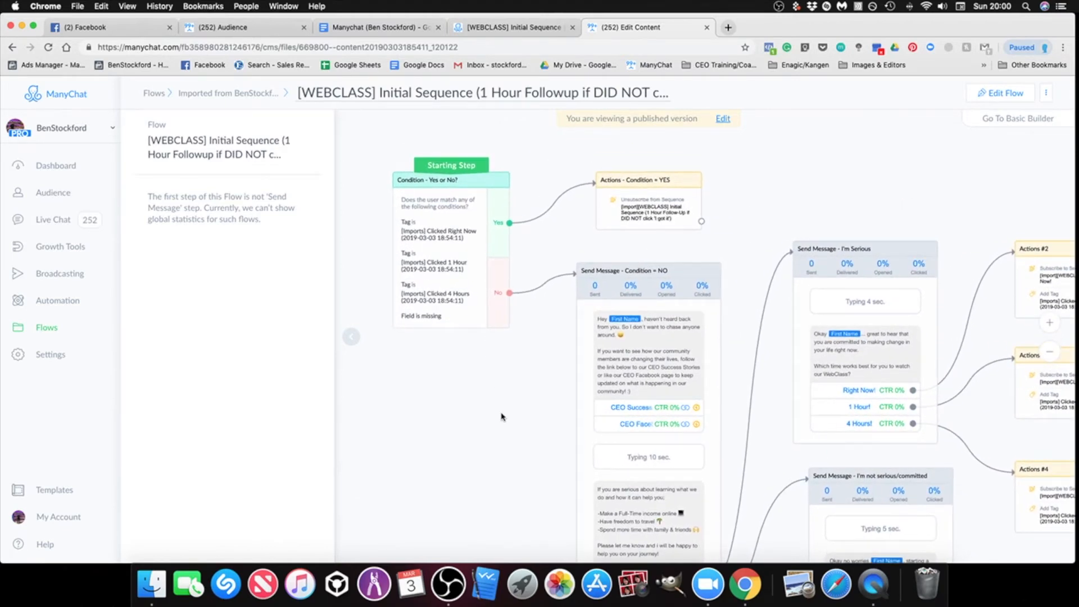
click(723, 119)
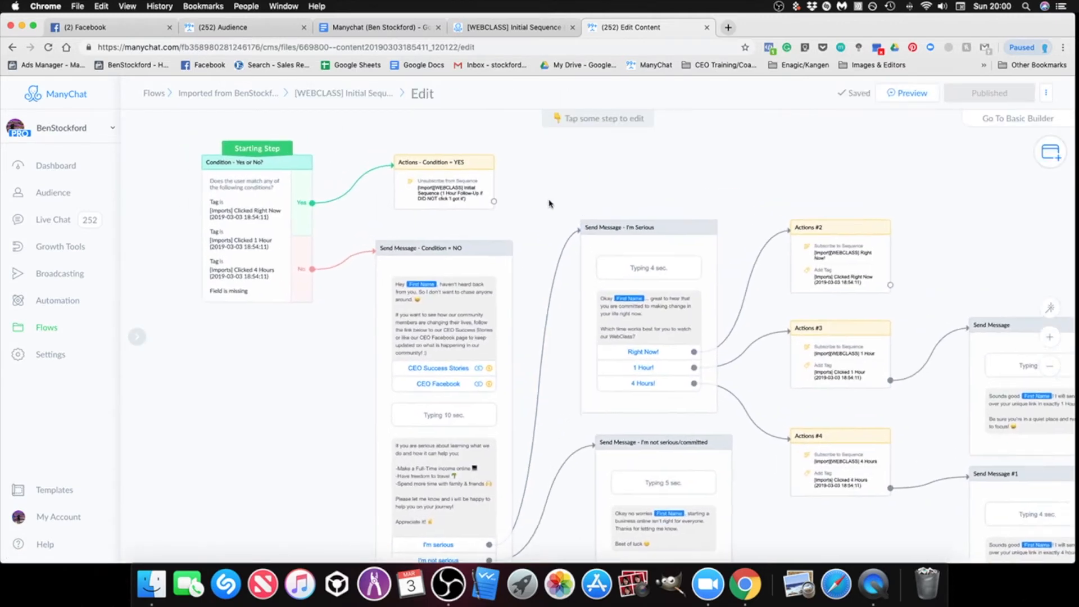
Delete the Field is missing condition from the Starting Step.
click(306, 303)
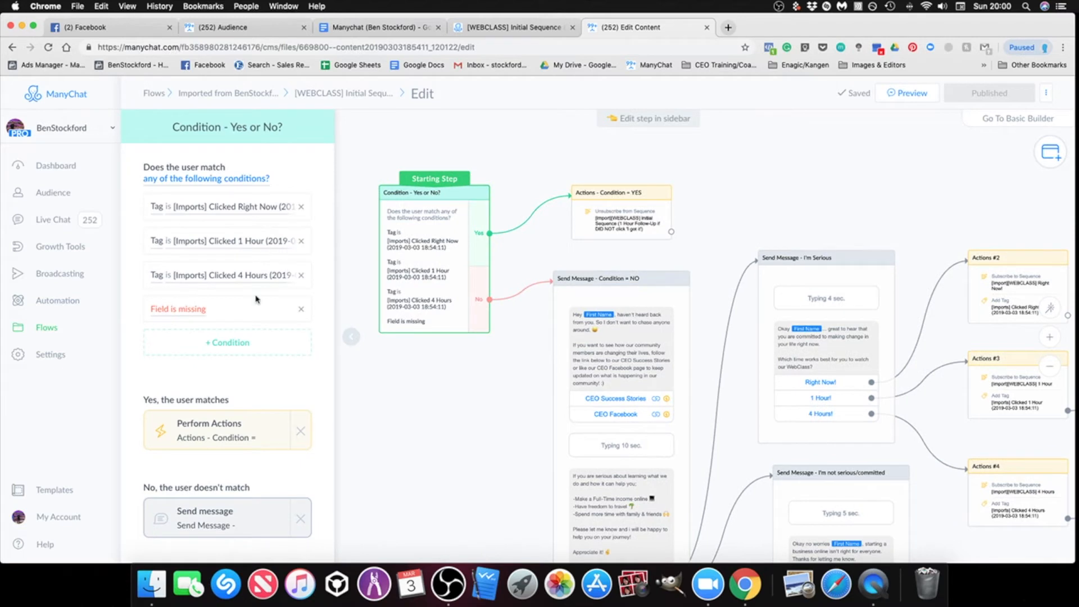
click(301, 308)
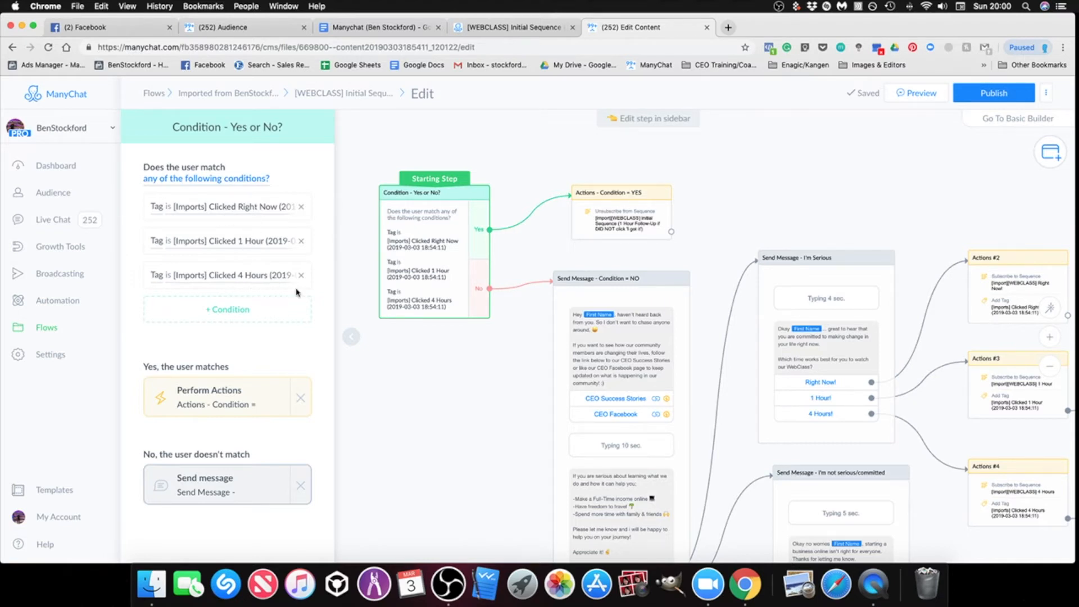
click(417, 333)
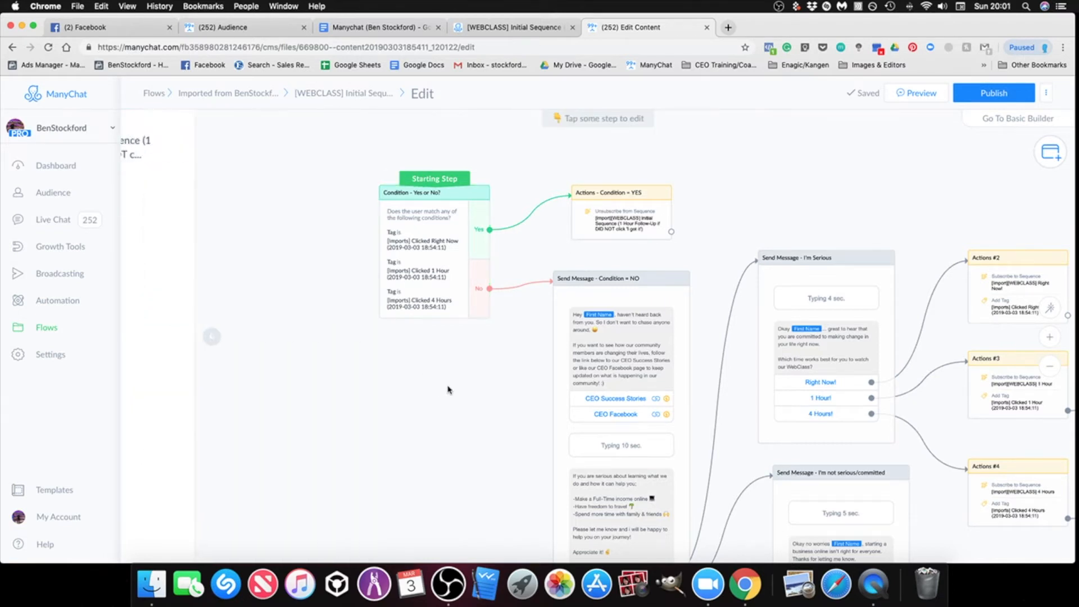
Review the CEO Success Stories and CEO Facebook button links in the Condition = NO message.
drag(440, 348, 363, 369)
scroll(646, 185, right, 3)
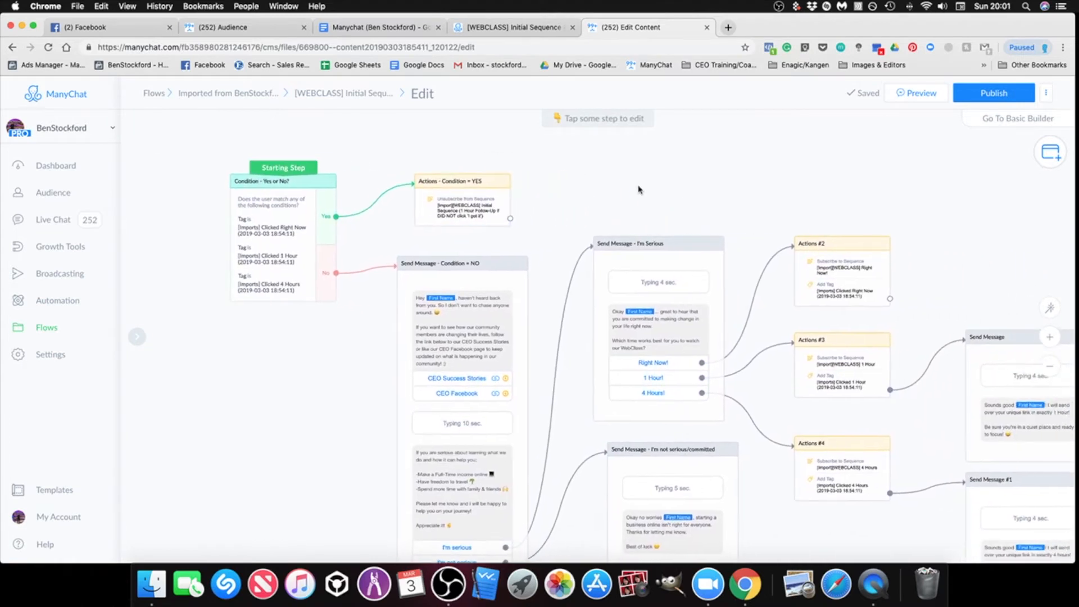
scroll(465, 204, right, 5)
scroll(710, 242, down, 3)
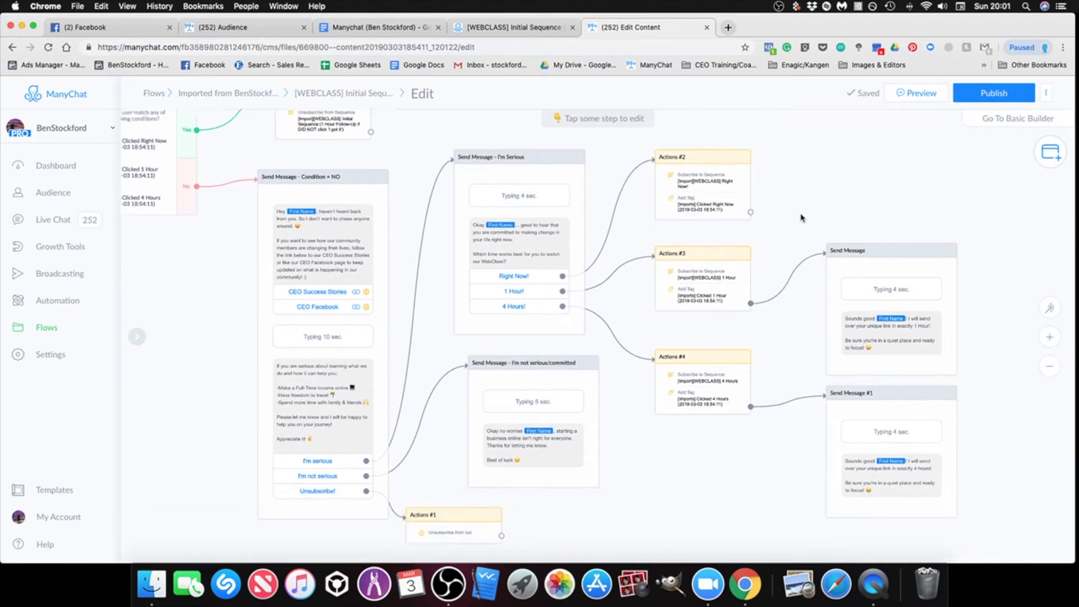
scroll(683, 360, down, 3)
scroll(690, 403, up, 5)
scroll(689, 403, left, 2)
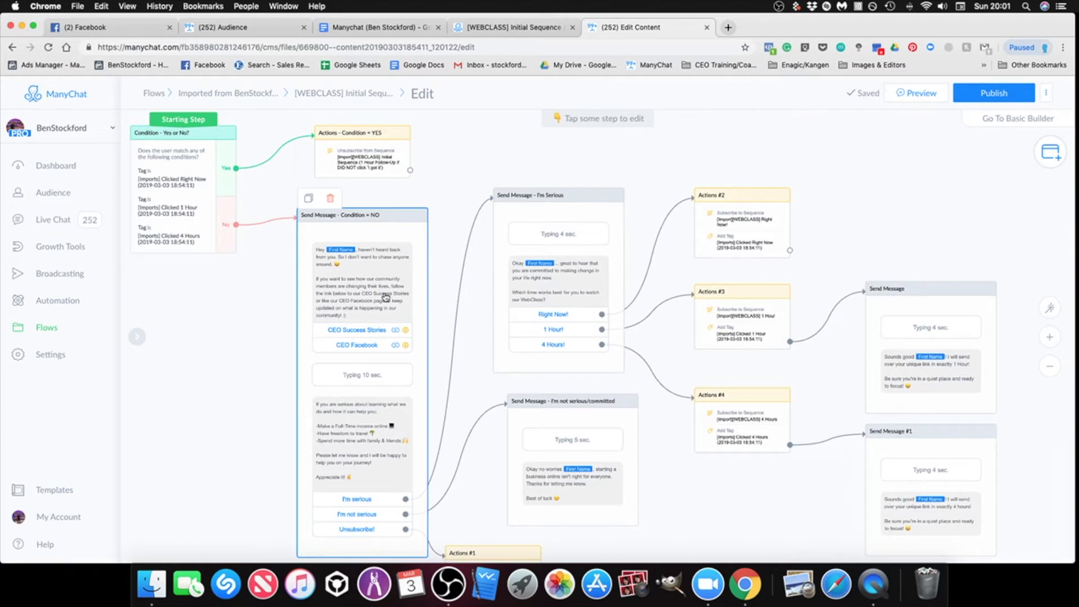
scroll(386, 297, left, 3)
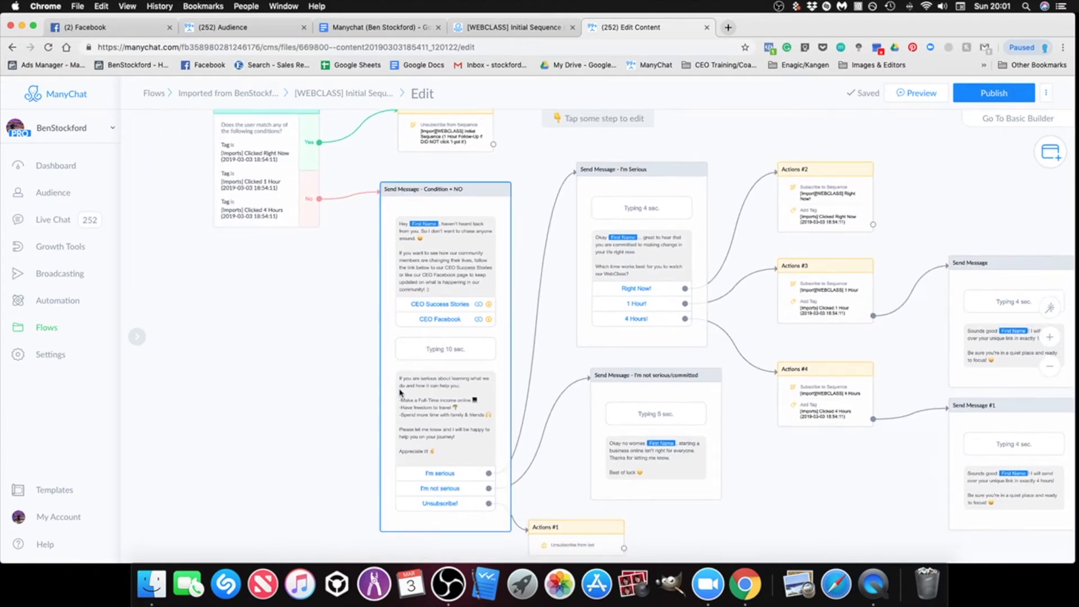
scroll(446, 389, down, 1)
scroll(445, 389, up, 3)
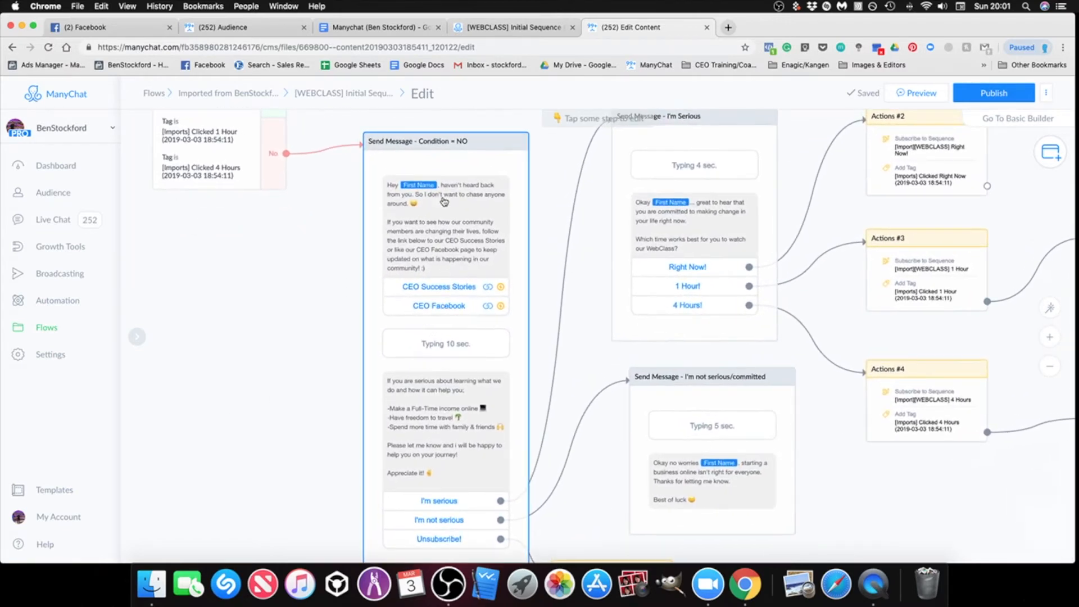
drag(342, 355, 401, 402)
scroll(365, 373, down, 2)
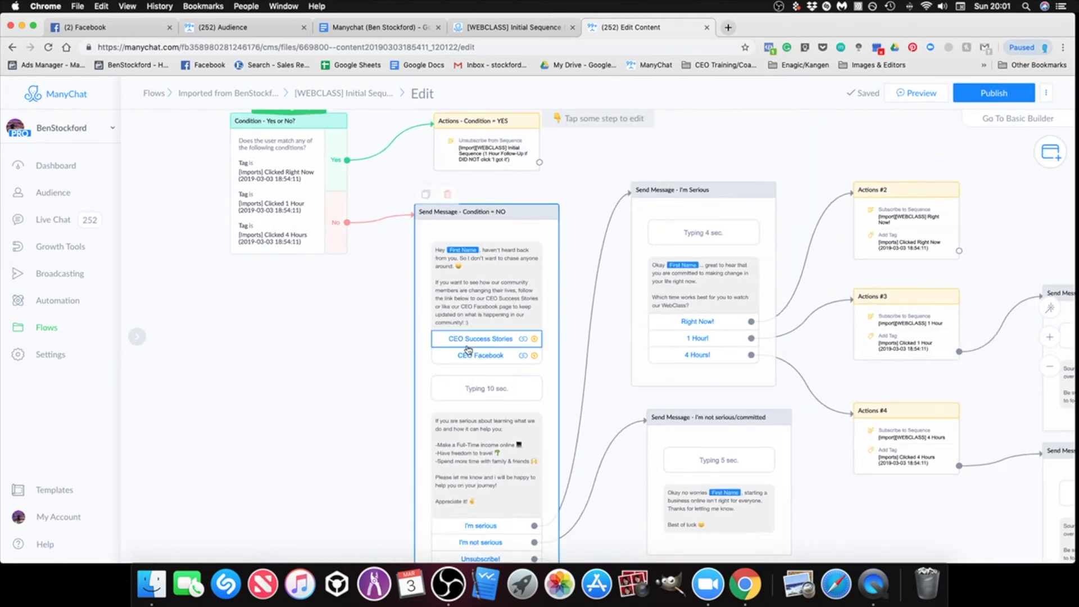
click(469, 346)
click(230, 308)
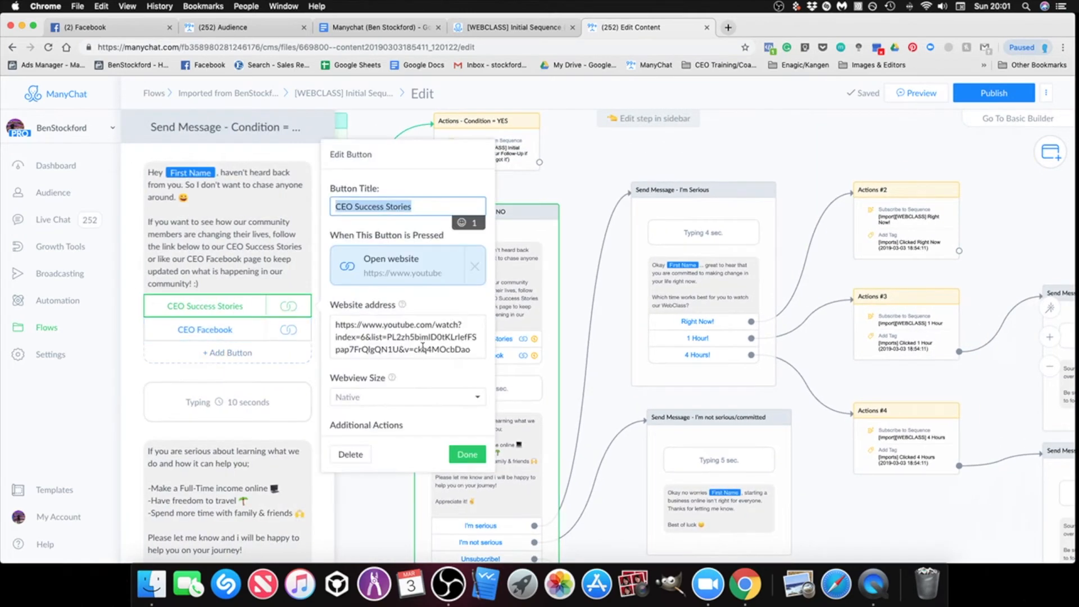
click(229, 332)
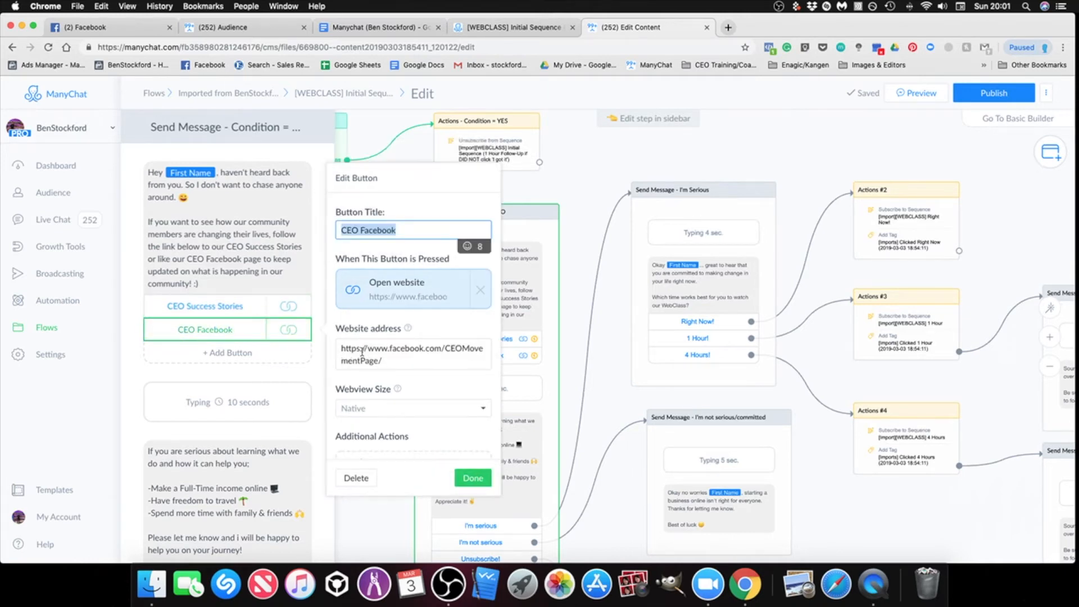
click(583, 184)
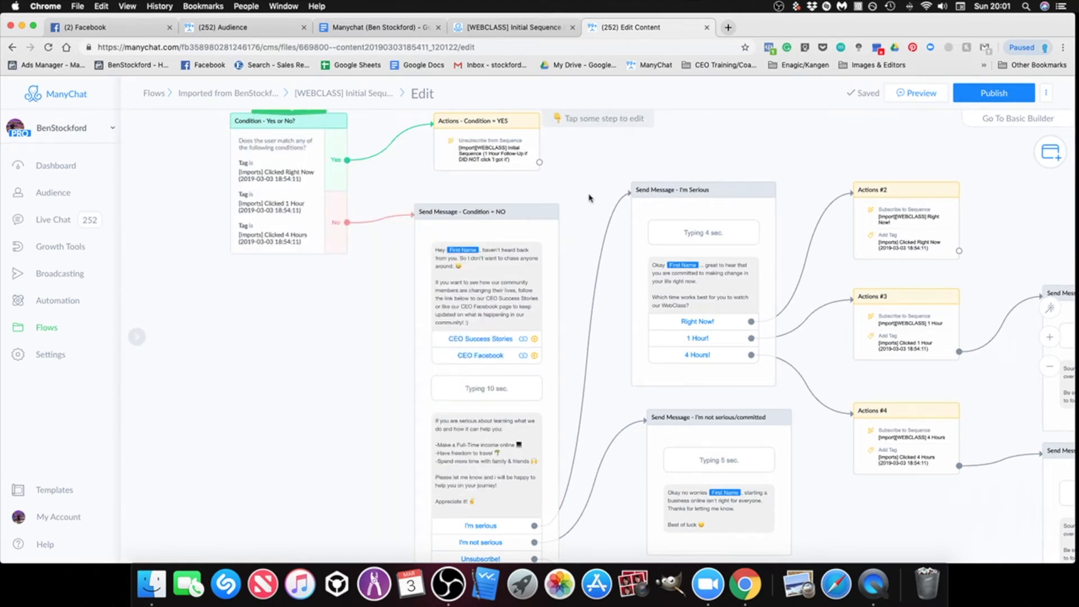
scroll(590, 197, down, 5)
drag(590, 197, 565, 234)
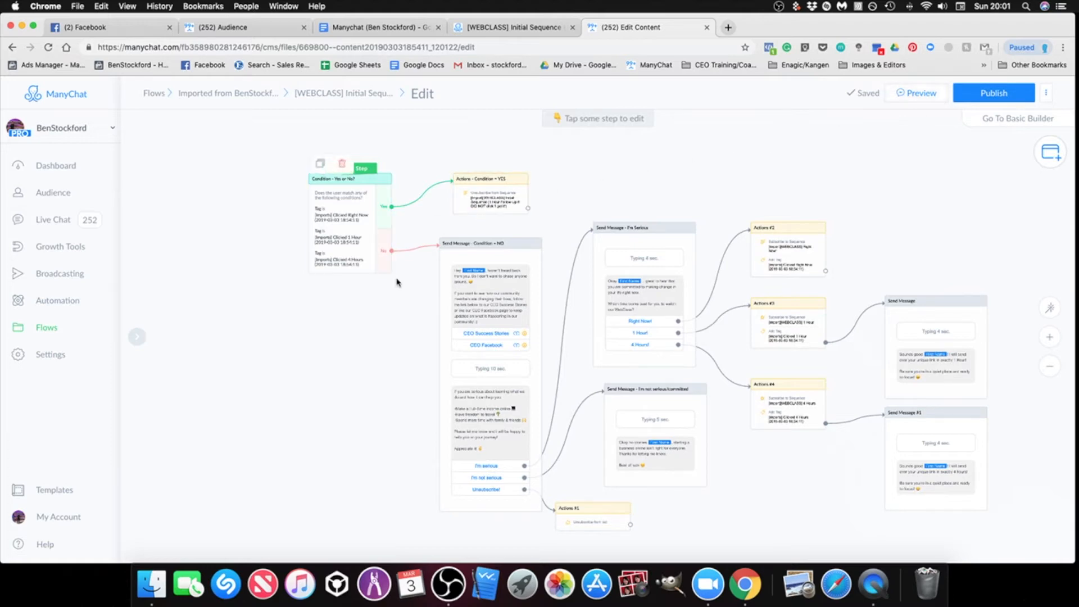
Publish the edited follow-up flow and return to the Flows list.
scroll(388, 292, up, 3)
mouse_move(356, 209)
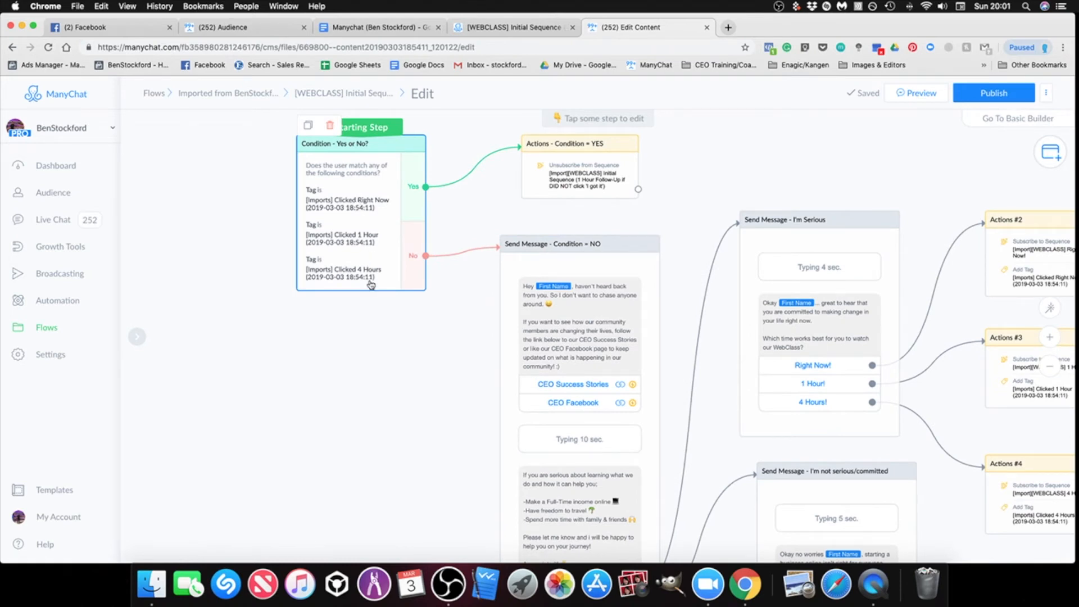
scroll(433, 376, up, 2)
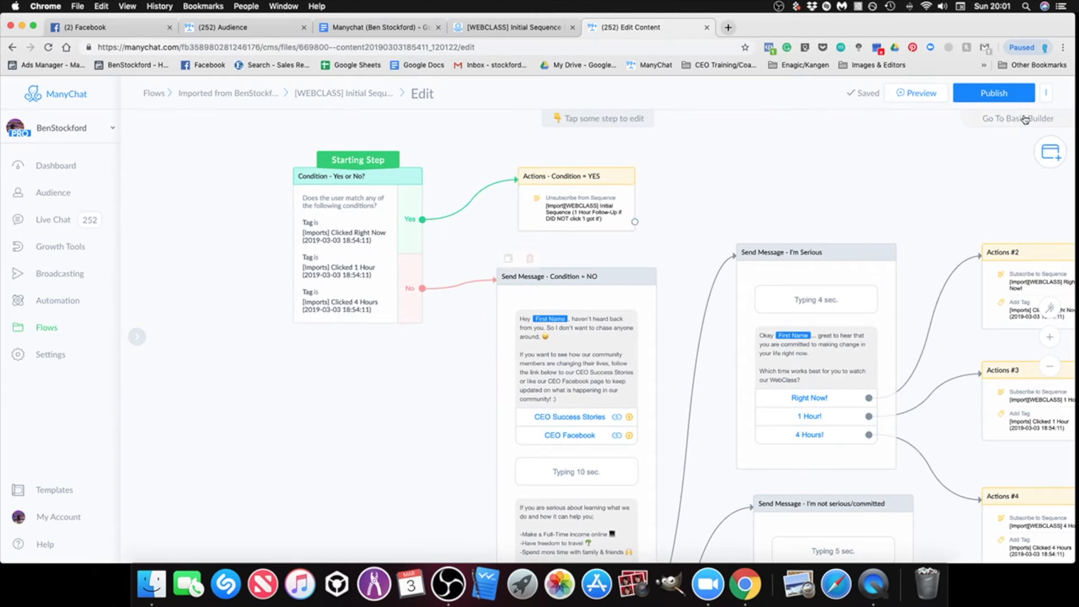
scroll(919, 204, down, 2)
scroll(919, 203, right, 5)
scroll(919, 203, down, 3)
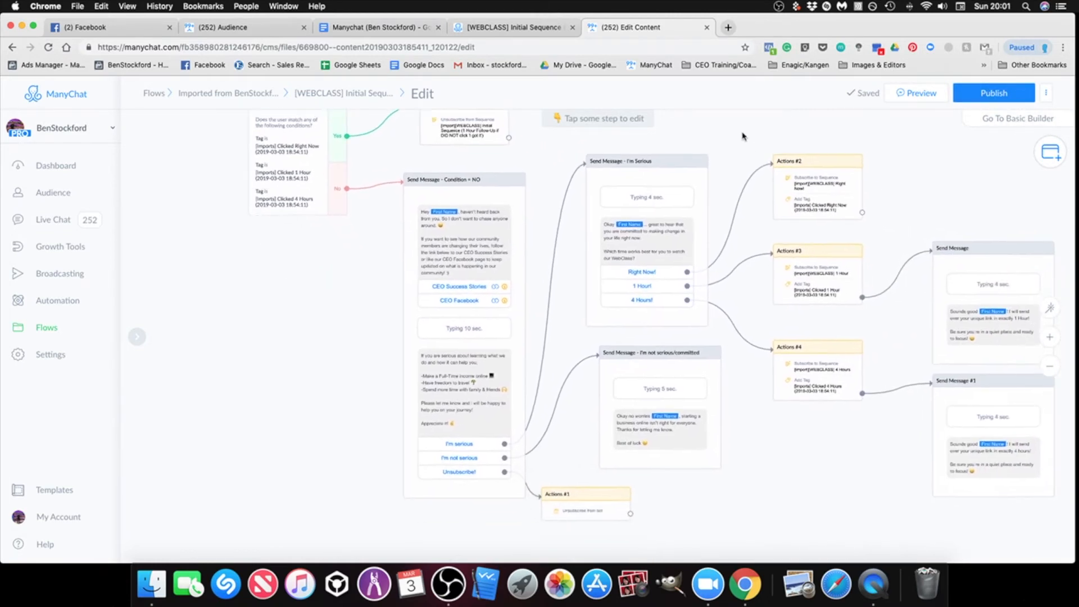
scroll(742, 385, down, 1)
drag(749, 398, 810, 467)
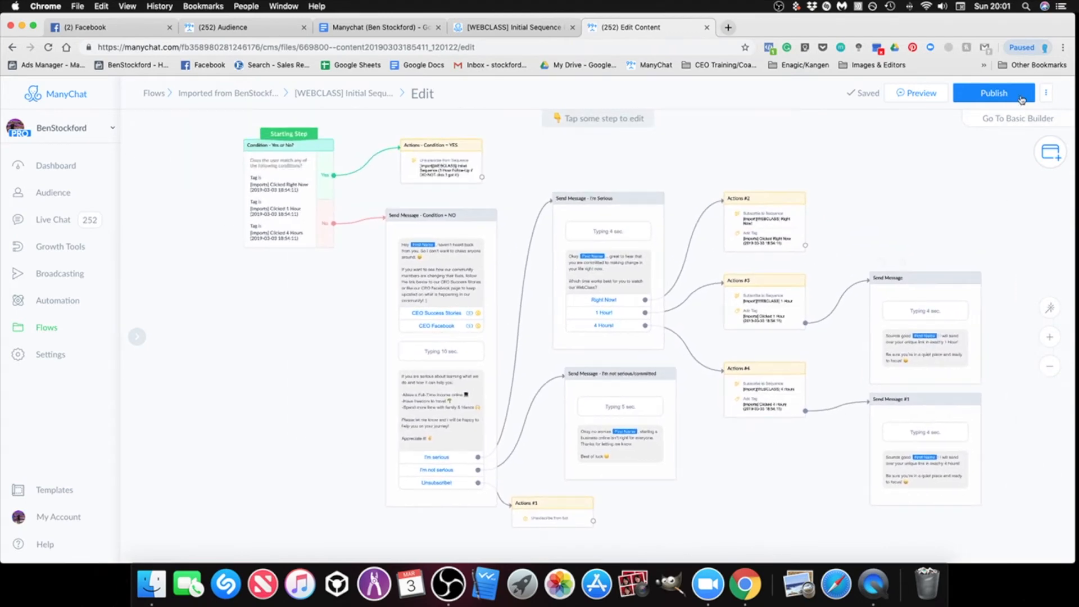
click(986, 96)
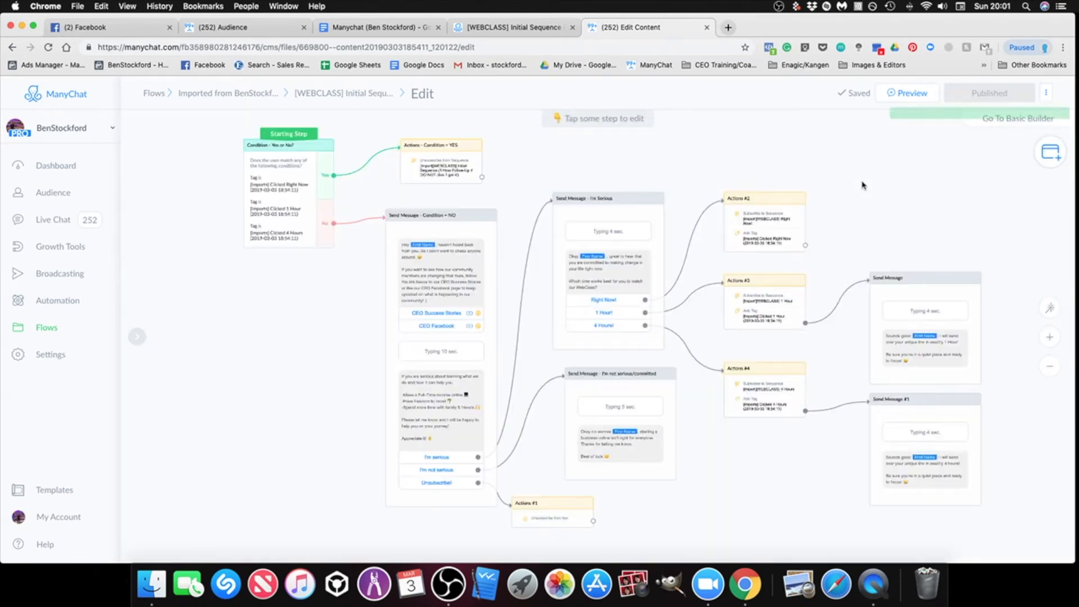
click(43, 332)
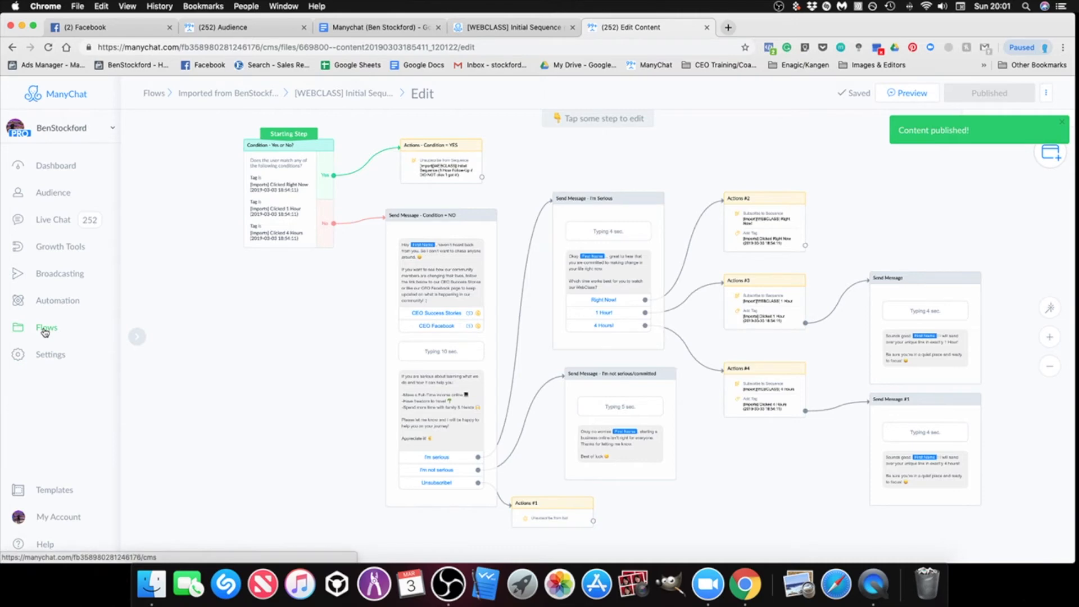
click(393, 202)
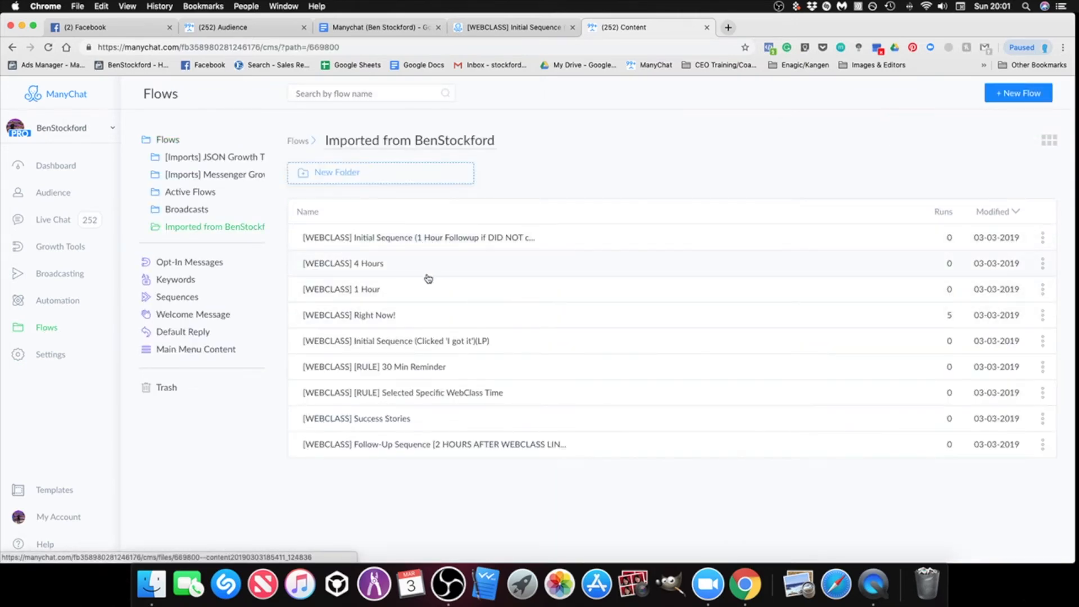
click(433, 445)
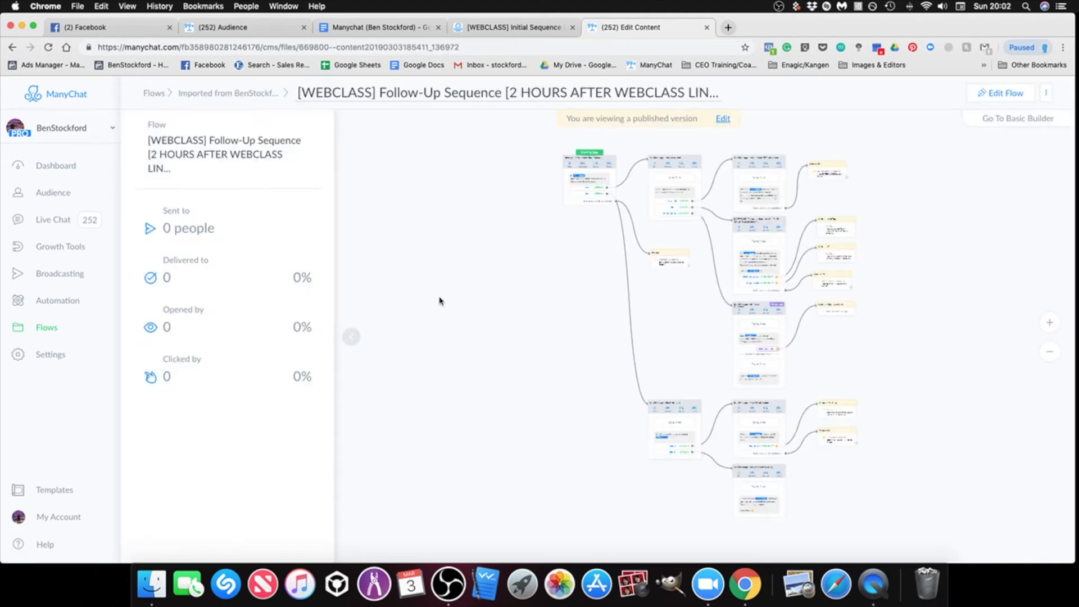
drag(994, 208, 953, 200)
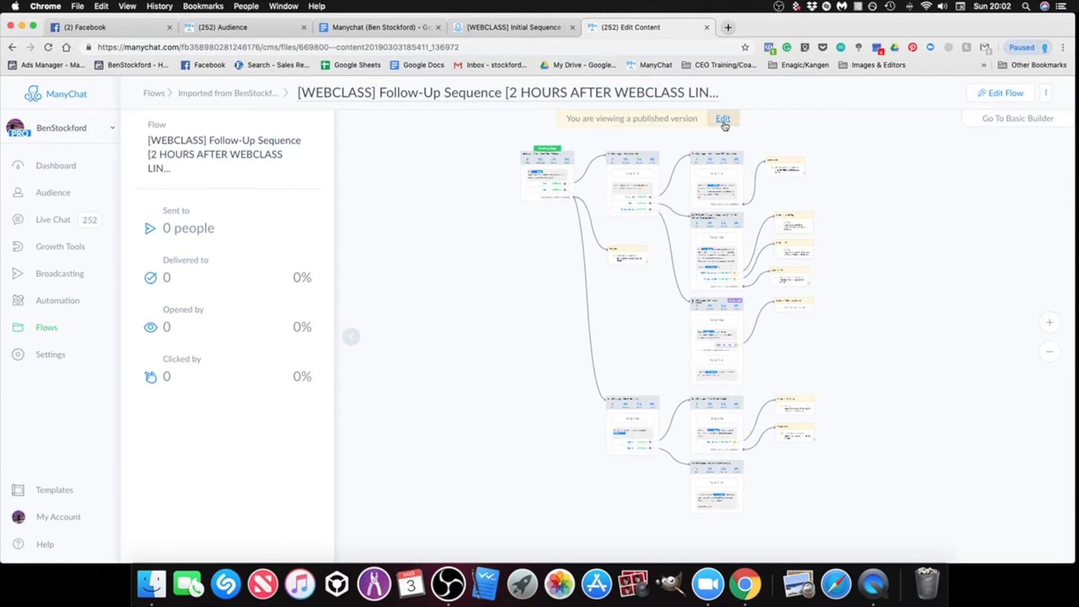
click(724, 120)
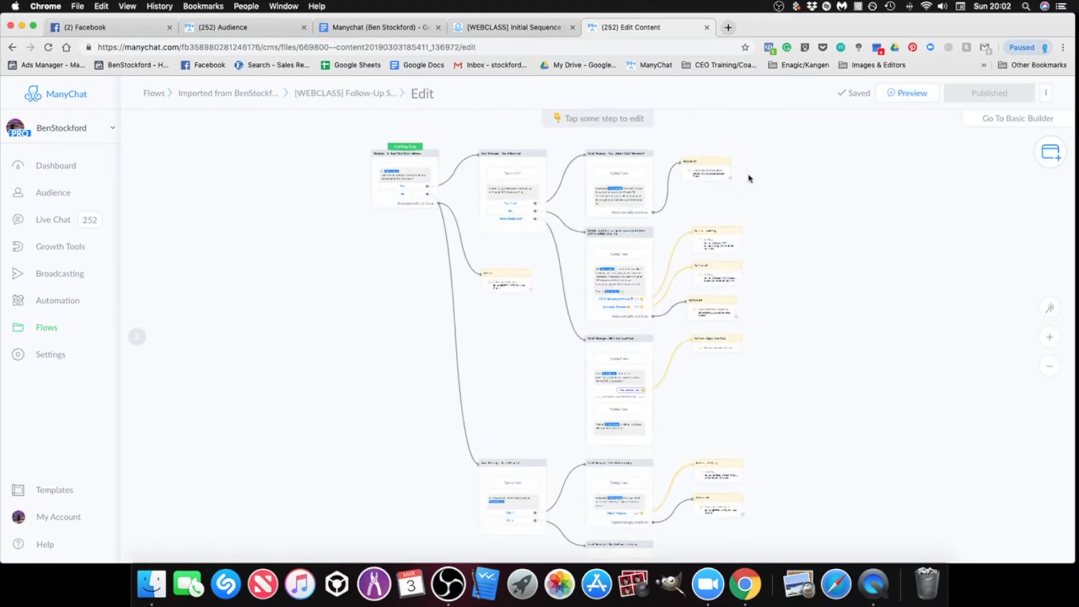
Inspect the flow's branches and check the CEO Movement Page! button's settings.
scroll(337, 300, up, 5)
drag(356, 309, 253, 276)
scroll(320, 333, down, 2)
drag(544, 465, 424, 461)
scroll(497, 413, down, 1)
scroll(472, 434, down, 1)
drag(809, 257, 712, 258)
scroll(812, 369, down, 5)
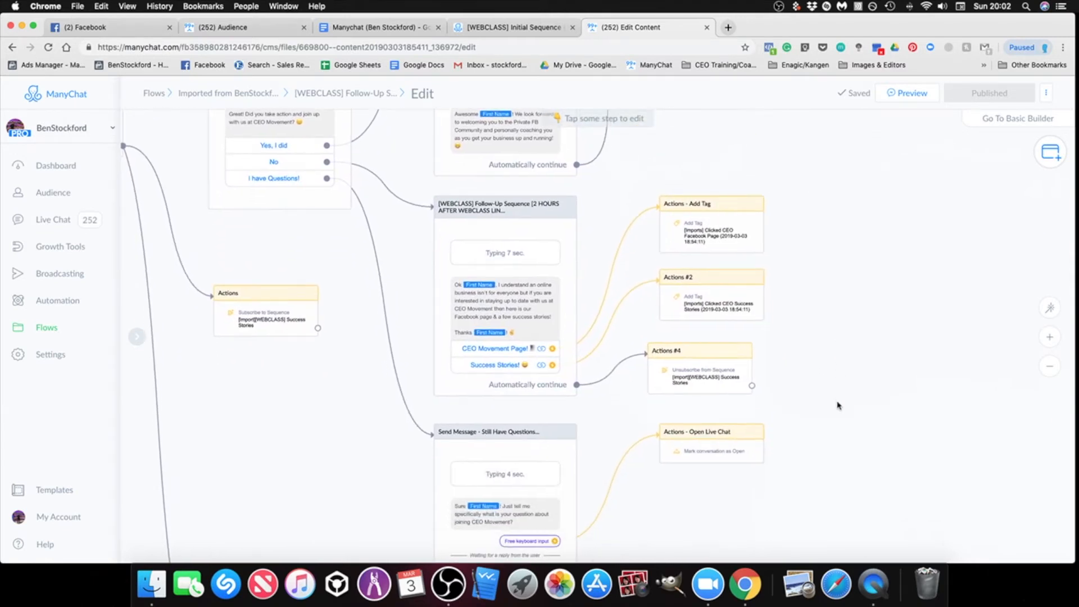
scroll(843, 377, down, 2)
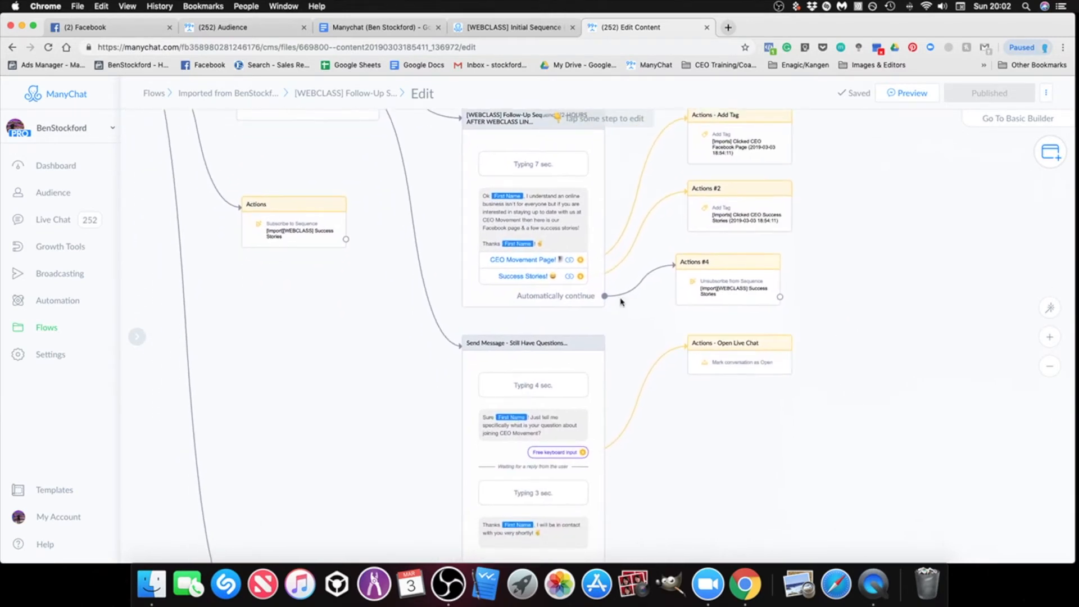
click(533, 262)
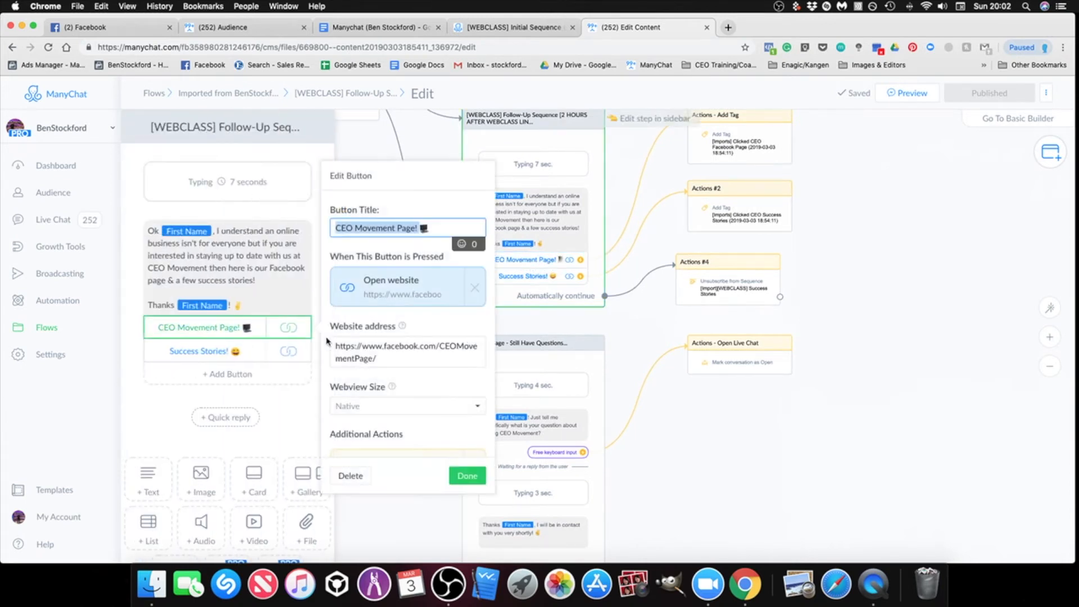
click(816, 396)
Review the rest of the flow canvas and go back to the Flows list.
scroll(849, 337, down, 4)
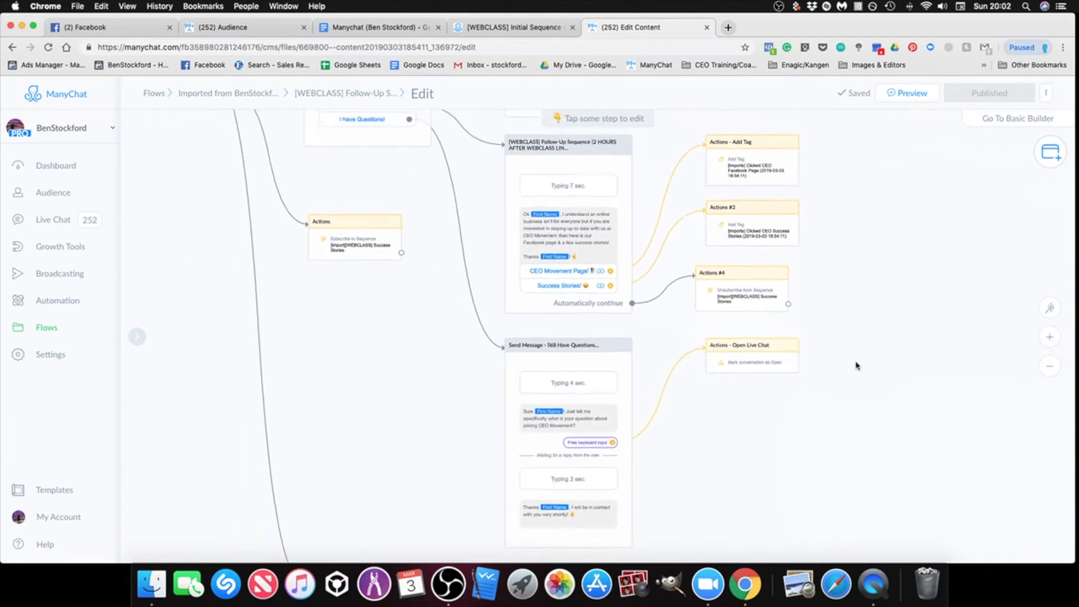
scroll(841, 336, down, 6)
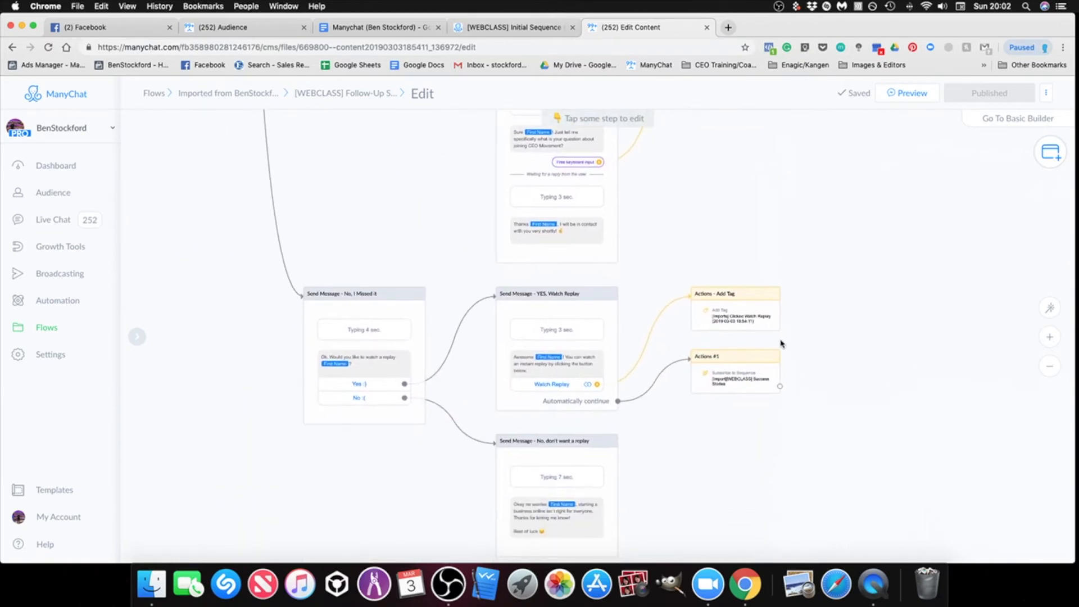
scroll(692, 318, up, 2)
scroll(740, 404, down, 4)
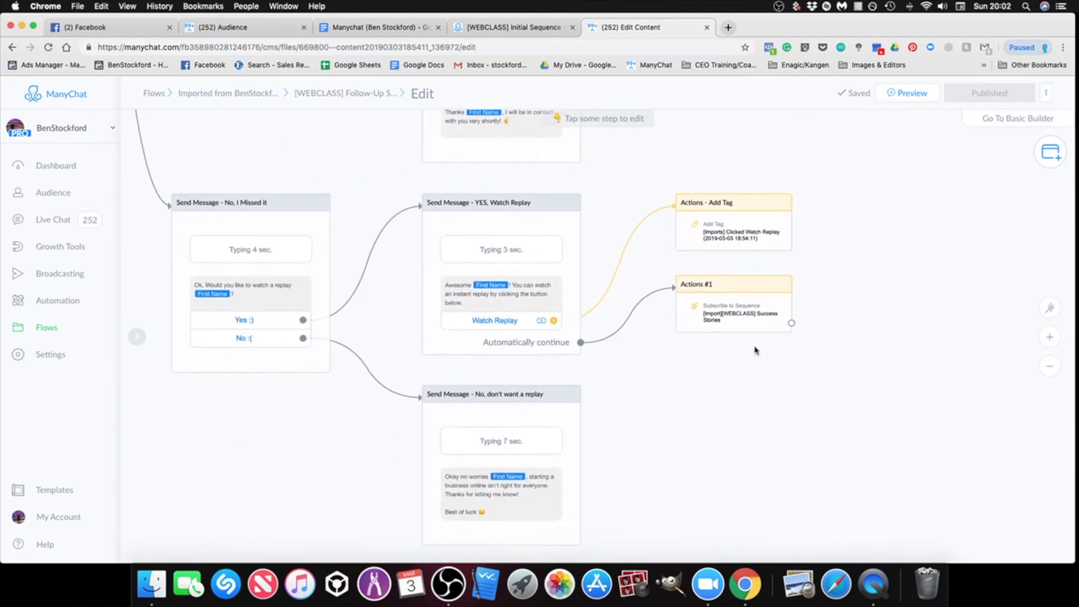
scroll(772, 381, up, 10)
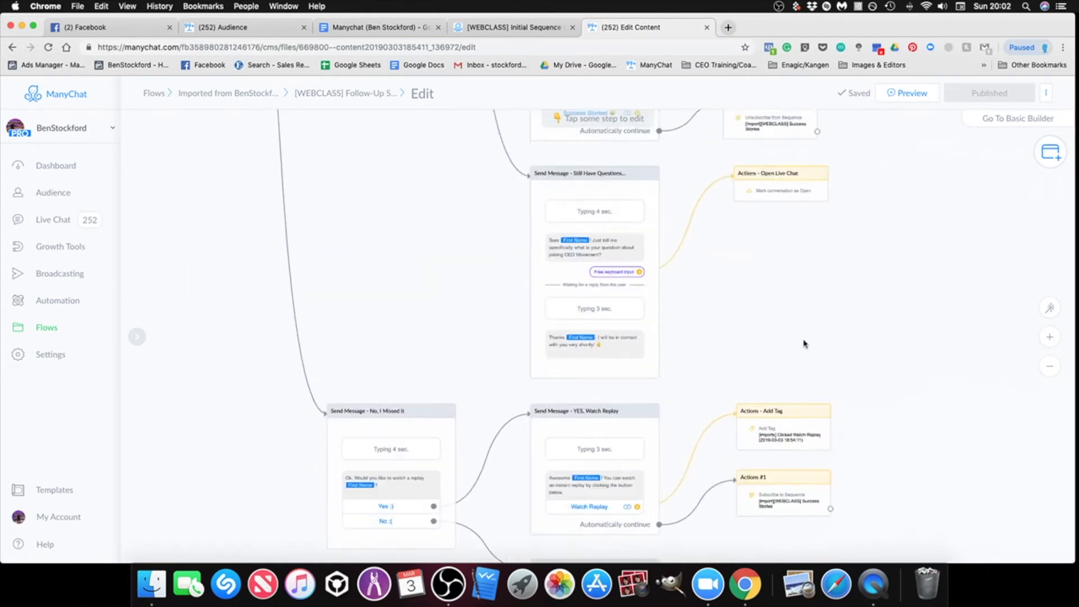
scroll(298, 337, up, 8)
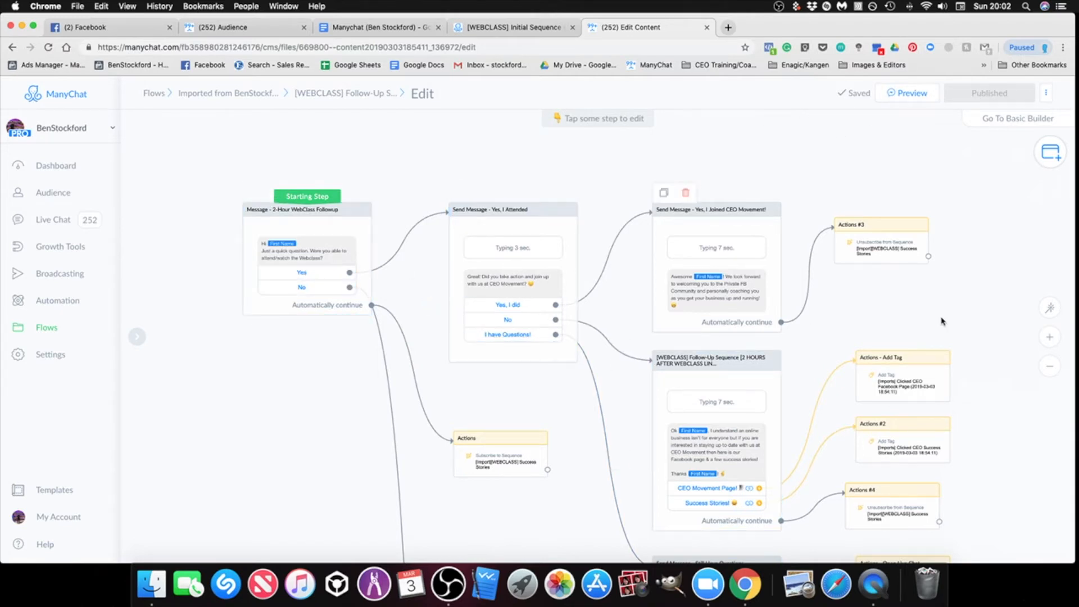
scroll(725, 340, down, 5)
scroll(725, 340, right, 5)
scroll(833, 225, up, 1)
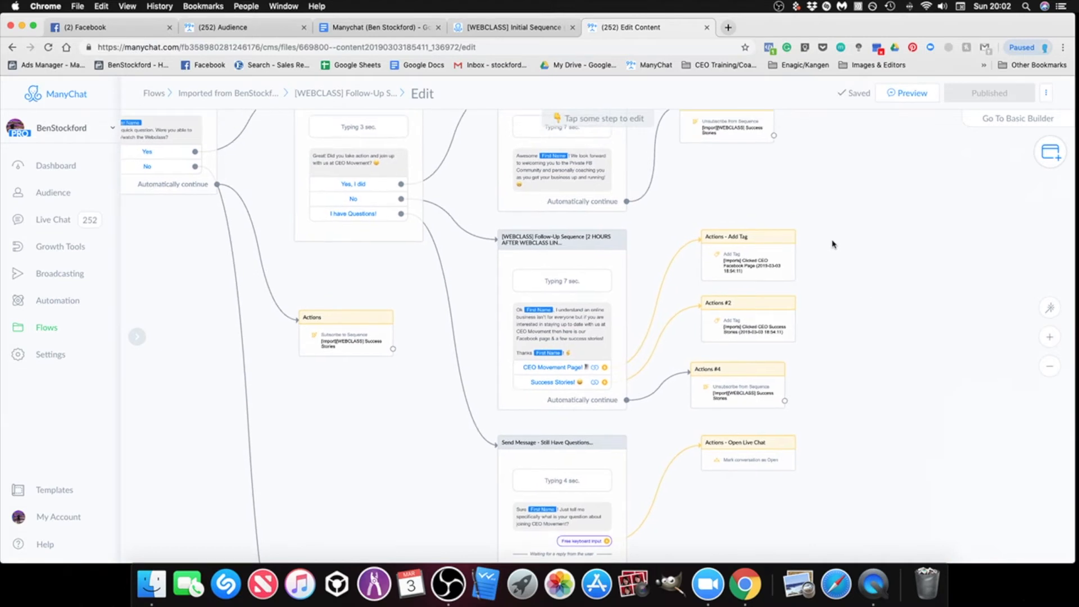
scroll(852, 350, up, 1)
scroll(852, 350, left, 2)
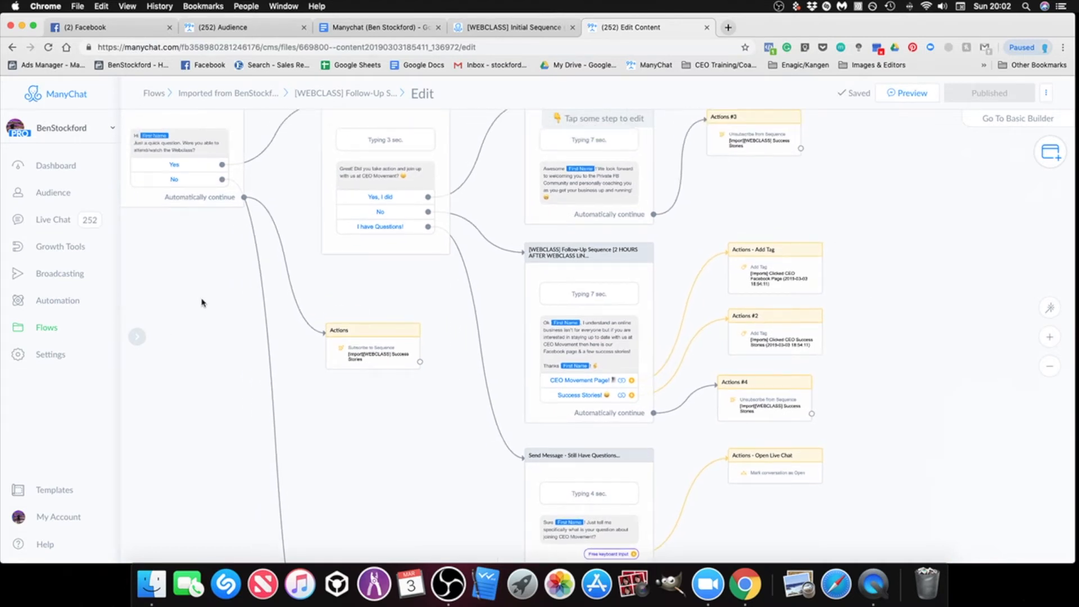
drag(203, 303, 247, 321)
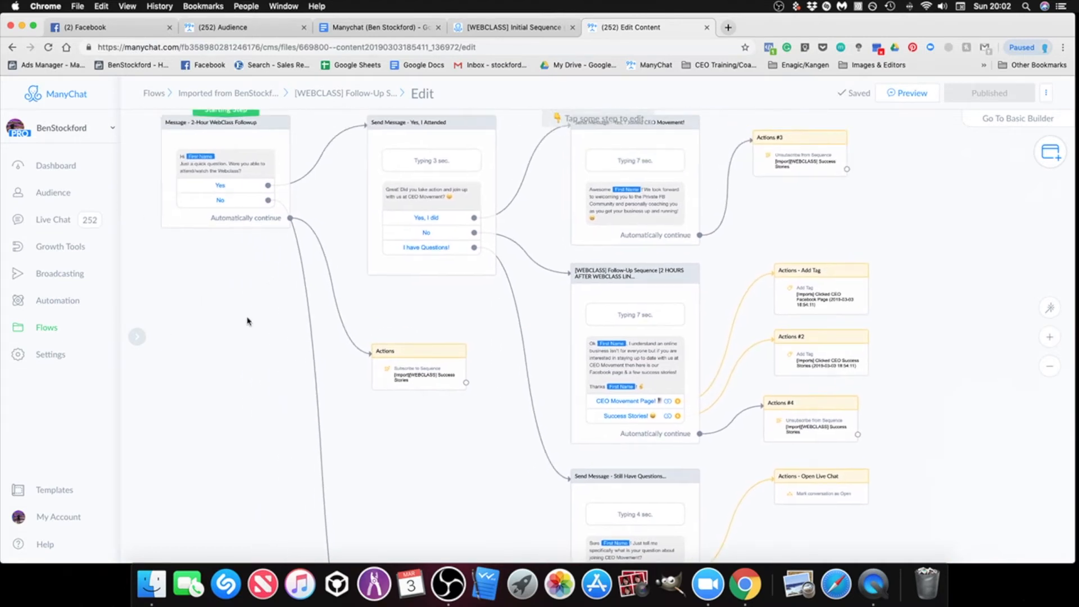
click(48, 335)
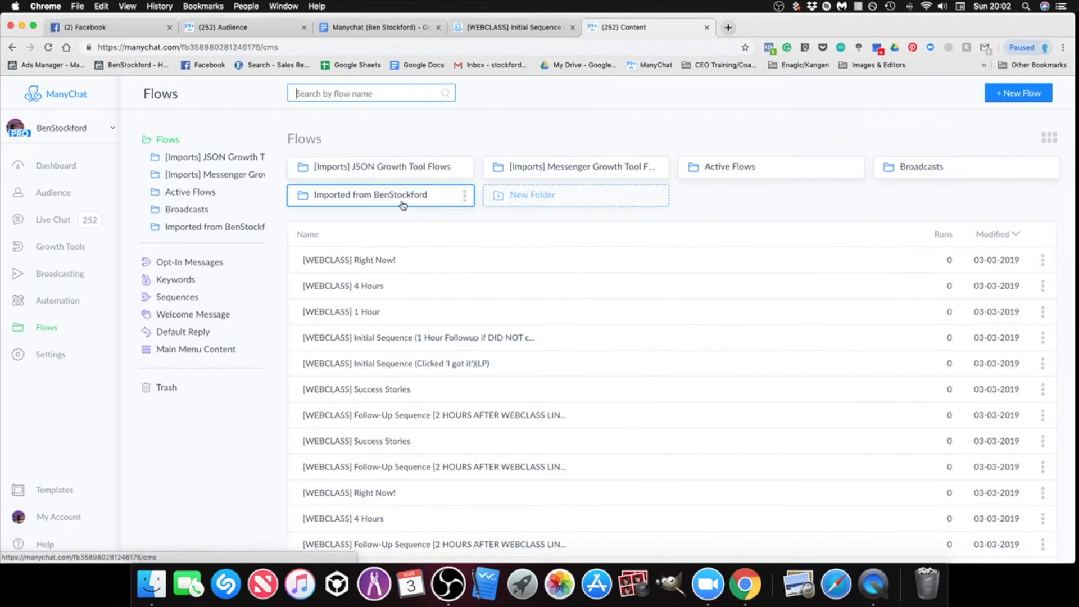
Open [WEBCLASS] [RULE] Selected Specific WebClass Time in edit mode and view its Watch WebClass button.
click(404, 197)
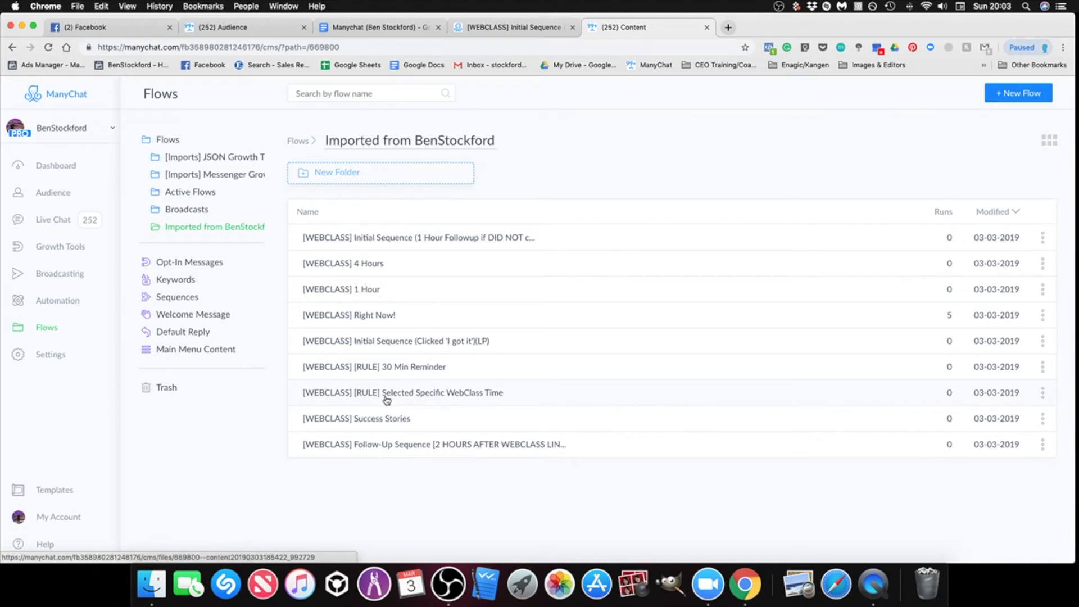
click(431, 396)
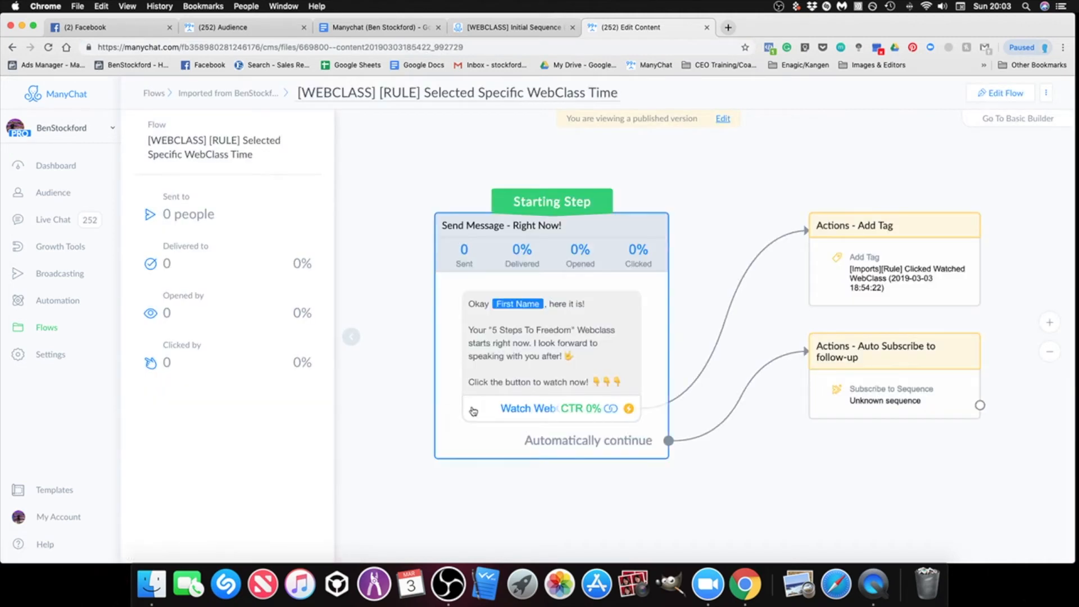
click(723, 119)
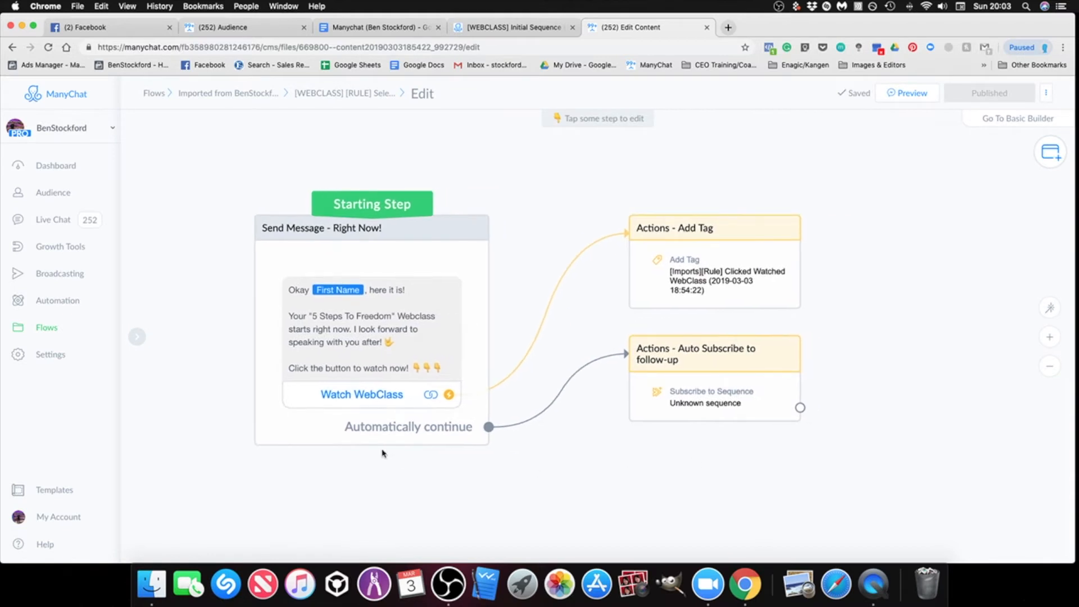
click(385, 396)
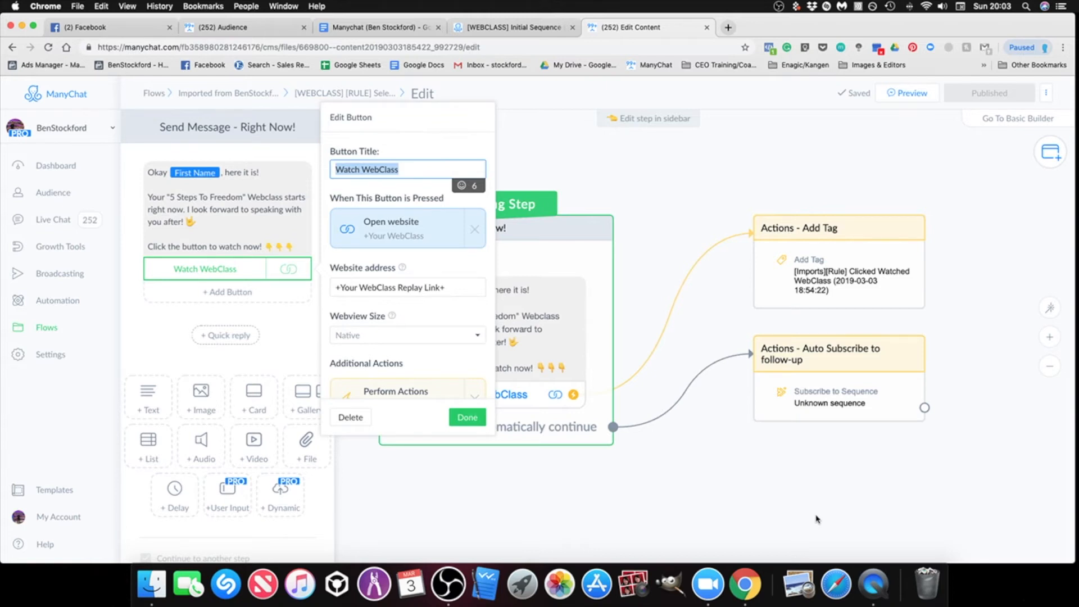
Replace the Watch WebClass button's placeholder address with the webclass20859238 link and save.
click(719, 413)
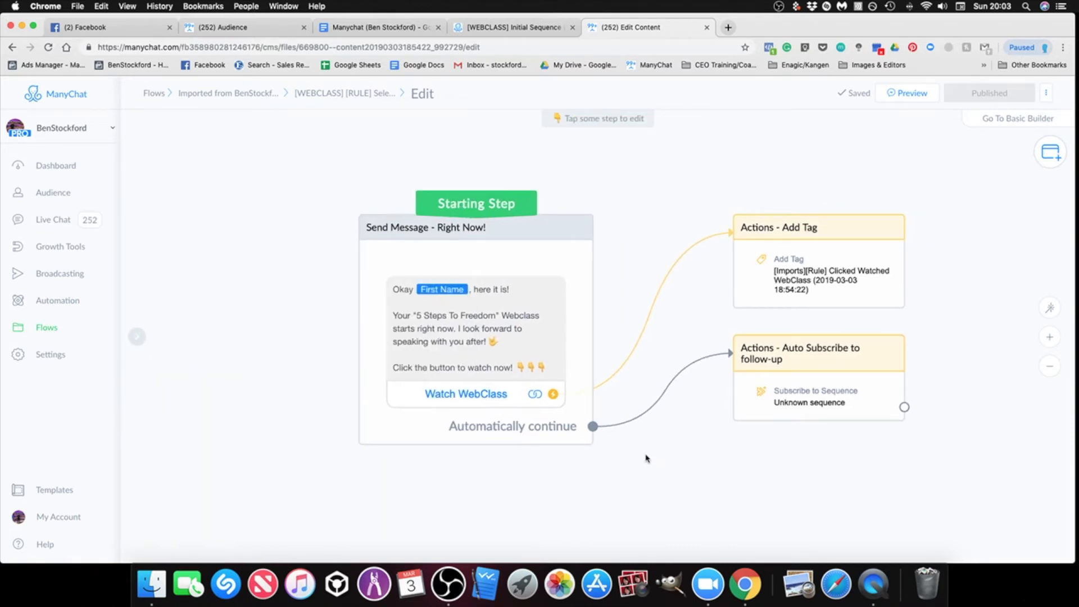
click(137, 337)
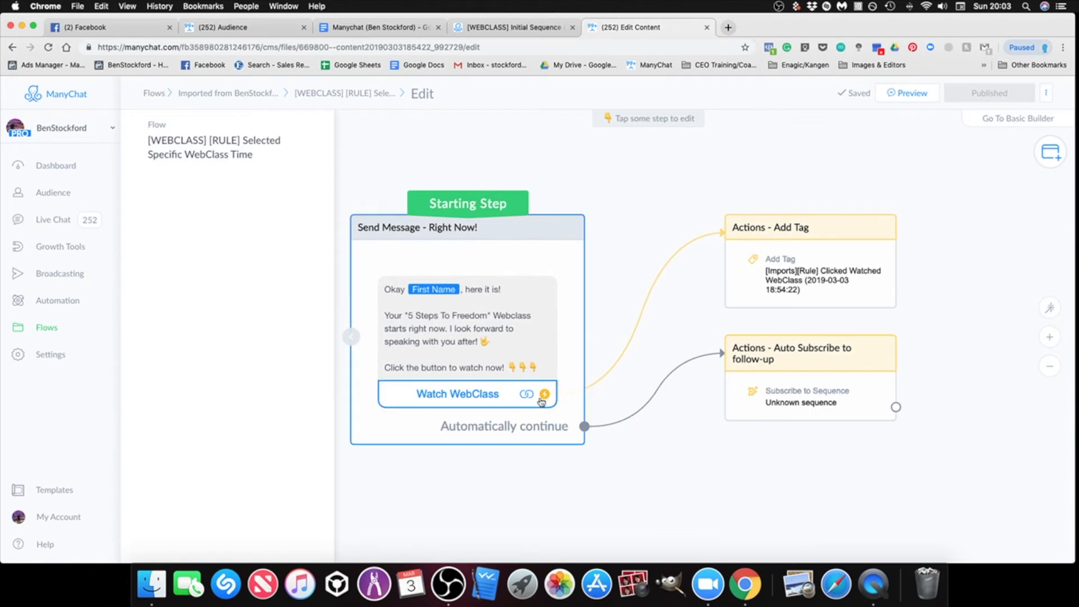
click(483, 394)
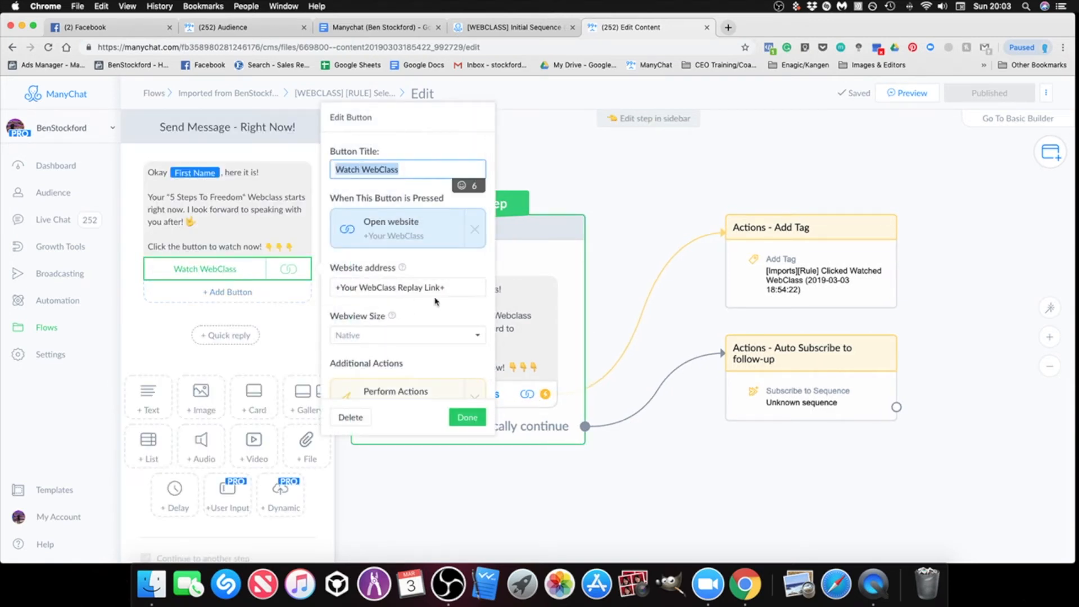
drag(444, 287, 326, 285)
right_click(374, 287)
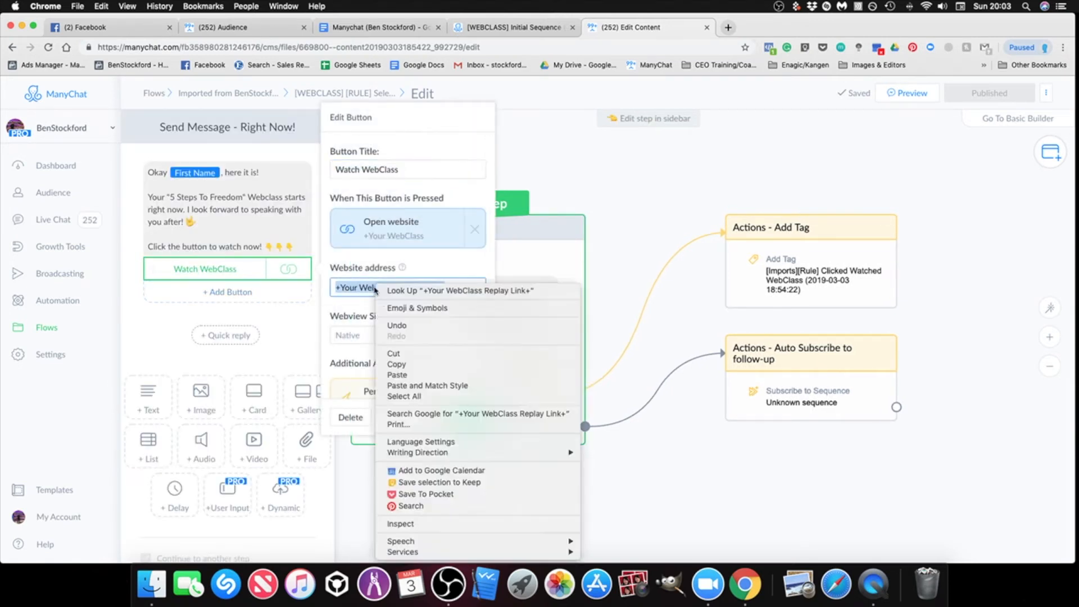
click(402, 376)
click(468, 418)
click(663, 472)
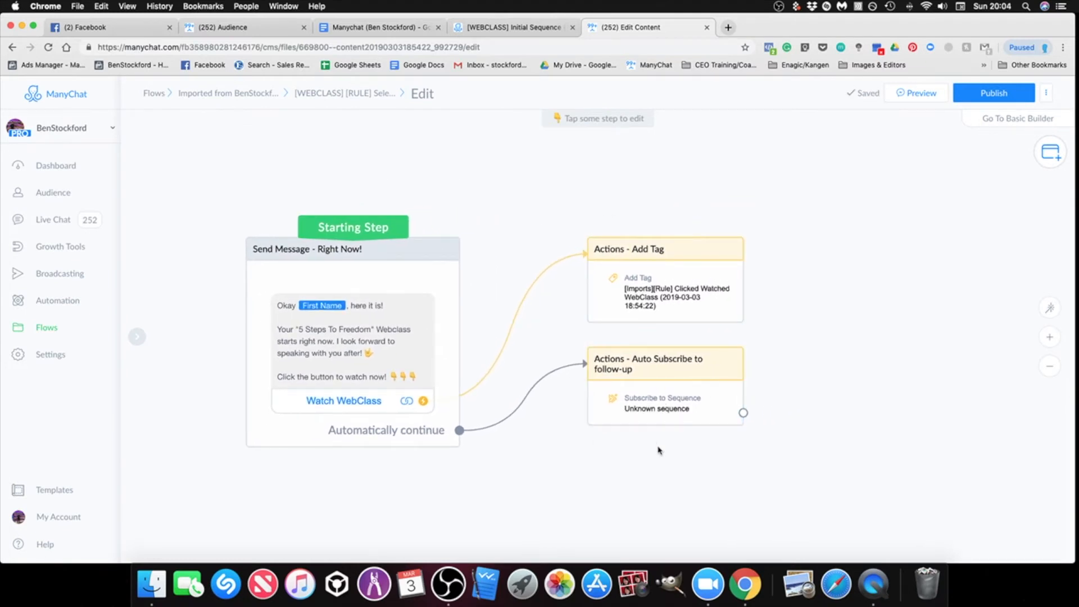
Make the Auto Subscribe step subscribe to the [Import][WEBCLASS] 2-hour follow-up sequence.
scroll(659, 425, up, 2)
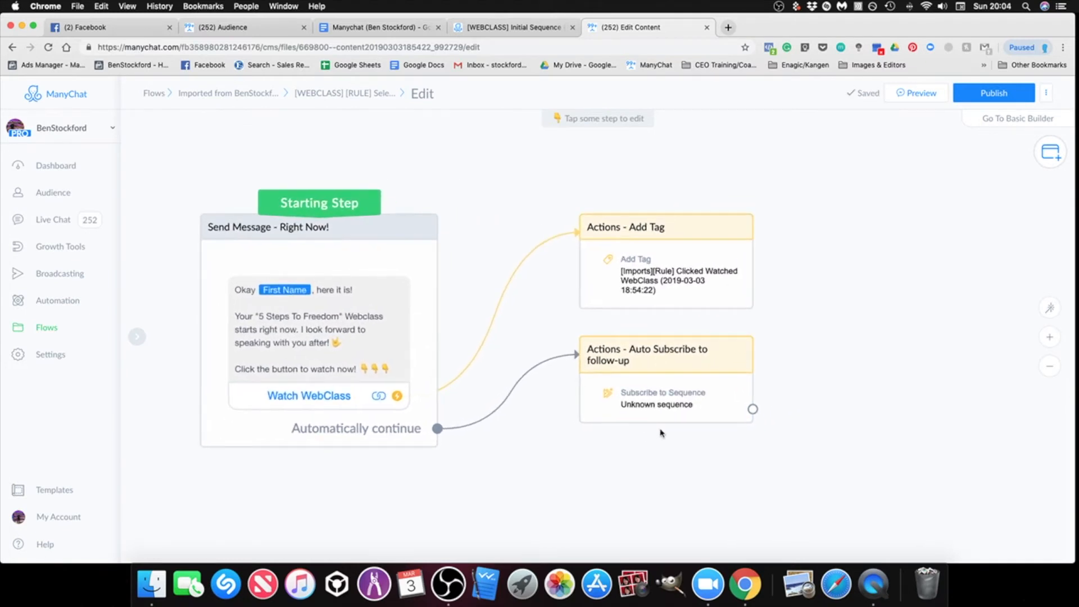
click(655, 401)
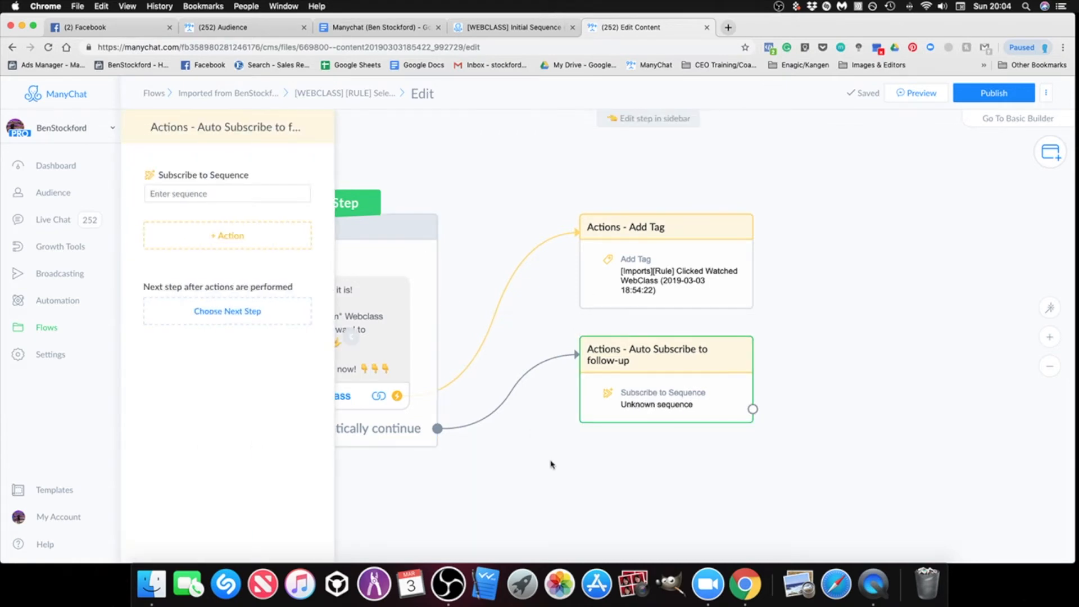
click(626, 451)
click(640, 399)
click(211, 194)
text(2 hour)
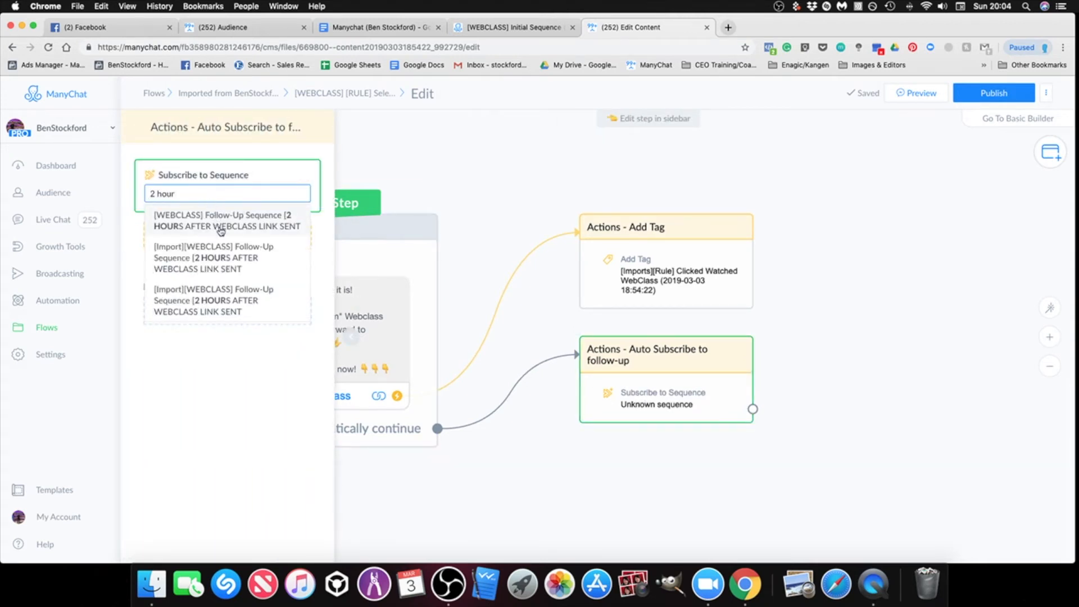
click(238, 259)
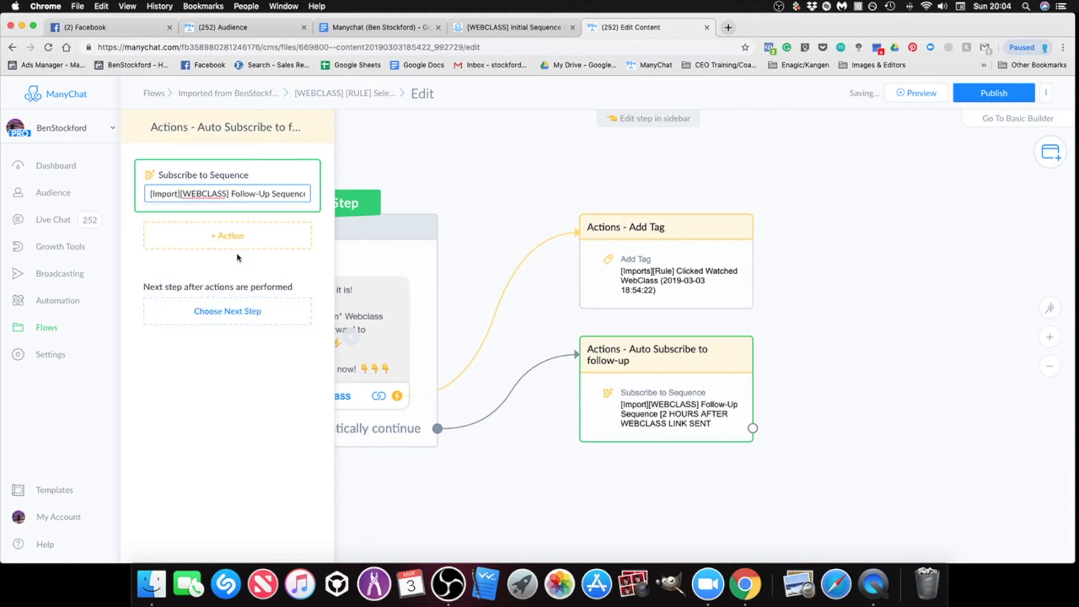
click(847, 309)
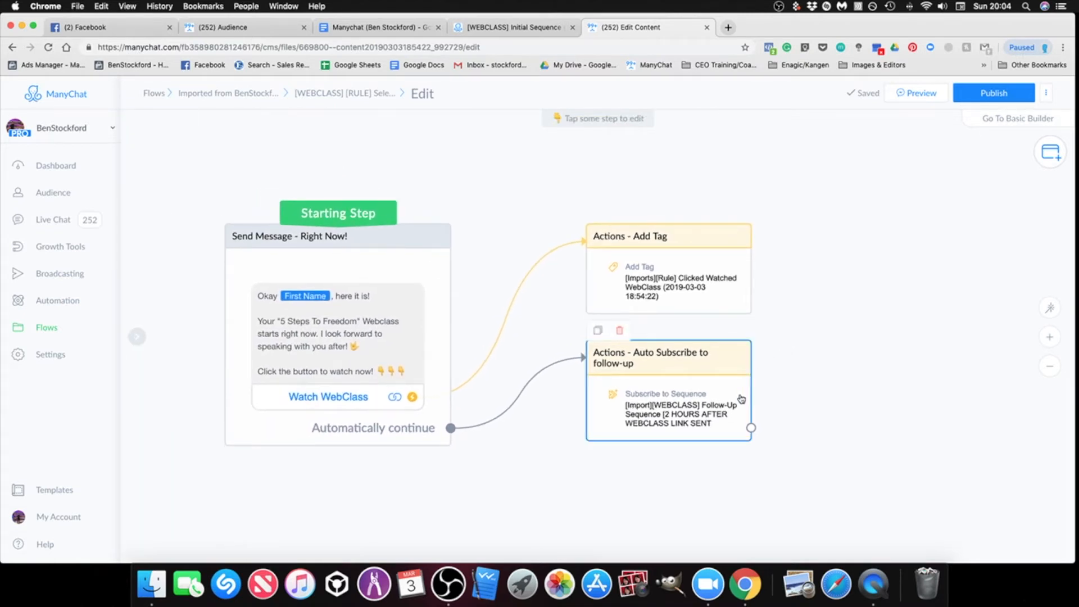
Replace the step's subscribe action with a fresh Subscribe to Sequence action.
click(724, 404)
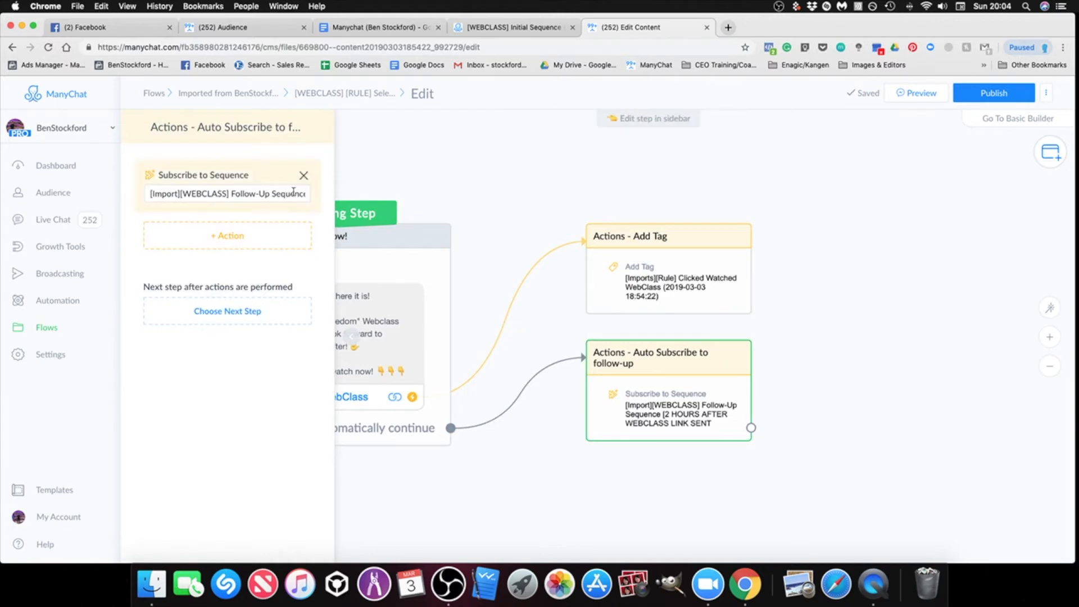
click(303, 177)
click(627, 138)
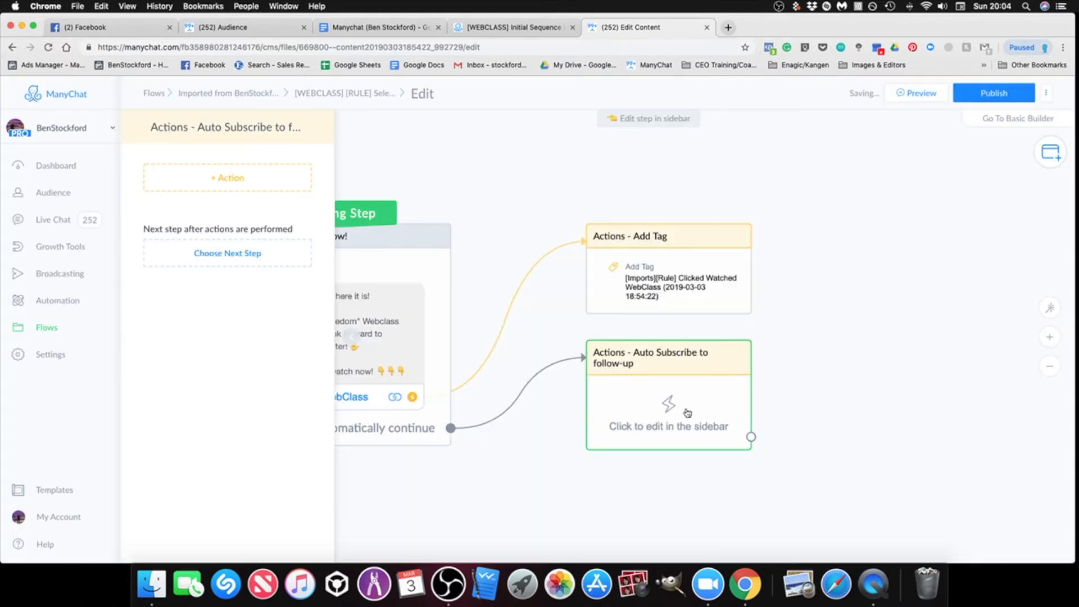
click(227, 178)
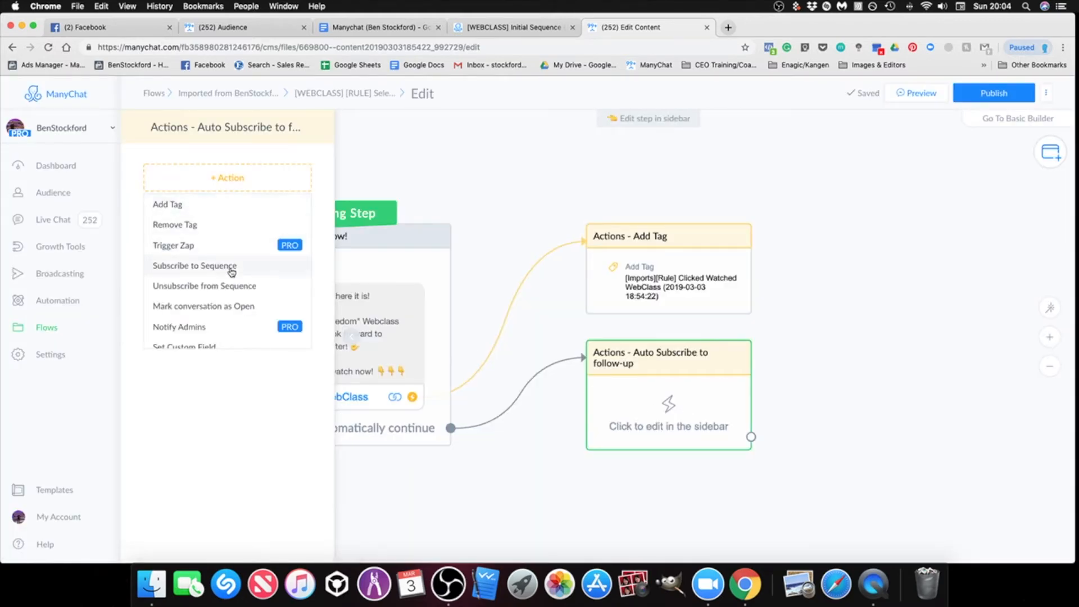
click(220, 264)
click(228, 193)
Choose the imported 2 HOURS AFTER WEBCLASS LINK SENT follow-up sequence and publish the flow.
text(im)
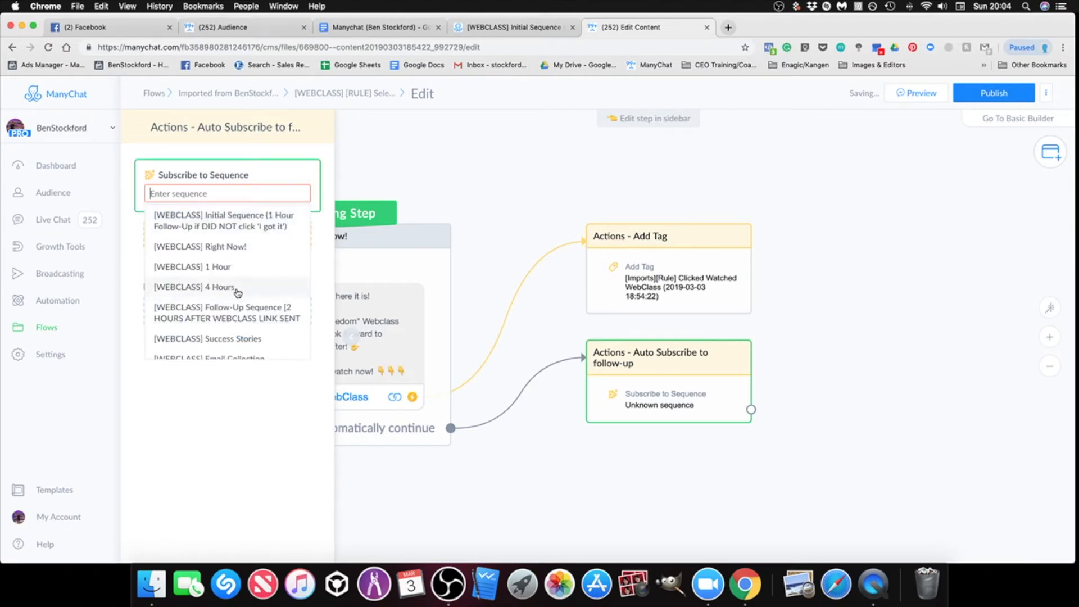
key(BackSpace)
key(BackSpace)
text(hour)
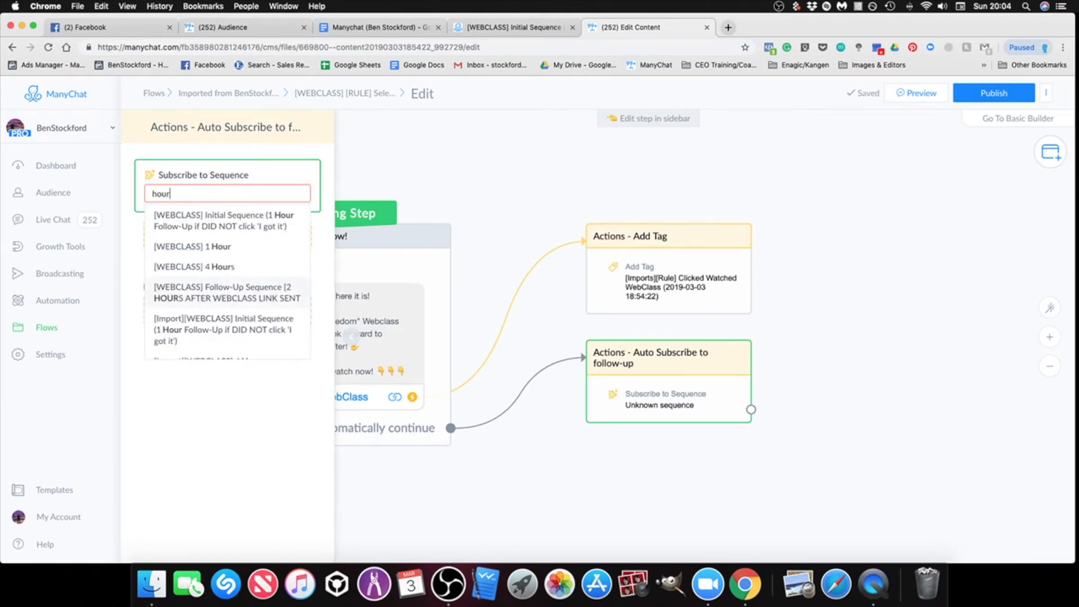
scroll(236, 337, down, 5)
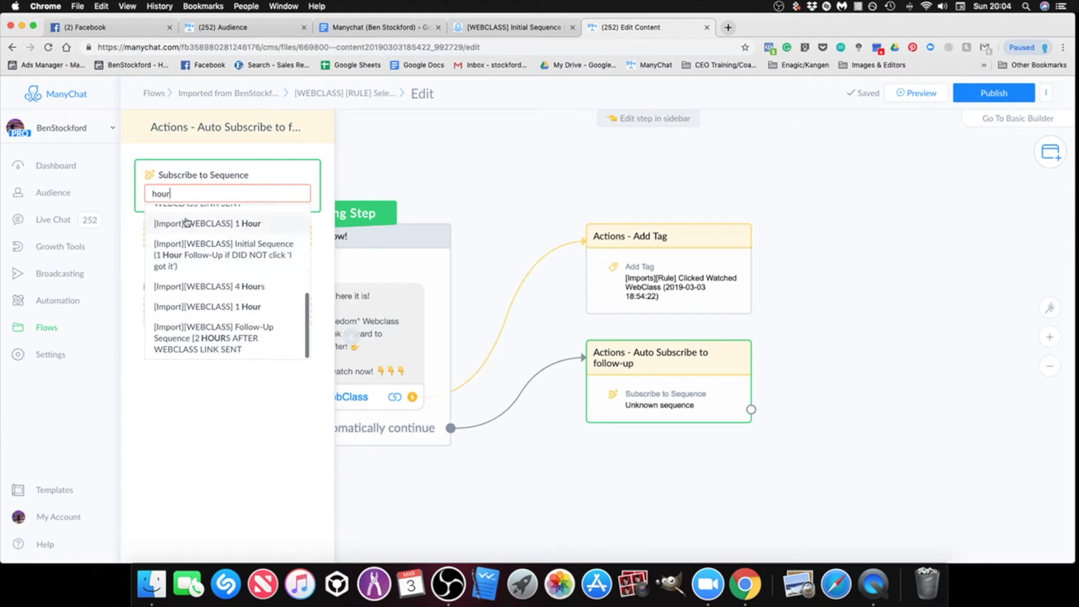
key(BackSpace)
key(BackSpace)
key(BackSpace)
key(BackSpace)
text(2 hour)
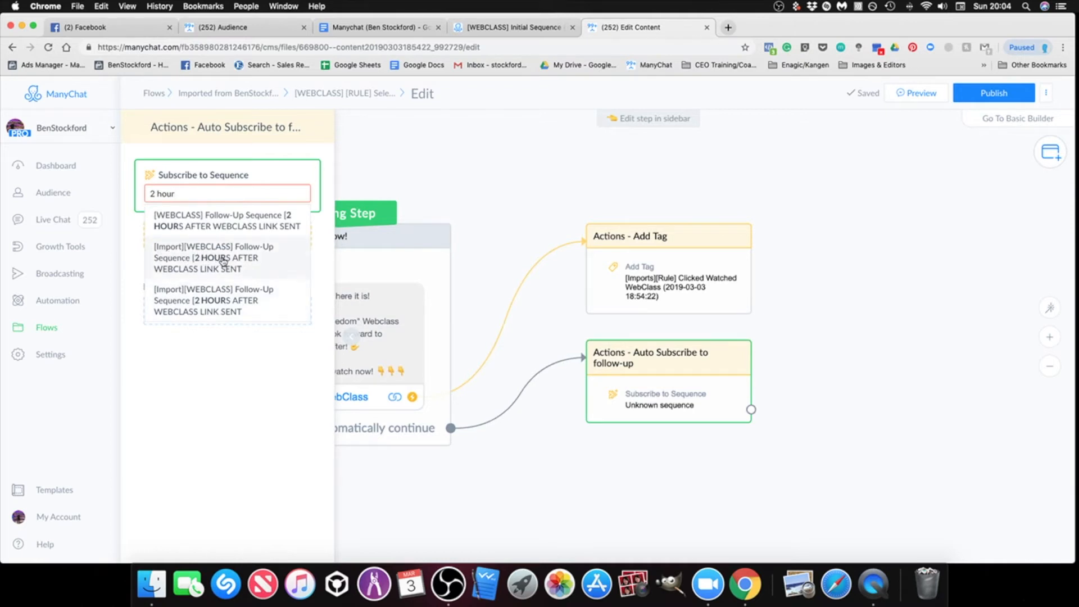
click(223, 262)
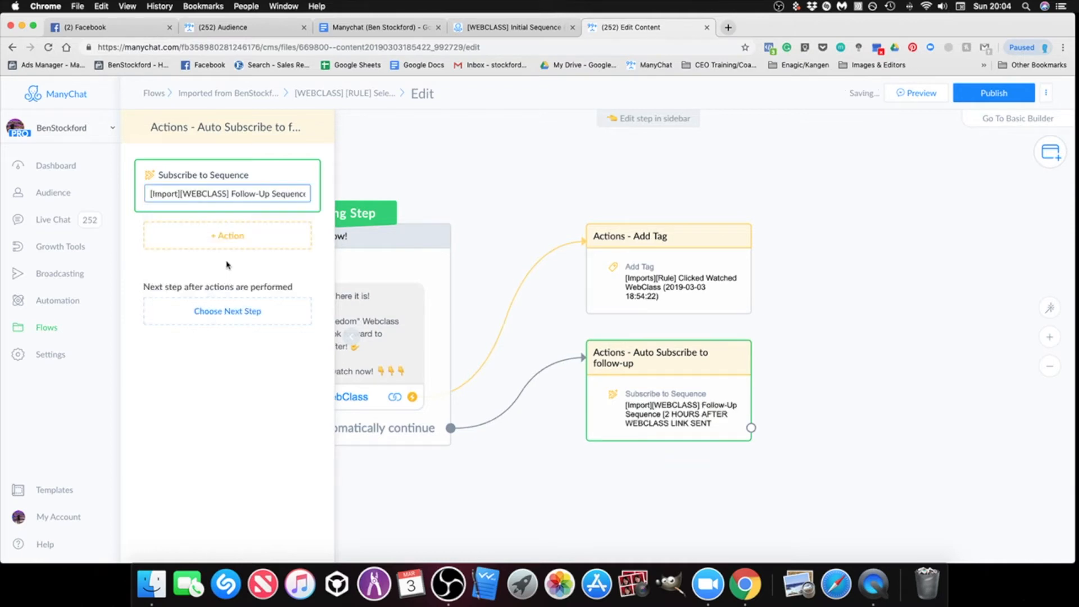
click(666, 495)
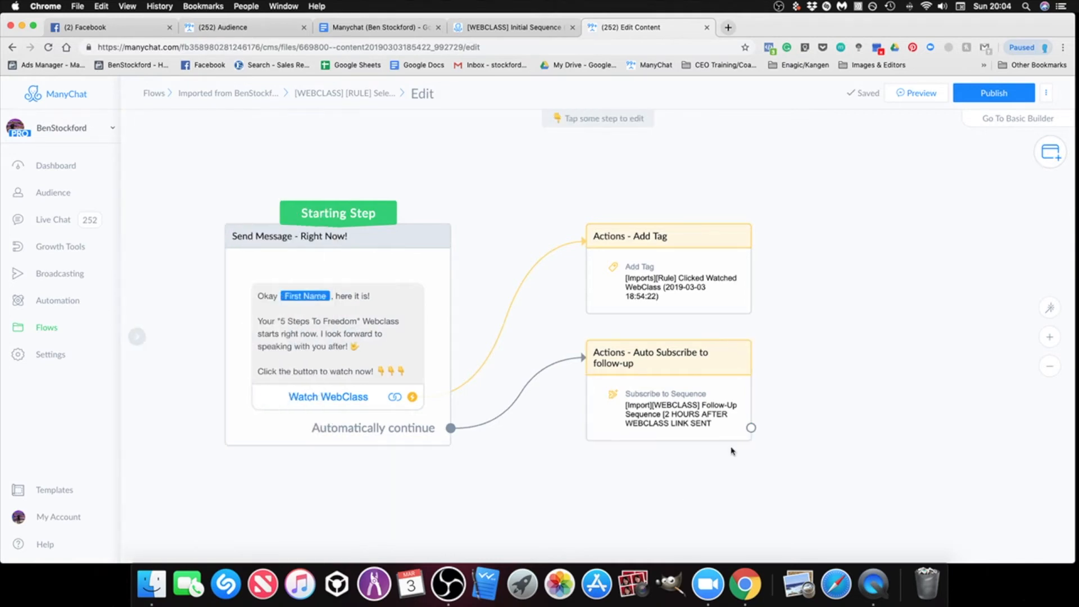
click(997, 101)
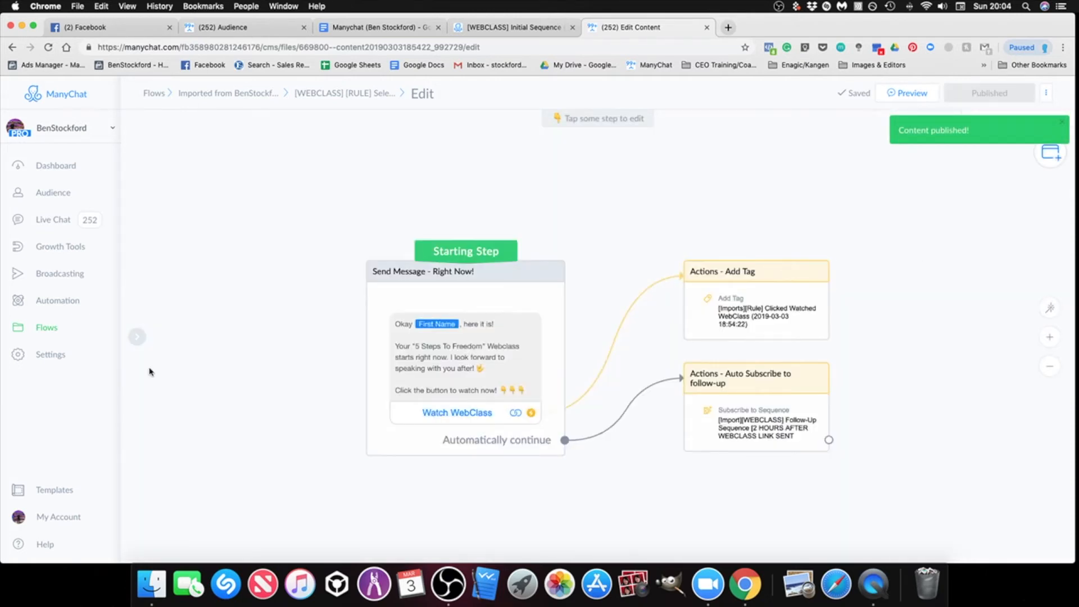
Open the [WEBCLASS] [RULE] 30 Min Reminder flow from the Imported folder in edit mode.
click(47, 332)
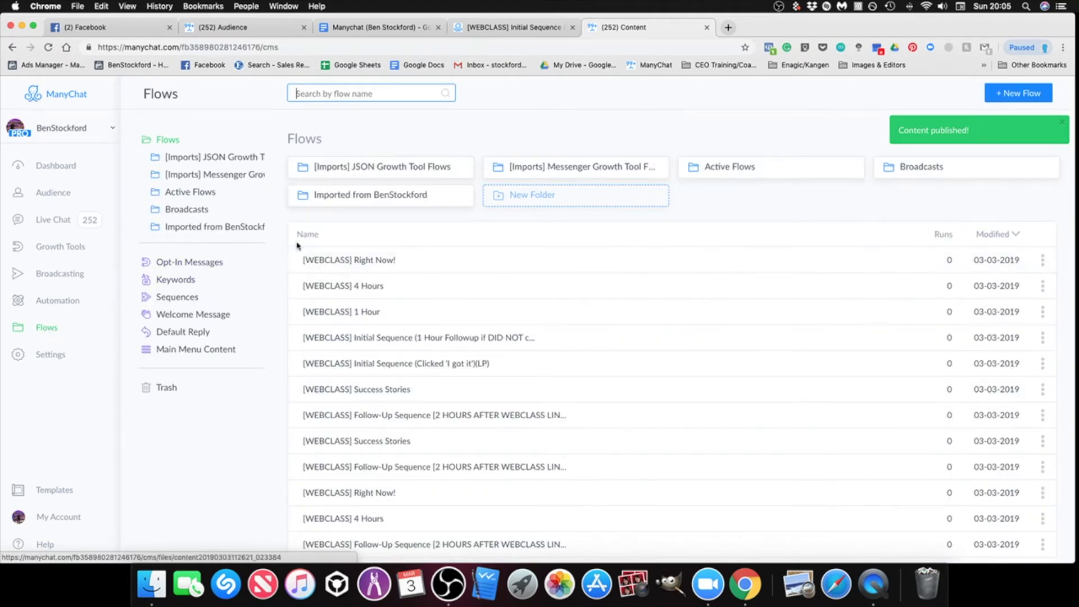
click(349, 197)
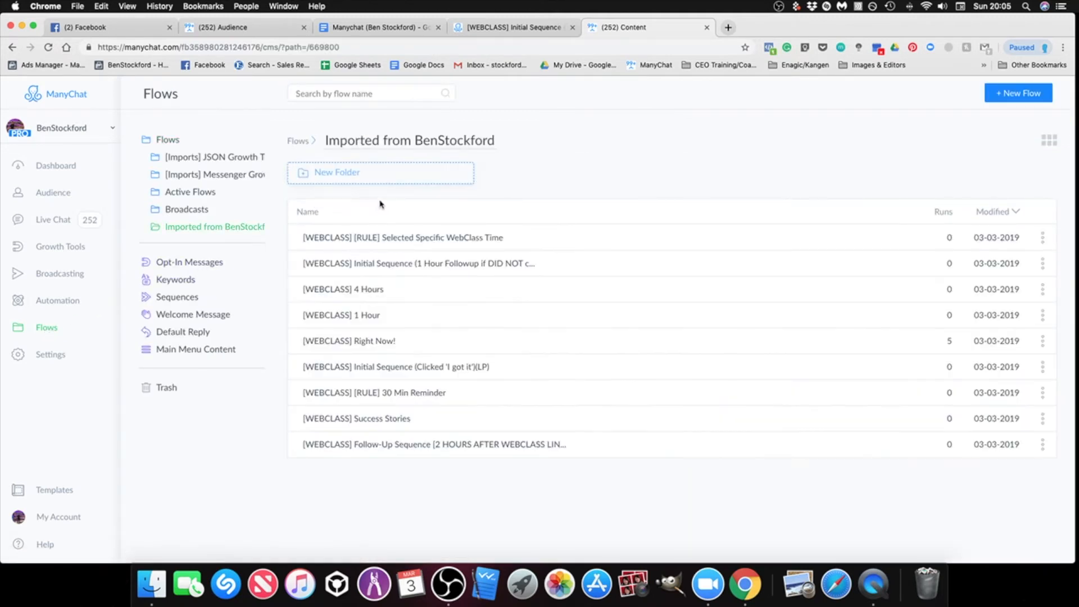
click(409, 397)
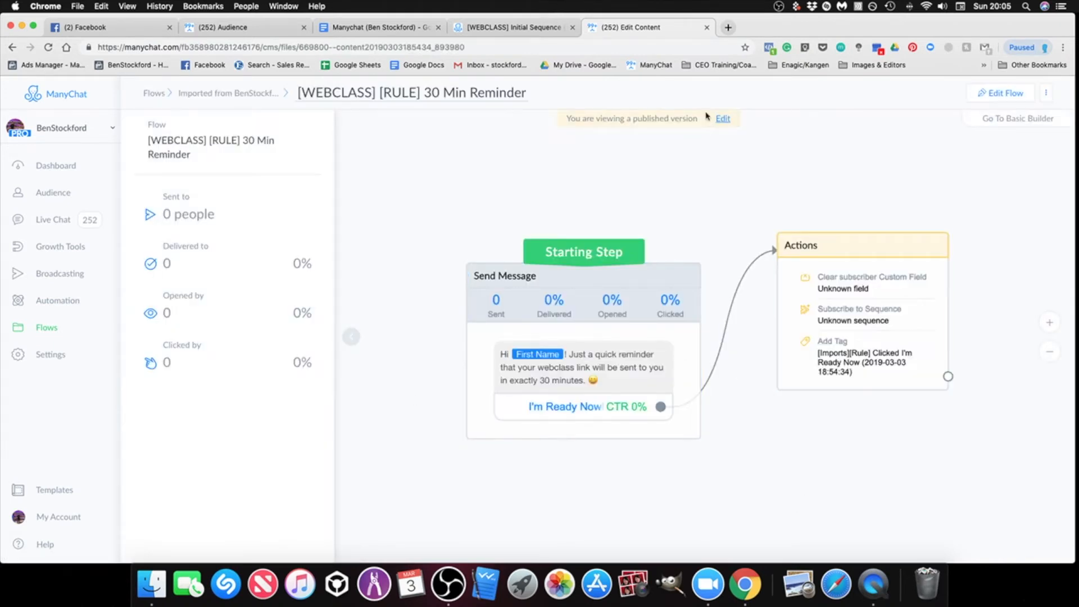
click(723, 120)
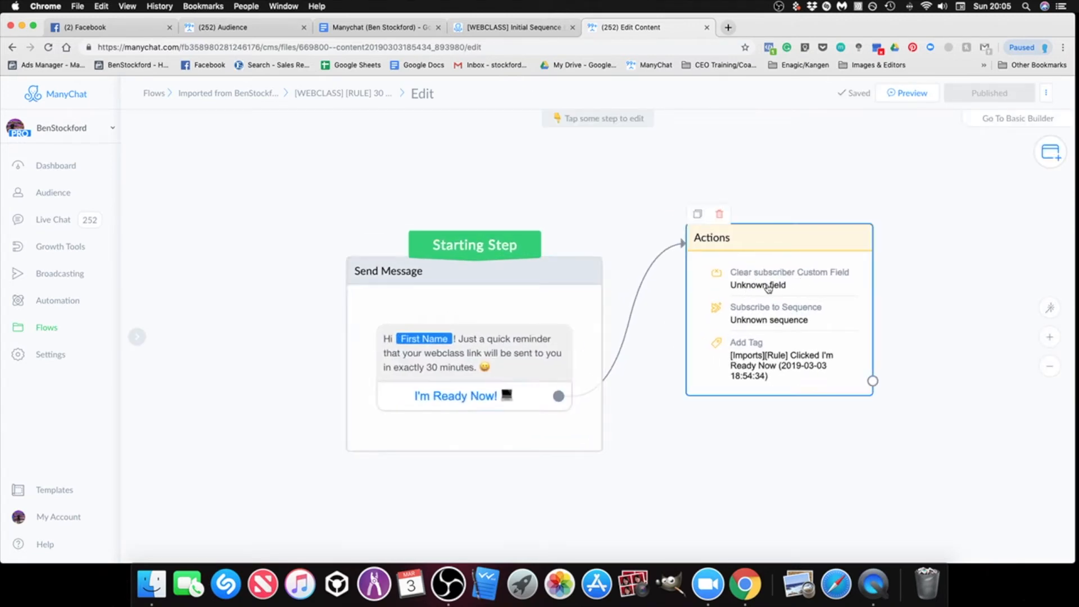
Make its Actions step clear the [Imports] Date & Time custom field.
click(800, 289)
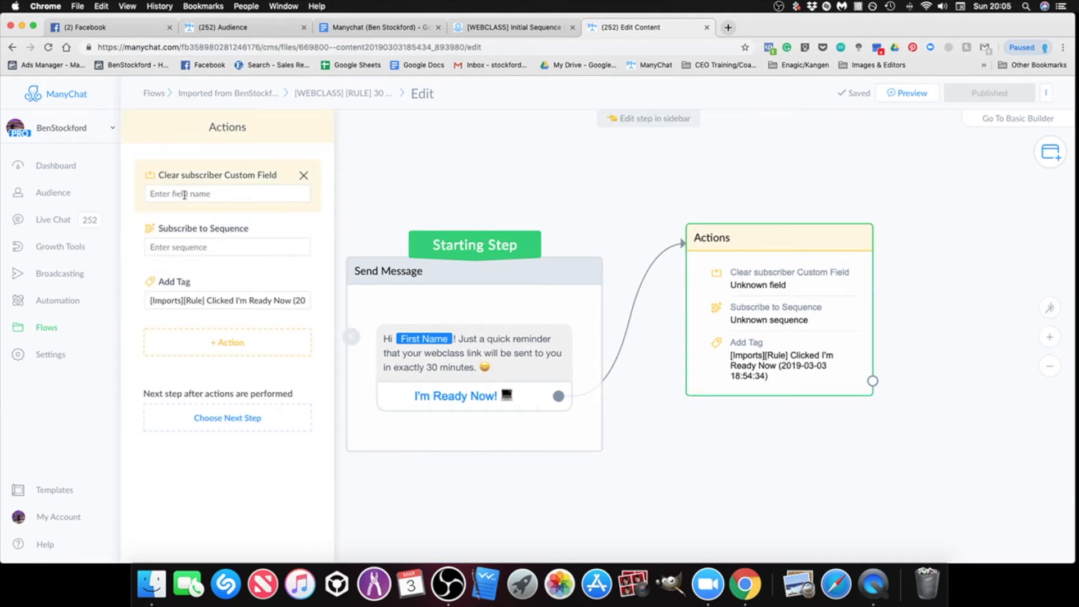
click(227, 194)
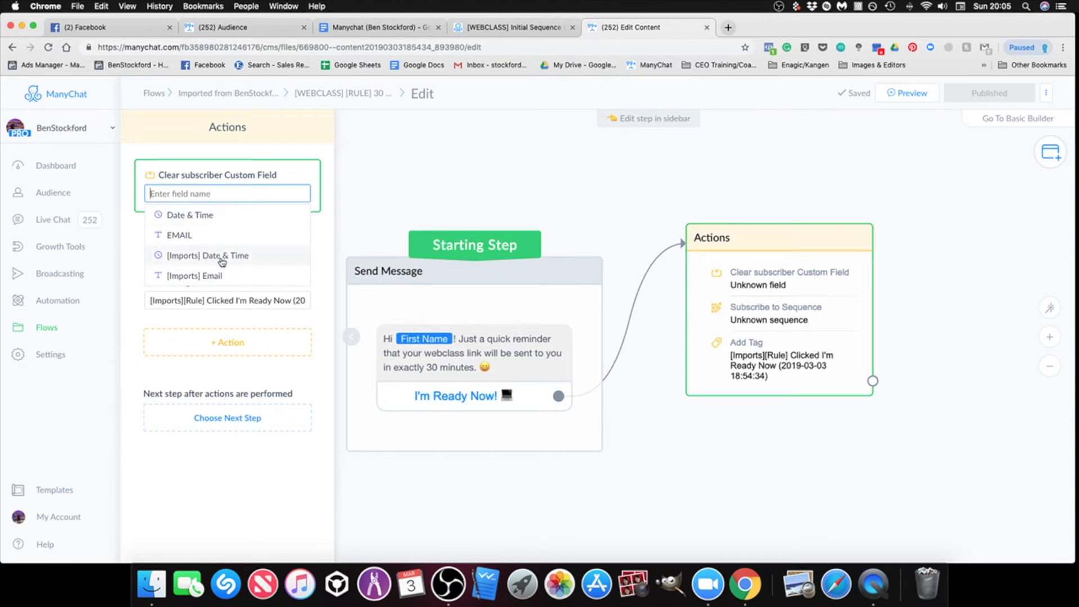
click(222, 257)
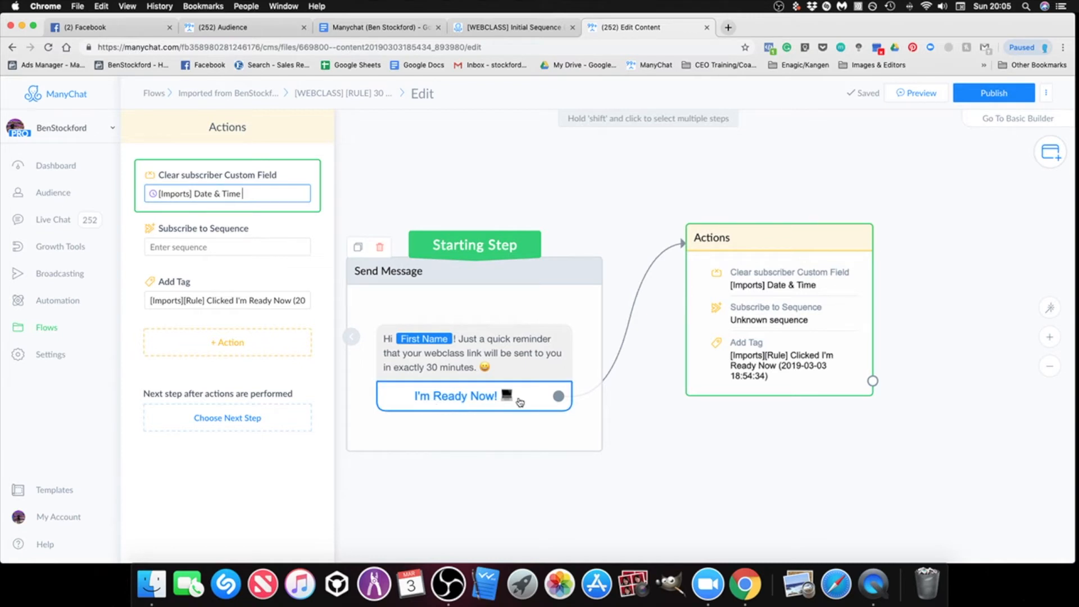
Subscribe the reminder flow to the [Import][WEBCLASS] Right Now! sequence, searching 'import'.
click(192, 246)
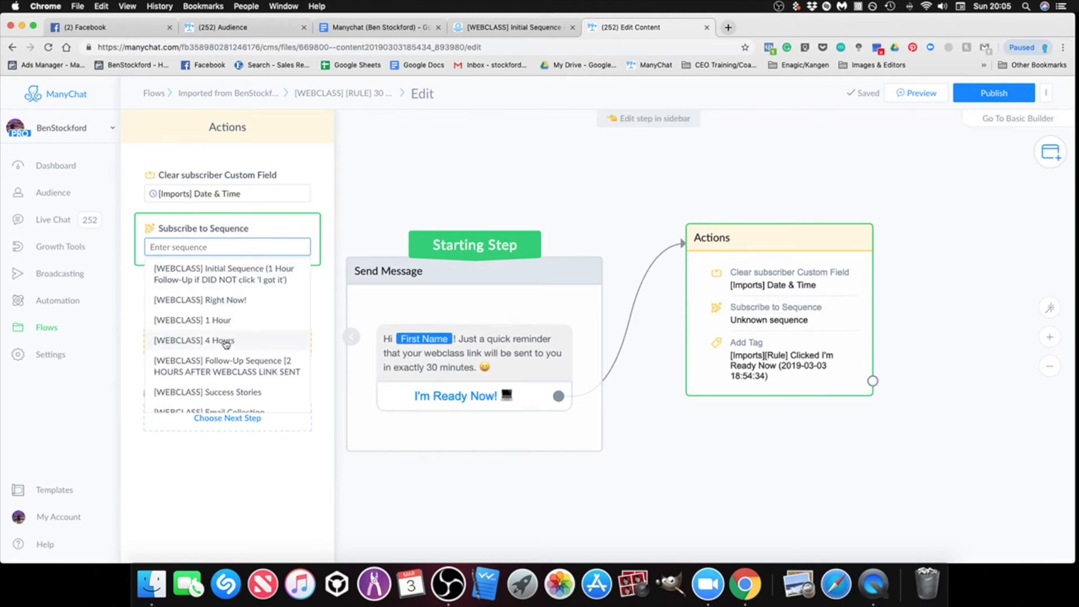
scroll(226, 343, down, 1)
scroll(232, 343, down, 1)
scroll(234, 357, down, 2)
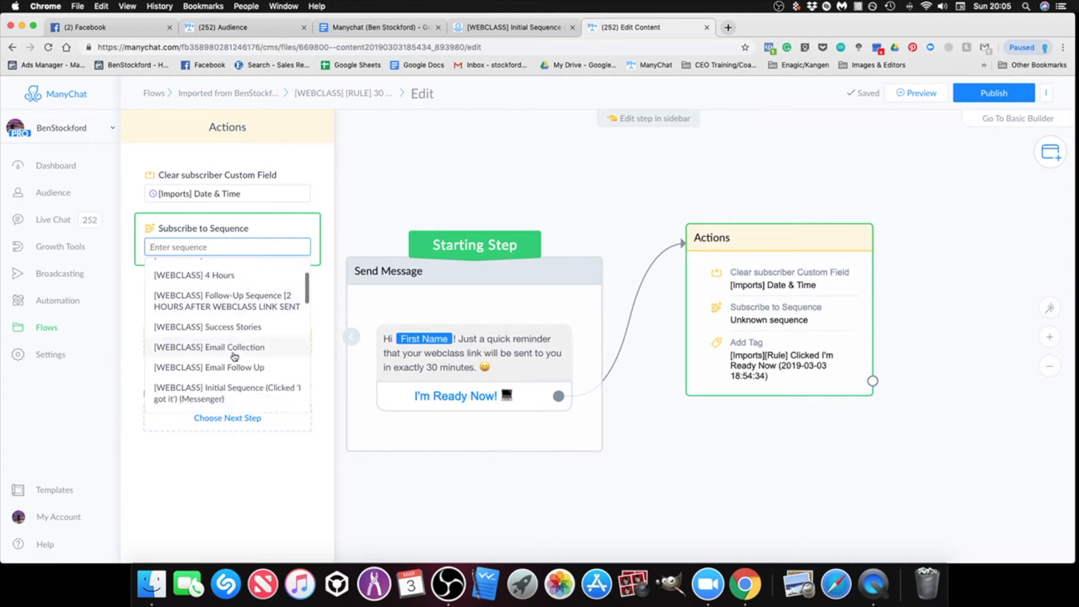
click(224, 246)
text(import)
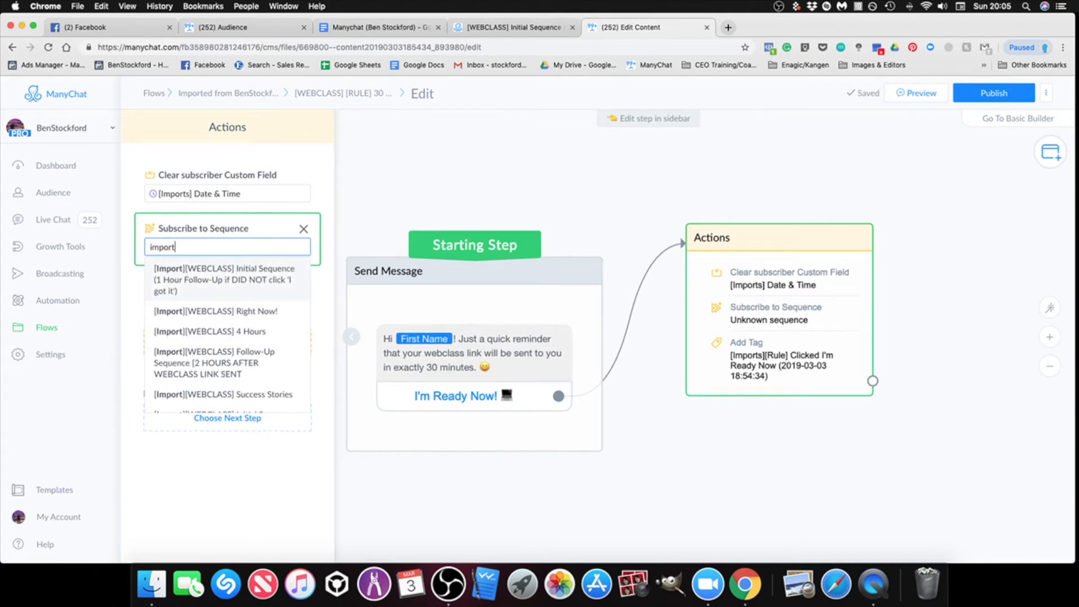
scroll(239, 346, down, 2)
scroll(246, 349, down, 3)
scroll(253, 360, down, 2)
scroll(262, 371, up, 1)
scroll(261, 368, up, 4)
scroll(257, 360, up, 1)
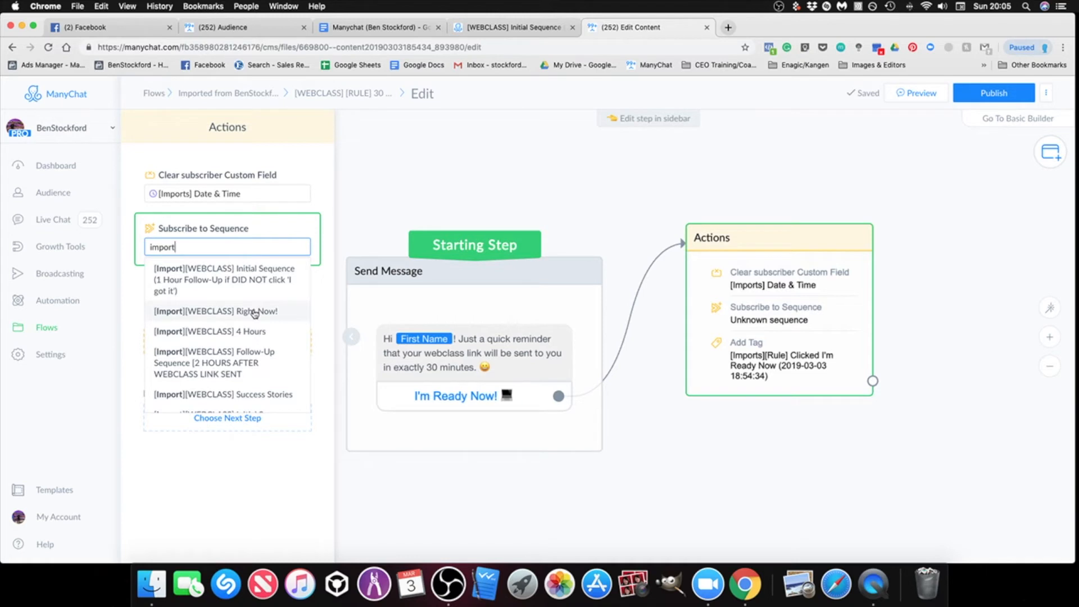
click(254, 307)
click(781, 494)
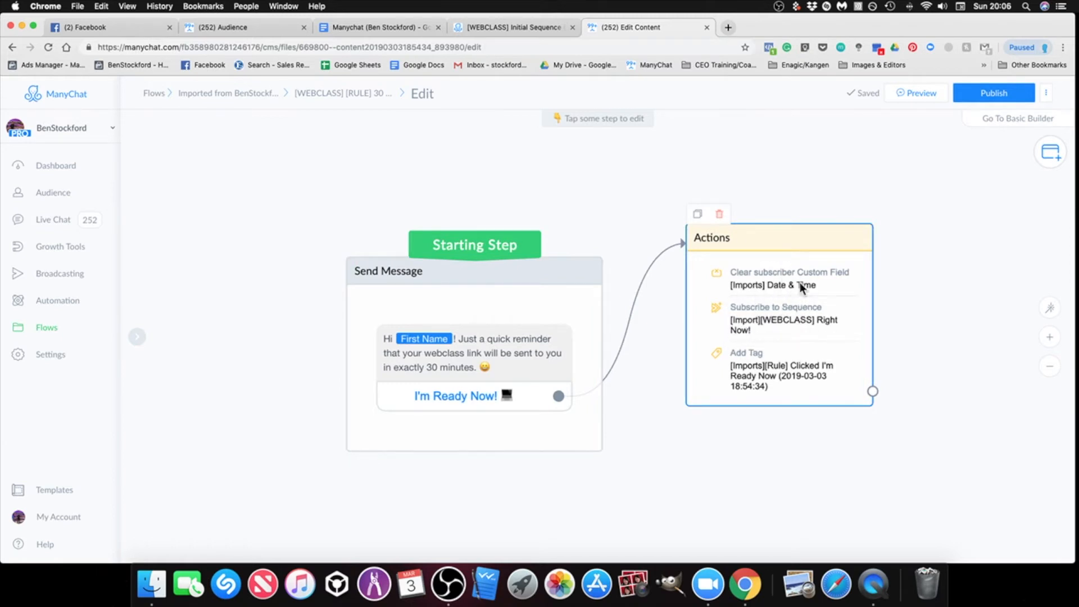
Publish the reminder flow and return to the Flows list.
scroll(818, 392, right, 2)
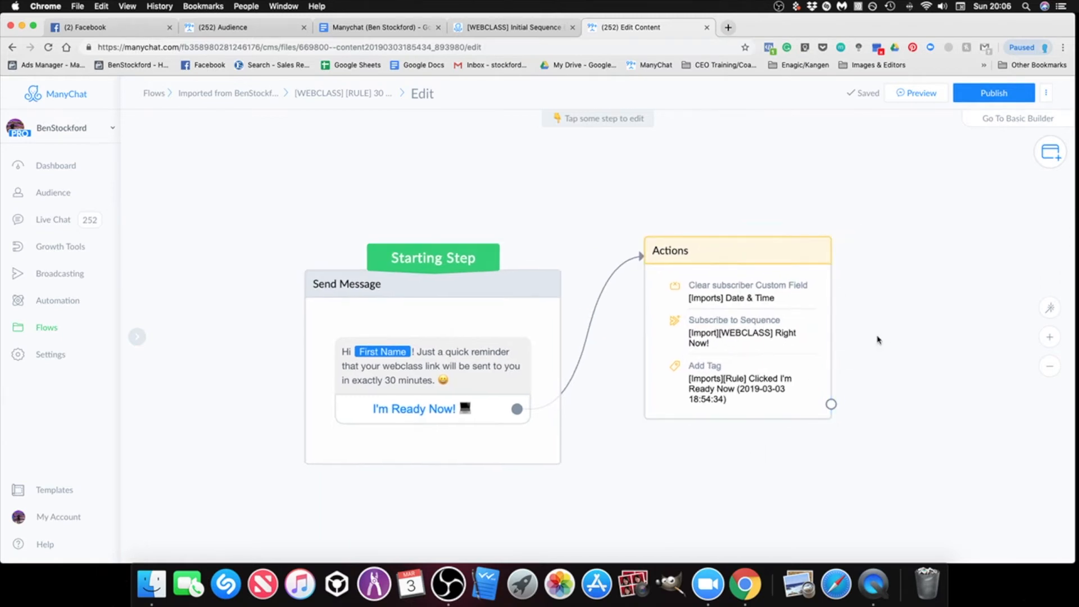
click(990, 97)
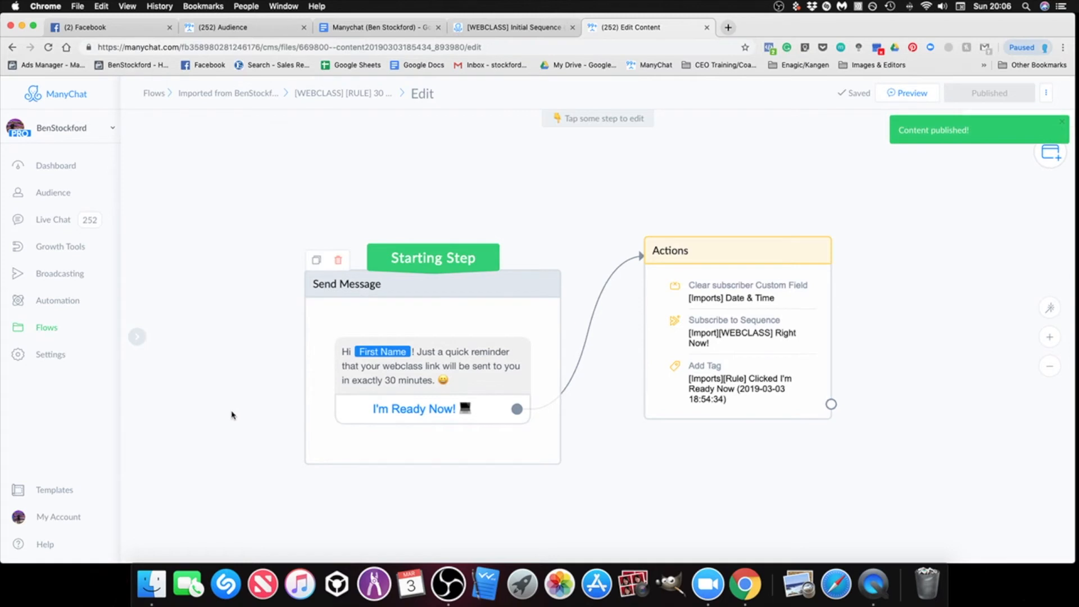
click(50, 329)
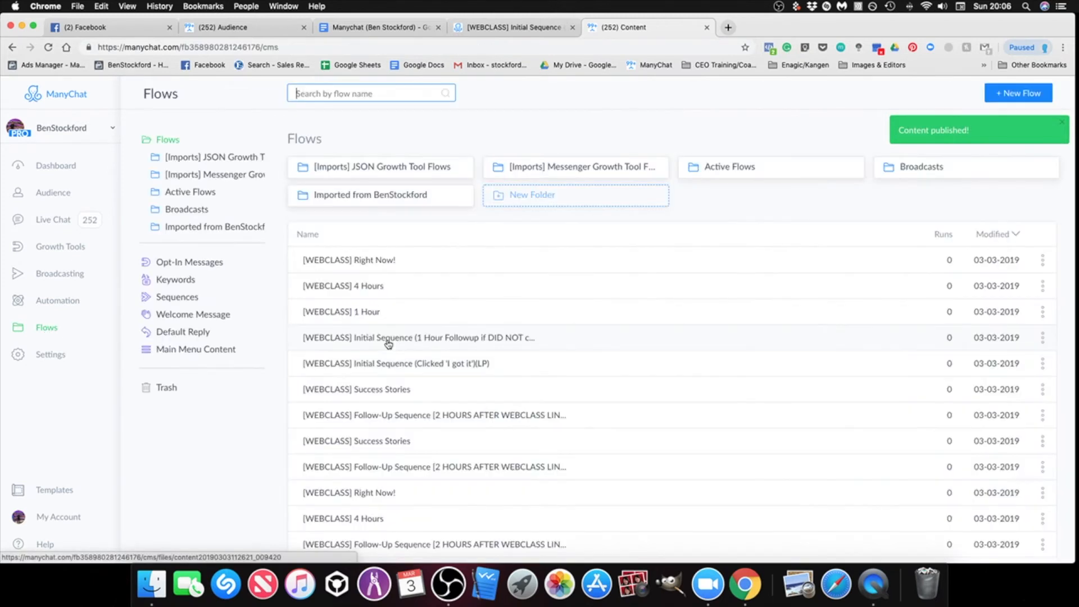
Open the [WEBCLASS] Success Stories flow and inspect its Actions #1 tag step.
click(375, 201)
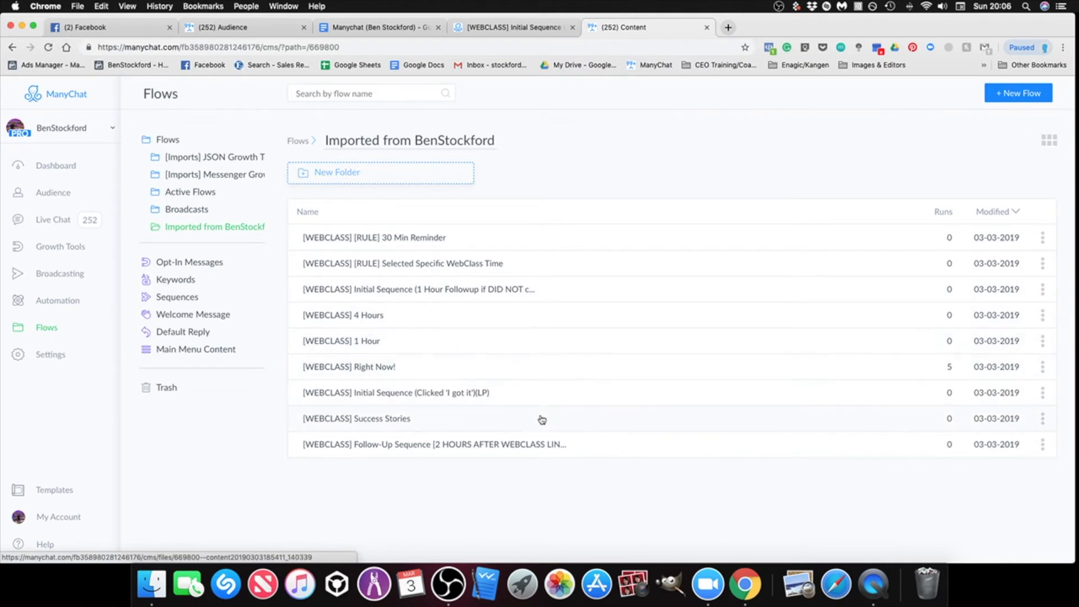
click(506, 428)
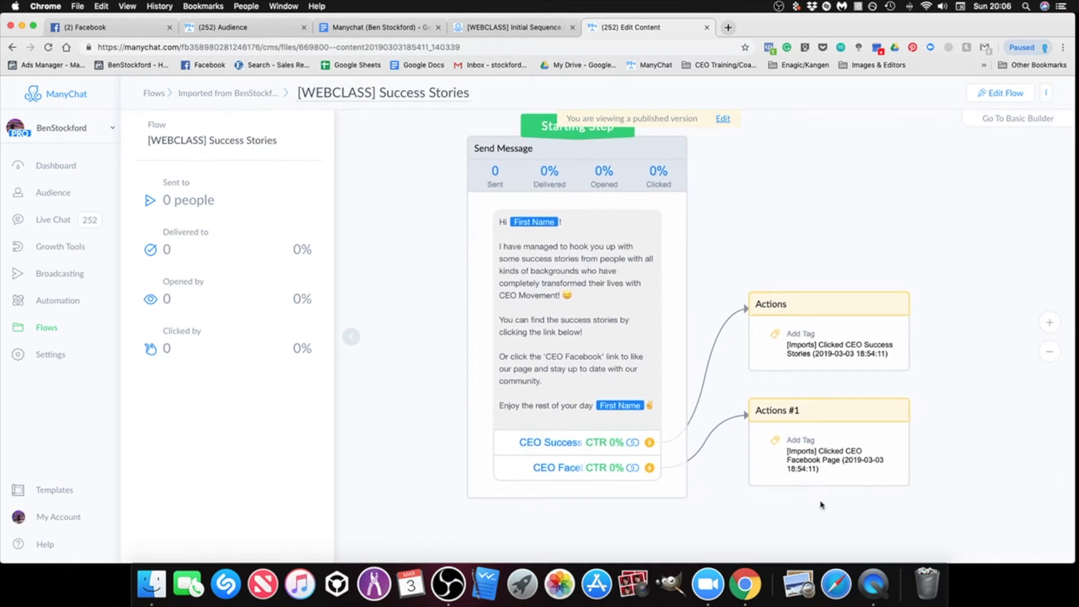
drag(905, 420, 884, 419)
click(883, 418)
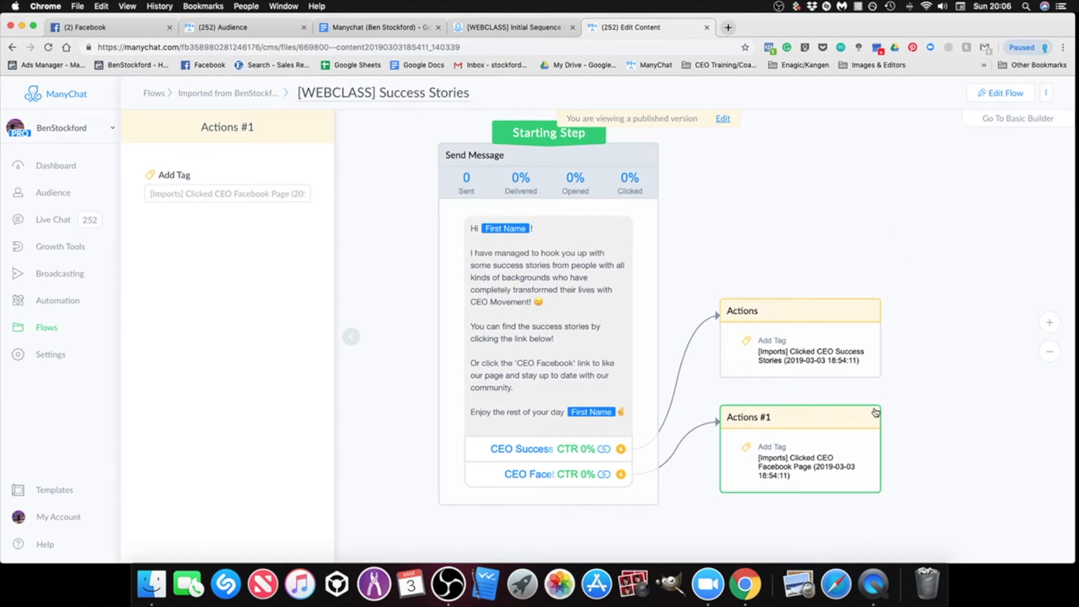
In edit mode, check the CEO Success Stories and CEO Facebook button links without changes.
click(723, 119)
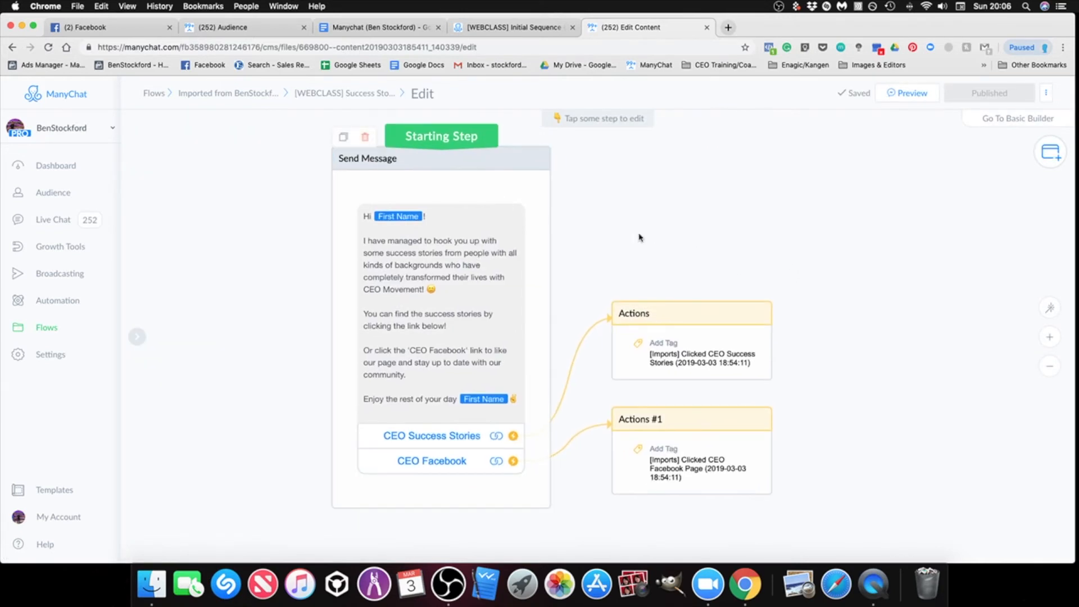
click(435, 441)
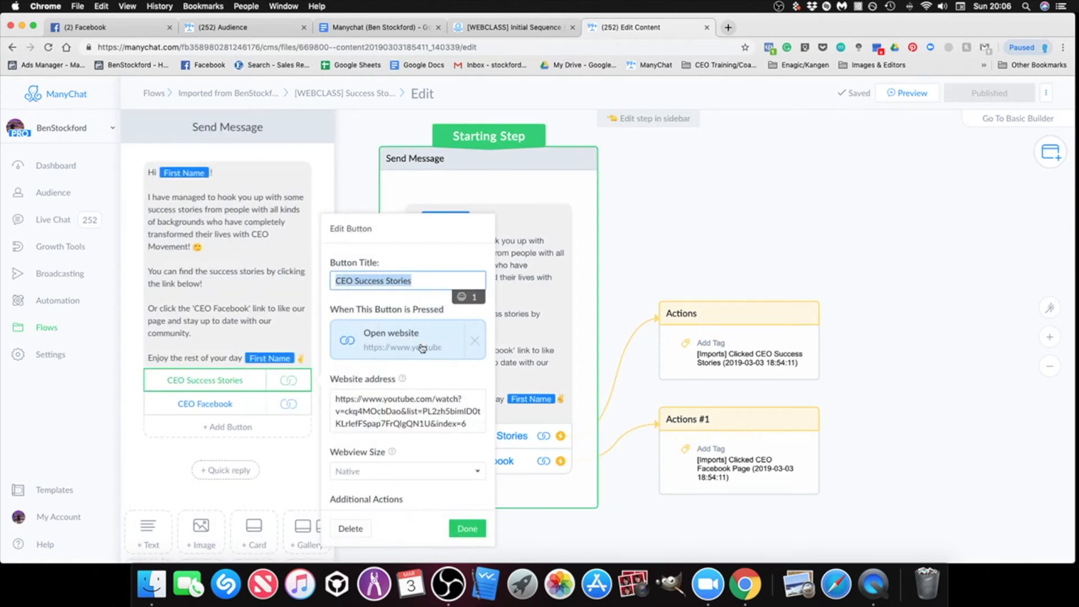
click(238, 408)
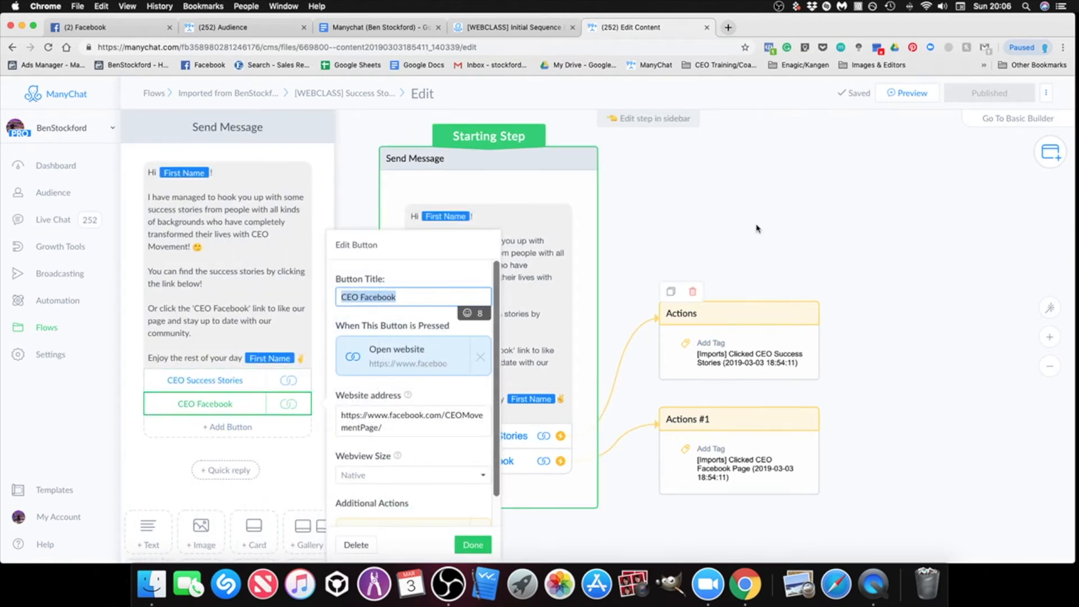
click(711, 249)
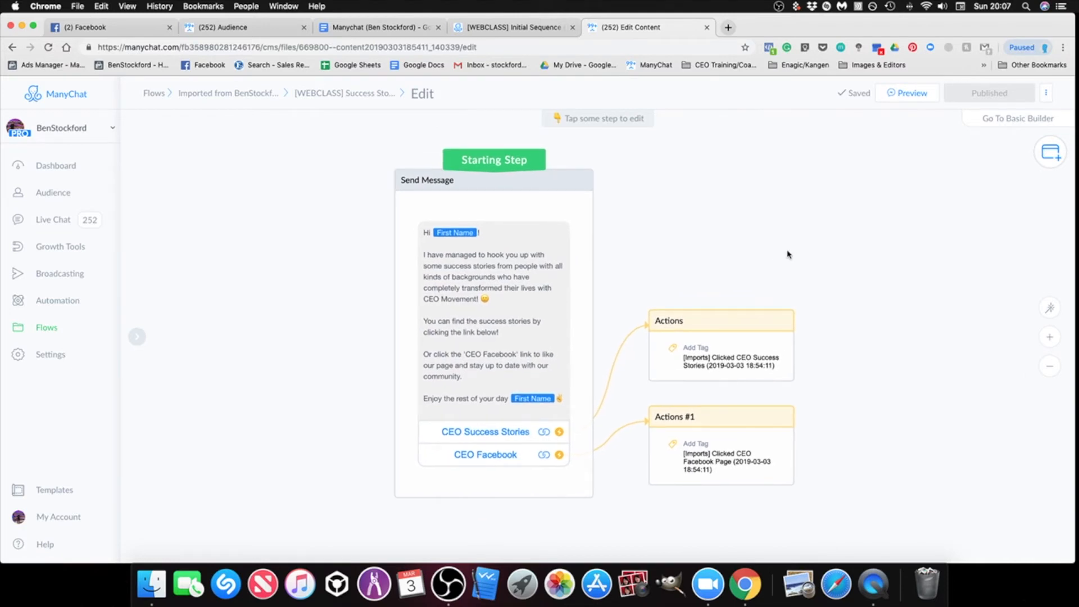
Go back to the Imported flows folder, then switch to the Manychat Setup document.
click(63, 334)
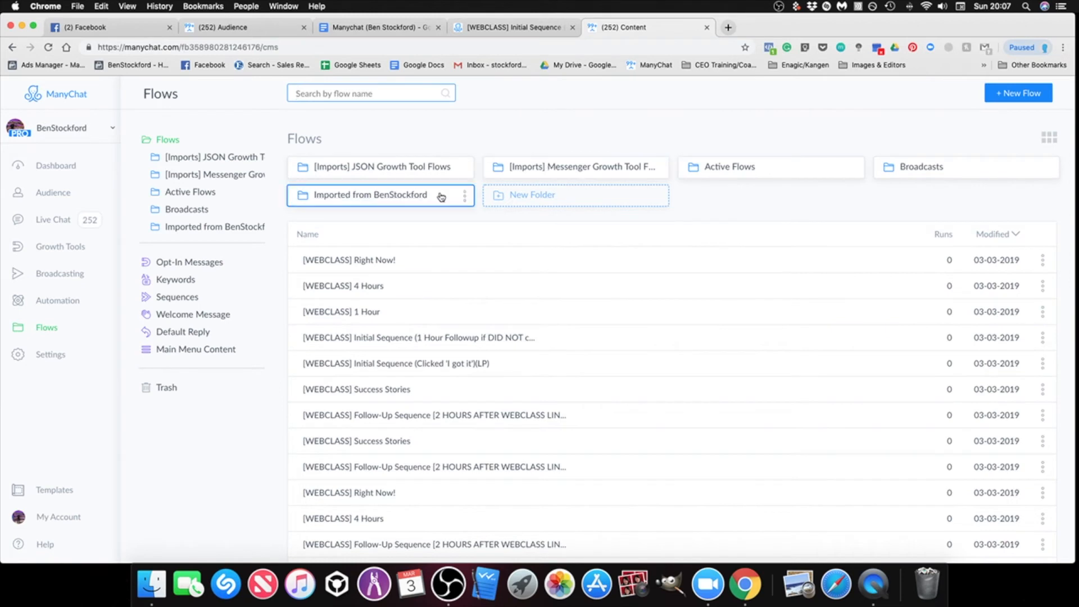
click(351, 204)
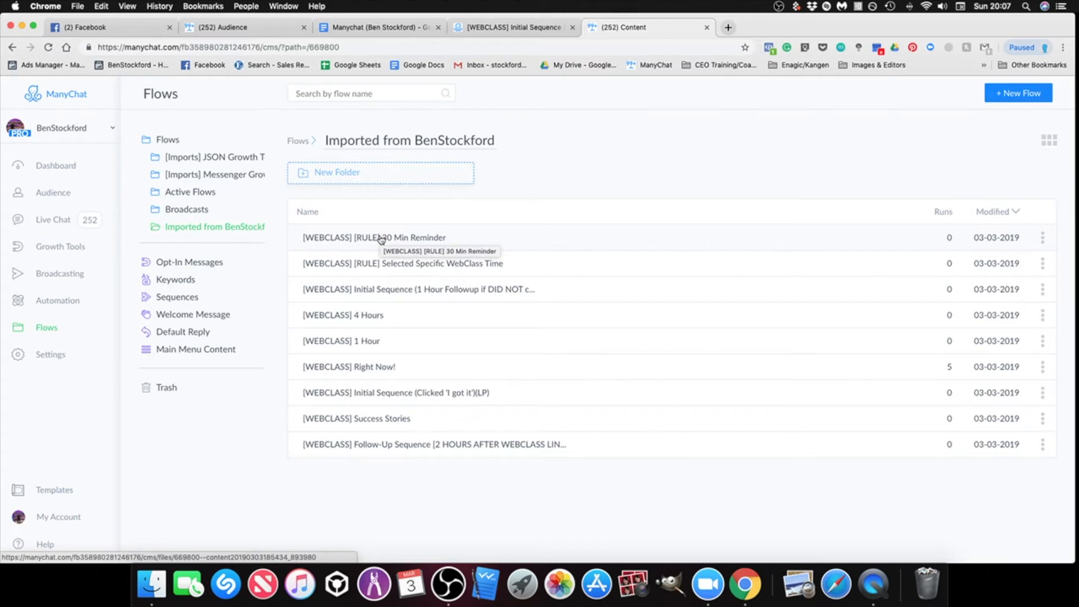
click(380, 27)
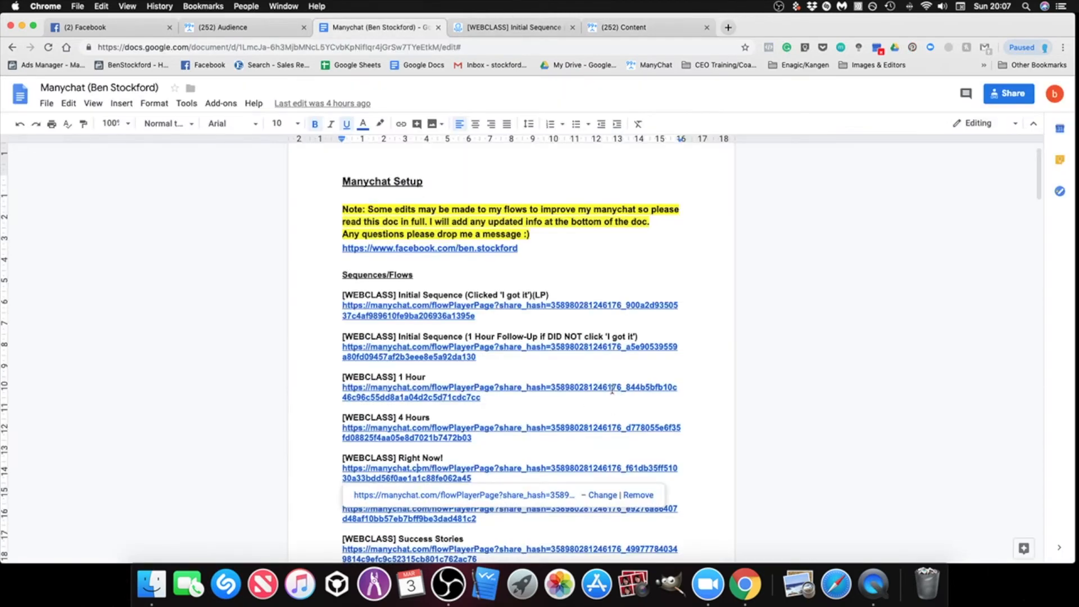
Scroll the setup document, then return to the ManyChat Imported from BenStockford folder.
scroll(479, 341, down, 3)
click(614, 28)
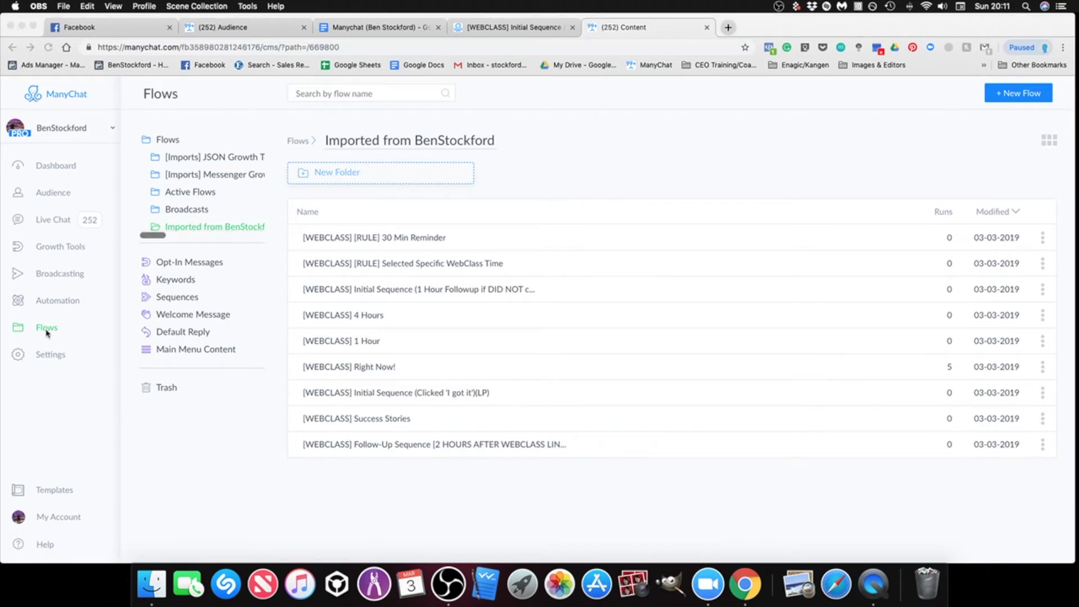
Show the Growth Tools widget list with its five existing tools.
click(54, 248)
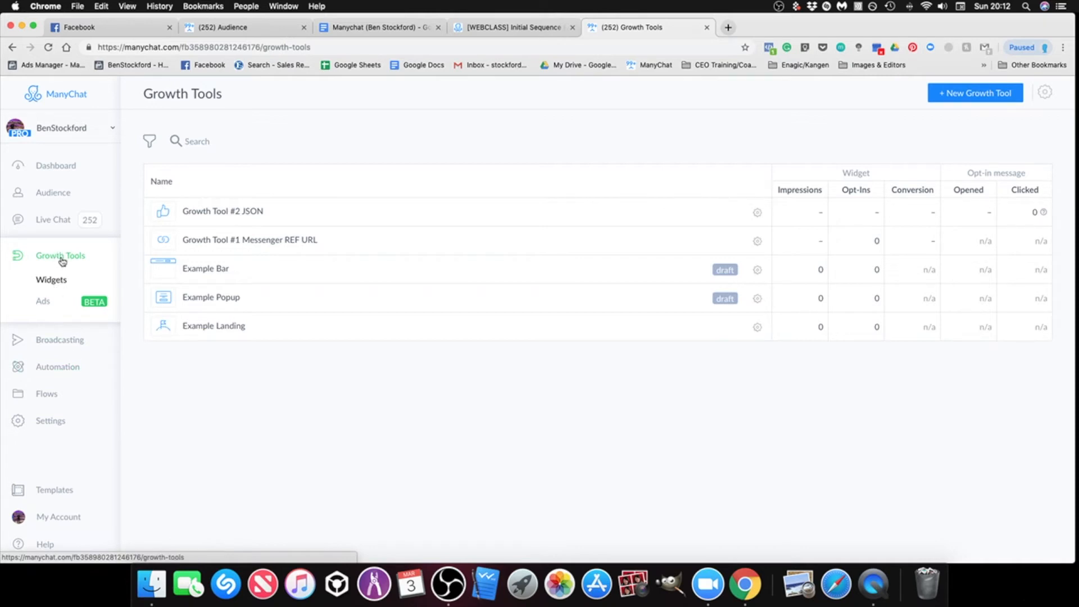
Create a Messenger Ref URL growth tool with custom ref webclass-thank-you and save it.
click(950, 94)
scroll(231, 361, down, 1)
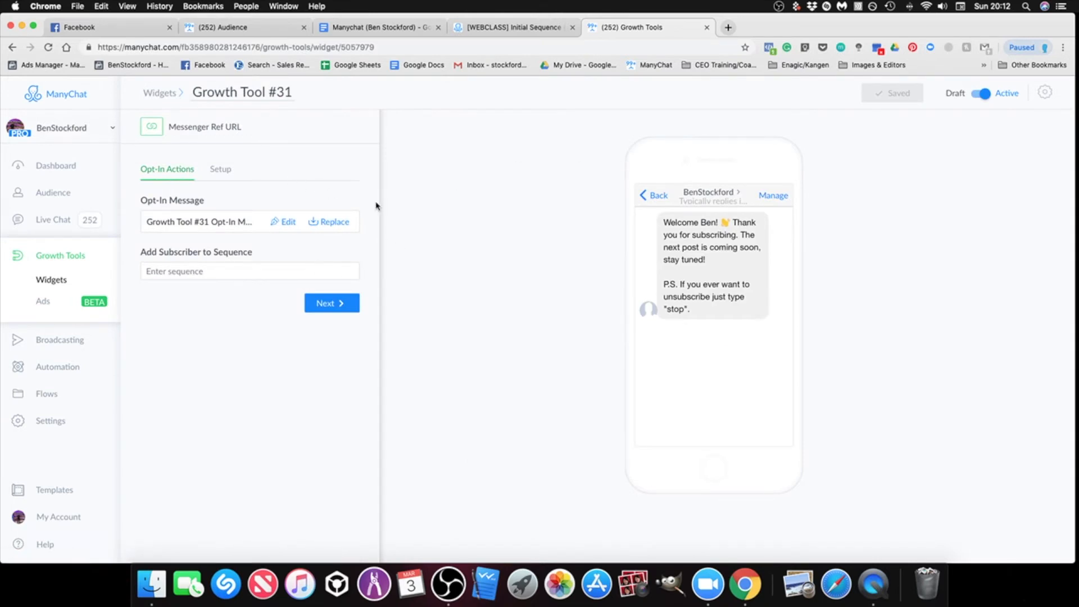
click(221, 169)
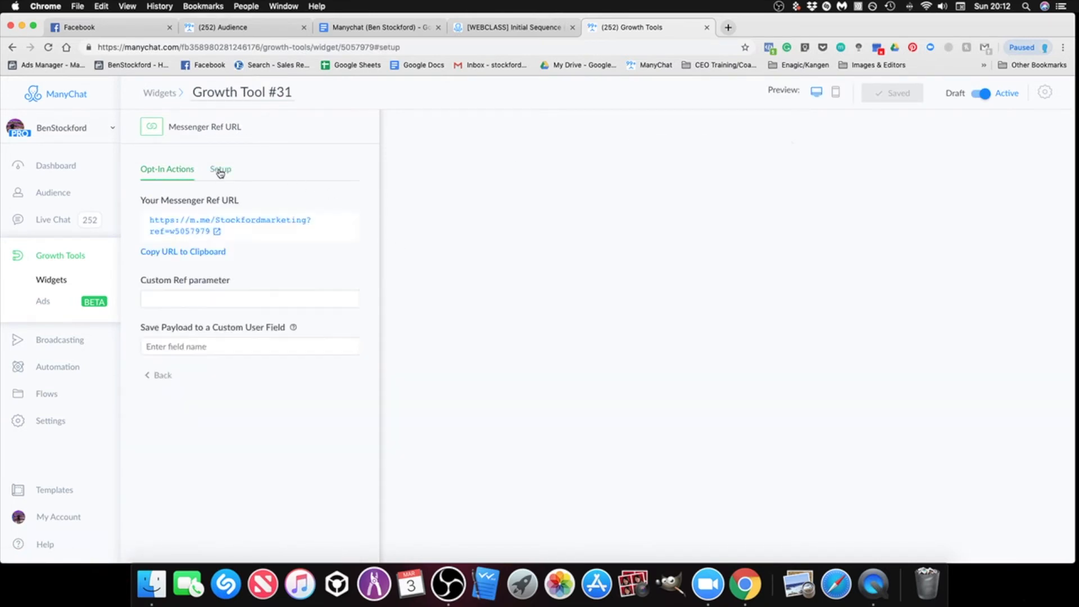
click(193, 300)
text(webclass)
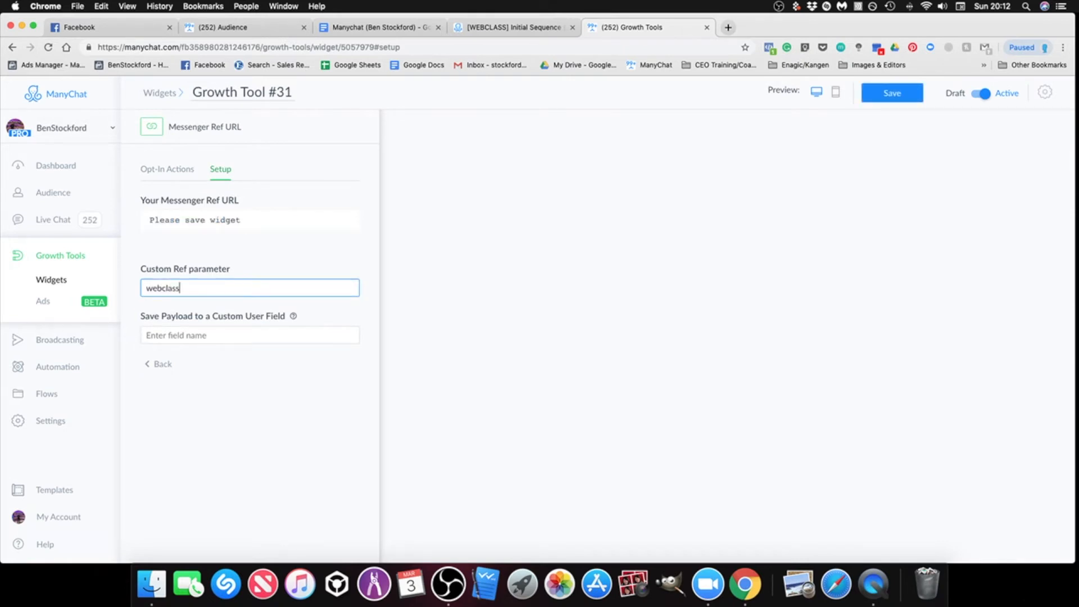
text(-thankyou)
click(204, 288)
text(-)
click(897, 95)
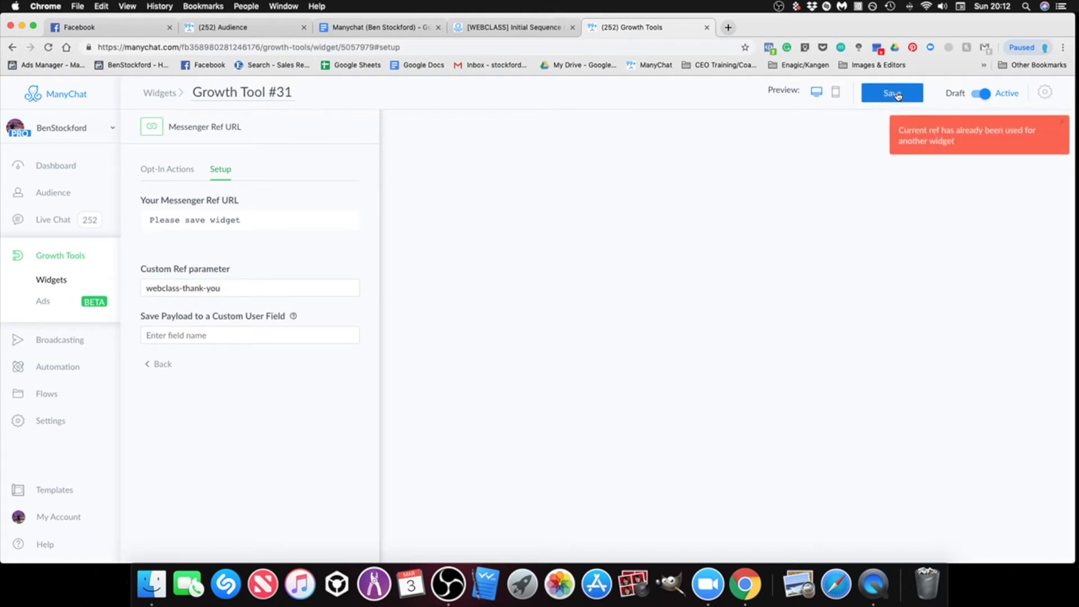
Change the custom ref to webclass-thank-you1 and save again.
click(226, 290)
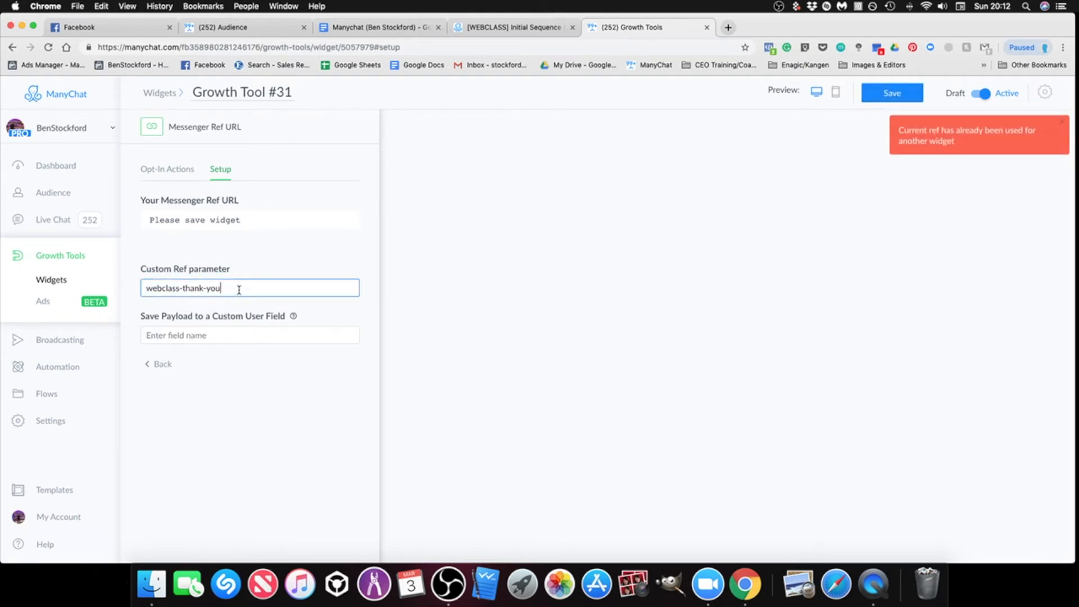
text(1)
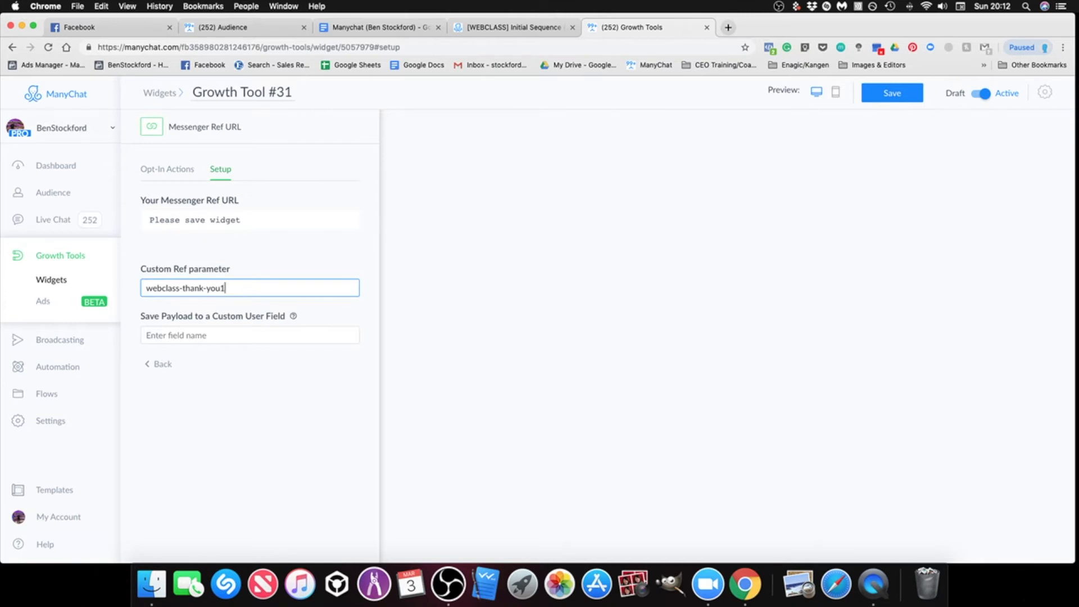
click(889, 100)
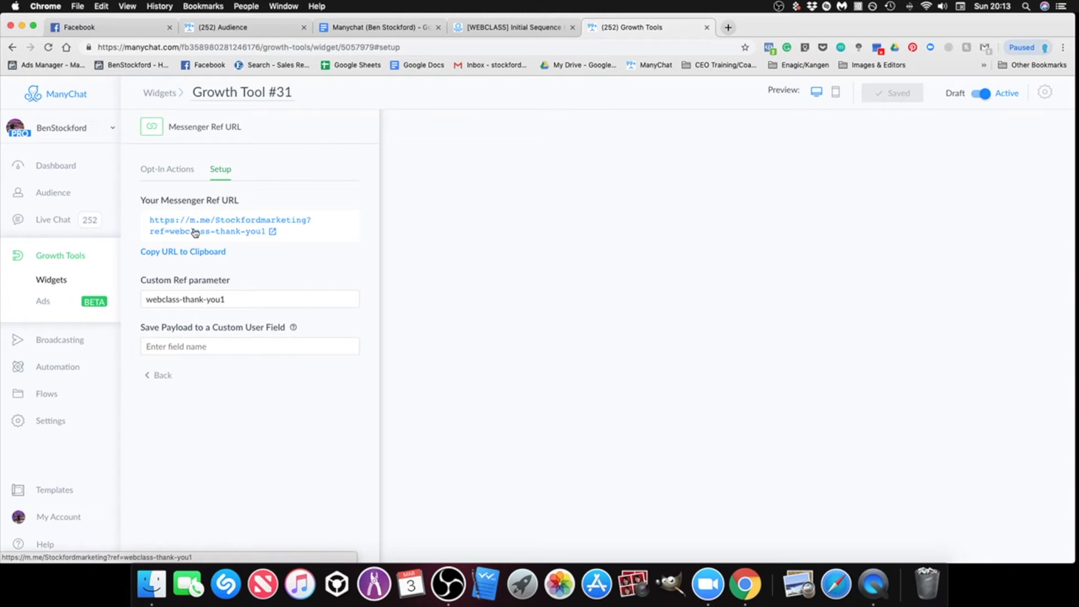
click(160, 173)
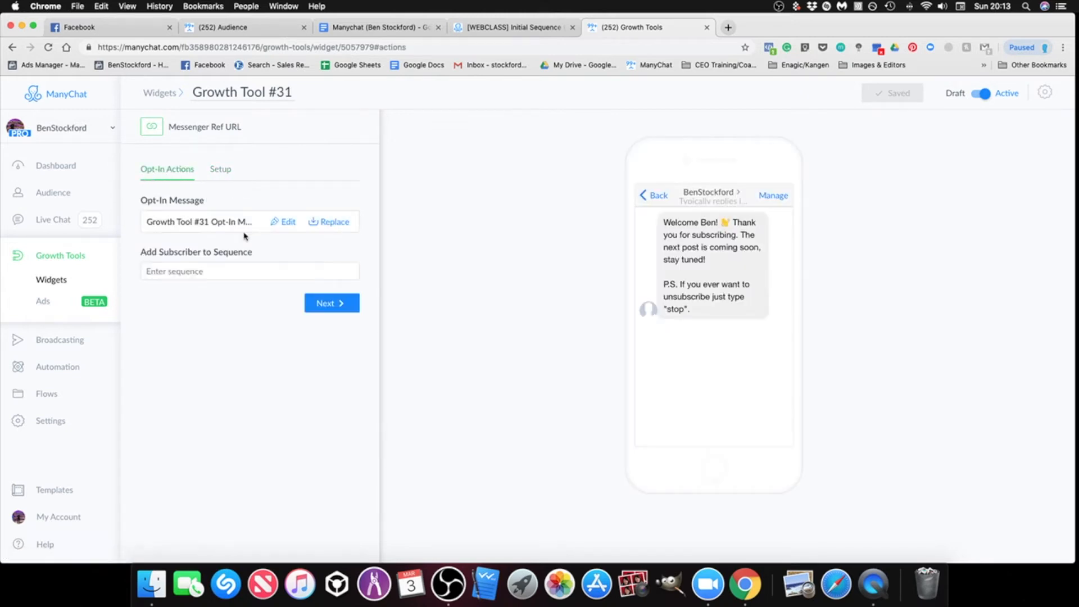
Open Growth Tool #31's opt-in flow and add a Perform Actions step.
click(287, 224)
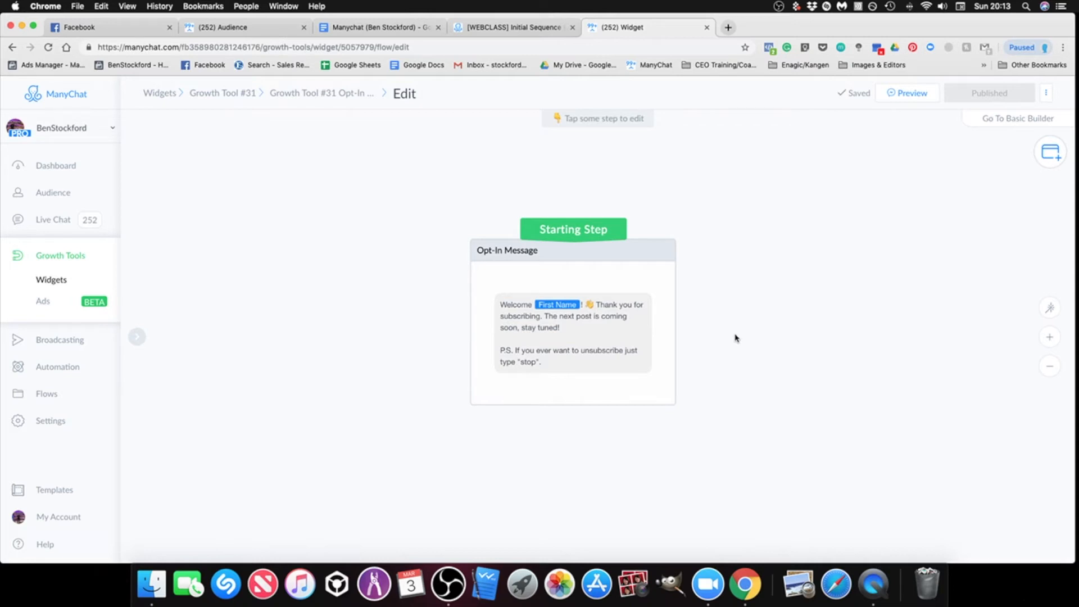
scroll(703, 261, down, 1)
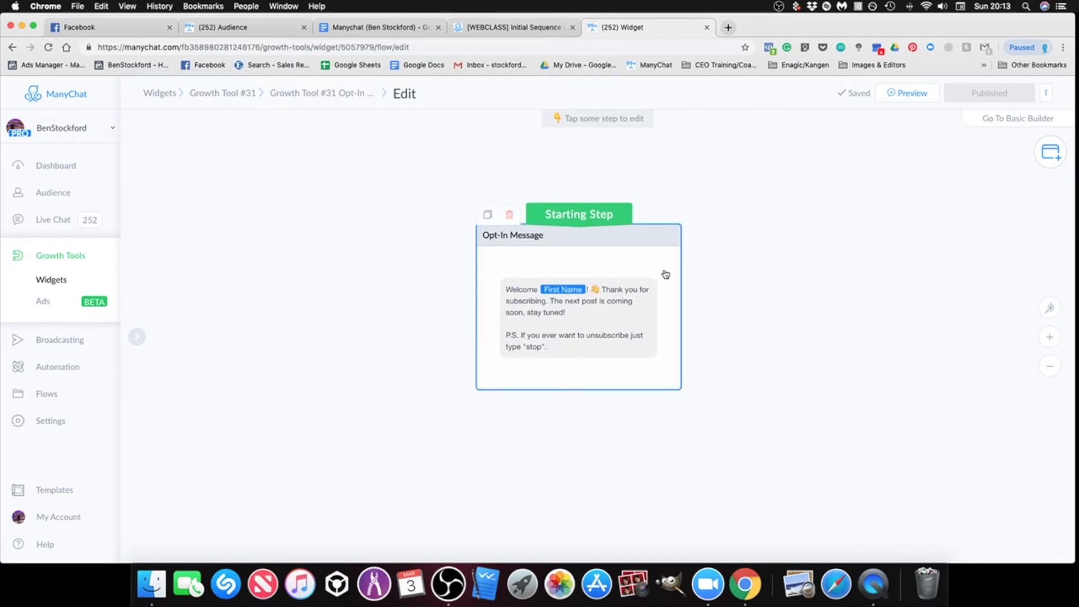
scroll(734, 270, down, 2)
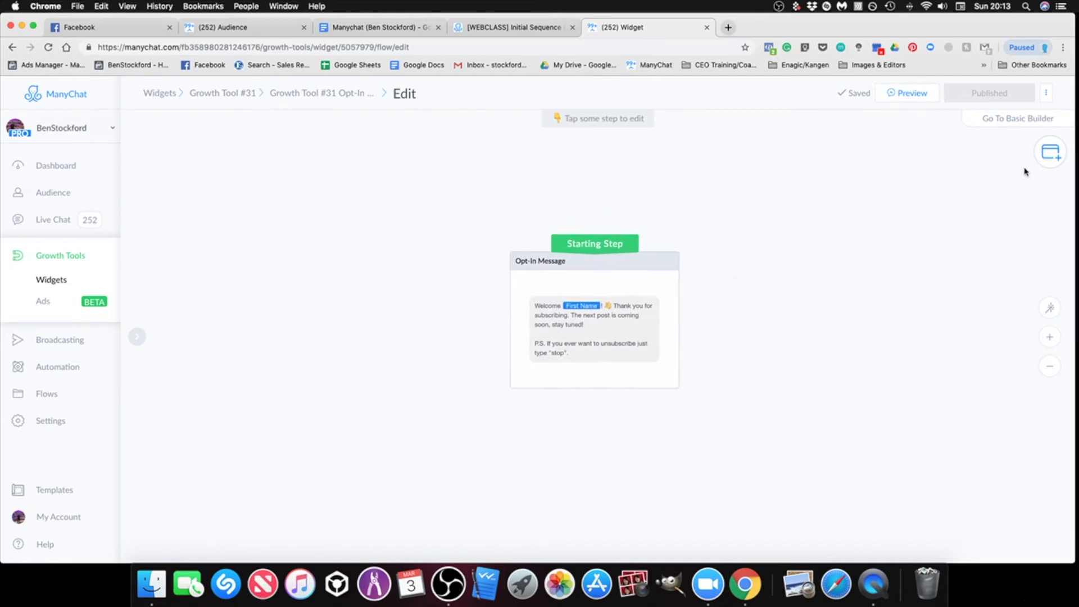
click(1053, 161)
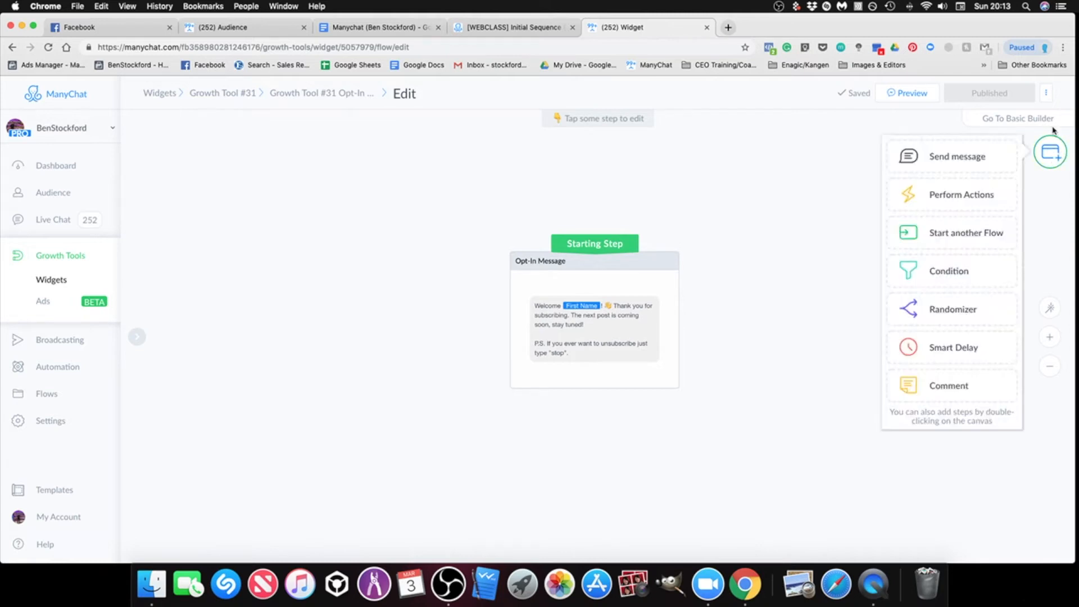
click(954, 194)
drag(682, 373, 385, 225)
Delete the unneeded Actions step and return to the Growth Tools list.
click(369, 231)
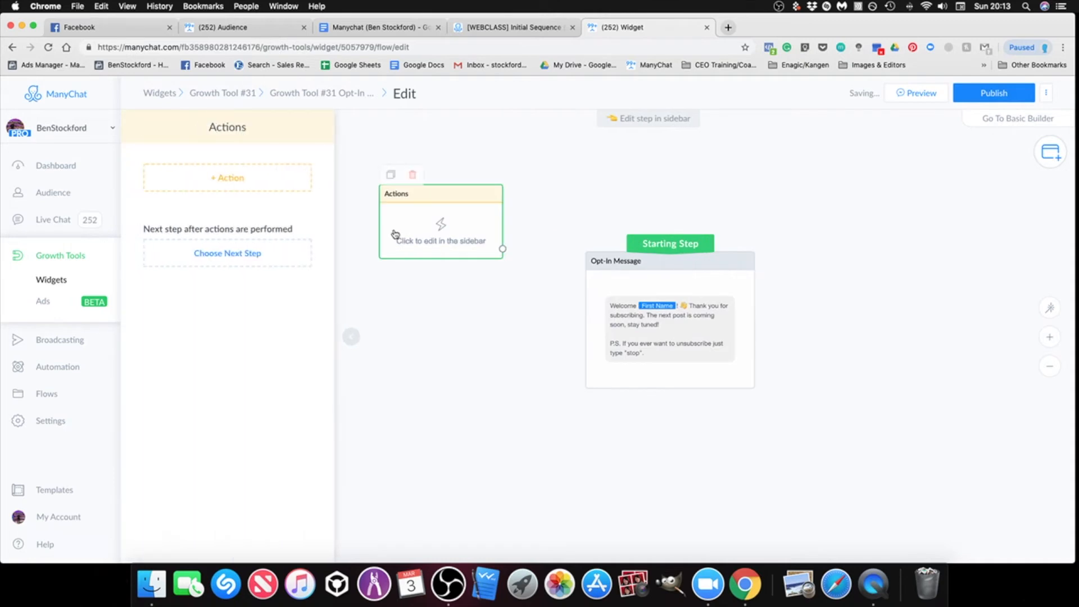
click(247, 181)
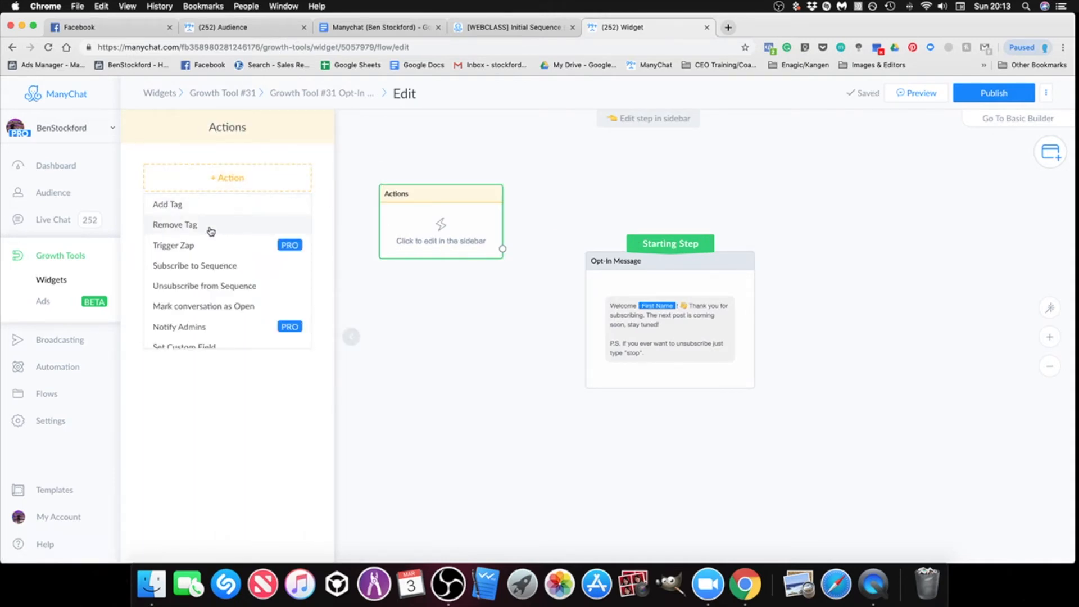
click(451, 327)
mouse_move(453, 209)
click(413, 176)
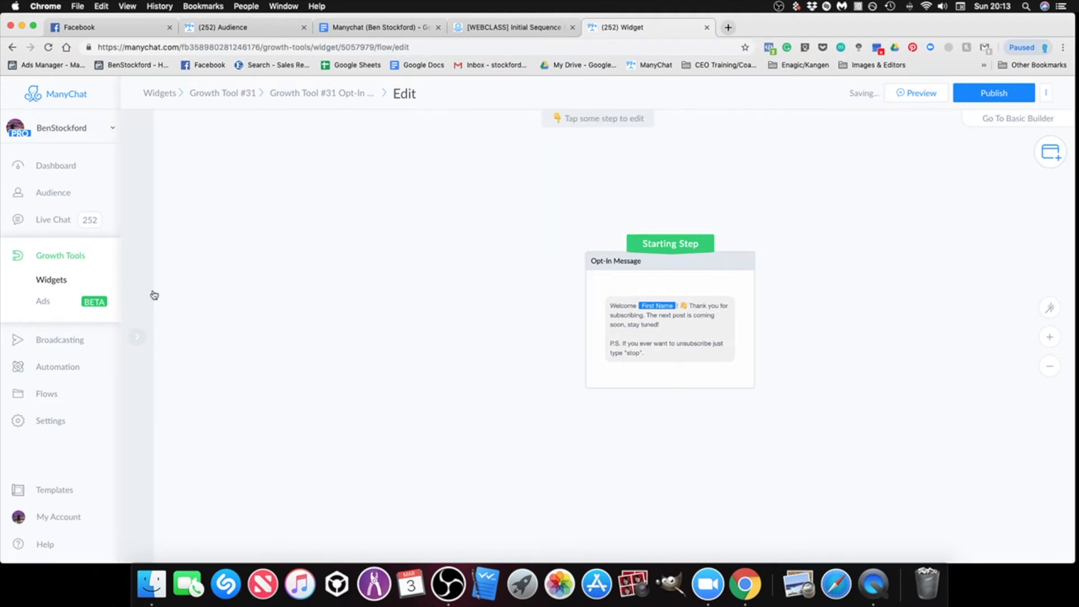
click(64, 259)
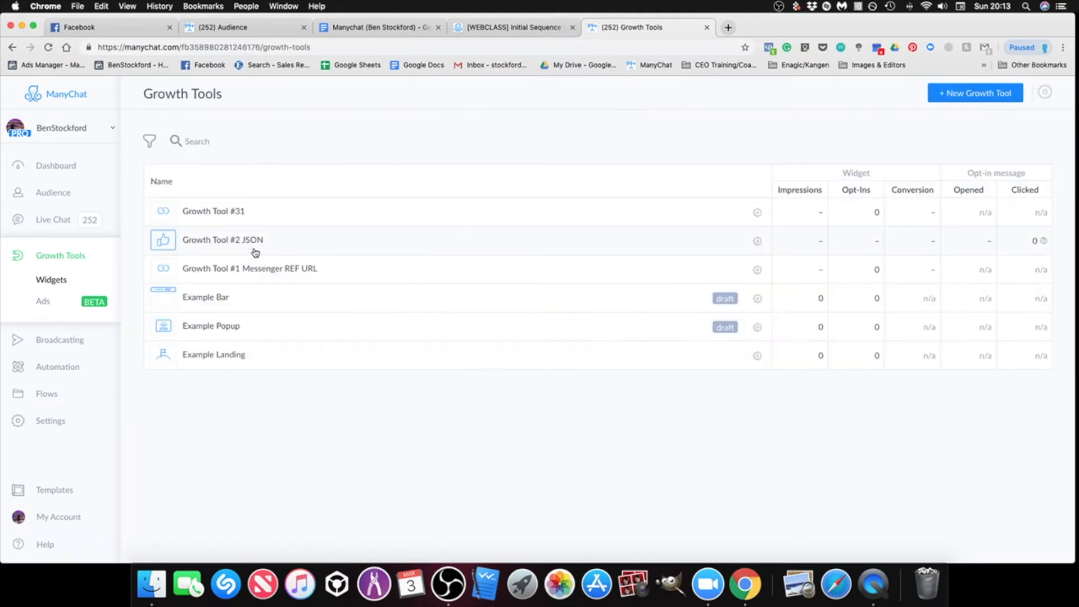
Open Growth Tool #1 Messenger REF URL's opt-in flow and add a Perform Actions step.
click(272, 276)
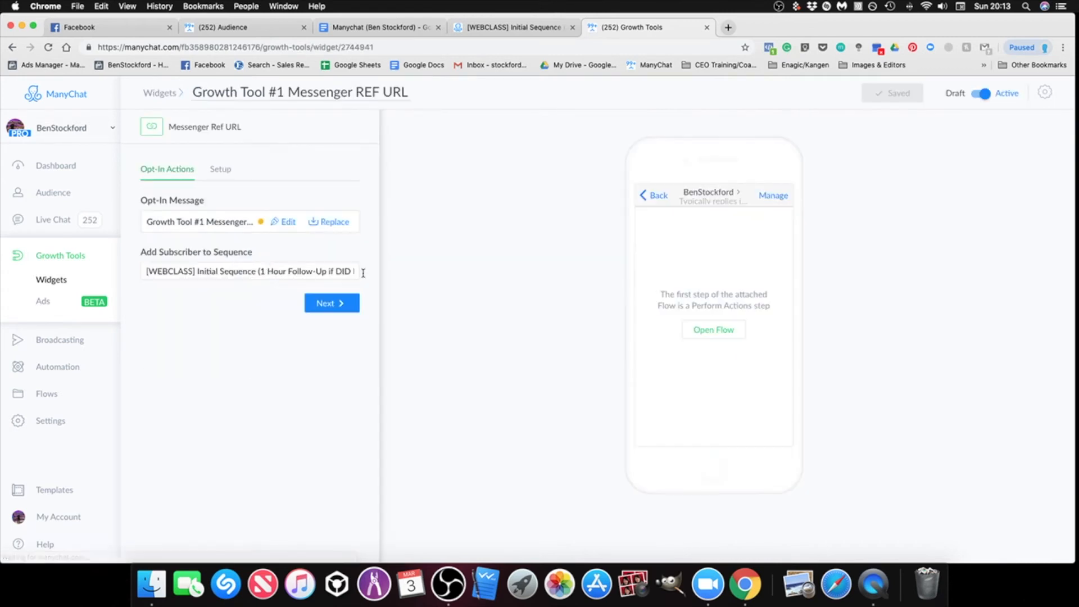
click(287, 222)
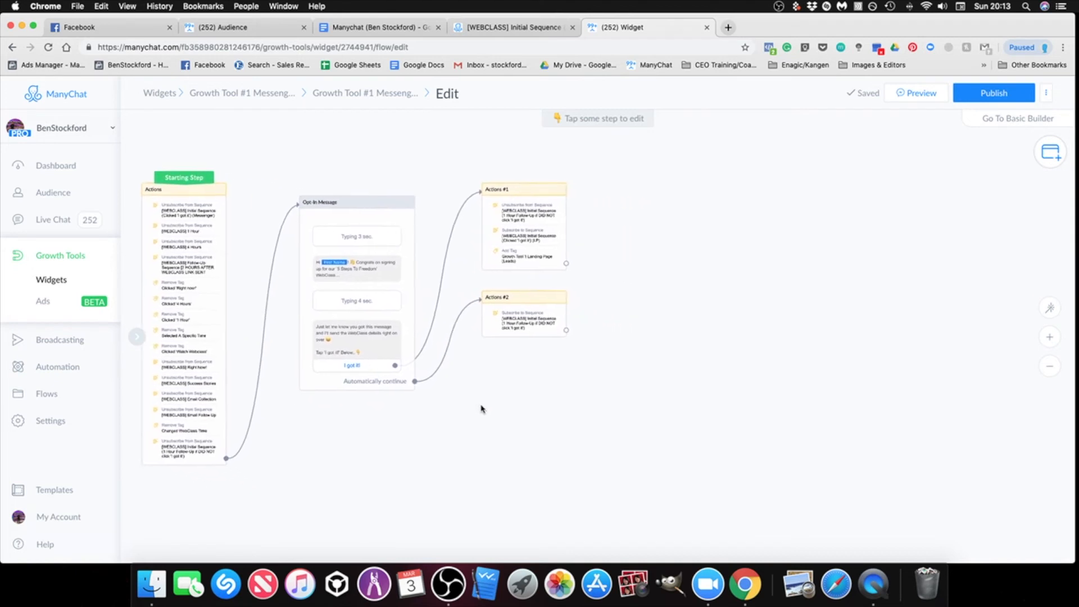
click(1050, 152)
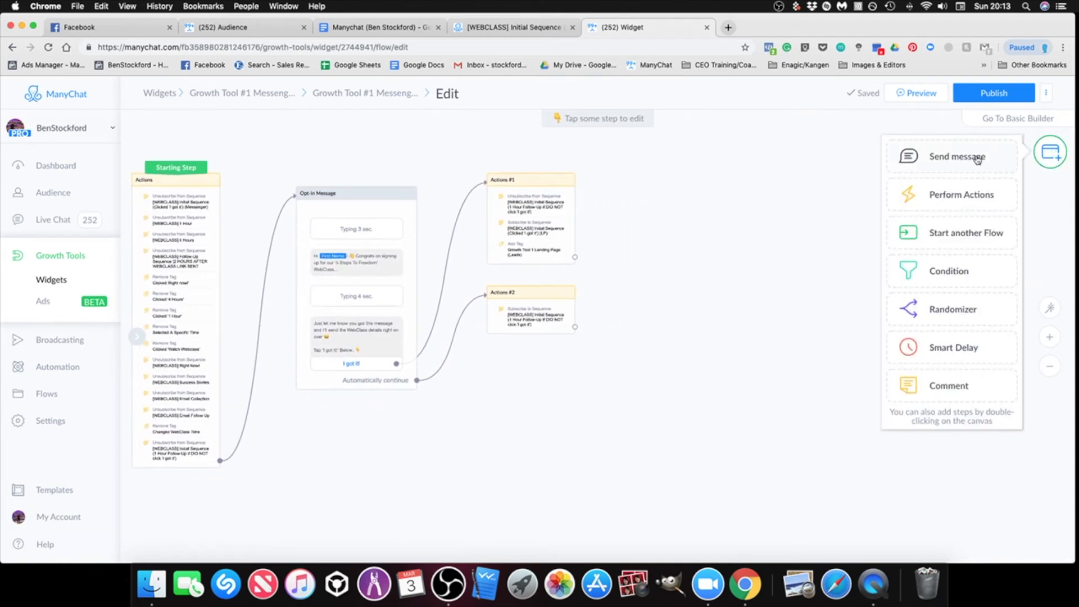
click(935, 193)
drag(667, 354, 718, 191)
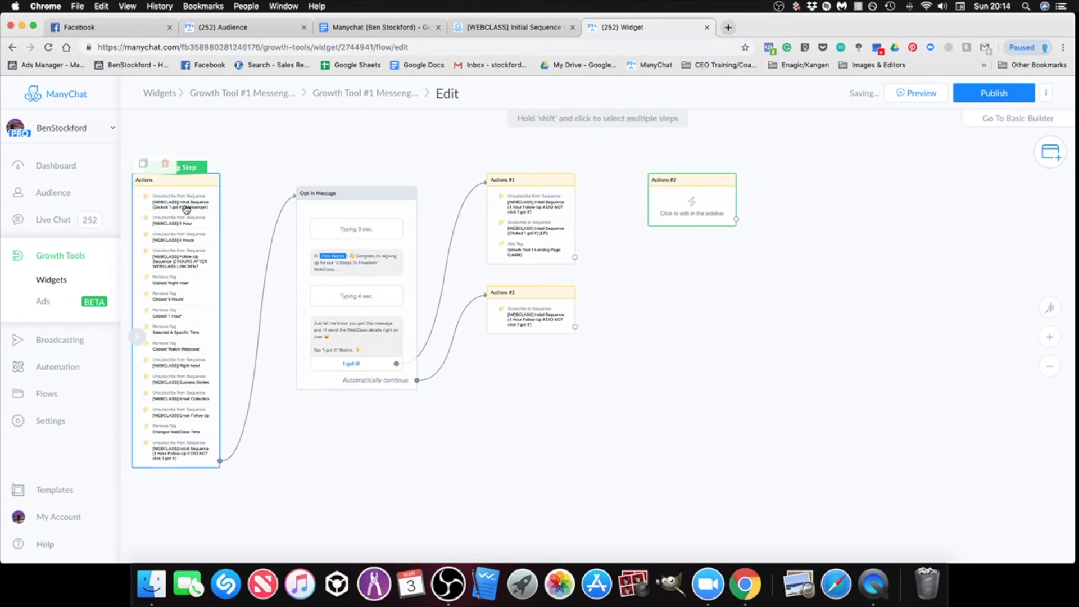
Position the new Actions #3 step to the right of Actions #1.
drag(864, 223, 632, 284)
scroll(662, 287, up, 5)
scroll(661, 287, up, 2)
drag(335, 220, 335, 231)
scroll(594, 357, down, 5)
drag(594, 358, 1036, 311)
drag(856, 222, 813, 215)
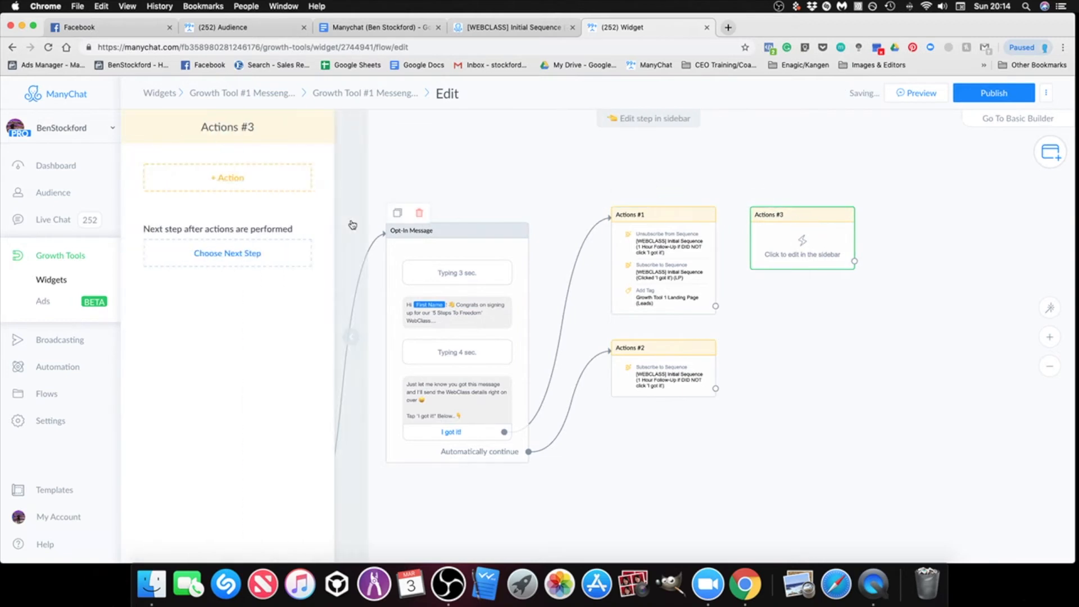
click(239, 180)
click(840, 398)
drag(858, 398, 1019, 363)
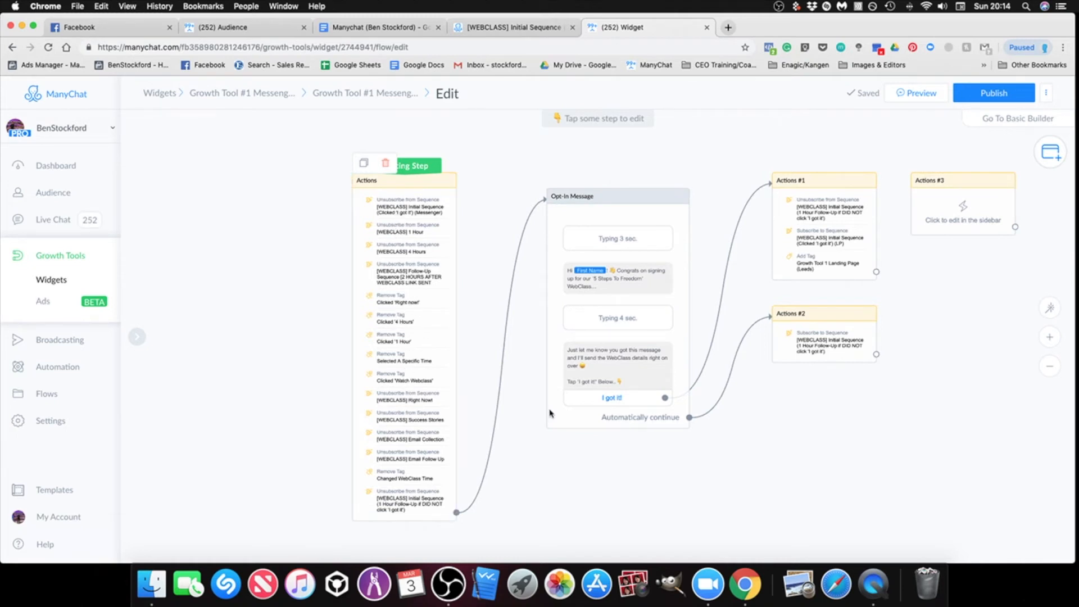
click(964, 211)
Add an action unsubscribing from [Import][WEBCLASS] Initial Sequence (Clicked 'I got it') (LP).
click(205, 171)
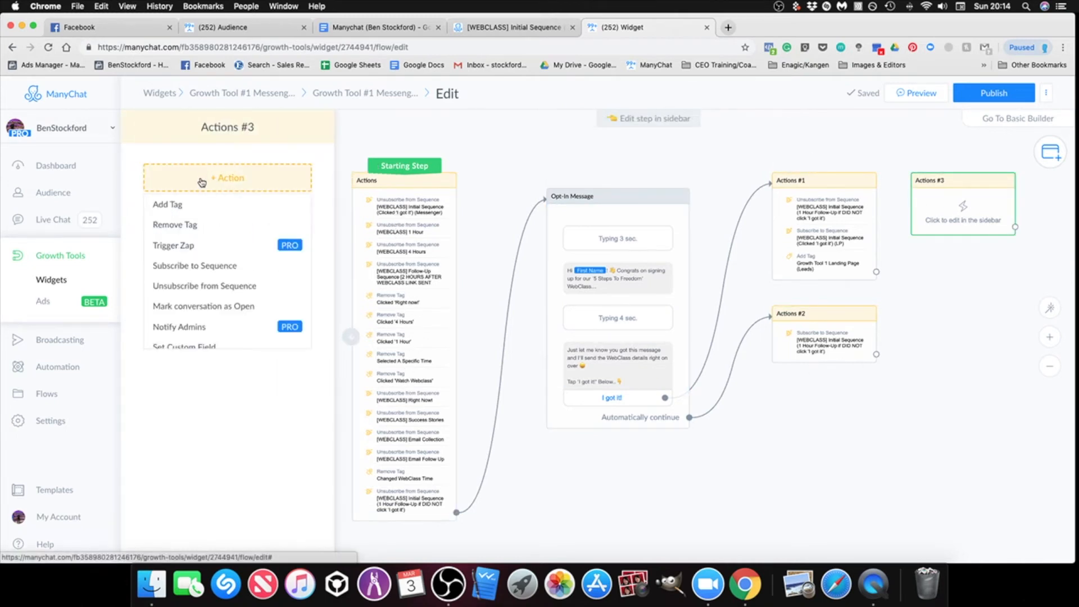
click(206, 285)
click(200, 194)
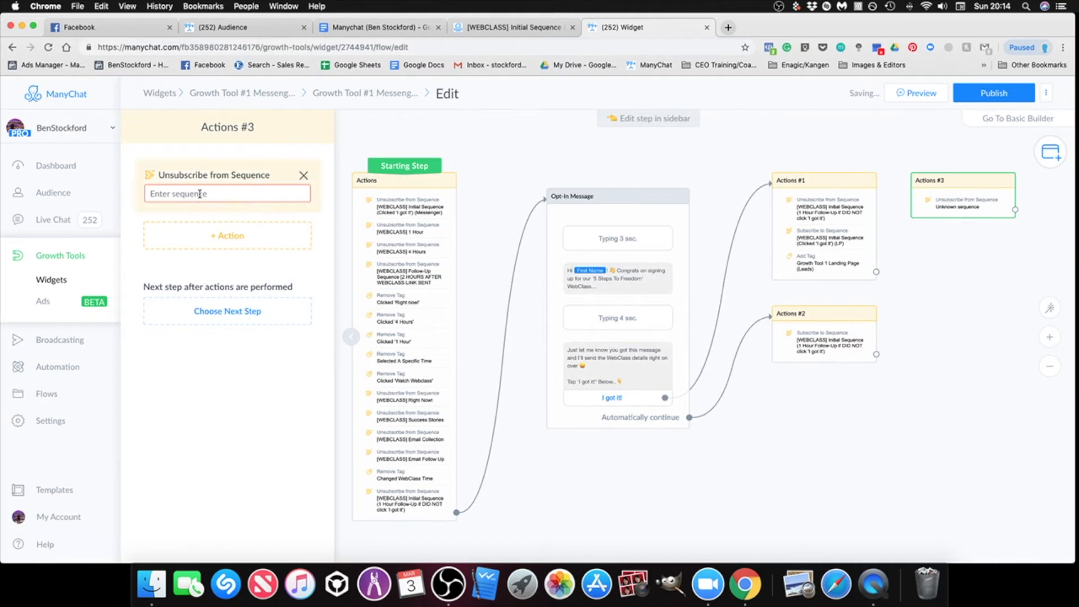
text(import)
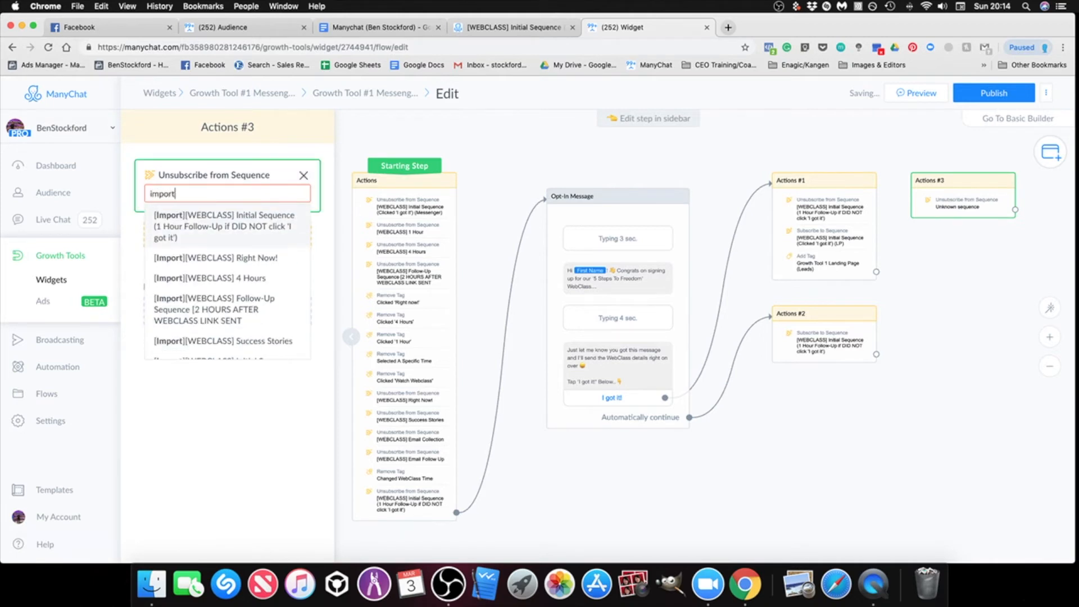
key(BackSpace)
key(BackSpace)
key(BackSpace)
key(BackSpace)
key(BackSpace)
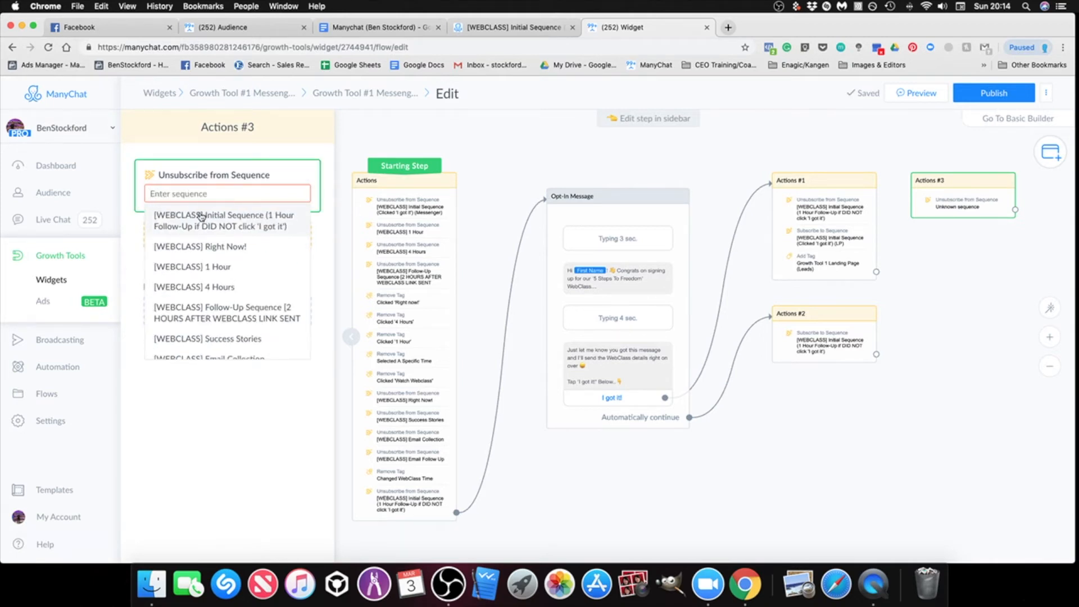
text(import)
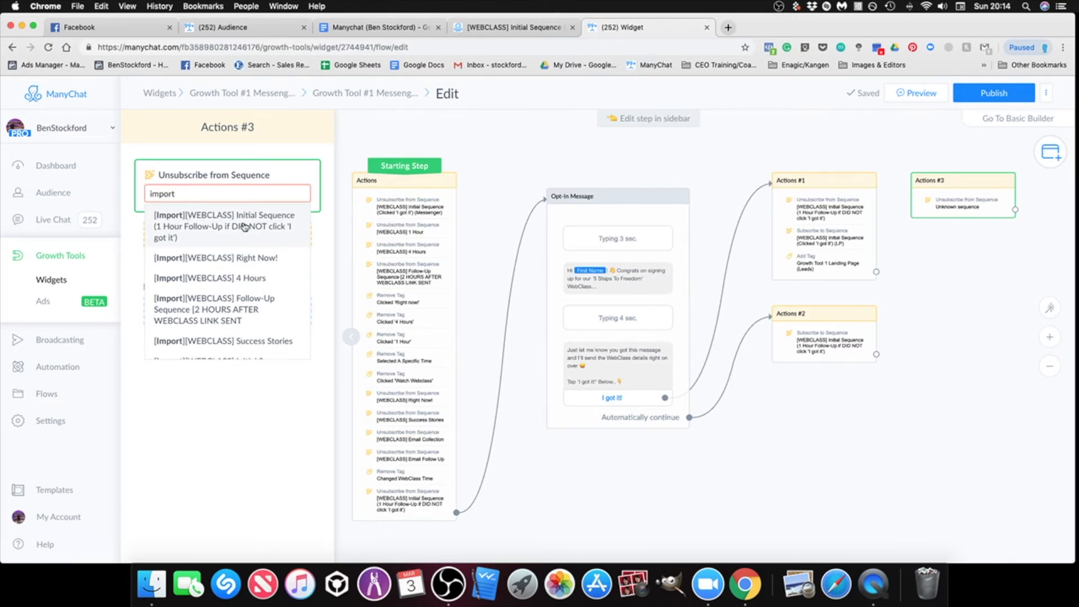
scroll(230, 236, down, 1)
scroll(219, 236, up, 1)
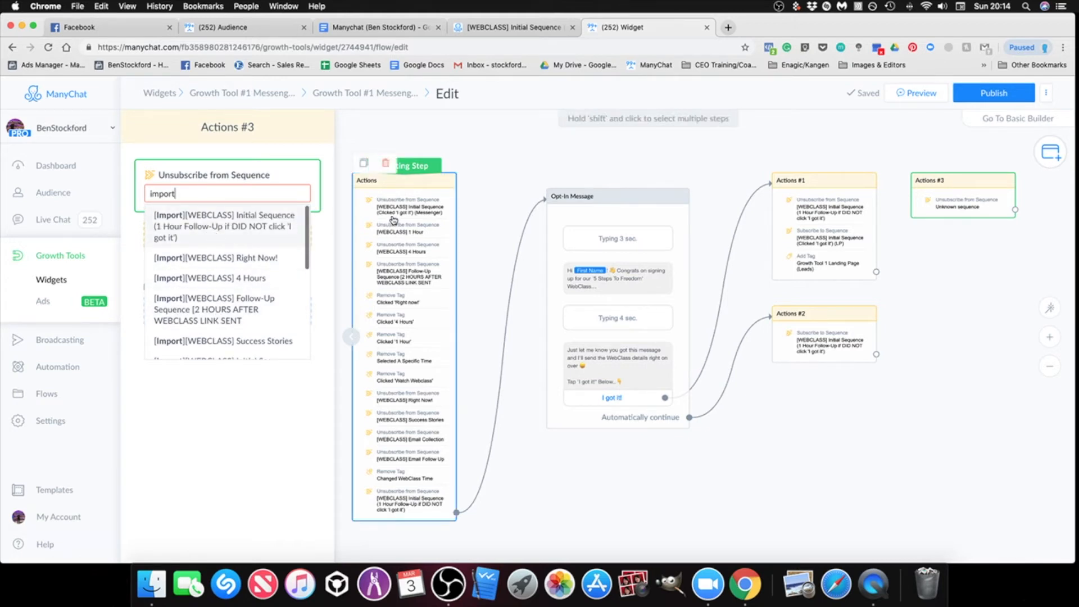
scroll(219, 259, down, 5)
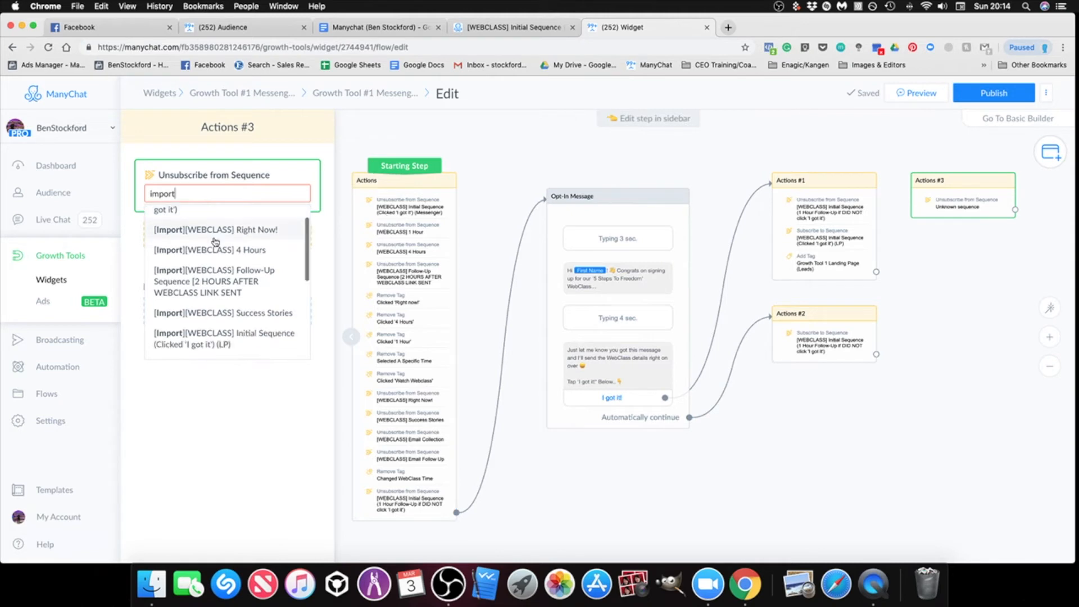
scroll(230, 290, up, 3)
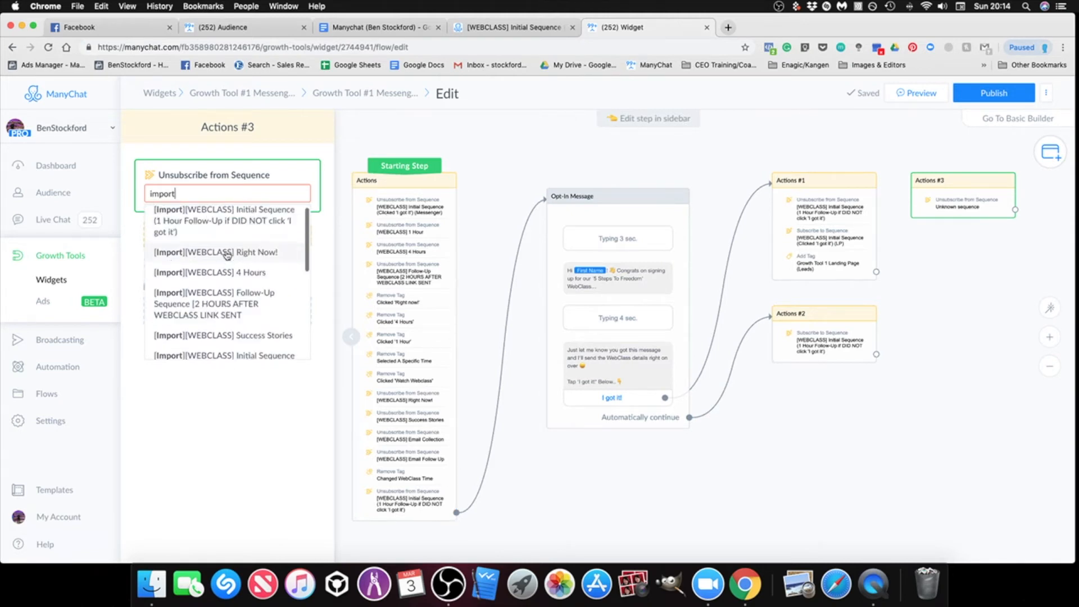
key(super+a)
text(clicked)
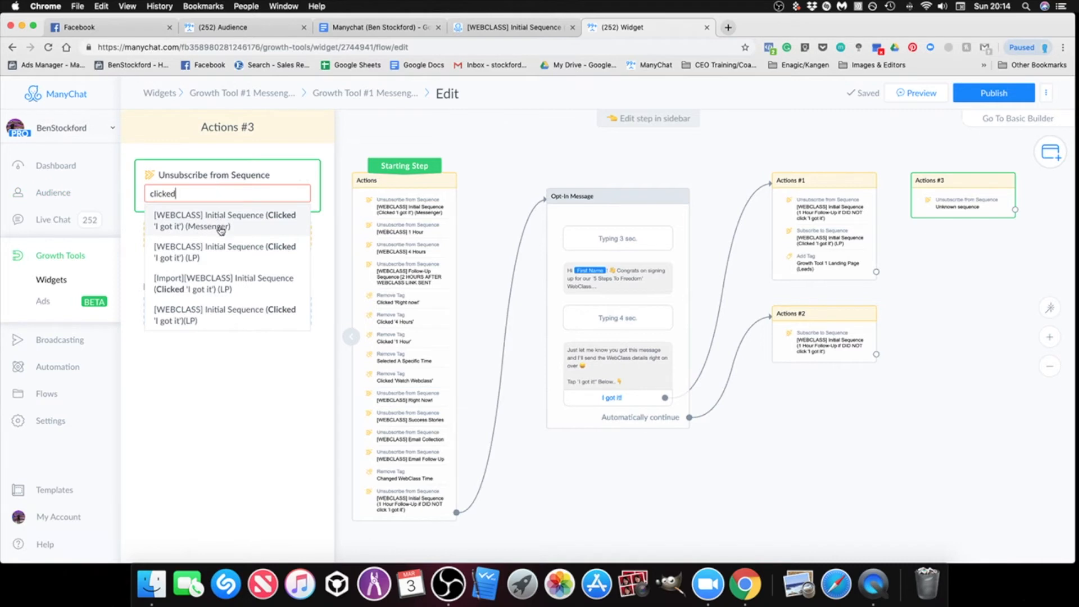
click(211, 289)
Add a second Unsubscribe from Sequence action and search sequences for '1 hour'.
click(218, 235)
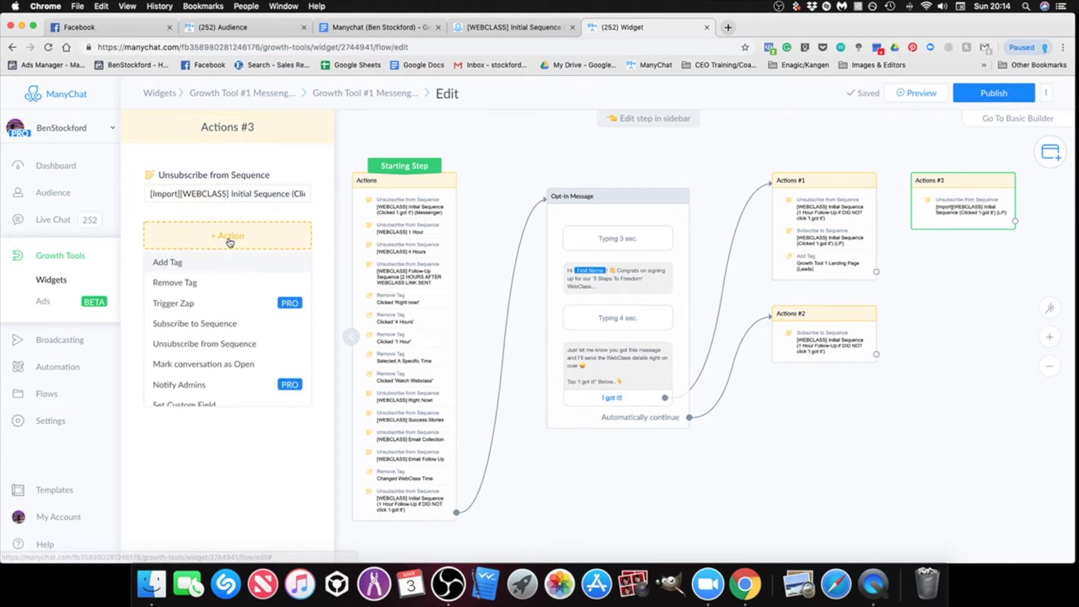
click(213, 345)
click(204, 246)
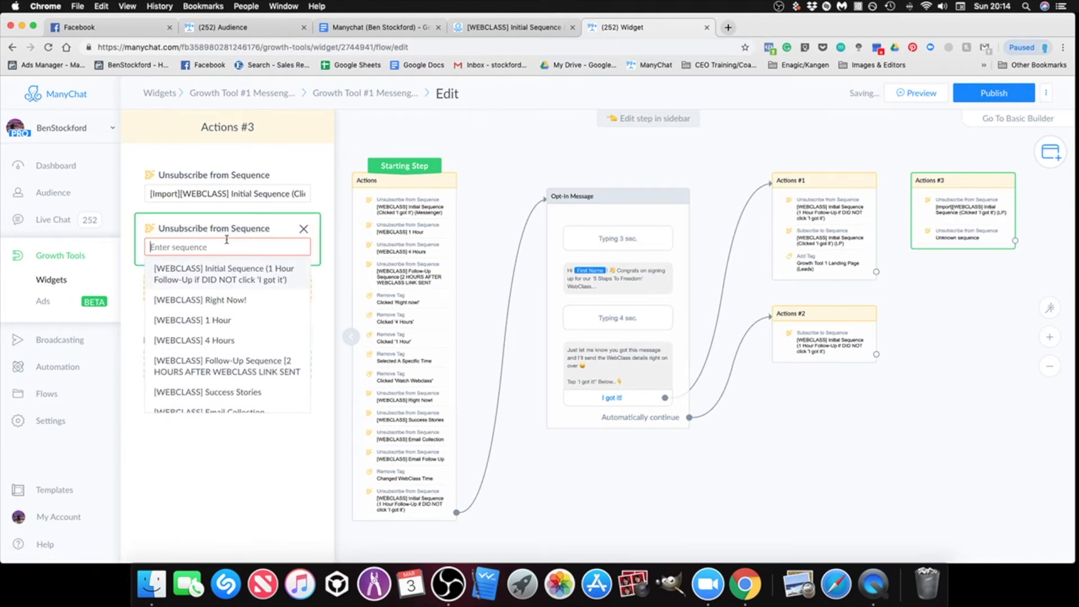
text(1 hour)
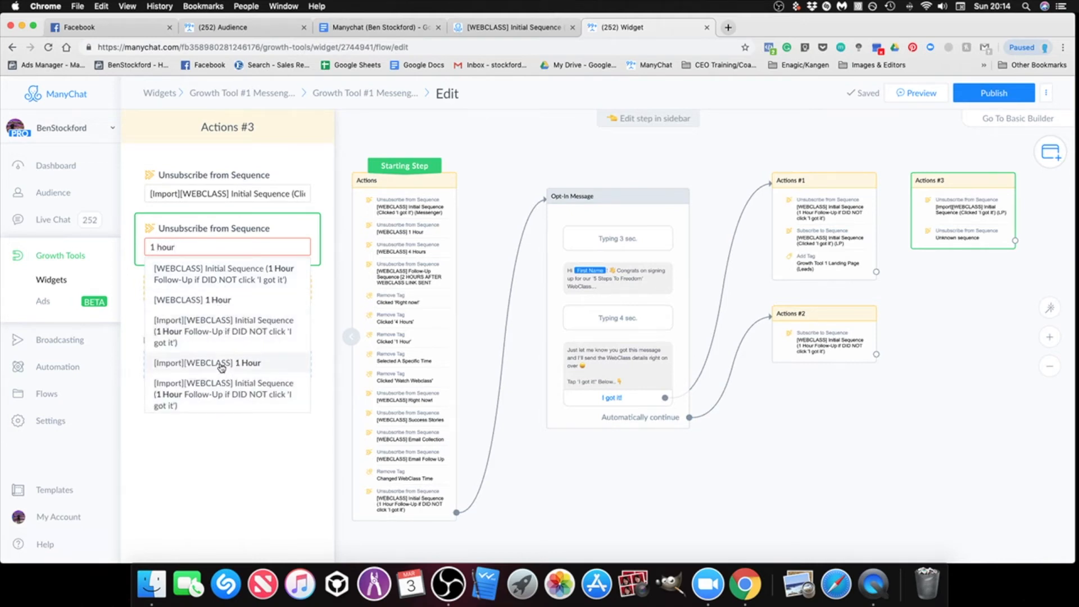
Unsubscribe from the [Import][WEBCLASS] 1 Hour and 4 Hours sequences.
click(222, 368)
click(231, 289)
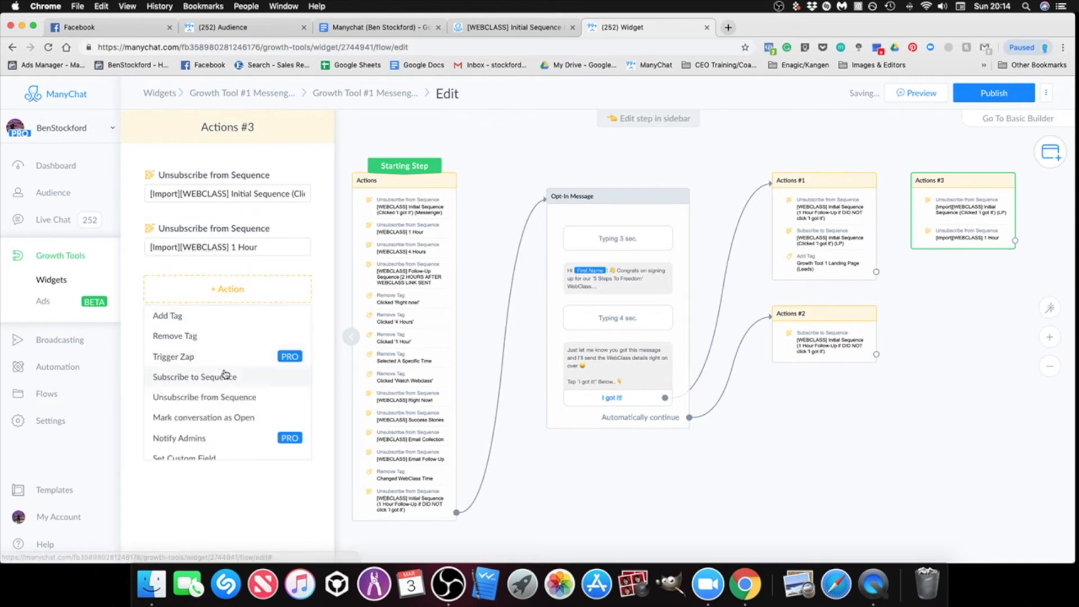
click(224, 396)
click(200, 300)
text(4 hou)
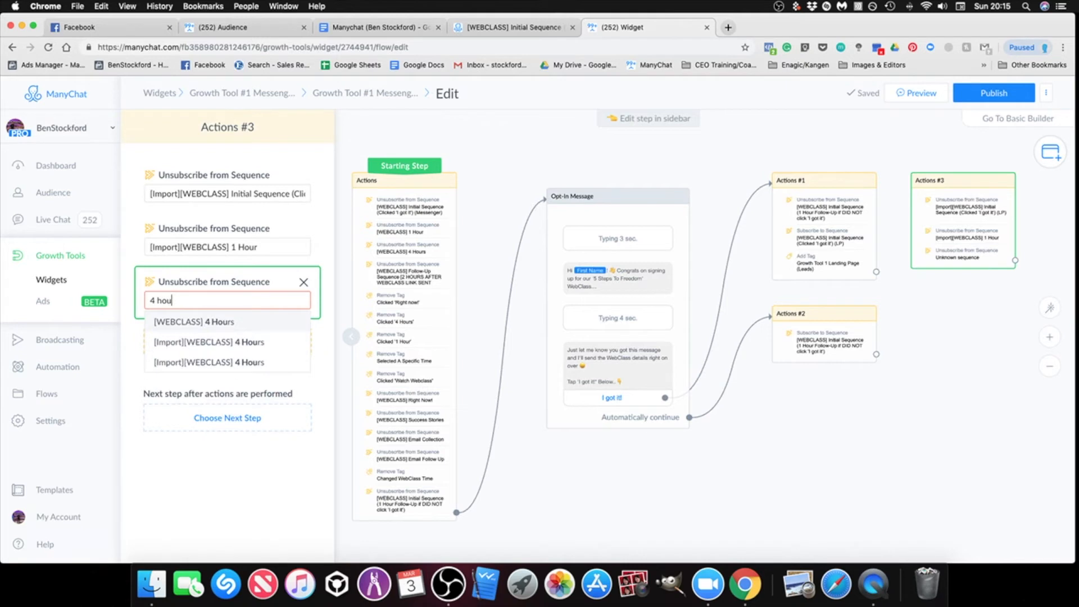
click(224, 341)
Add an unsubscribe action for the imported 2 HOURS Follow-Up Sequence.
click(228, 342)
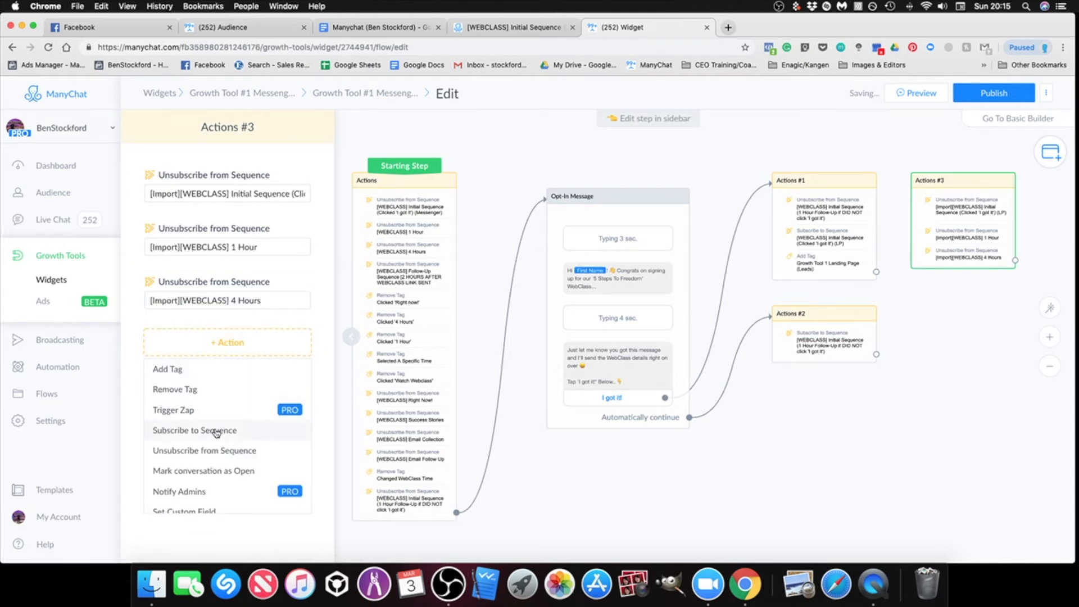
click(214, 450)
click(201, 354)
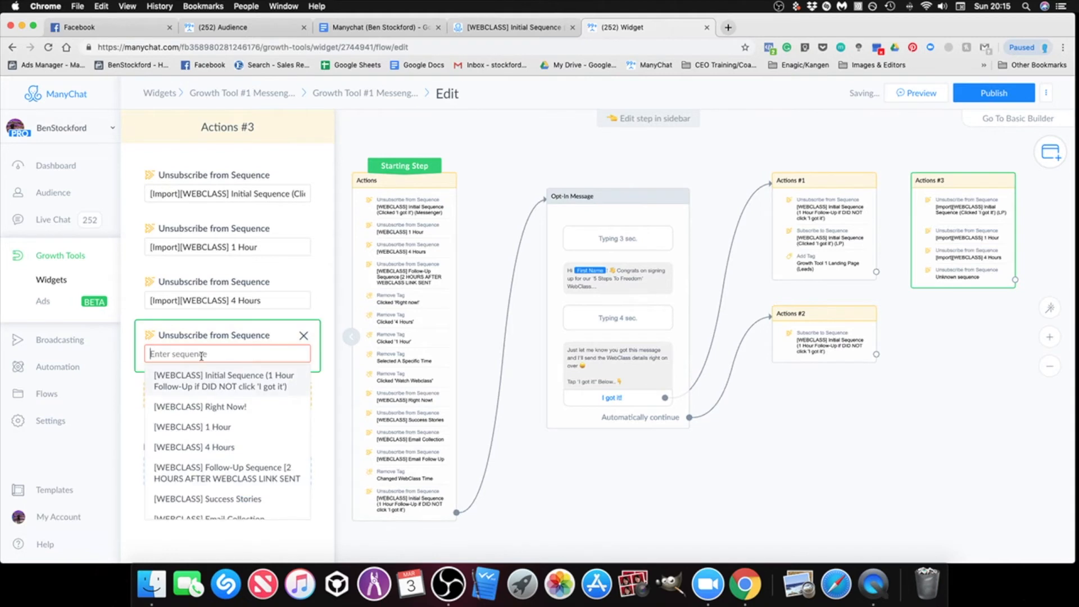
text(ur)
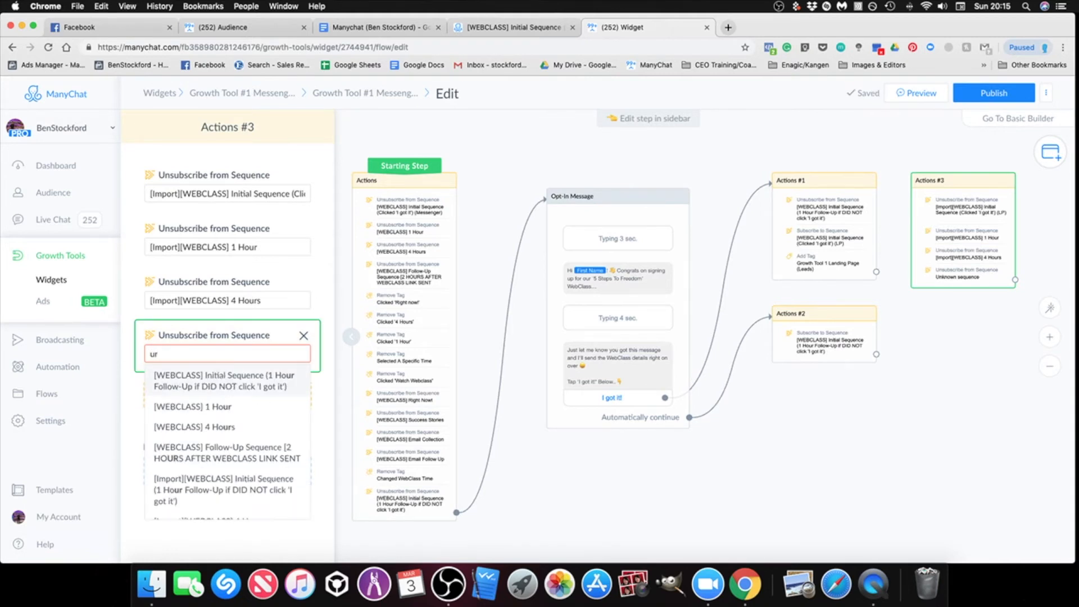
key(BackSpace)
key(BackSpace)
text(2h)
key(BackSpace)
text(hour)
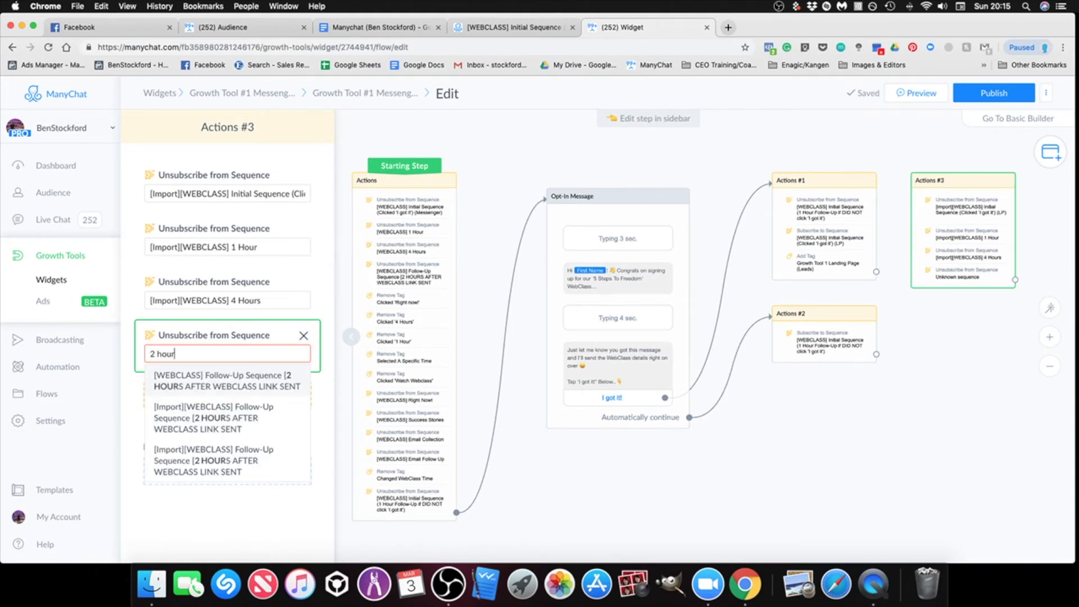
click(217, 425)
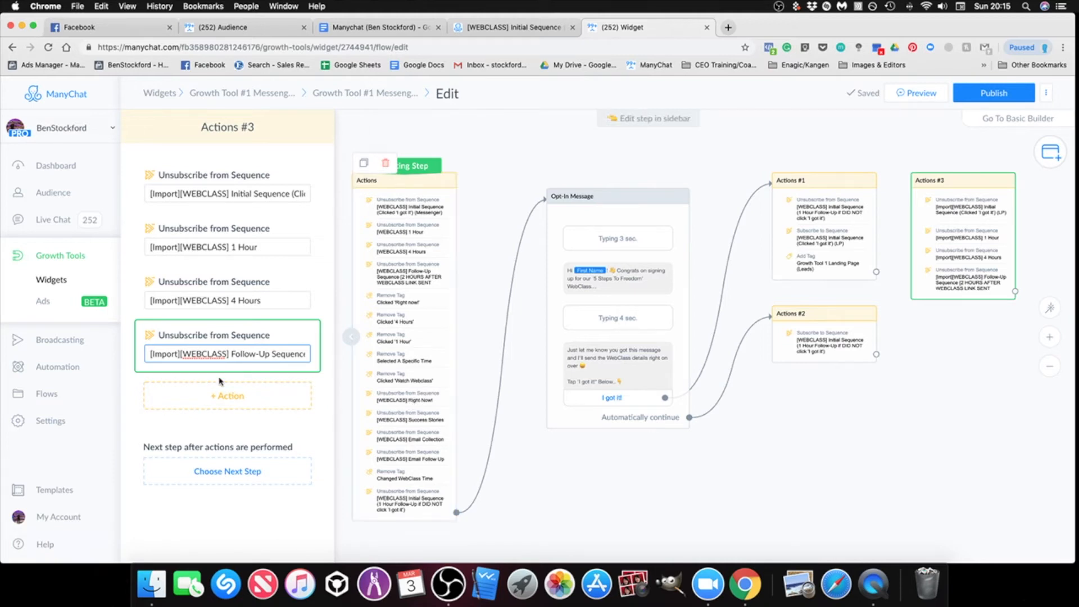
Add an unsubscribe action for the [Import][WEBCLASS] Right Now! sequence.
click(228, 397)
click(215, 317)
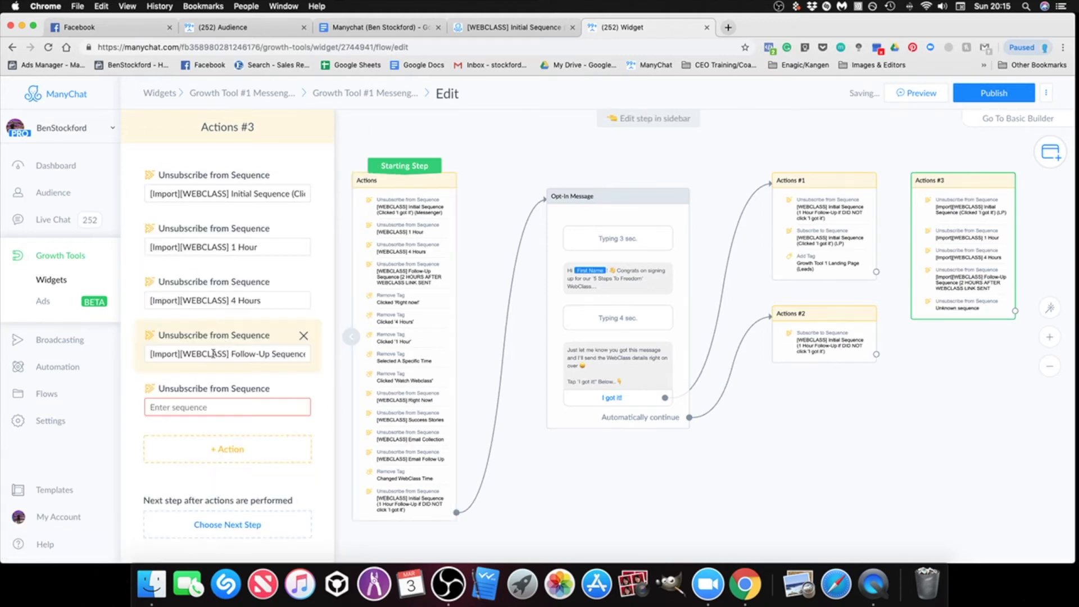
click(213, 403)
text(right)
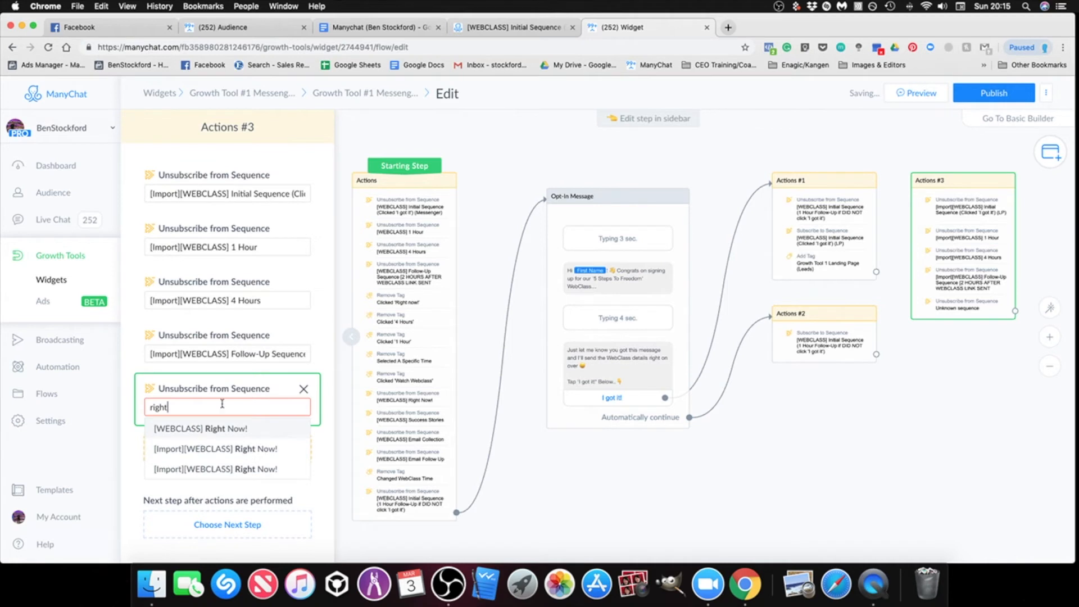
click(213, 449)
text(right)
click(214, 449)
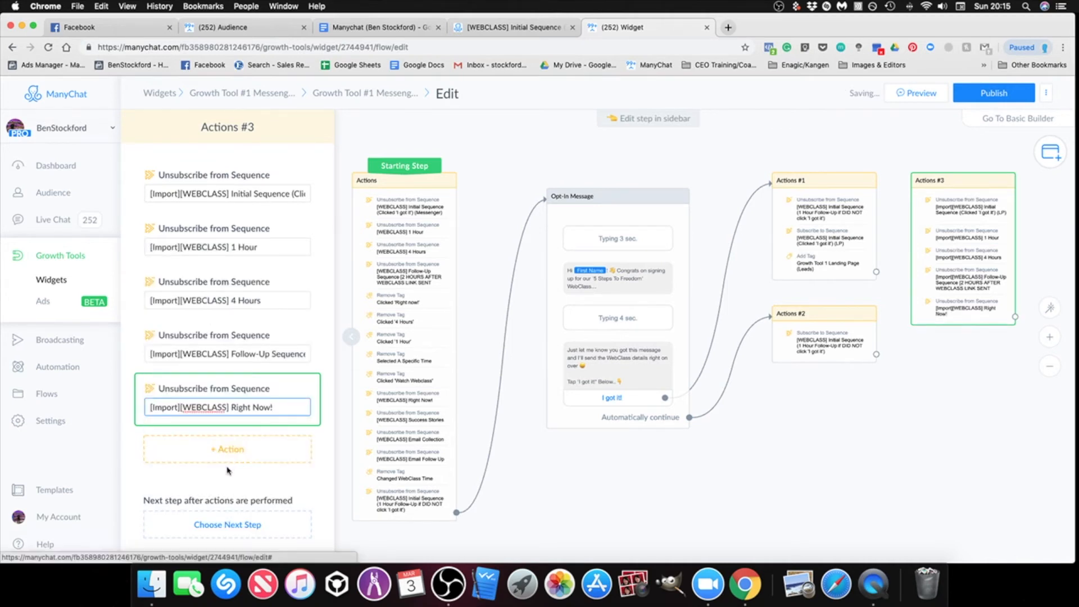
Add an unsubscribe action for the [Import][WEBCLASS] Success Stories sequence.
click(202, 452)
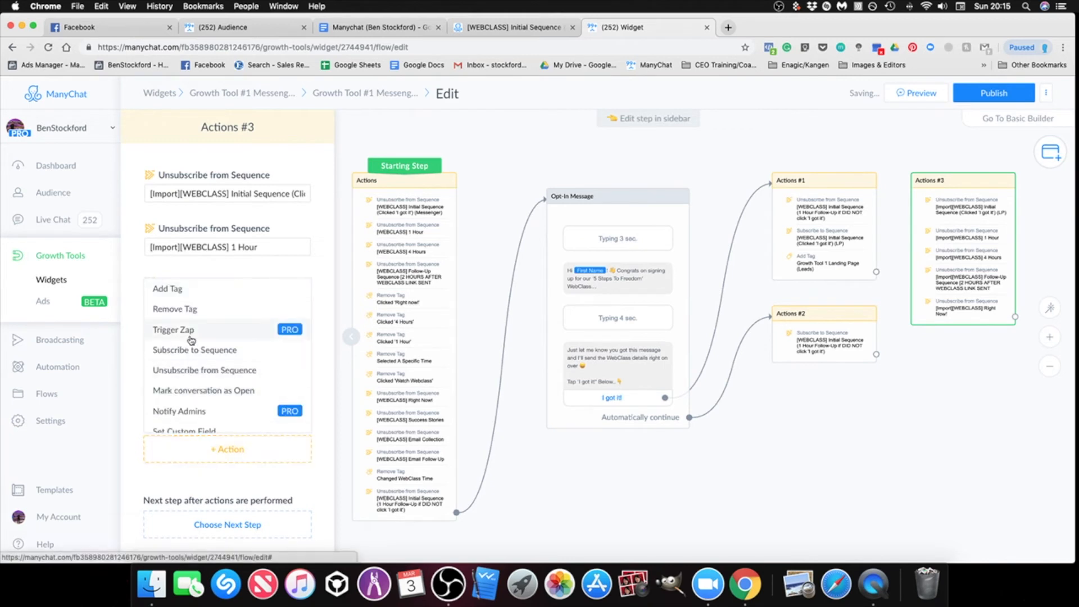
click(206, 368)
click(208, 460)
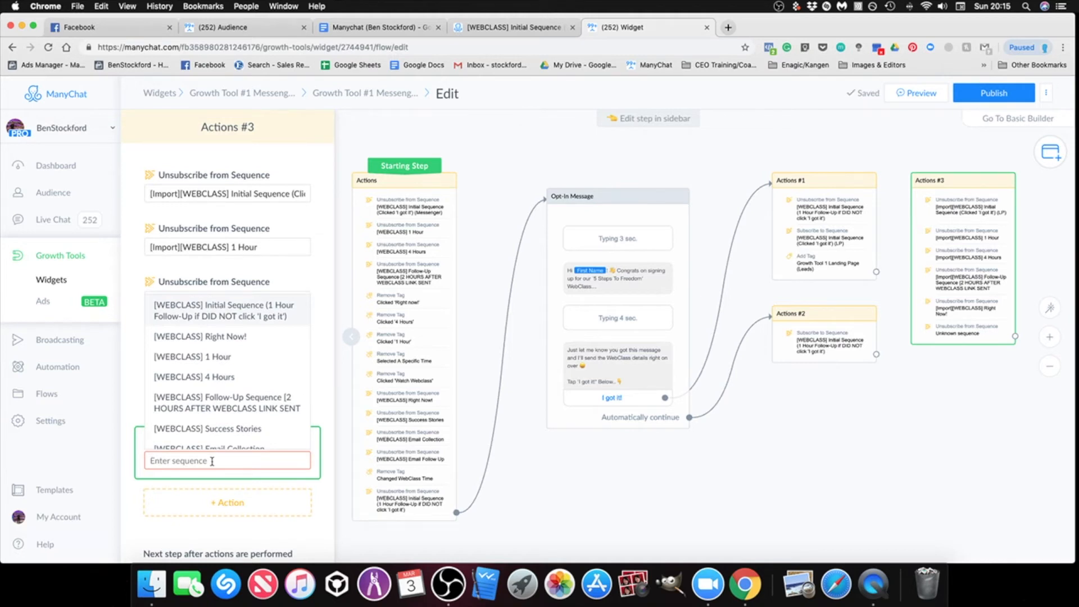
text(success)
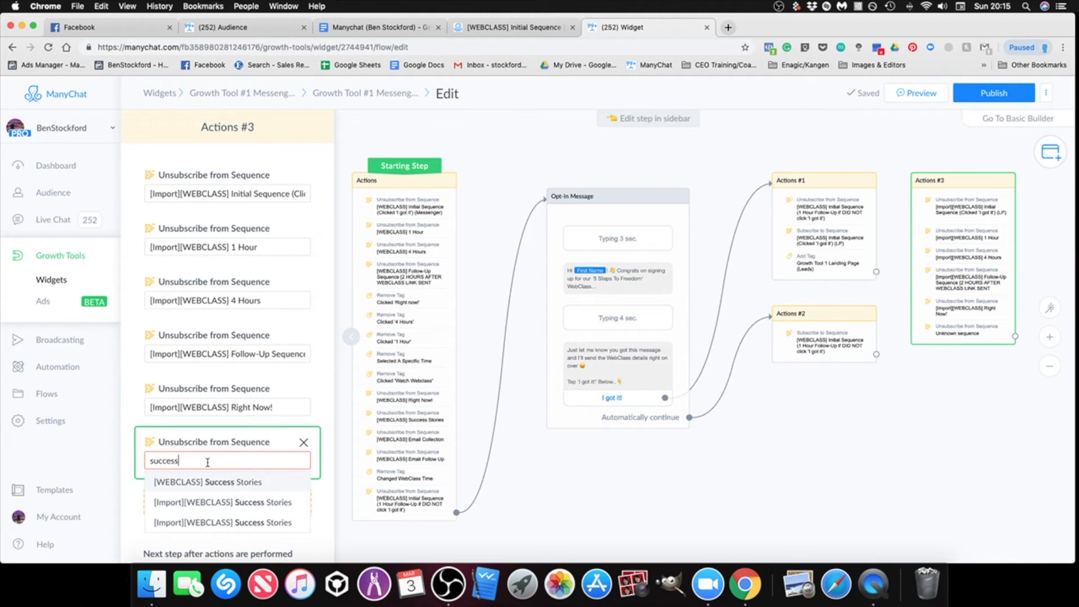
click(230, 505)
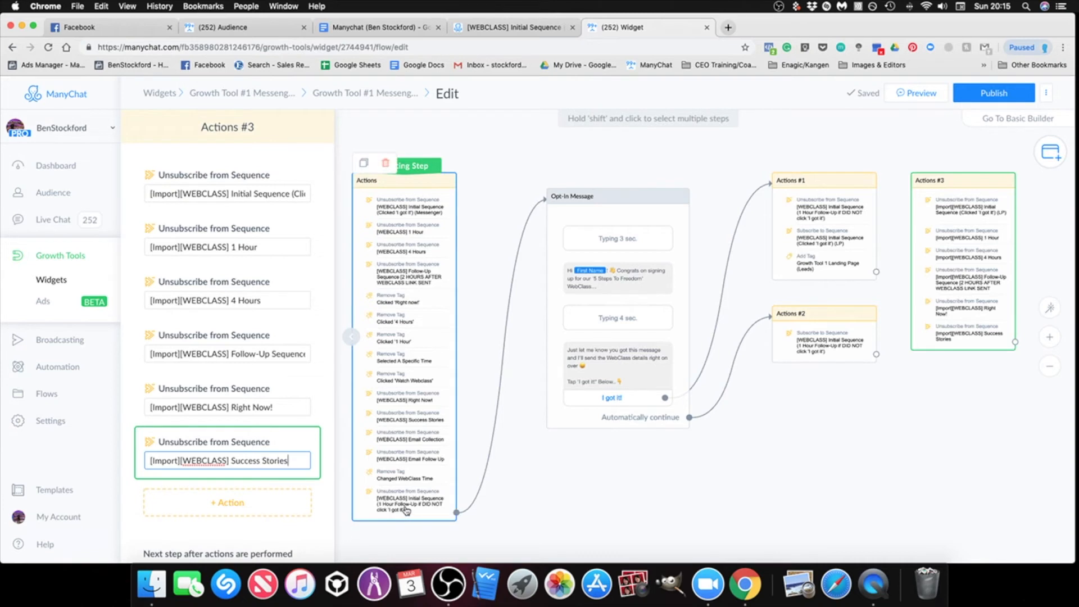
Unsubscribe from the 1 Hour Follow-Up Initial Sequence and add an empty Remove Tag action.
click(230, 501)
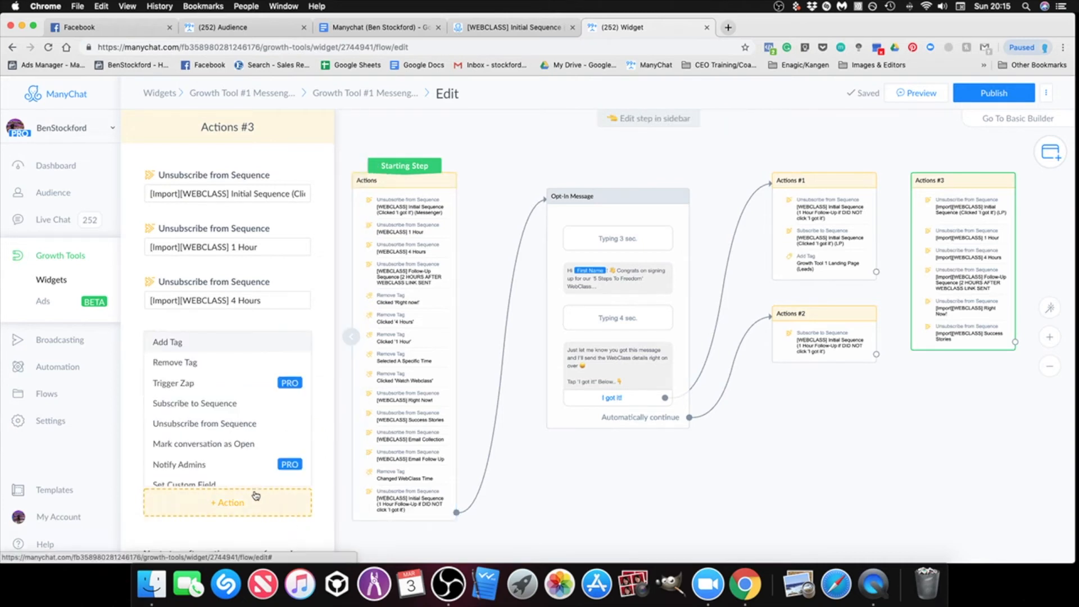
click(218, 431)
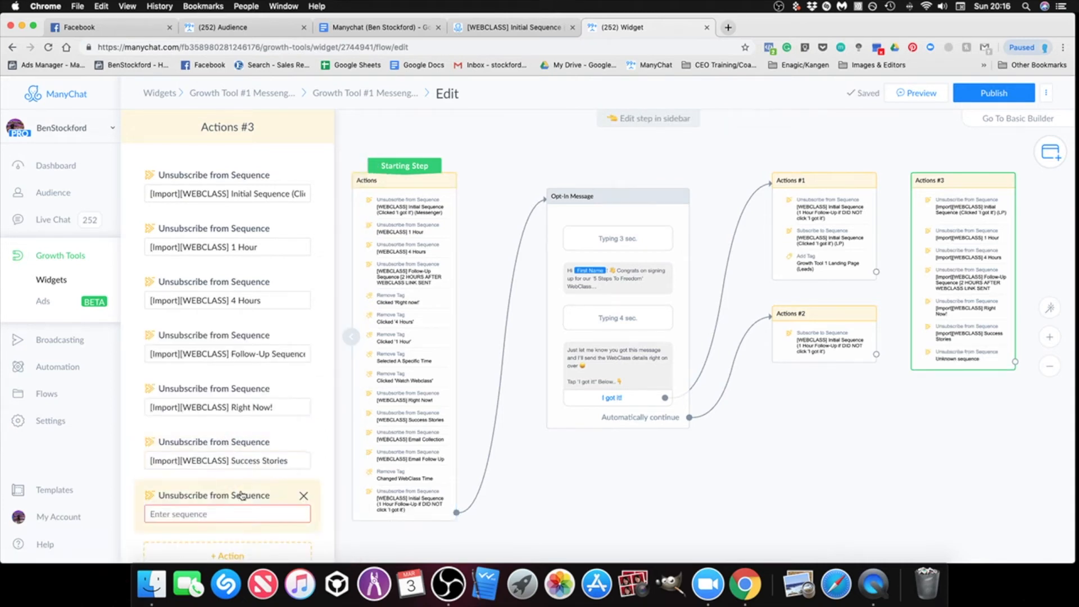
scroll(242, 493, down, 3)
click(228, 423)
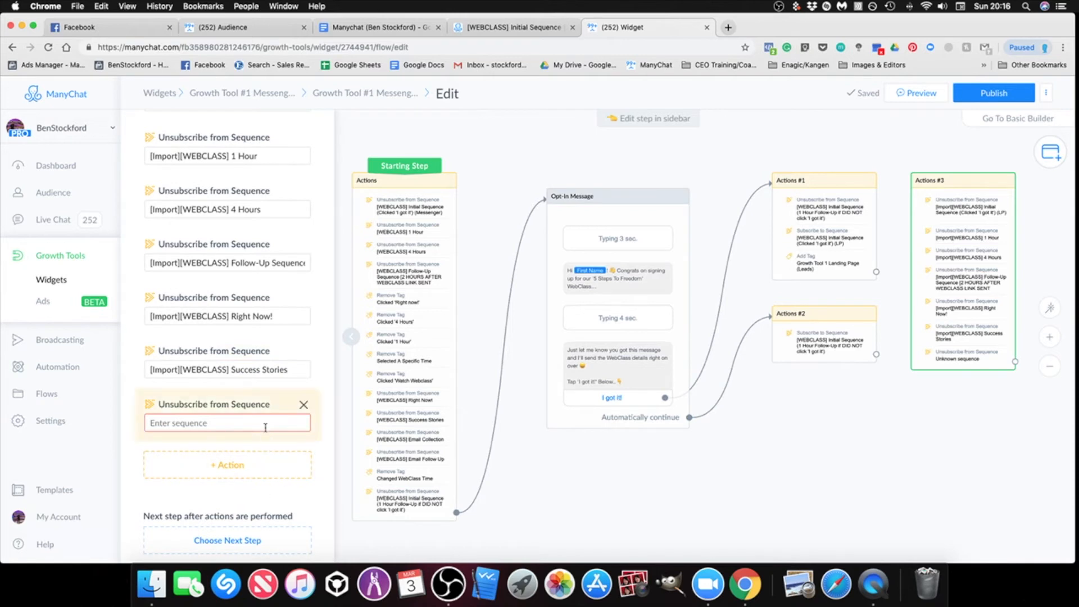
text(1 hour)
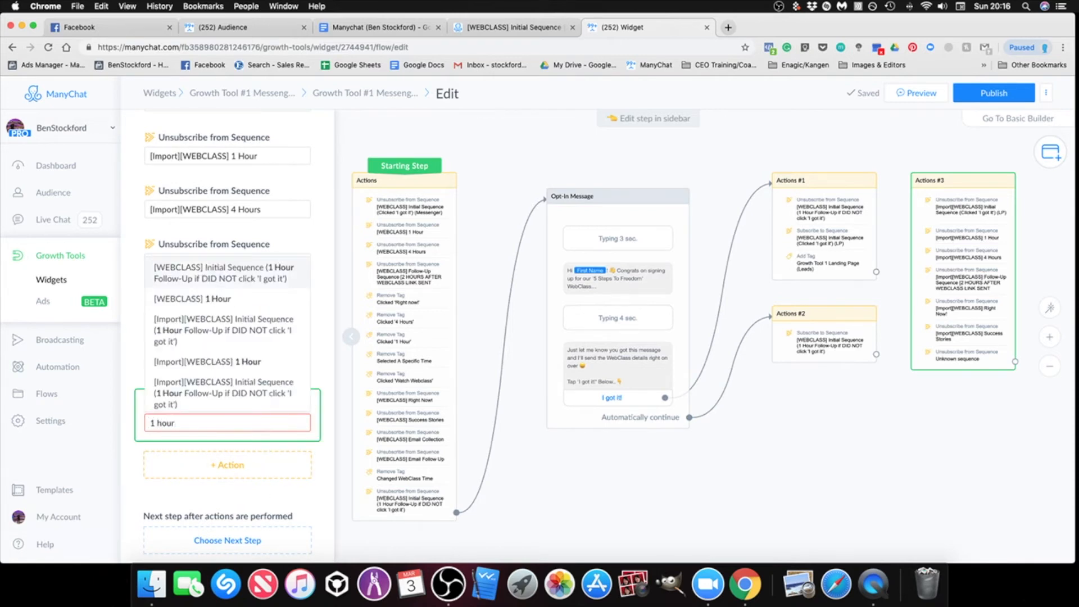
click(254, 391)
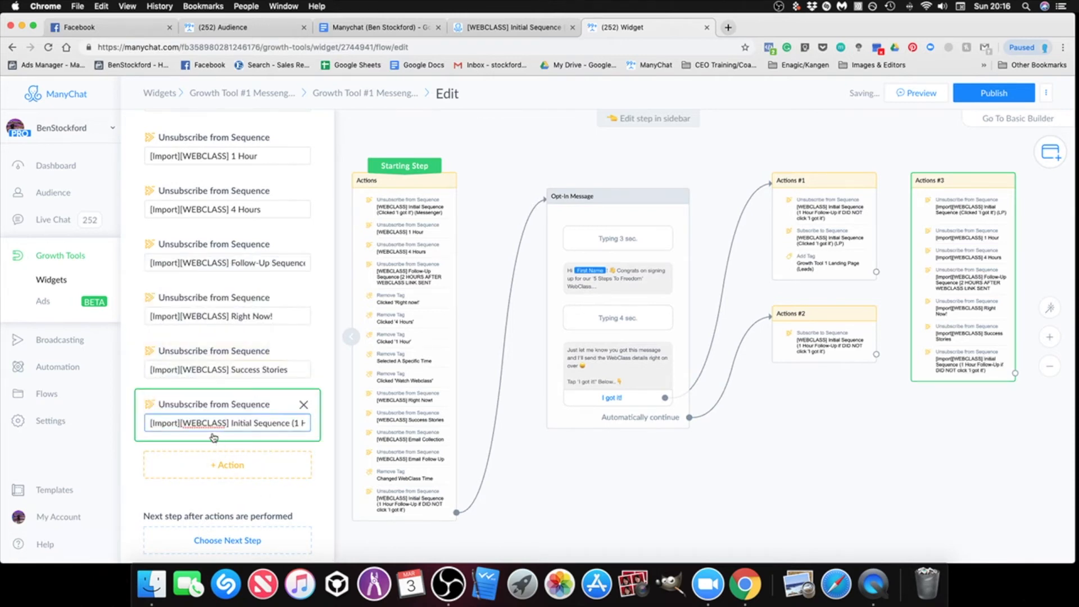
click(251, 473)
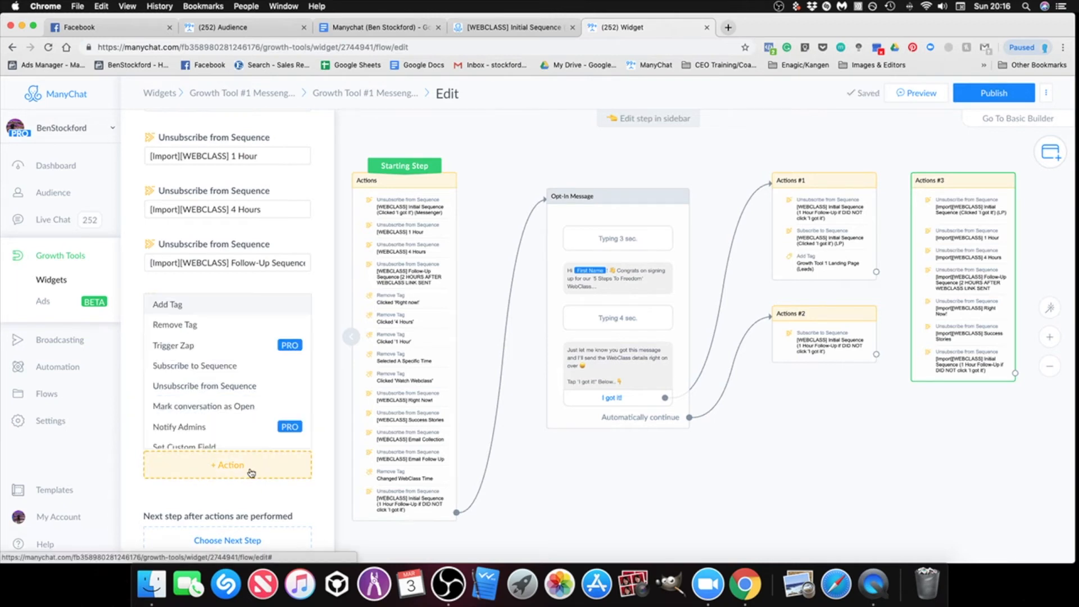
click(206, 326)
Remove the [Imports] Clicked Right Now and Clicked 4 Hours tags.
click(206, 476)
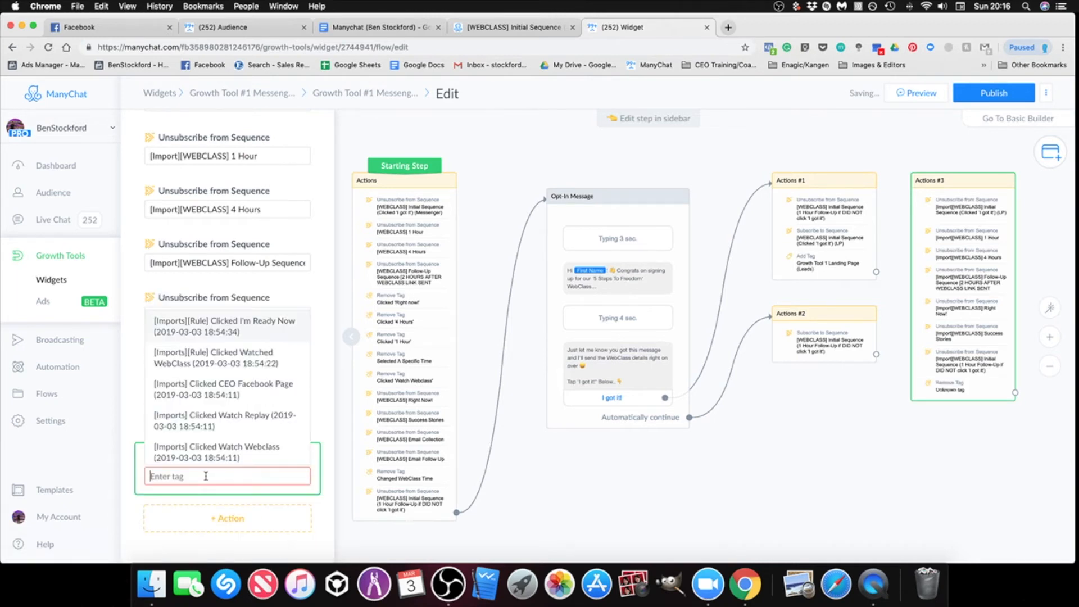
text(right)
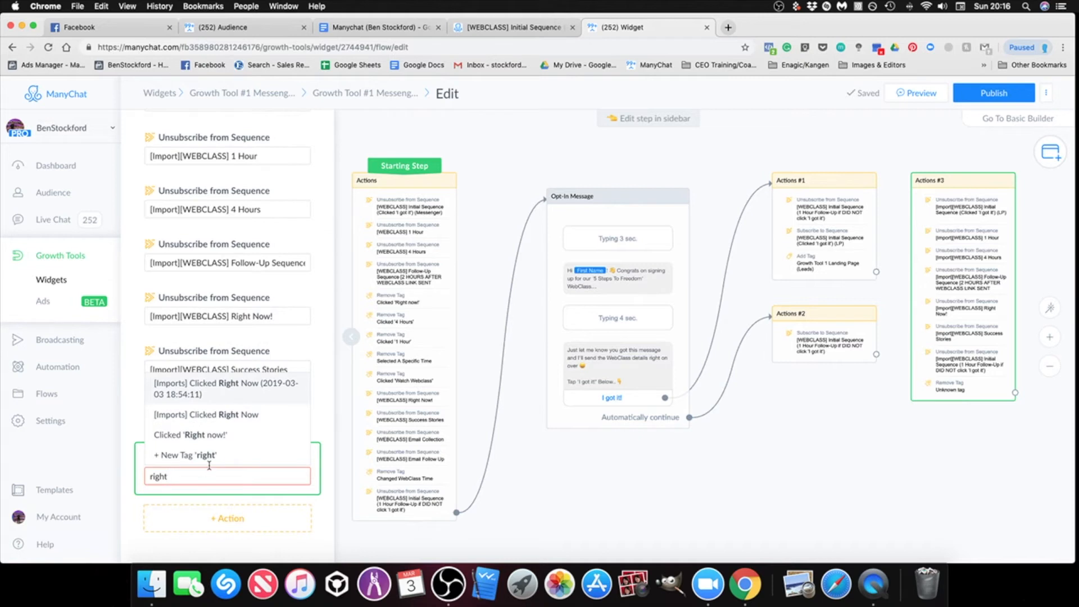
click(208, 415)
click(233, 517)
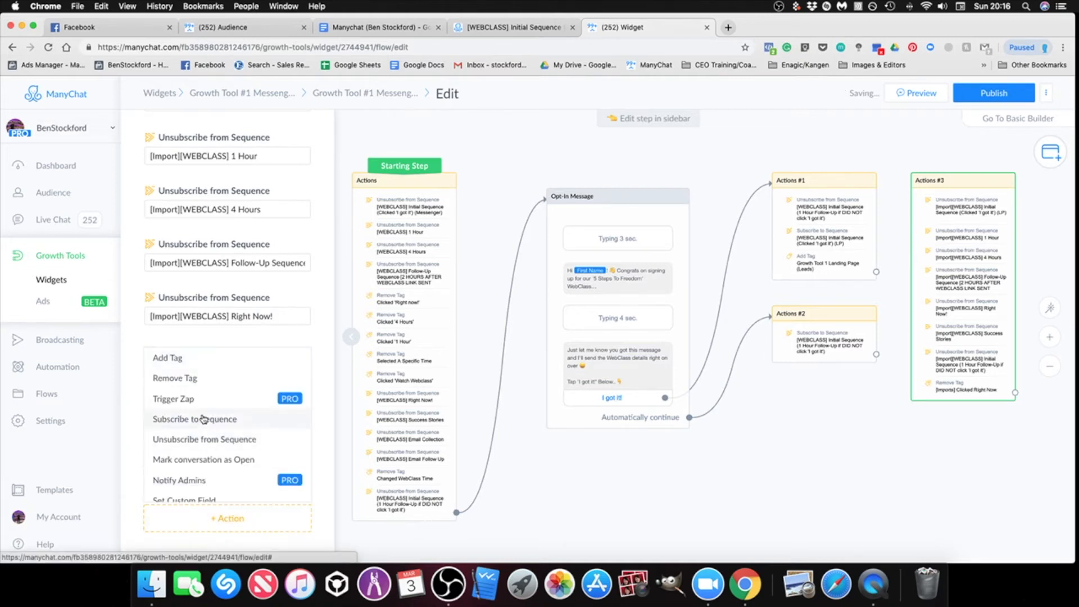
click(193, 377)
click(198, 530)
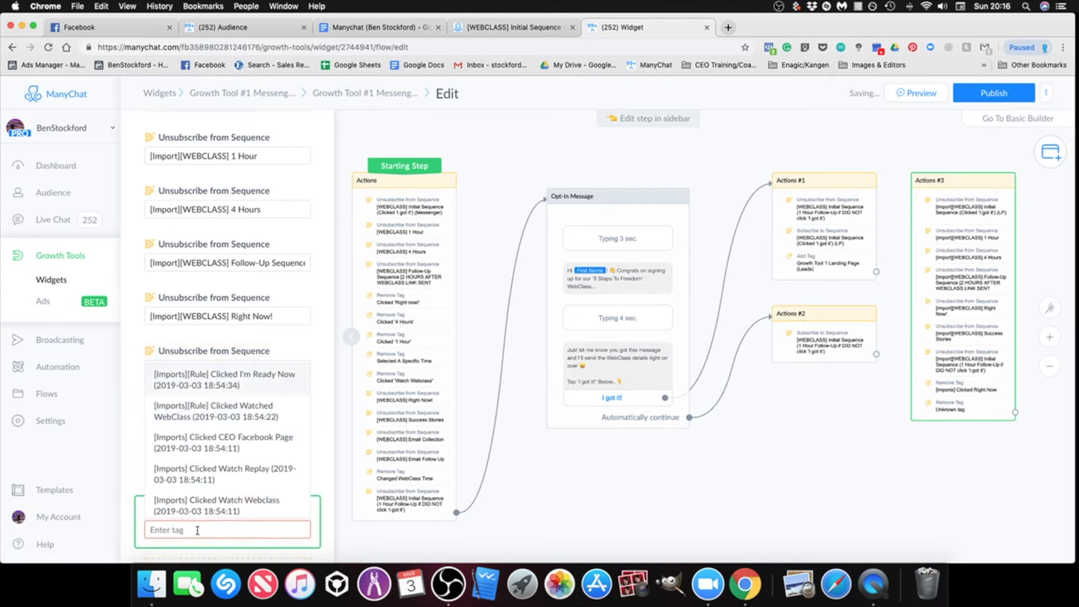
text(4 hour)
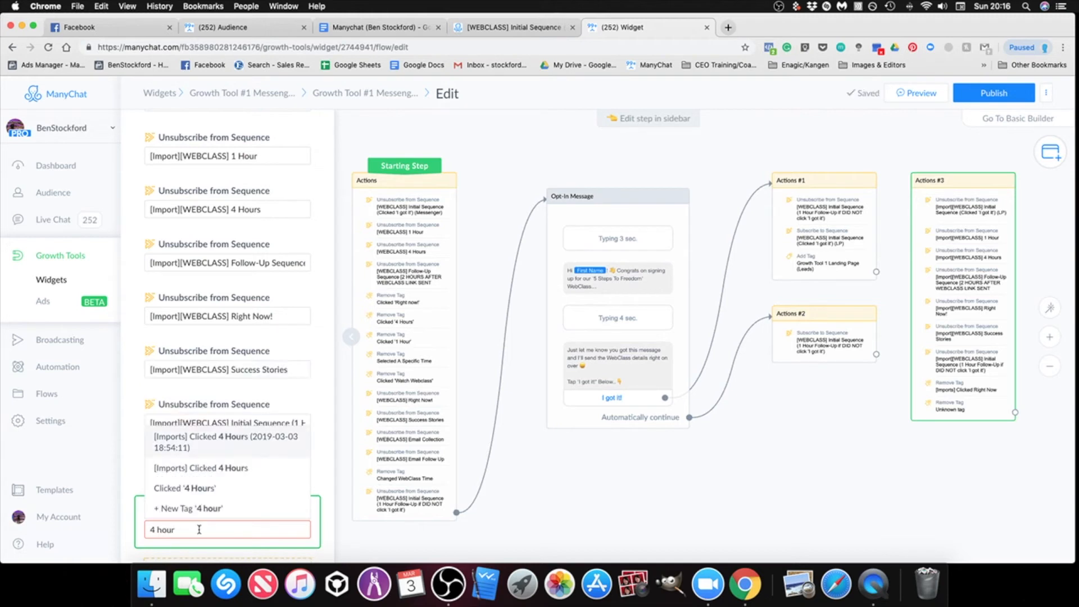
click(219, 468)
Add a Remove Tag action for [Imports] Clicked 1 Hour.
scroll(219, 494, down, 2)
click(218, 507)
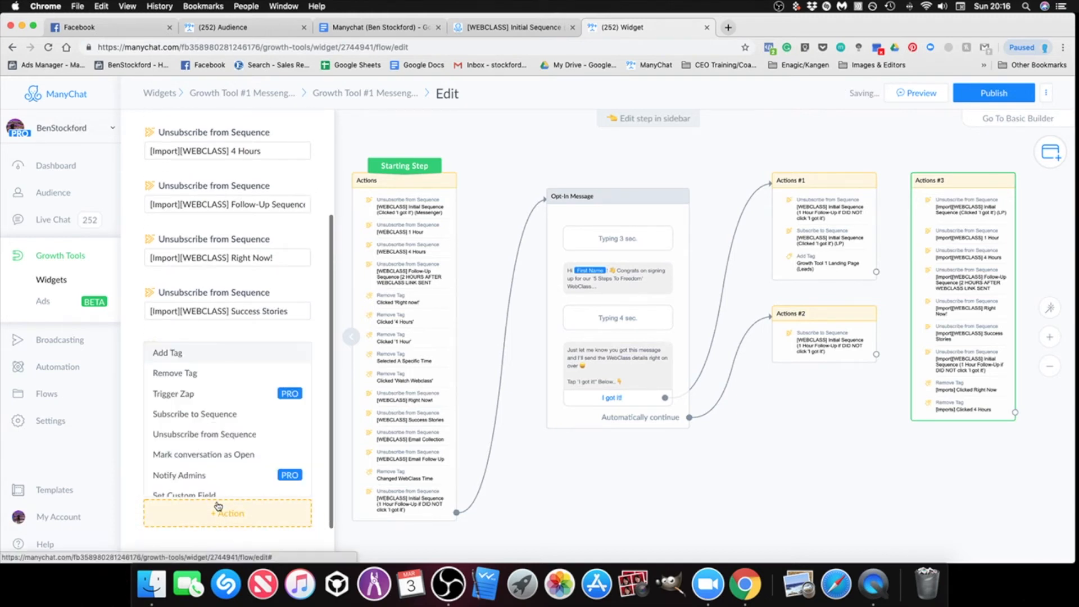
click(185, 374)
click(210, 521)
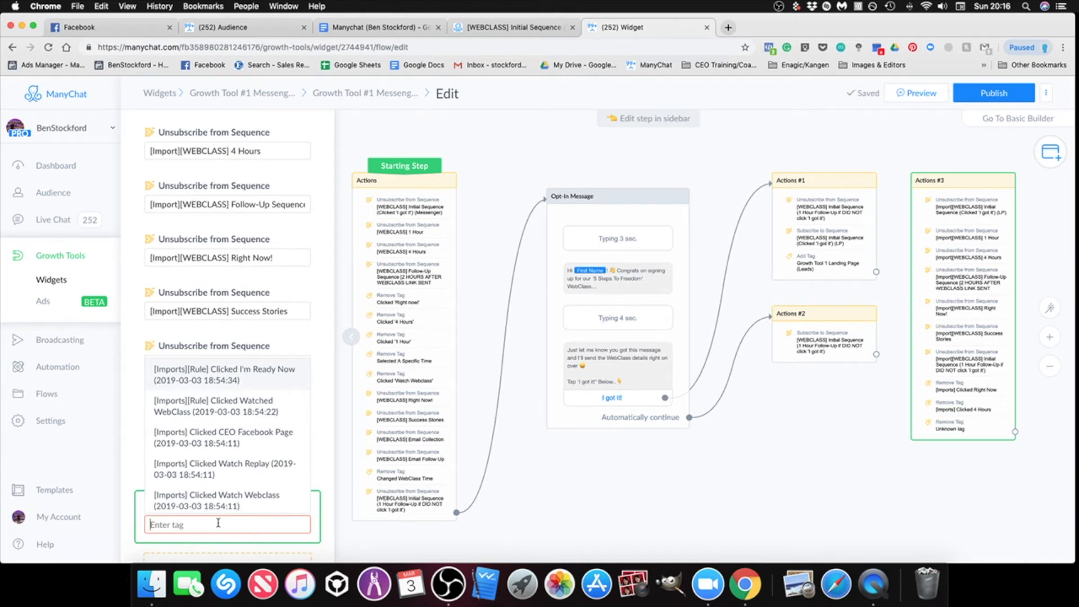
text(1 hour)
key(Down)
key(Return)
scroll(228, 518, down, 3)
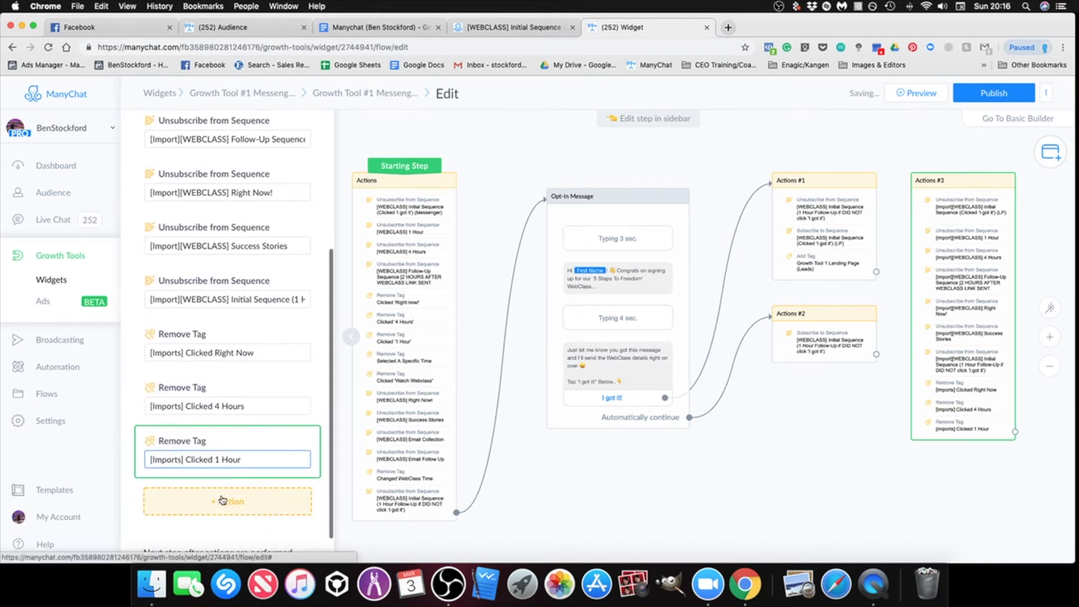
click(400, 349)
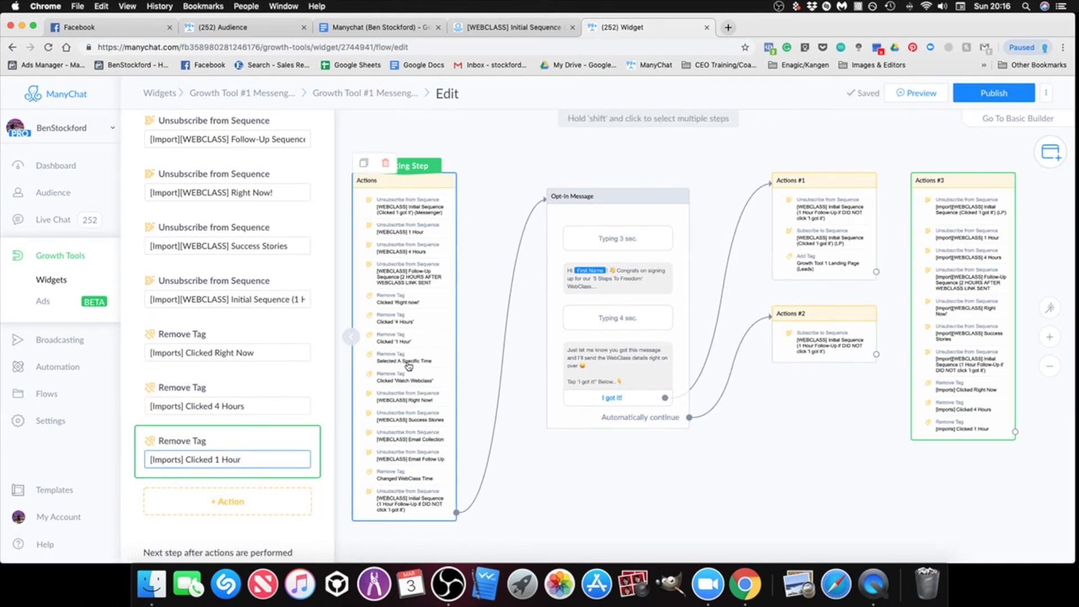
Add a Remove Tag action for [Imports] Clicked Specific Time.
click(231, 501)
click(186, 362)
click(205, 513)
text(sele)
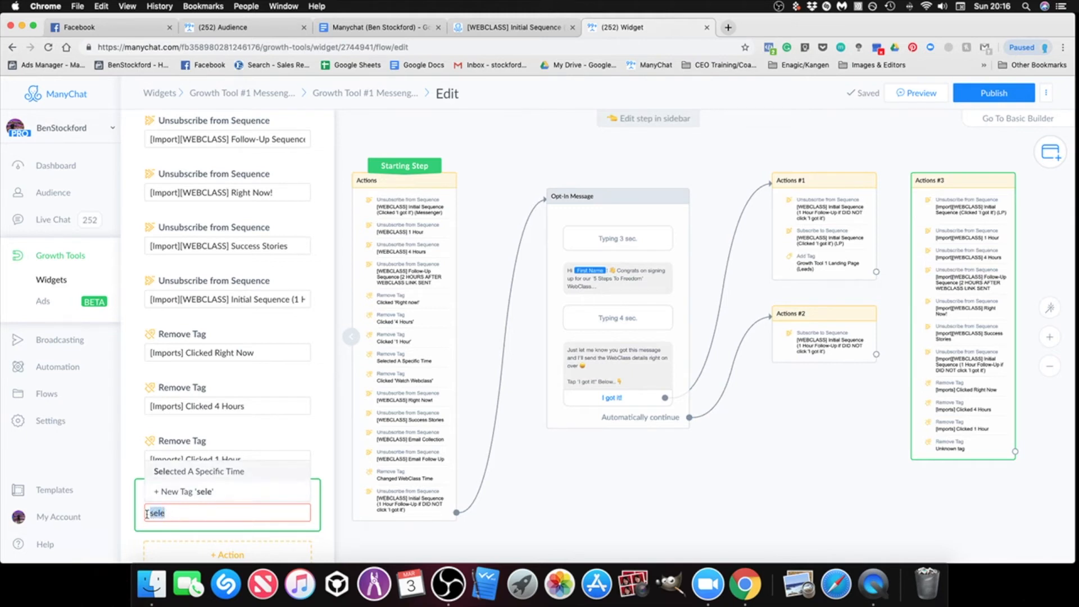
text(imports)
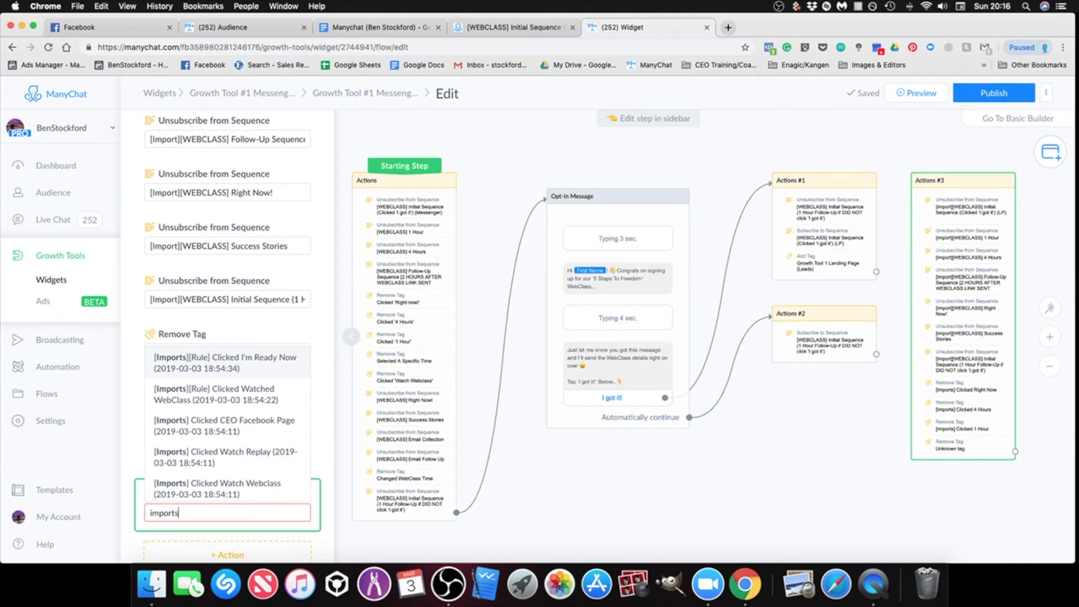
scroll(214, 464, down, 4)
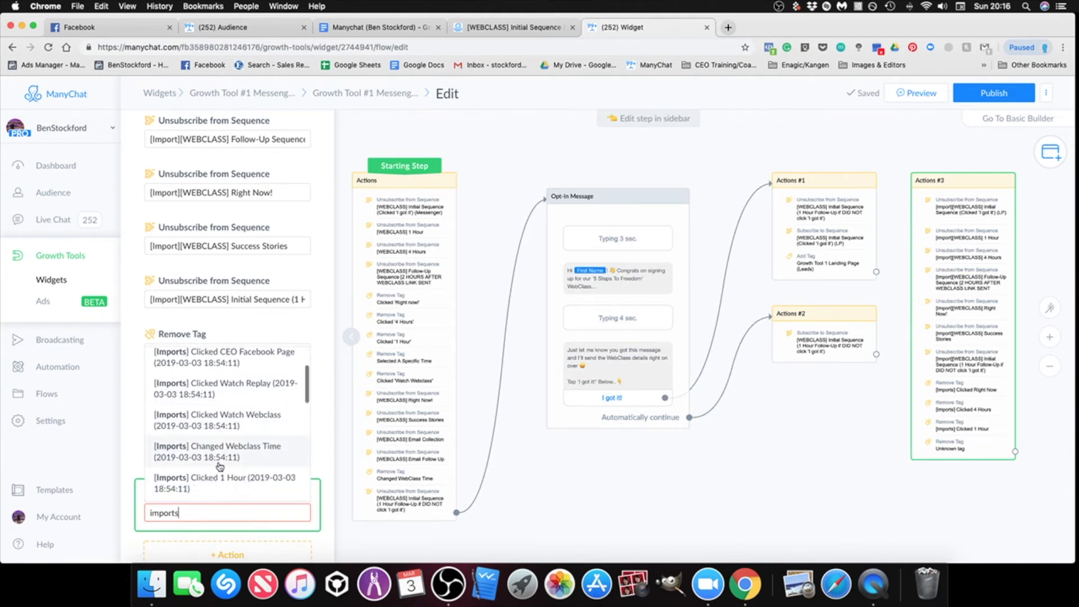
scroll(223, 466, down, 3)
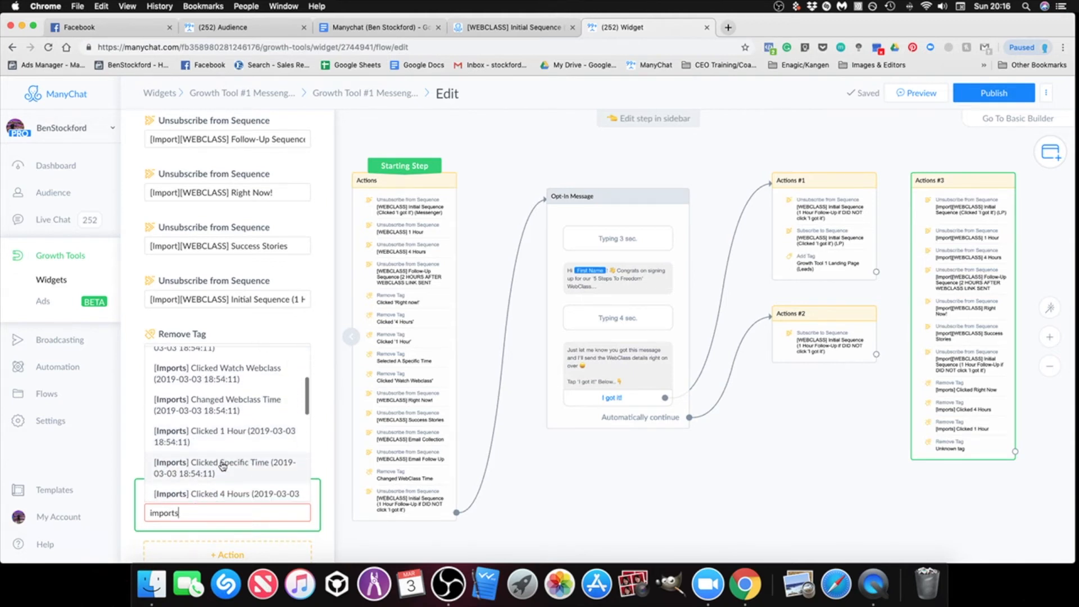
scroll(222, 466, down, 2)
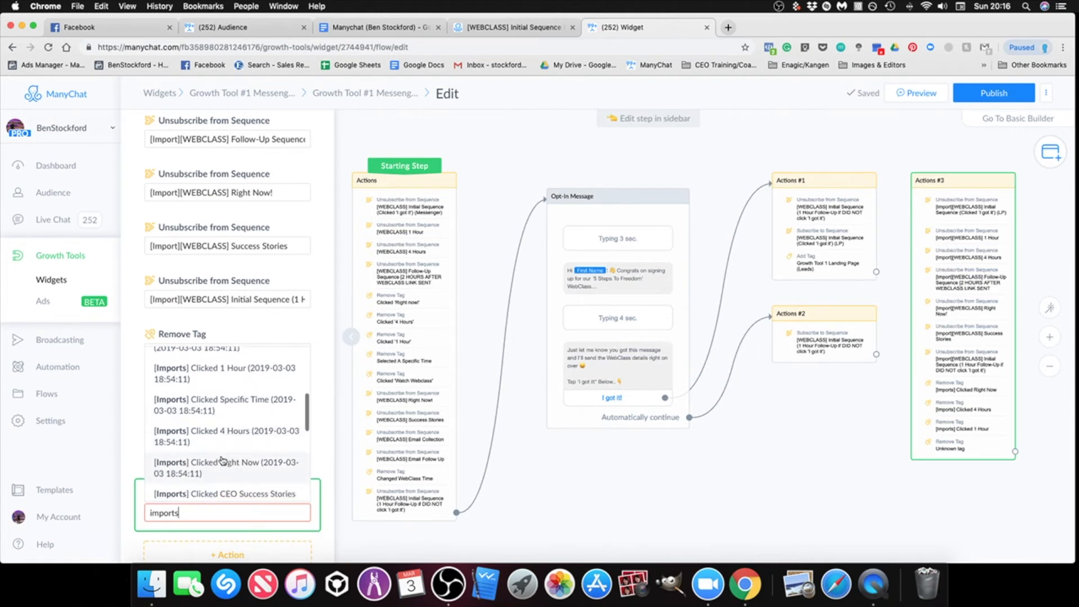
click(229, 405)
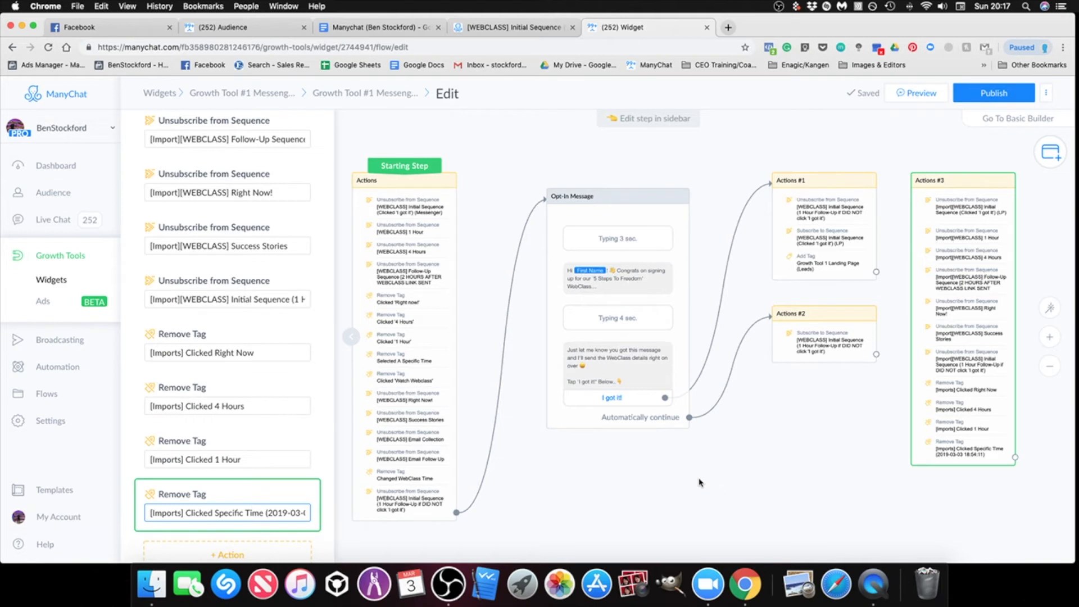
Remove the [Imports][Rule] Clicked Watched WebClass tag and close the Actions #3 sidebar.
scroll(243, 506, down, 3)
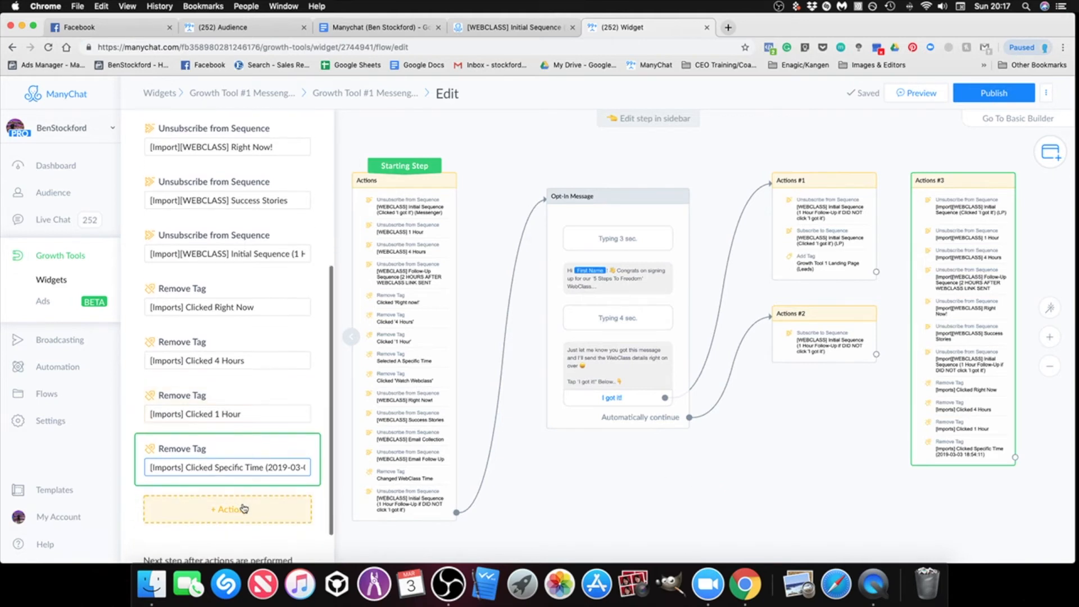
click(239, 490)
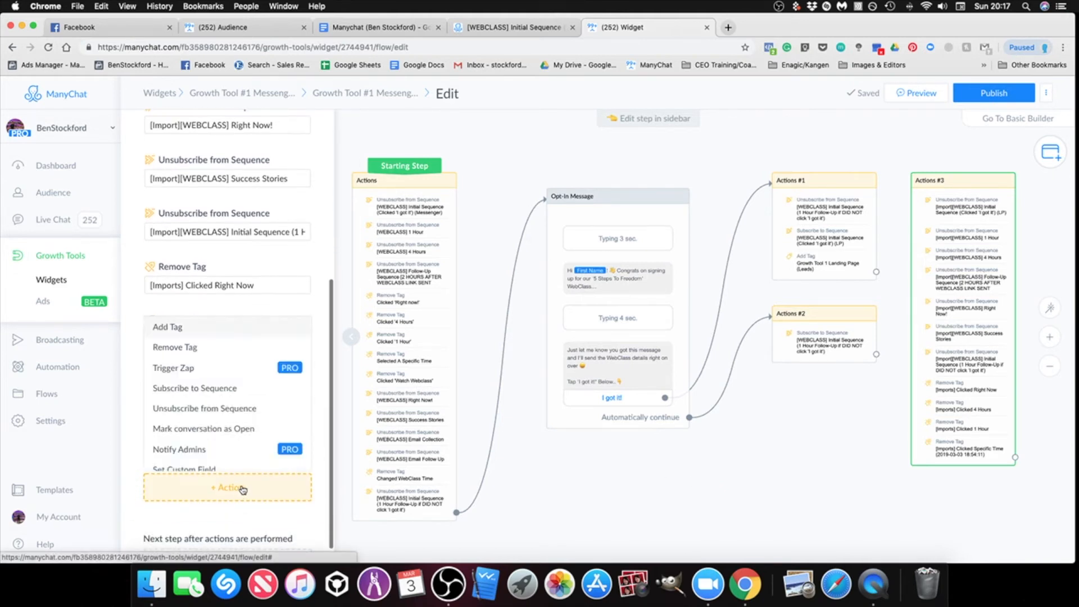
click(202, 353)
text(clic)
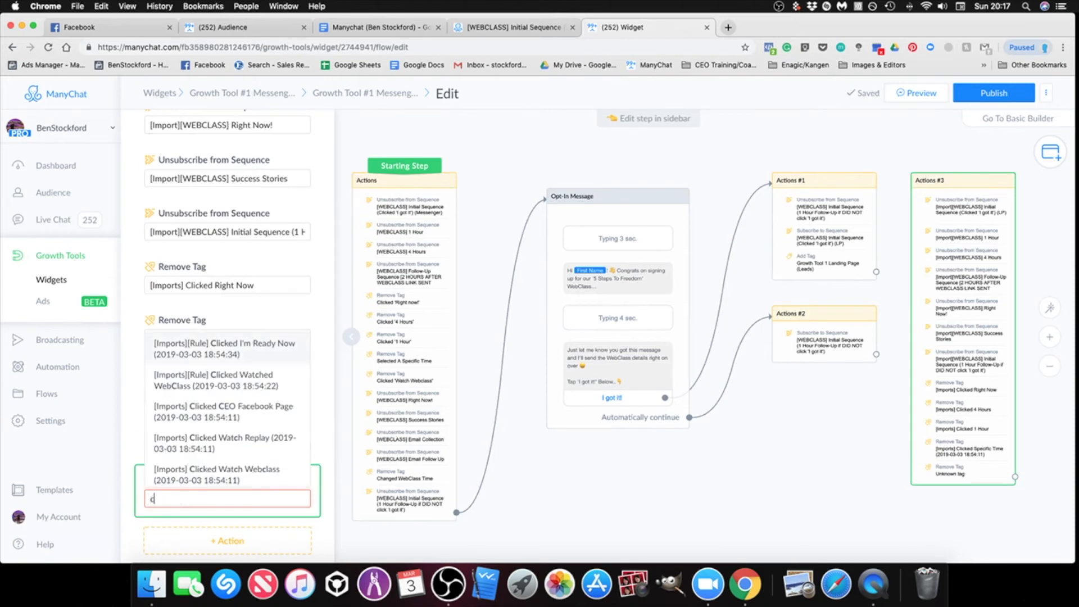
key(BackSpace)
key(BackSpace)
key(BackSpace)
key(BackSpace)
text(watched)
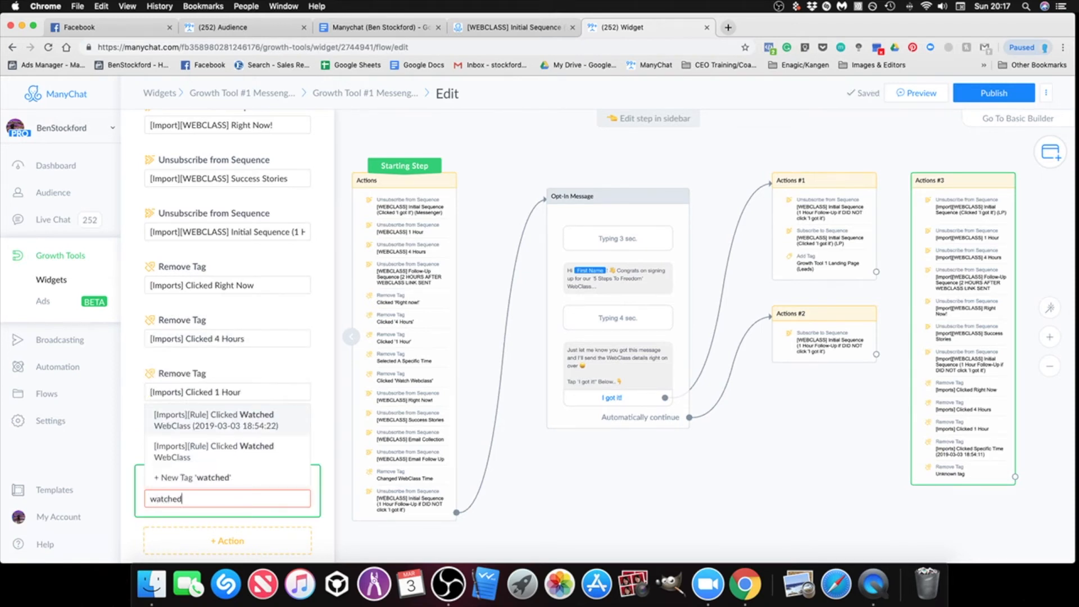
click(270, 449)
click(848, 537)
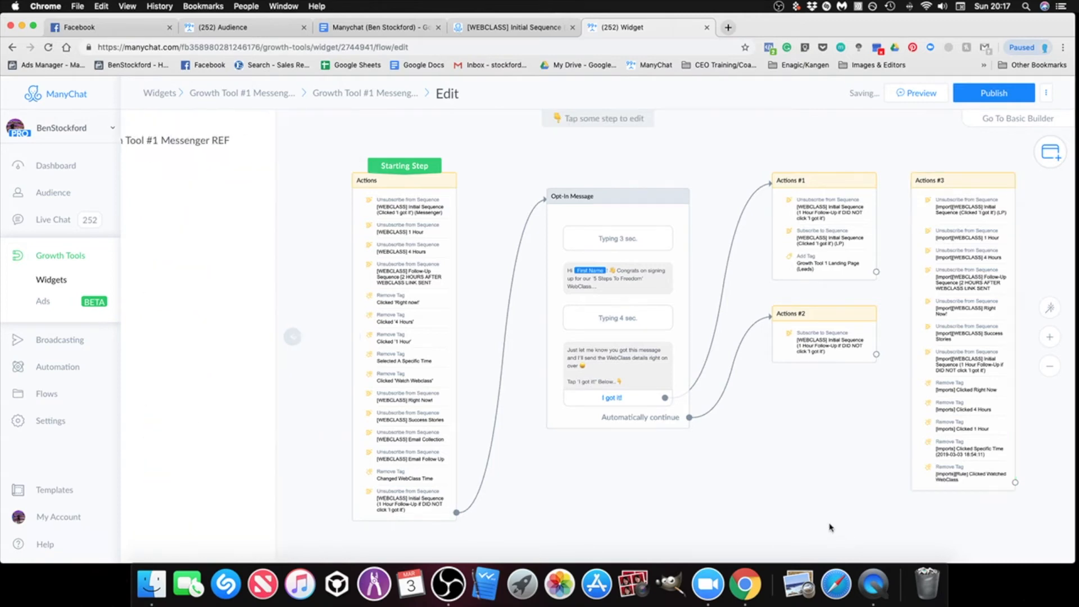
scroll(818, 480, right, 4)
scroll(803, 381, right, 2)
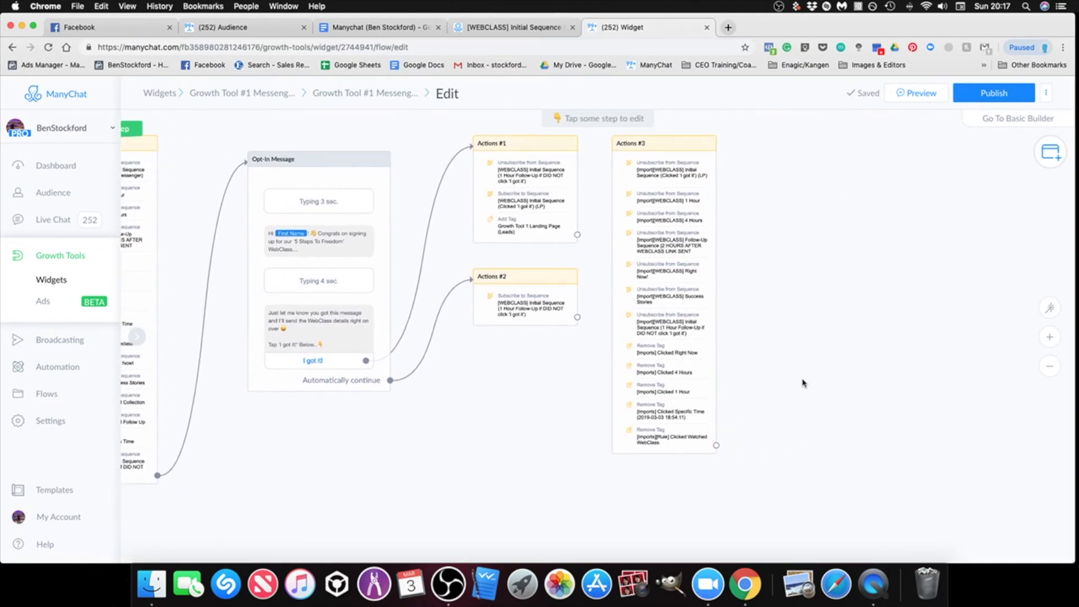
scroll(763, 364, up, 4)
scroll(781, 400, down, 3)
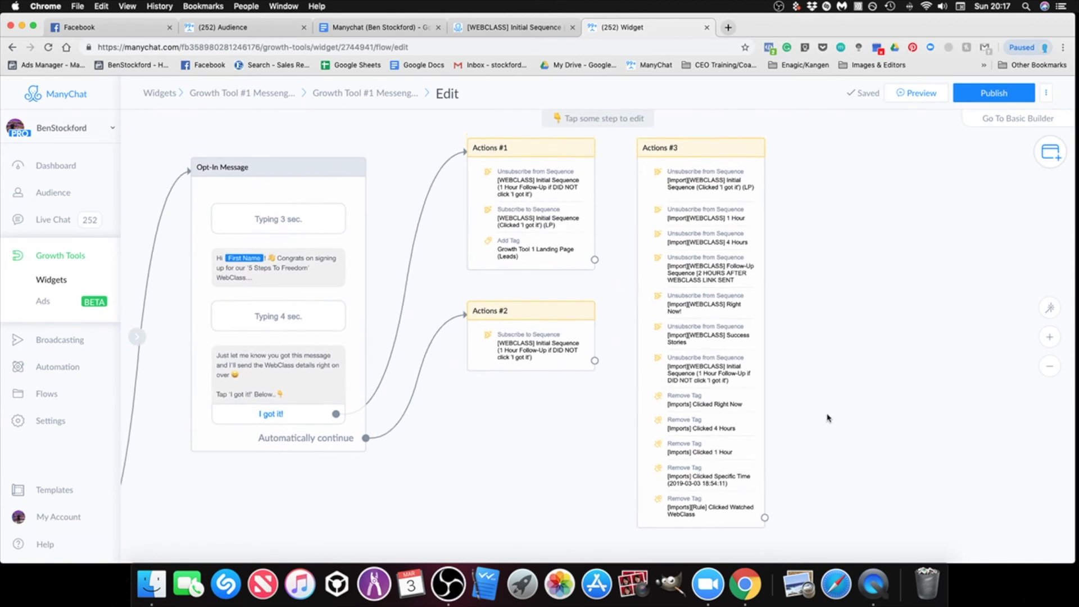
click(715, 211)
scroll(712, 181, right, 5)
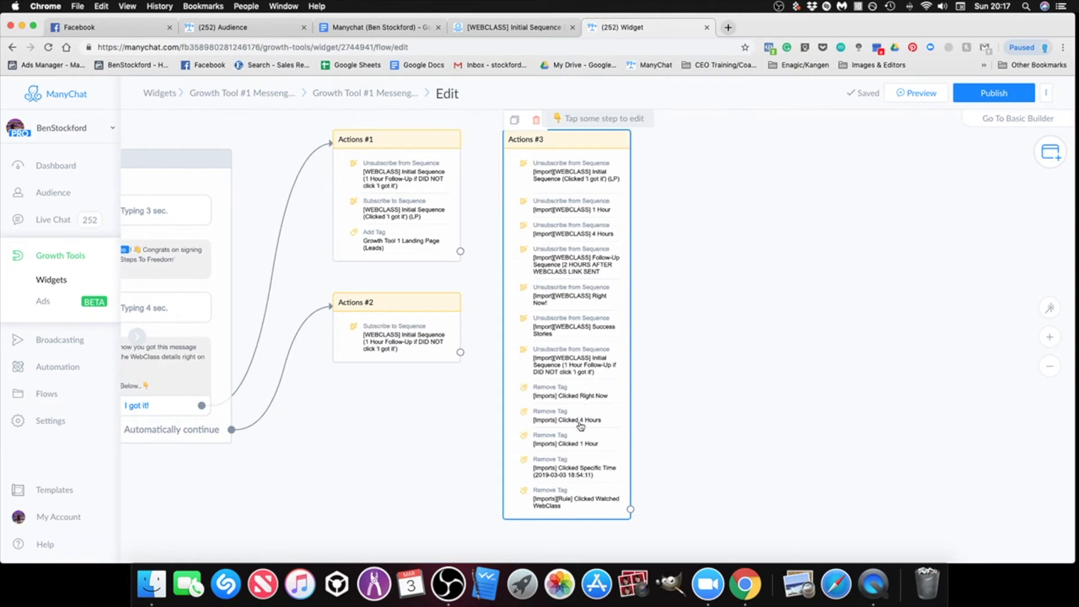
click(644, 357)
scroll(641, 359, down, 2)
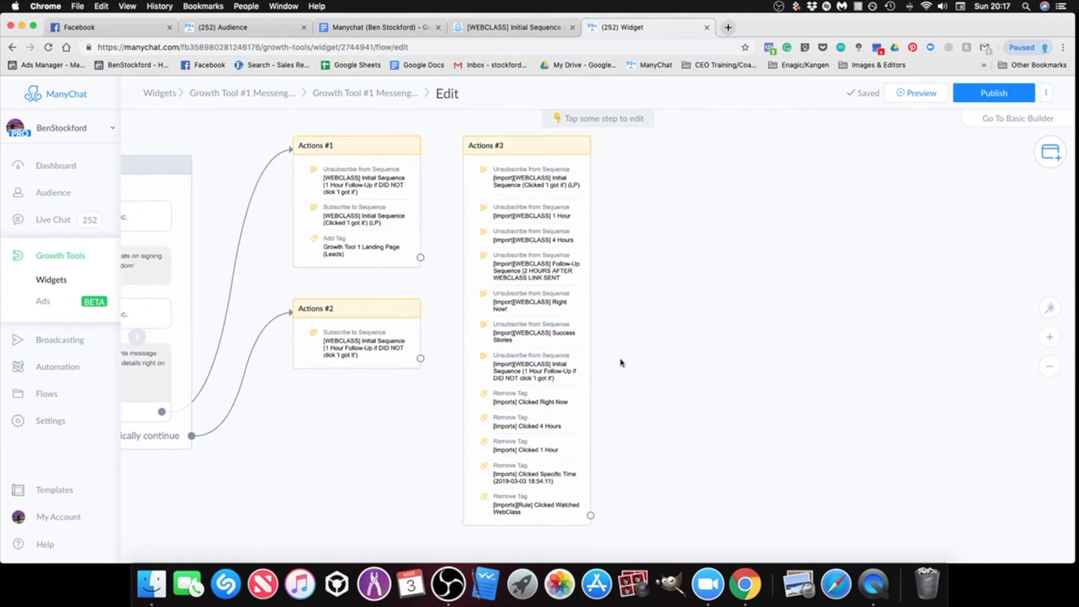
drag(626, 364, 668, 363)
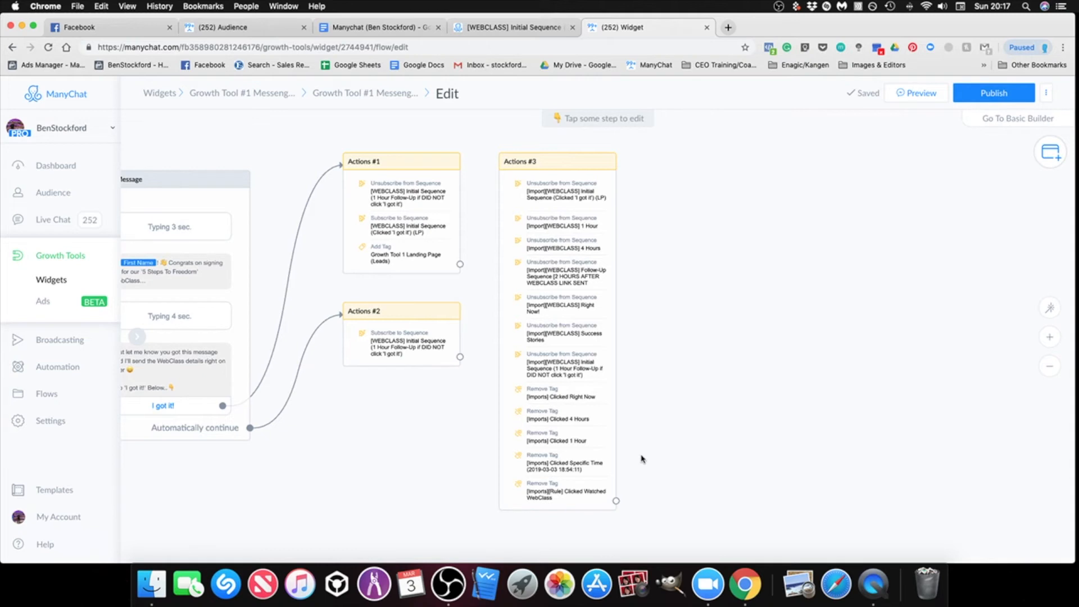
scroll(718, 451, down, 2)
drag(696, 429, 526, 410)
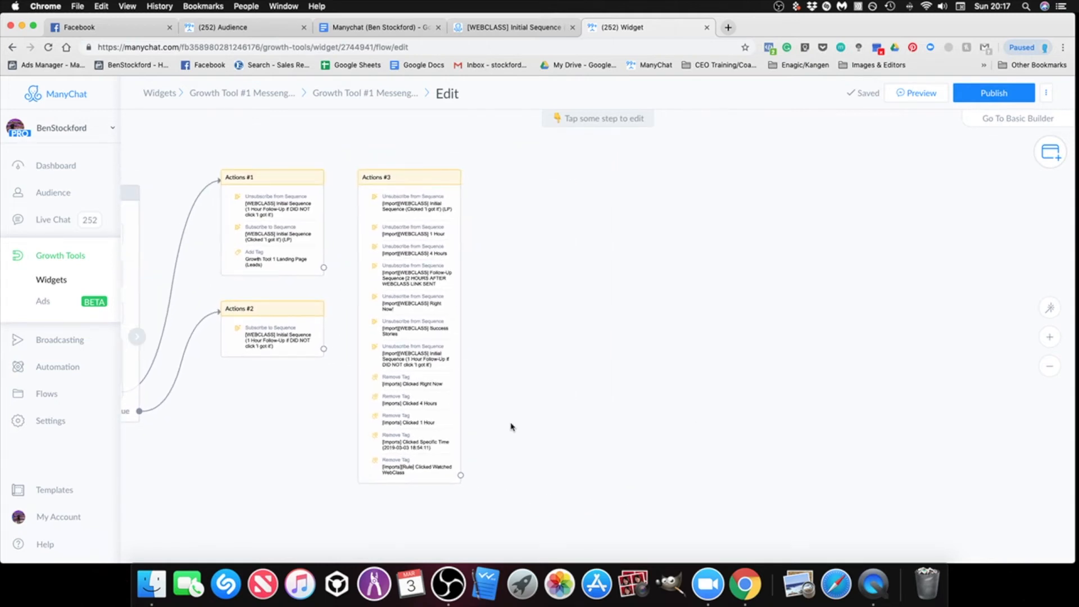
scroll(565, 409, down, 2)
drag(752, 382, 779, 386)
Add a Send Message step after Actions #3.
click(694, 442)
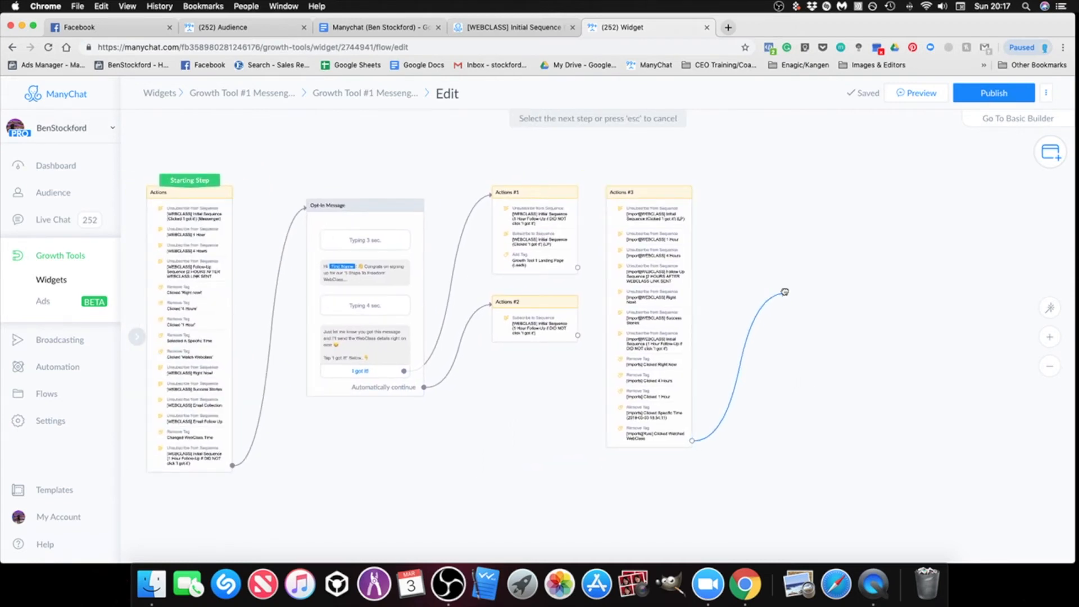
click(766, 202)
click(809, 211)
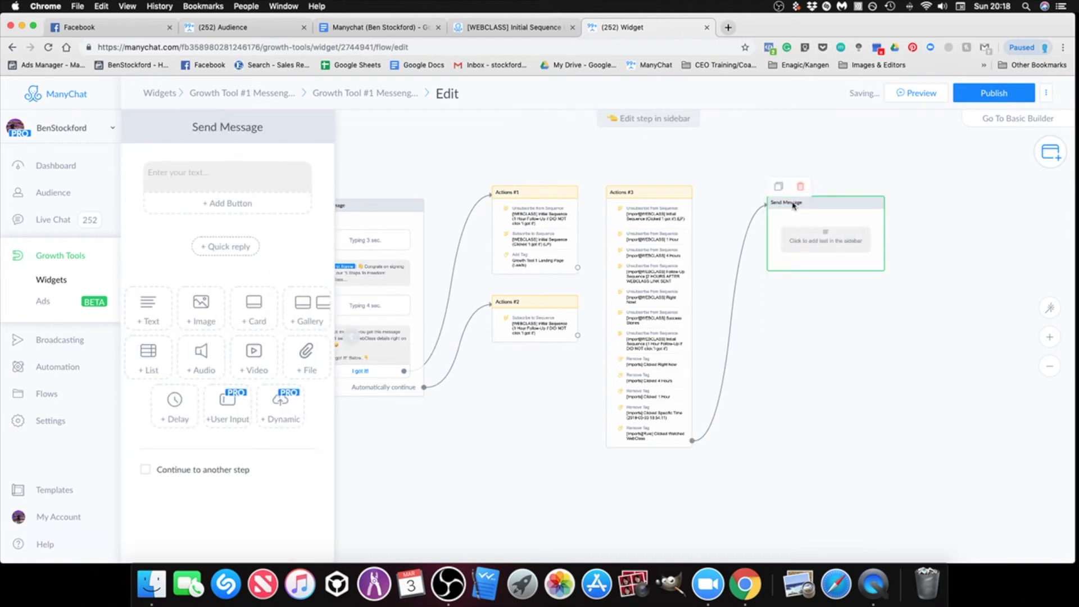
Copy the Opt-In Message greeting and paste it into the new Send Message step.
drag(483, 426, 693, 413)
click(562, 245)
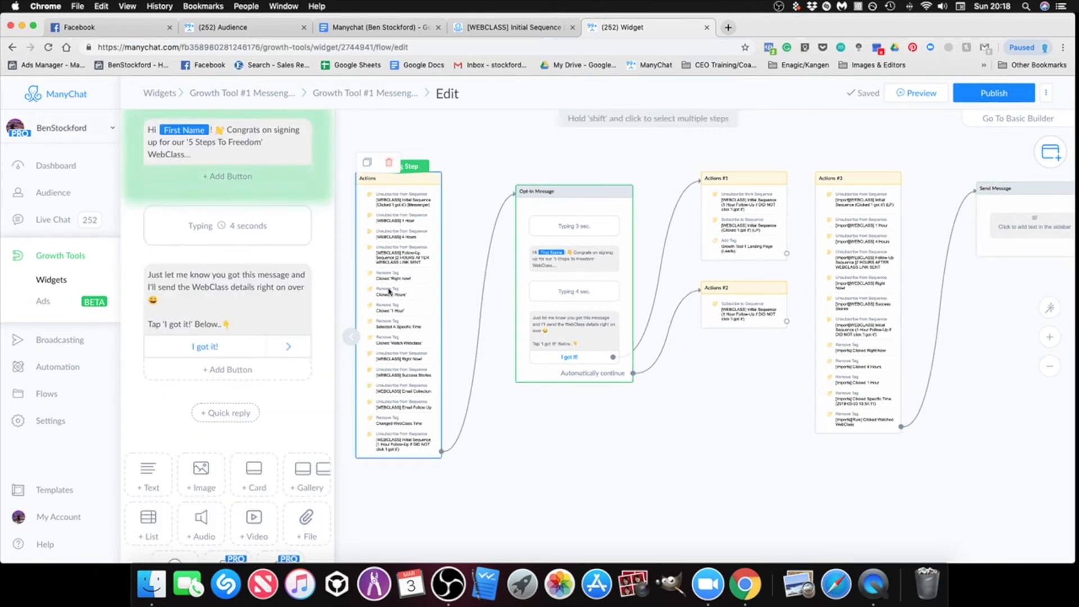
drag(194, 155, 141, 130)
right_click(184, 158)
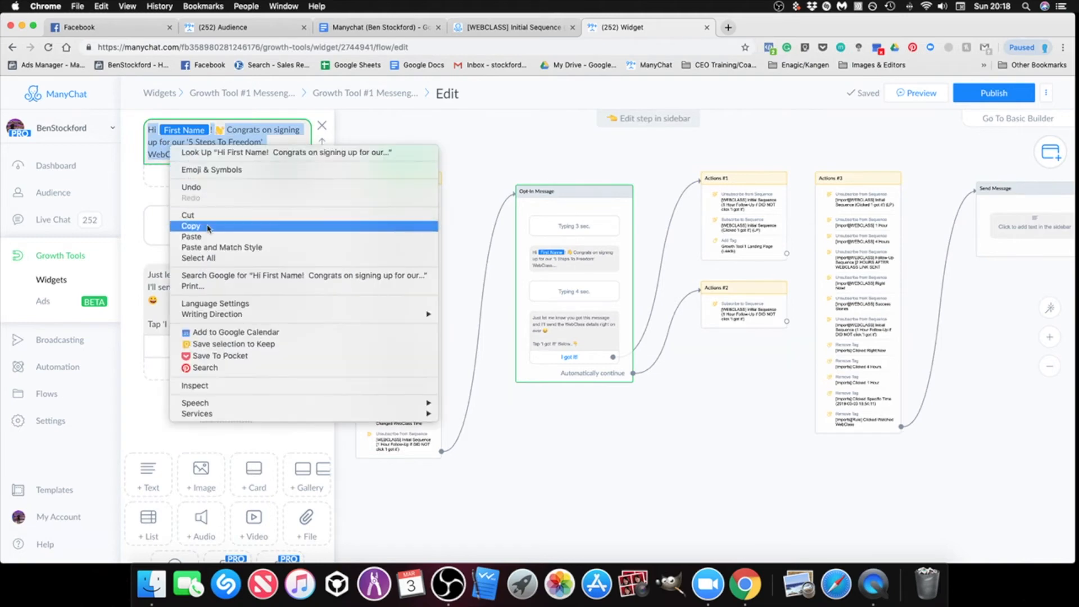
click(193, 224)
click(949, 380)
drag(949, 380, 723, 397)
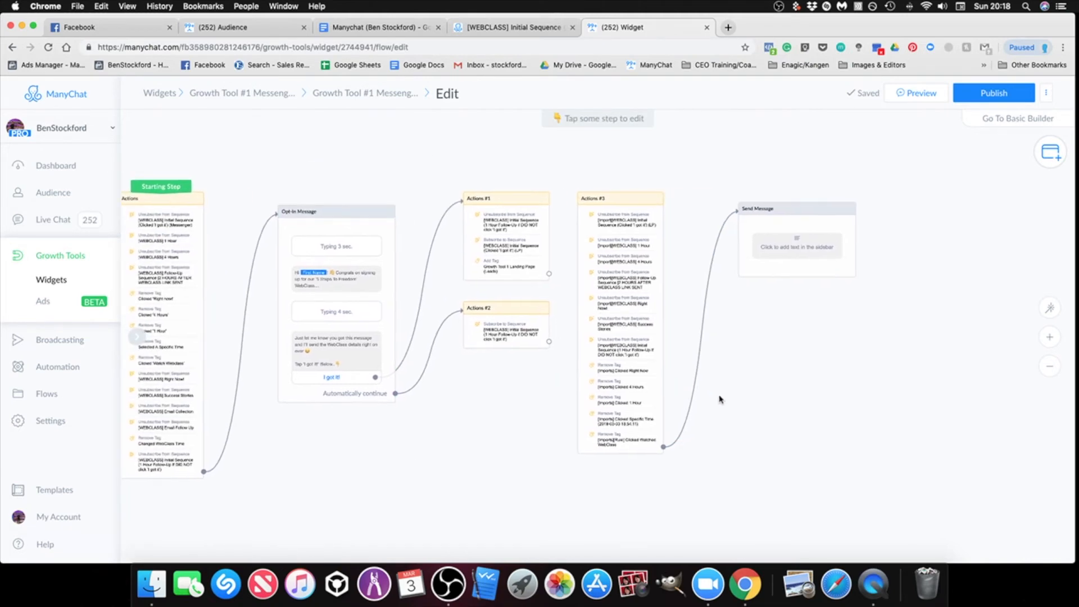
click(776, 264)
click(223, 175)
right_click(224, 171)
click(241, 248)
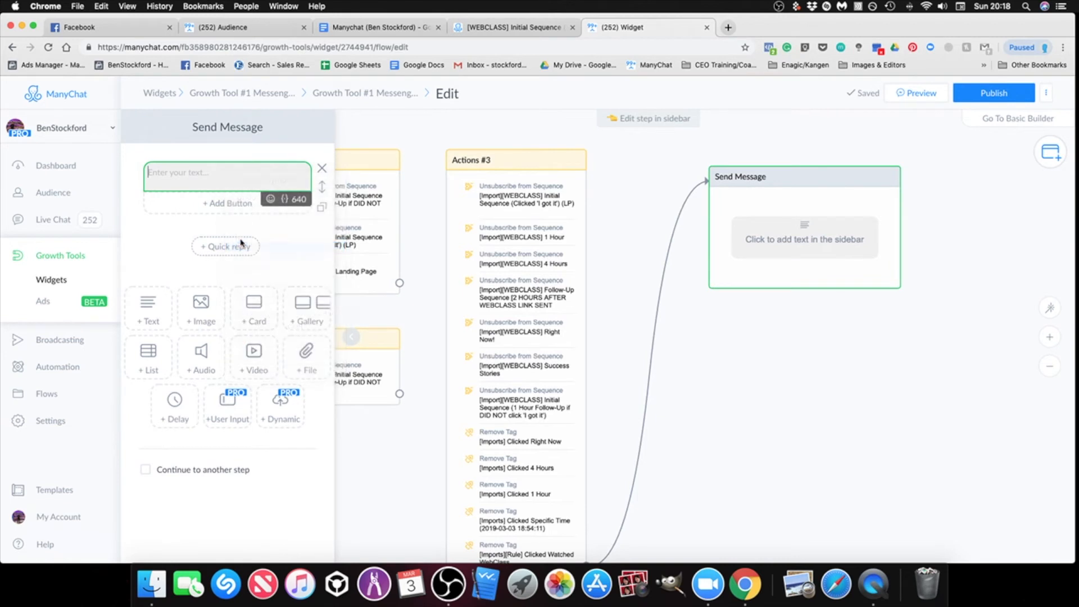
Replace the name placeholder with the First Name variable.
click(211, 174)
key(BackSpace)
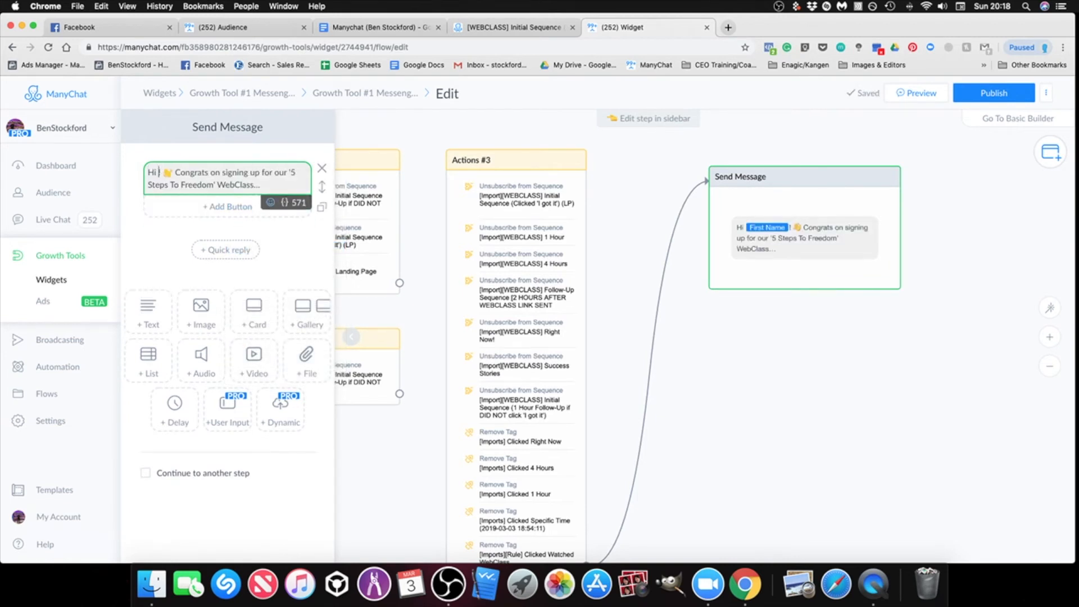
click(286, 204)
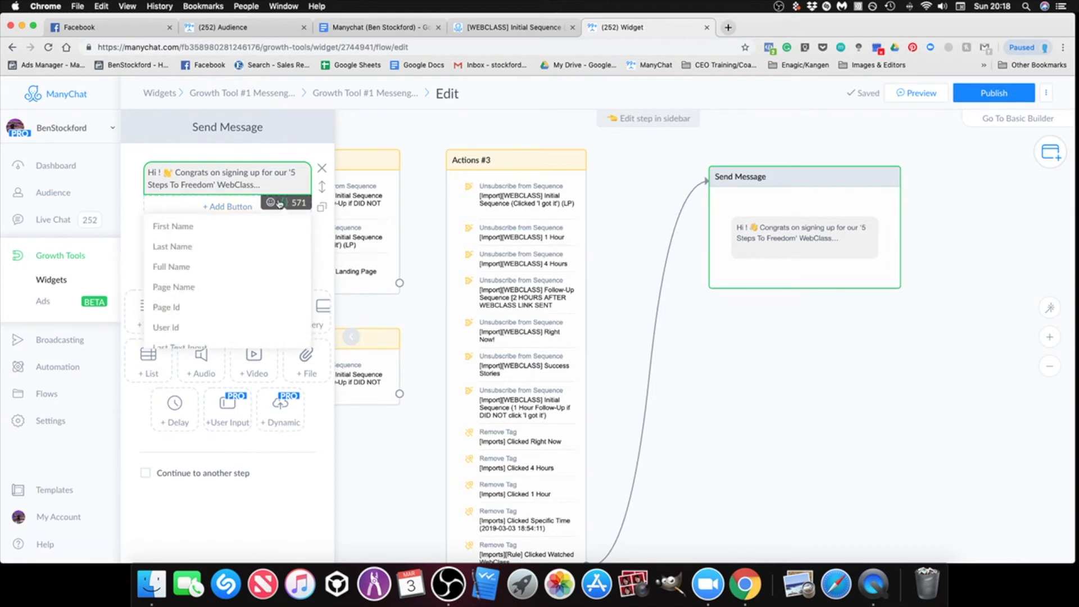
click(176, 224)
click(239, 193)
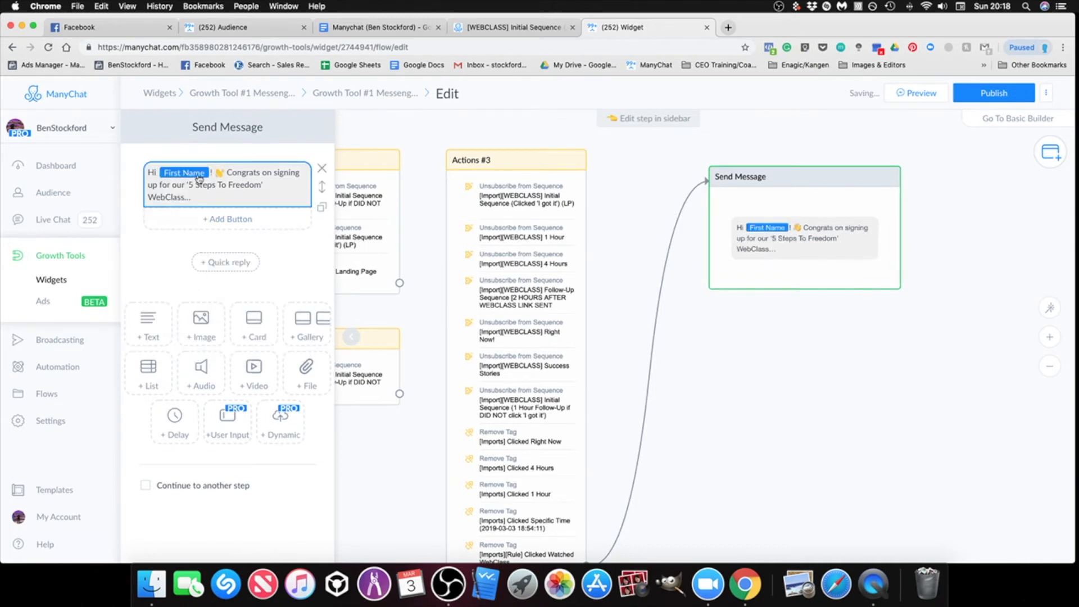
Swap the clap emoji after First Name for a smiling emoji.
click(221, 173)
key(BackSpace)
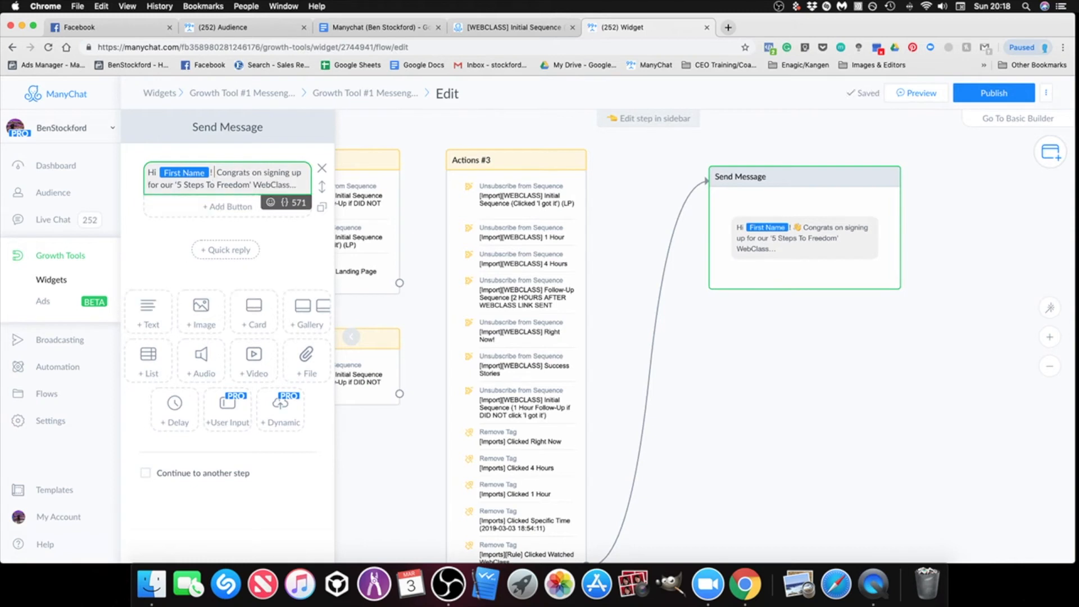
click(271, 202)
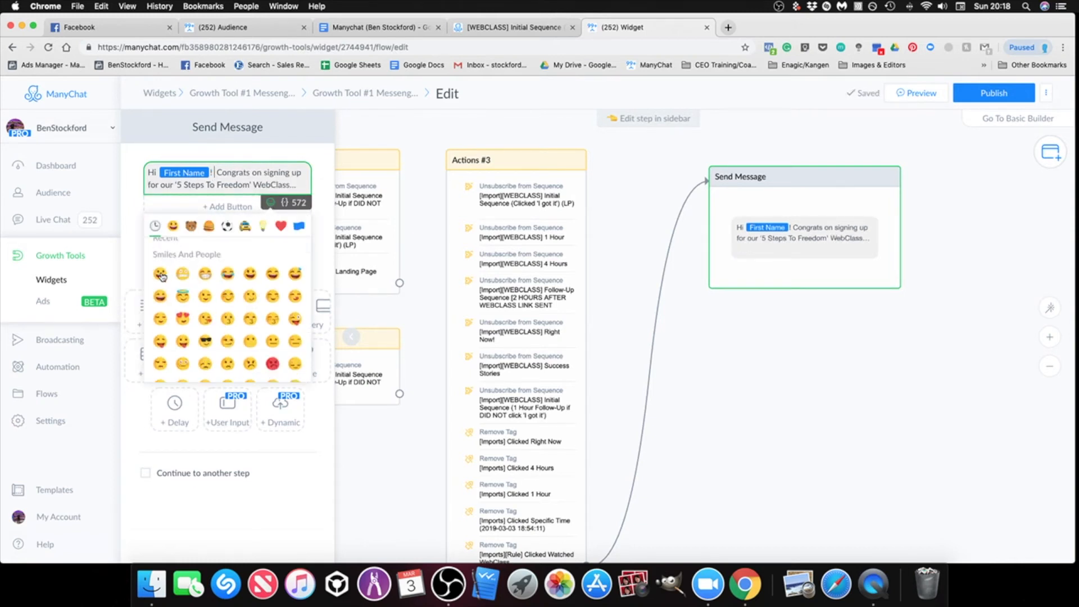
click(160, 264)
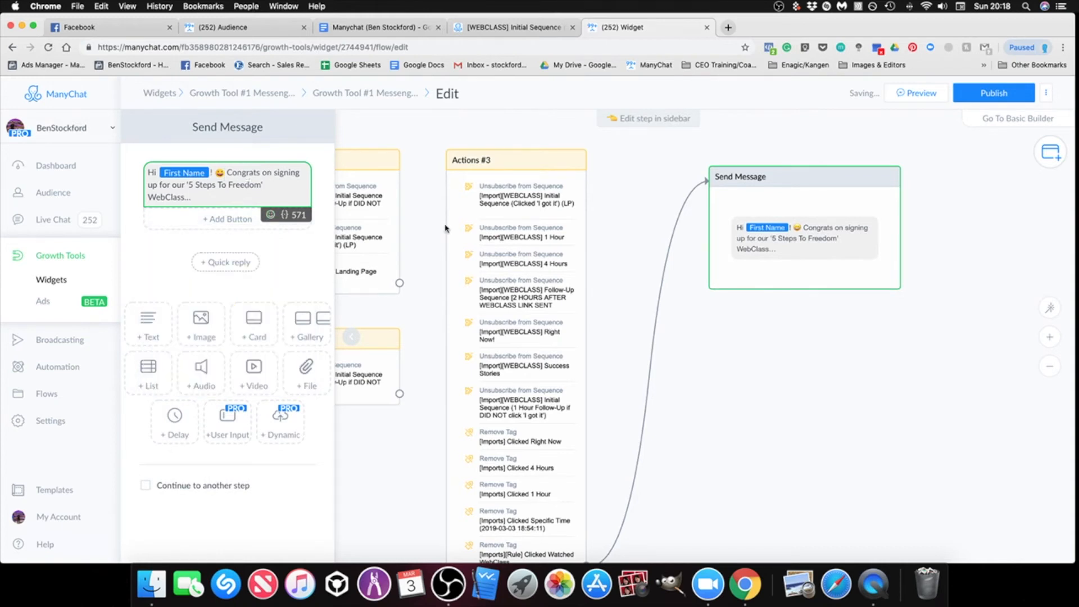
drag(796, 336, 650, 345)
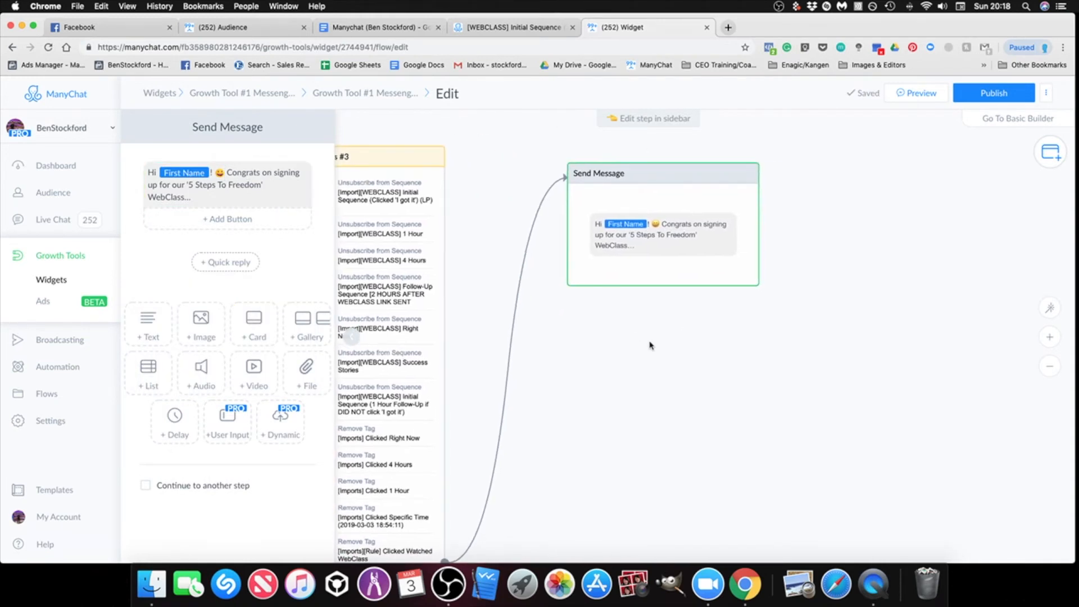
click(644, 339)
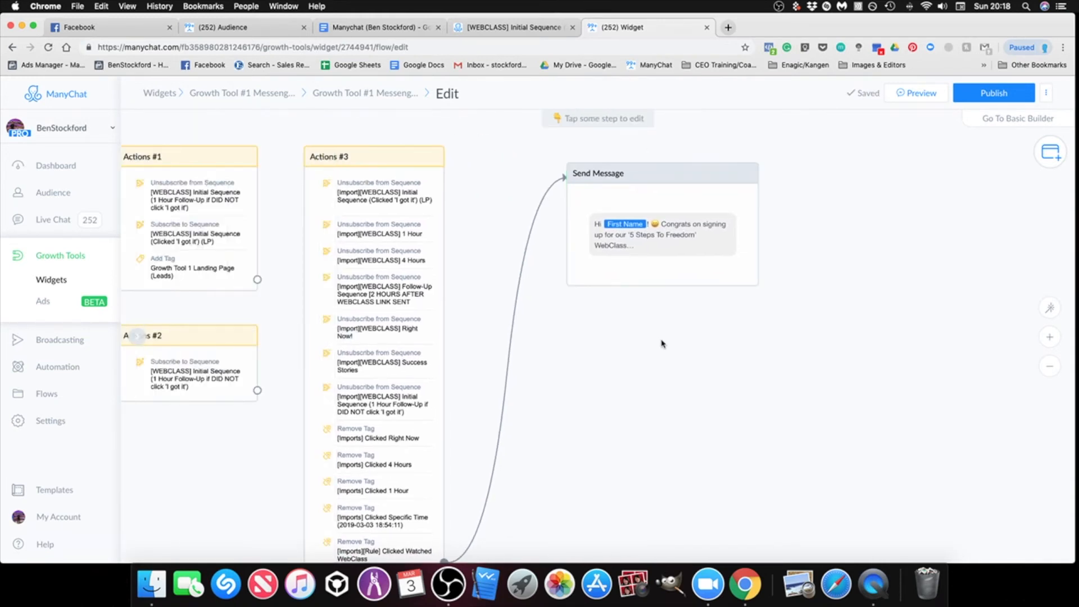
click(632, 260)
drag(600, 364, 1058, 369)
Copy the Opt-In Message's 'Just let me know' text into a new Send Message text block.
click(431, 383)
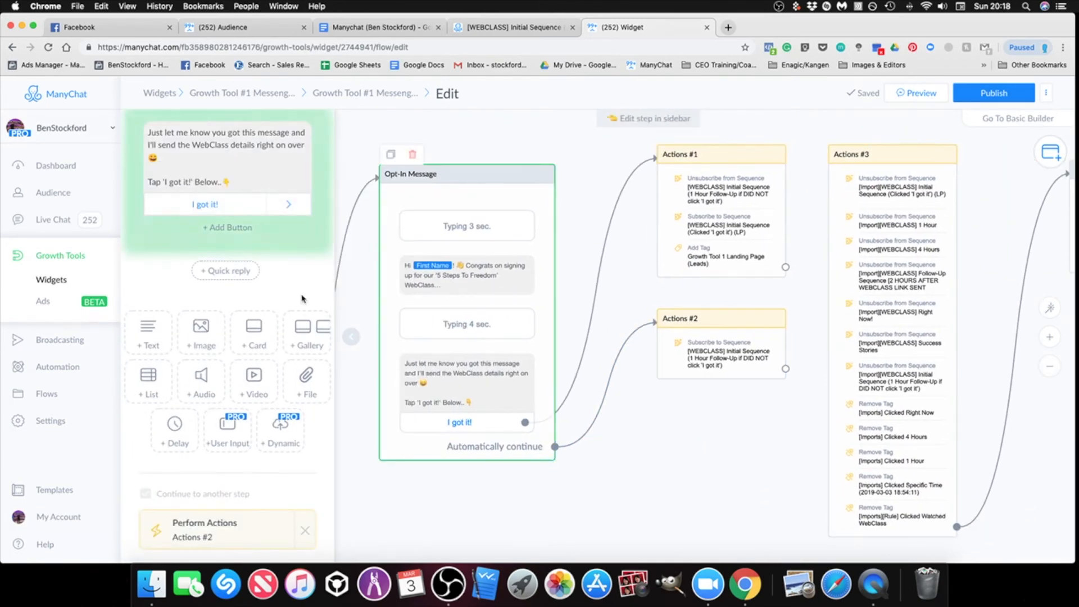
click(223, 182)
drag(224, 181, 146, 151)
click(223, 182)
drag(223, 182, 147, 132)
right_click(160, 133)
click(206, 213)
scroll(798, 360, right, 10)
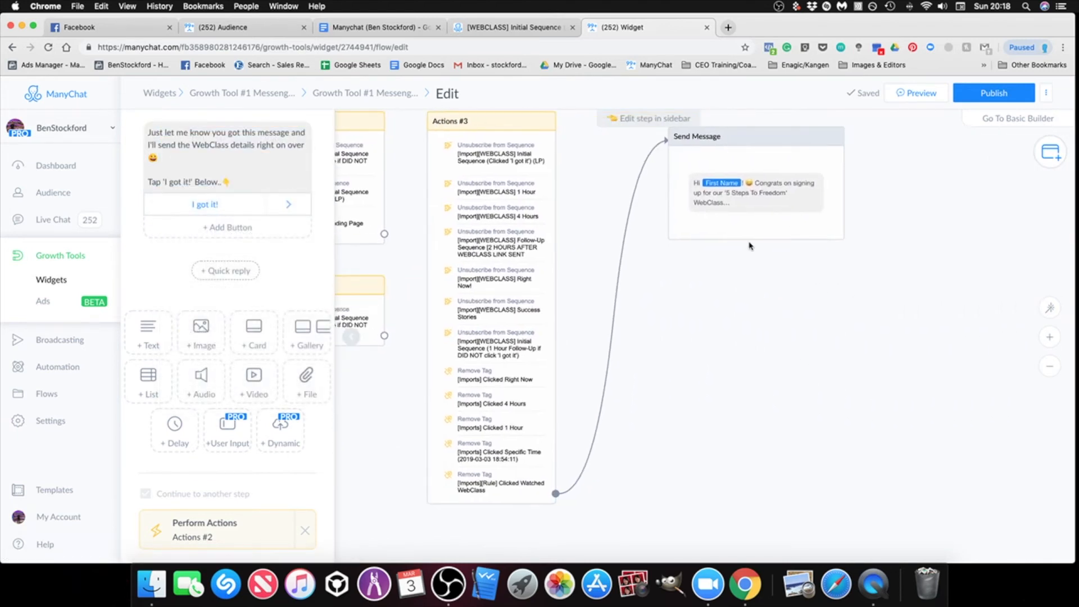
click(749, 229)
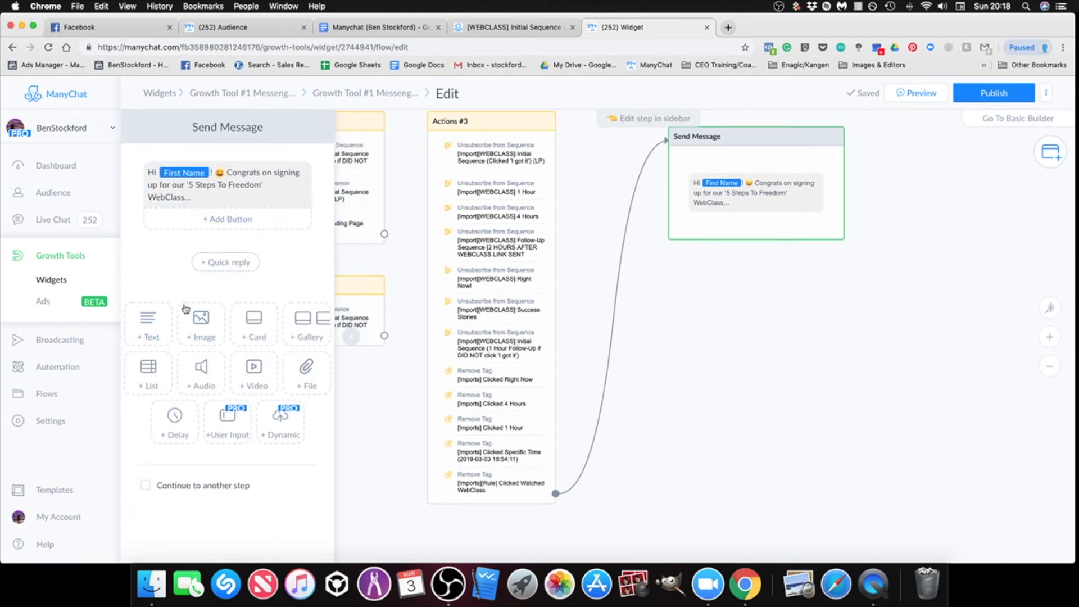
click(149, 325)
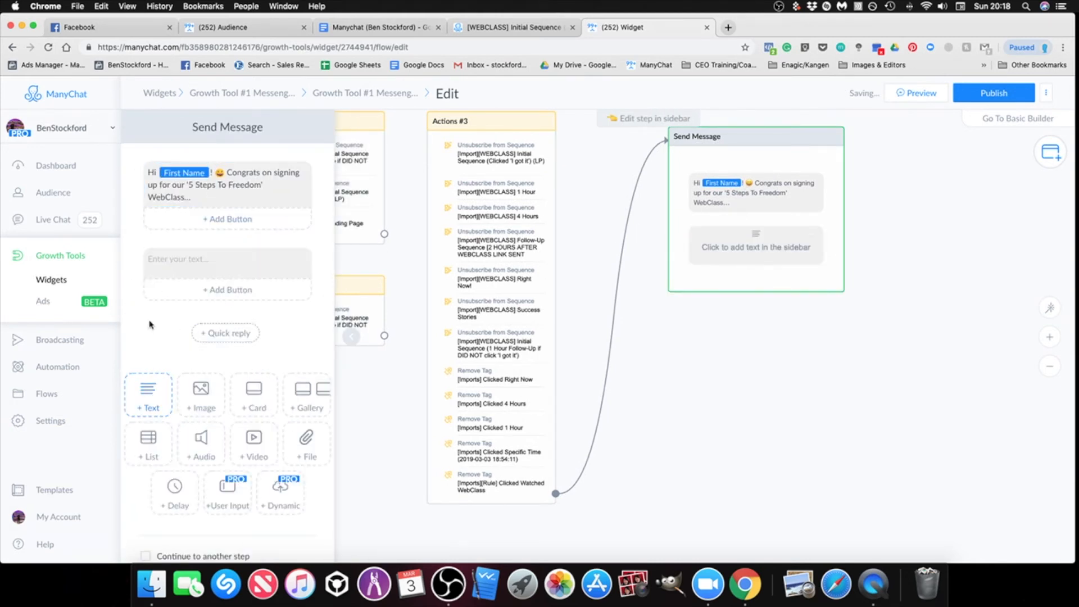
right_click(207, 260)
click(235, 333)
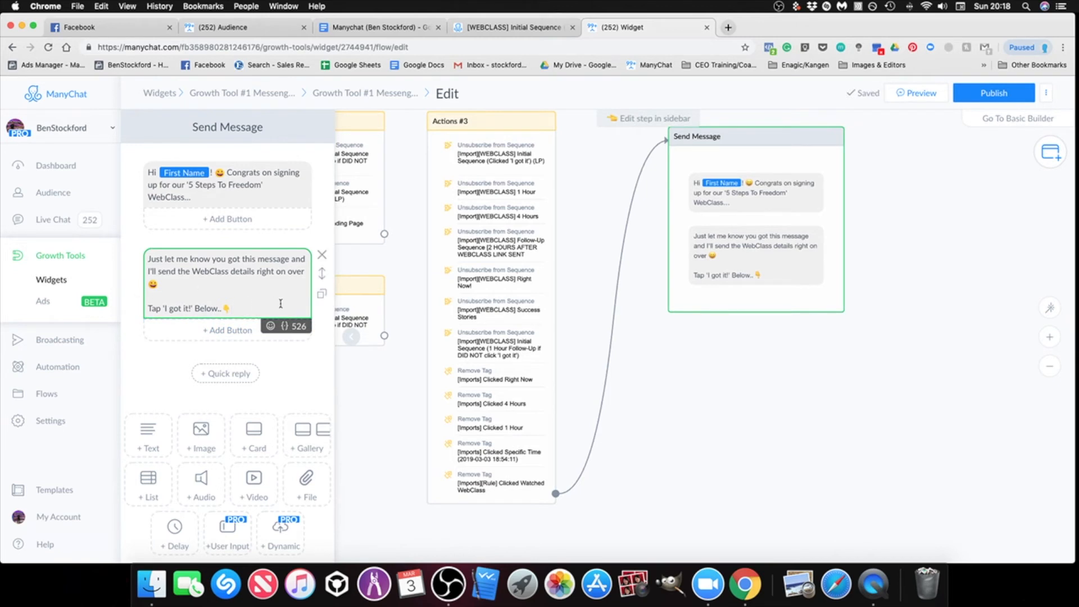
Add an 'I Got it' button under the pasted text.
click(222, 332)
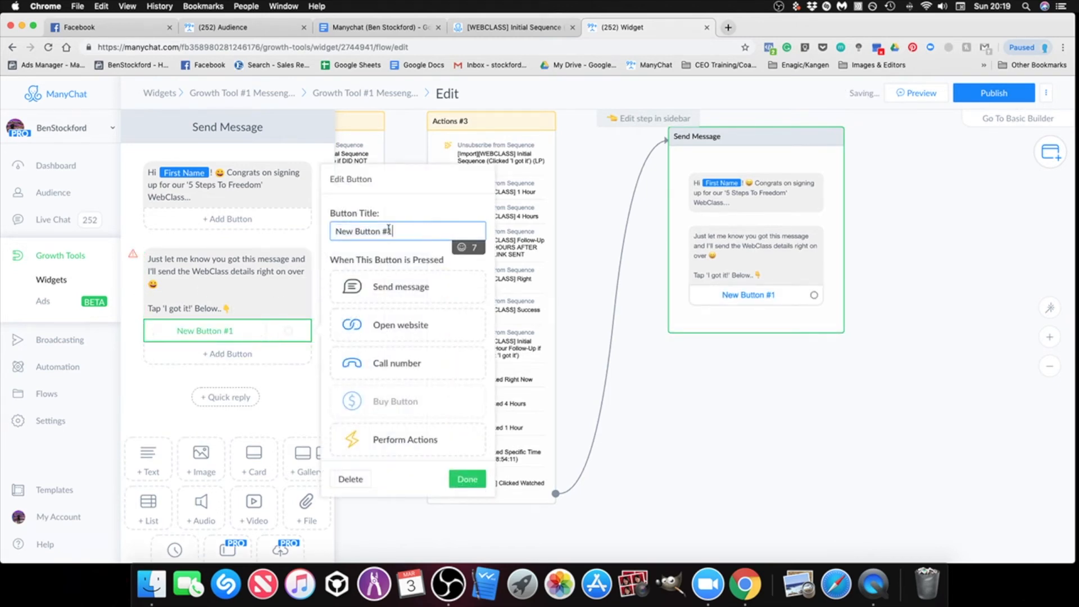
text(I G)
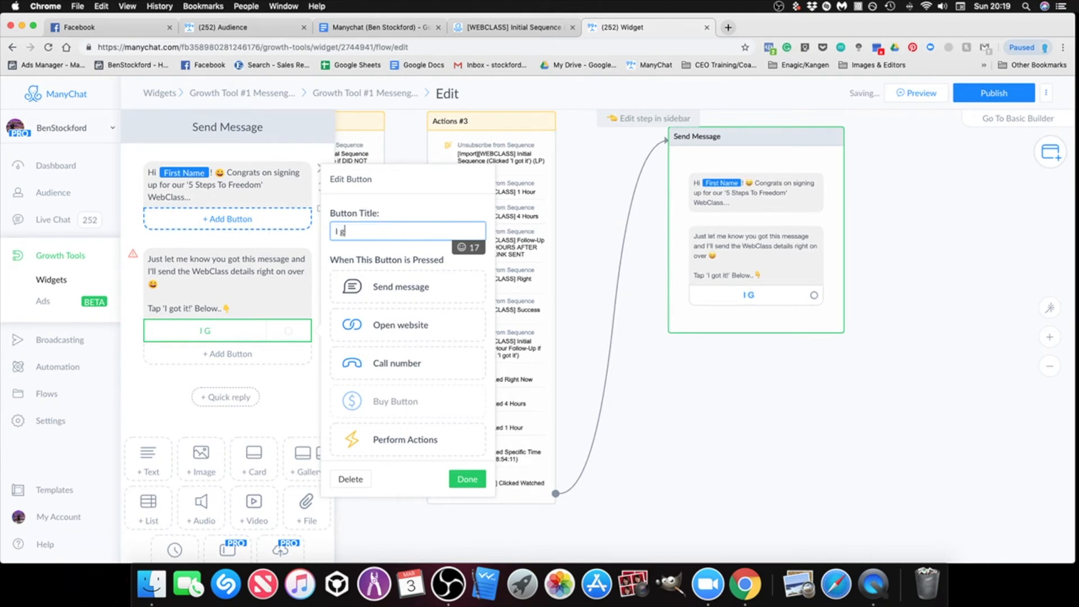
text(ot it)
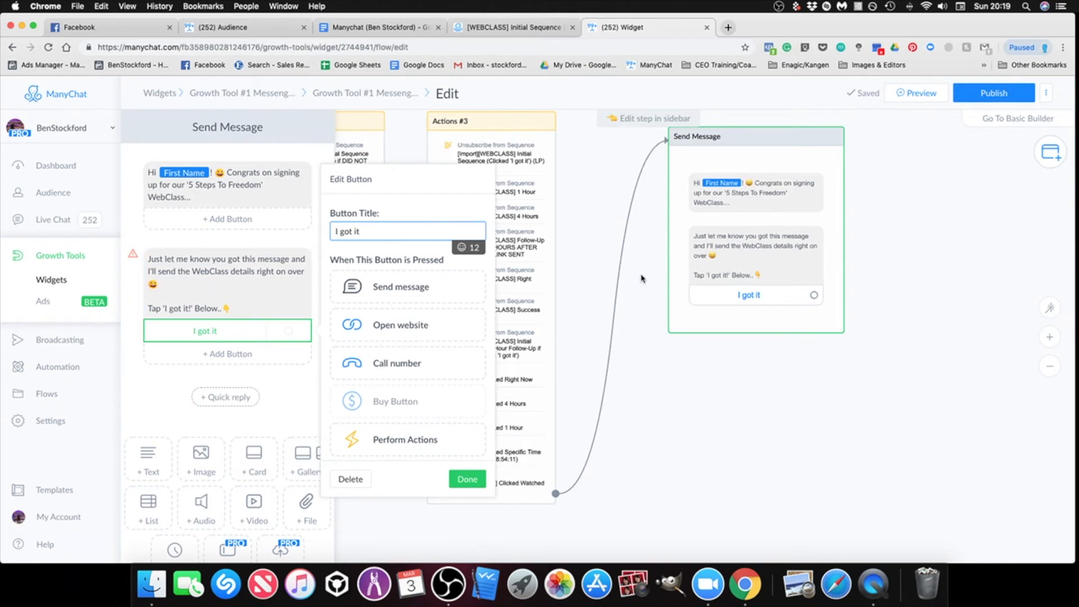
click(306, 415)
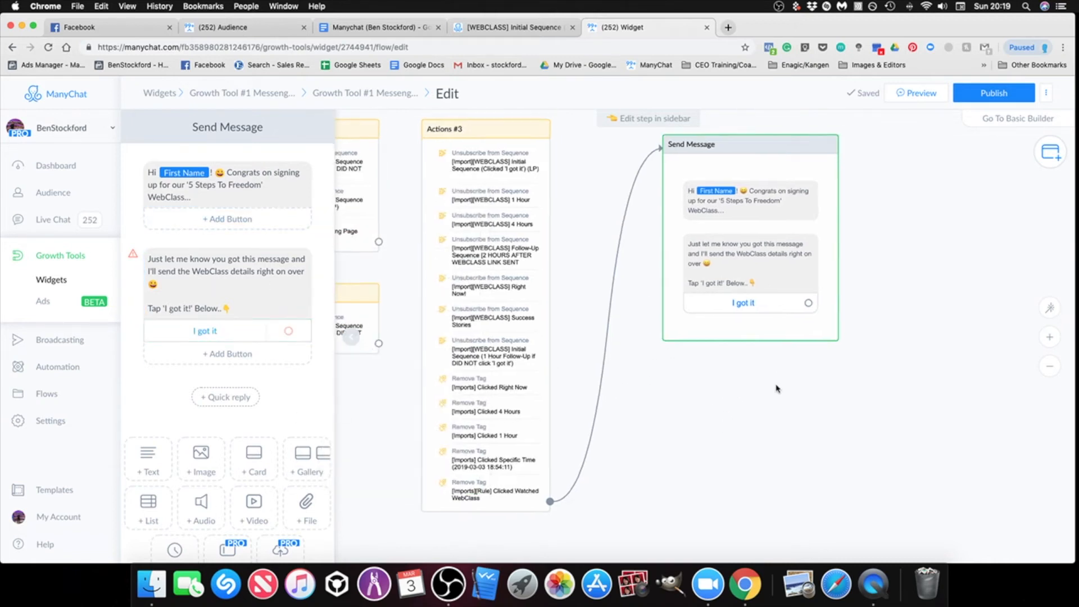
drag(783, 380, 735, 435)
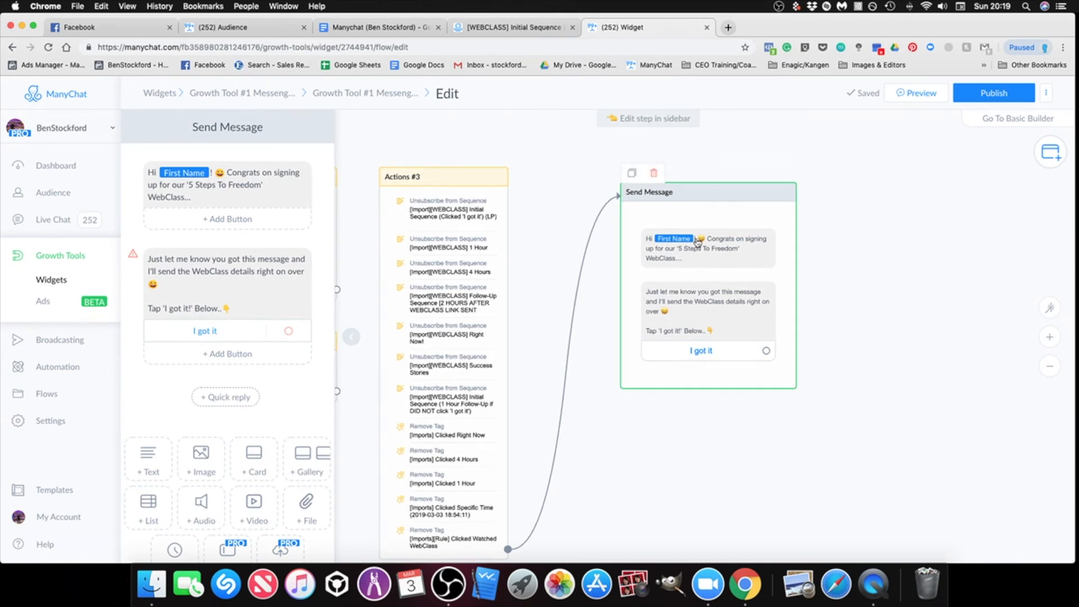
Add a 3-second typing delay at the top of the Send Message step.
scroll(185, 478, down, 2)
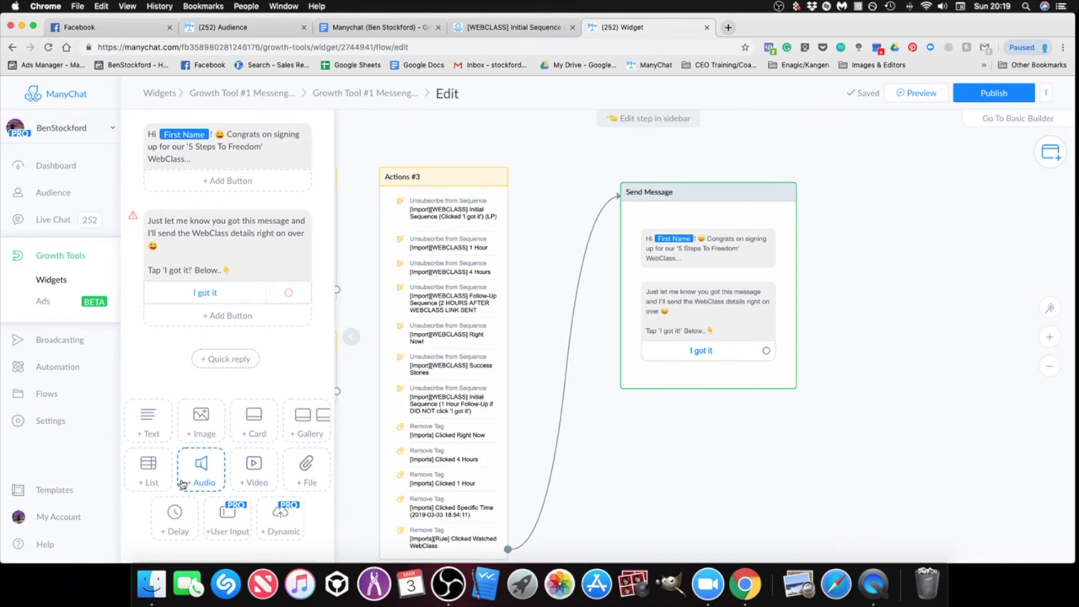
click(179, 528)
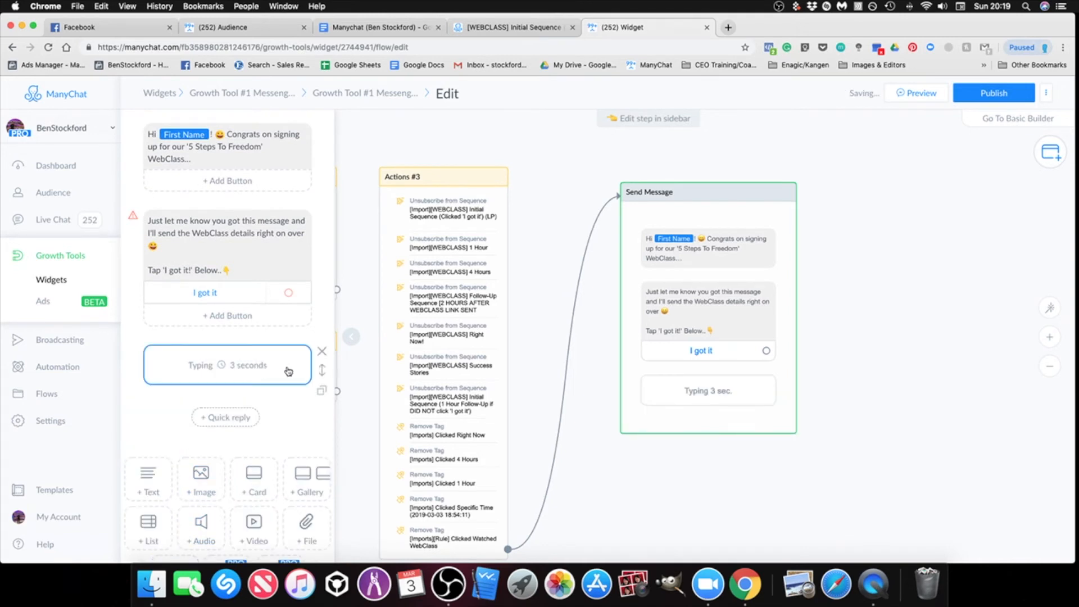
scroll(284, 376, up, 2)
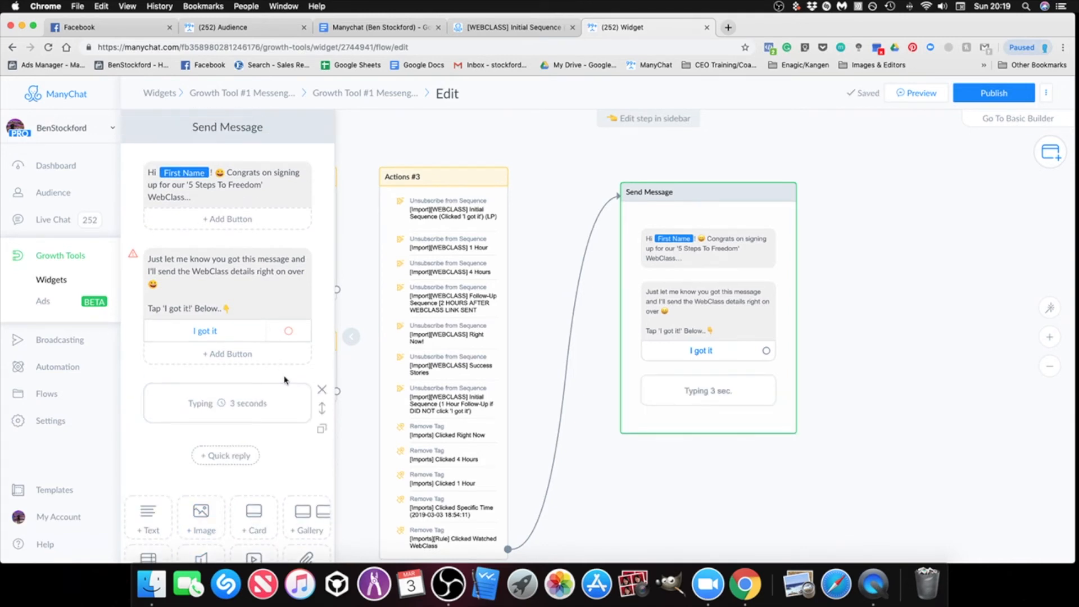
drag(323, 413, 312, 180)
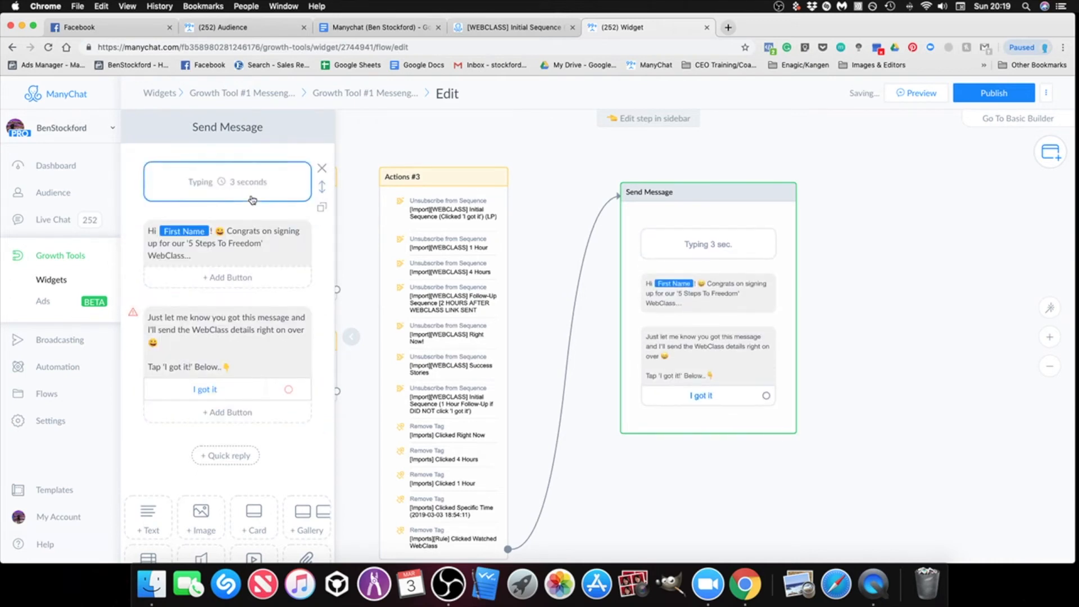
click(238, 187)
click(431, 187)
click(444, 189)
Add a 4-second typing delay above the 'Just let me know' text.
drag(634, 501, 1060, 493)
drag(697, 474, 354, 456)
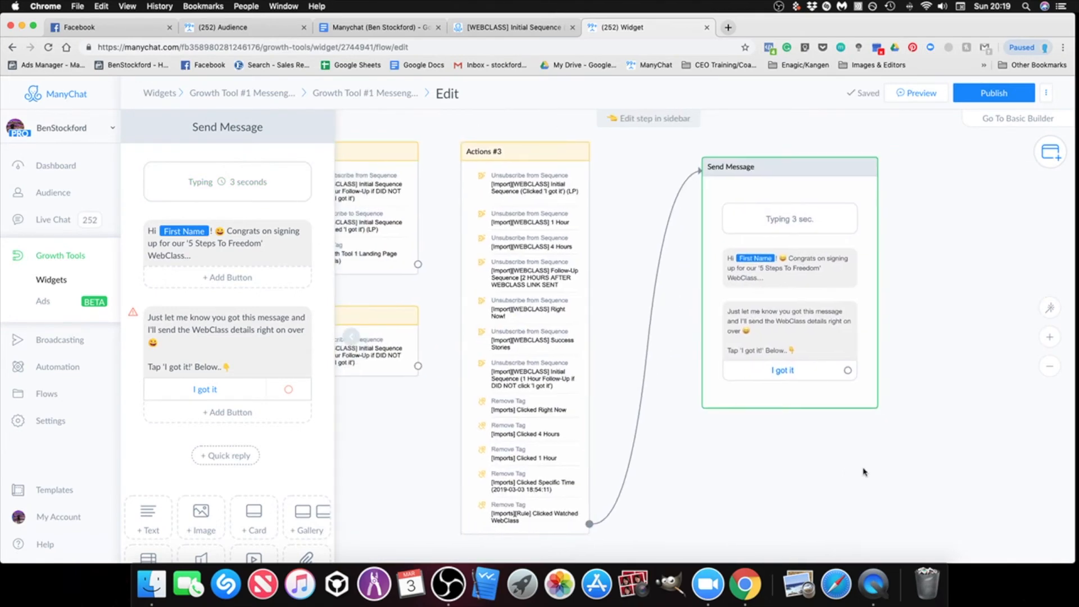
drag(848, 472, 679, 472)
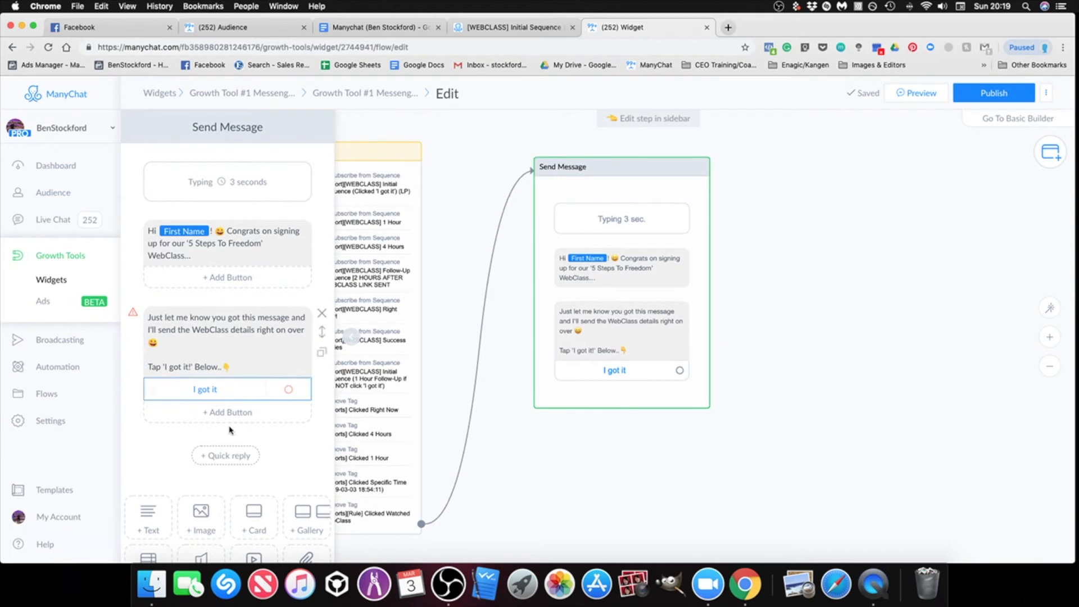
scroll(251, 506, down, 1)
scroll(251, 506, down, 1)
click(165, 518)
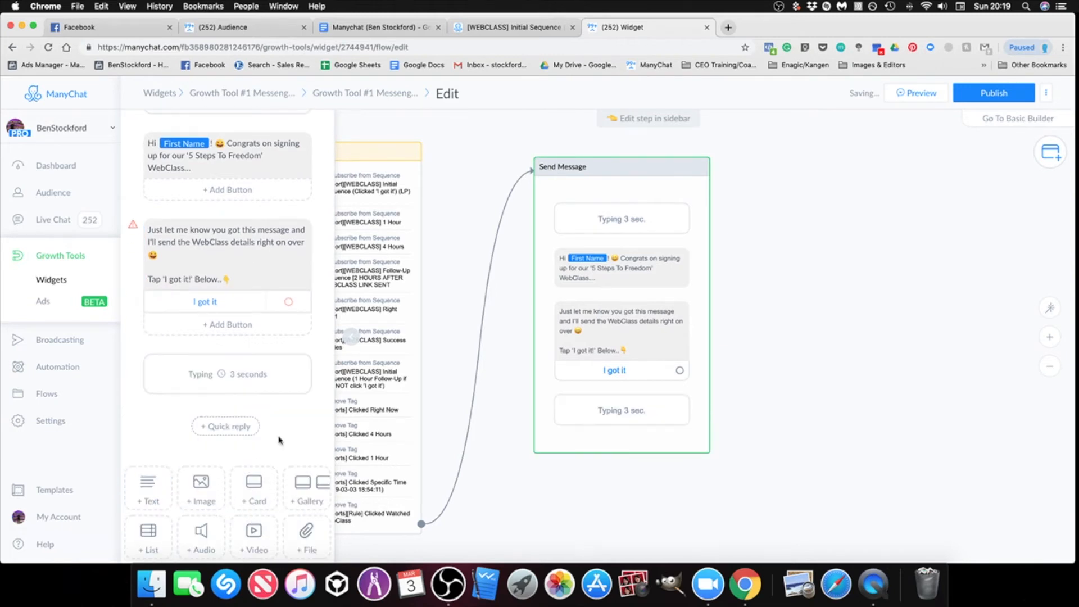
click(270, 379)
click(291, 439)
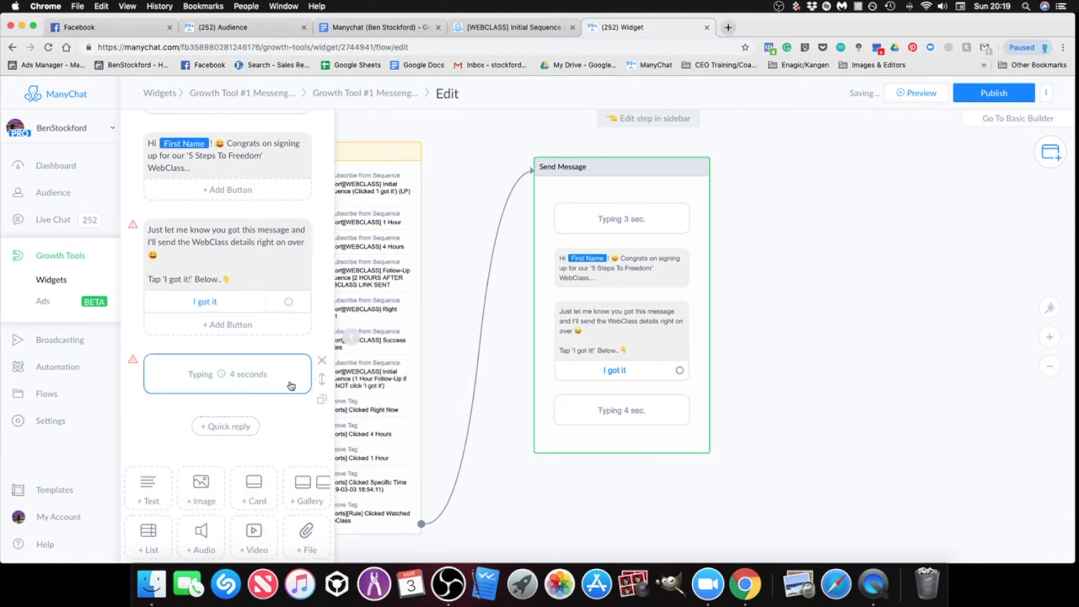
drag(322, 379, 321, 260)
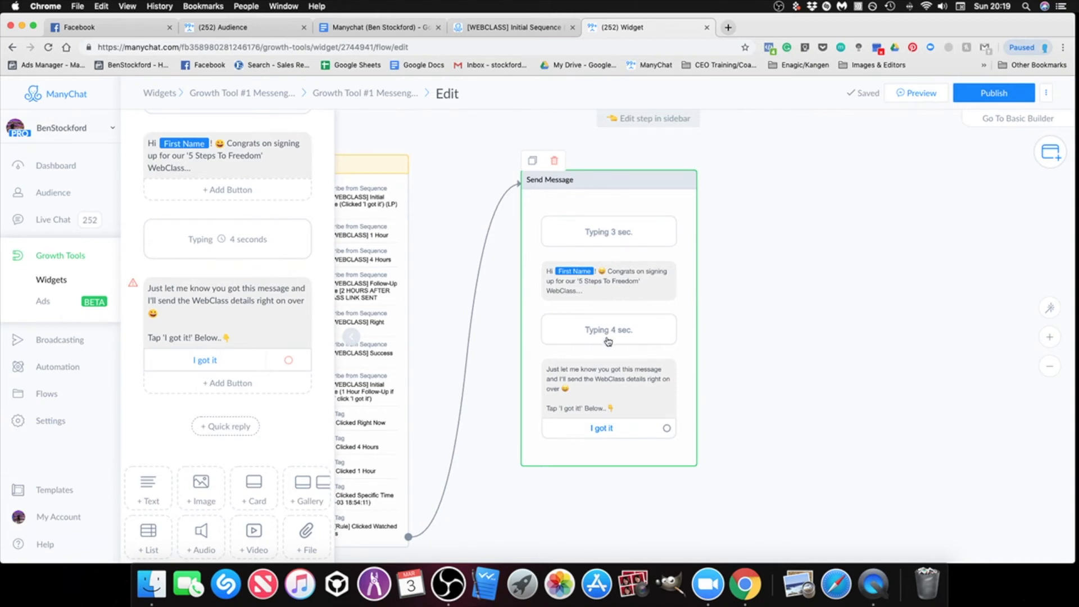
drag(731, 435, 1012, 404)
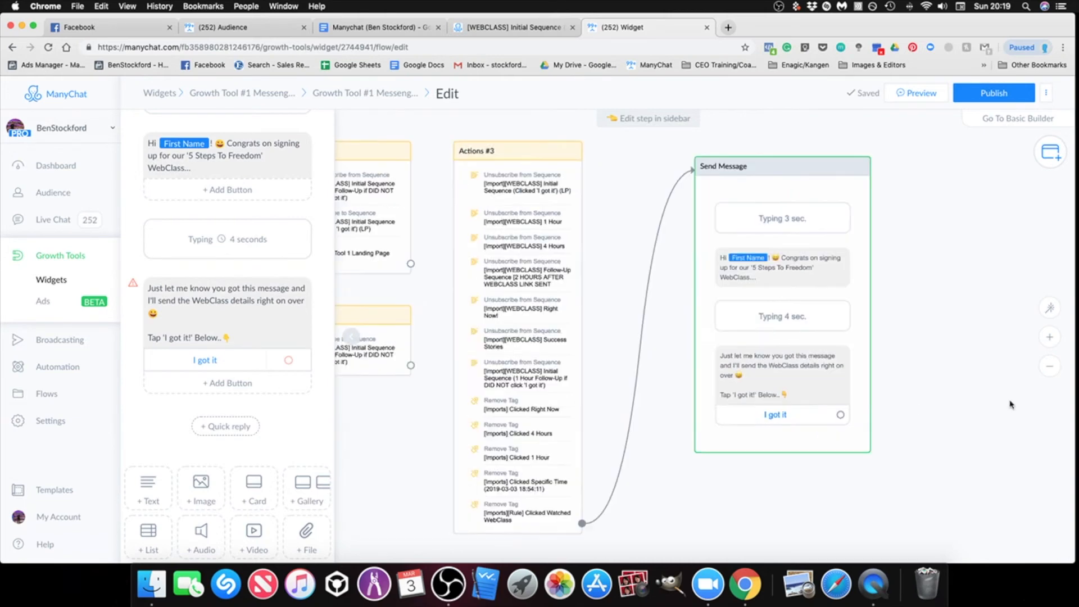
drag(815, 520, 987, 461)
drag(526, 478, 751, 475)
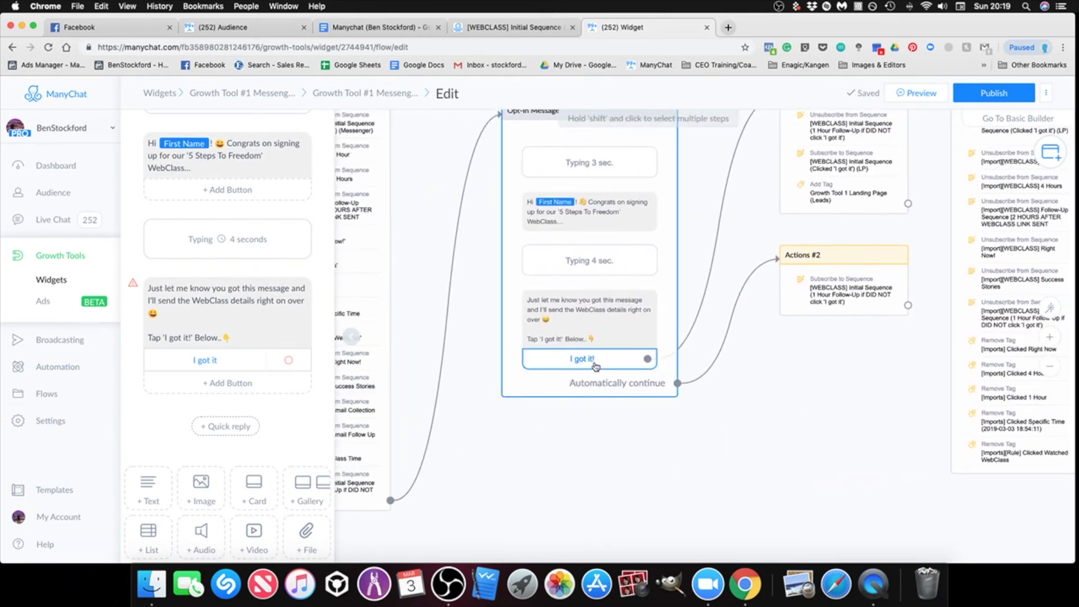
Connect the 'I got it' button to a new Perform Actions step, Actions #4.
drag(774, 377, 646, 423)
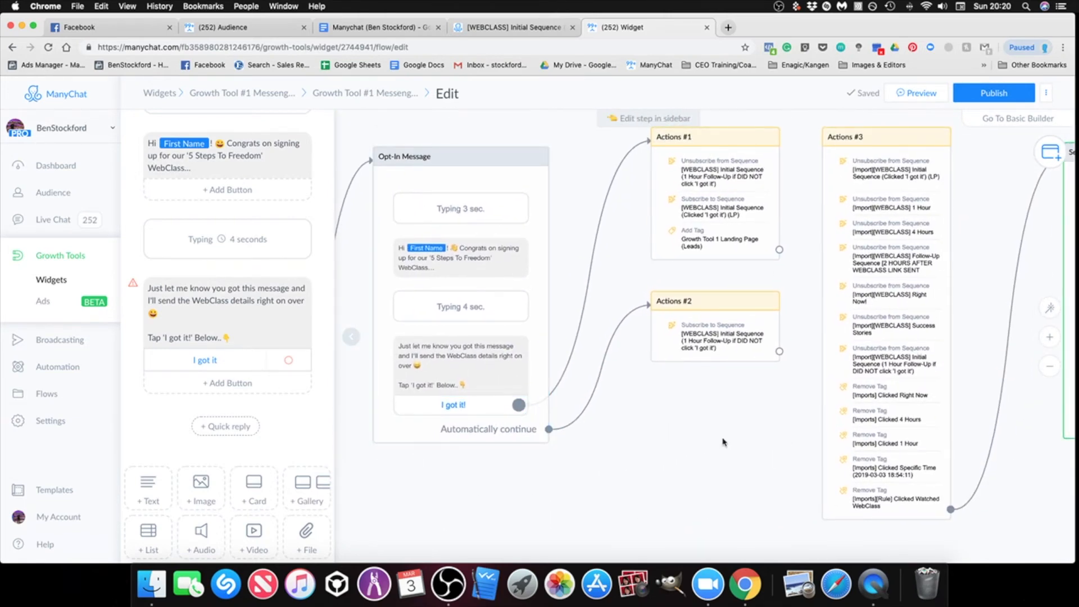
scroll(722, 441, right, 1)
scroll(607, 429, right, 8)
scroll(562, 421, right, 5)
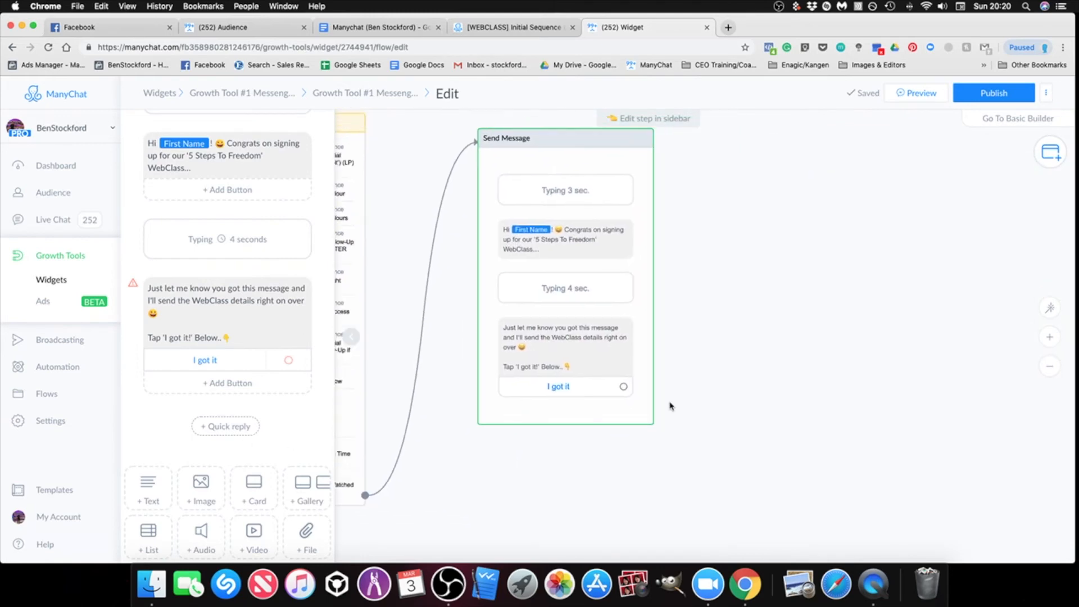
click(595, 409)
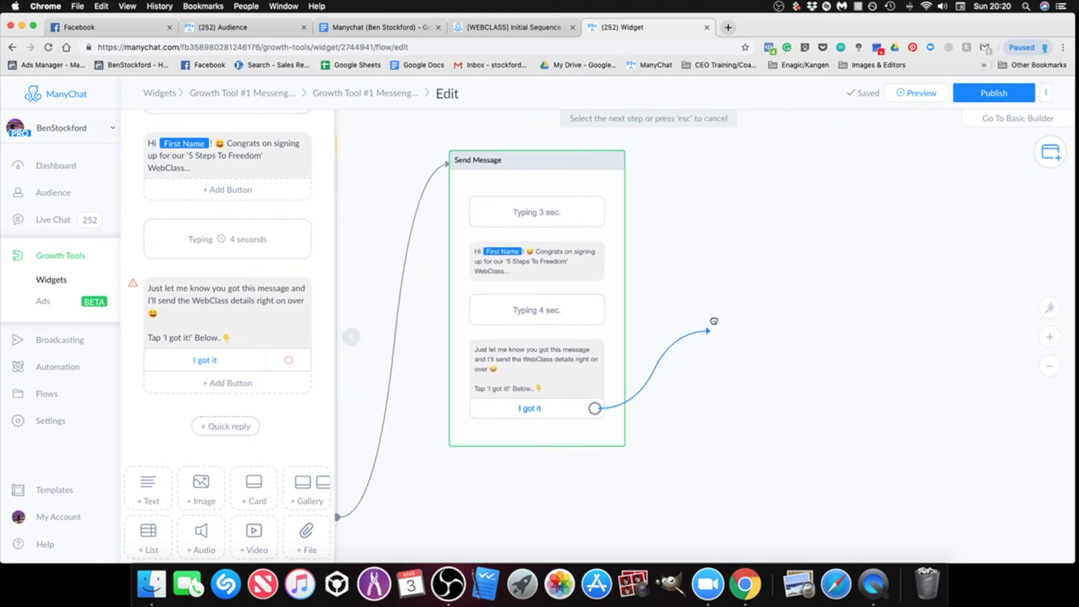
click(707, 179)
click(772, 201)
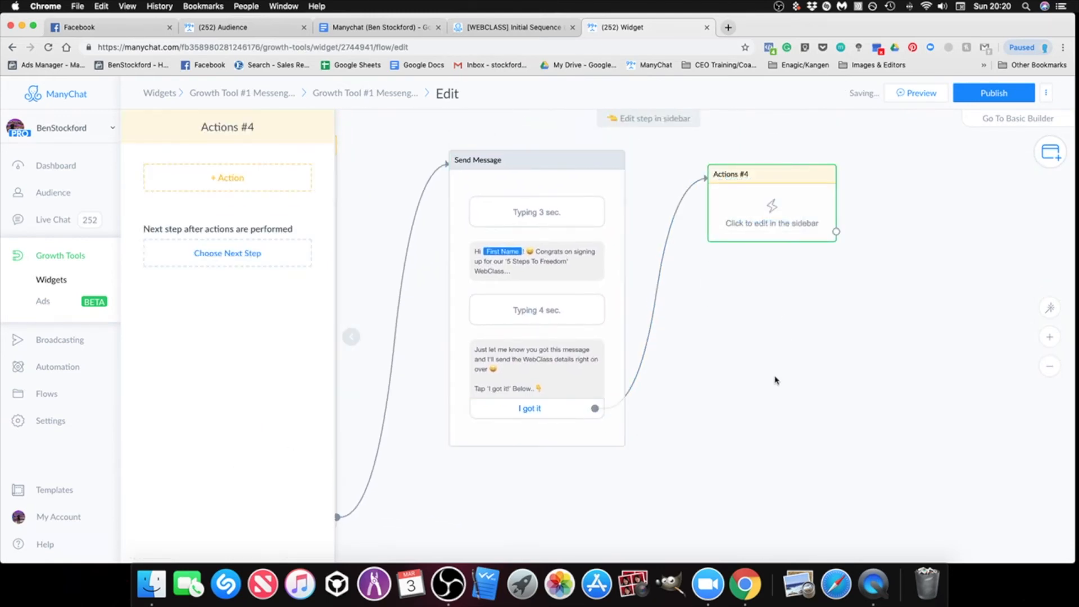
click(774, 378)
scroll(771, 377, left, 7)
scroll(903, 453, right, 1)
scroll(905, 441, right, 5)
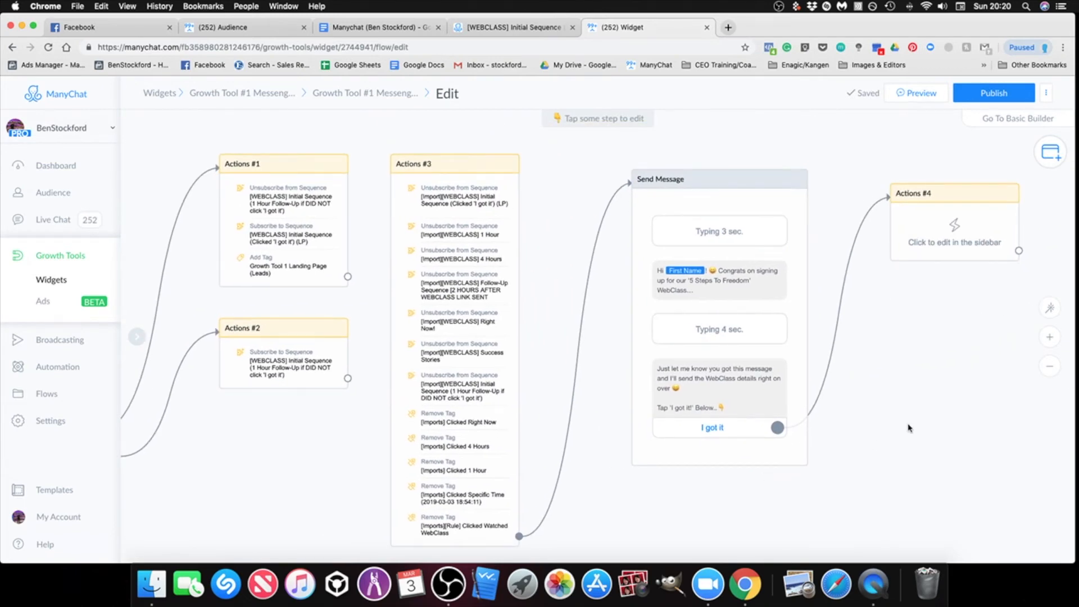
scroll(902, 410, up, 2)
click(323, 225)
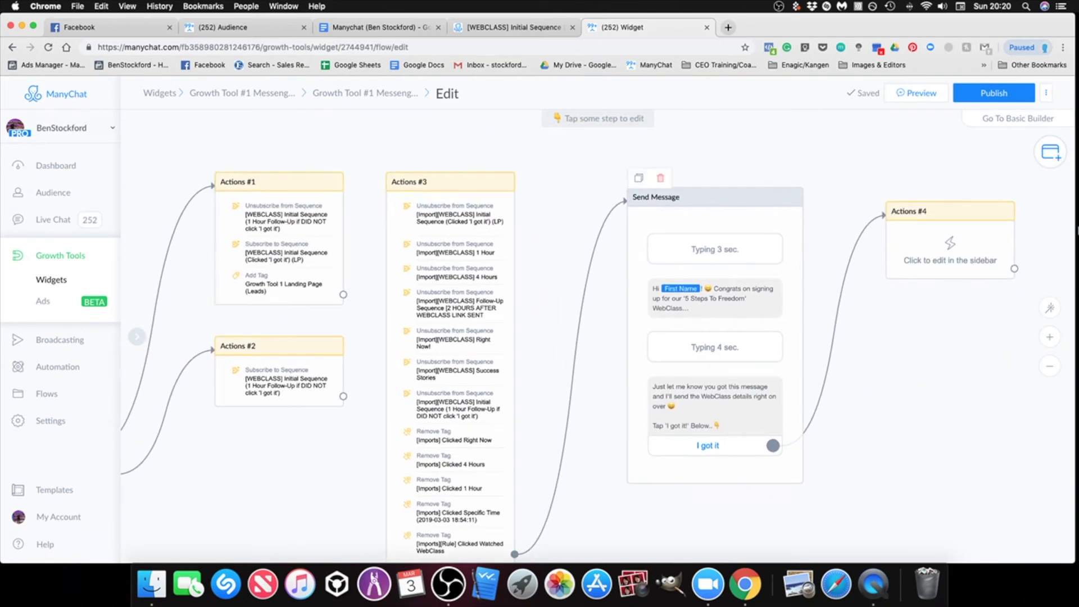
Make Actions #4 unsubscribe contacts from the 1 Hour Follow-Up sequence.
click(950, 243)
click(220, 180)
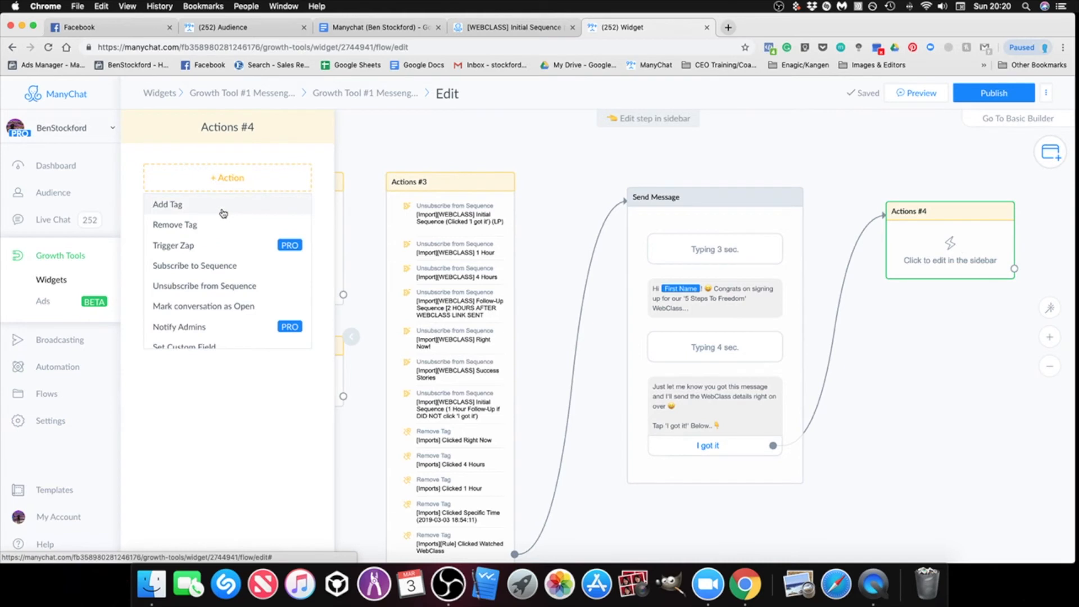
click(224, 282)
click(199, 194)
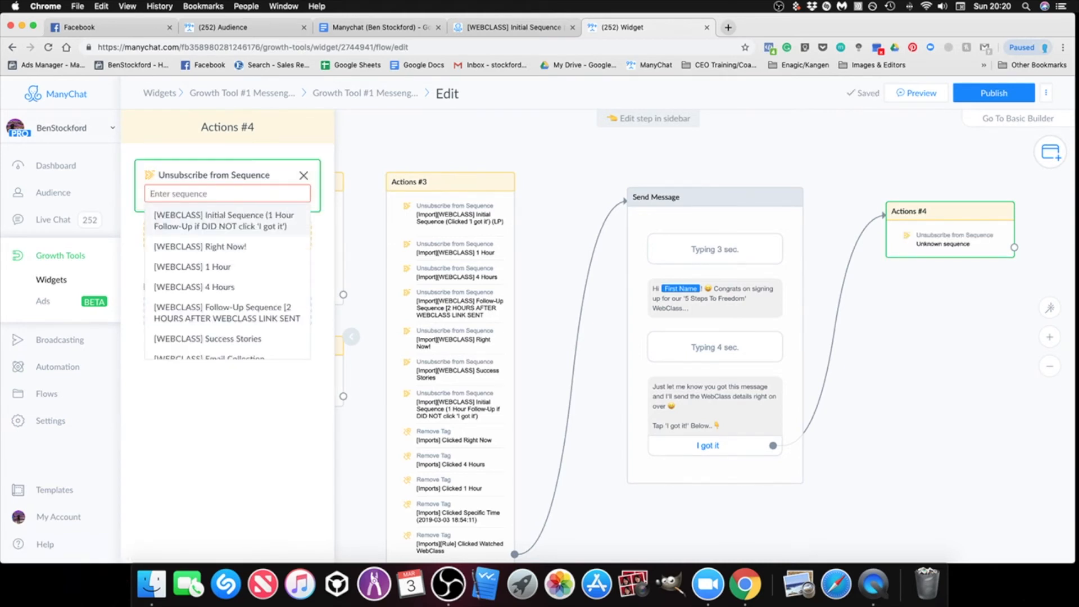
text(1 hour)
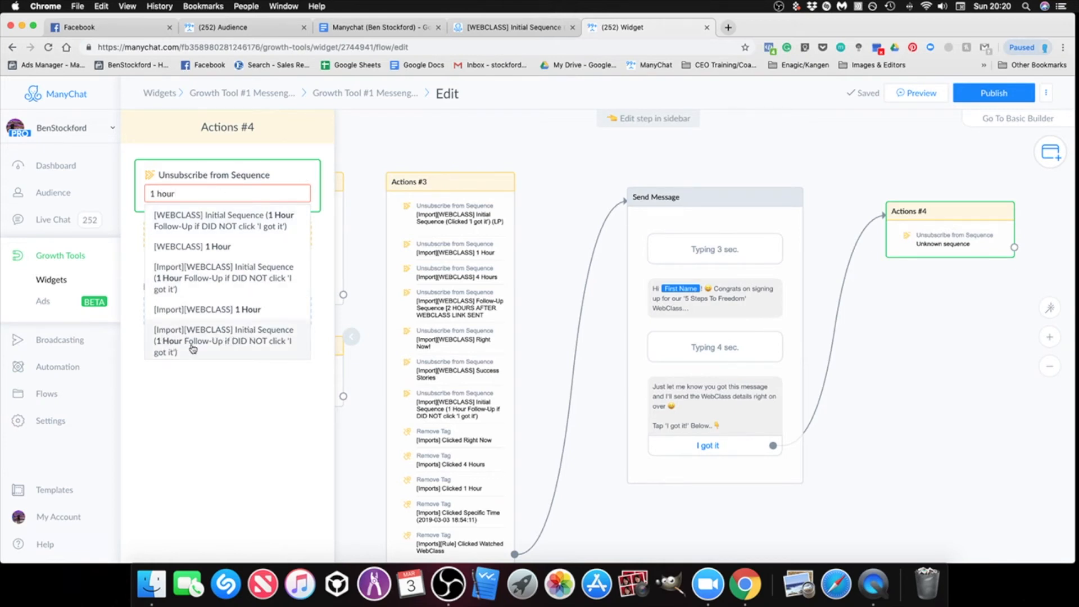
click(220, 347)
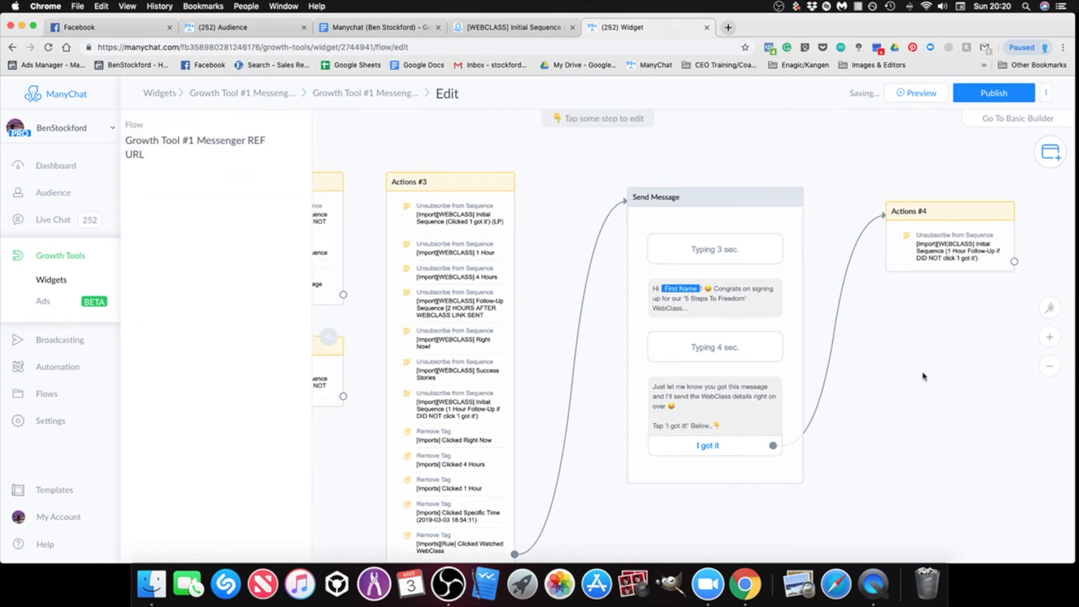
click(899, 343)
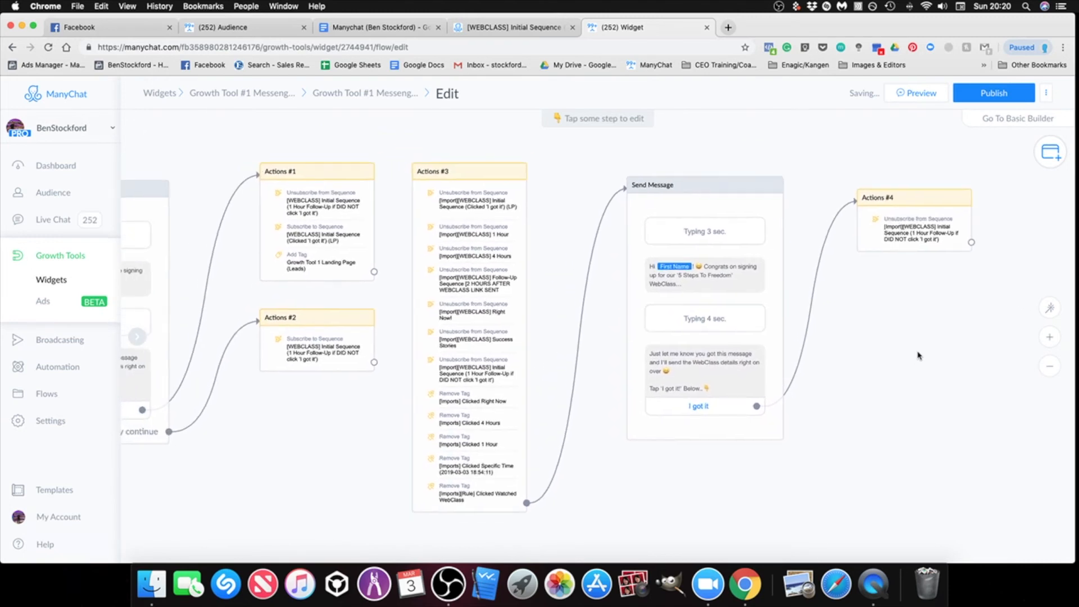
Add a Subscribe to Sequence action for the Clicked 'I got it' (LP) sequence to Actions #4.
click(888, 169)
click(288, 227)
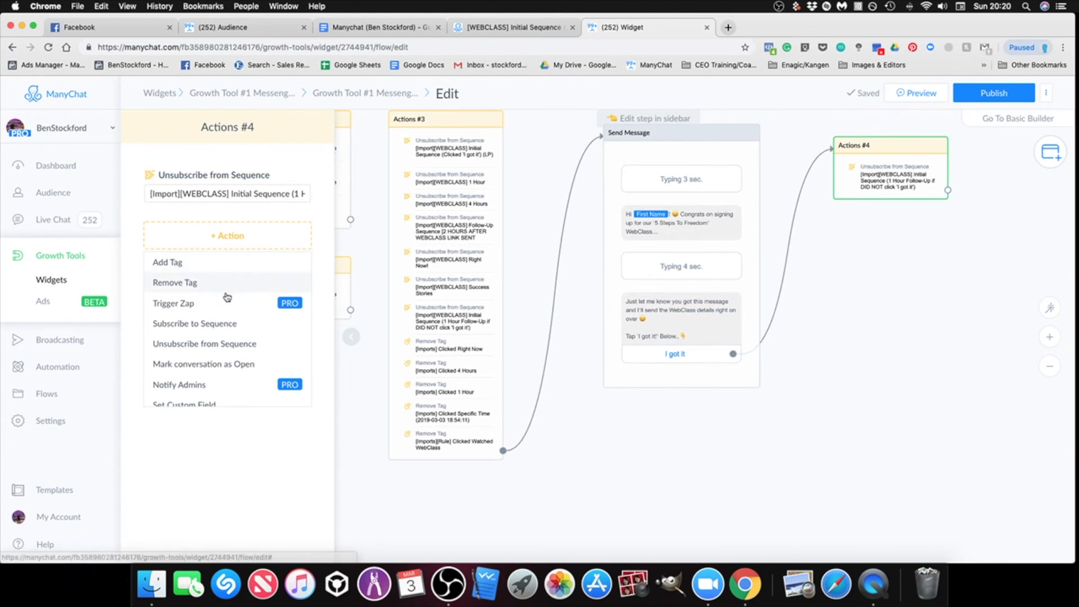
click(227, 322)
click(218, 247)
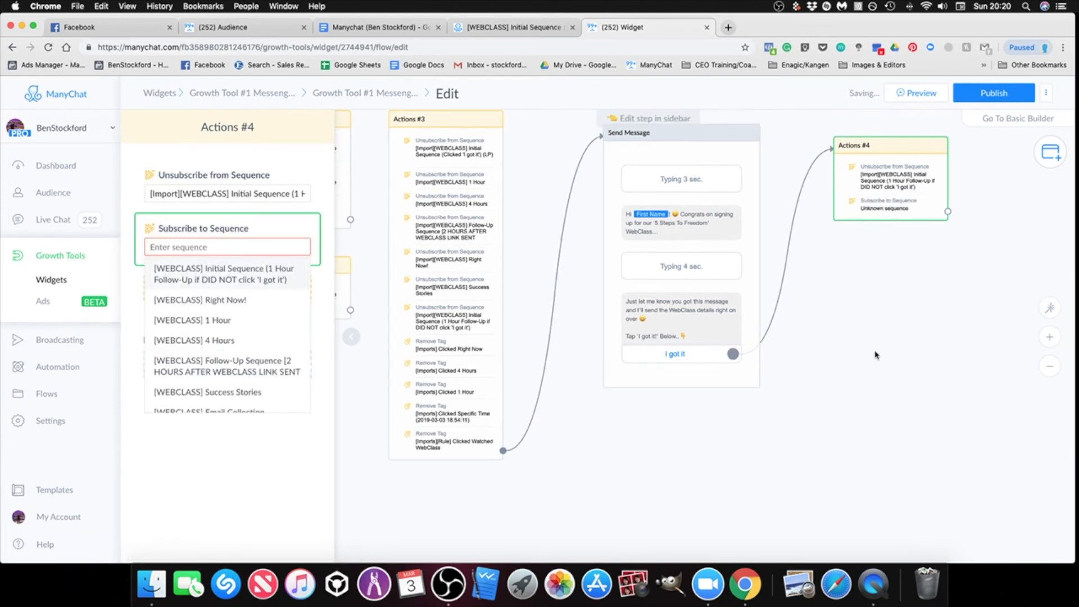
drag(877, 354, 982, 365)
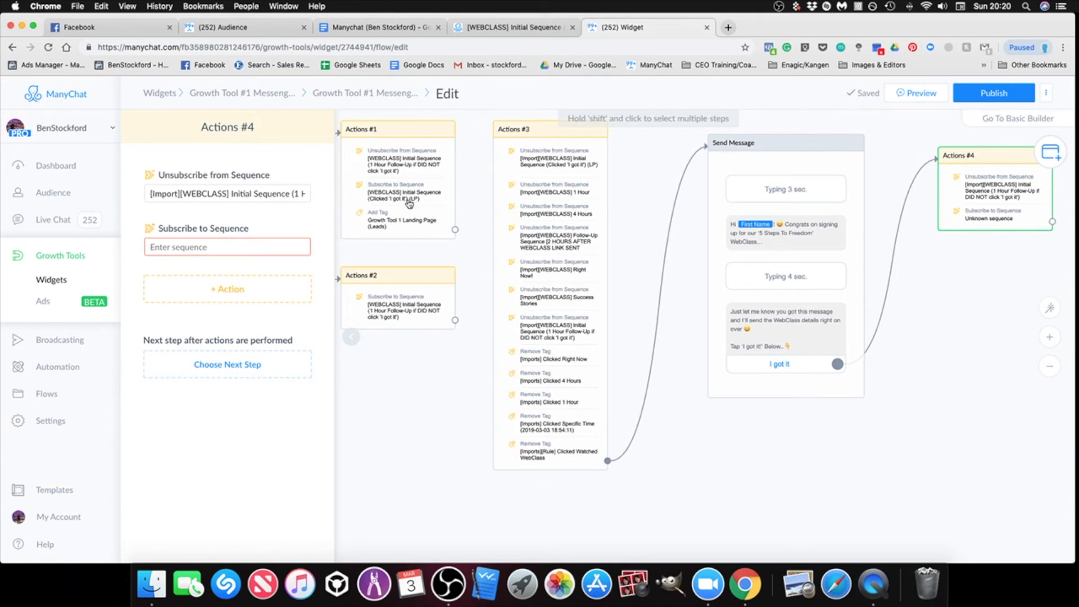
click(209, 249)
text(1 hour)
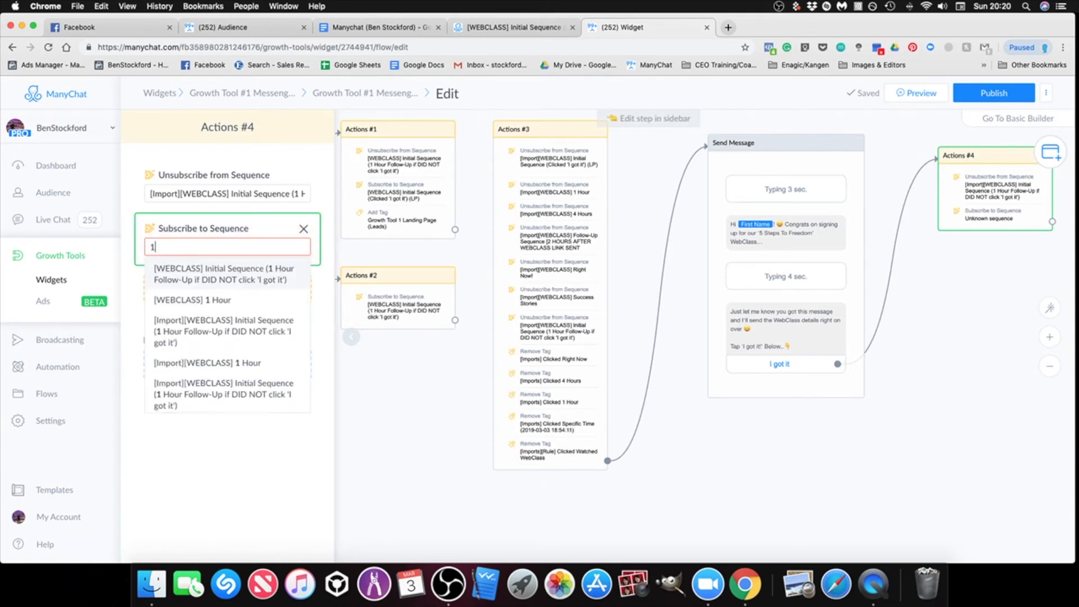
key(BackSpace)
key(BackSpace)
key(BackSpace)
key(BackSpace)
key(BackSpace)
key(BackSpace)
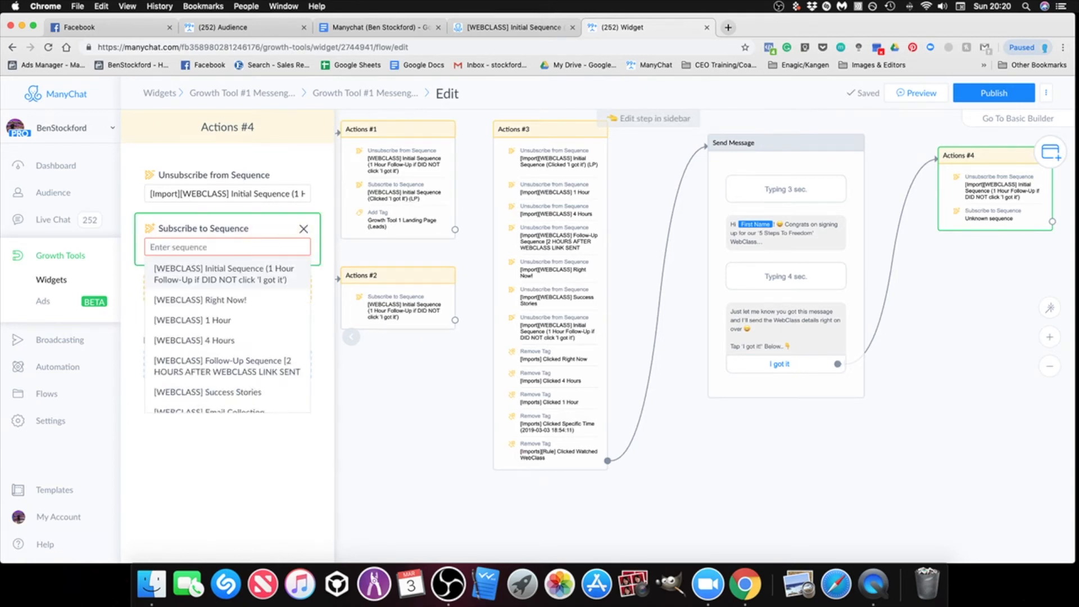
text(click)
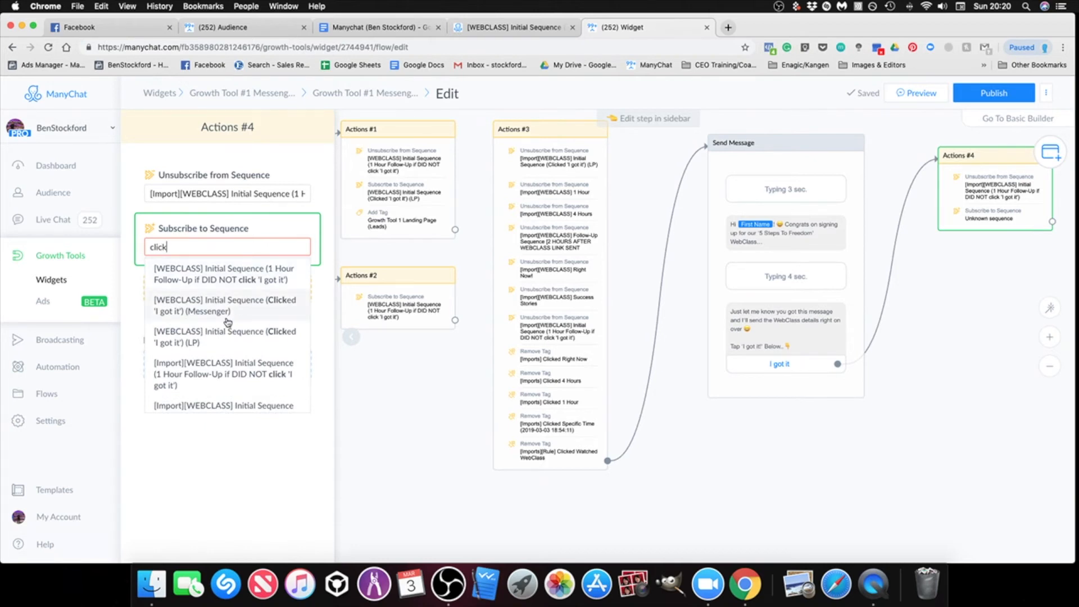
scroll(211, 373, down, 2)
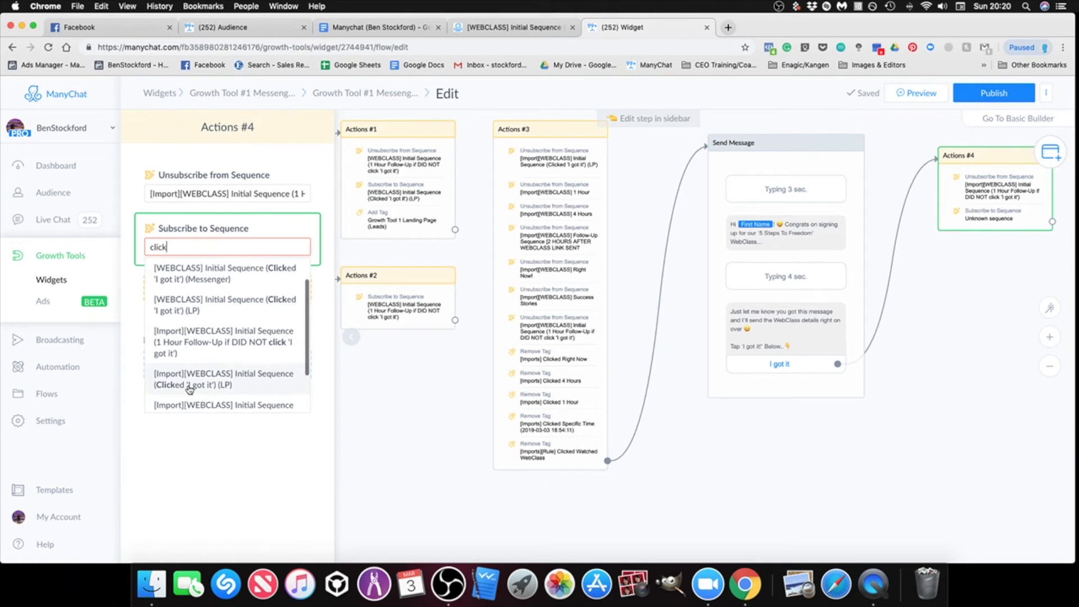
click(194, 384)
scroll(843, 368, right, 5)
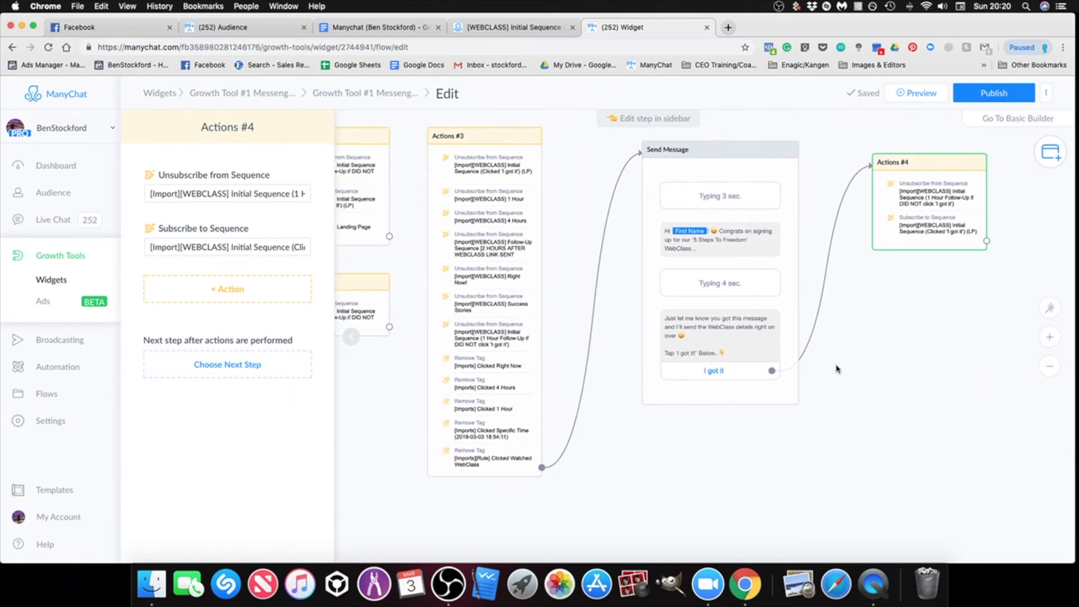
scroll(804, 378, right, 2)
mouse_move(782, 248)
scroll(756, 248, left, 9)
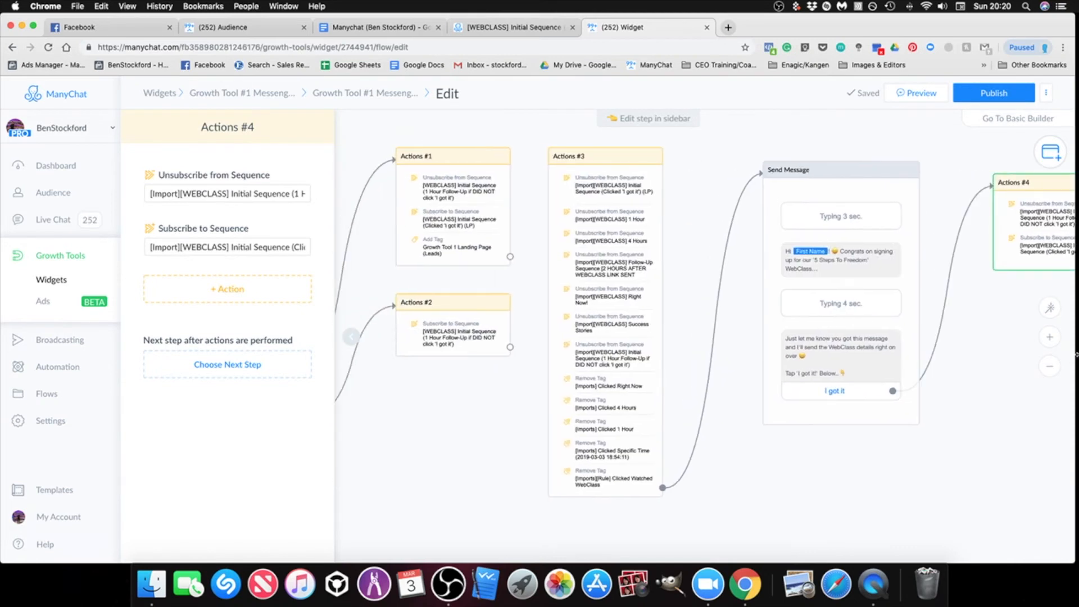
scroll(907, 262, right, 5)
Add an Add Tag action to Actions #4 applying the Growth Tool 1 LP (Leads) tag.
click(229, 287)
click(169, 313)
click(214, 303)
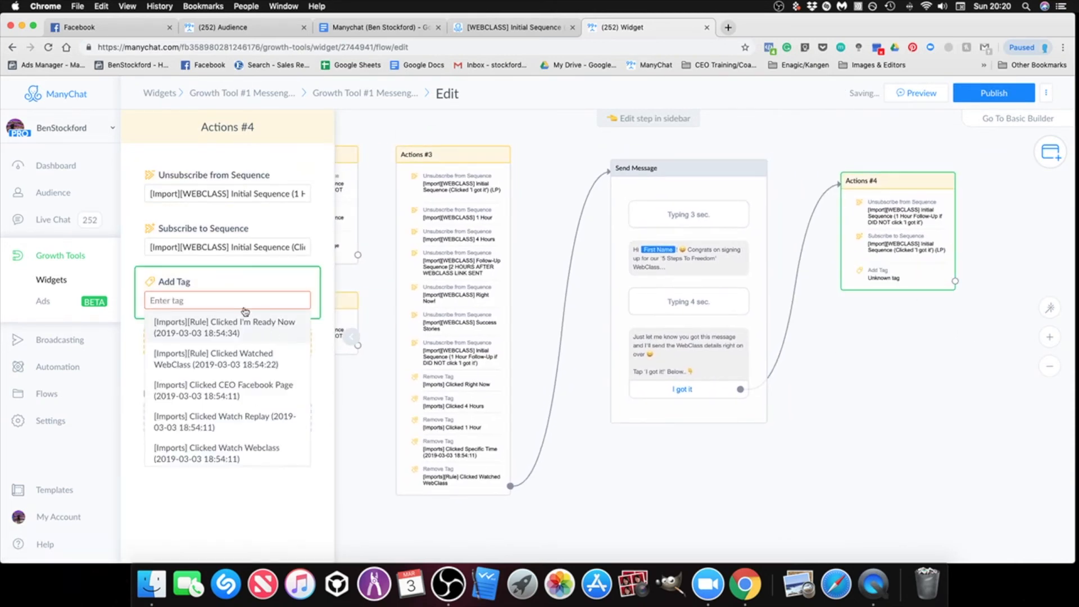
scroll(692, 509, left, 5)
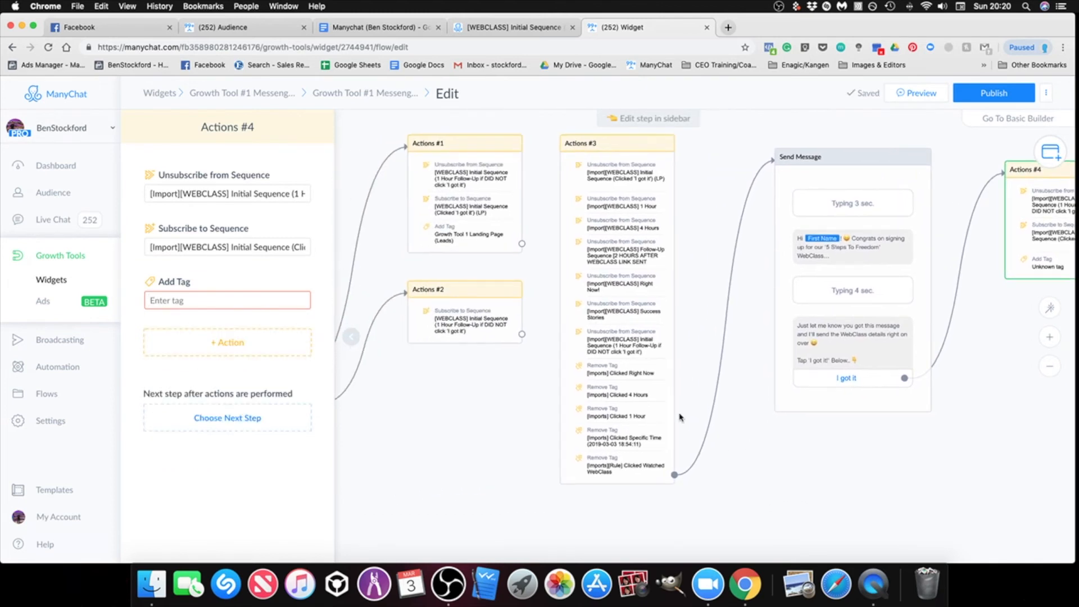
click(449, 228)
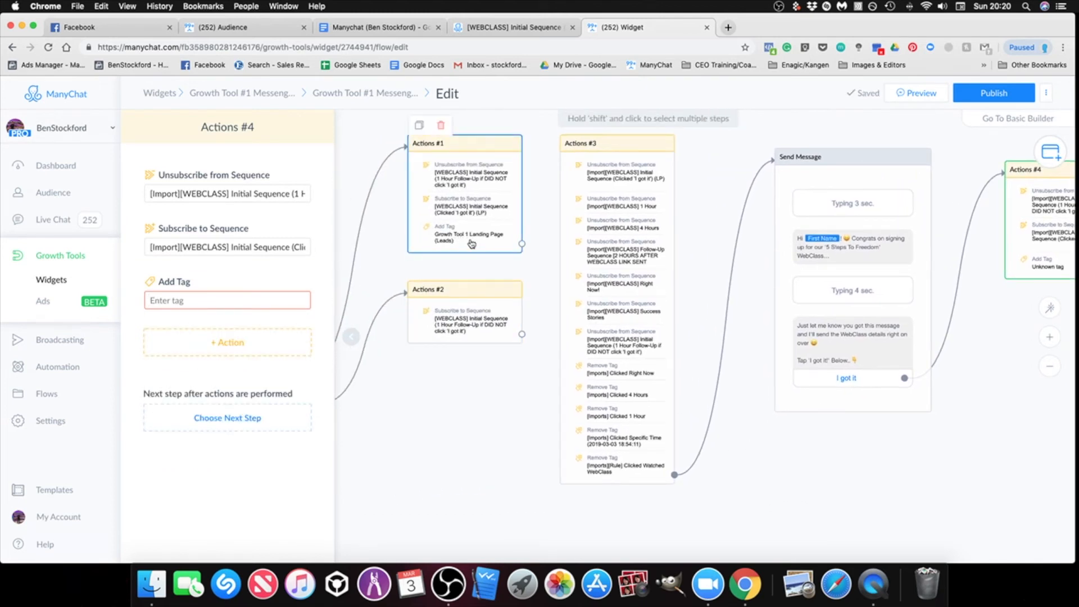
drag(819, 444, 793, 439)
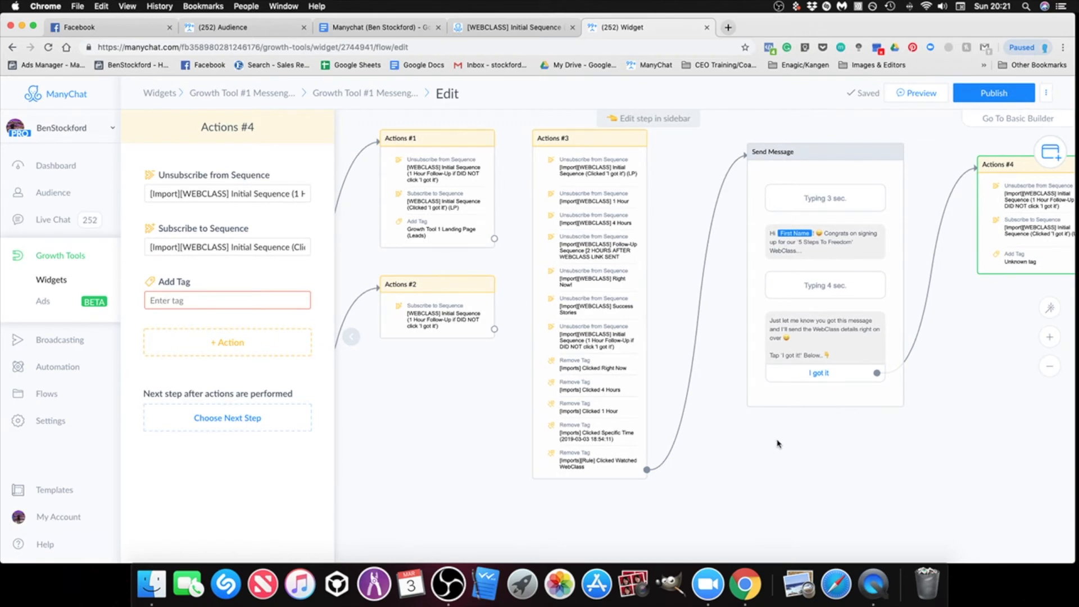
drag(879, 476, 723, 486)
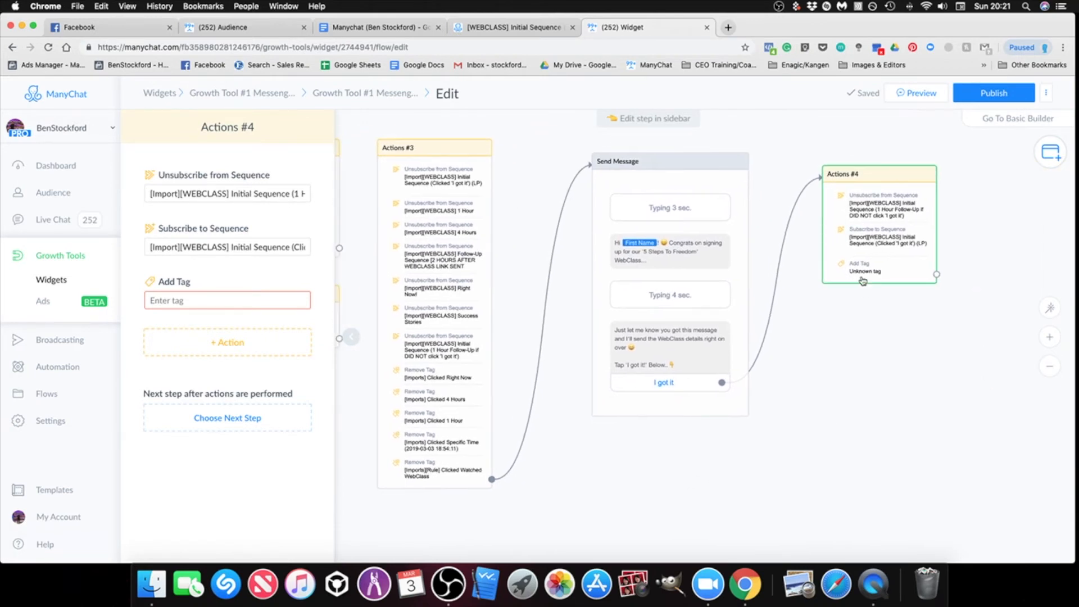
click(235, 301)
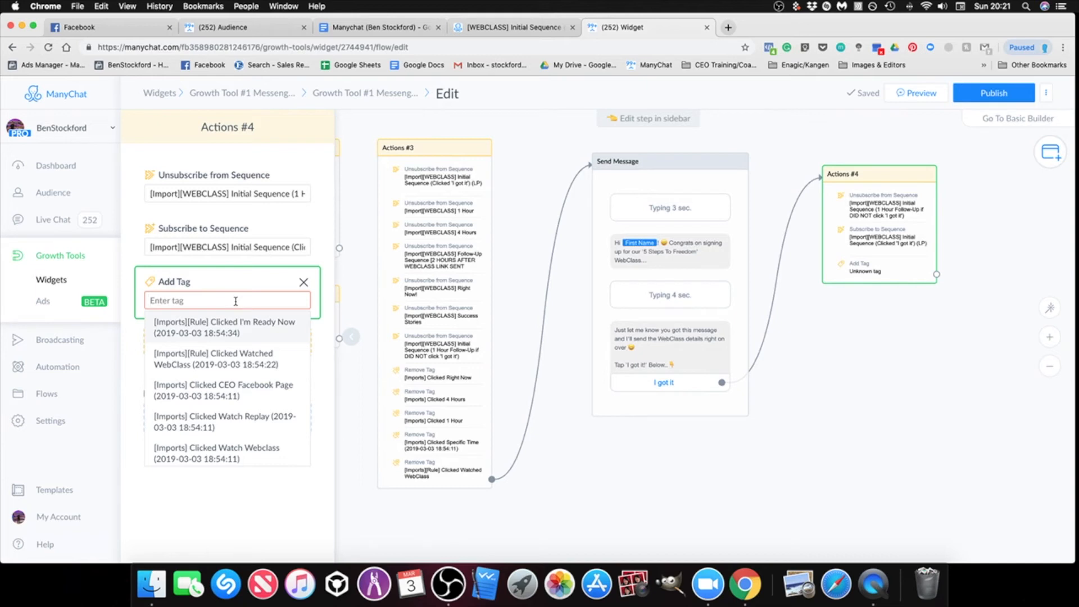
text(lp)
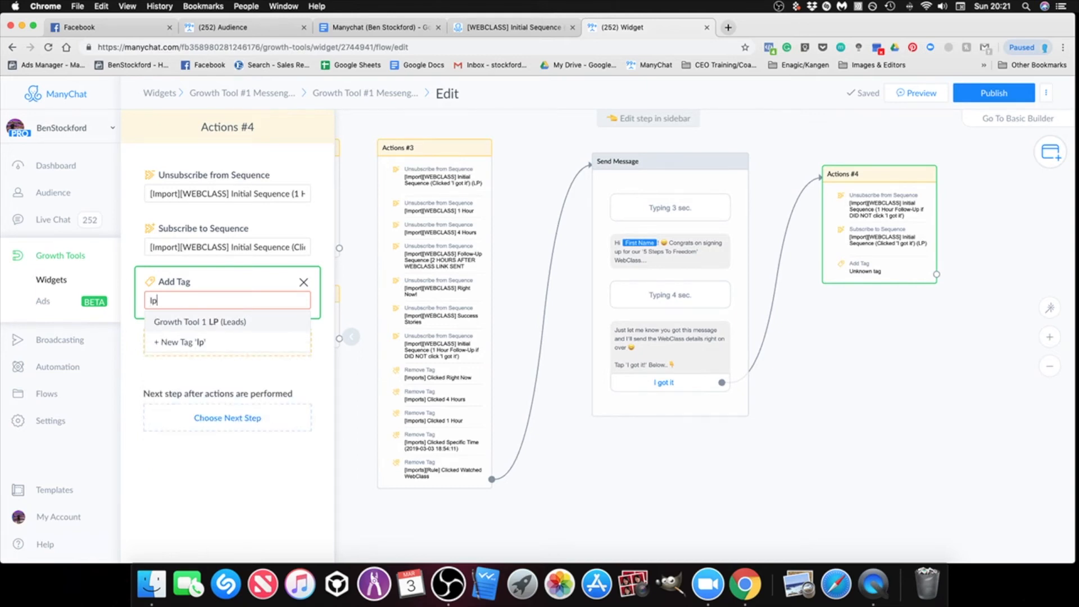
click(208, 321)
click(842, 375)
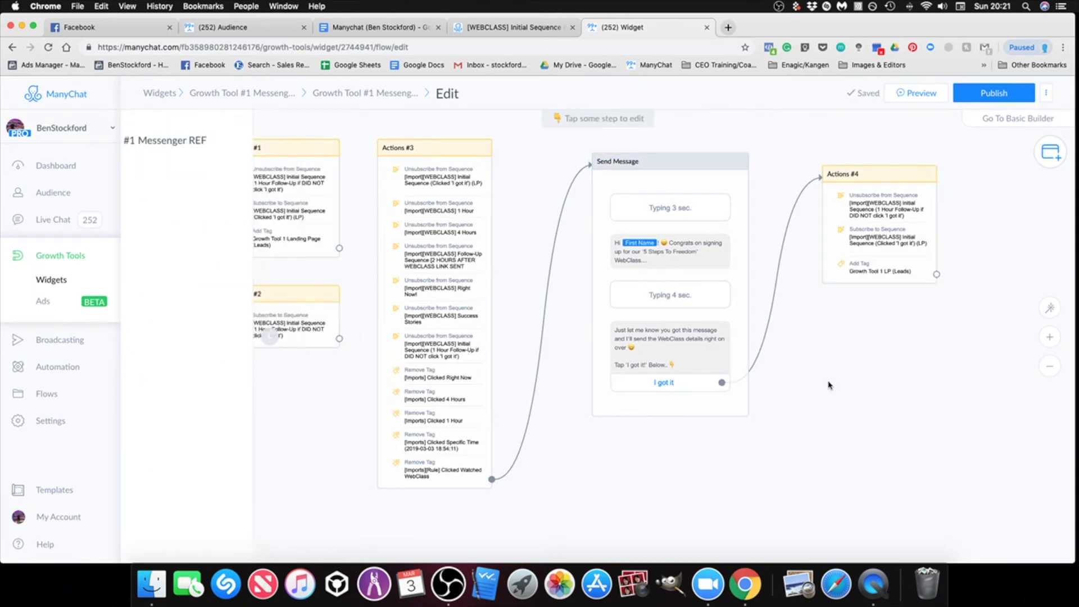
drag(843, 375, 1072, 404)
drag(931, 480, 620, 414)
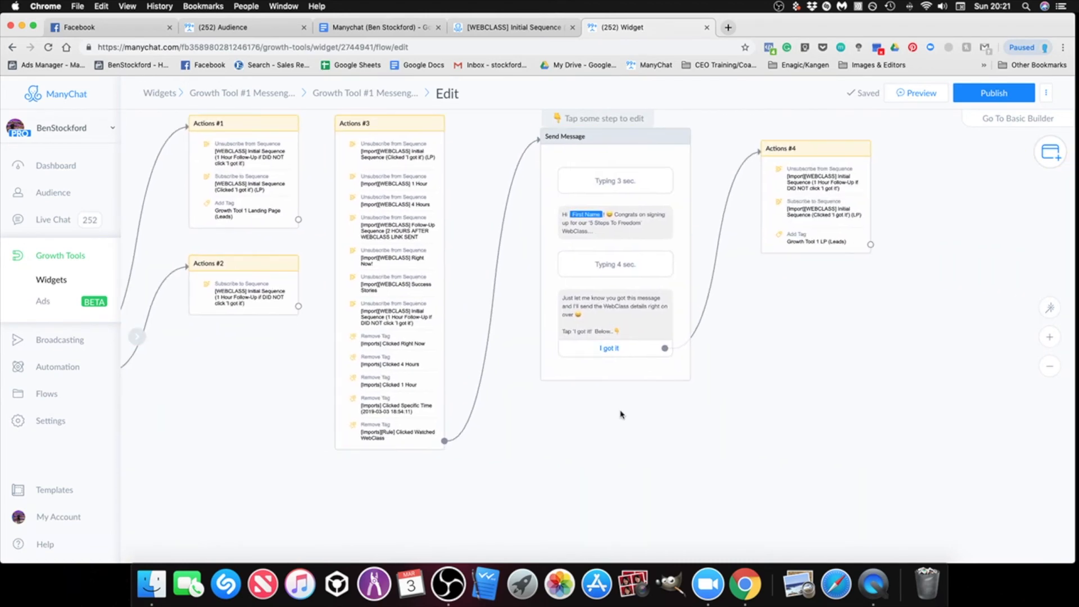
Make the Send Message step automatically continue into a new Actions #5 step.
click(631, 375)
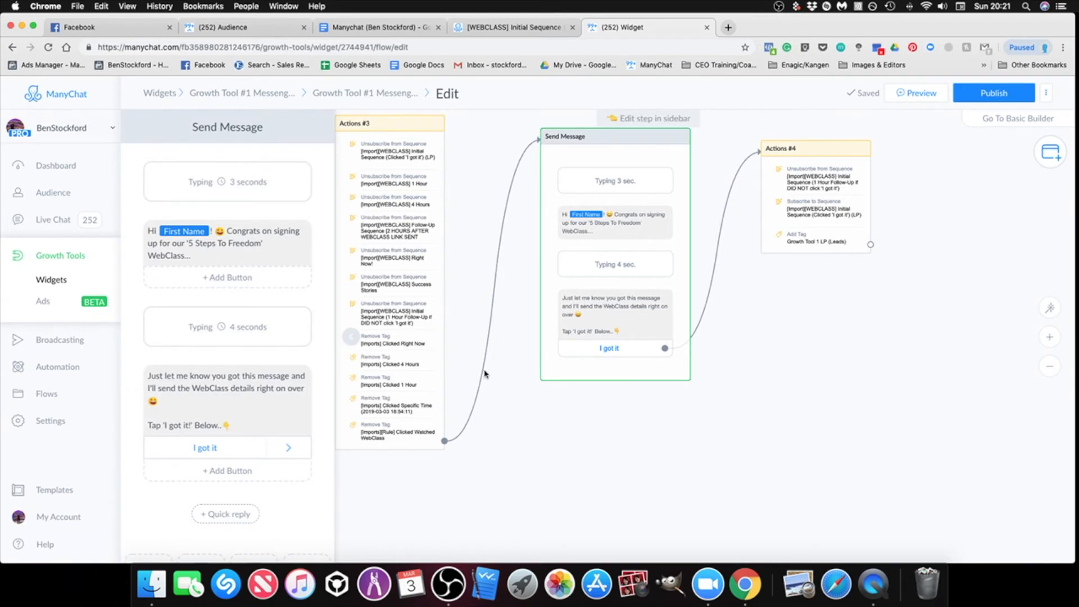
scroll(225, 494, down, 5)
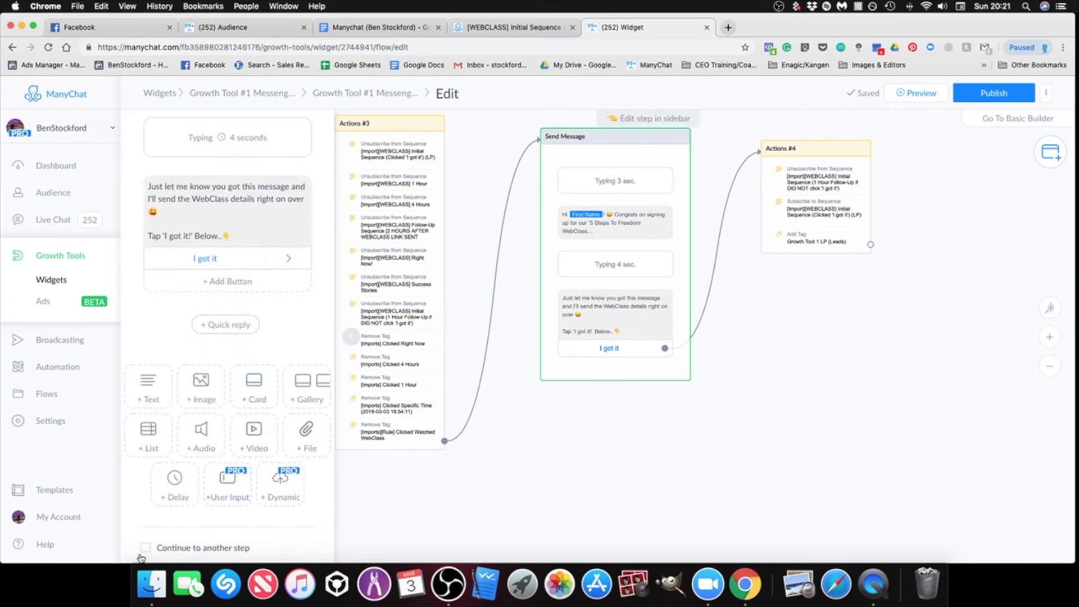
click(145, 549)
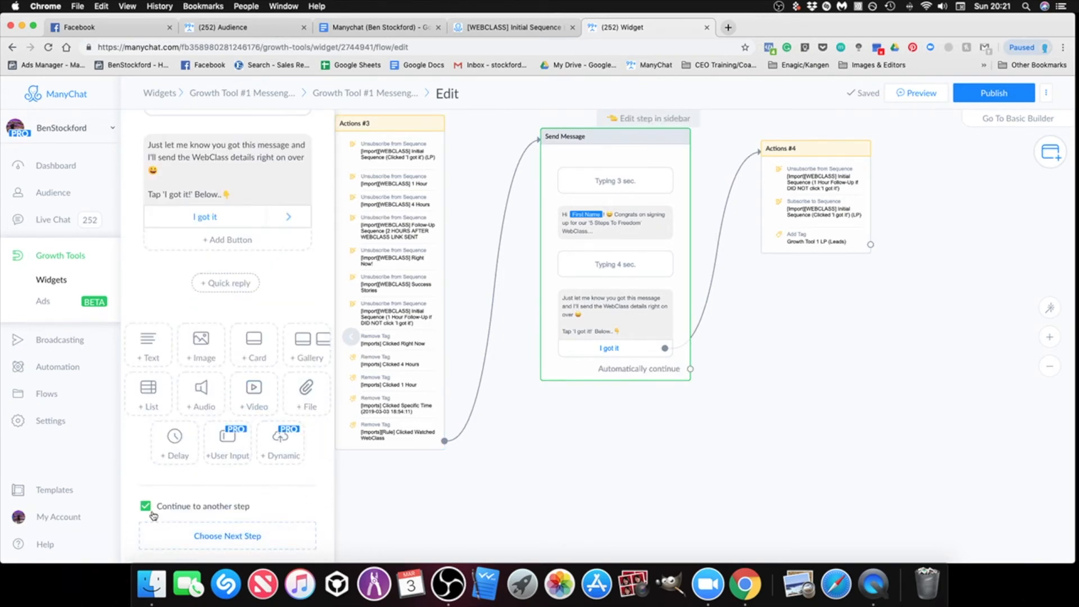
drag(728, 403, 810, 342)
click(851, 244)
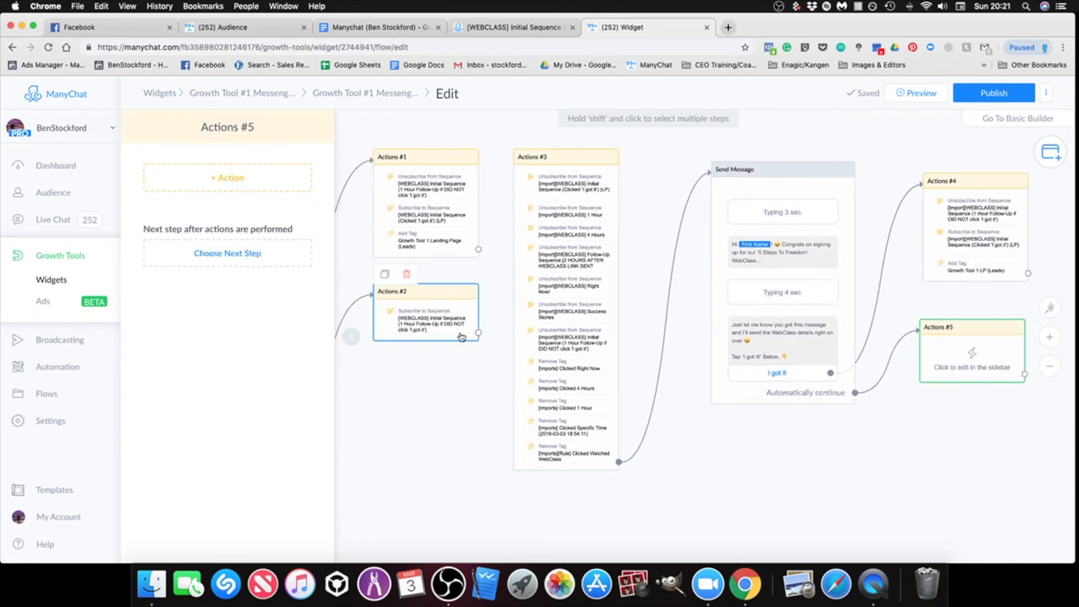
Have Actions #5 subscribe contacts to the [Import] 1 Hour Follow-Up initial sequence.
drag(905, 442, 767, 432)
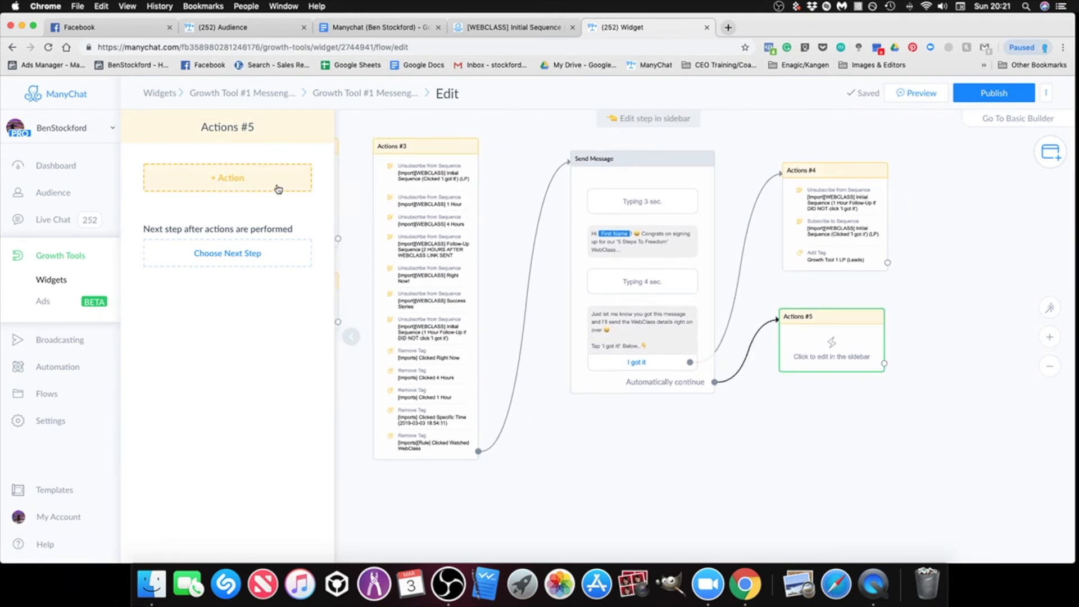
click(227, 178)
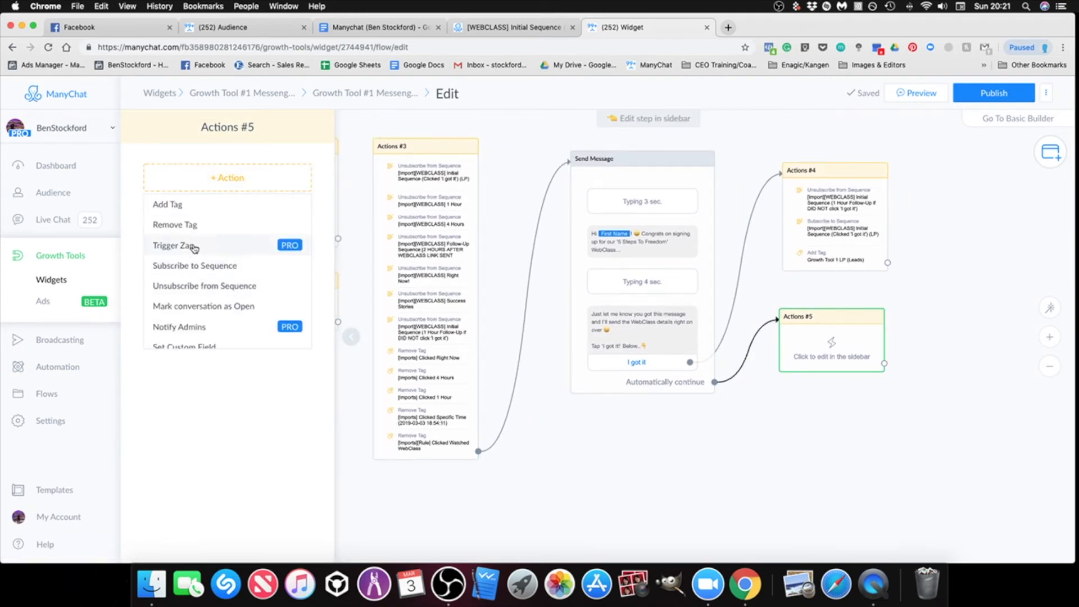
click(193, 269)
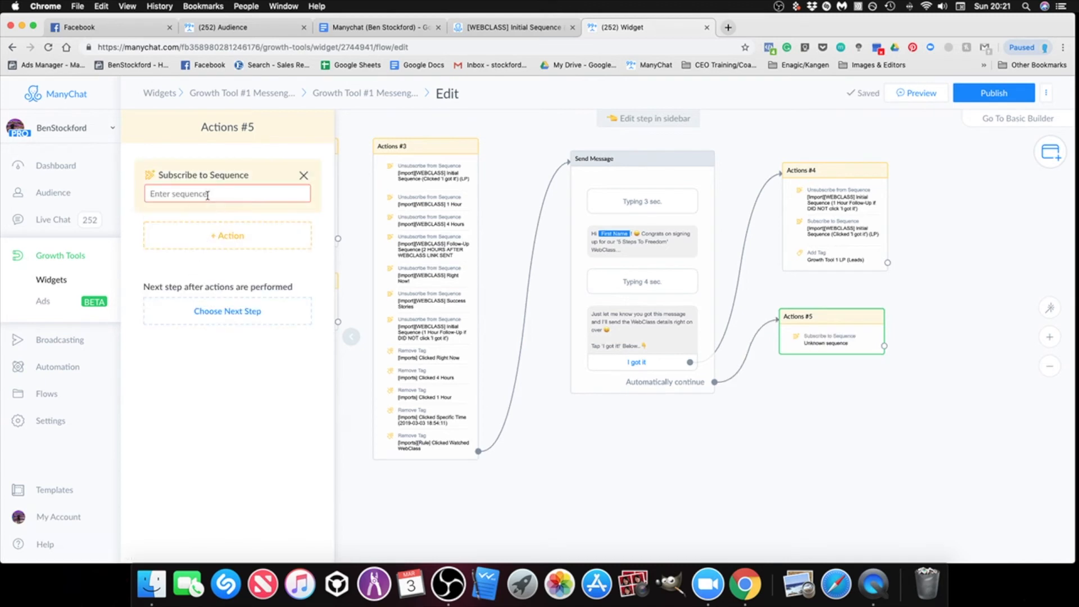
text(1 hour)
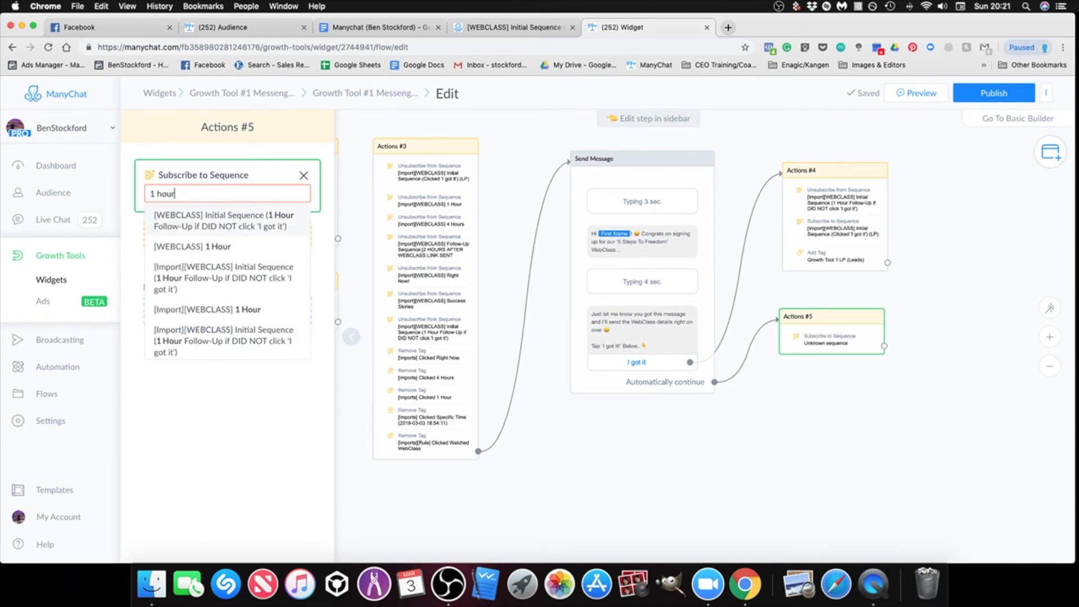
click(246, 348)
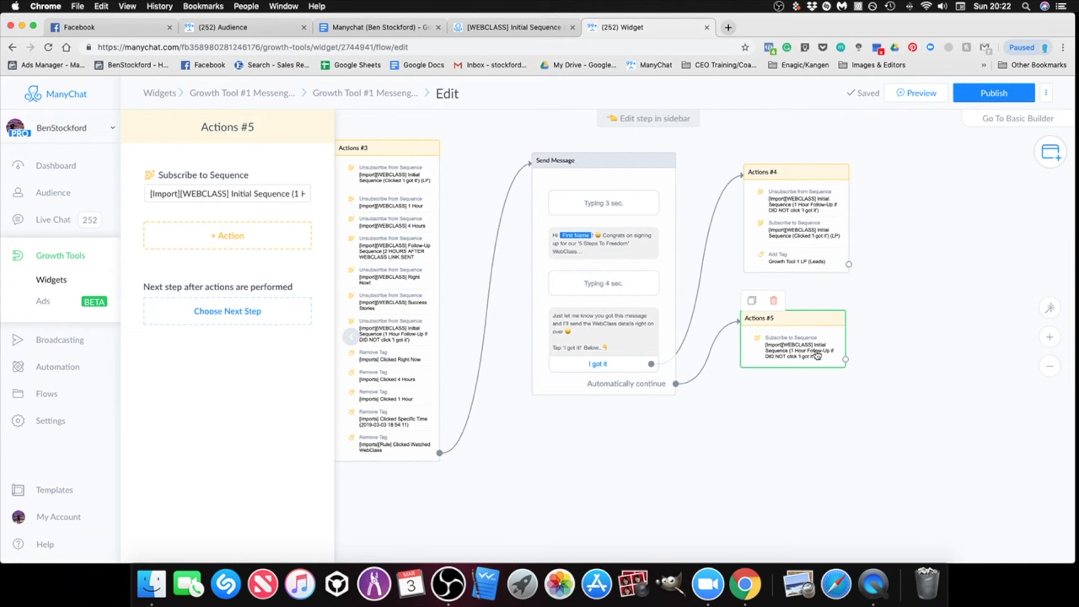
click(835, 452)
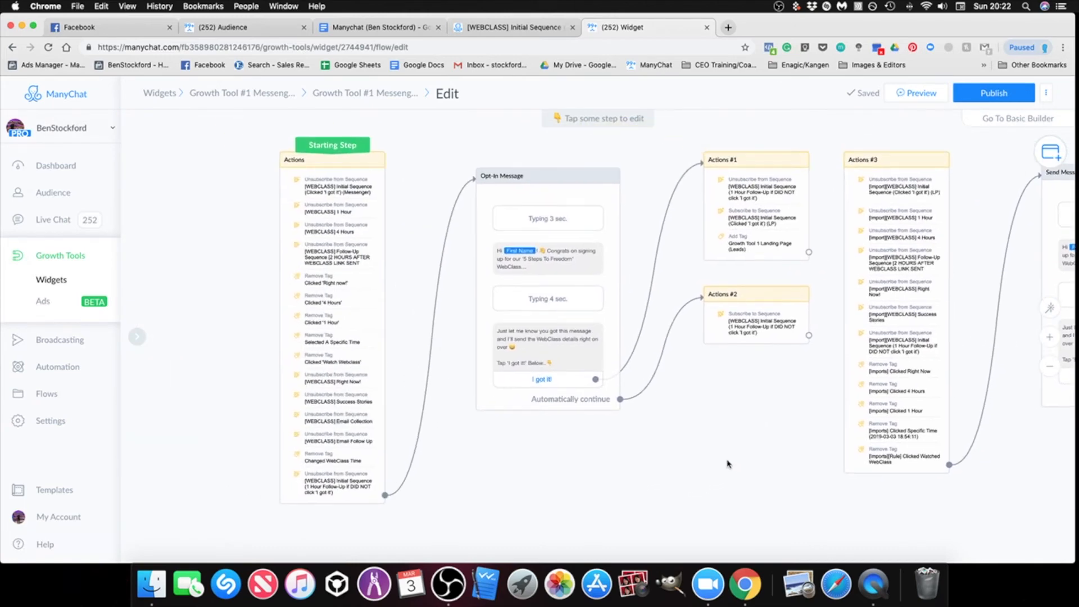
drag(813, 473, 461, 460)
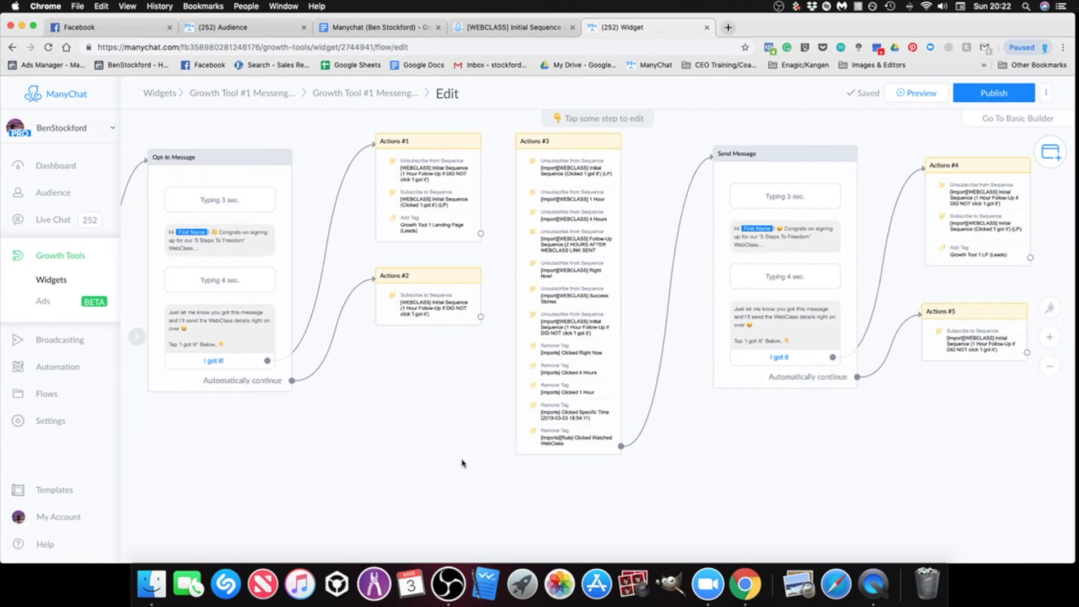
drag(866, 459, 670, 474)
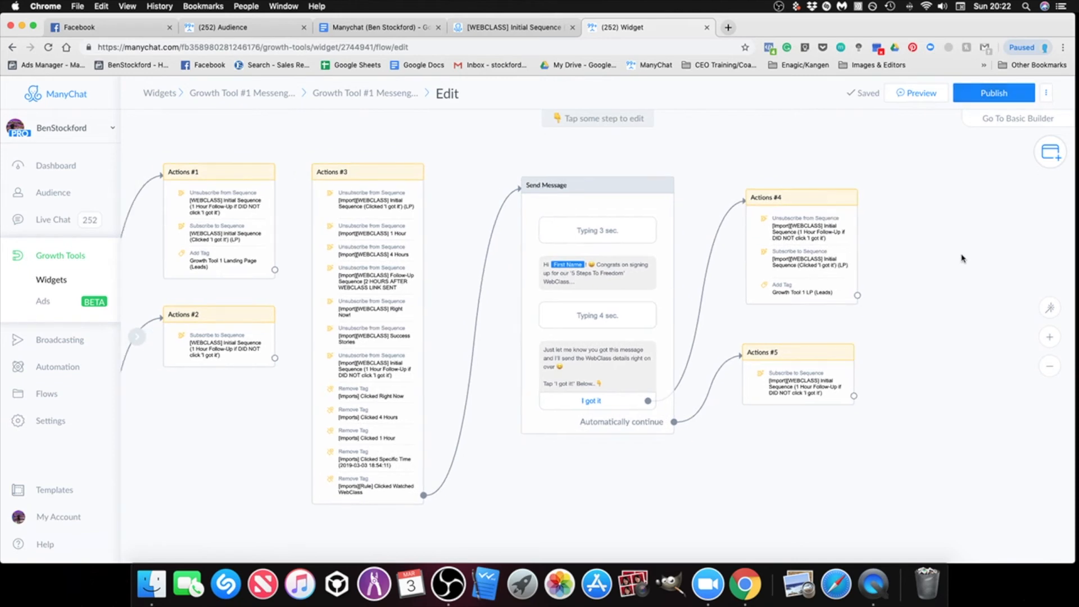
drag(945, 258, 904, 253)
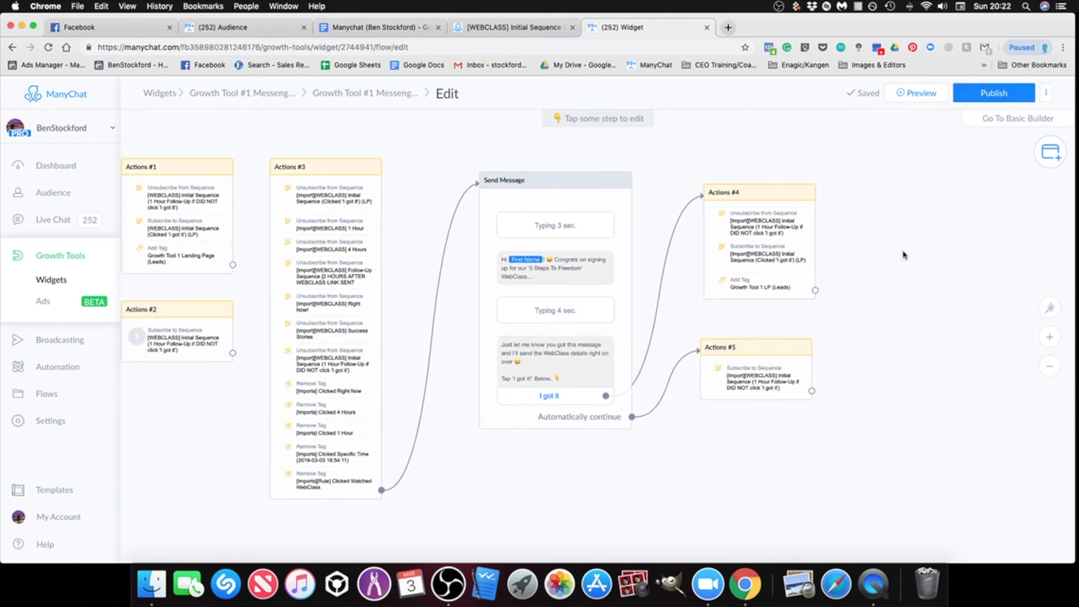
drag(892, 302, 962, 302)
scroll(952, 284, down, 2)
drag(934, 223, 979, 176)
drag(268, 439, 337, 417)
drag(834, 424, 760, 445)
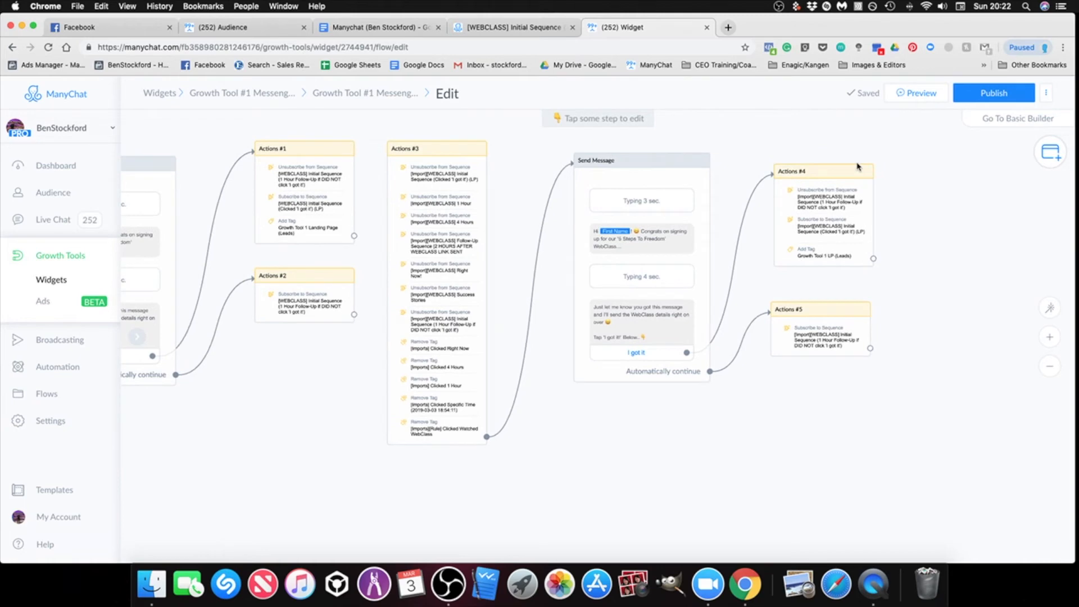
drag(810, 179, 792, 195)
Delete the Send Message, Actions #3, Actions #4 and Actions #5 steps, then publish the flow.
click(639, 174)
click(589, 159)
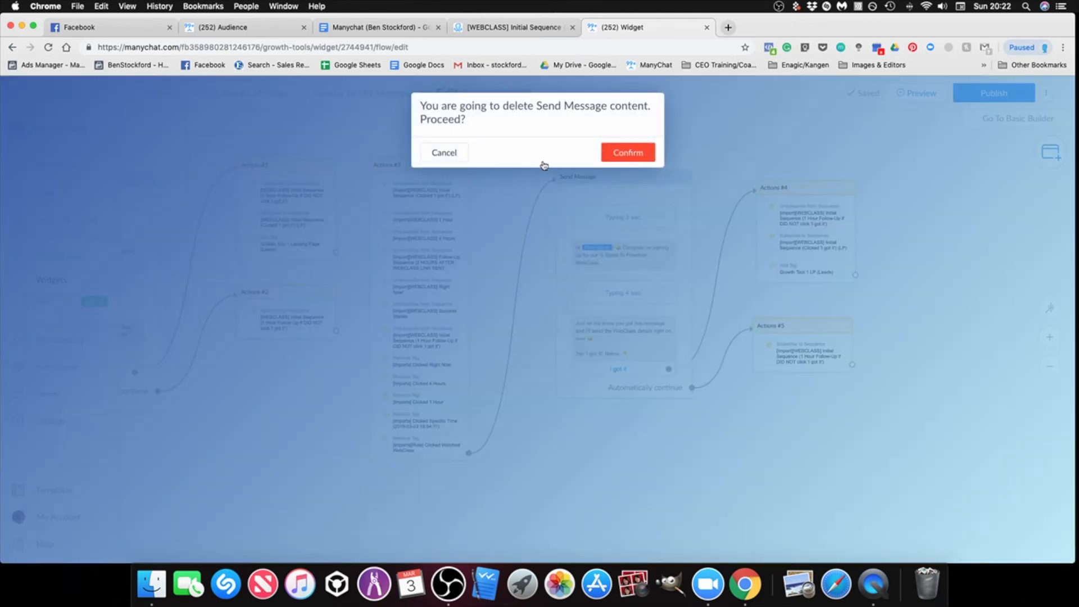
key(Return)
click(435, 161)
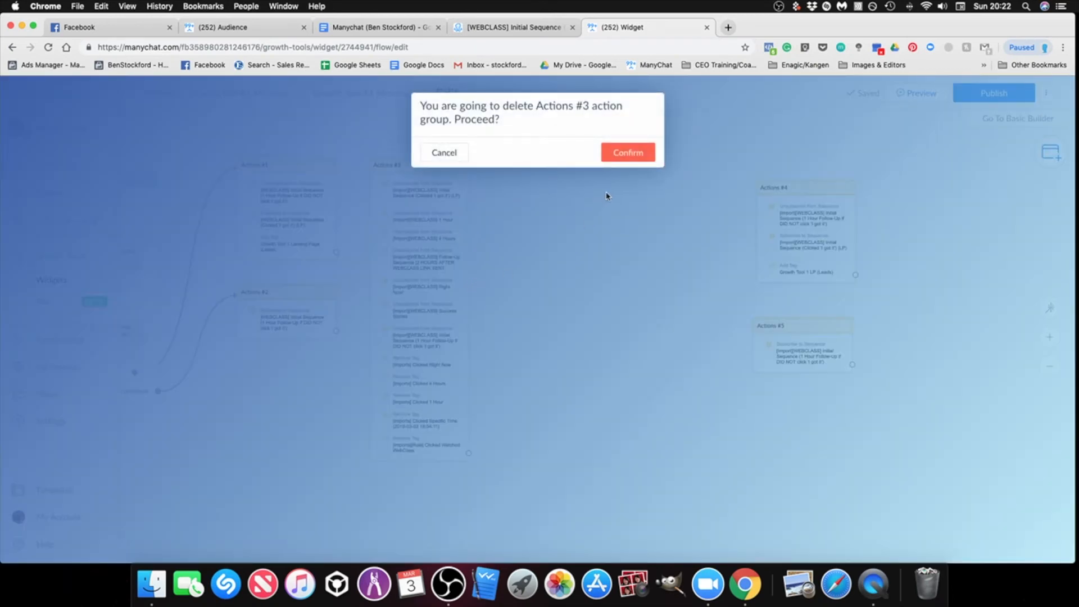
key(Return)
click(786, 172)
key(Return)
click(786, 311)
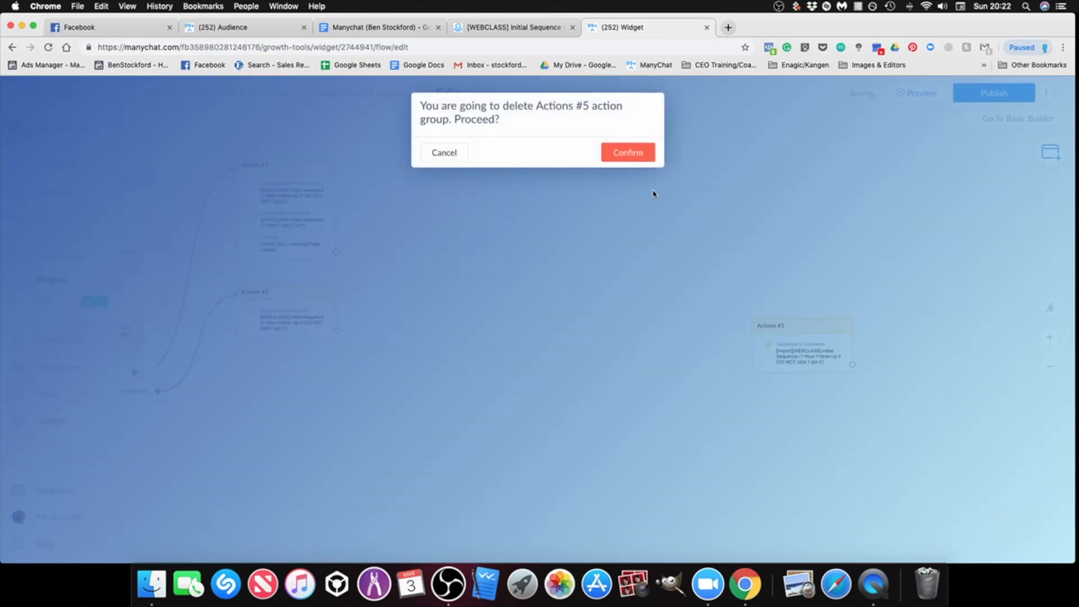
key(Return)
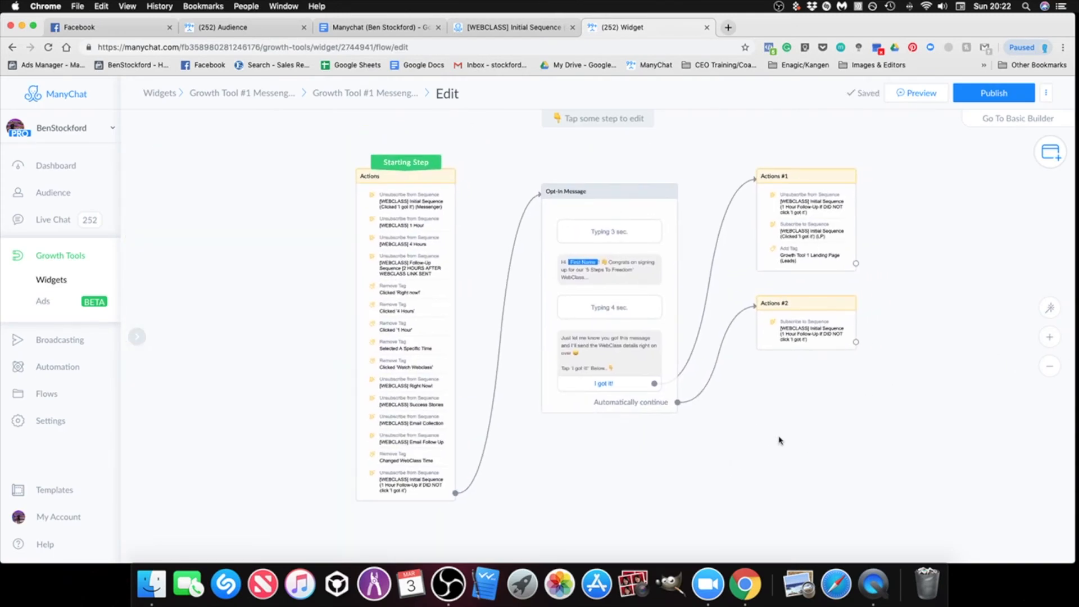
click(1000, 94)
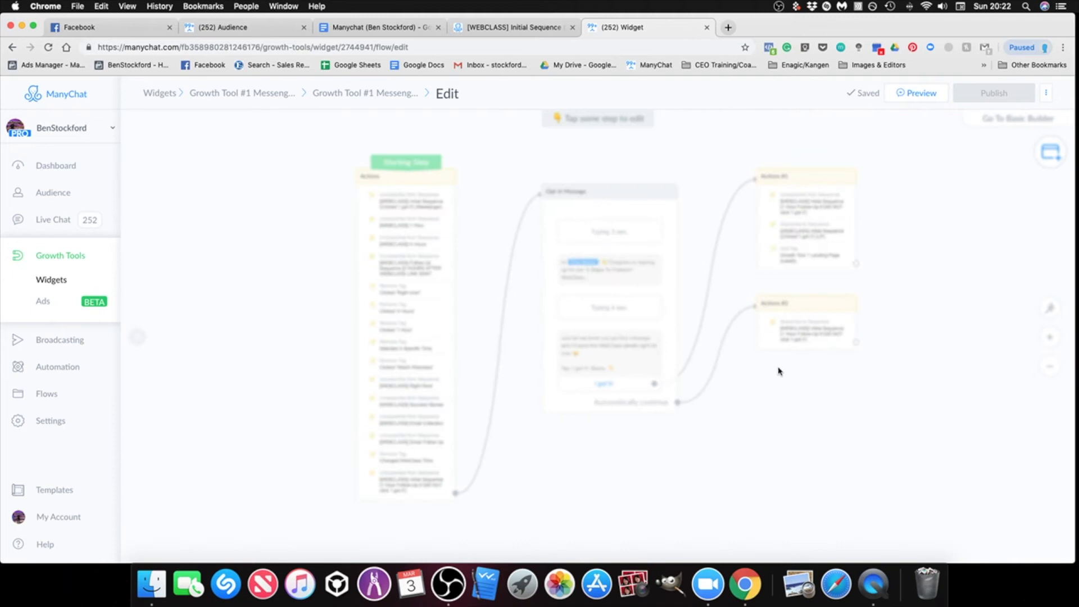
Open the Growth Tool #1 Messenger REF URL widget and review its sequence dropdown, leaving it unchanged.
click(65, 263)
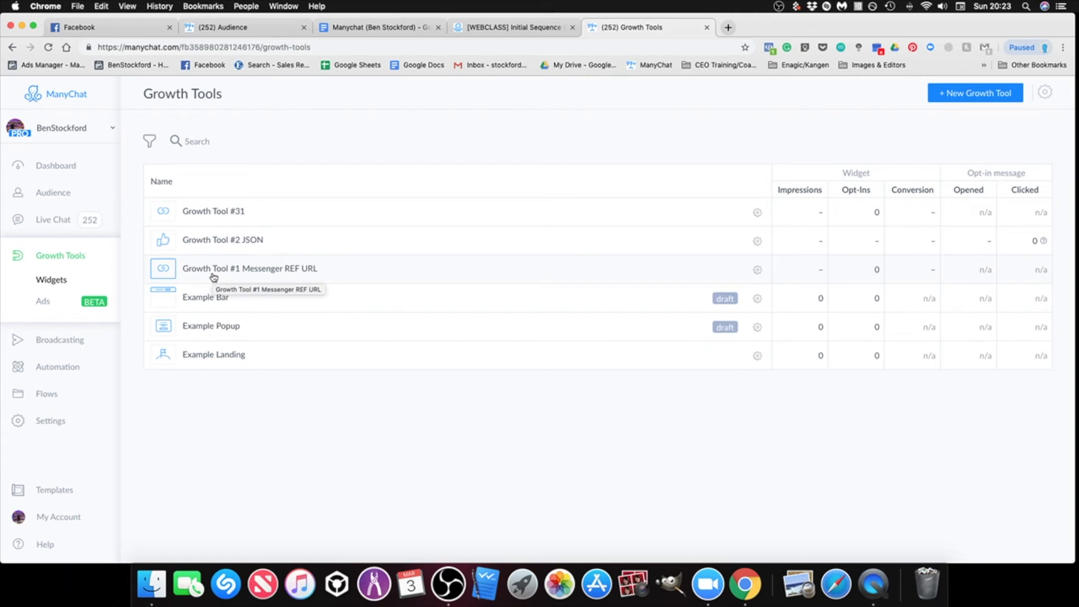
click(295, 270)
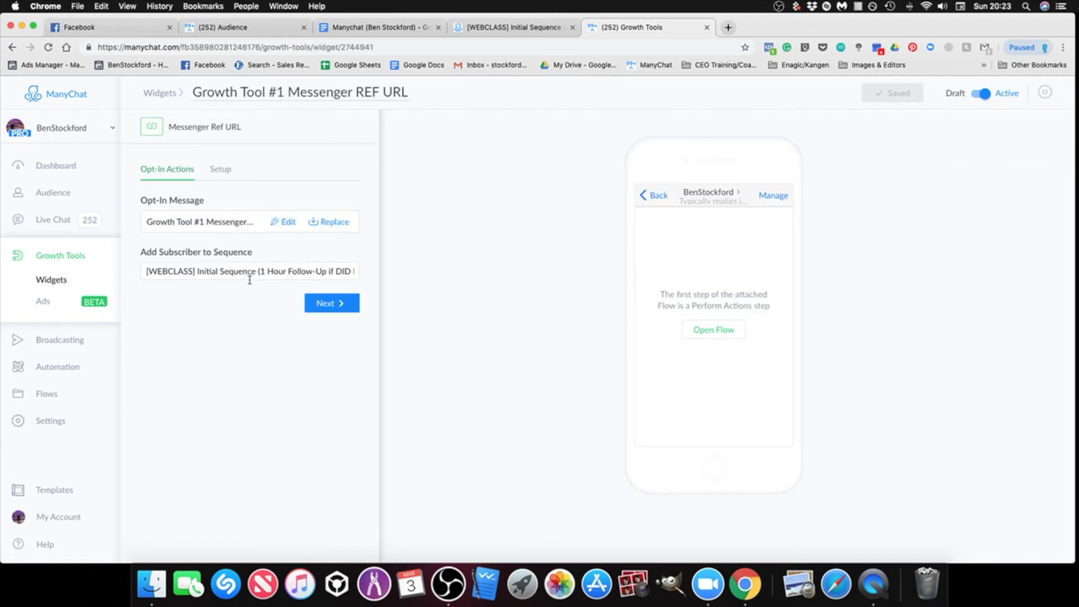
click(145, 273)
click(275, 368)
click(159, 269)
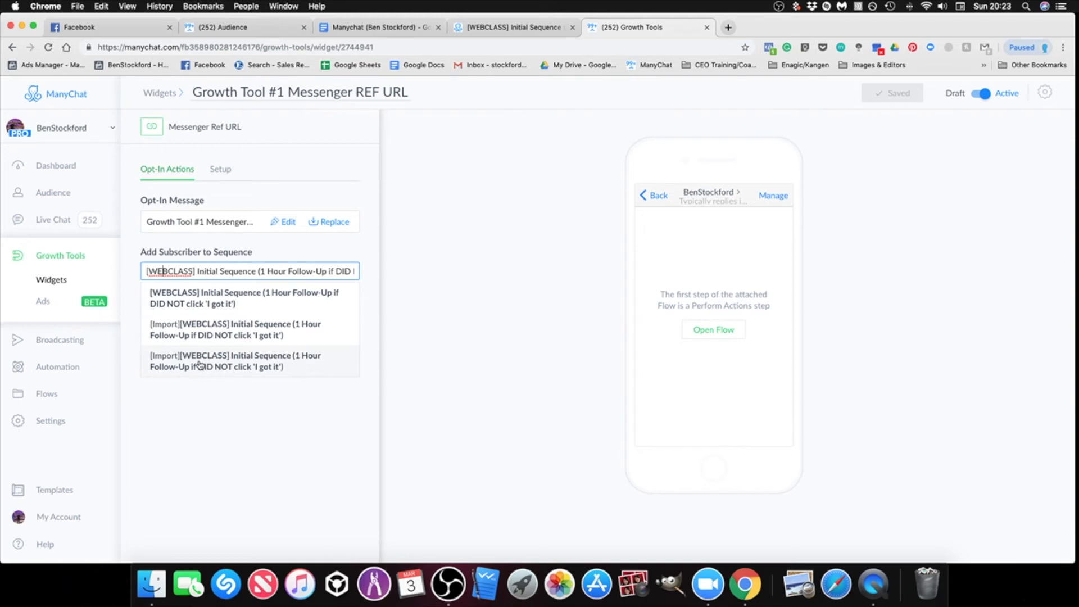
click(277, 435)
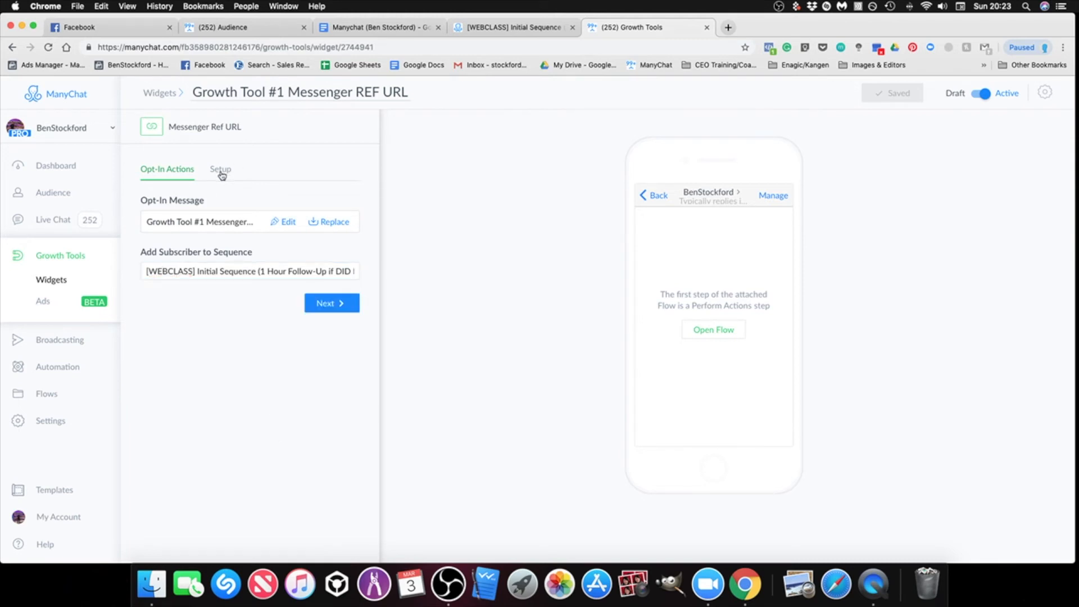
Show the widget's Setup tab with its ref URL, then go to Automation > Main Menu.
click(220, 174)
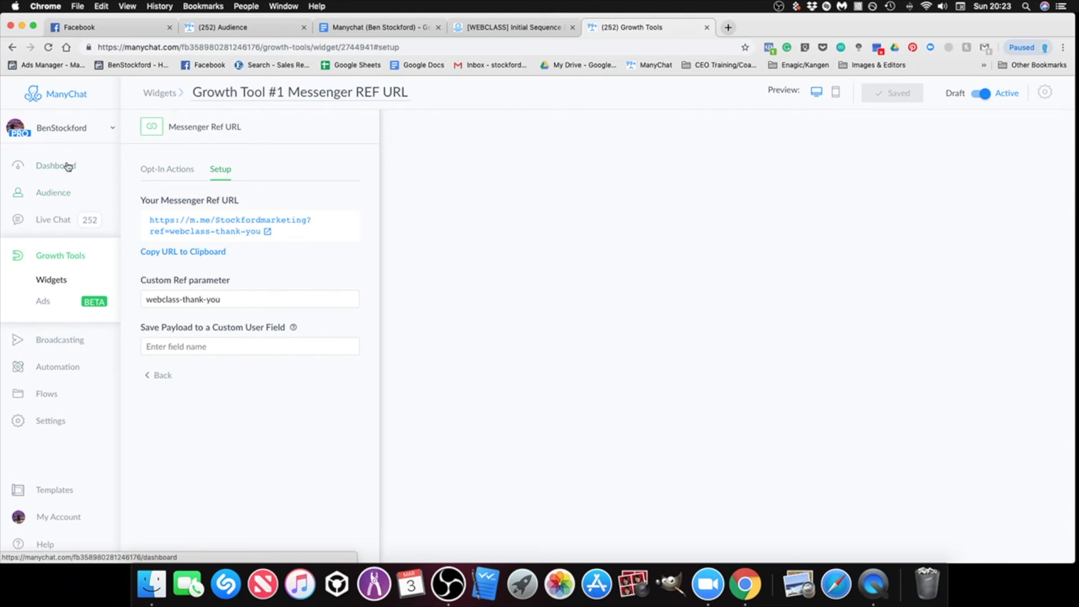
click(61, 368)
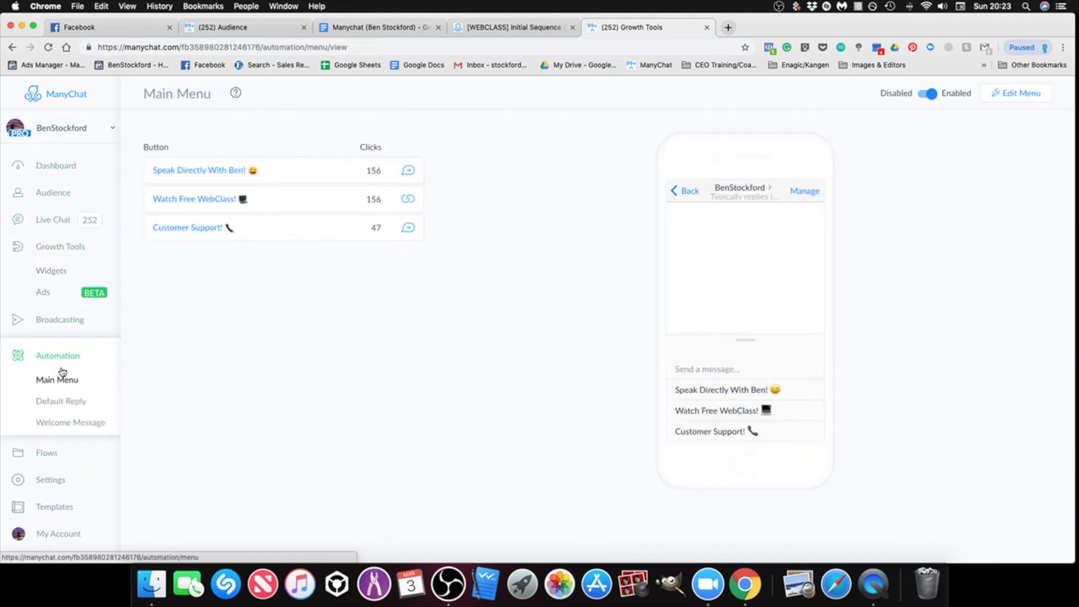
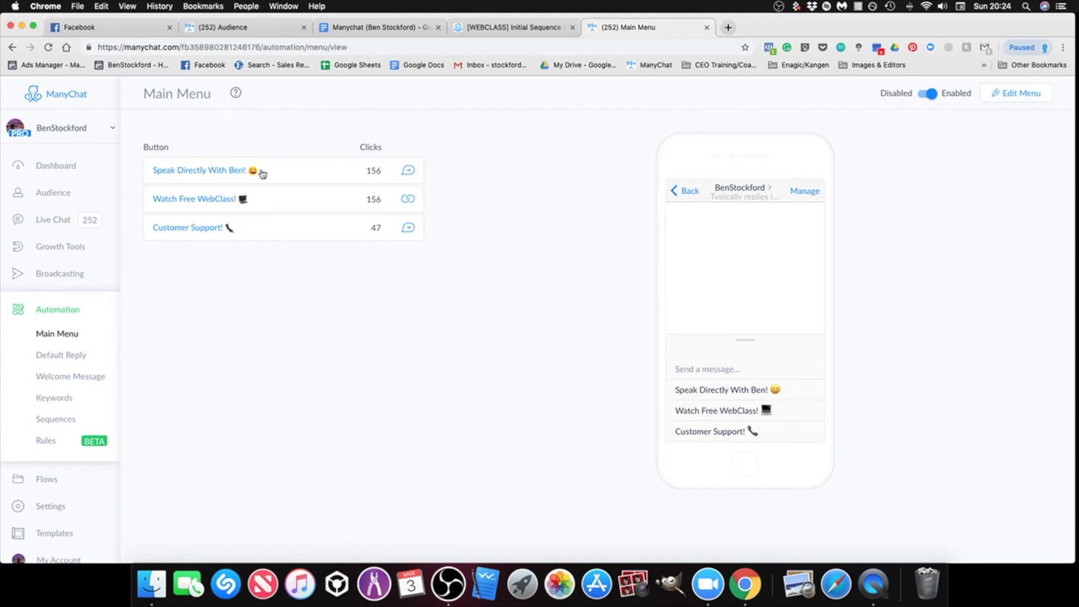
Open the Chat Directly With Ben reply flow behind the Speak Directly With Ben! menu button.
click(1004, 94)
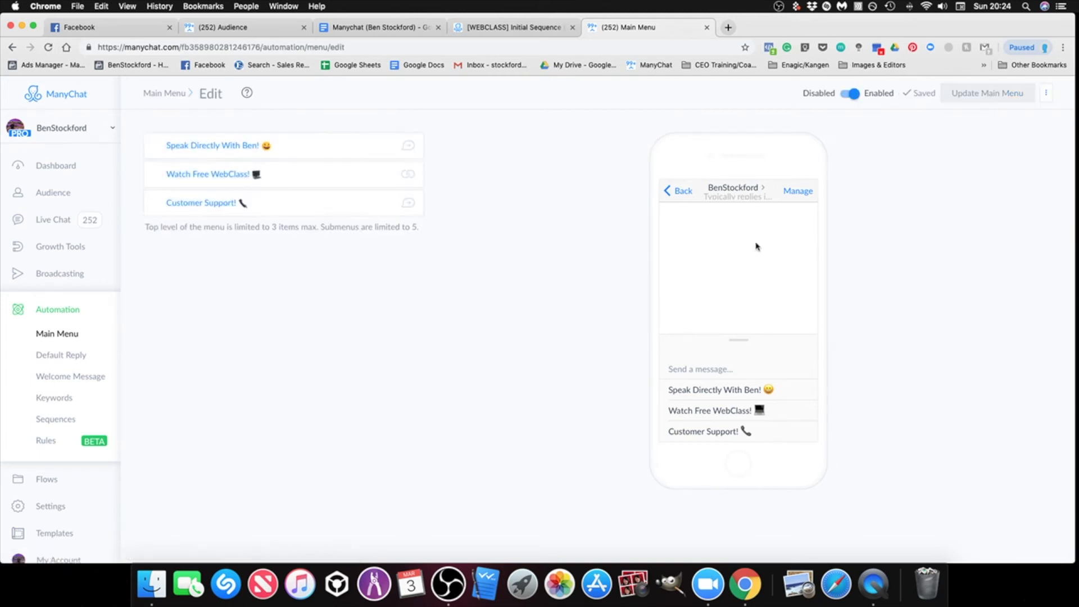
click(211, 148)
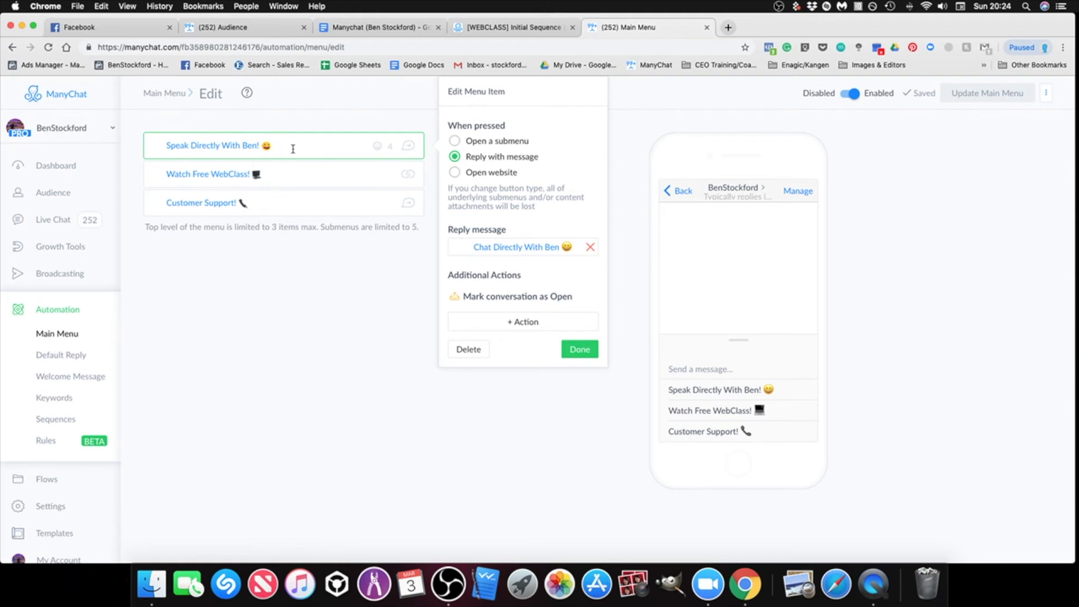
click(495, 247)
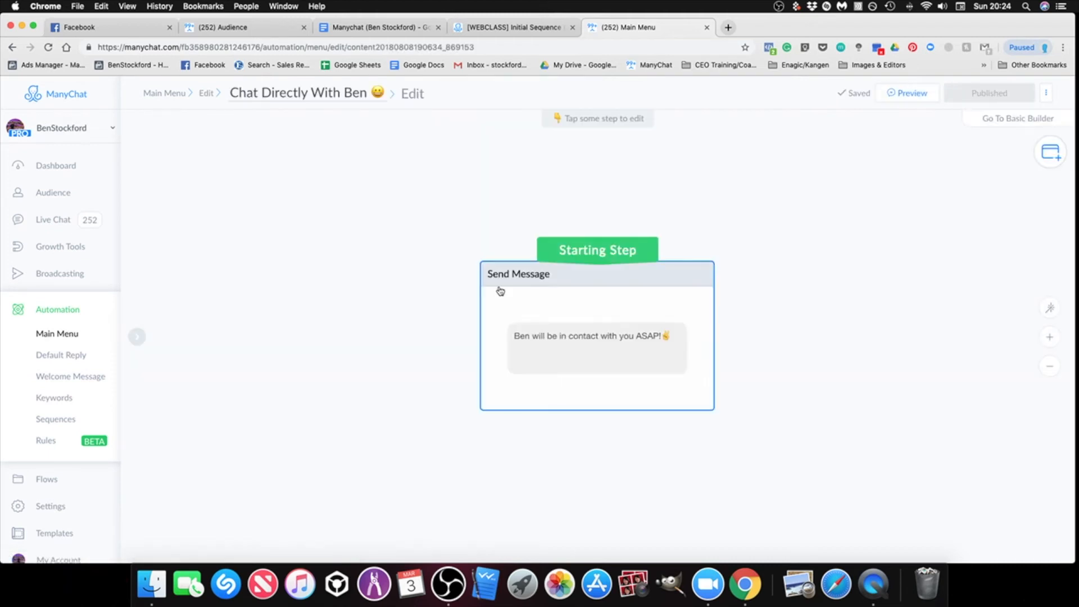
scroll(607, 439, up, 3)
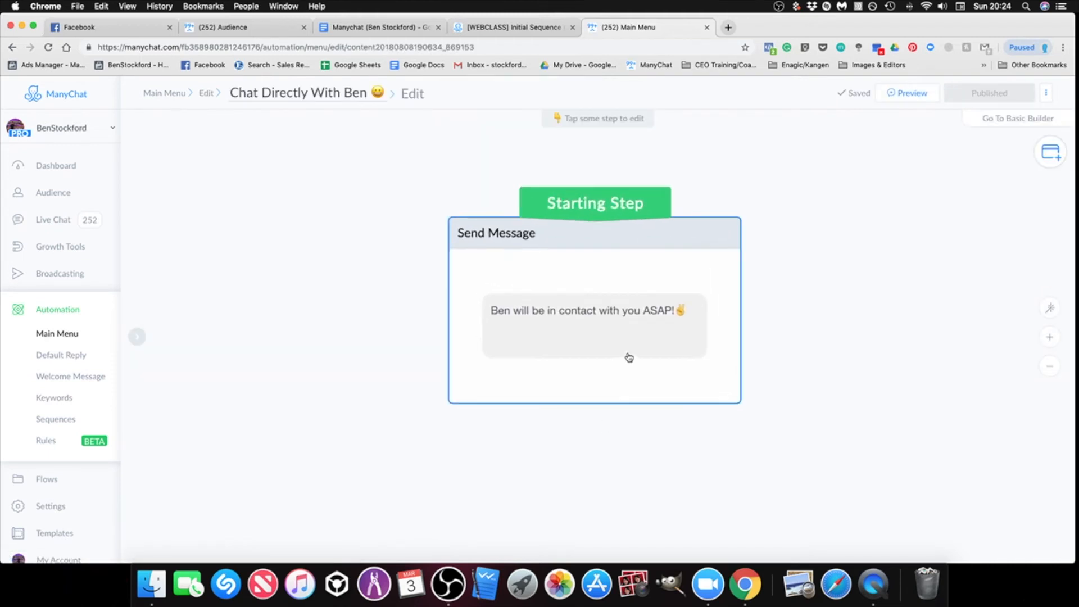
click(13, 48)
click(332, 322)
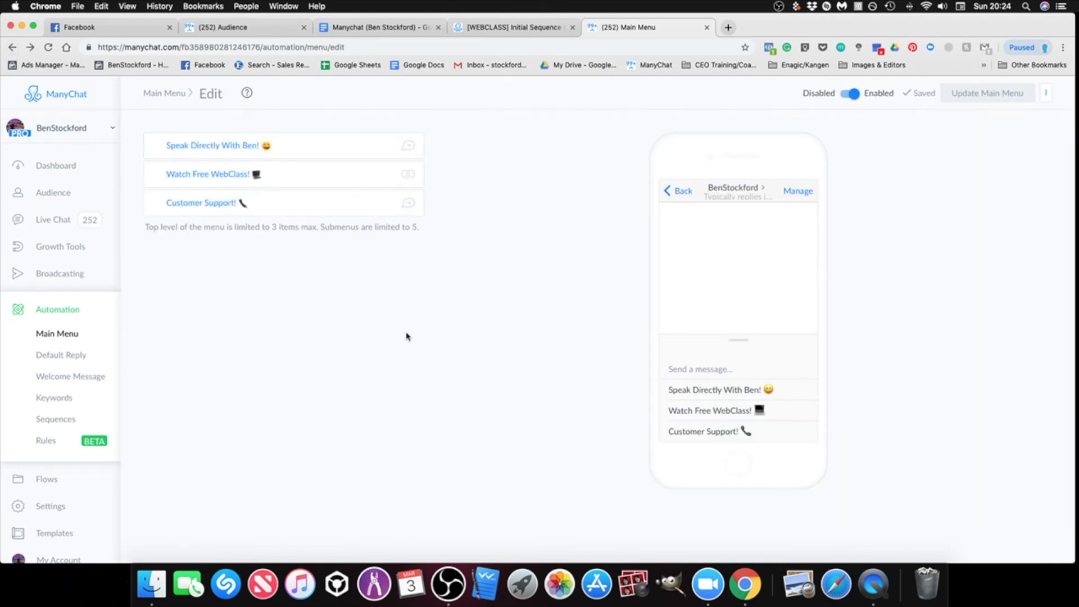
click(243, 151)
drag(261, 147, 164, 150)
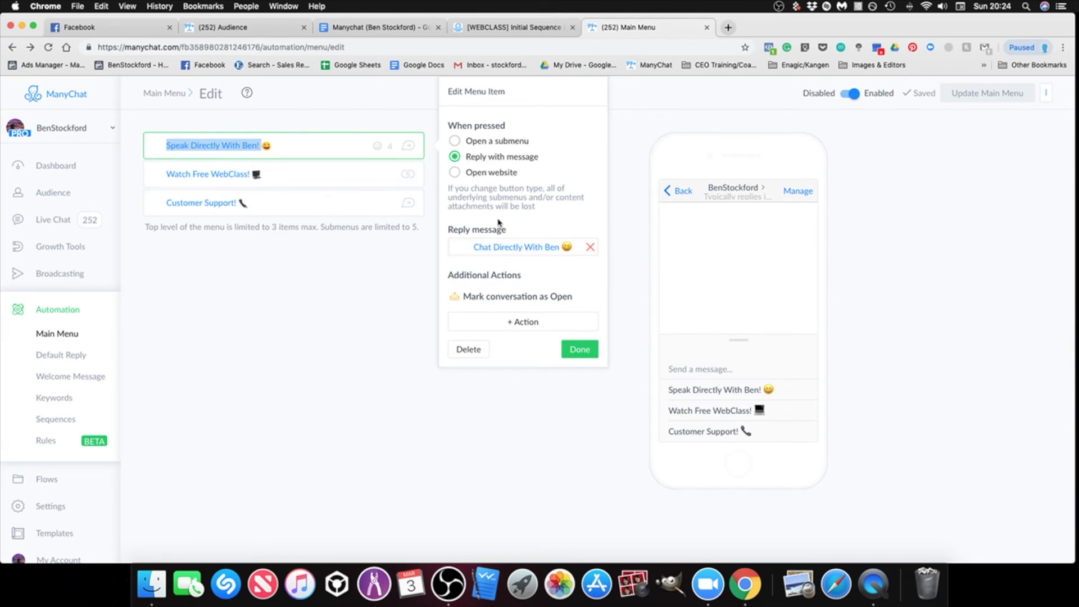
click(498, 250)
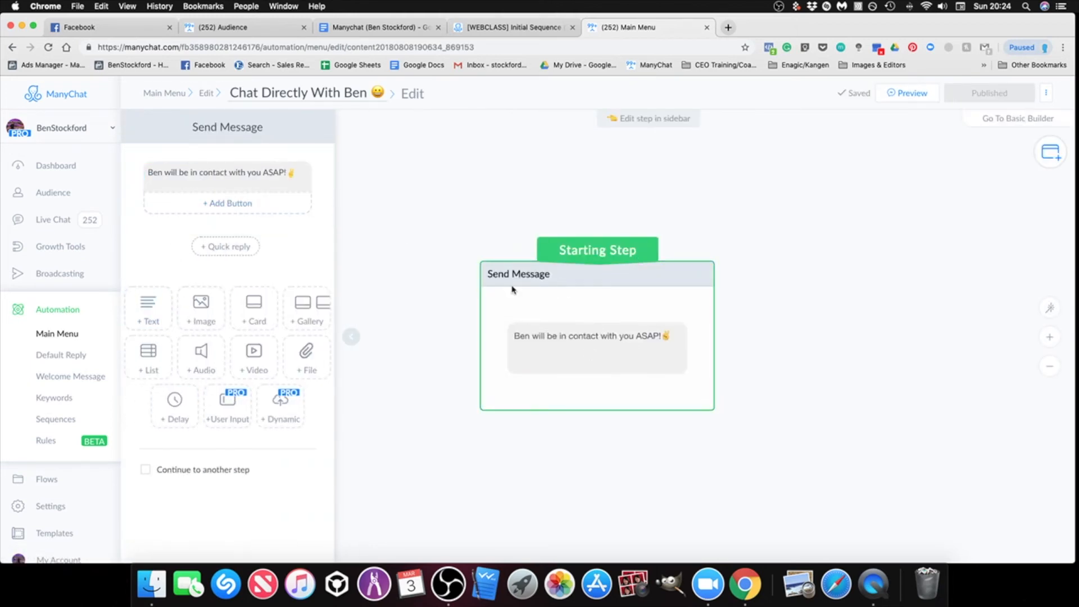
Add a 2-second typing delay and place it above the reply message.
click(175, 405)
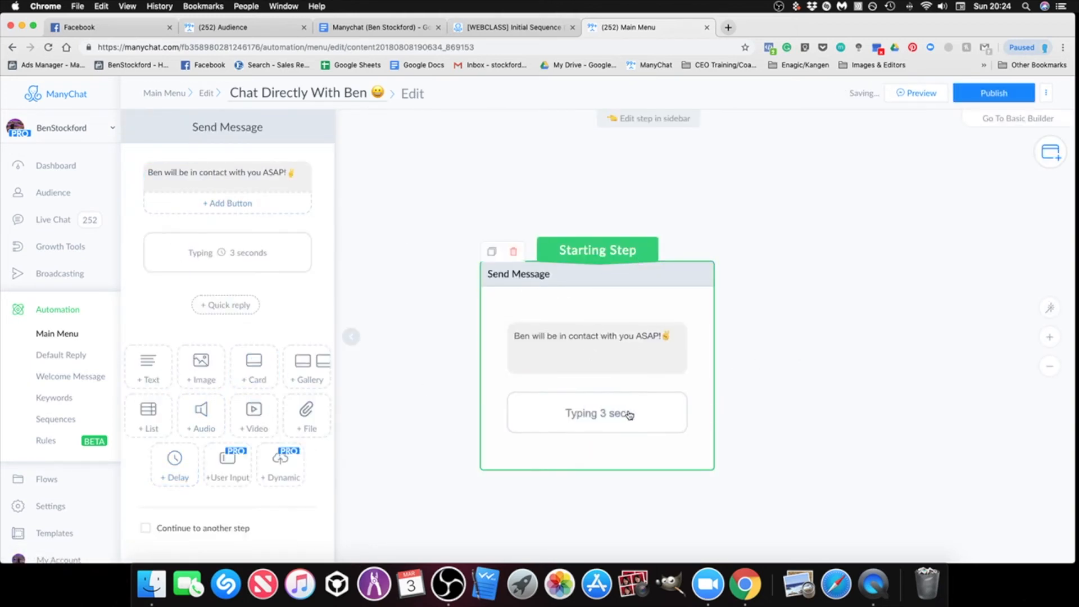
text(2)
click(299, 302)
drag(317, 250, 314, 183)
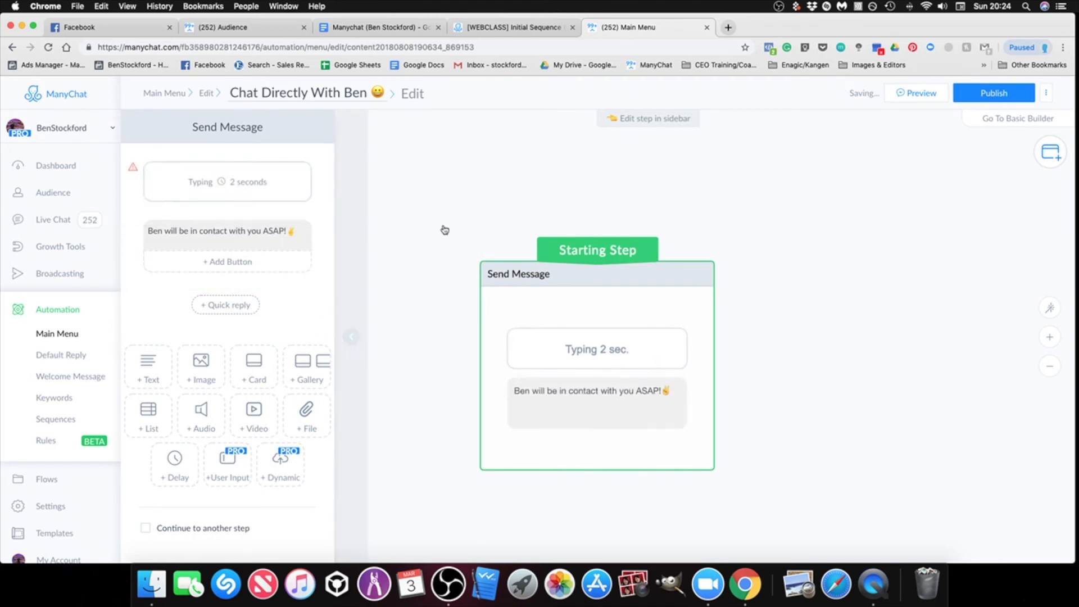
Publish the Chat Directly With Ben flow and return to the Main Menu overview.
click(826, 386)
click(984, 93)
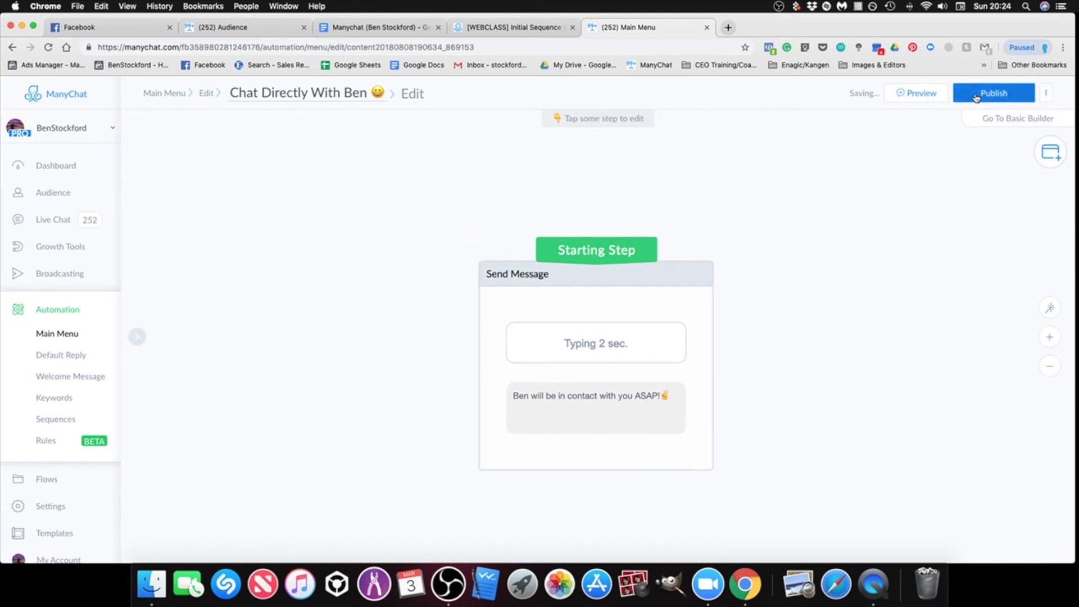
click(65, 336)
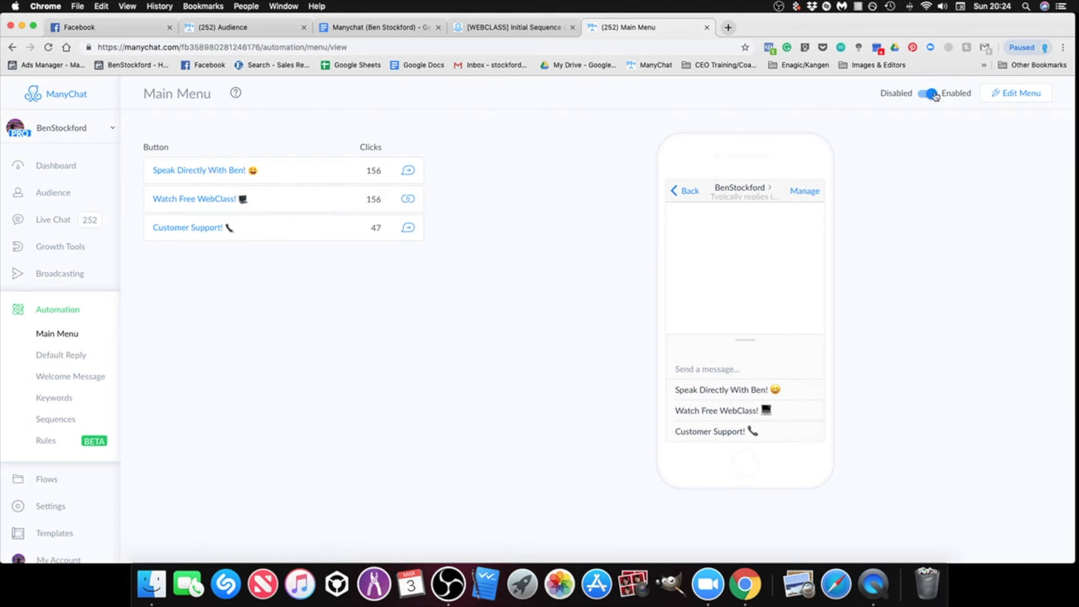
In Main Menu edit mode, review the Speak Directly With Ben! button's additional actions without adding one.
click(1007, 95)
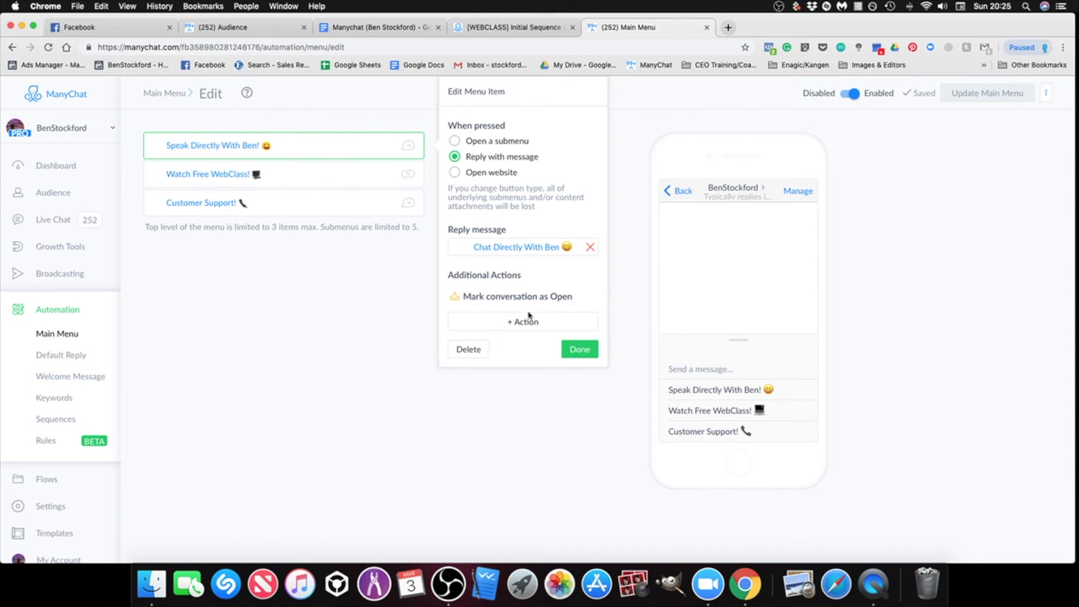
click(522, 325)
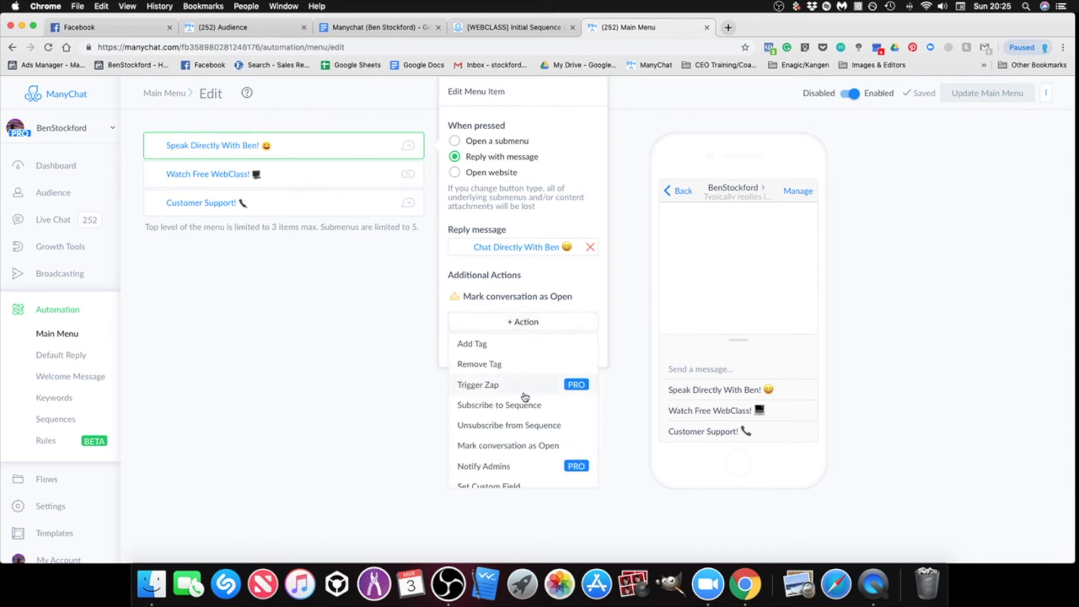
scroll(496, 427, down, 1)
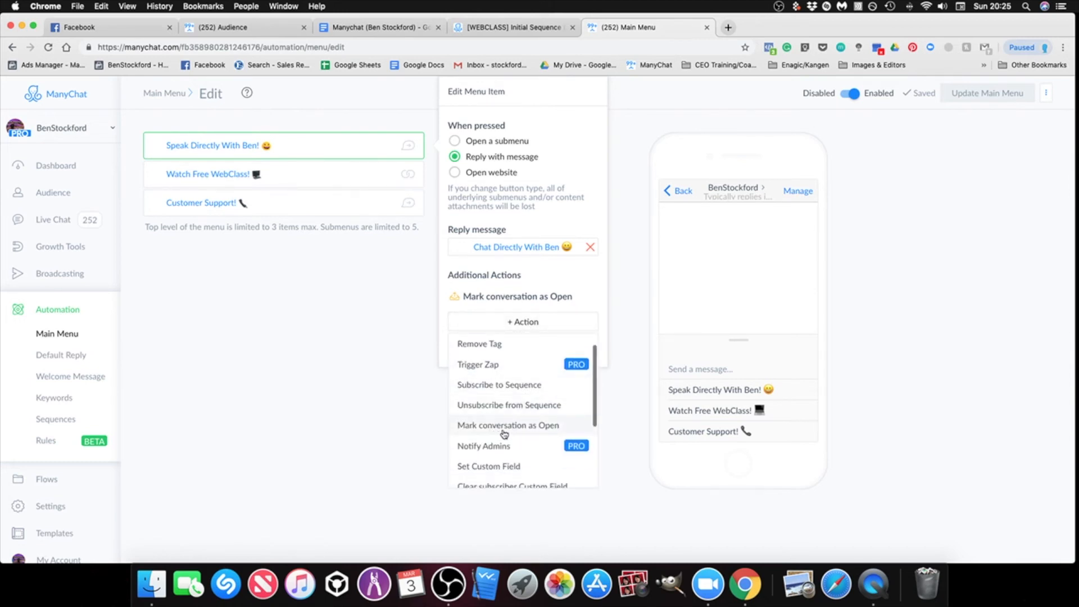
click(451, 302)
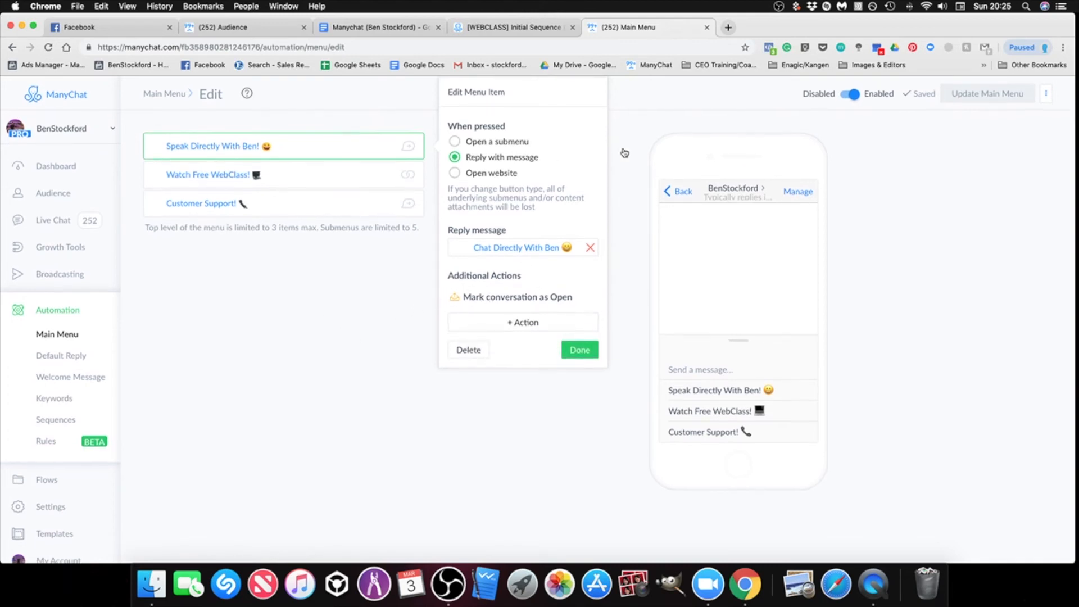
mouse_move(481, 295)
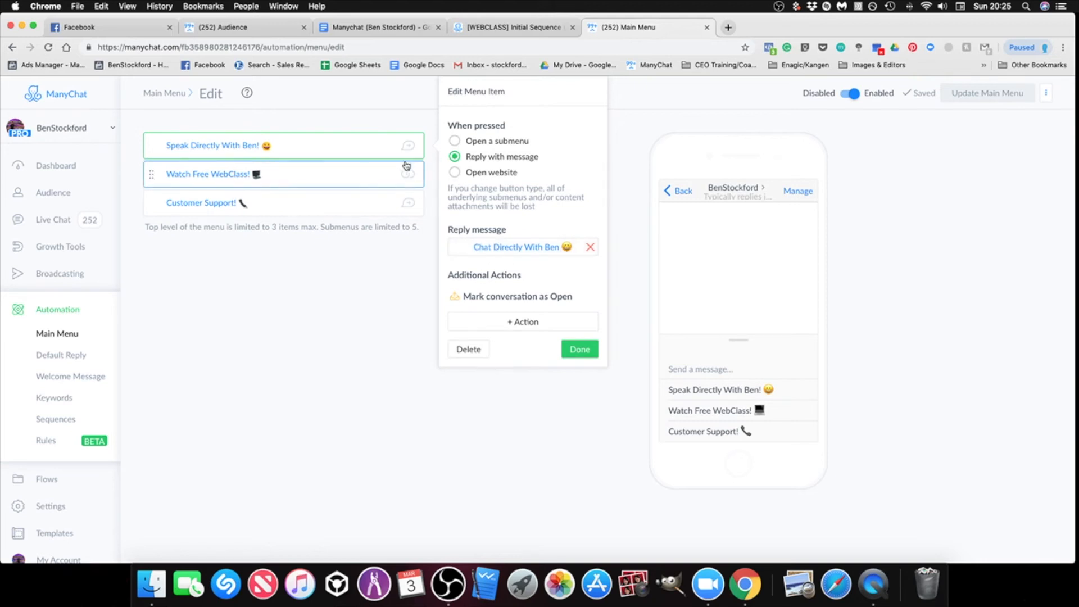
Inspect the Watch Free WebClass! button's website URL and close its settings.
click(347, 340)
click(239, 177)
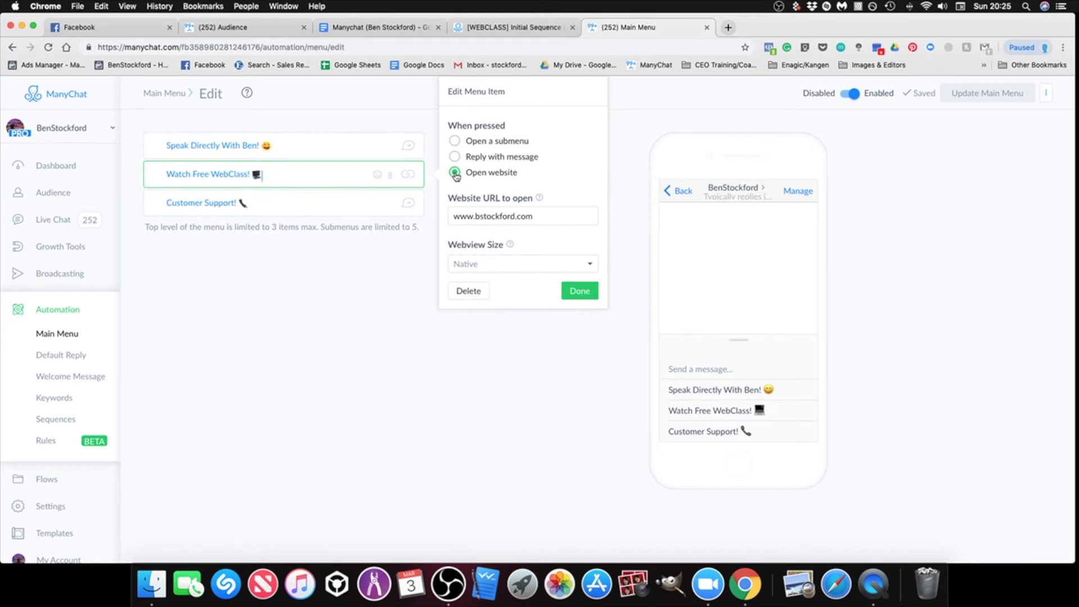
click(546, 219)
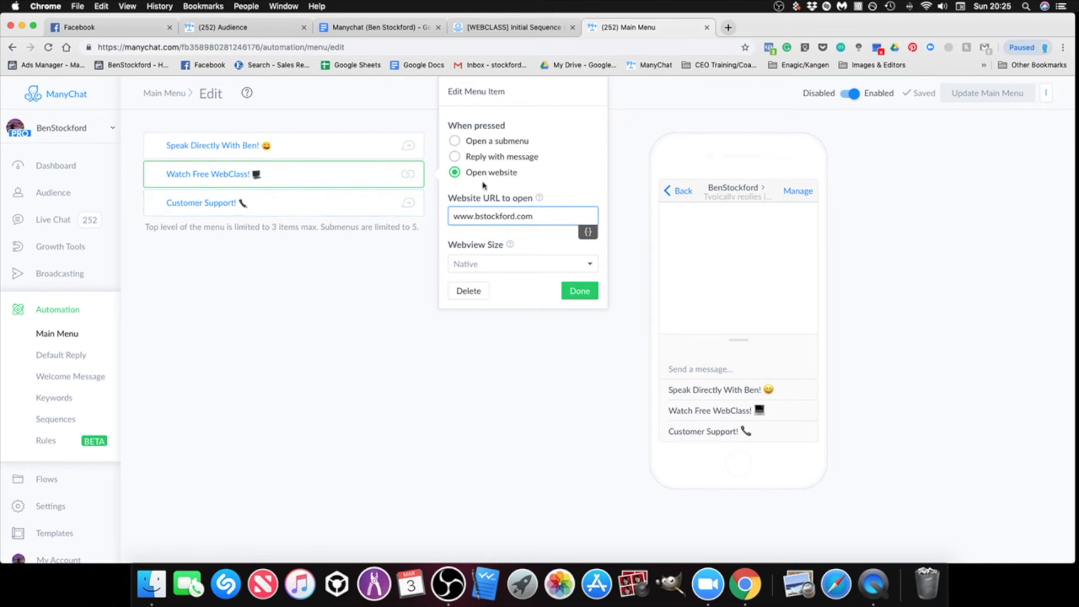
click(460, 424)
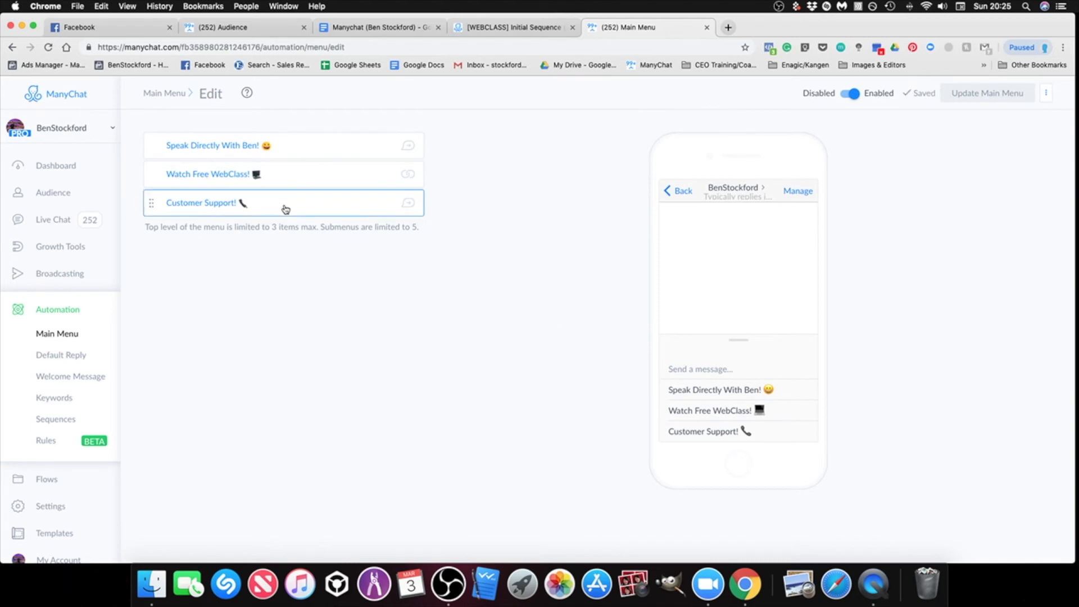
Reopen Main Menu edit mode and select the Customer Support! button.
click(59, 338)
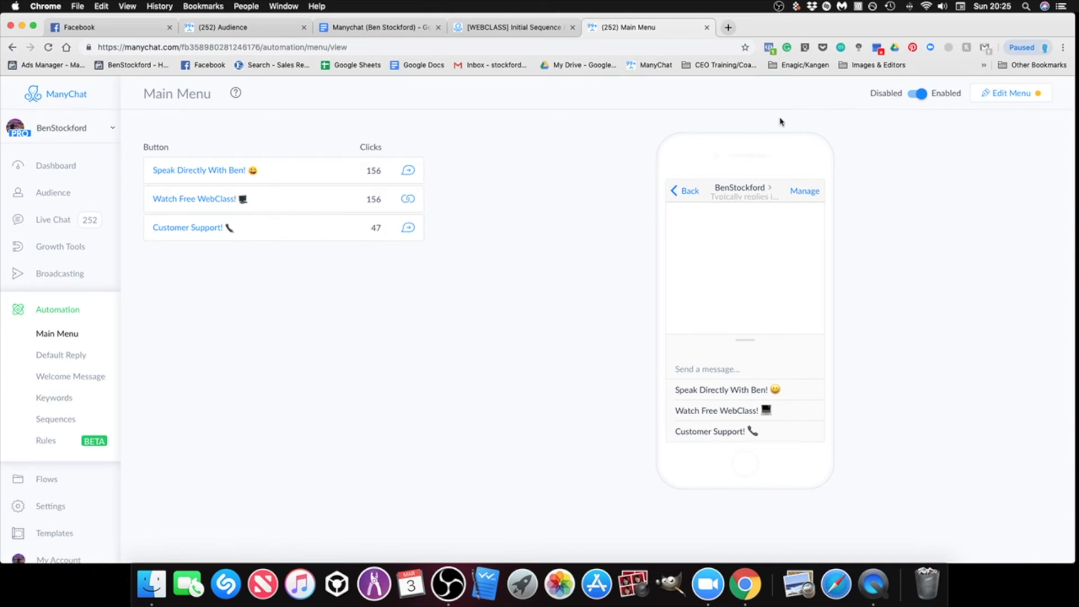
click(1001, 94)
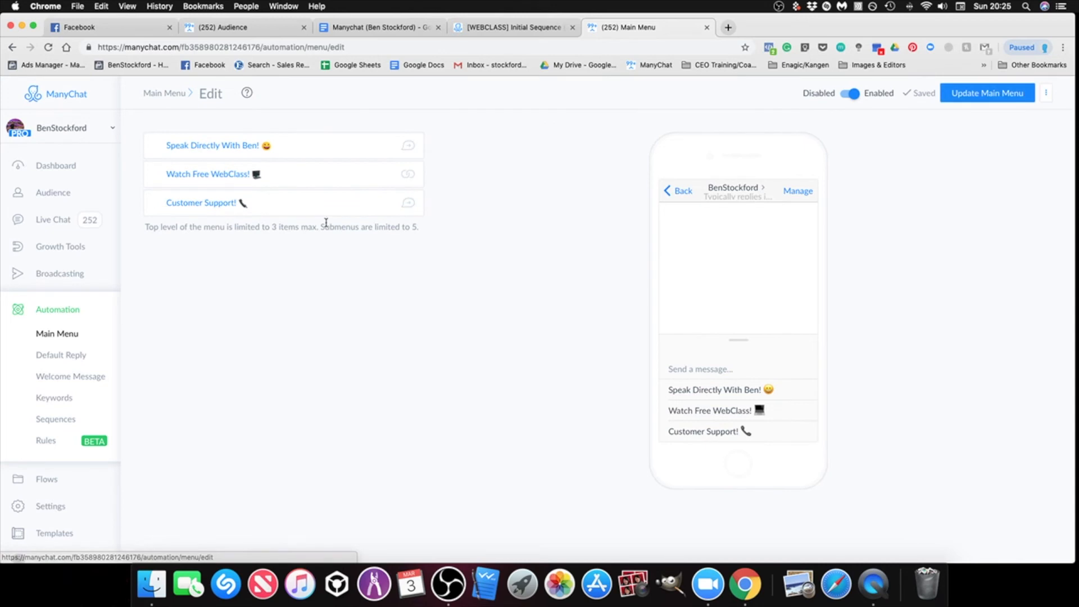
click(261, 210)
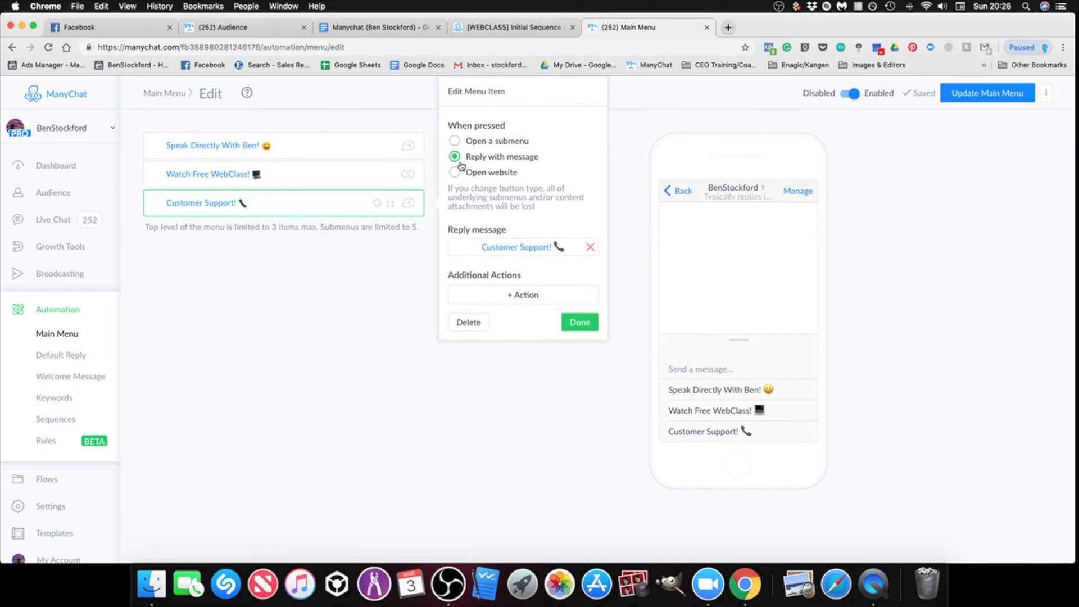
Open the Customer Support! reply flow and select its Send Message #1 step.
click(475, 250)
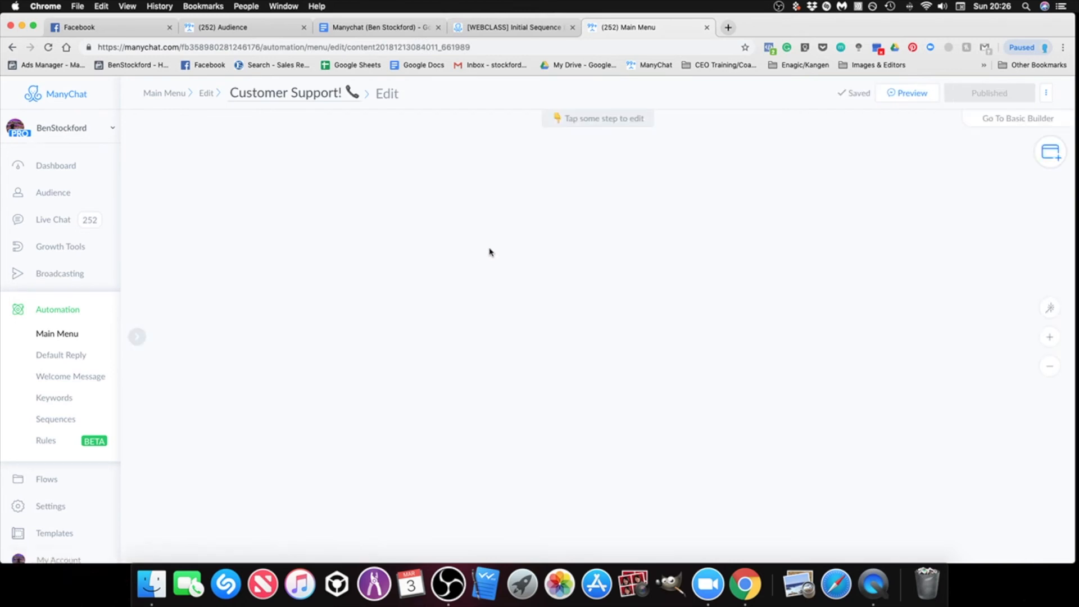
scroll(419, 376, up, 5)
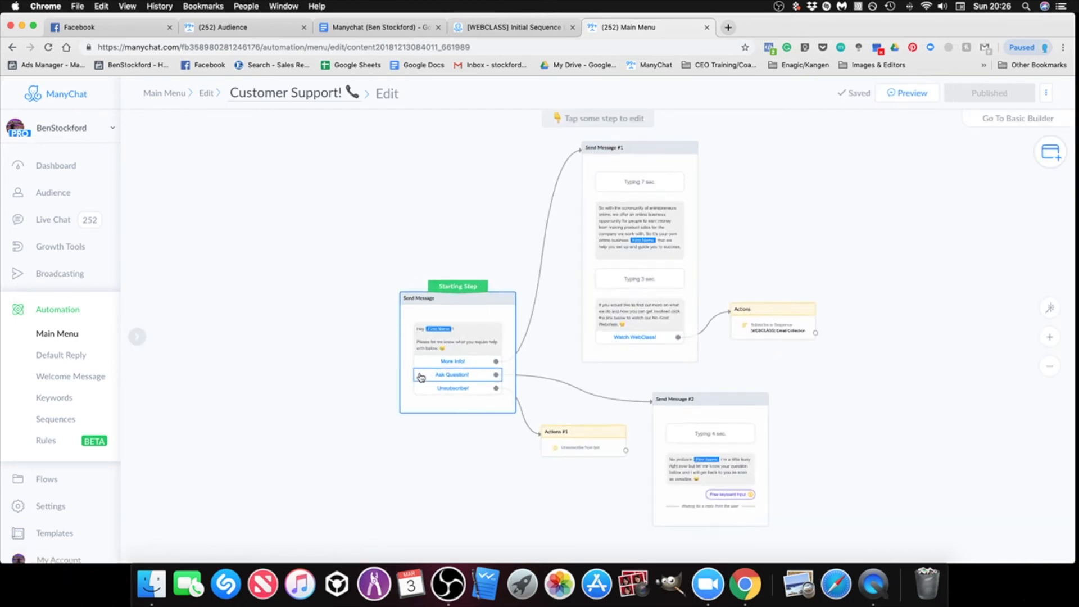
drag(605, 344, 571, 325)
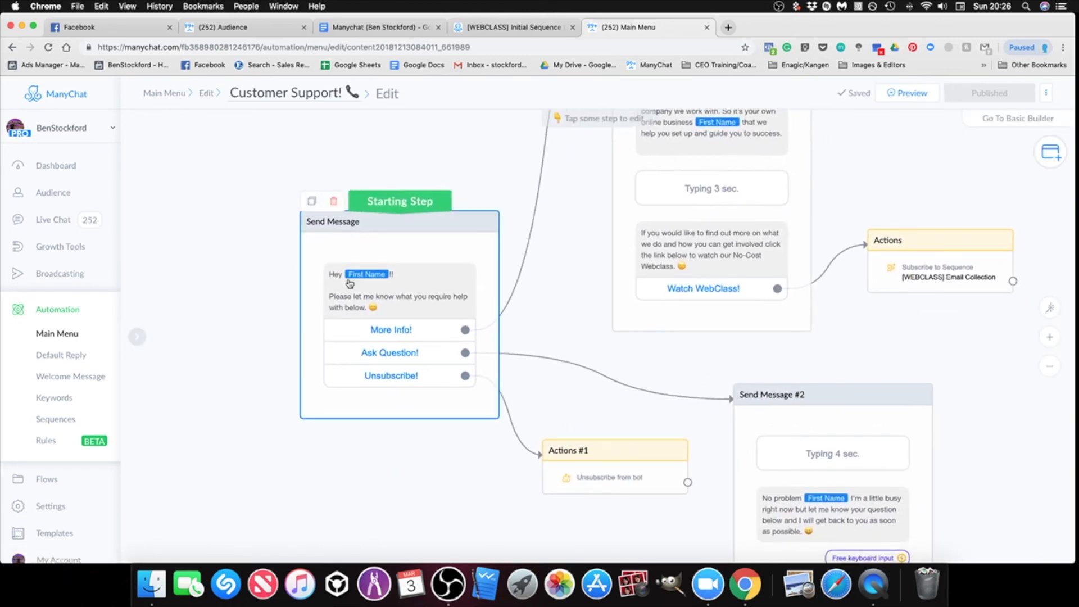
scroll(438, 461, down, 2)
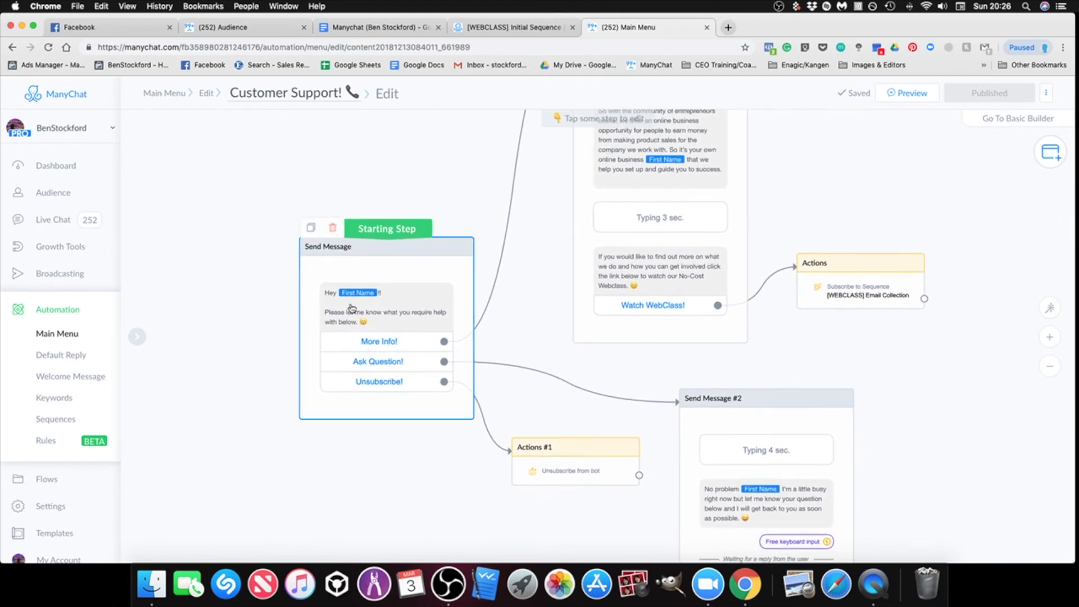
drag(408, 432, 399, 432)
scroll(400, 432, up, 1)
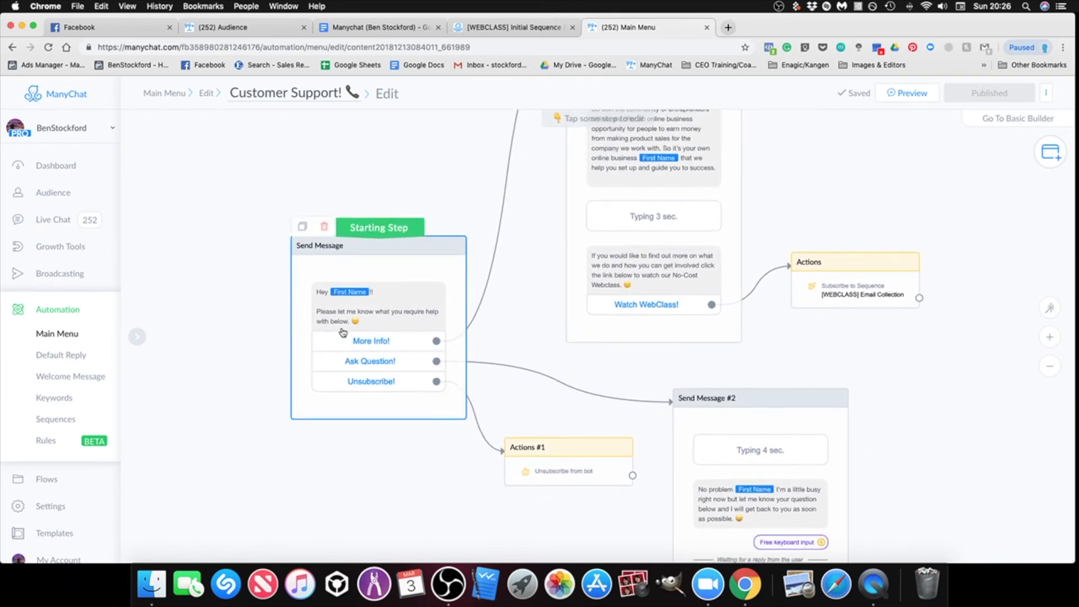
drag(553, 331, 472, 416)
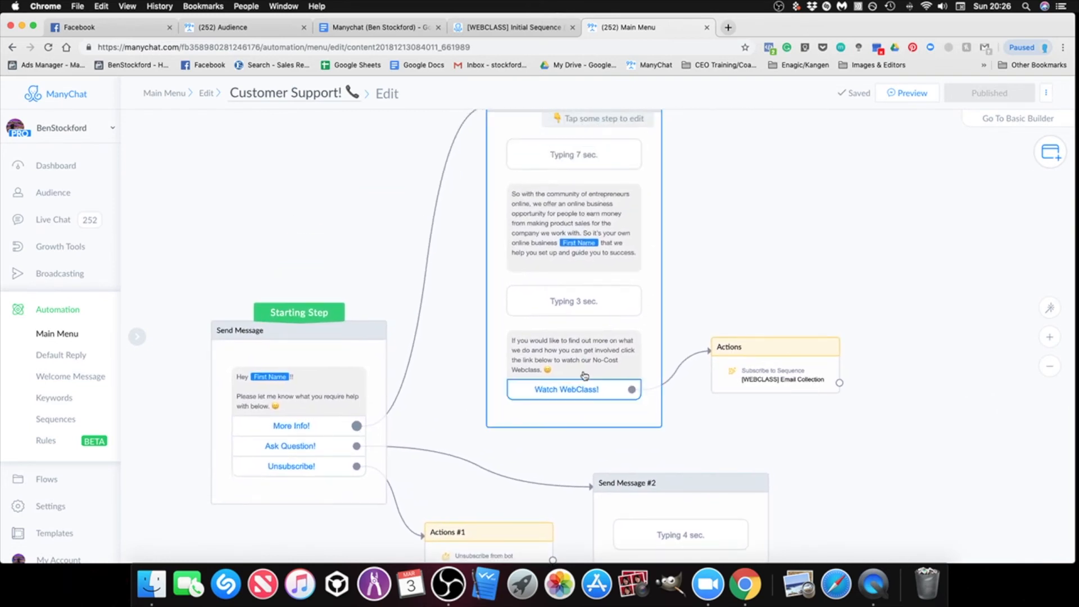
scroll(607, 335, up, 2)
scroll(706, 331, down, 2)
drag(707, 325, 697, 348)
scroll(697, 348, down, 1)
click(574, 247)
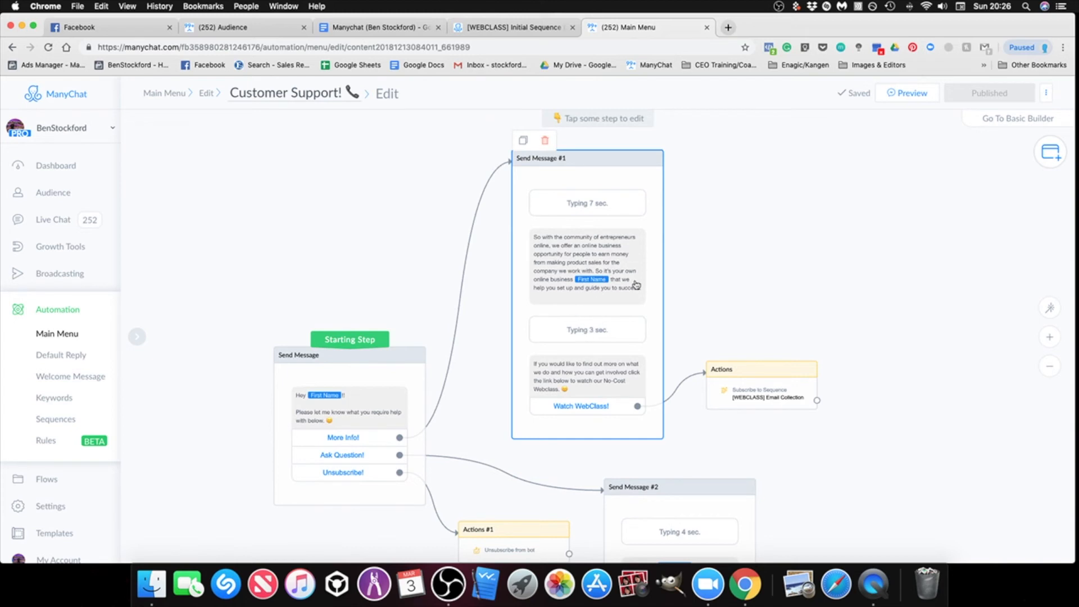
Reposition the canvas and bring up the list of step types to add.
drag(729, 324, 708, 279)
scroll(707, 279, down, 3)
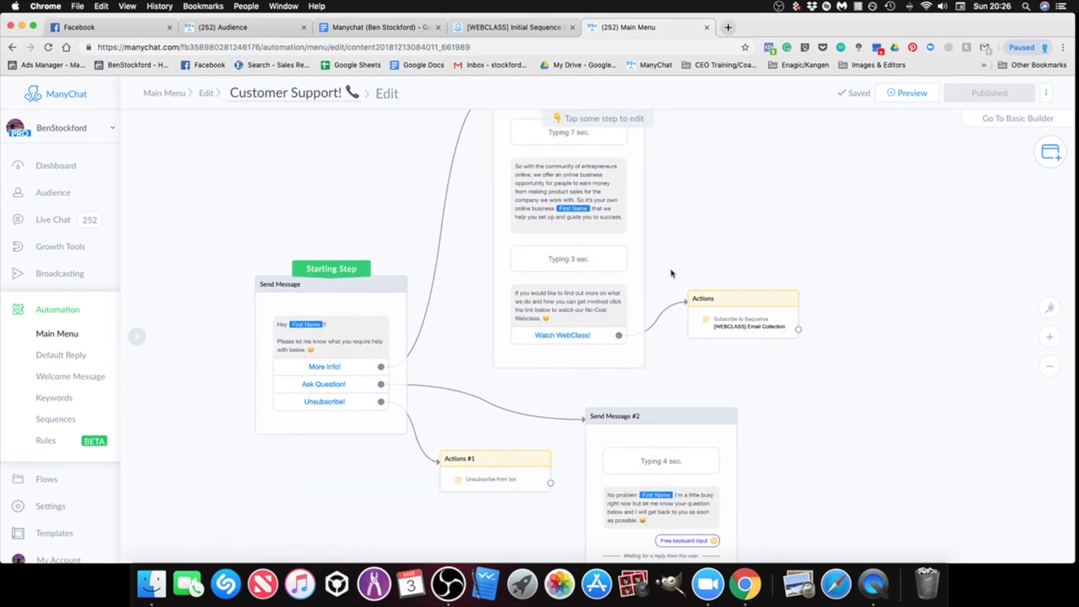
scroll(679, 258, up, 4)
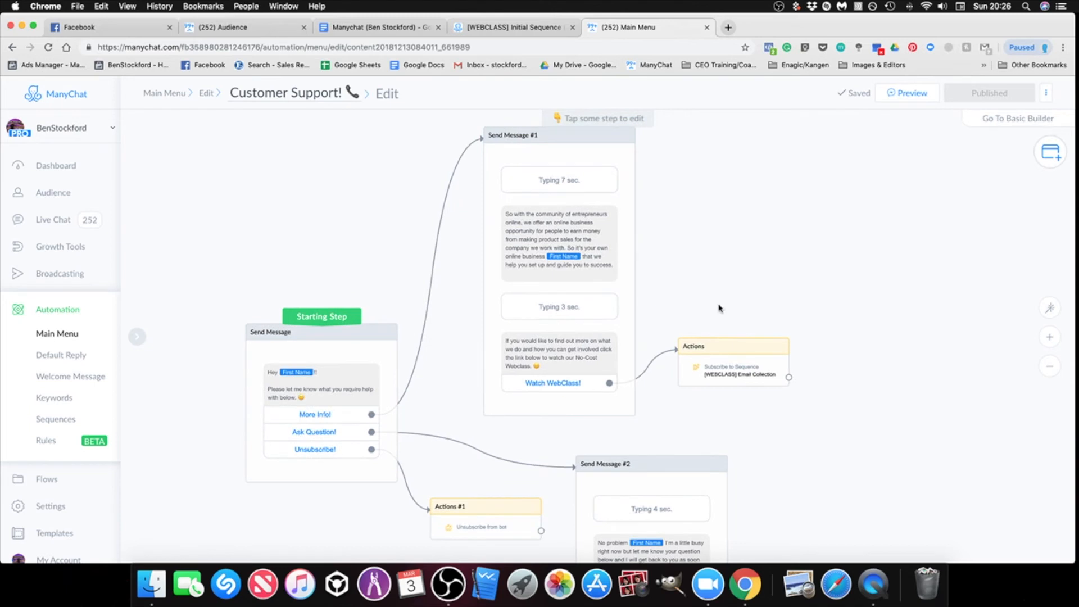
scroll(769, 231, down, 3)
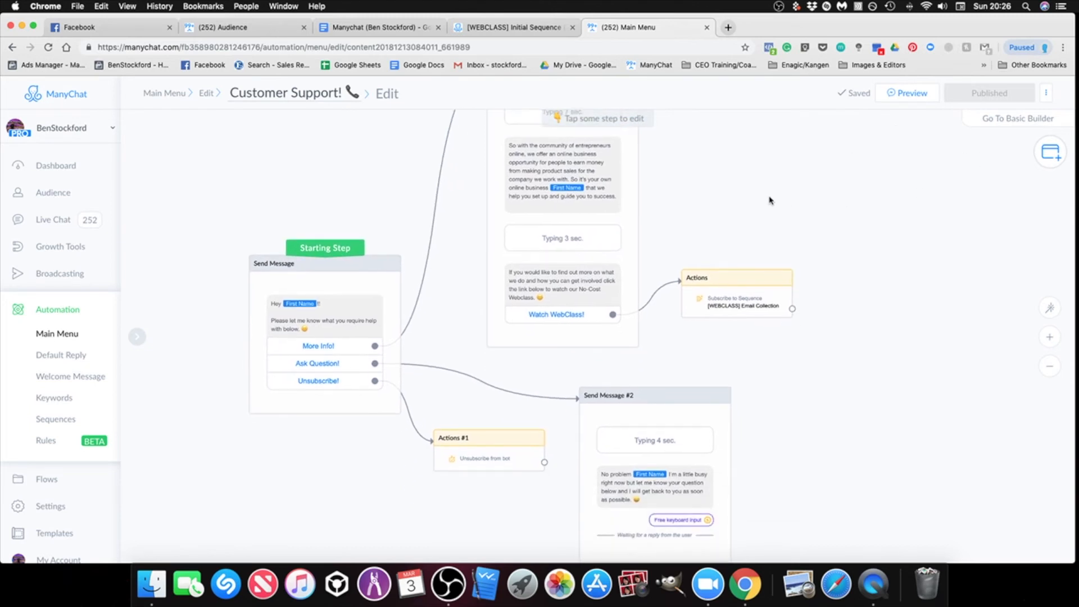
click(1045, 160)
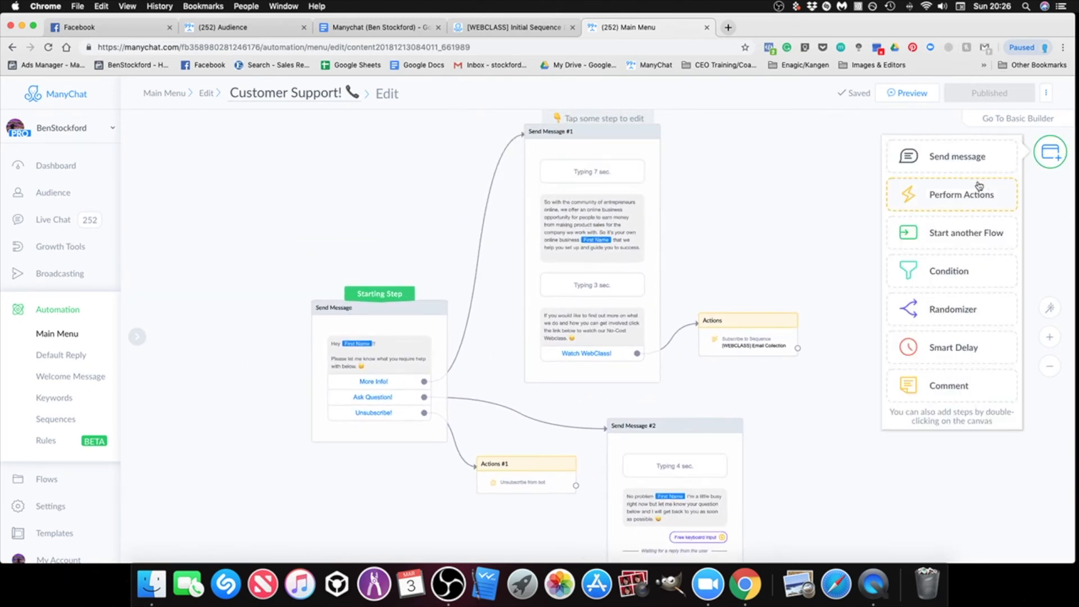
Place a new Send Message #3 step on the Customer Support! canvas.
scroll(640, 236, down, 5)
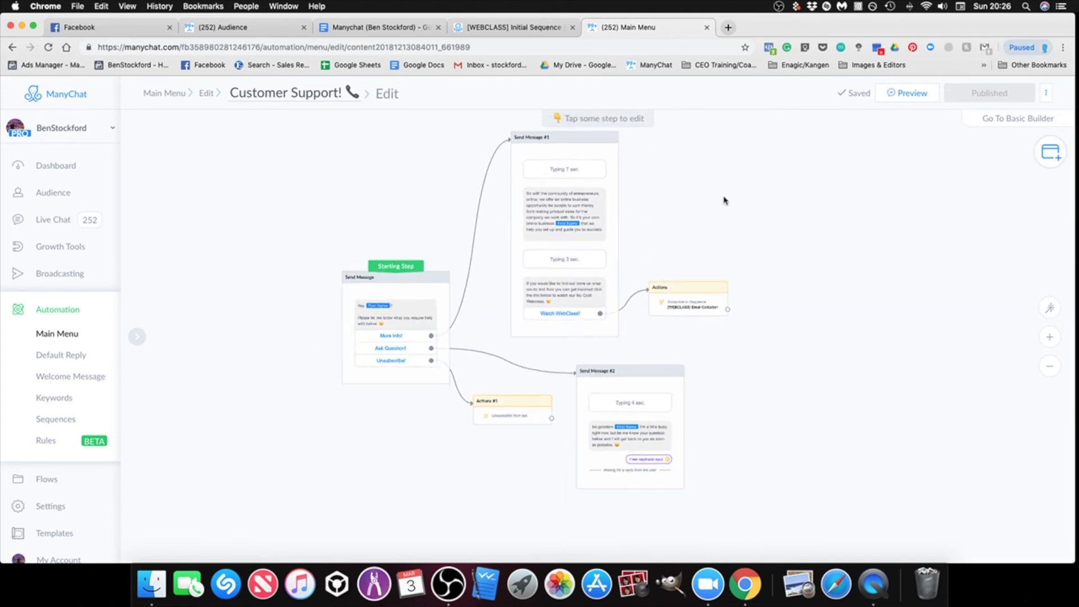
click(1050, 154)
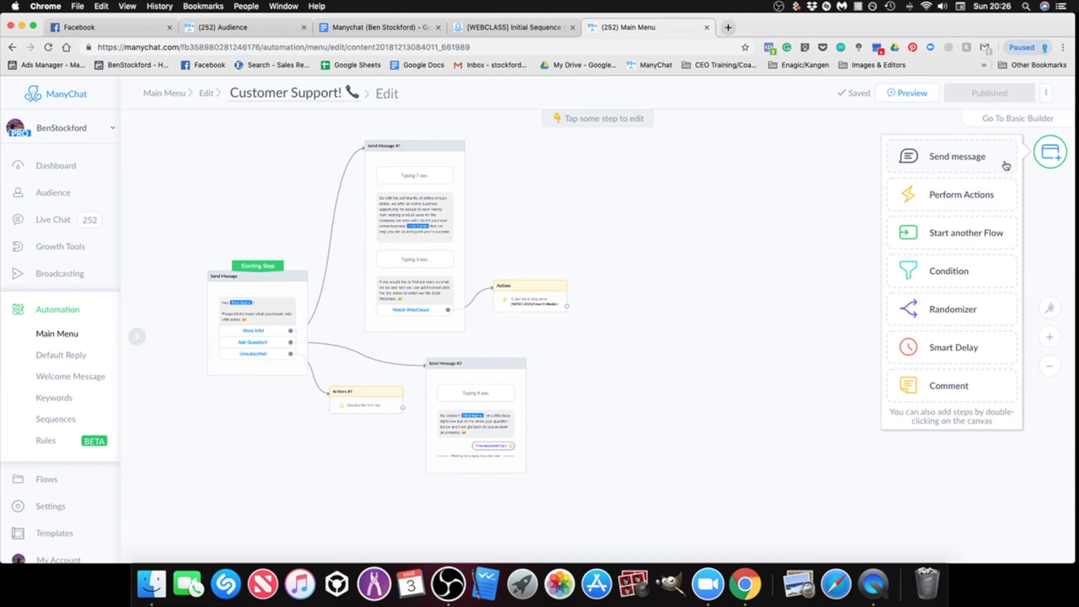
drag(961, 157, 735, 293)
click(741, 337)
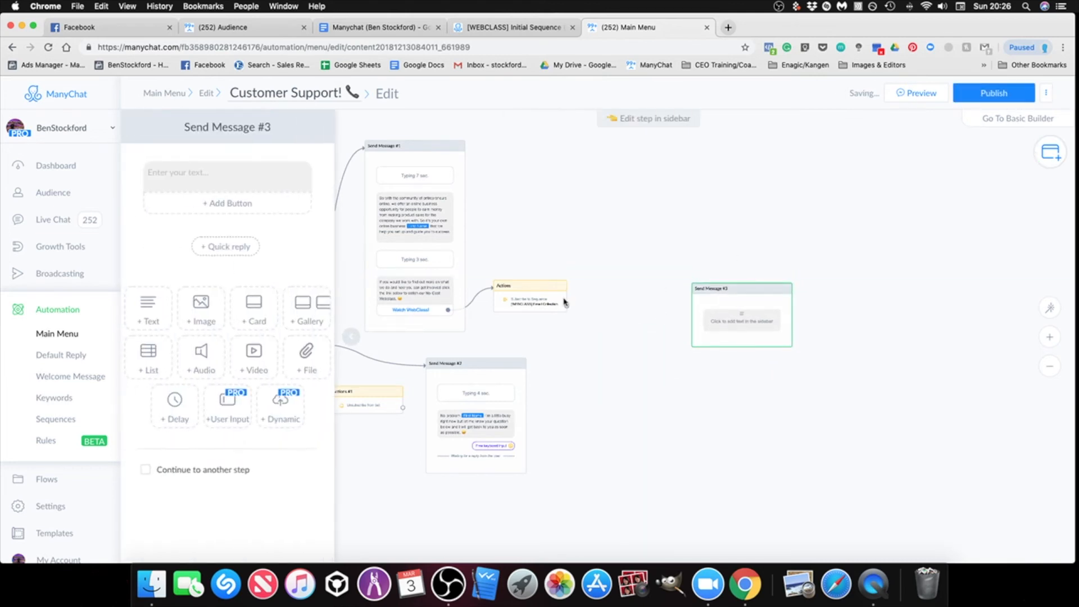
click(196, 179)
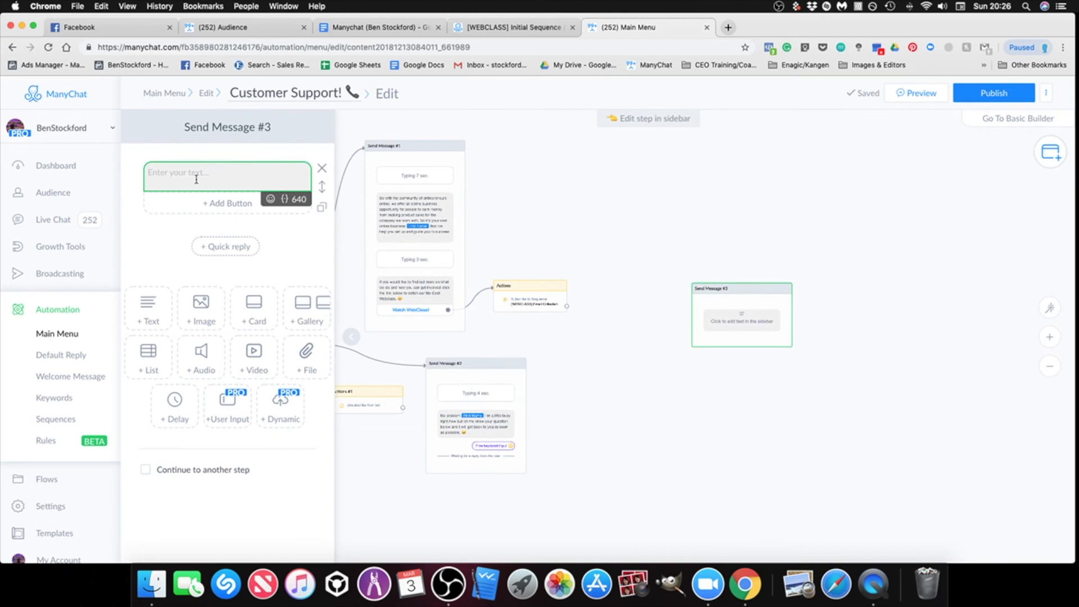
click(500, 234)
Copy the starting step's greeting text and paste it into Send Message #3.
click(236, 304)
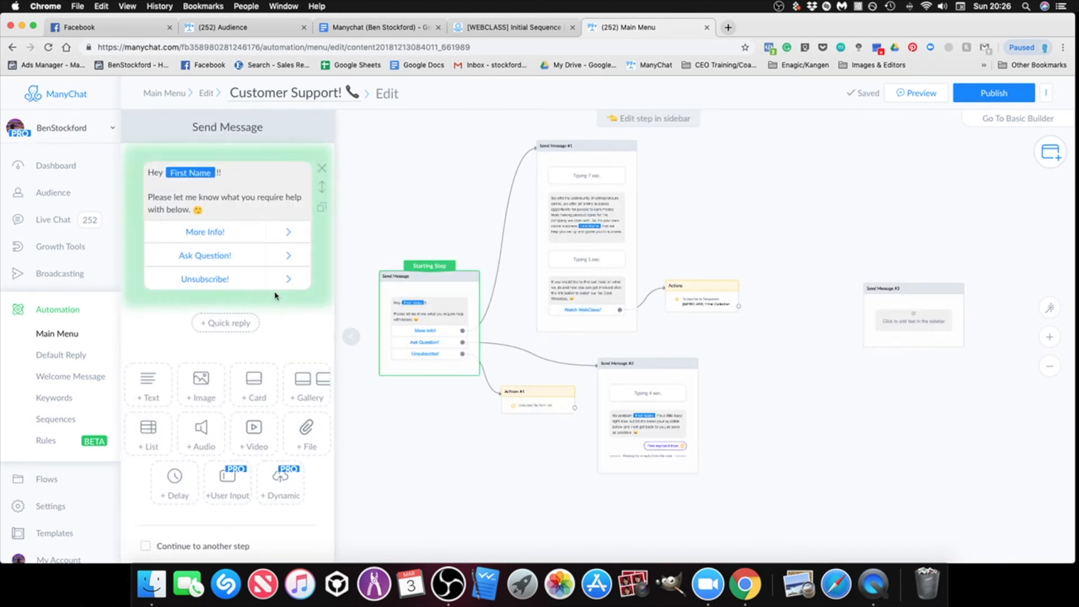
drag(269, 211, 153, 170)
right_click(155, 168)
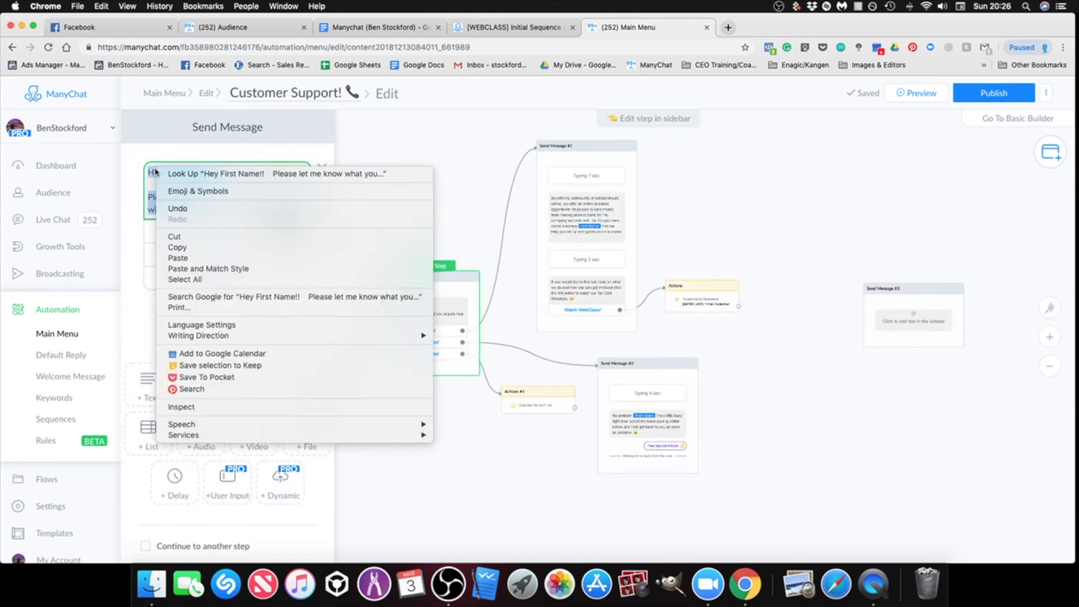
click(177, 247)
click(917, 335)
click(189, 179)
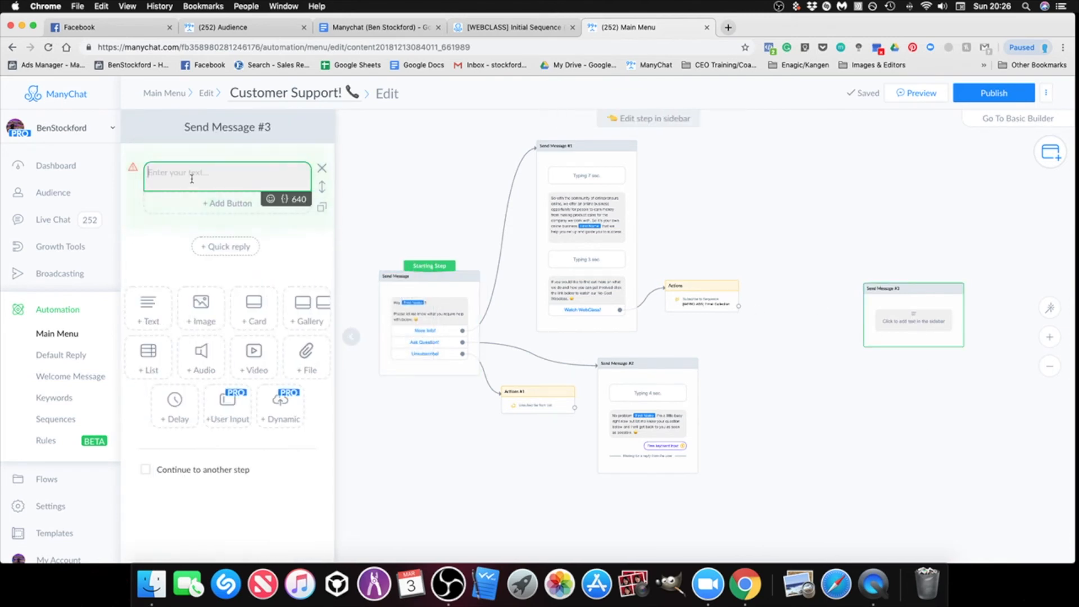
right_click(206, 174)
click(227, 245)
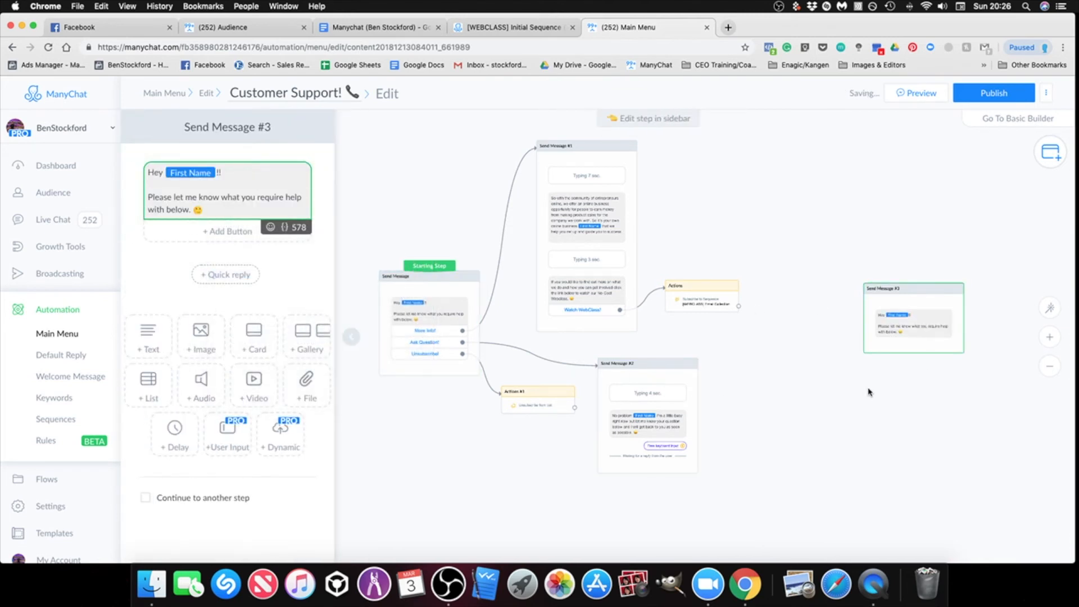
Add three buttons to Send Message #3 and shift the step left.
click(228, 232)
click(228, 258)
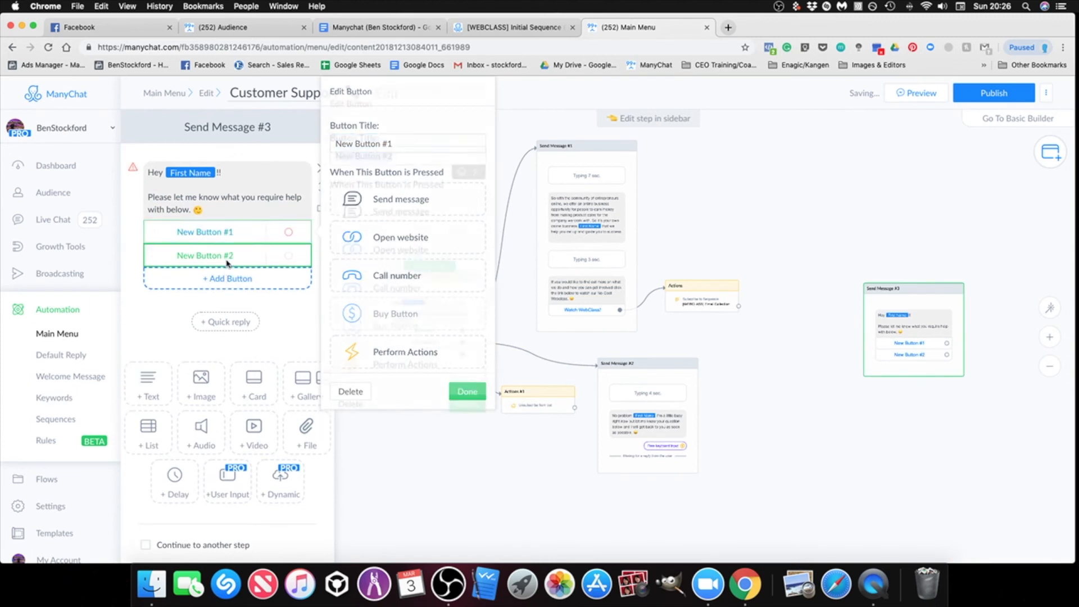
click(233, 281)
click(913, 457)
drag(825, 280, 747, 278)
drag(765, 333, 824, 195)
click(797, 376)
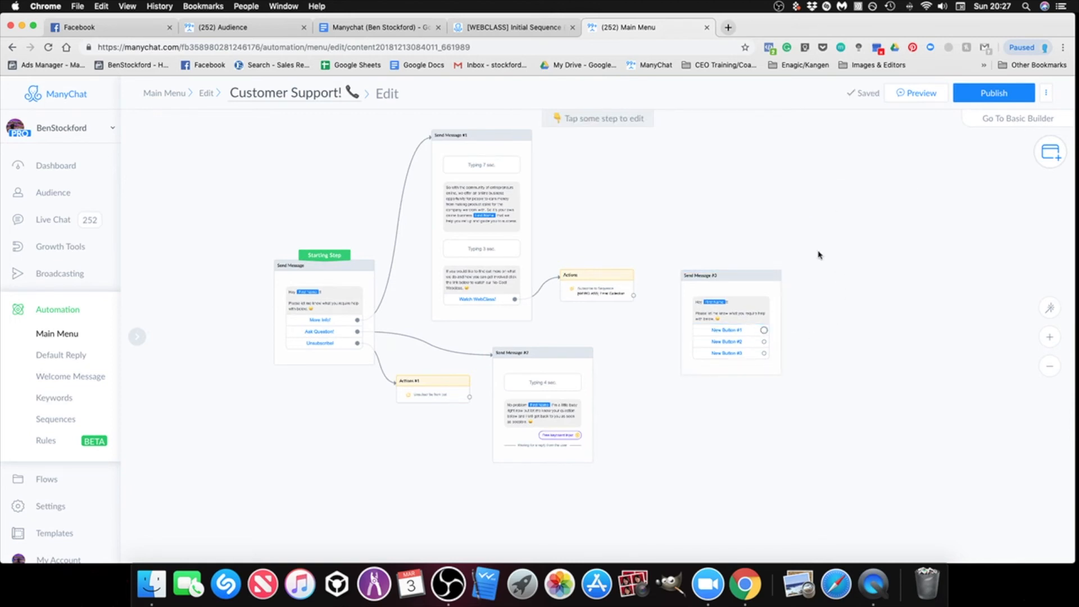
Rename New Button #1 to 'More Info' and start a link from it.
scroll(766, 337, up, 1)
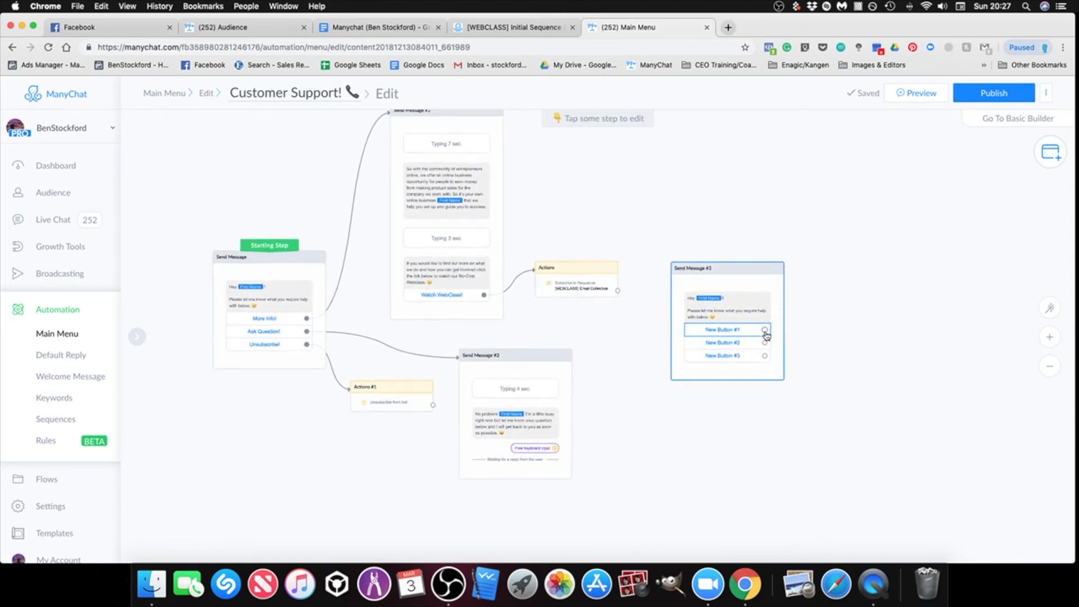
click(735, 277)
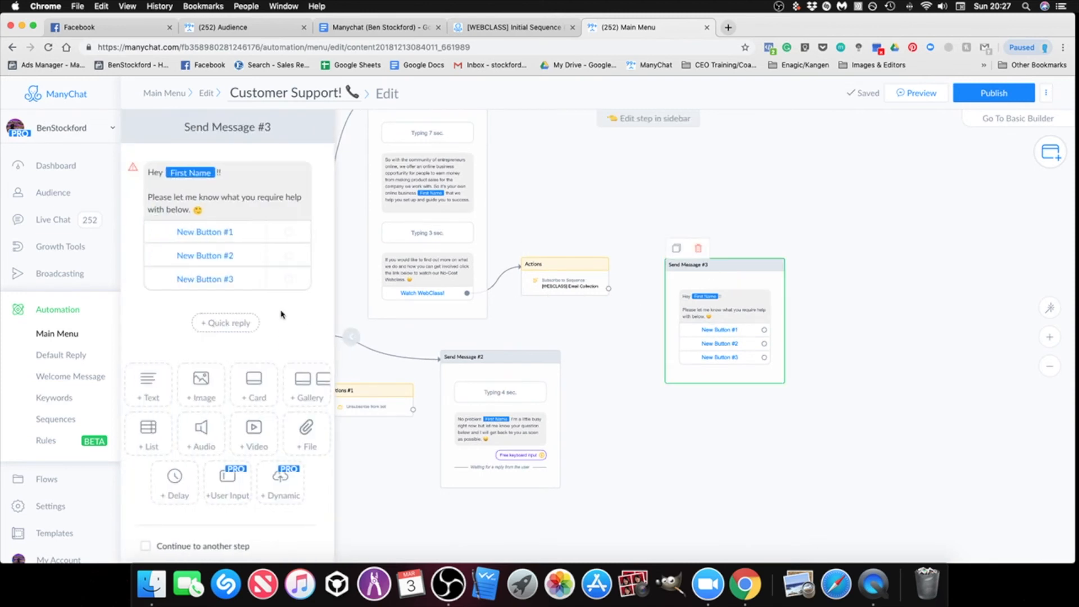
click(236, 233)
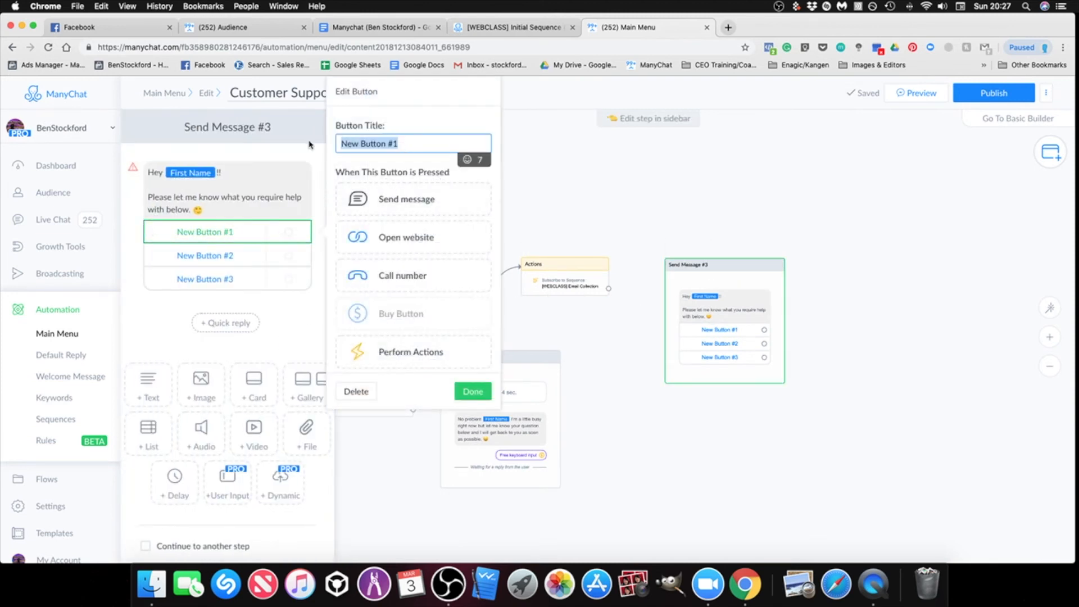
text(More Info)
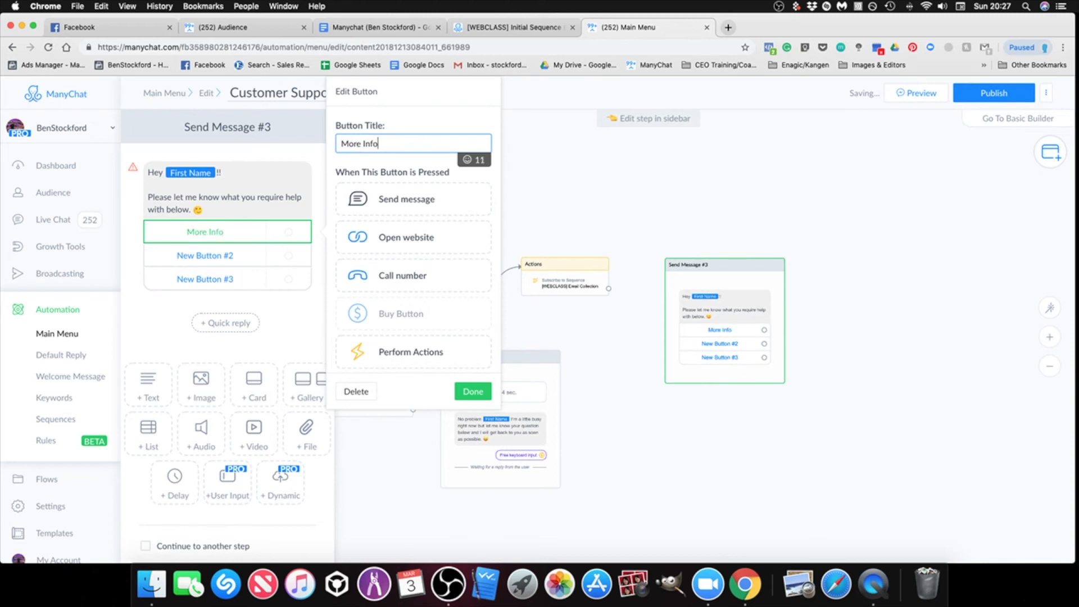
click(802, 467)
mouse_move(664, 352)
mouse_down()
mouse_move(676, 351)
mouse_move(751, 190)
mouse_up()
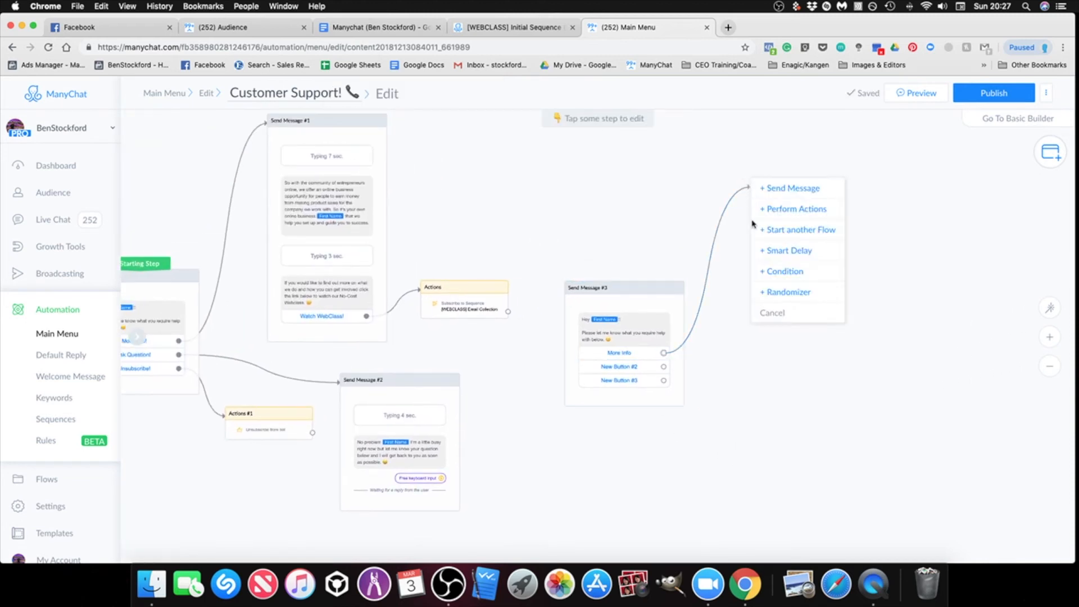
Connect the More Info button to a new Send Message #4 step.
click(782, 188)
drag(814, 305, 918, 320)
scroll(917, 351, down, 2)
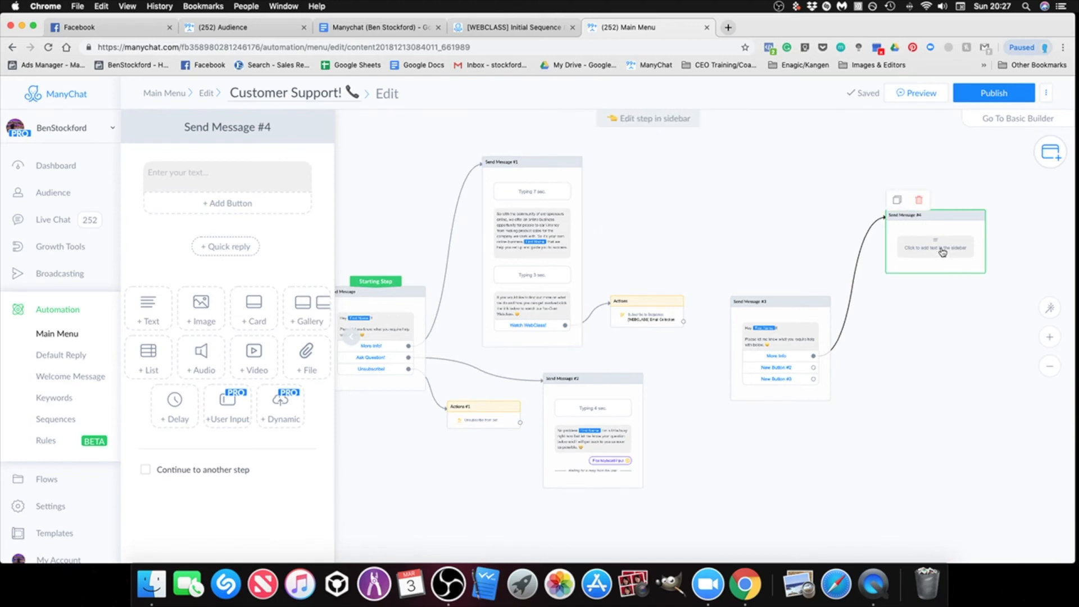
scroll(895, 346, up, 2)
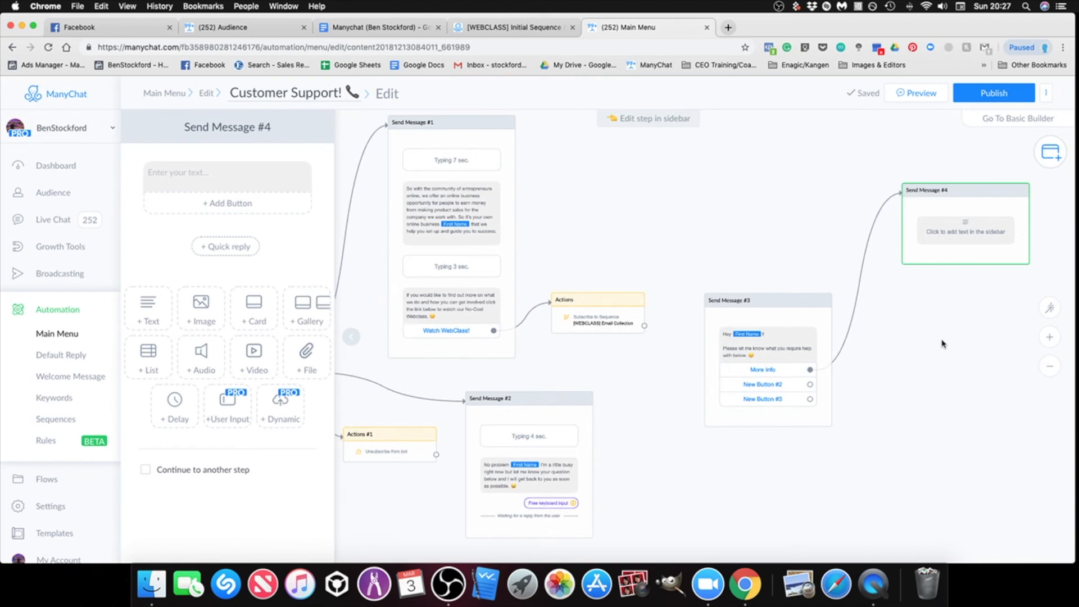
scroll(941, 365, down, 3)
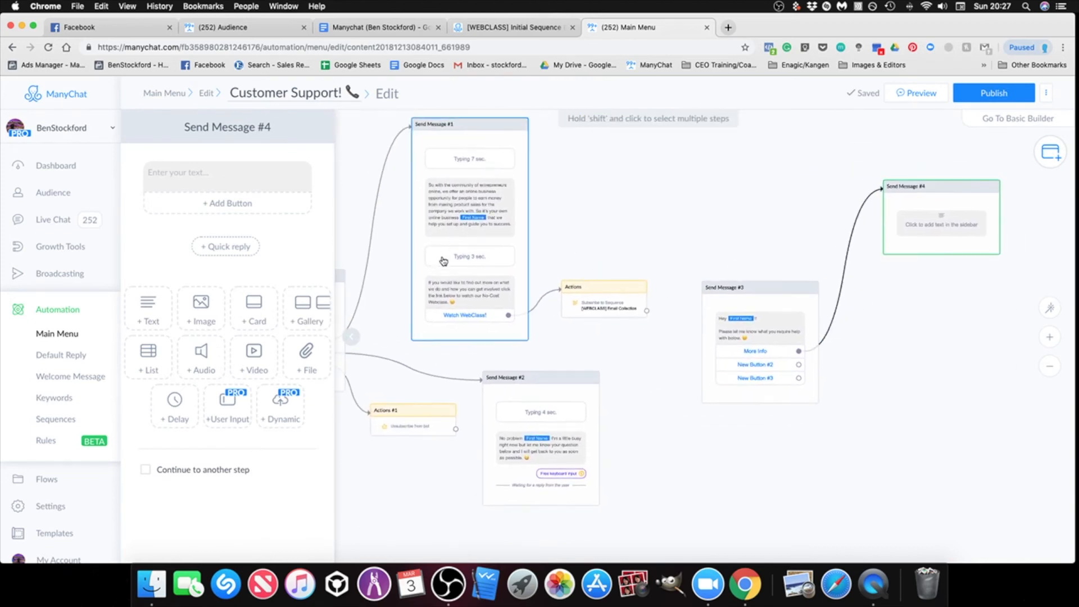
scroll(578, 257, up, 3)
scroll(607, 230, left, 5)
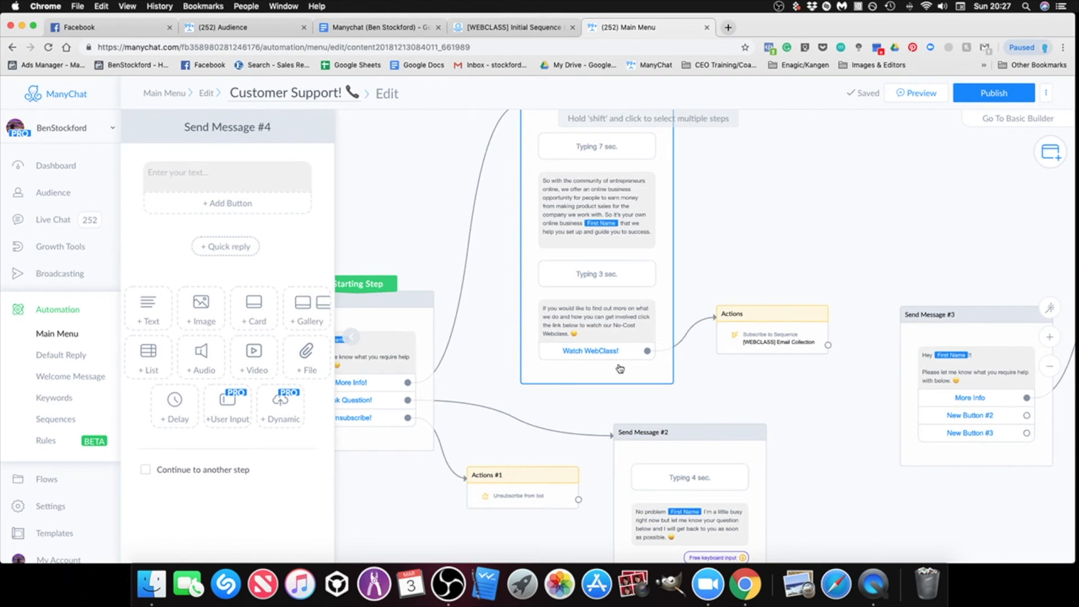
scroll(844, 427, down, 5)
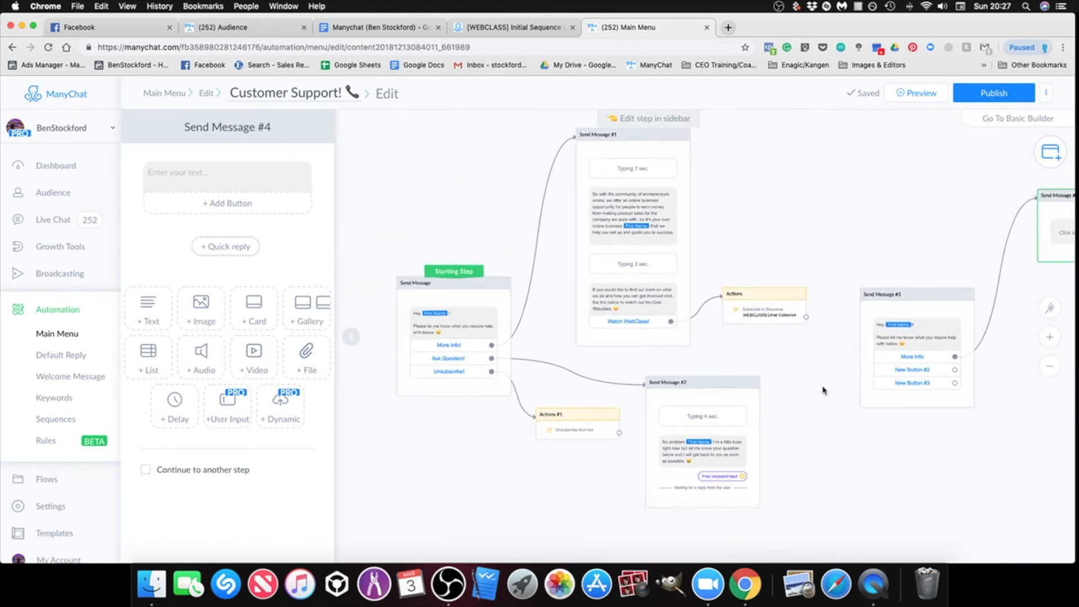
scroll(822, 391, up, 1)
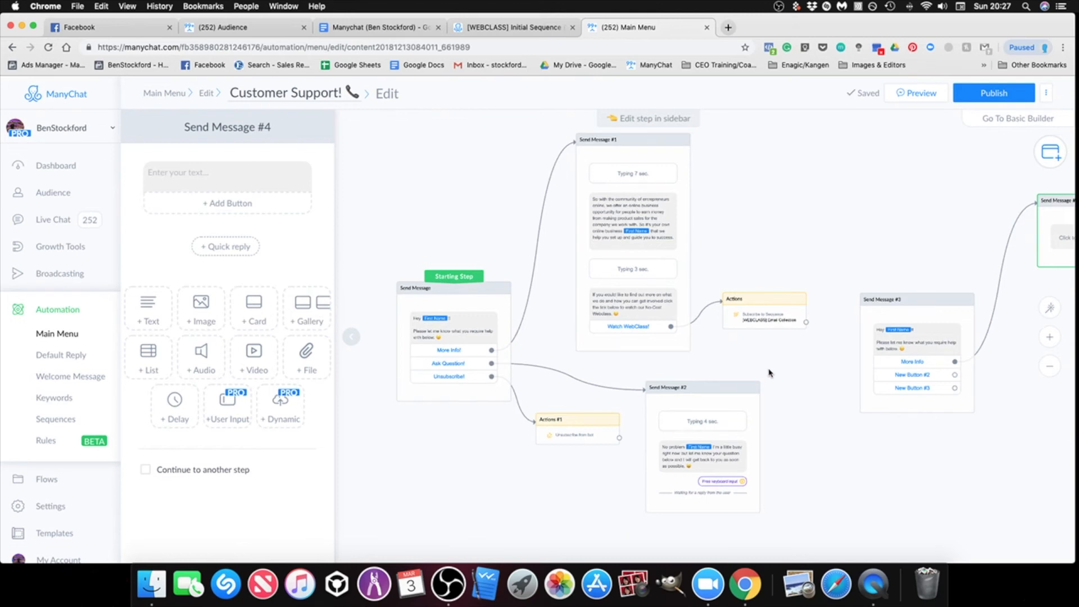
scroll(808, 420, down, 2)
scroll(809, 419, right, 2)
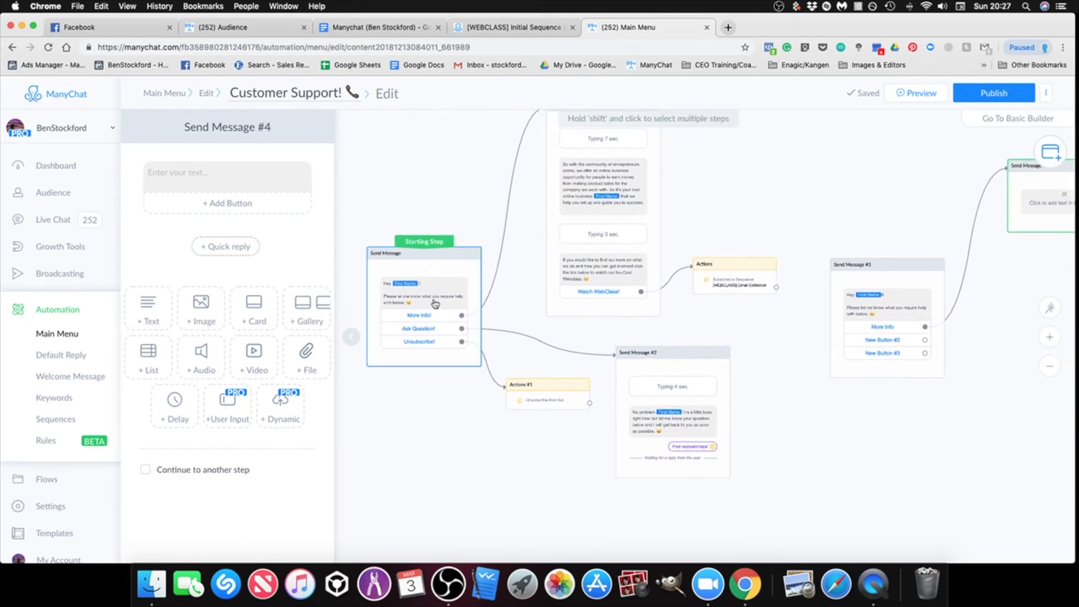
click(682, 402)
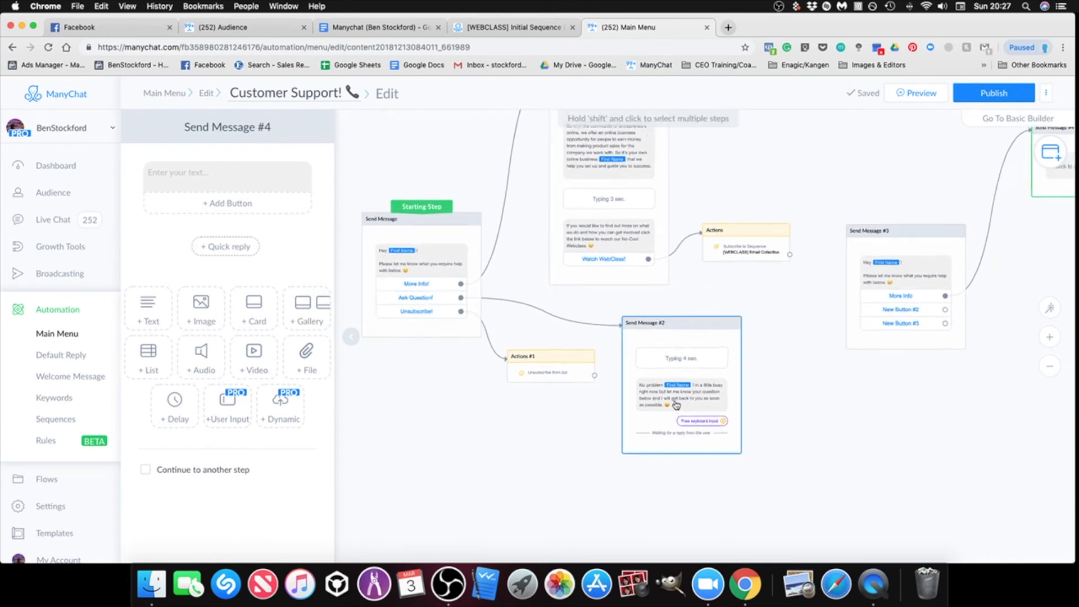
scroll(682, 403, up, 3)
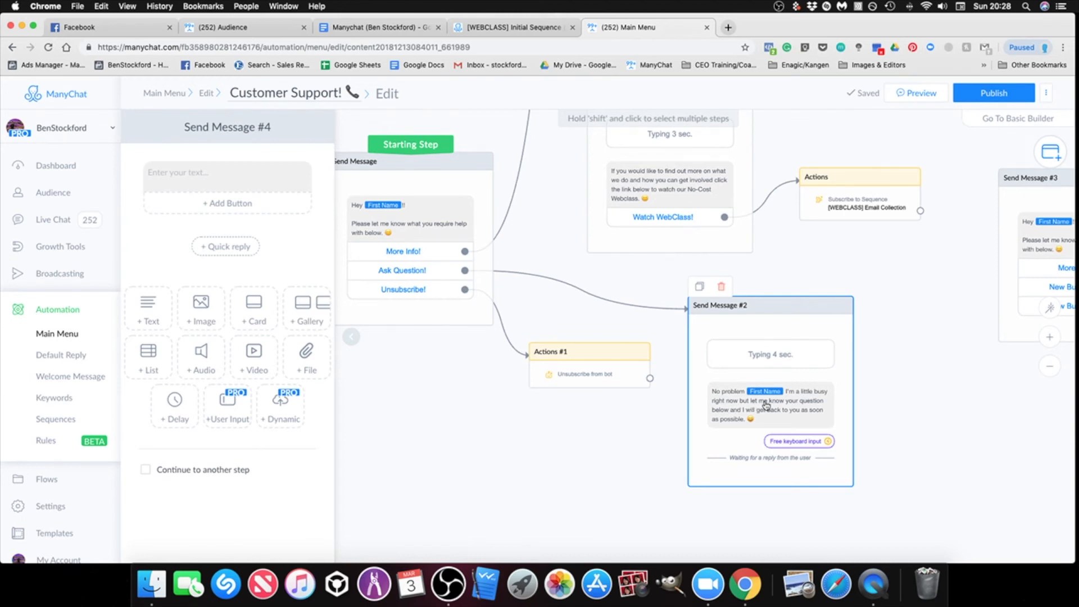
drag(897, 392, 884, 393)
scroll(884, 393, down, 2)
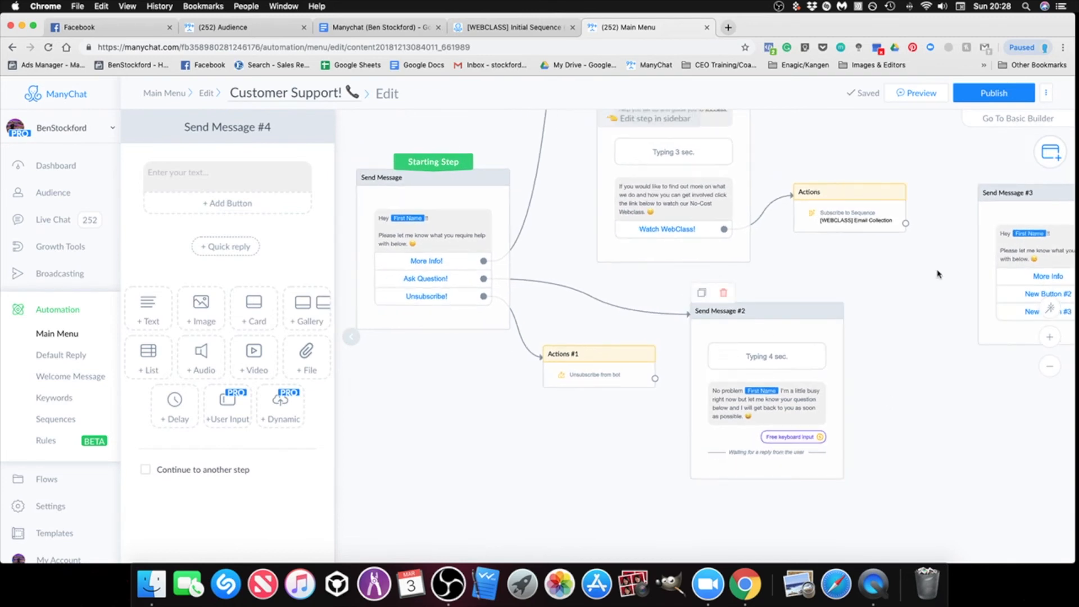
drag(1052, 398, 694, 378)
scroll(697, 378, down, 3)
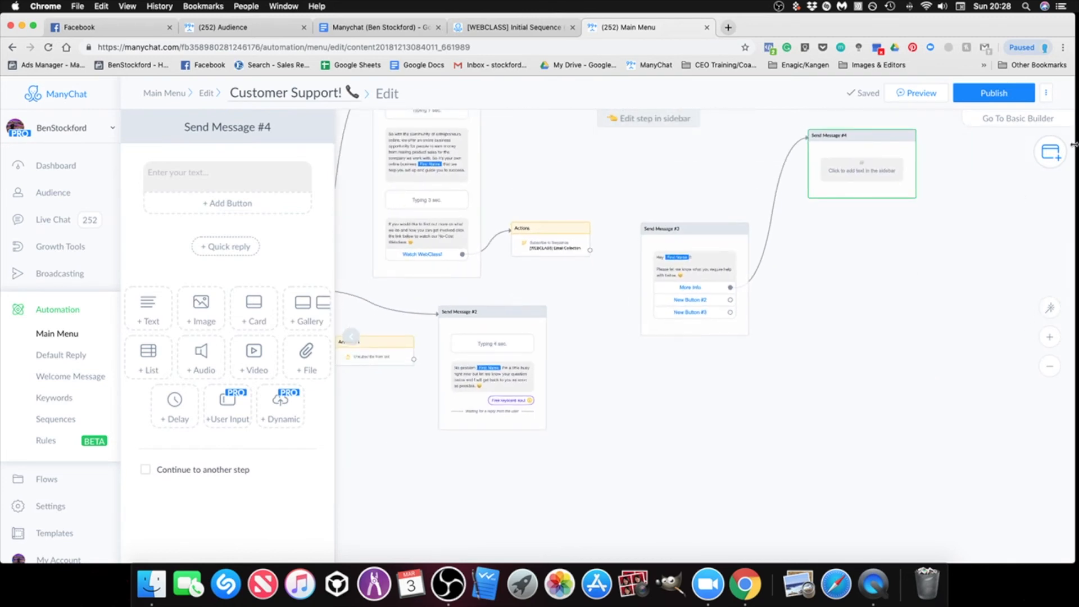
Add a Send Message #5 step and delete Send Message #3 and #4.
click(1051, 156)
click(952, 161)
drag(794, 344, 869, 403)
drag(719, 233, 788, 232)
click(743, 218)
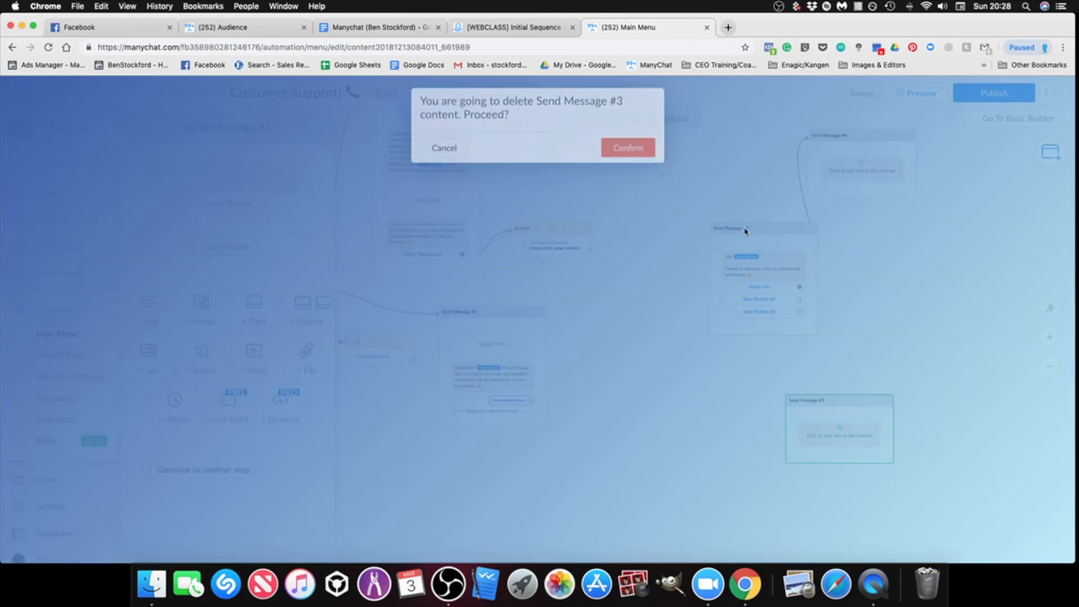
click(626, 152)
drag(926, 137, 919, 171)
mouse_move(866, 168)
click(834, 158)
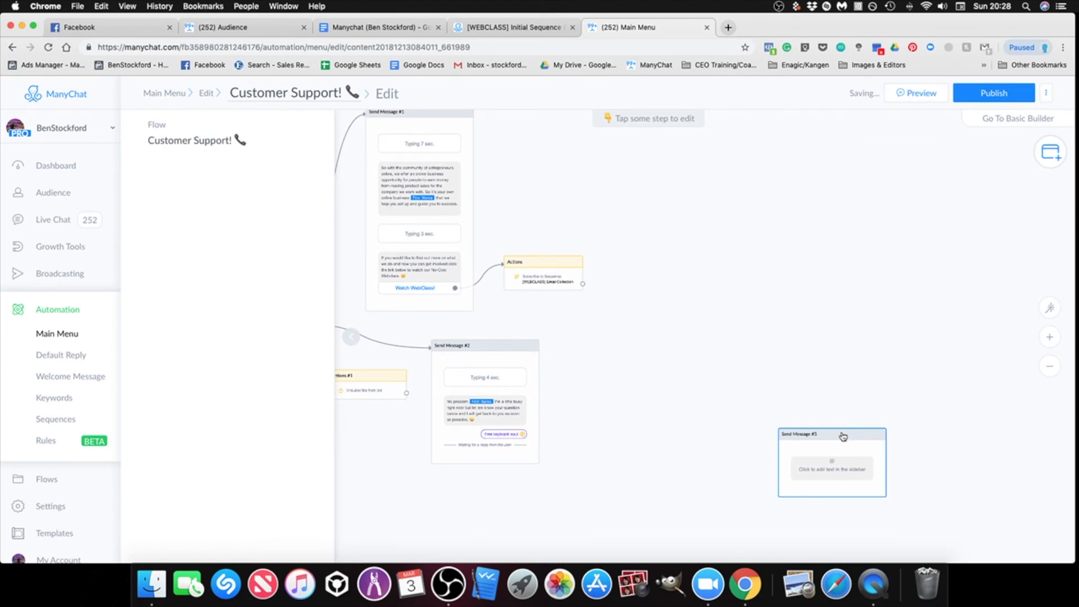
drag(843, 436, 839, 379)
scroll(788, 330, left, 4)
scroll(767, 329, right, 5)
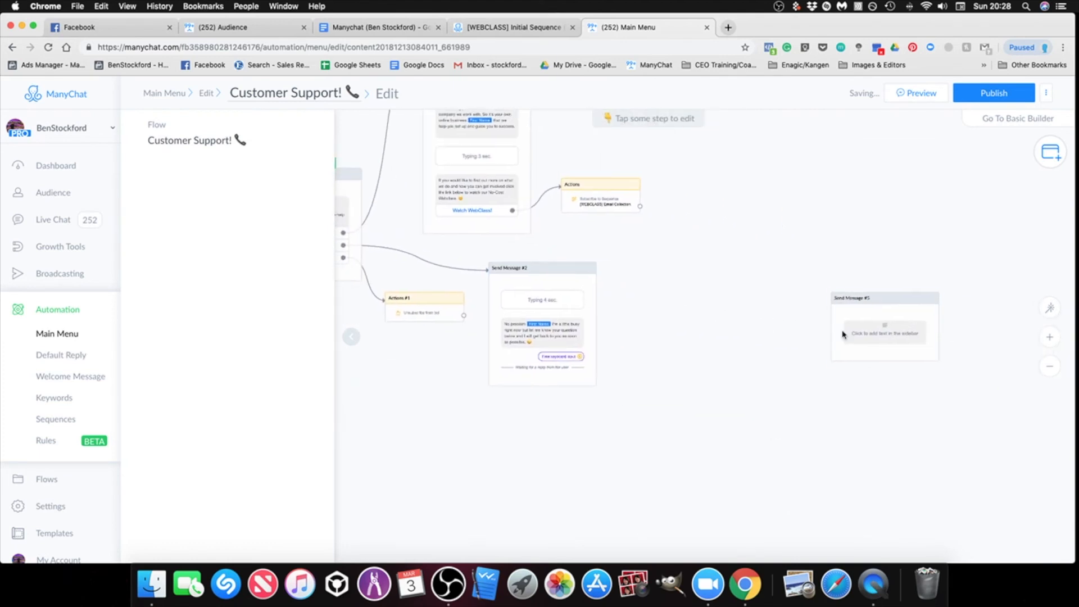
Delete the empty text block inside Send Message #5.
click(874, 332)
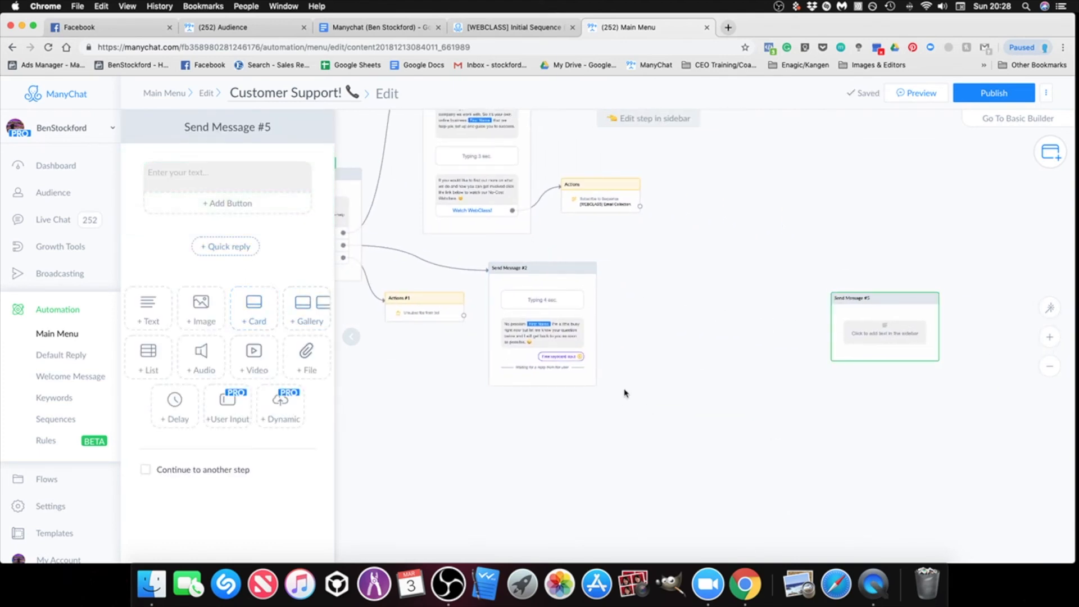
scroll(559, 360, up, 3)
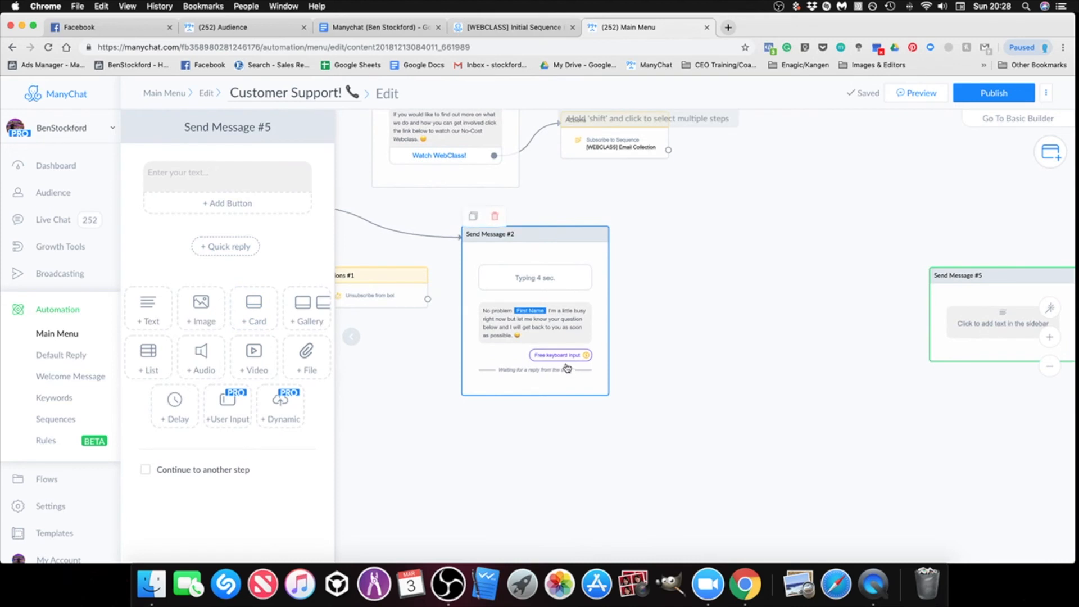
scroll(706, 405, down, 3)
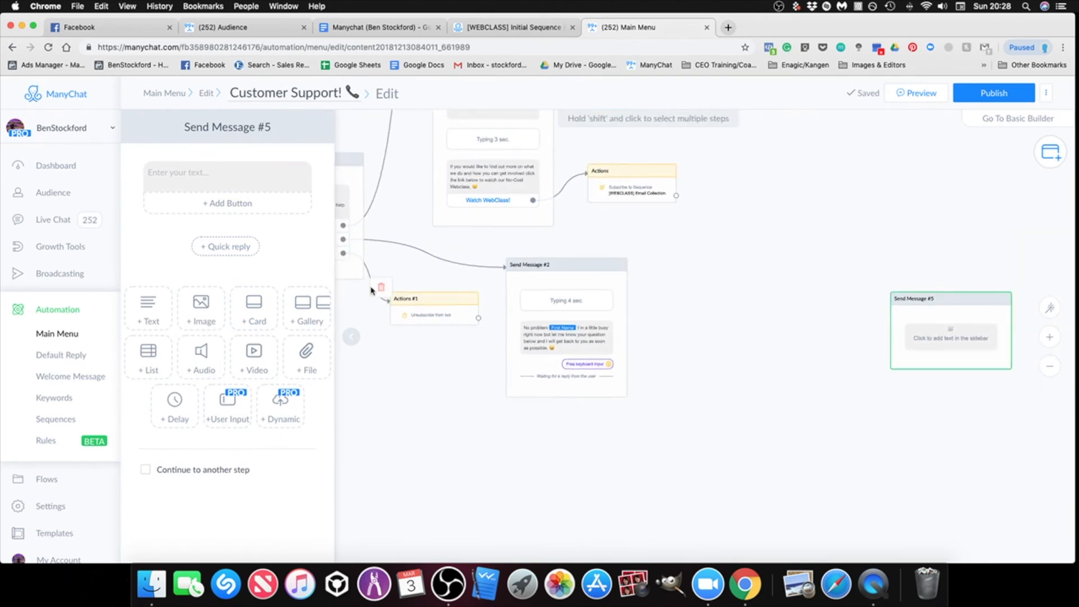
drag(720, 357, 644, 349)
click(872, 344)
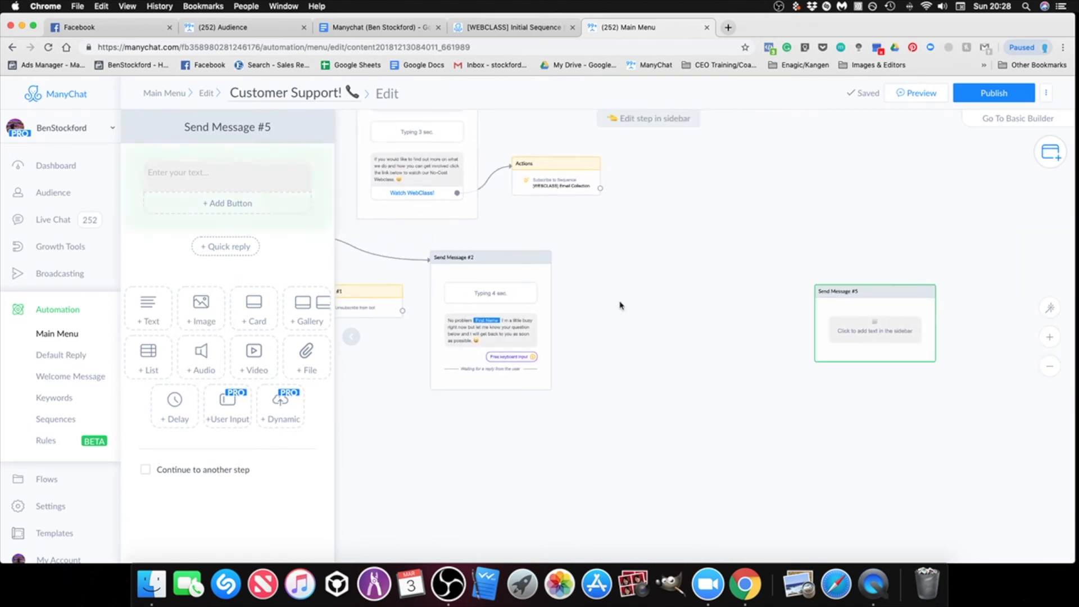
click(321, 172)
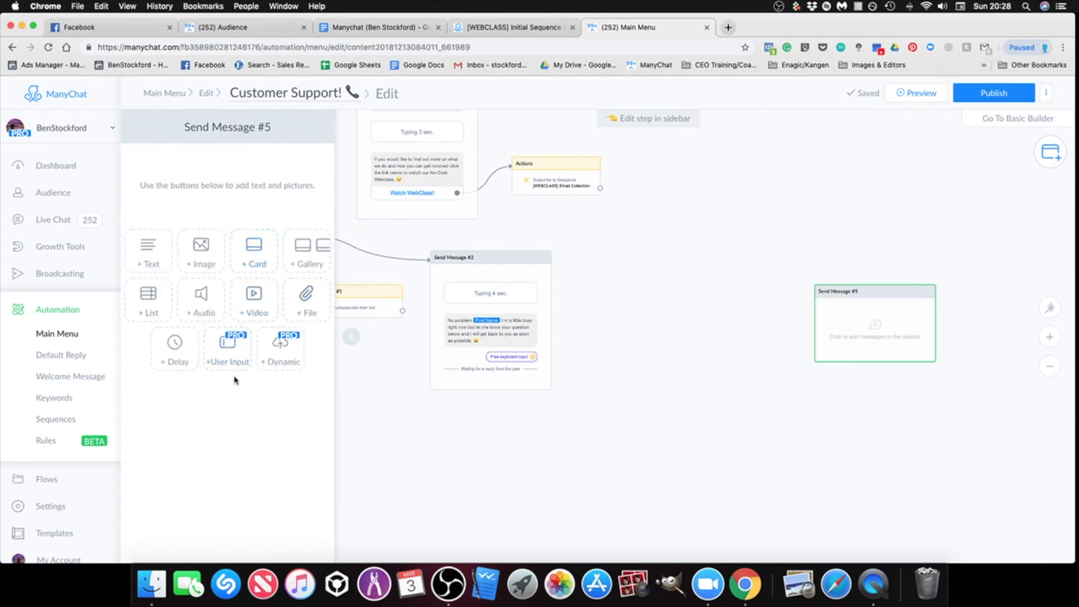
Add a User Input block to Send Message #5 and review its reply type options.
click(224, 353)
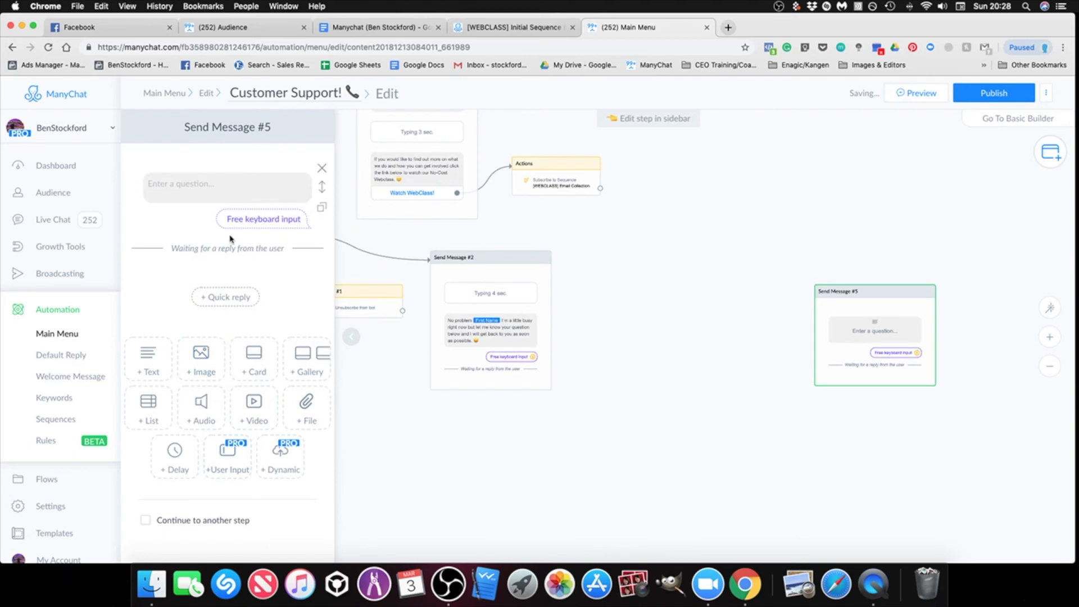
click(245, 219)
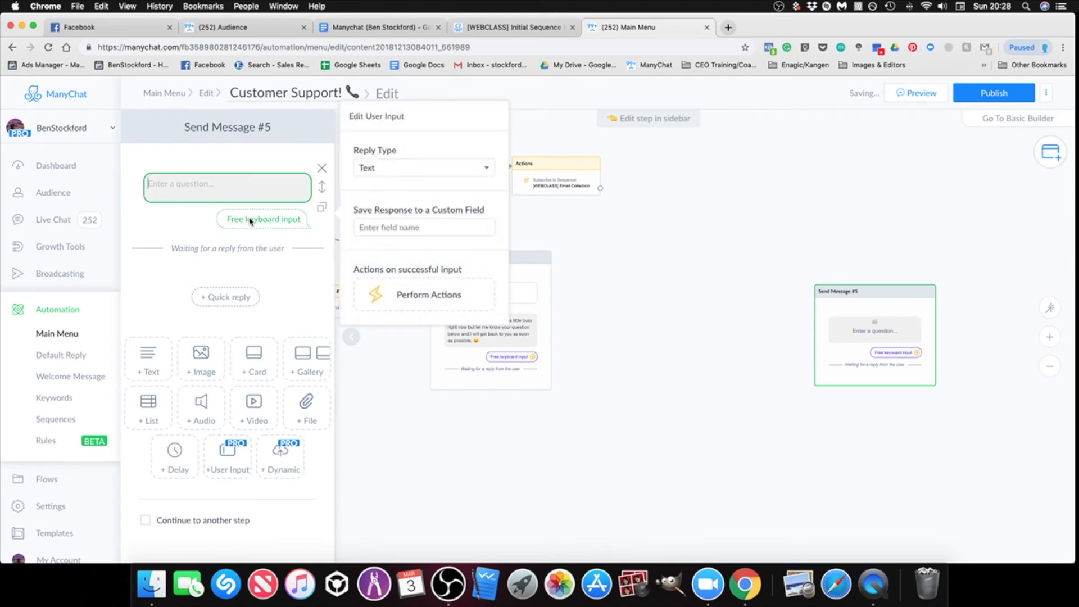
click(388, 169)
click(302, 302)
click(302, 303)
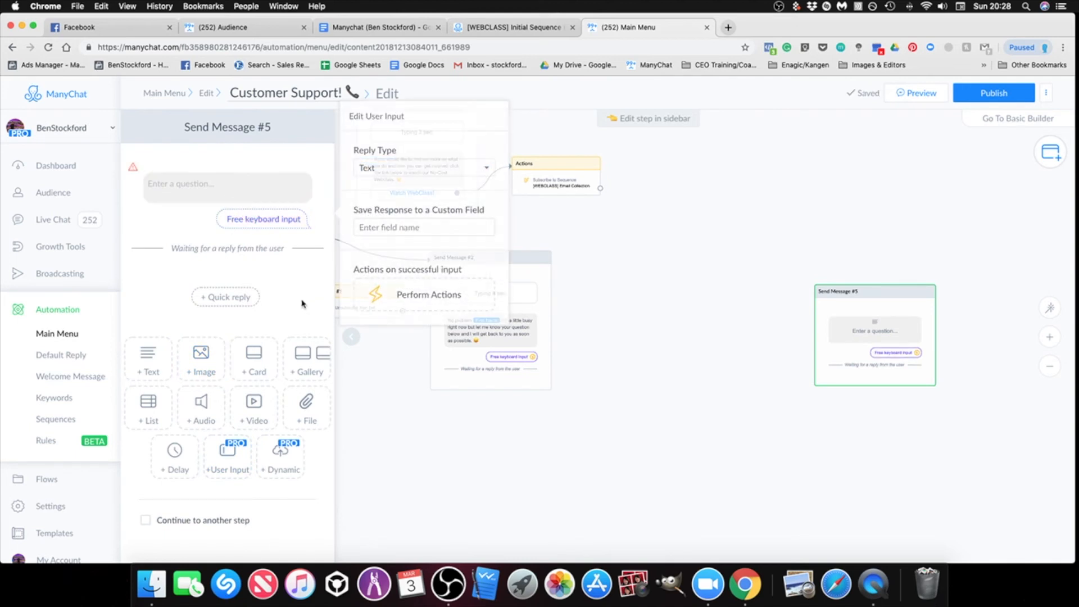
drag(645, 365, 725, 398)
click(227, 186)
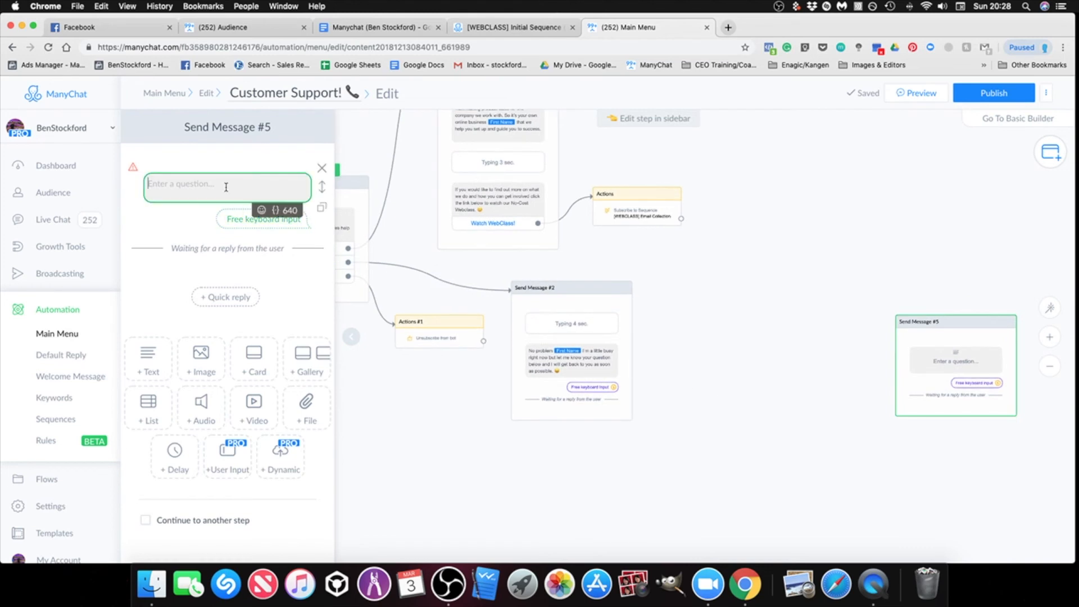
click(743, 316)
Delete the Send Message #5 step and confirm.
mouse_move(936, 329)
click(930, 308)
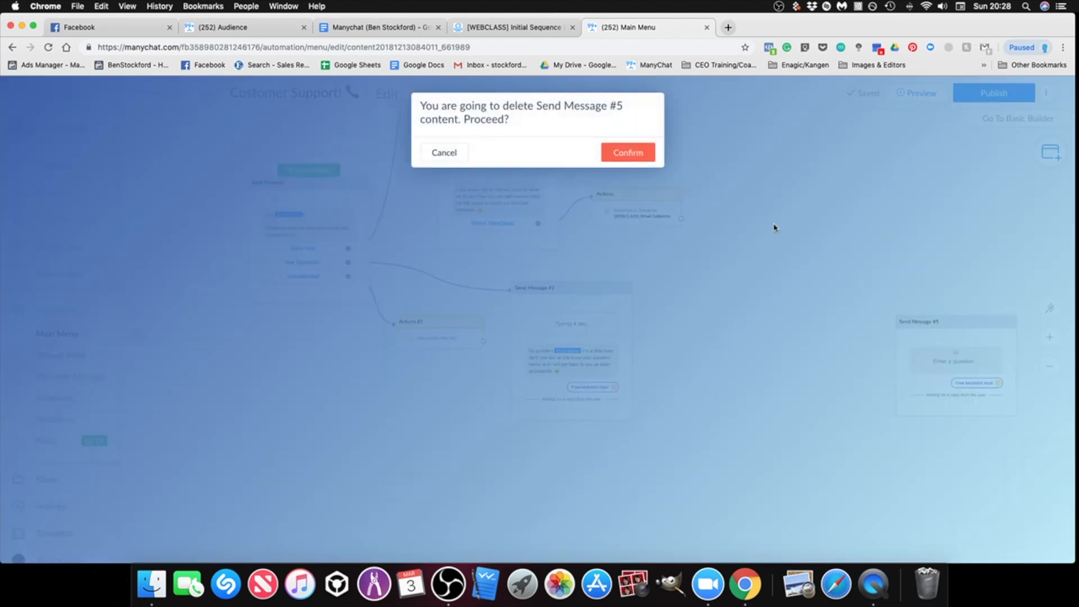
click(628, 152)
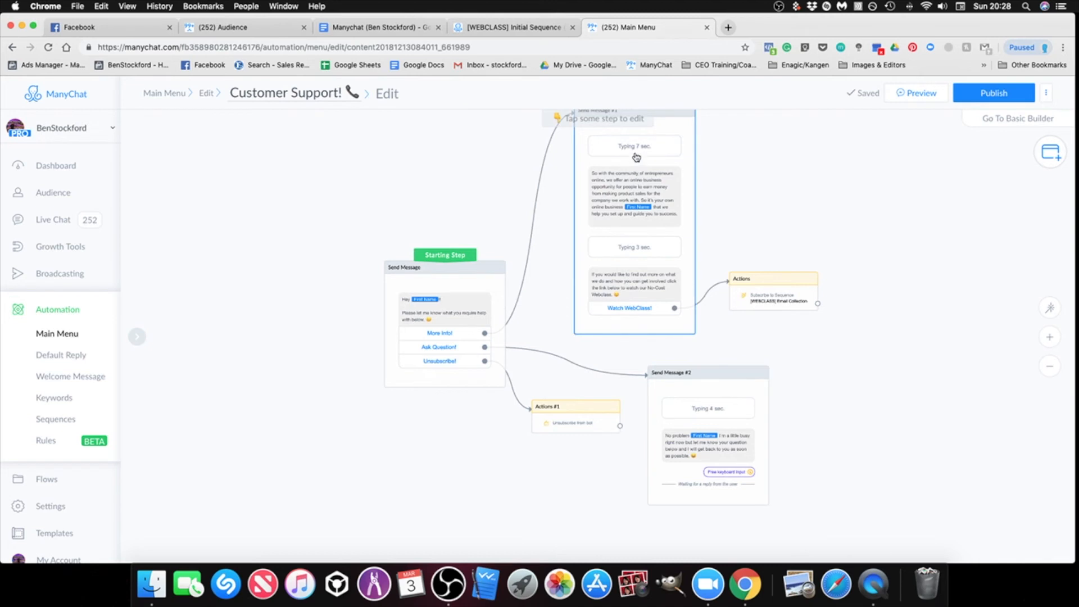
click(675, 424)
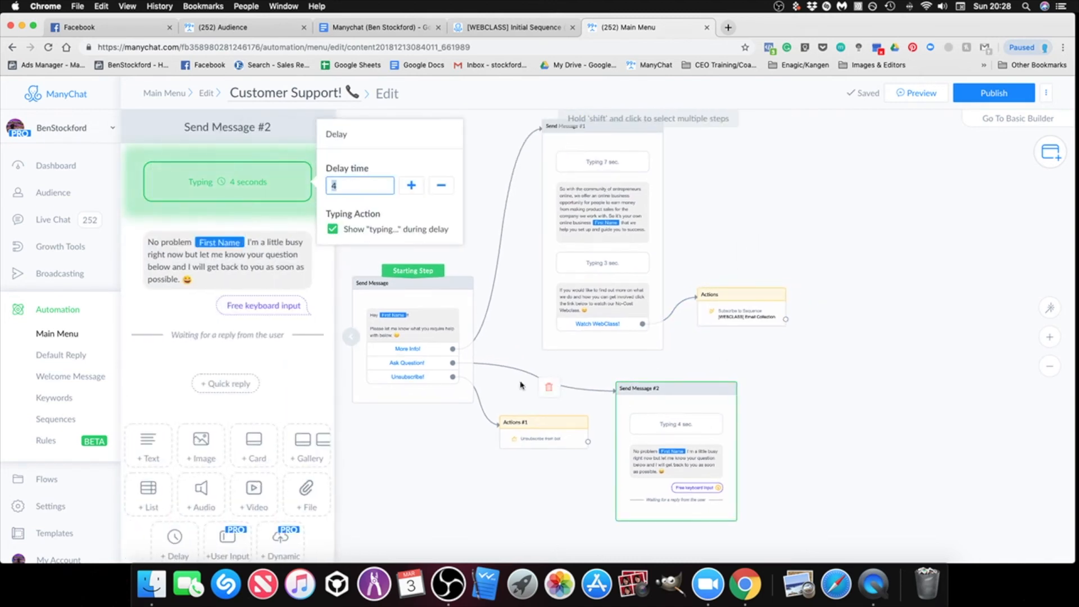
scroll(301, 470, down, 1)
click(172, 522)
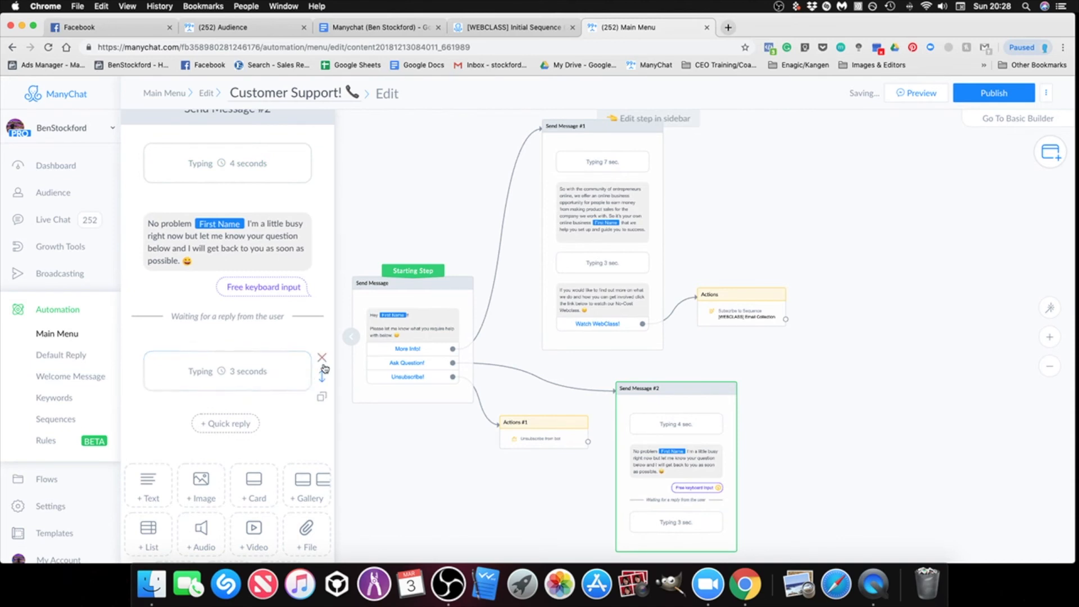
click(322, 358)
click(832, 393)
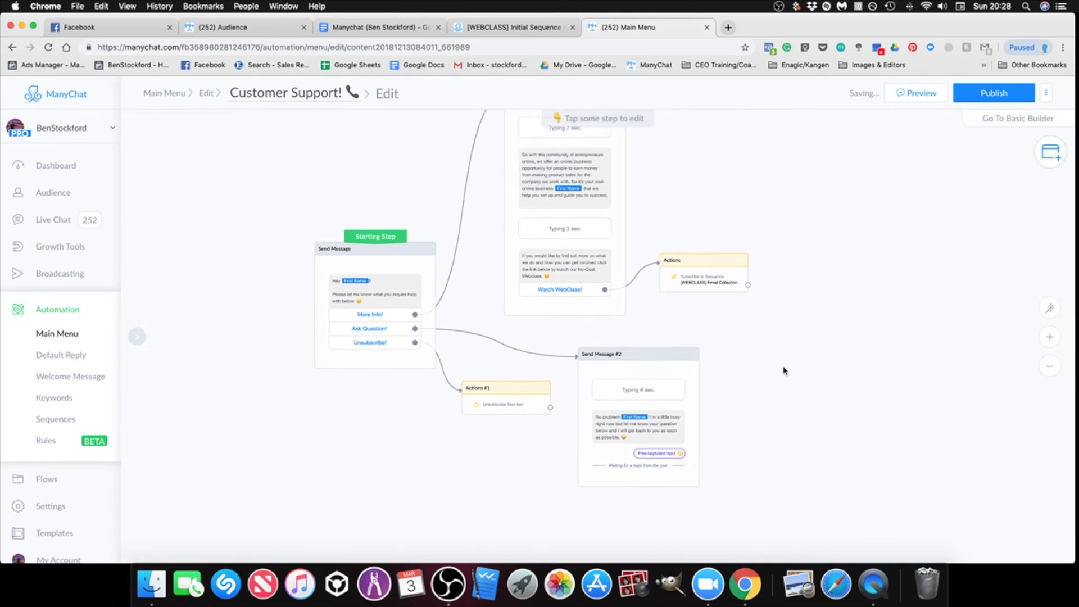
drag(782, 385, 845, 330)
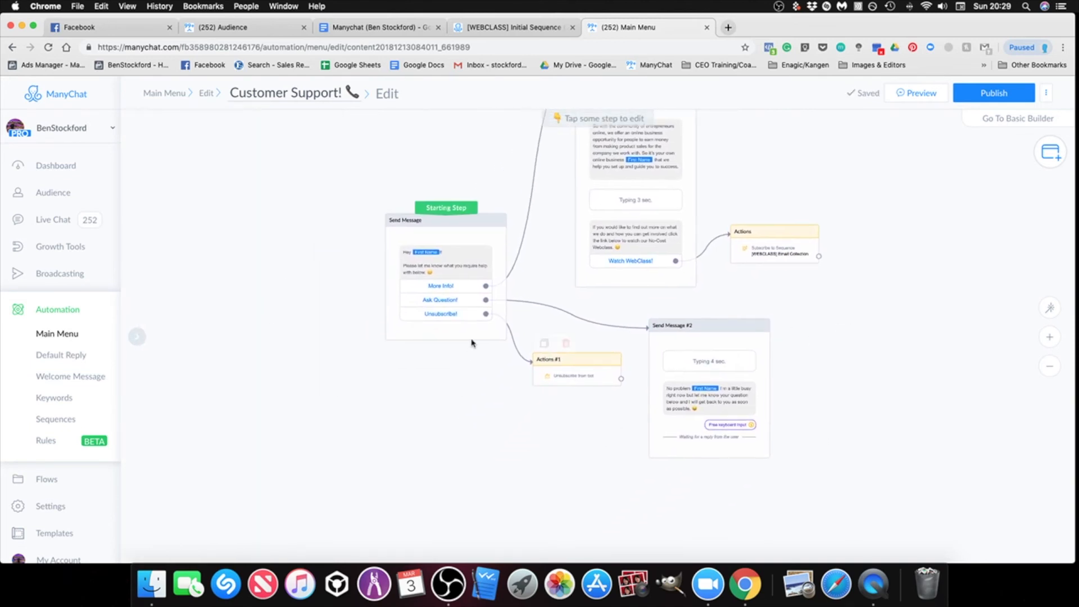
scroll(454, 318, up, 4)
scroll(452, 320, up, 2)
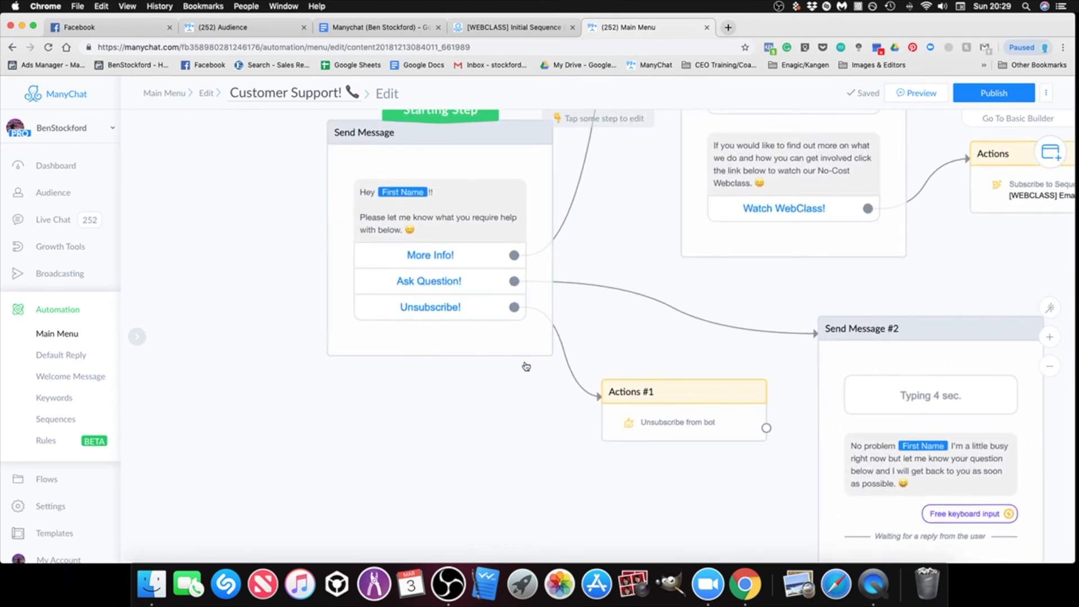
scroll(523, 426, down, 1)
scroll(498, 458, down, 4)
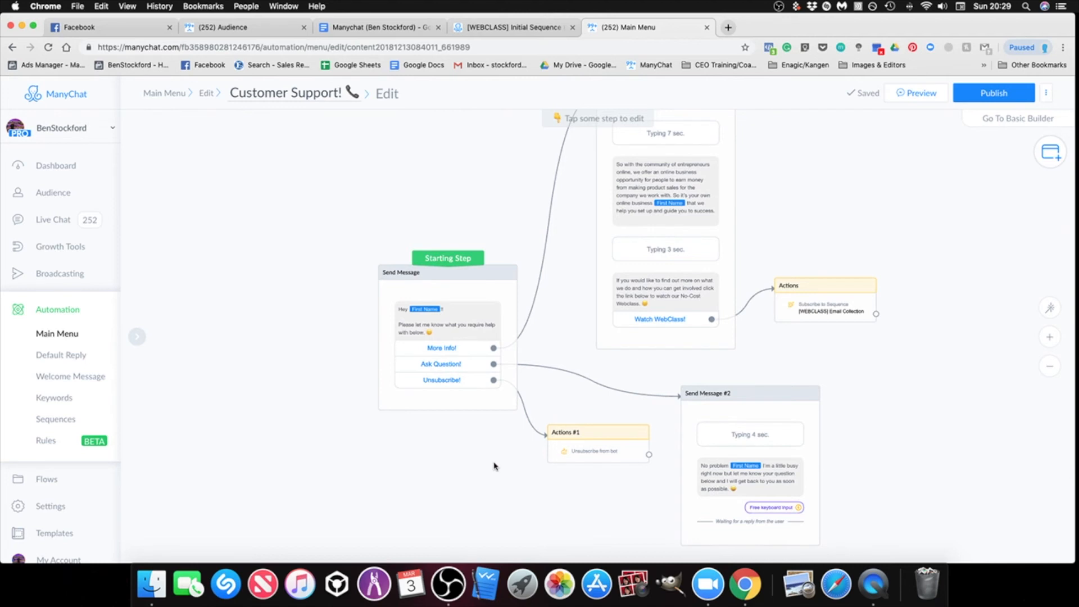
drag(478, 492, 434, 493)
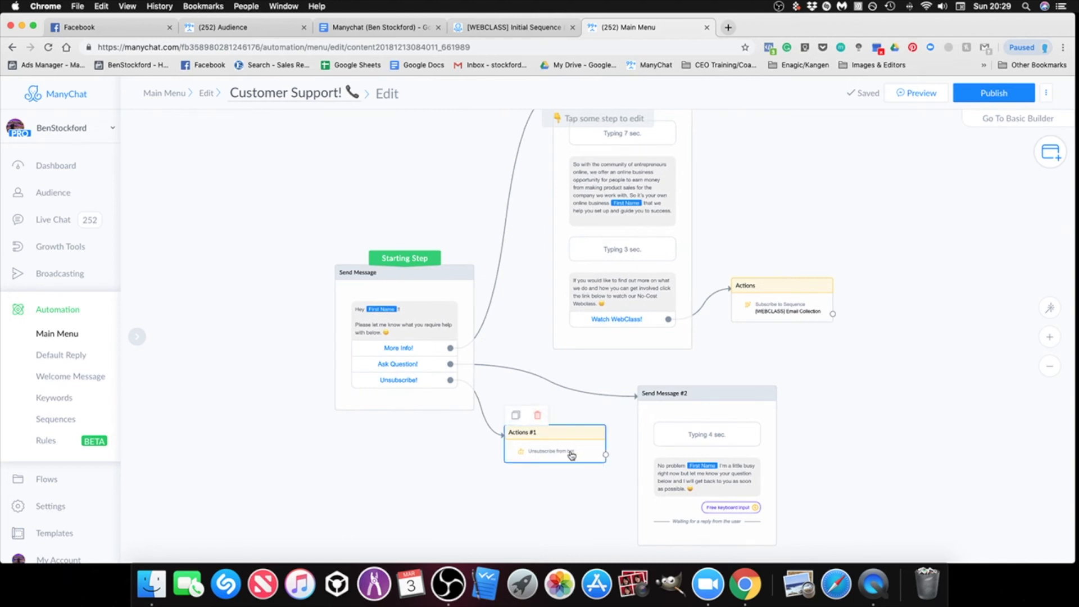
mouse_move(517, 492)
mouse_down()
mouse_move(489, 463)
mouse_move(506, 474)
mouse_up()
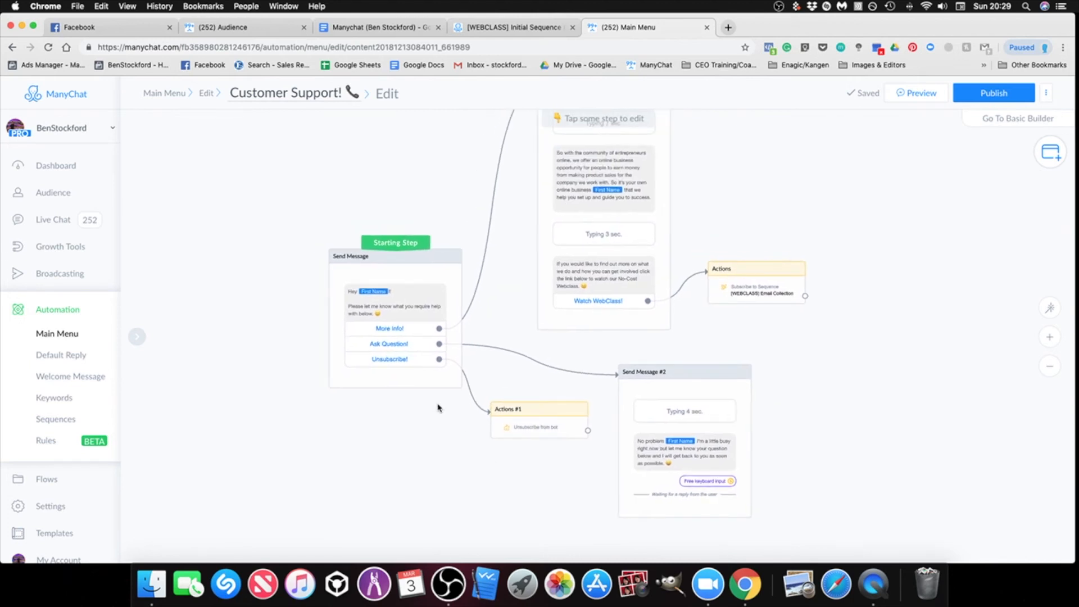
scroll(431, 407, up, 5)
click(475, 405)
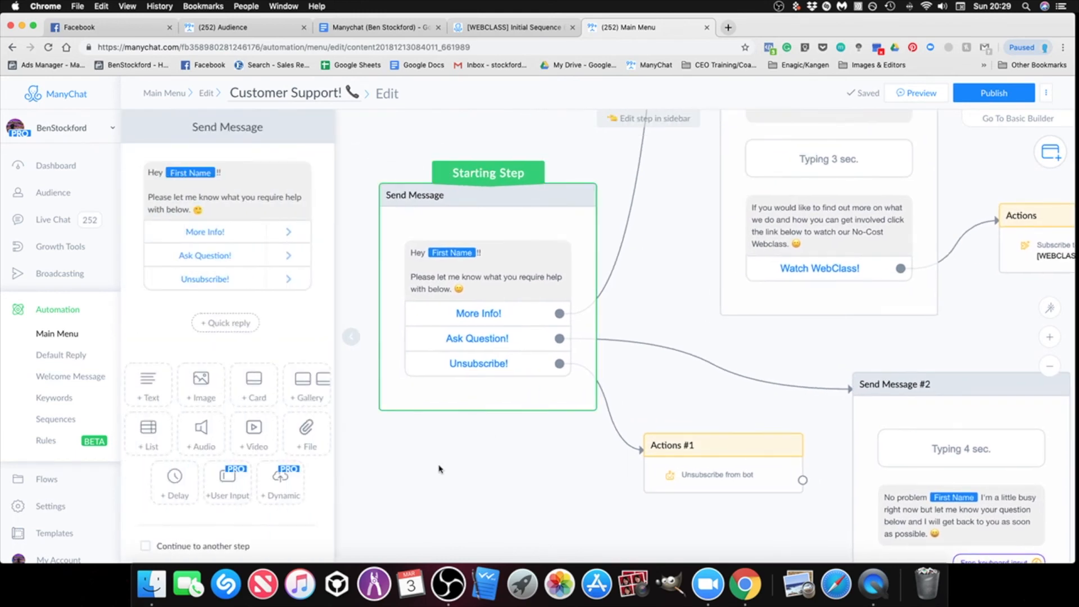
click(216, 283)
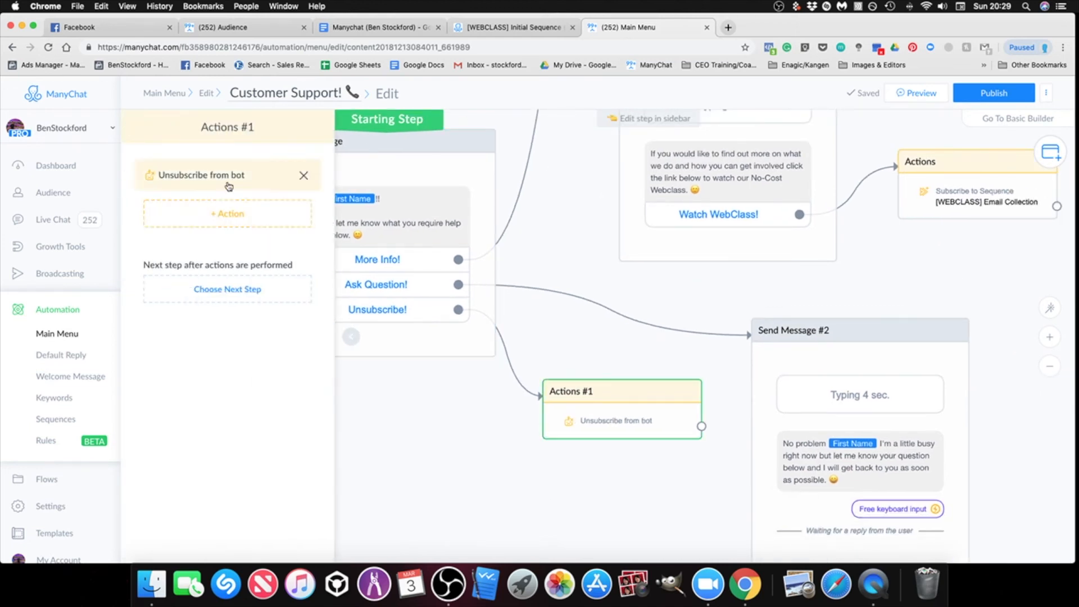
click(236, 218)
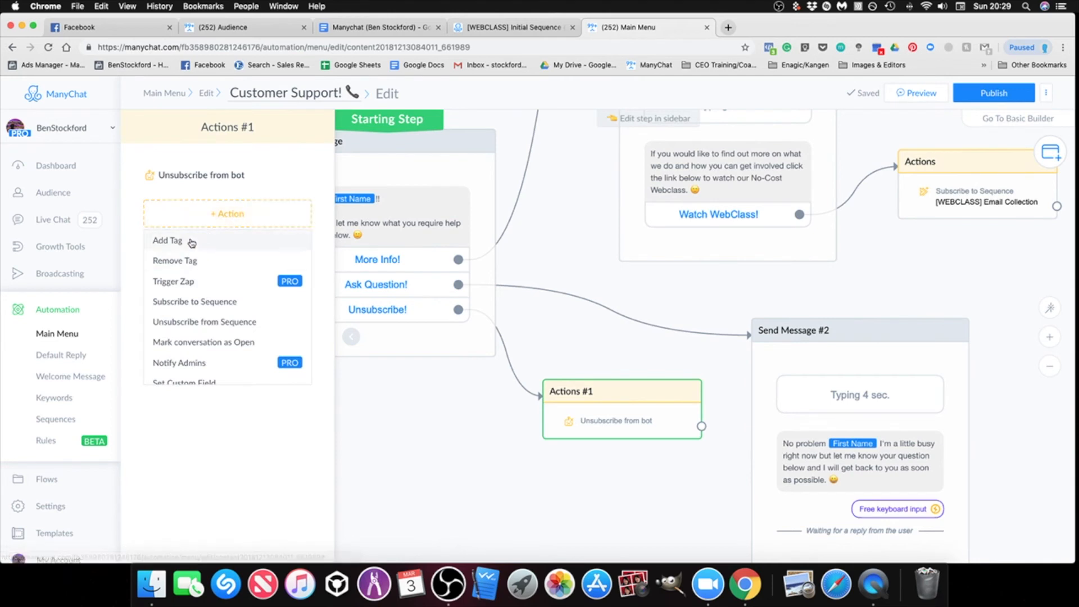
scroll(207, 298, down, 1)
scroll(206, 307, down, 4)
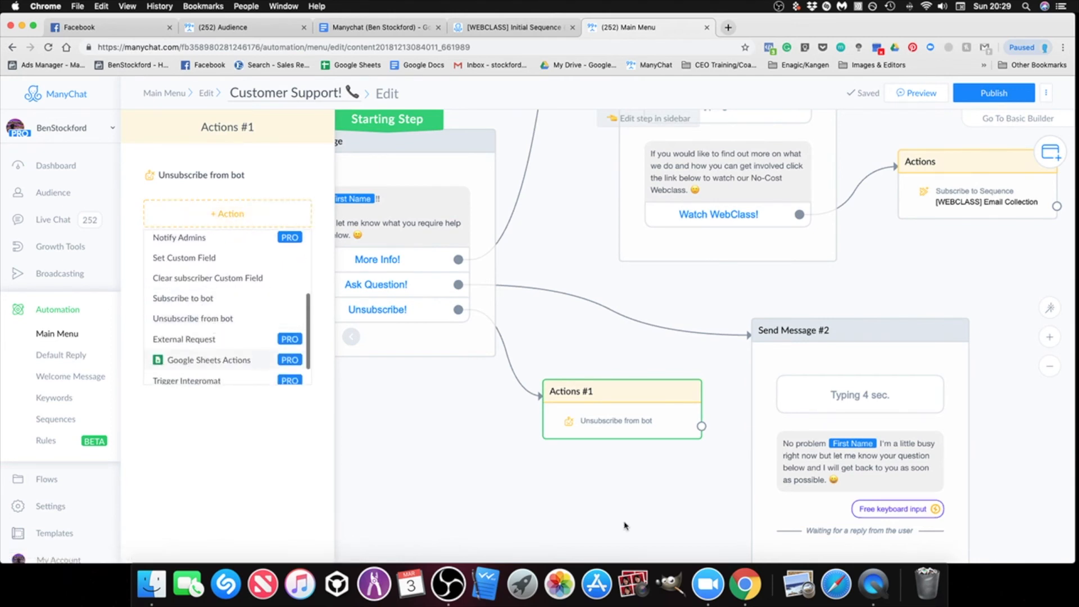
click(628, 506)
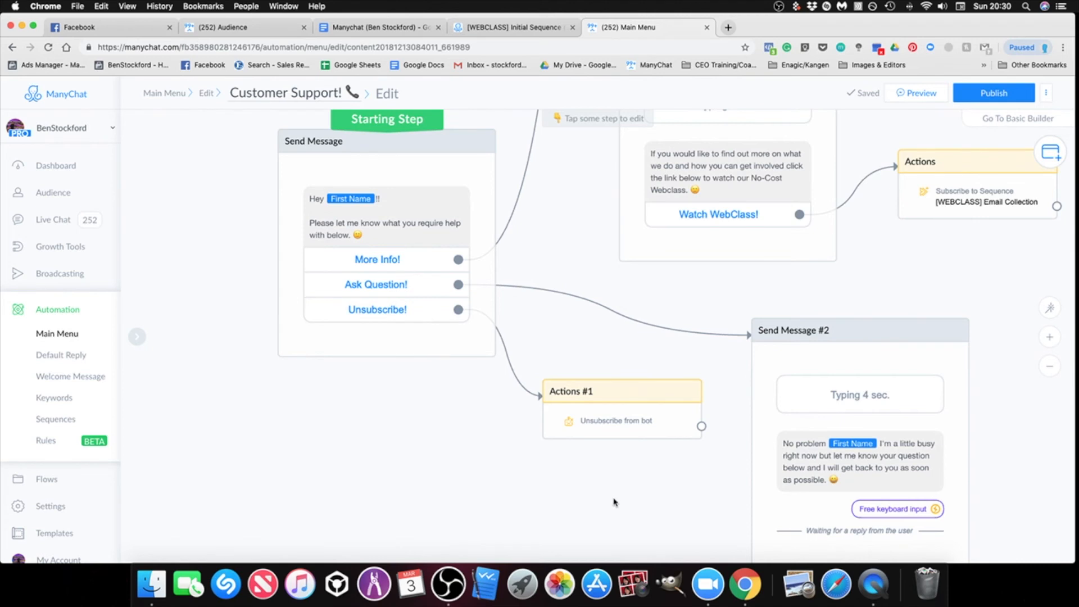
Publish the Customer Support! flow, then go back to the Main Menu overview with its three buttons.
scroll(615, 502, down, 5)
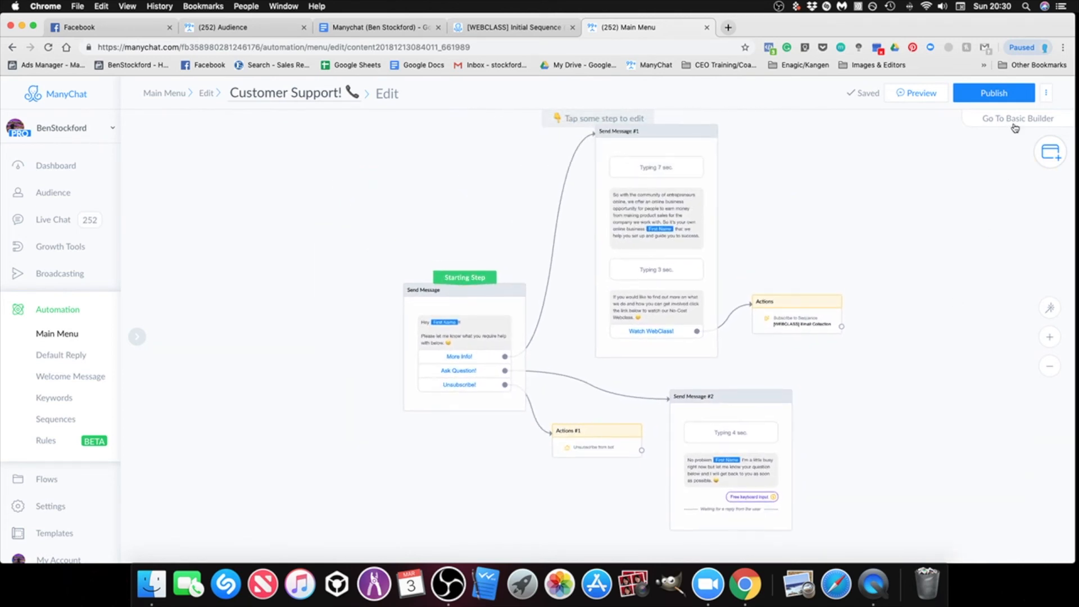
drag(918, 174, 917, 193)
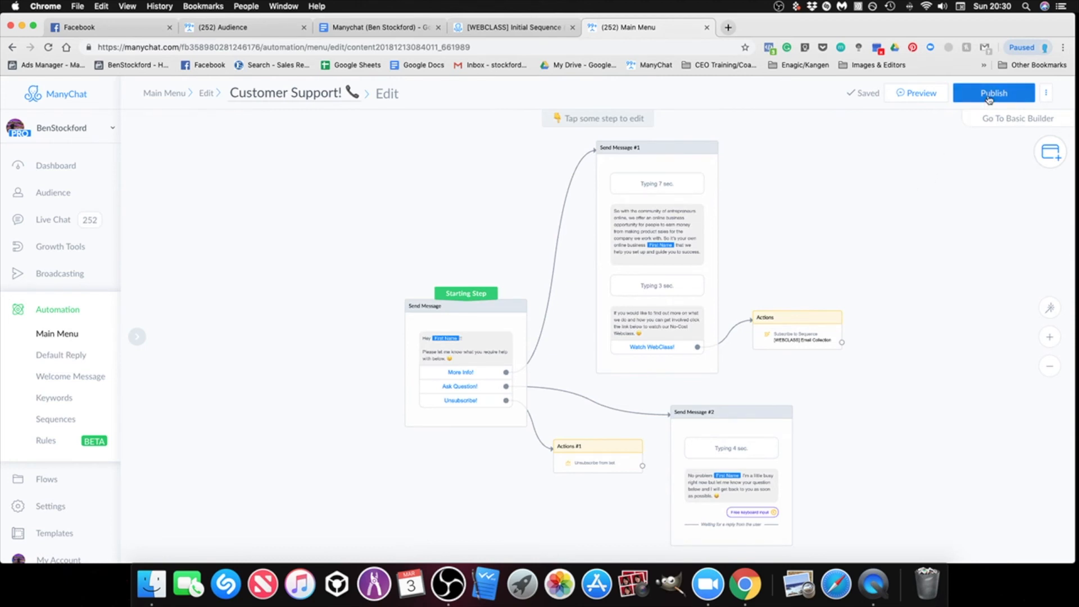
scroll(869, 237, up, 3)
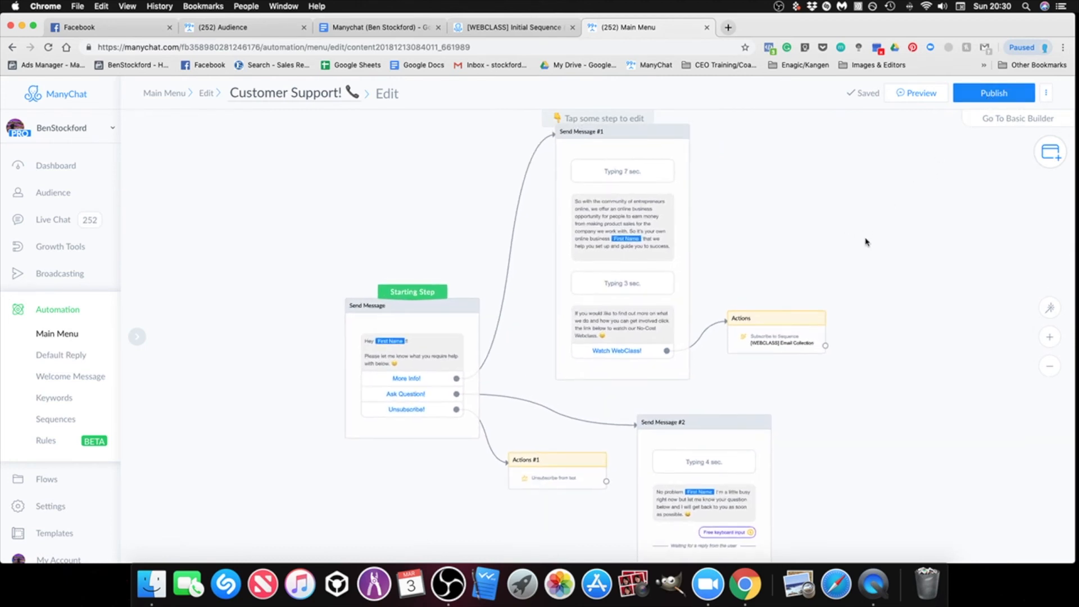
scroll(854, 239, down, 2)
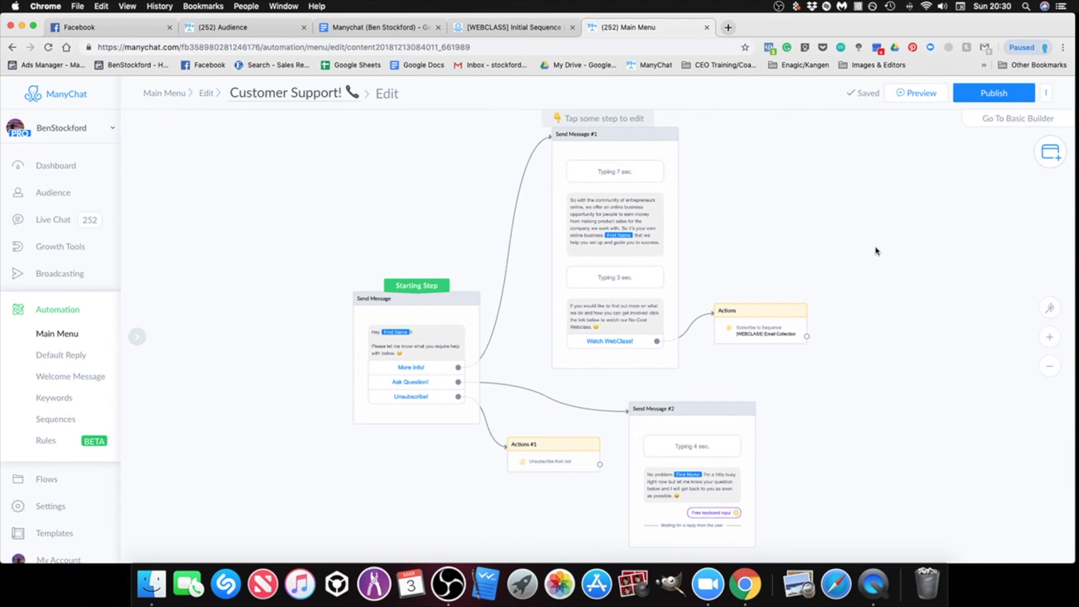
mouse_move(885, 385)
mouse_down()
mouse_move(896, 390)
mouse_move(870, 374)
mouse_up()
mouse_move(900, 276)
mouse_down()
mouse_move(911, 279)
mouse_move(898, 277)
mouse_up()
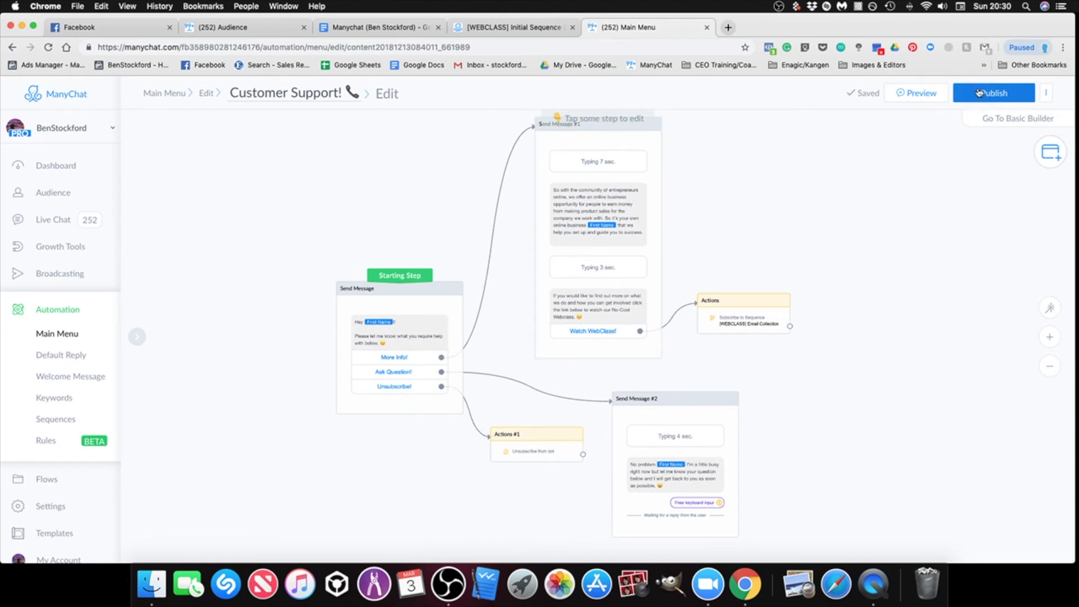
drag(881, 246, 869, 248)
mouse_move(391, 281)
mouse_down()
mouse_move(392, 254)
mouse_move(395, 292)
mouse_move(394, 276)
mouse_up()
drag(821, 211, 811, 217)
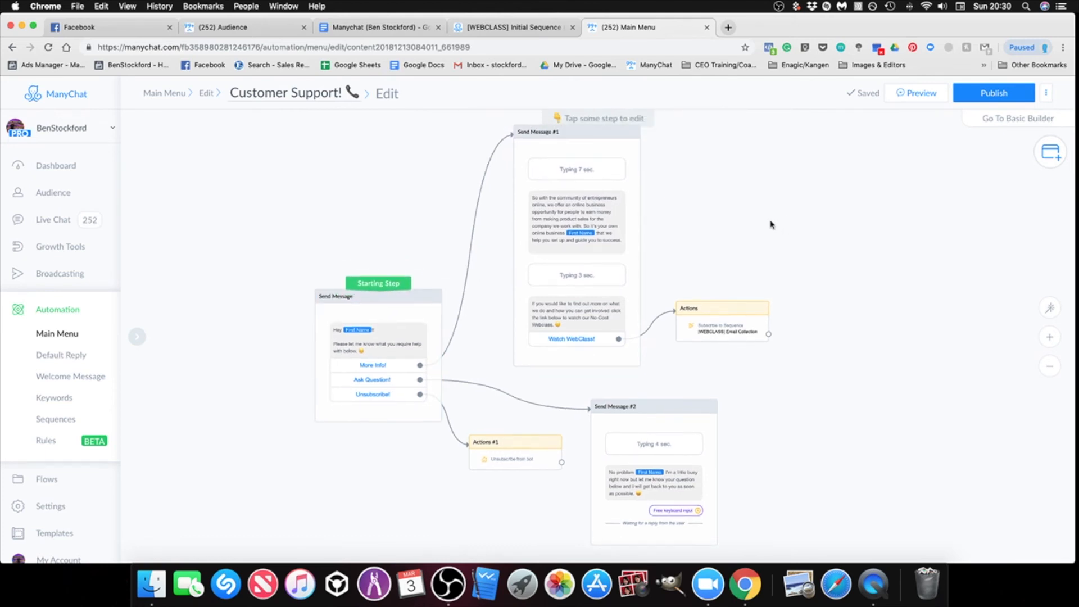
click(987, 99)
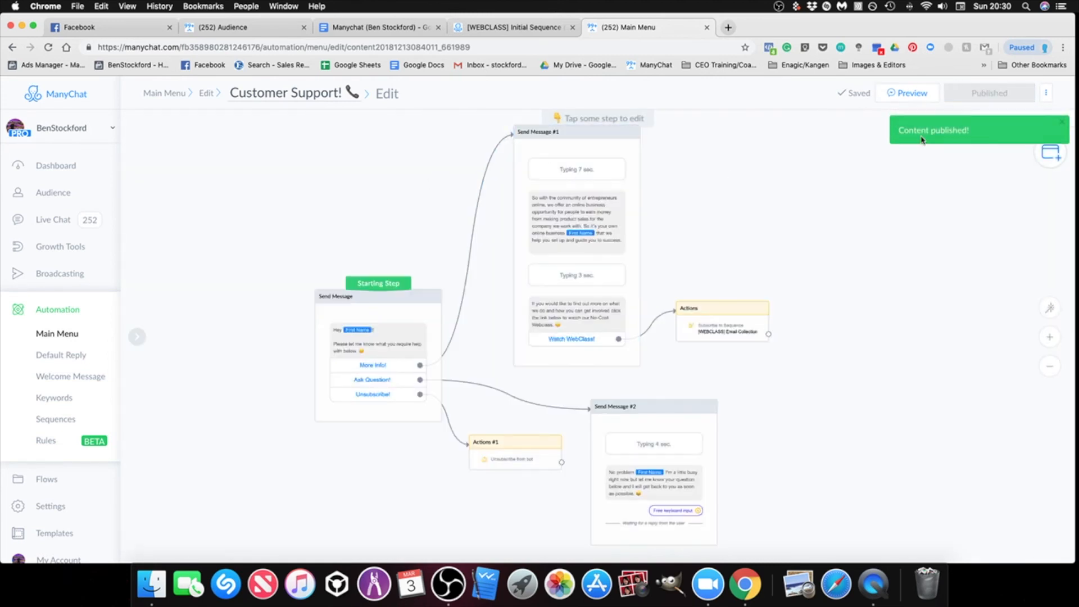
click(56, 336)
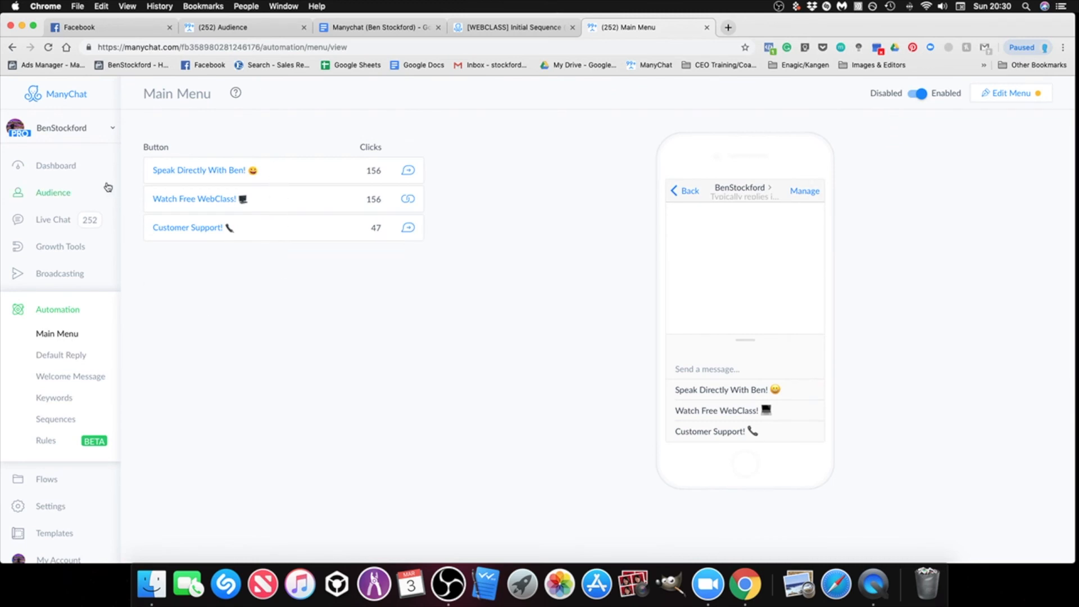
Open the opt-in flow of the Growth Tool #1 Messenger REF URL widget for editing.
click(62, 252)
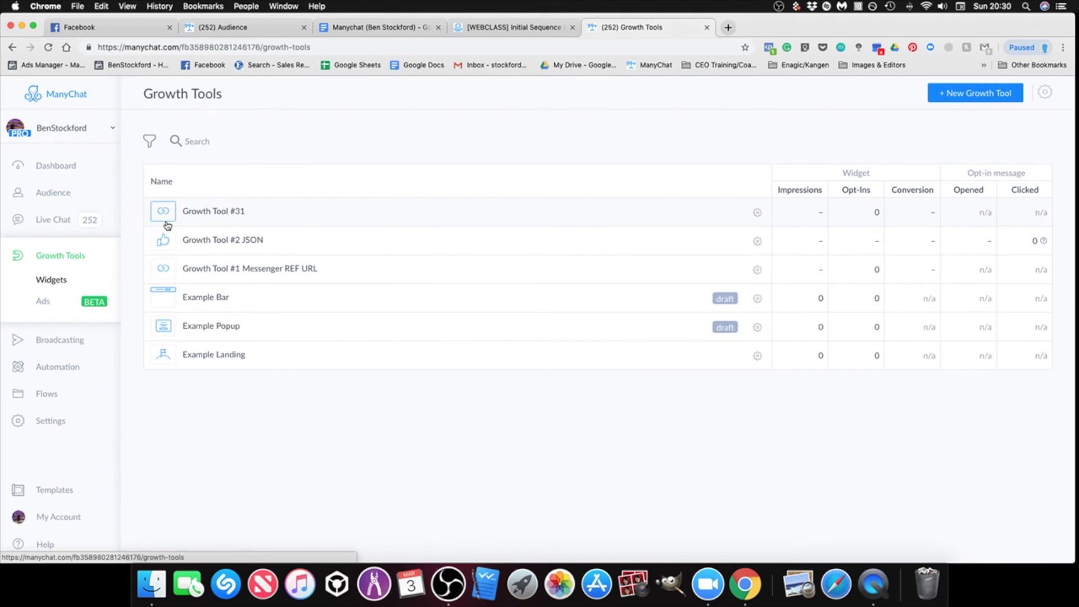
click(272, 273)
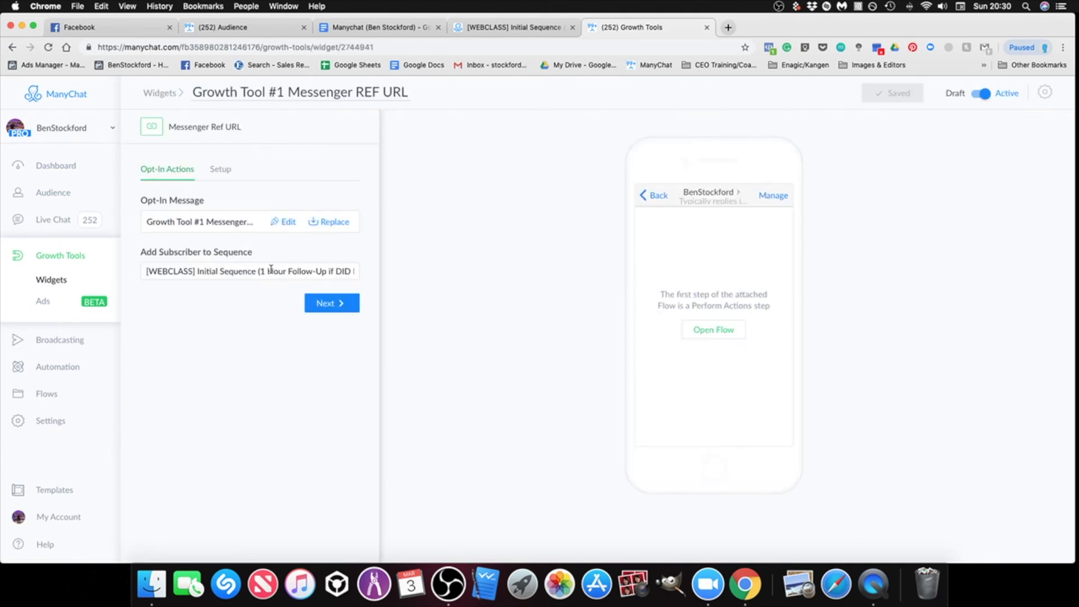
click(285, 221)
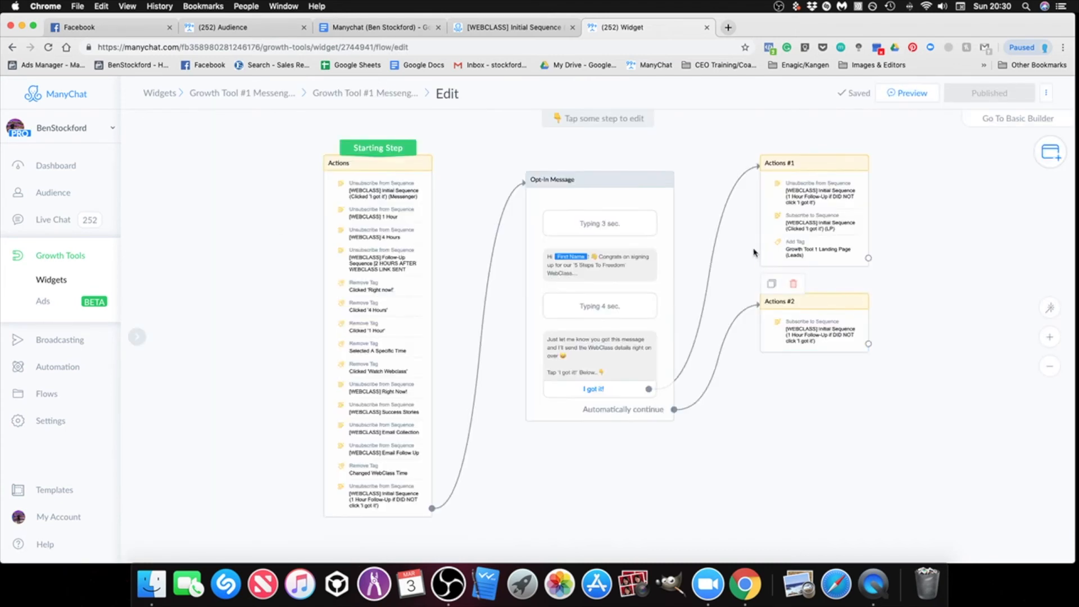
Connect the starting point to the Opt-In Message and republish the widget's flow.
mouse_move(371, 201)
mouse_down()
mouse_move(585, 221)
mouse_move(581, 231)
mouse_move(426, 154)
mouse_move(366, 220)
mouse_up()
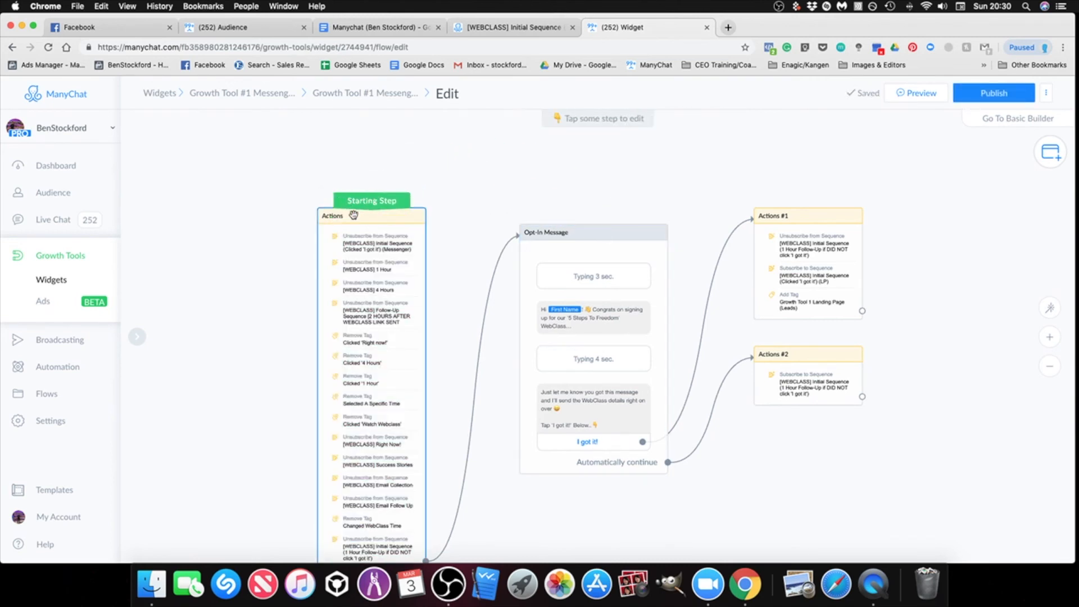
drag(286, 212, 292, 172)
scroll(291, 172, down, 2)
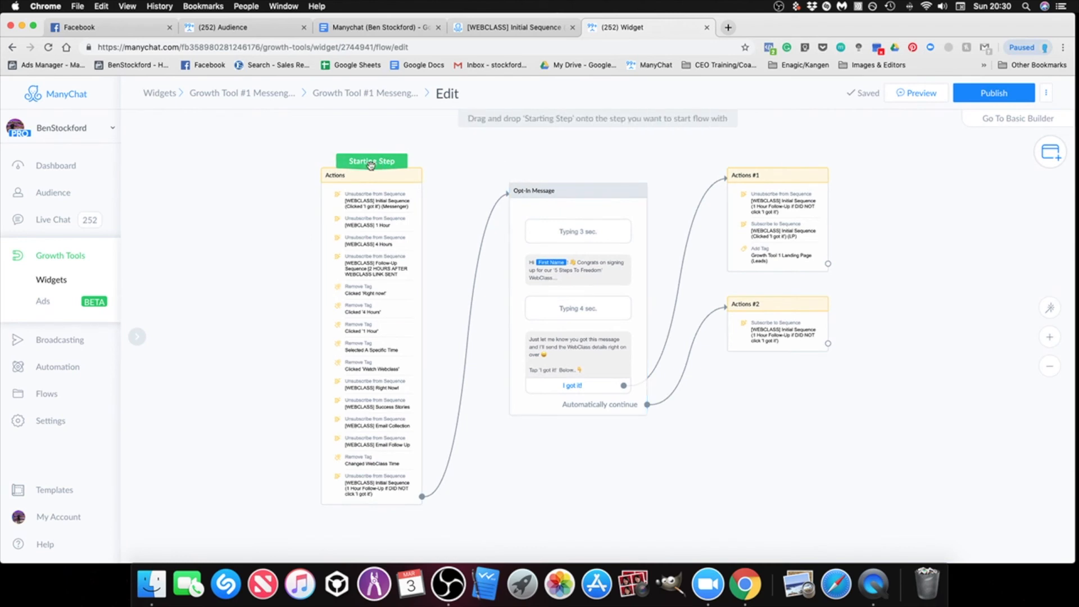
click(1026, 94)
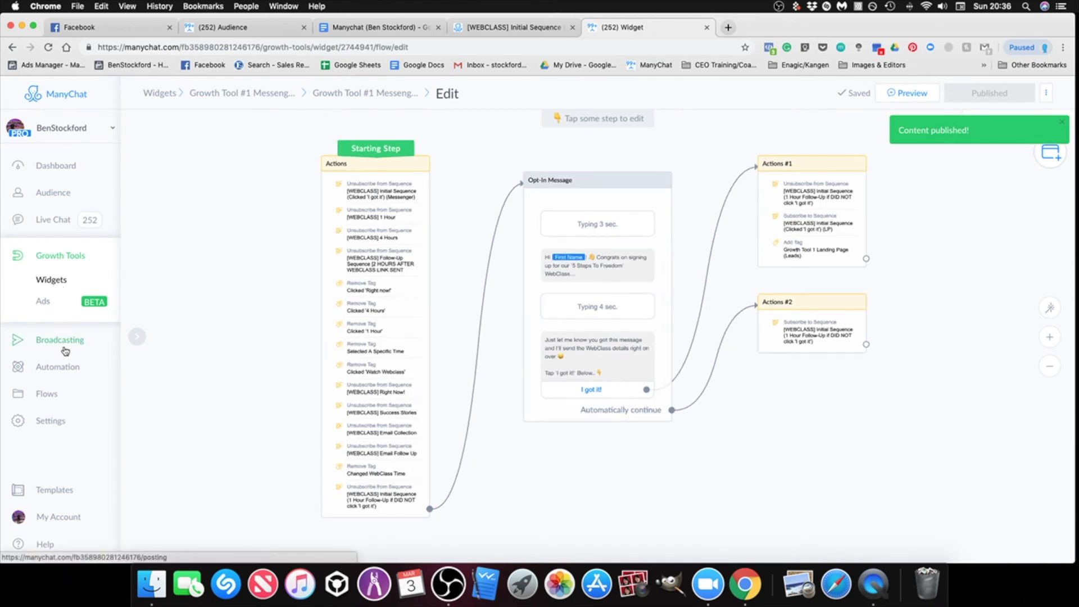
Open the Default Reply flow from Automation in edit mode.
click(61, 368)
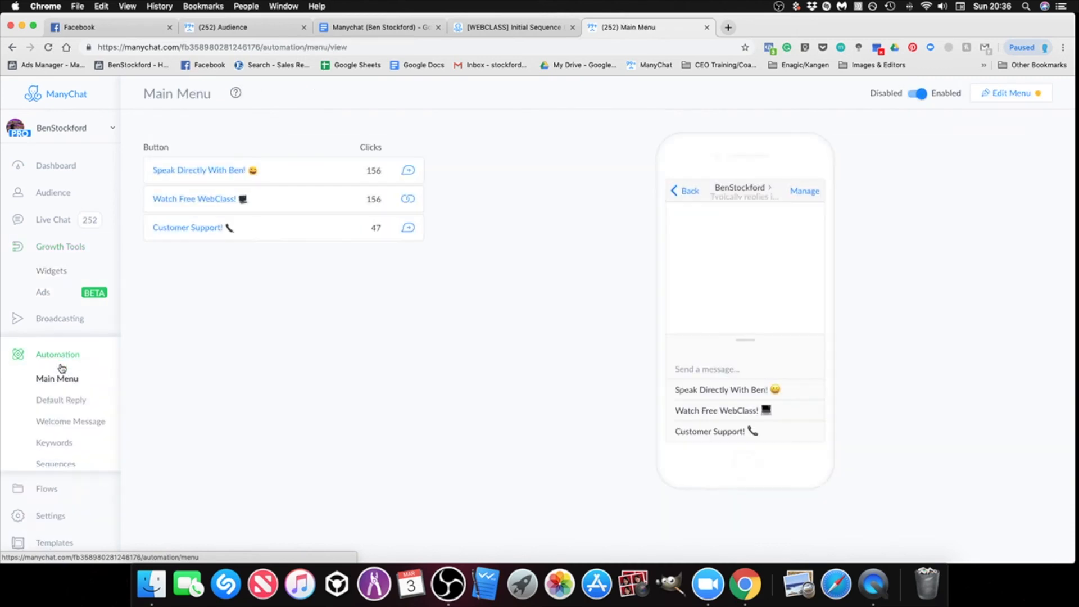
click(63, 361)
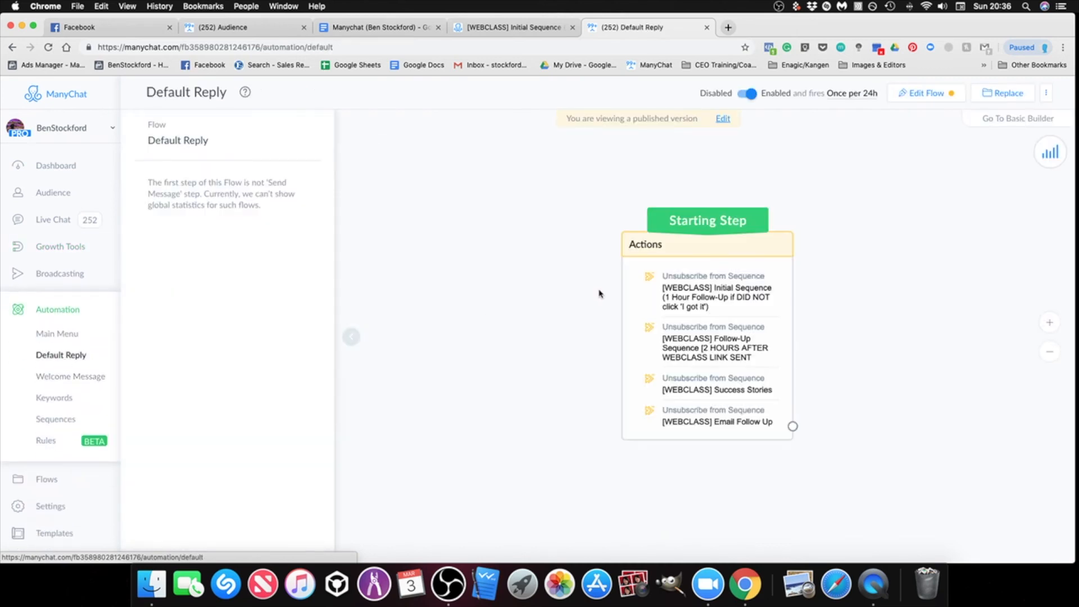
click(723, 118)
Delete the stray Actions #1 step, leaving only the starting unsubscribe Actions step.
scroll(759, 392, down, 3)
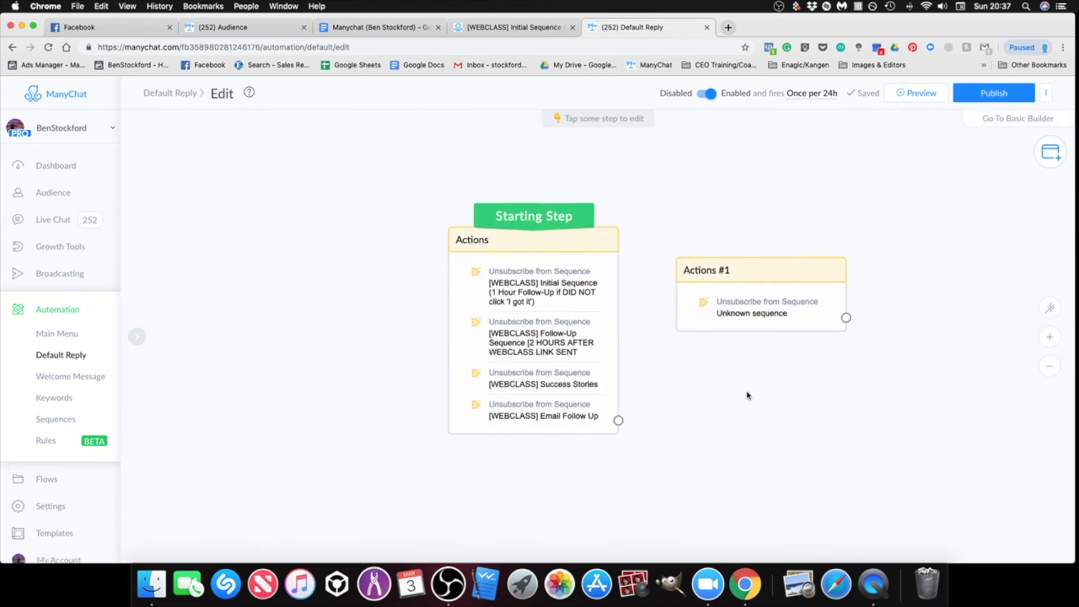
click(724, 267)
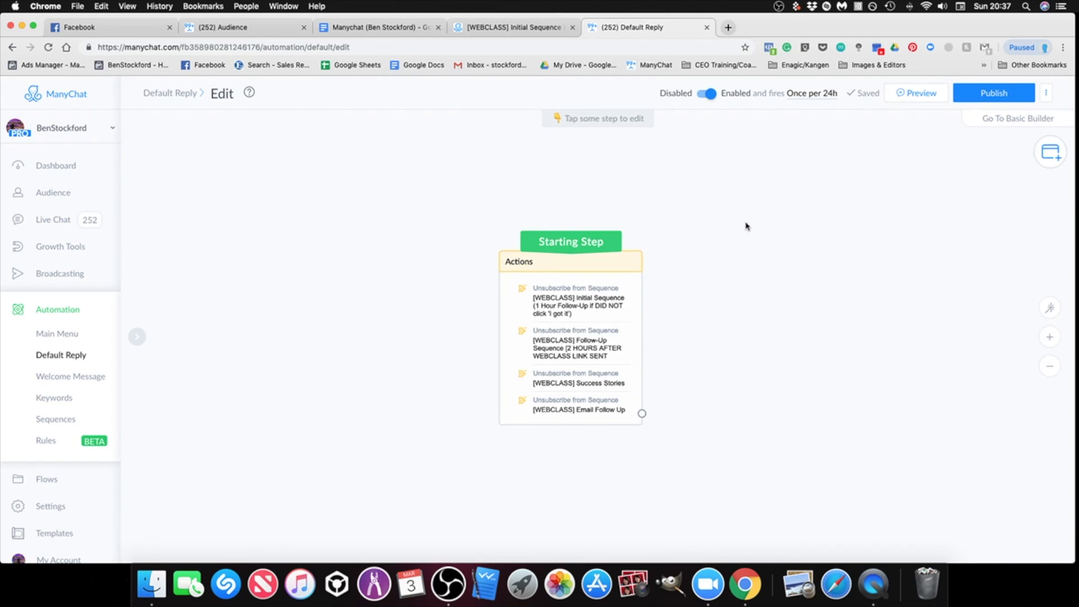
mouse_move(511, 253)
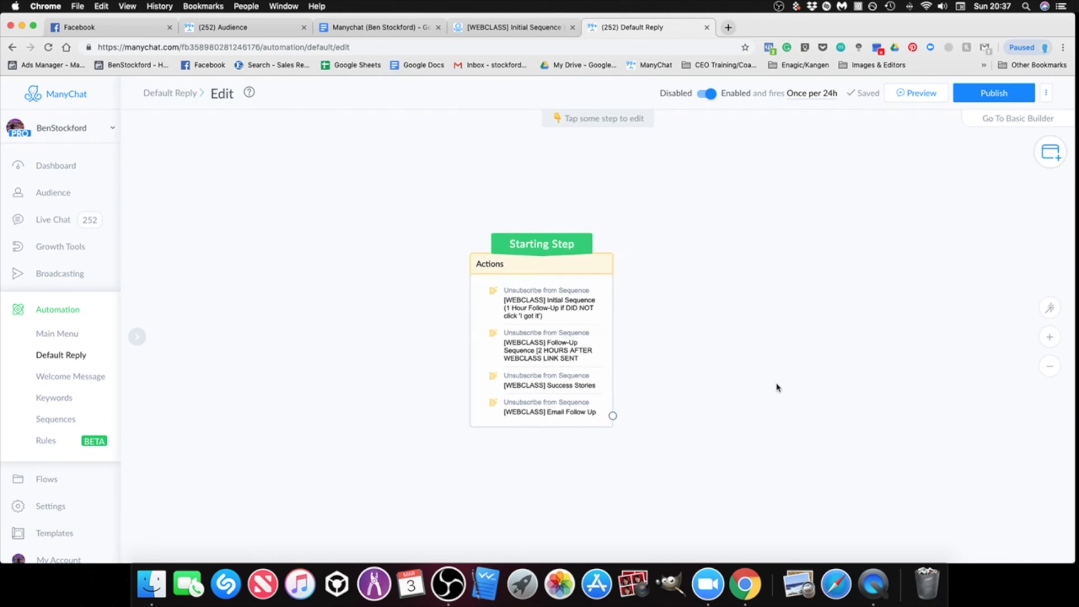
drag(767, 386, 689, 365)
scroll(752, 367, down, 3)
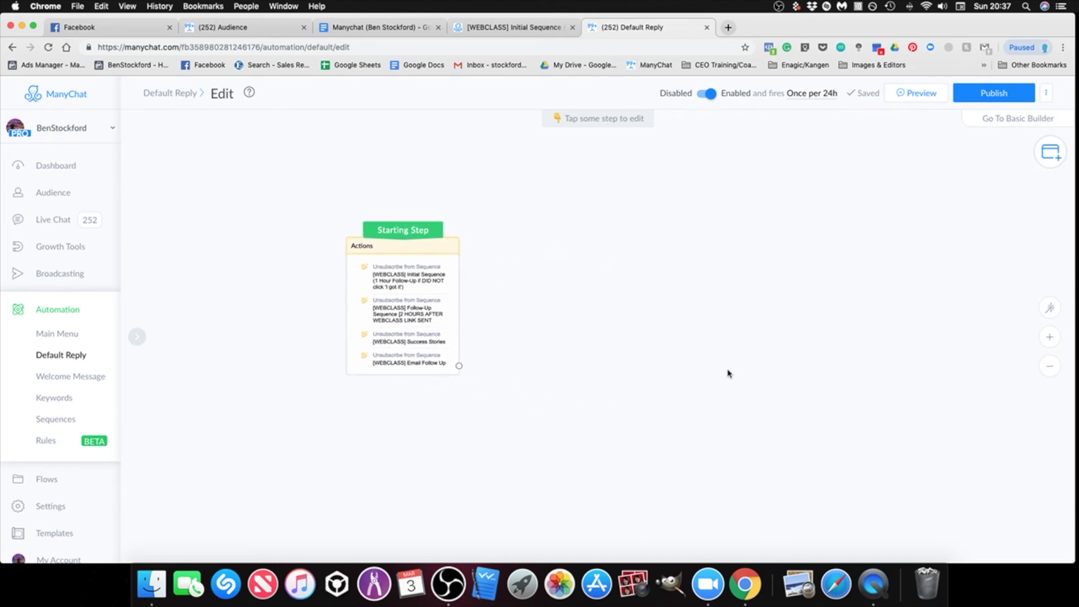
click(1051, 152)
Add a Perform Actions step and place the new Actions #1 card beside the starting Actions step.
click(956, 194)
drag(646, 351, 731, 287)
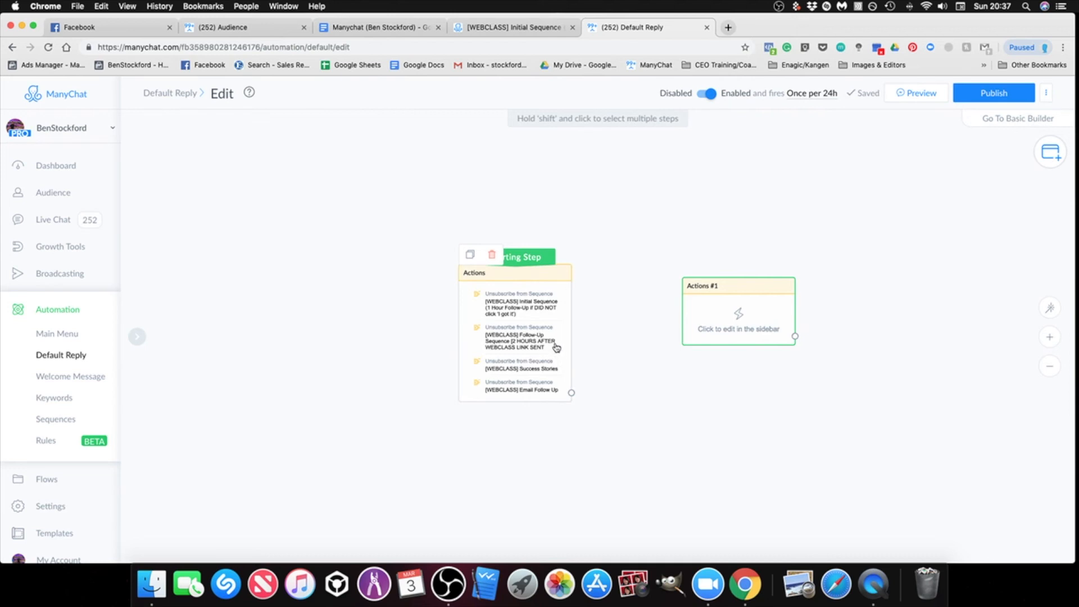
click(526, 293)
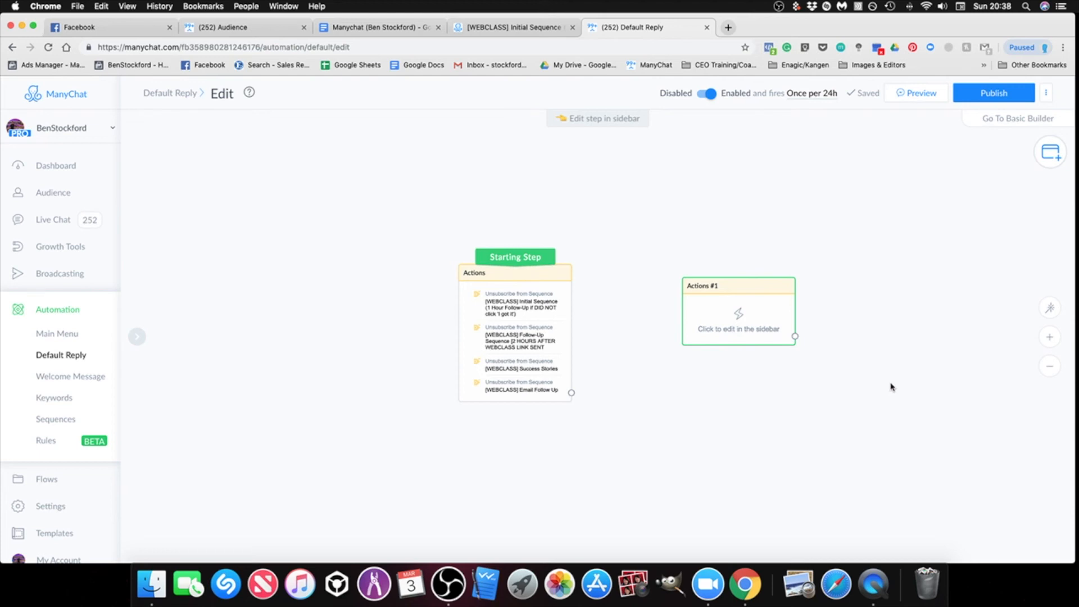
In Actions #1, add an Unsubscribe from Sequence action for the [Import][WEBCLASS] 1-hour Initial Sequence.
drag(751, 288, 705, 276)
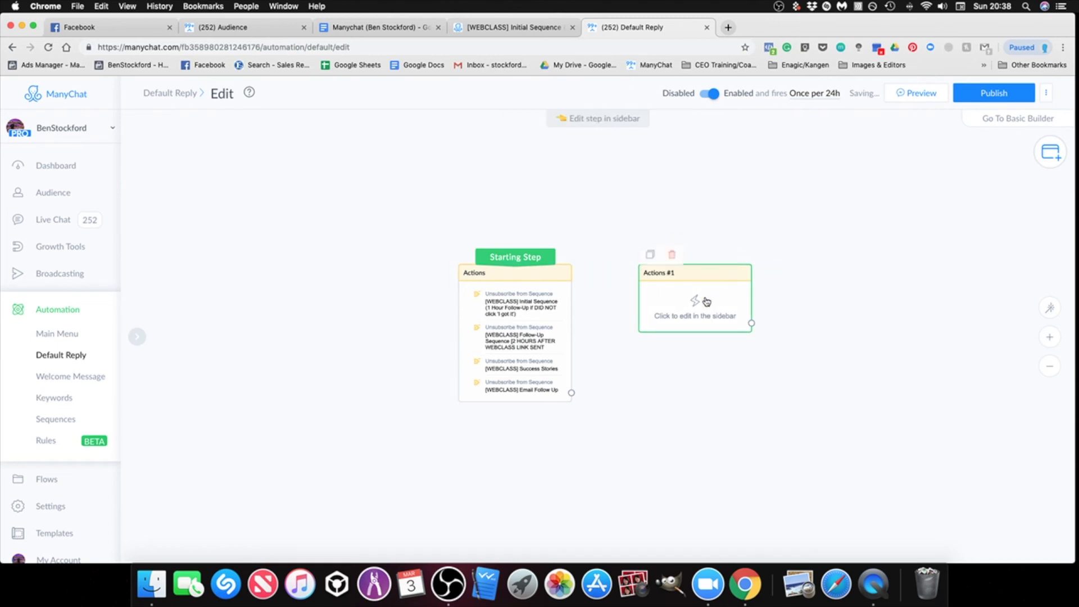
click(704, 298)
click(231, 179)
click(217, 284)
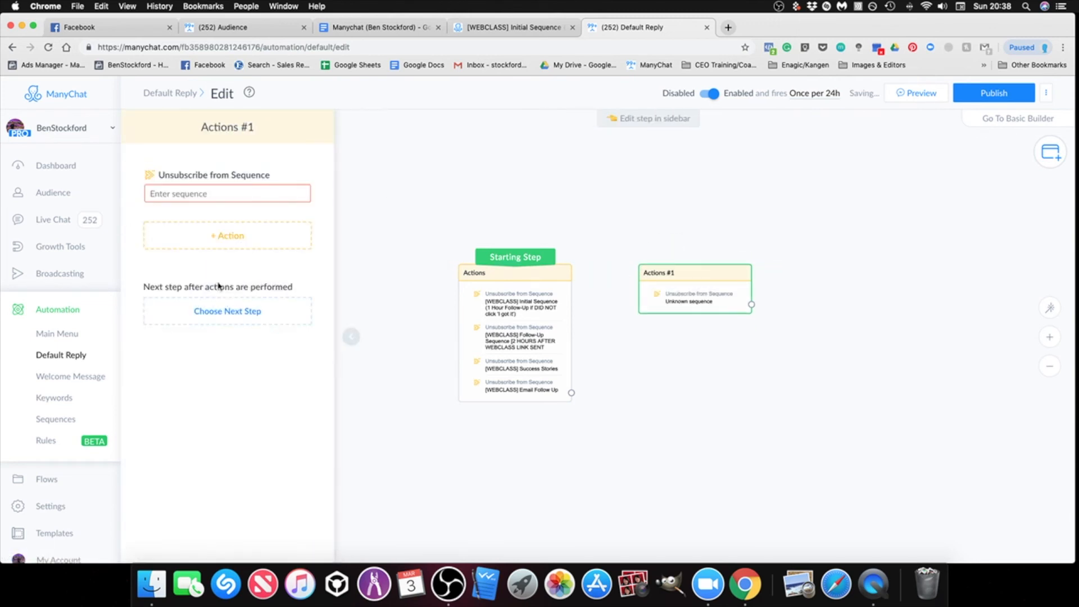
click(200, 195)
text(1 hour)
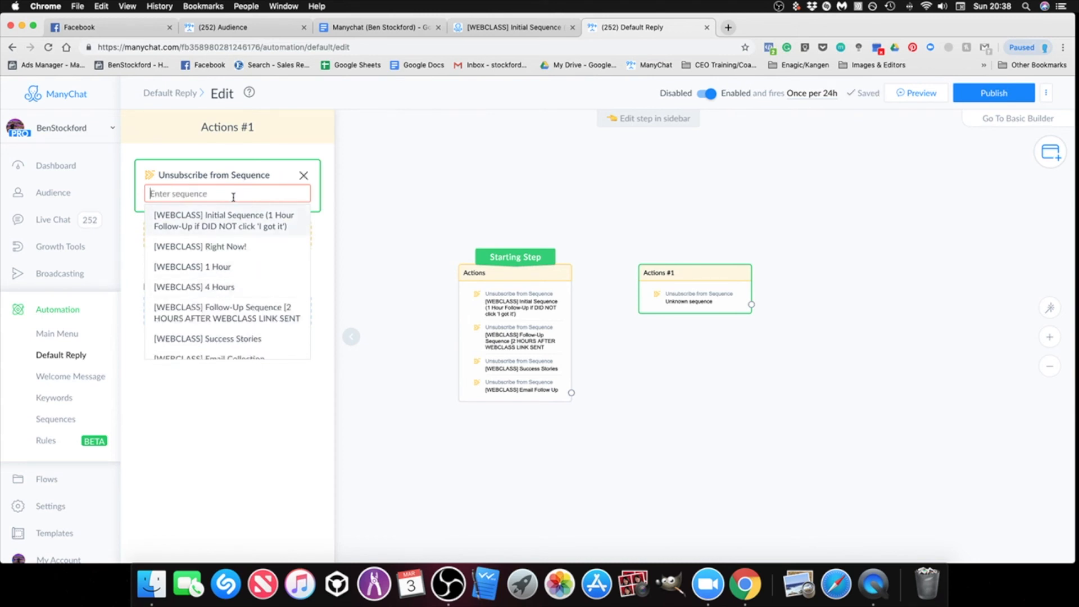
text(1 hour)
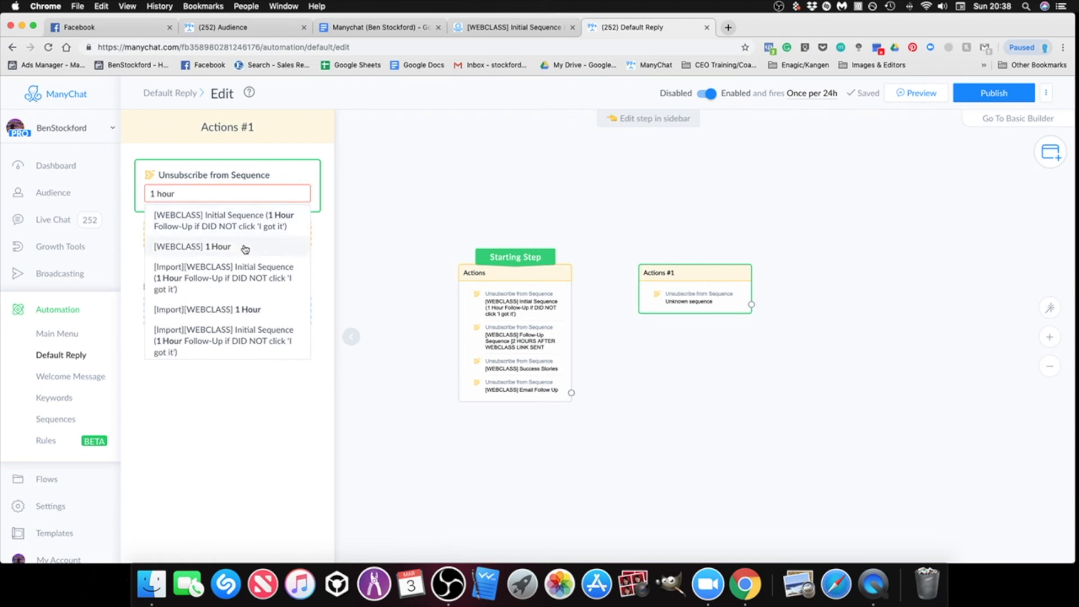
click(240, 275)
Remove the accidental mark-as-open action and add unsubscribe from the 2-hour Follow-Up Sequence.
click(212, 234)
click(218, 361)
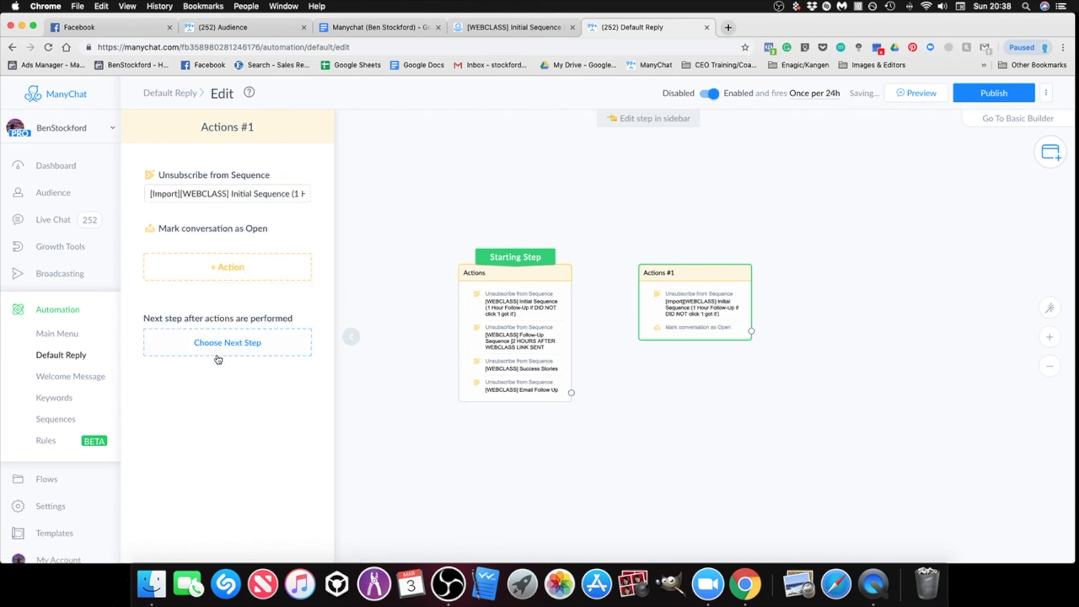
click(303, 228)
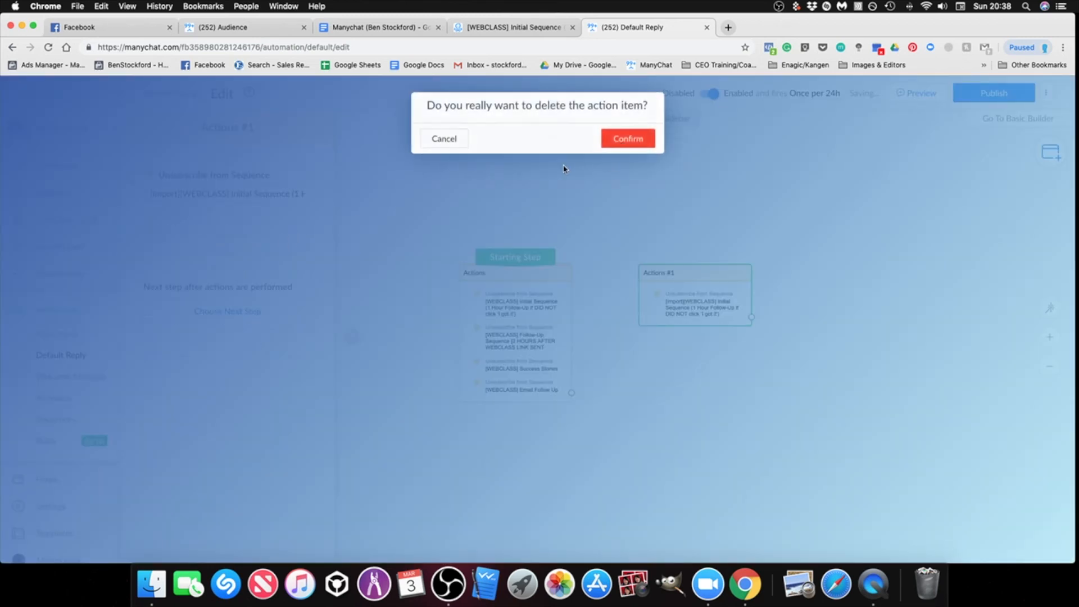
click(627, 138)
click(205, 237)
click(214, 343)
click(224, 246)
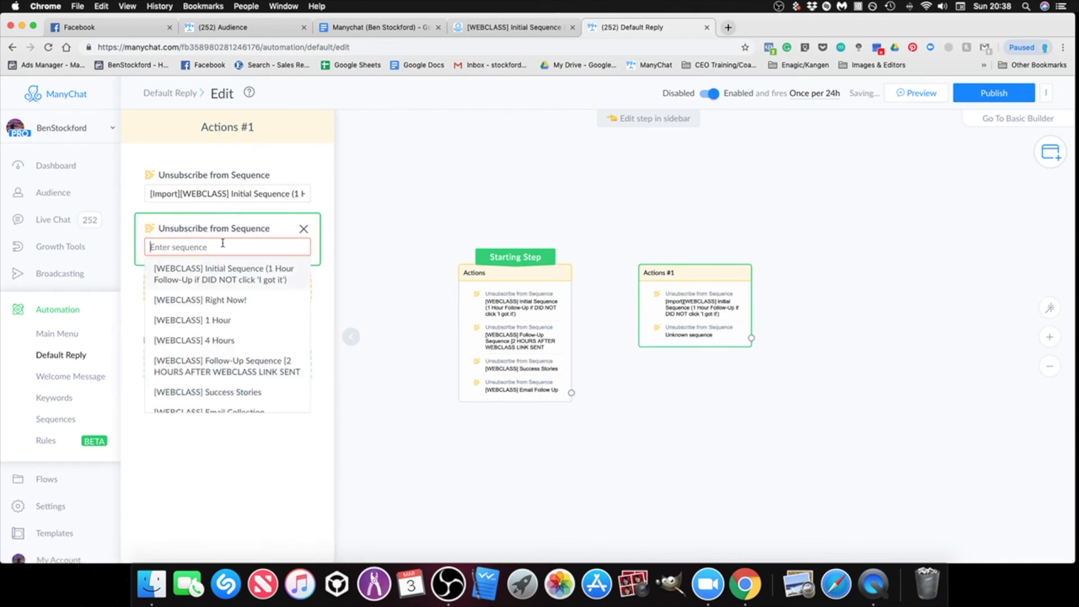
text(2 hour)
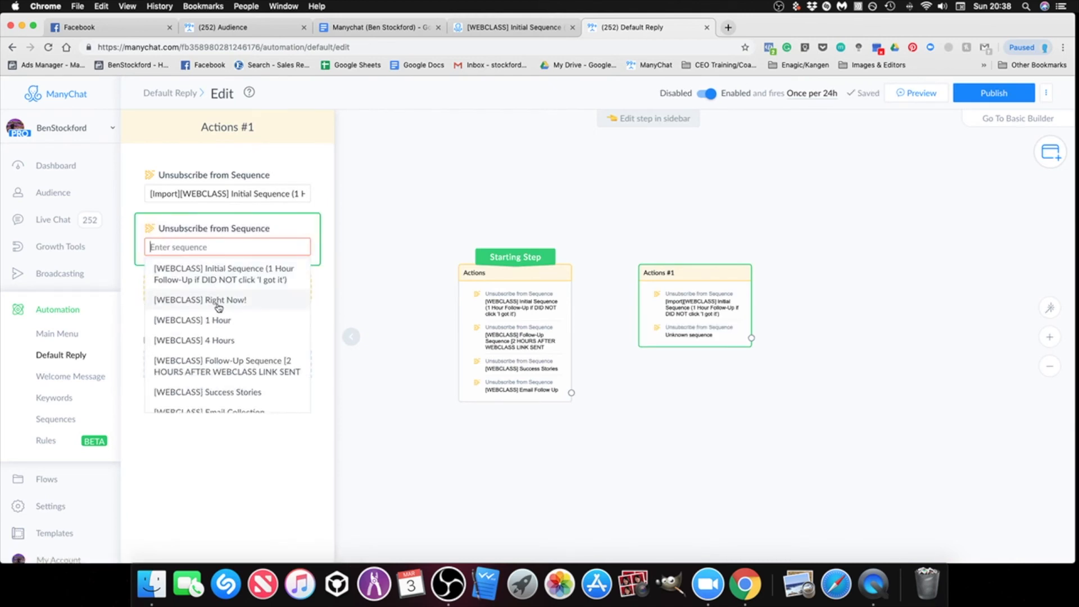
text(2 hour)
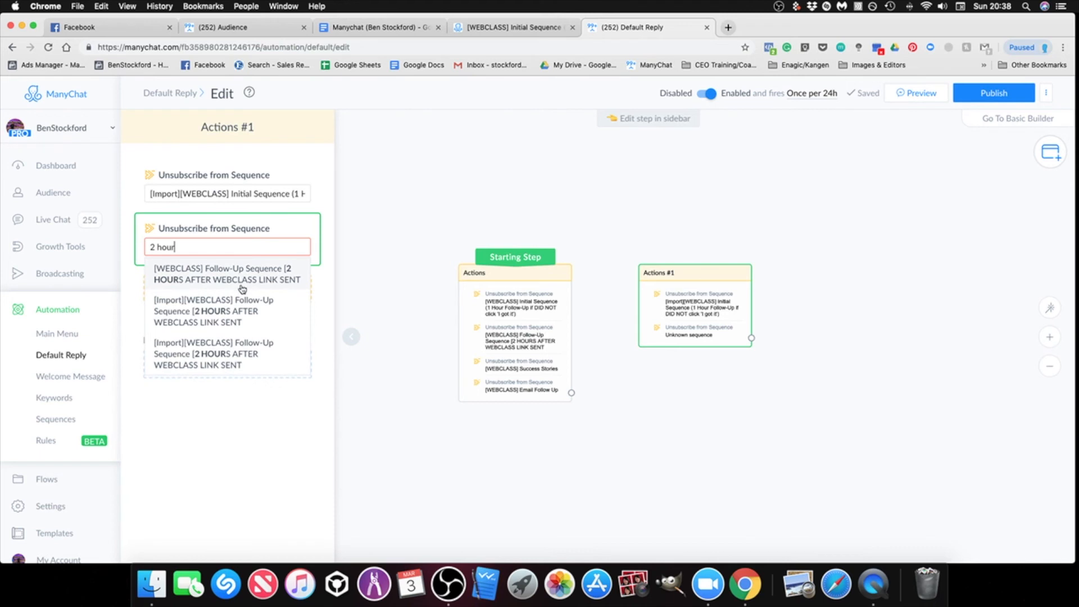
click(223, 318)
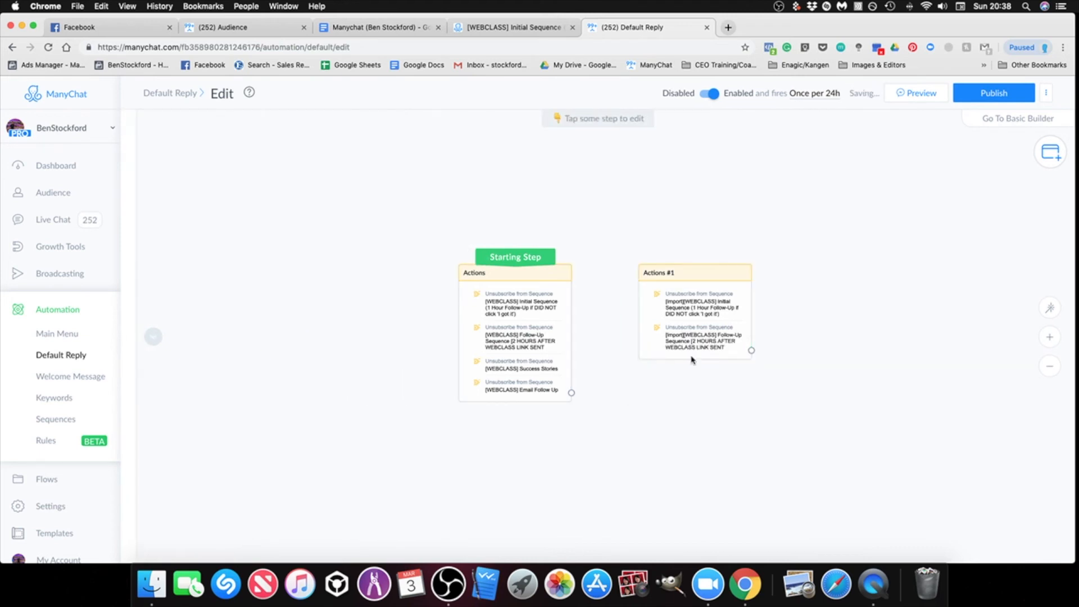
Add a third unsubscribe action for the imported Success Stories sequence.
click(231, 288)
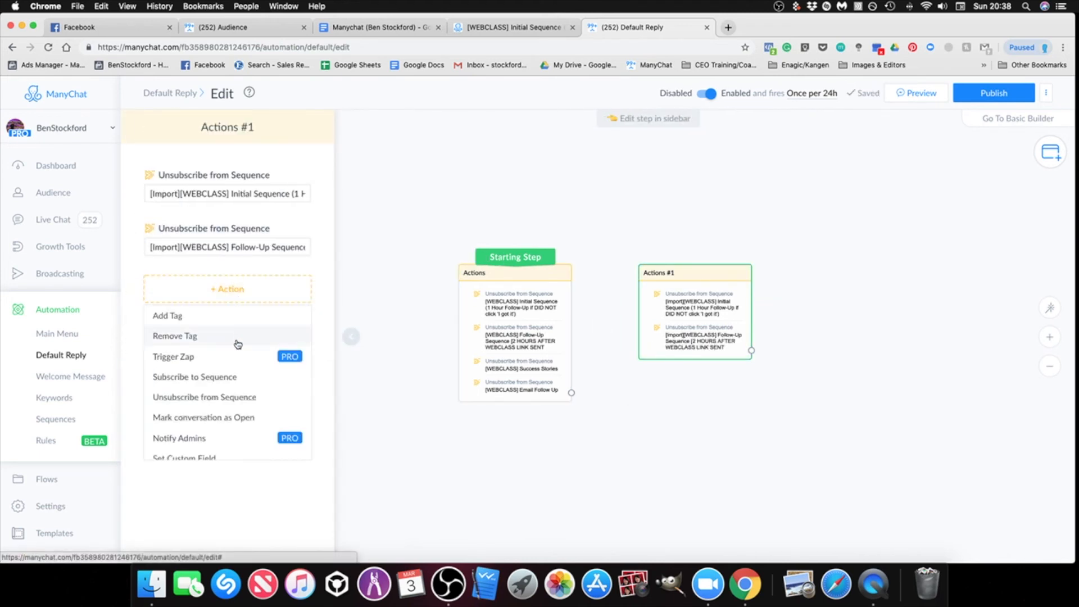
click(216, 397)
text(success)
key(BackSpace)
key(BackSpace)
key(BackSpace)
key(BackSpace)
key(BackSpace)
key(BackSpace)
key(BackSpace)
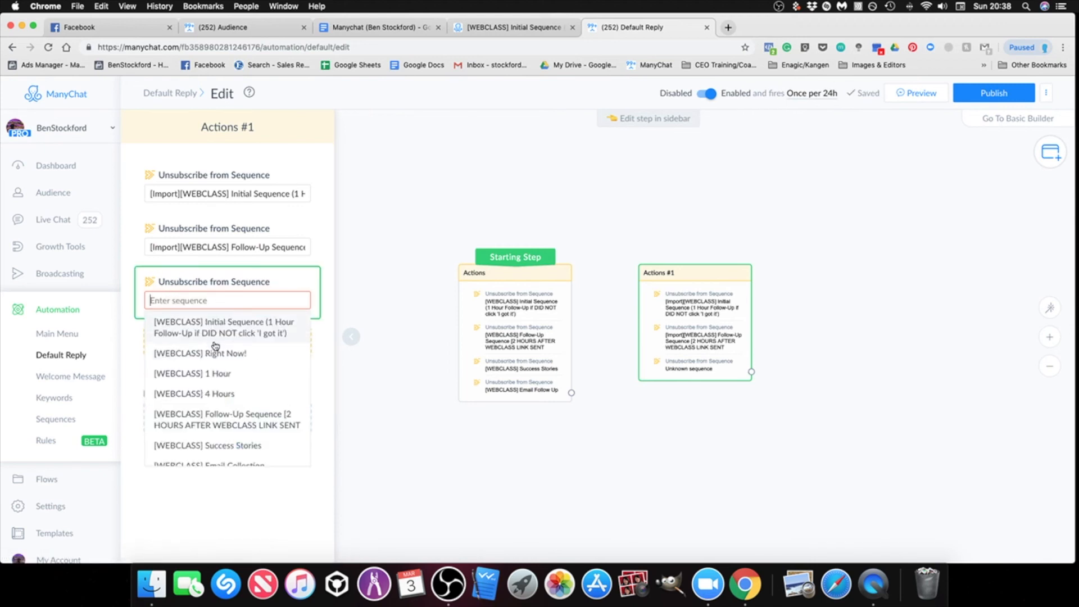
text(succ)
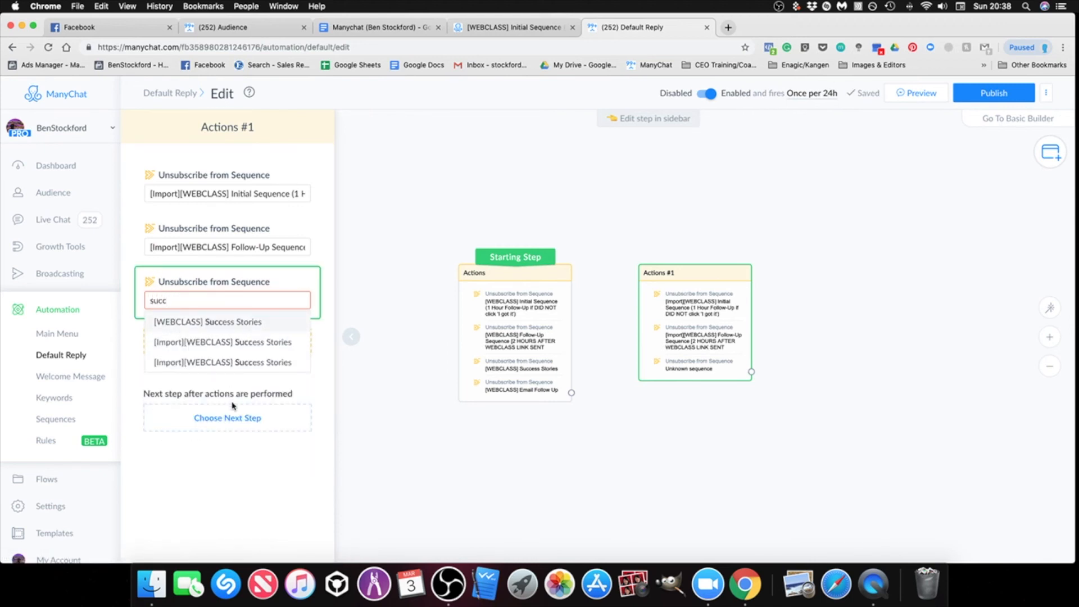
click(225, 342)
Close the Actions #1 editor and connect the starting step to Actions #1.
click(607, 440)
drag(767, 407, 699, 398)
scroll(674, 364, up, 3)
drag(387, 223, 613, 233)
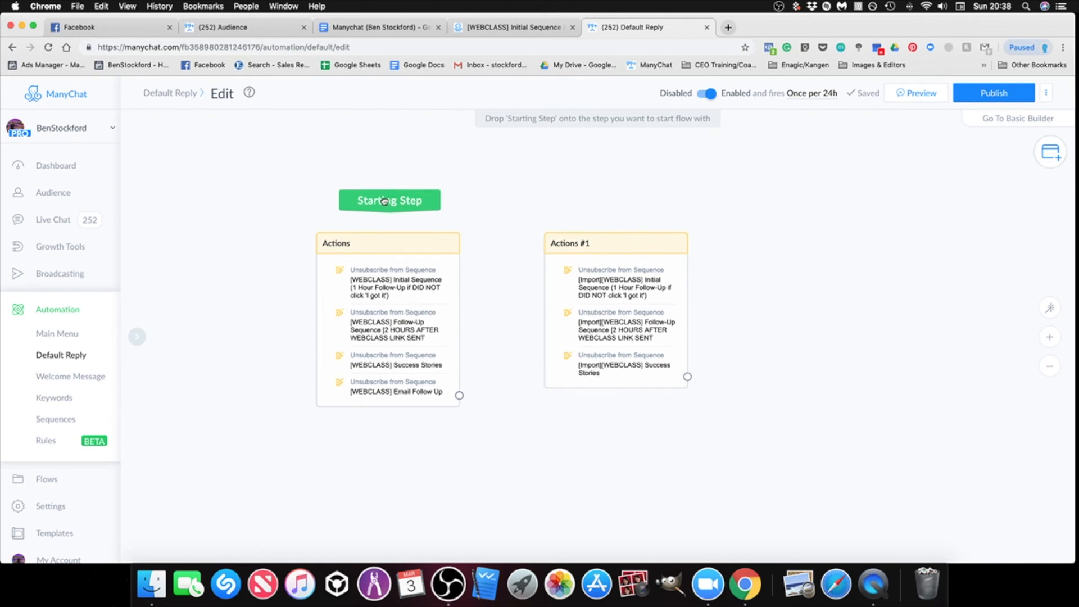
Publish the Default Reply flow with both Actions steps.
drag(757, 312, 693, 318)
scroll(695, 305, down, 2)
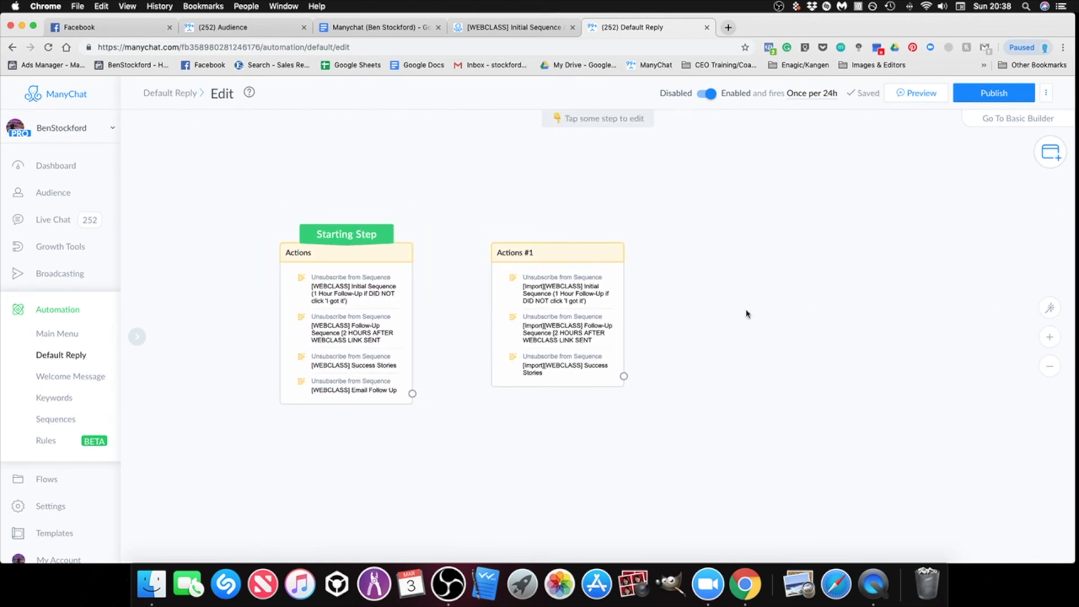
click(985, 97)
Delete the extra Actions #1 step, republish the Default Reply, and open the Welcome Message flow.
mouse_move(578, 283)
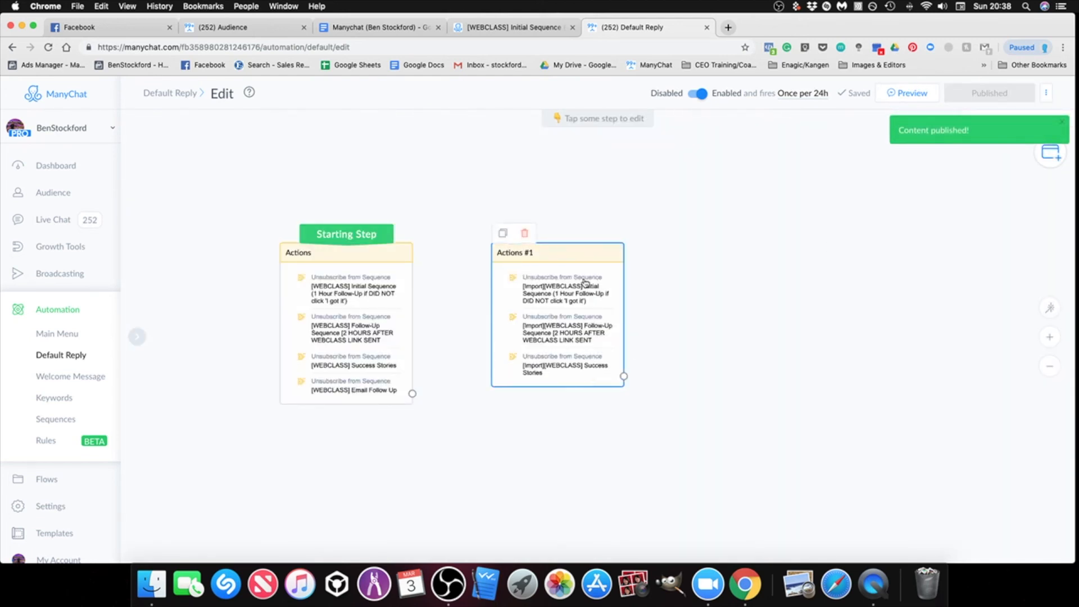
click(527, 241)
click(626, 151)
click(989, 94)
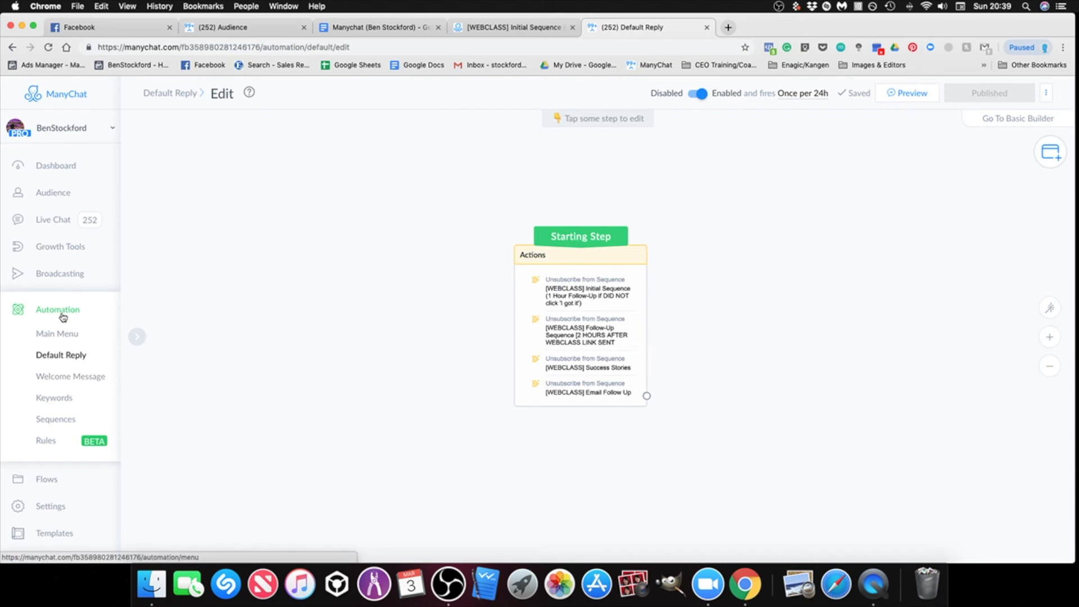
click(65, 381)
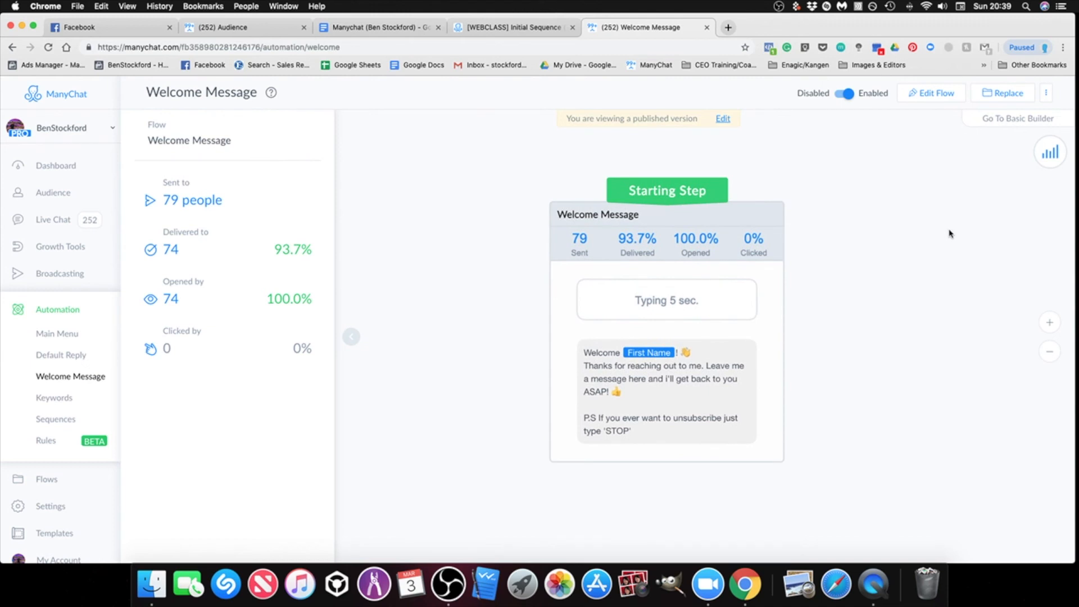
Collapse the stats panel, put the Welcome Message flow into edit mode, and open its greeting text.
click(351, 337)
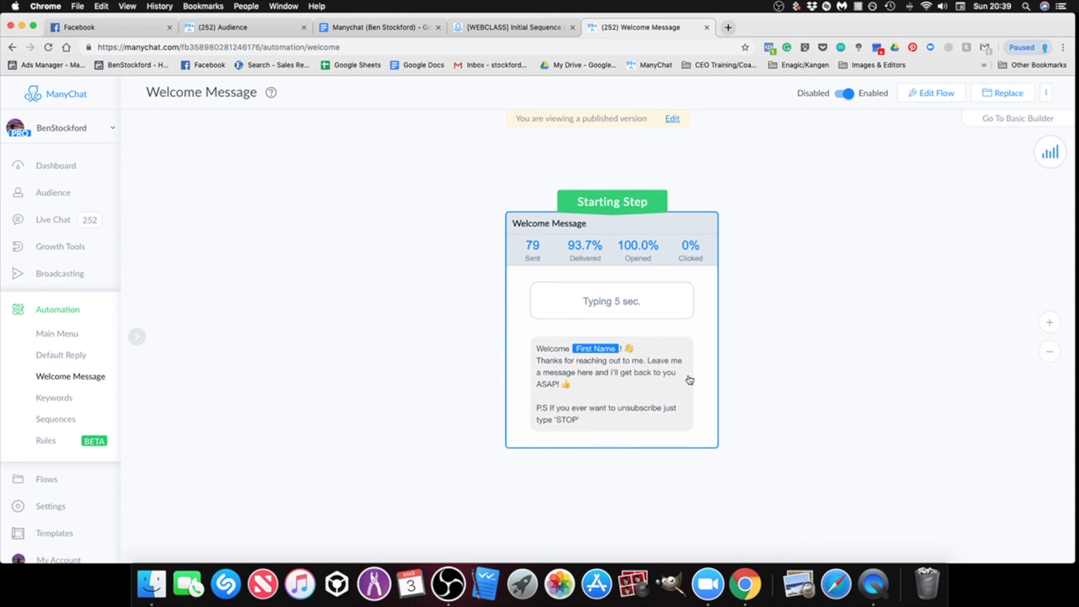
click(672, 119)
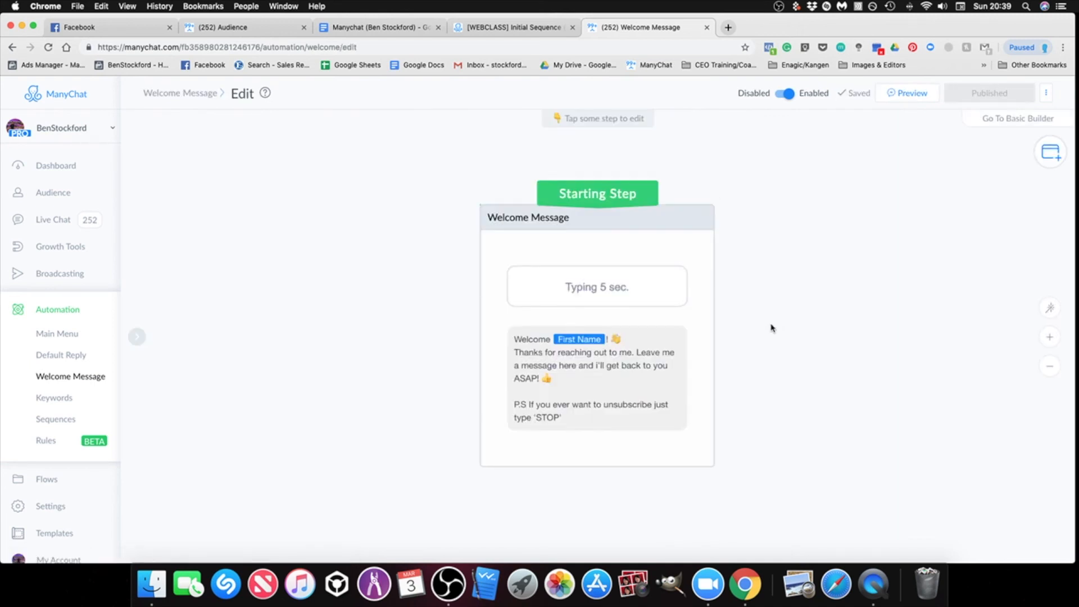
click(692, 358)
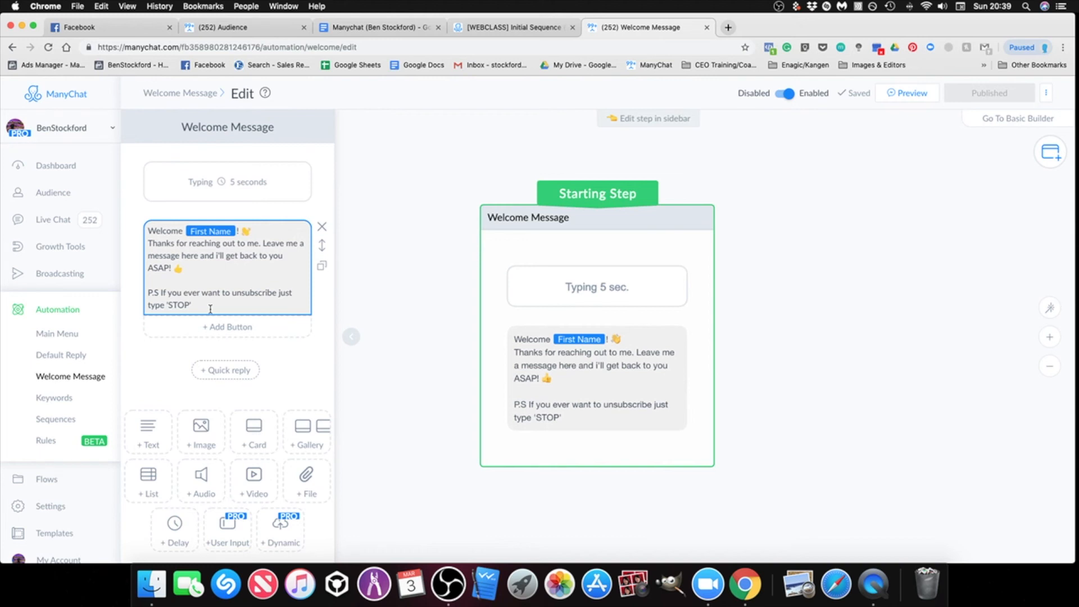
click(802, 318)
click(705, 372)
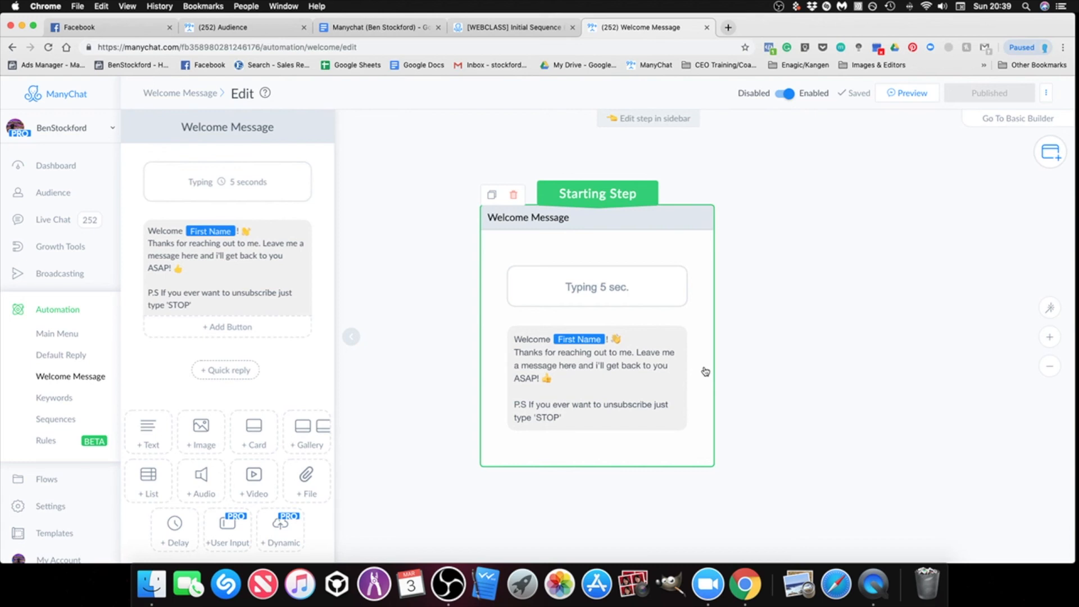
click(827, 369)
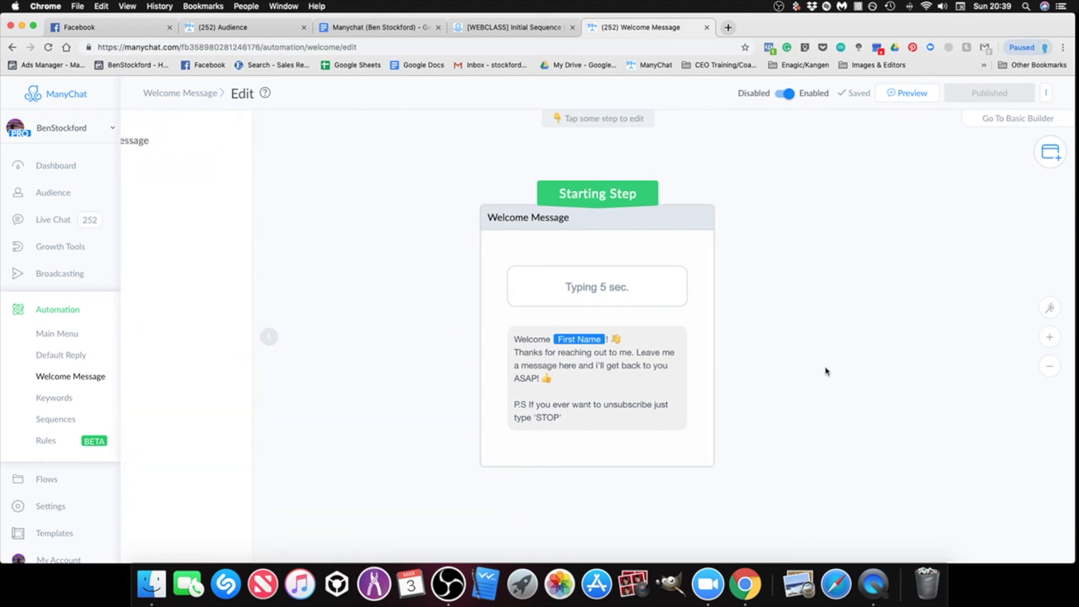
click(692, 390)
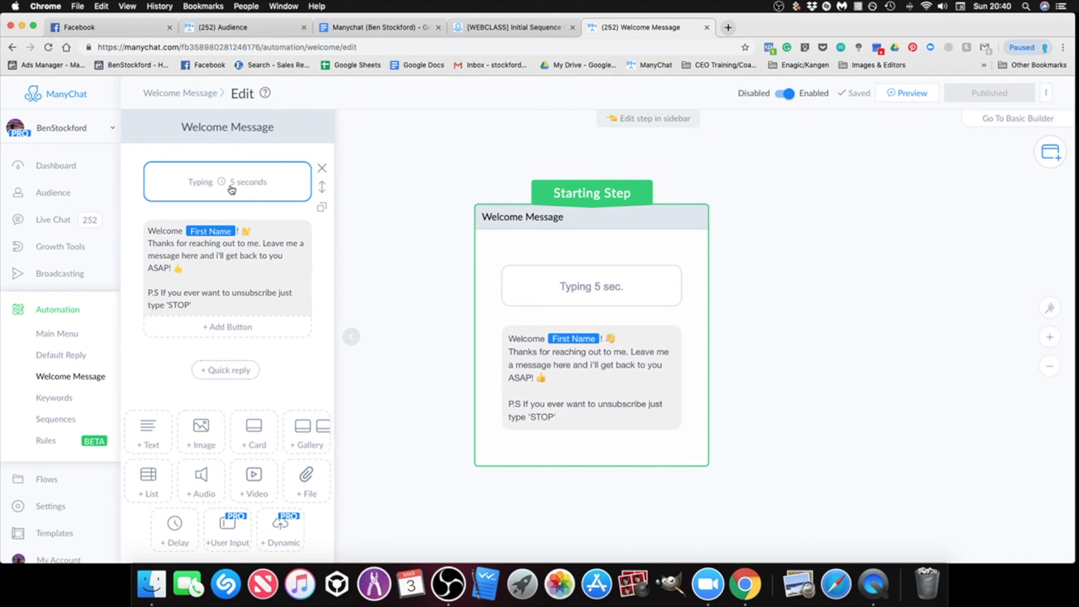
click(213, 306)
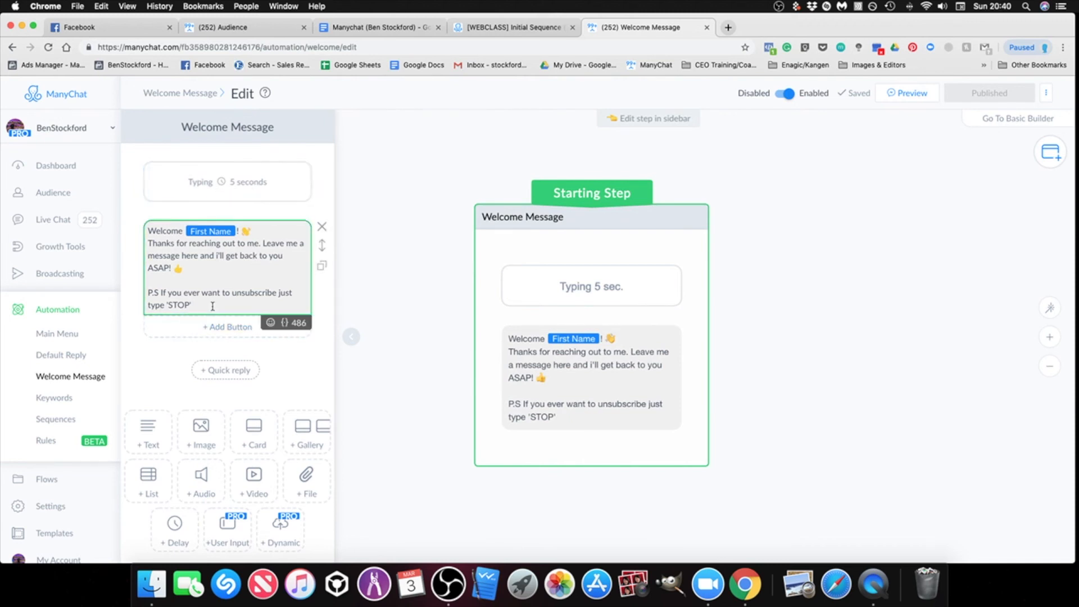
click(381, 35)
scroll(735, 412, down, 10)
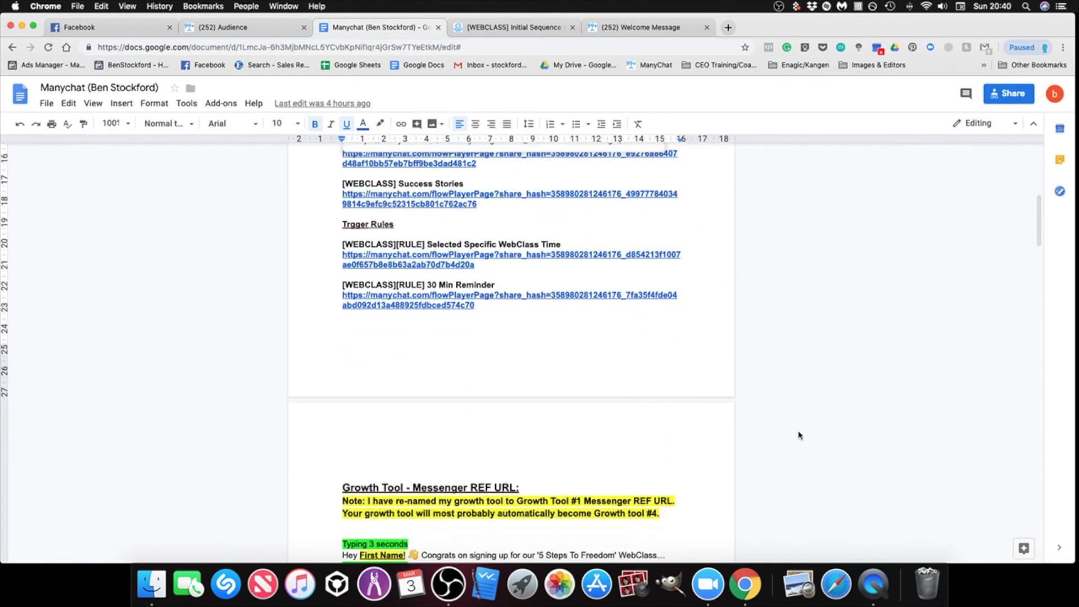
scroll(735, 373, down, 3)
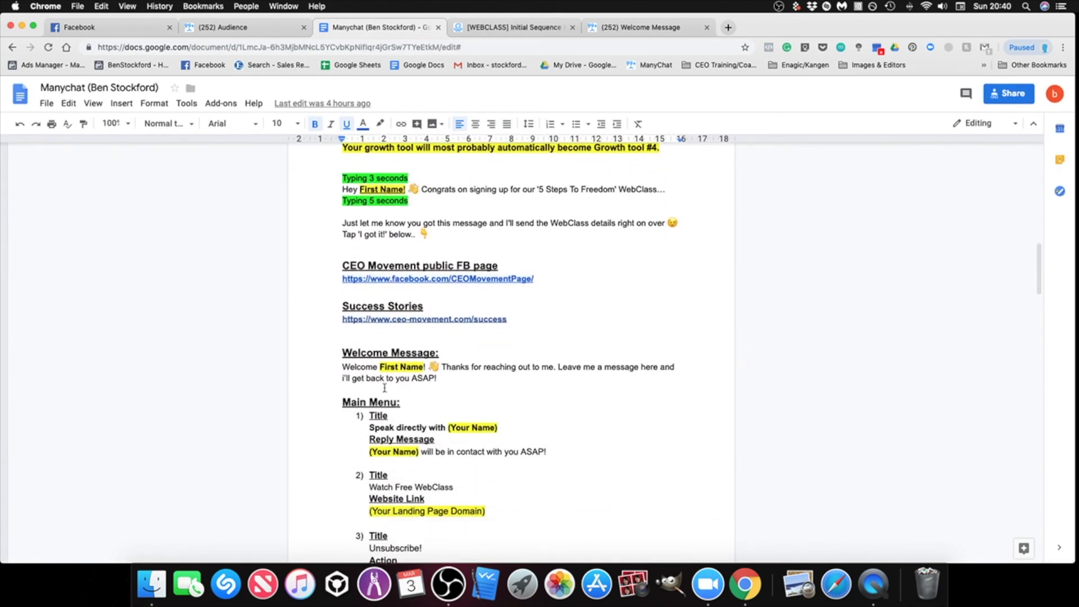
scroll(488, 396, down, 1)
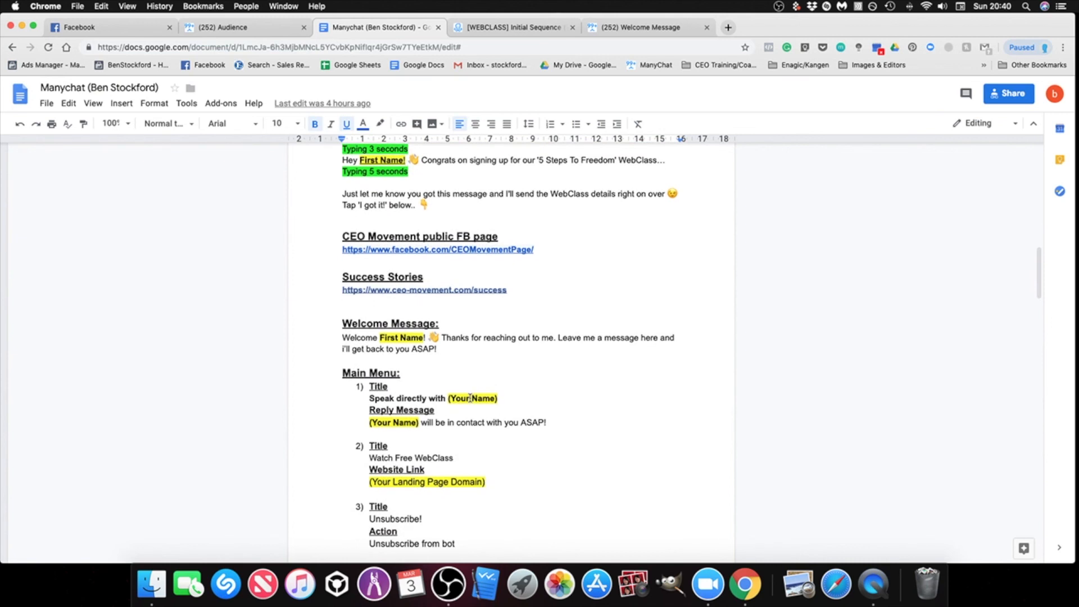
scroll(625, 423, up, 2)
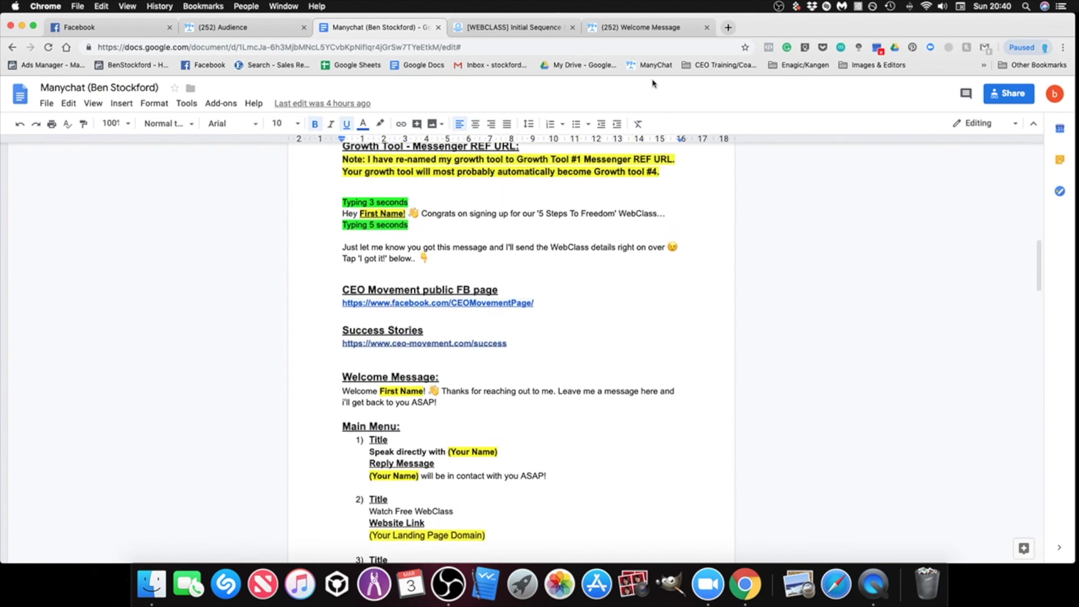
click(638, 27)
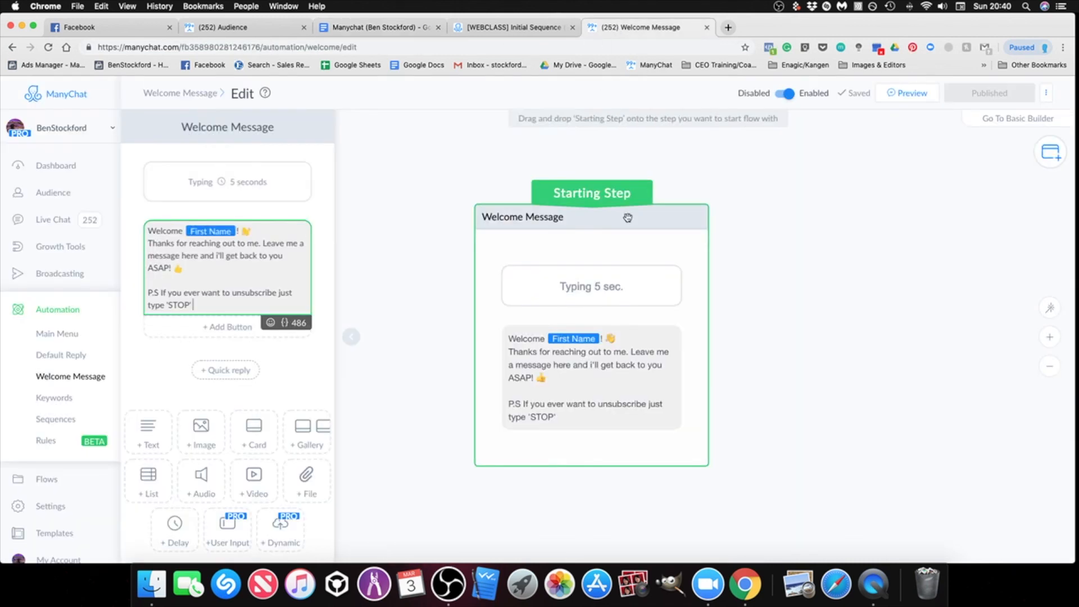
Close the Welcome Message step sidebar and go to the Rules page under Automation.
click(757, 375)
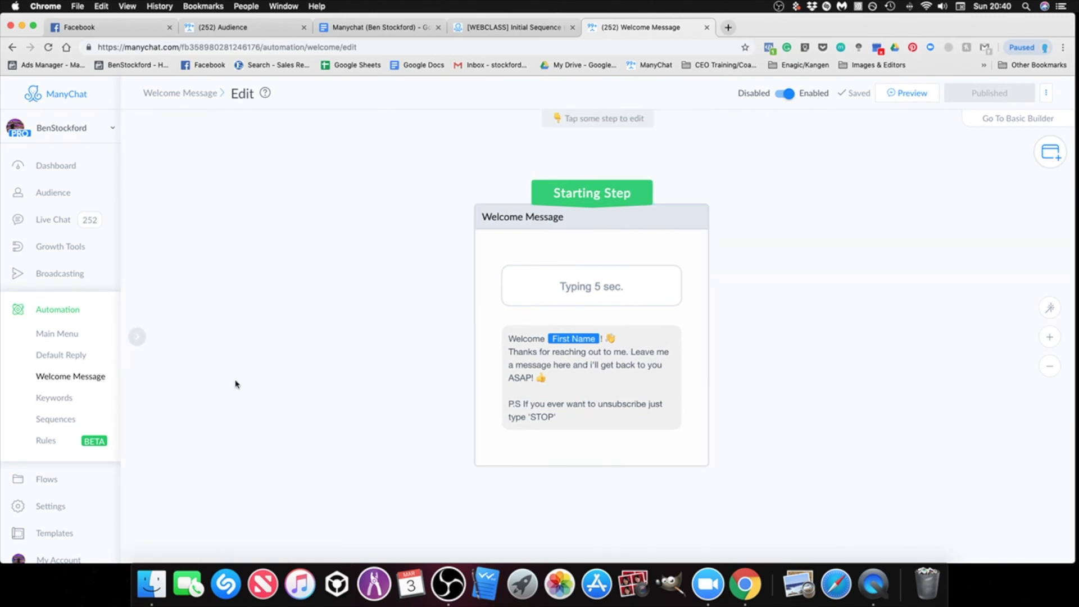
click(143, 341)
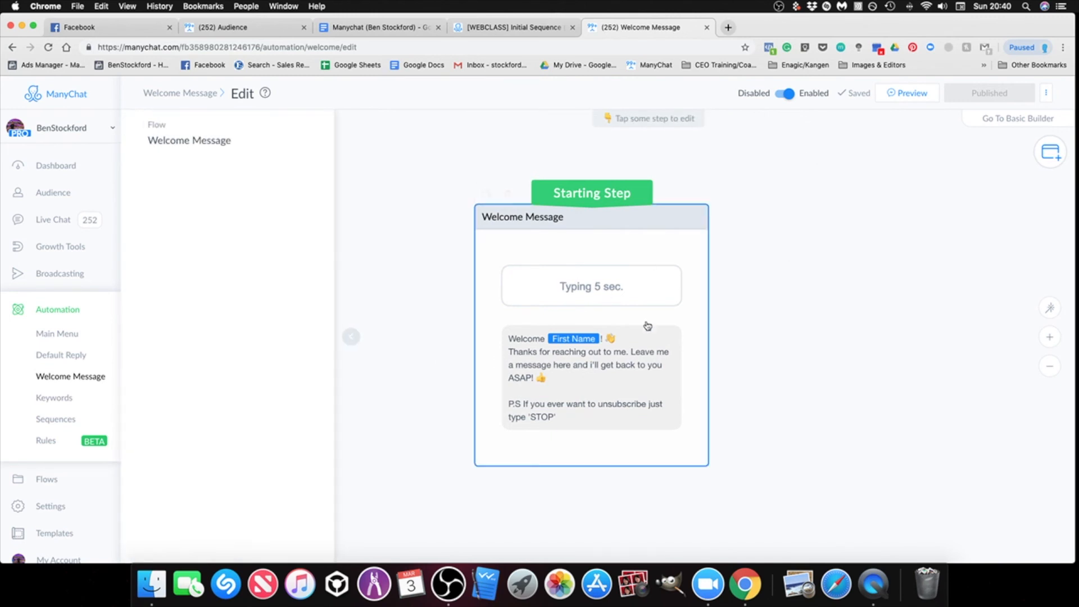
click(698, 370)
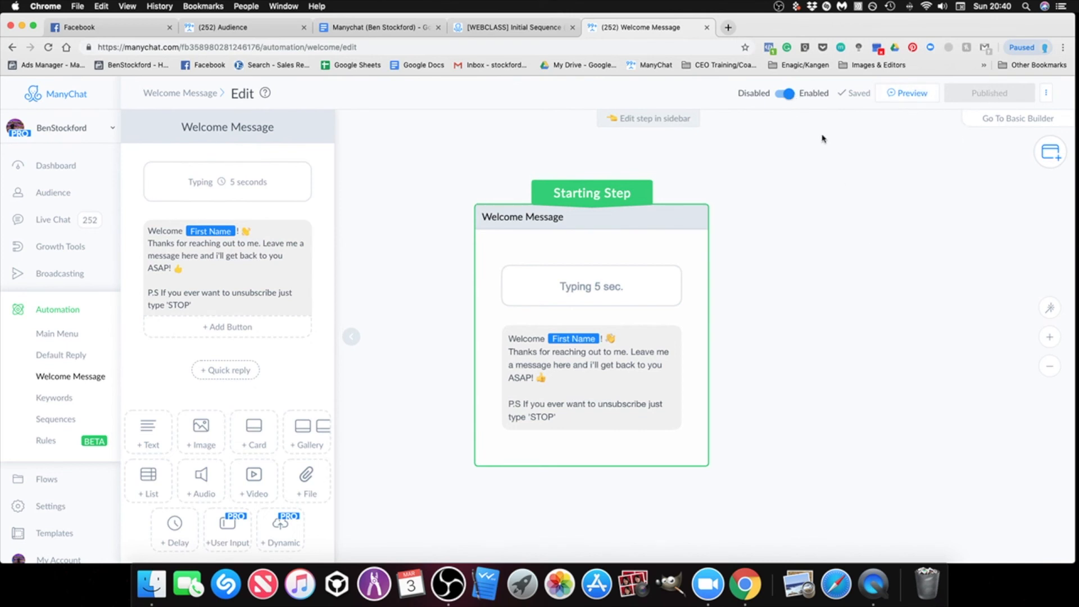
click(897, 284)
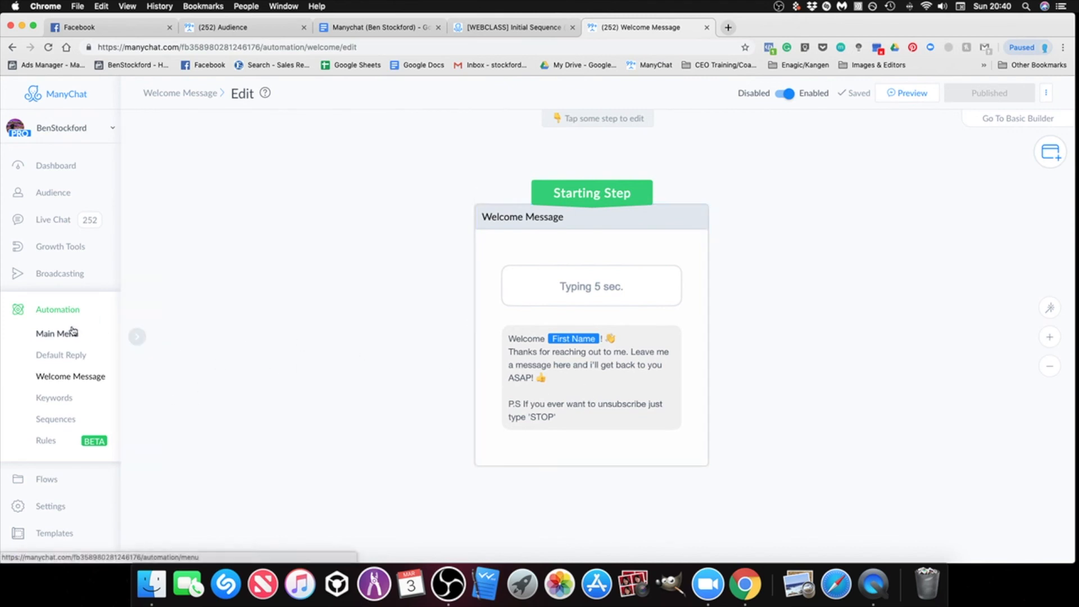
click(46, 441)
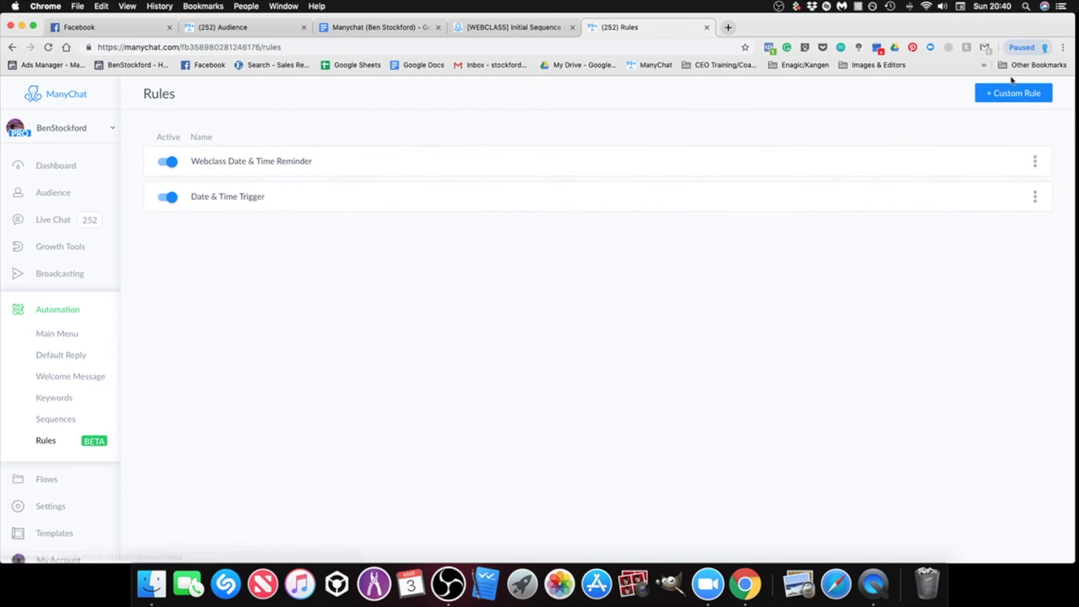
Start a new rule with a Date/Time trigger firing on the day of [Imports] Date & Time.
click(999, 99)
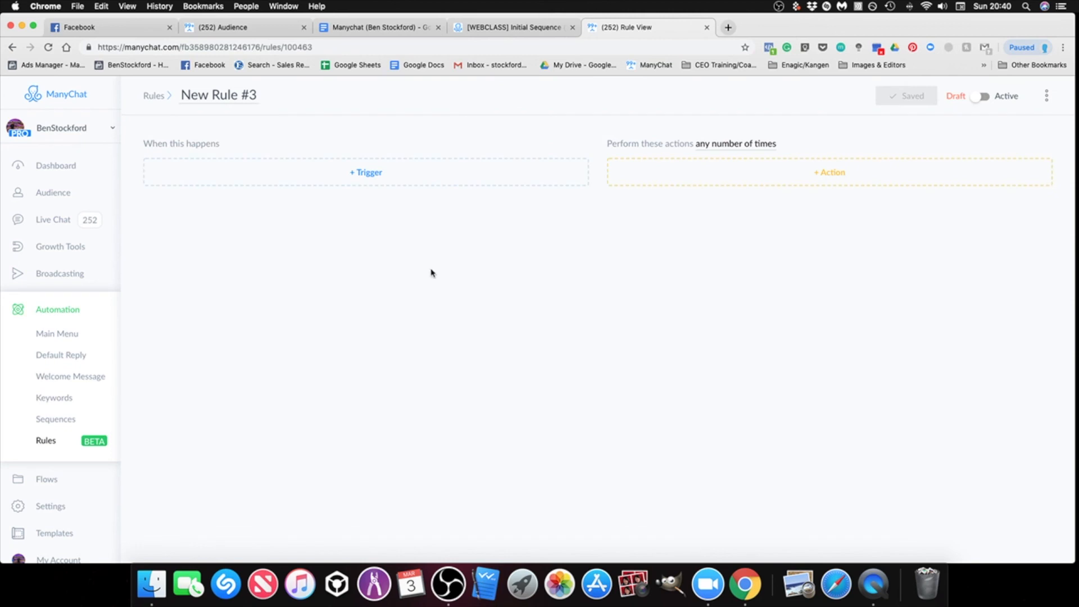
click(361, 176)
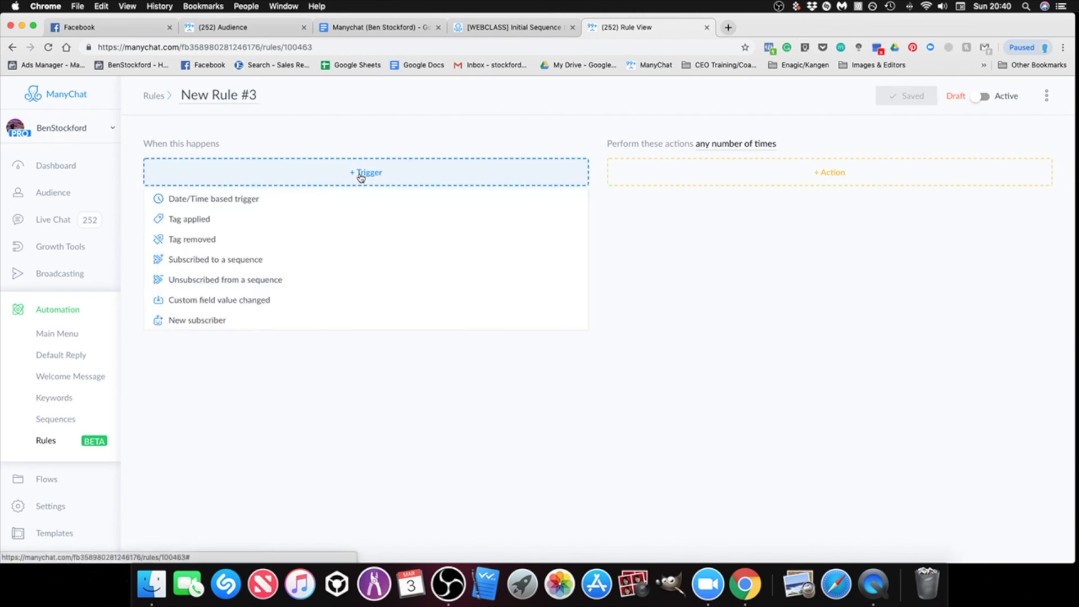
click(195, 202)
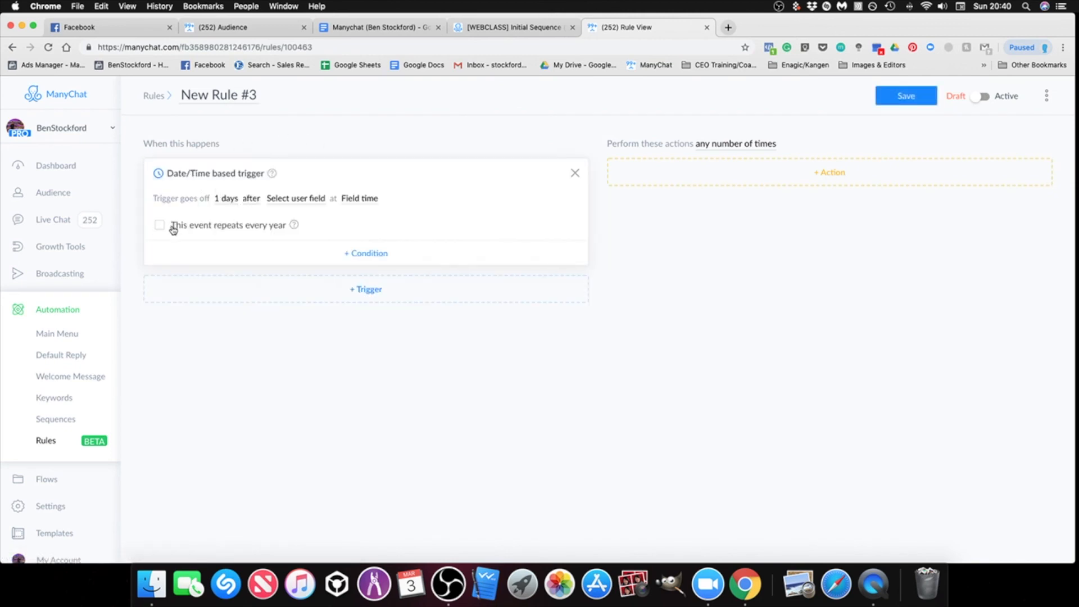
click(226, 199)
click(286, 238)
click(262, 200)
click(255, 200)
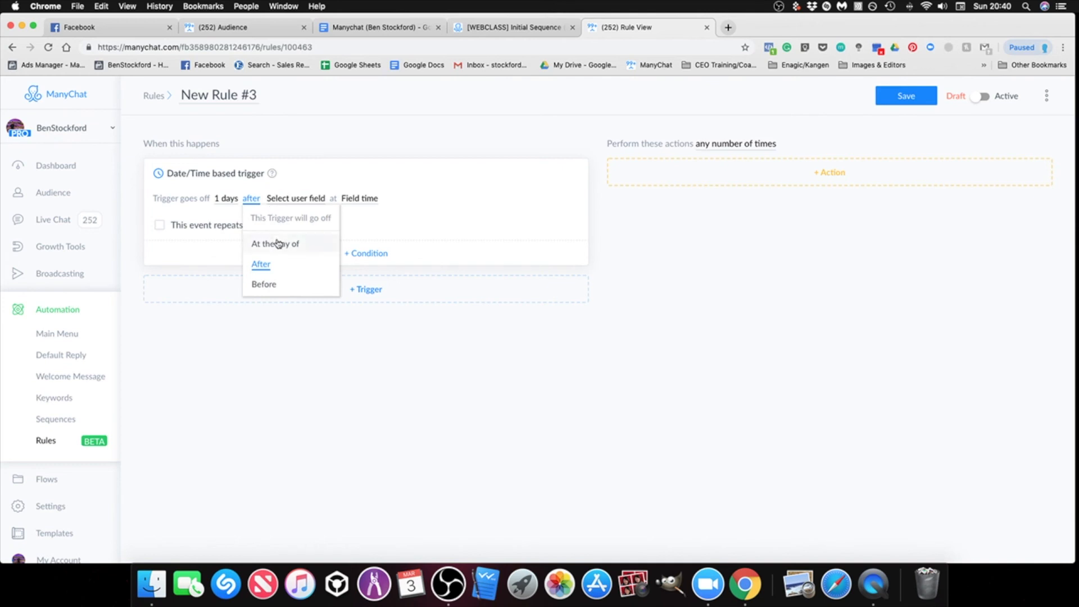
click(274, 245)
click(284, 200)
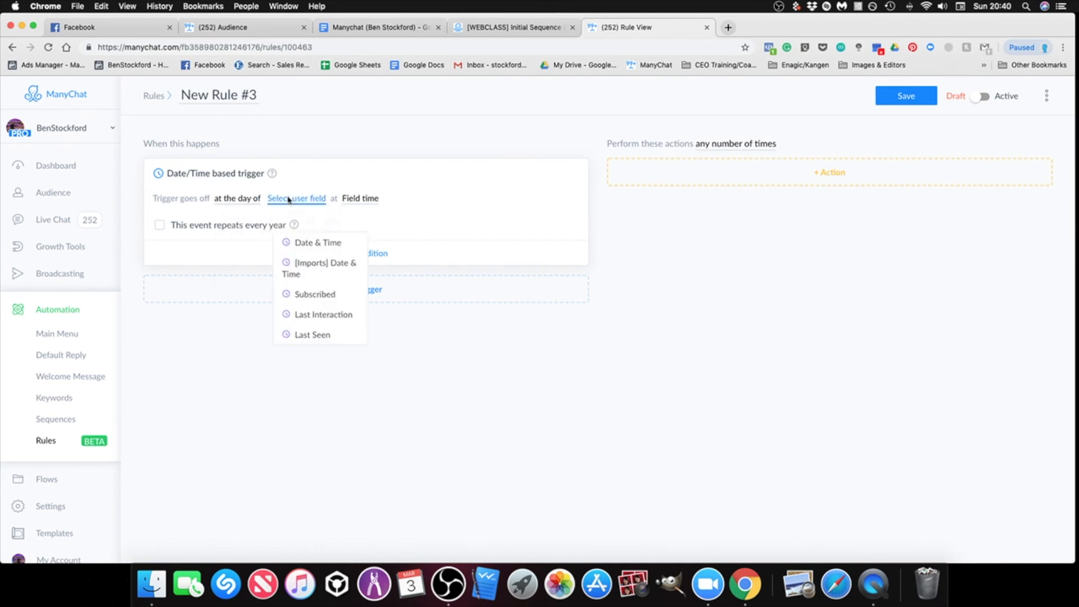
click(316, 269)
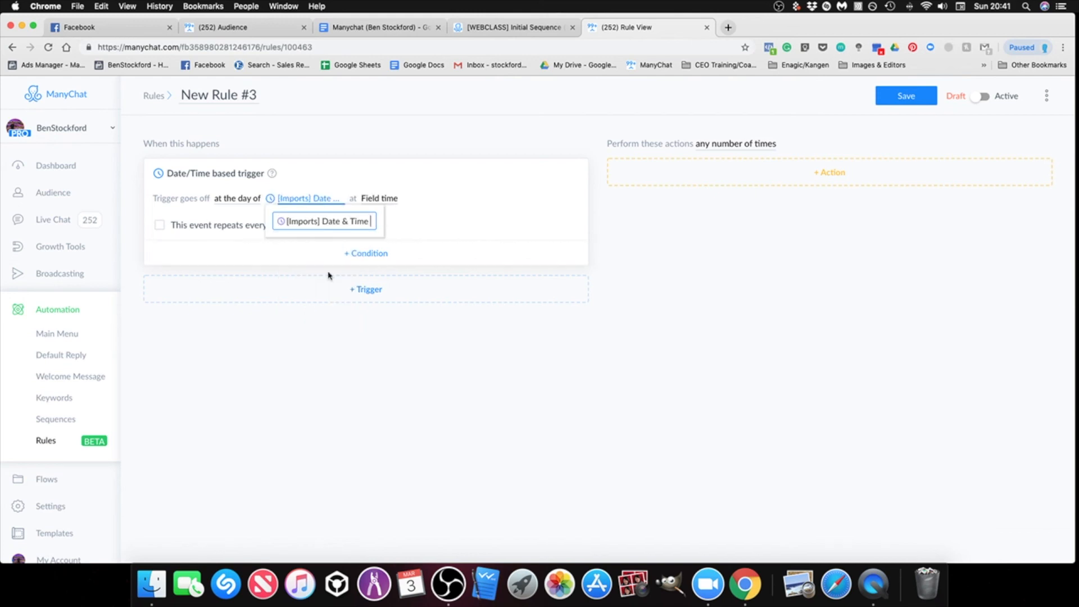
click(523, 417)
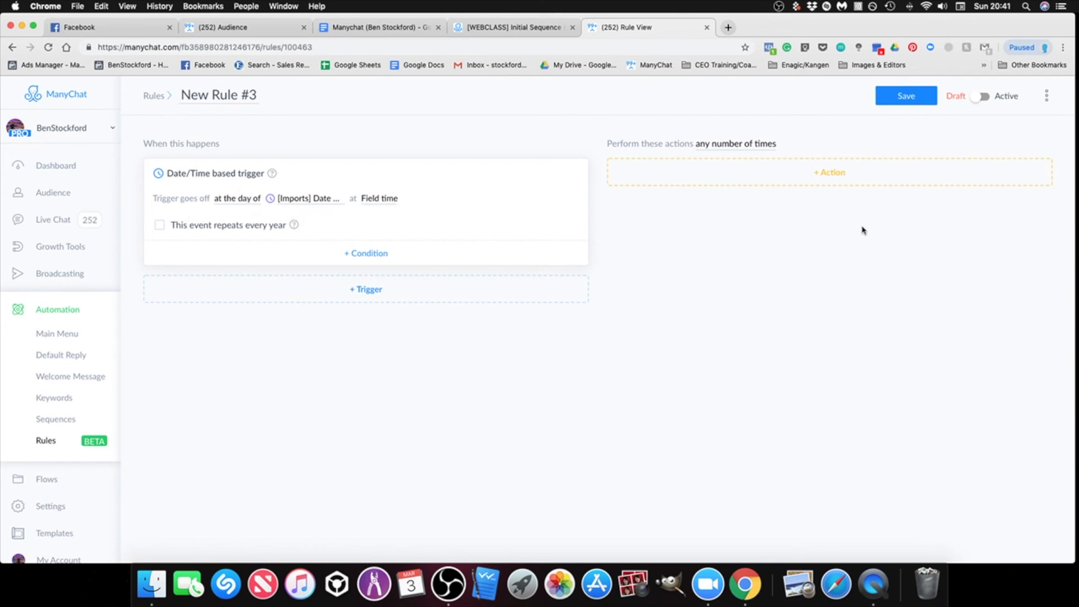
Add a Subscribe to Sequence action for the Selected Specific WebClass Time sequence.
click(808, 180)
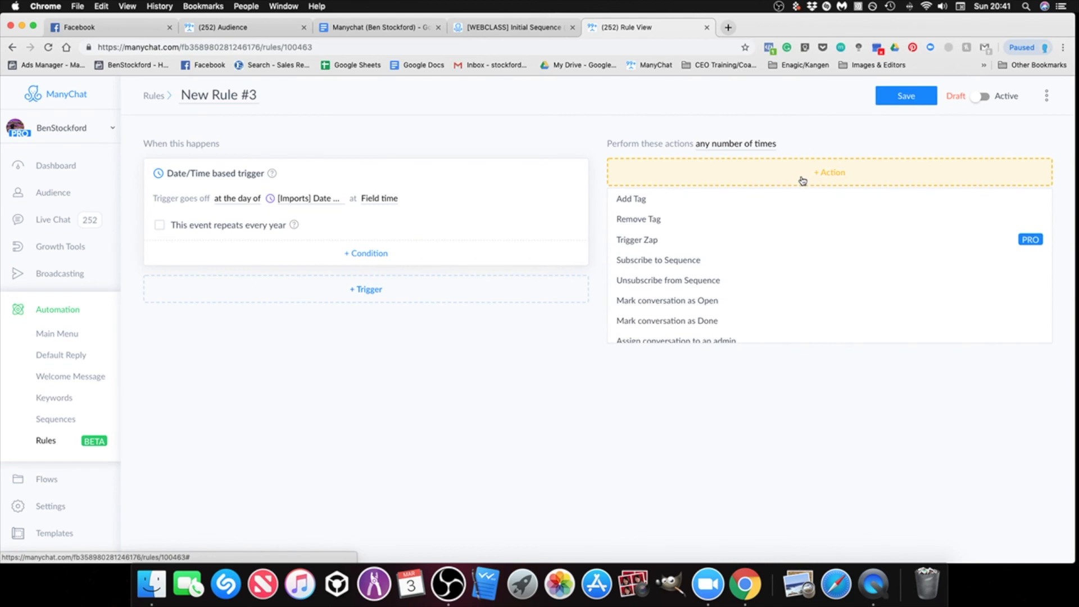
click(697, 262)
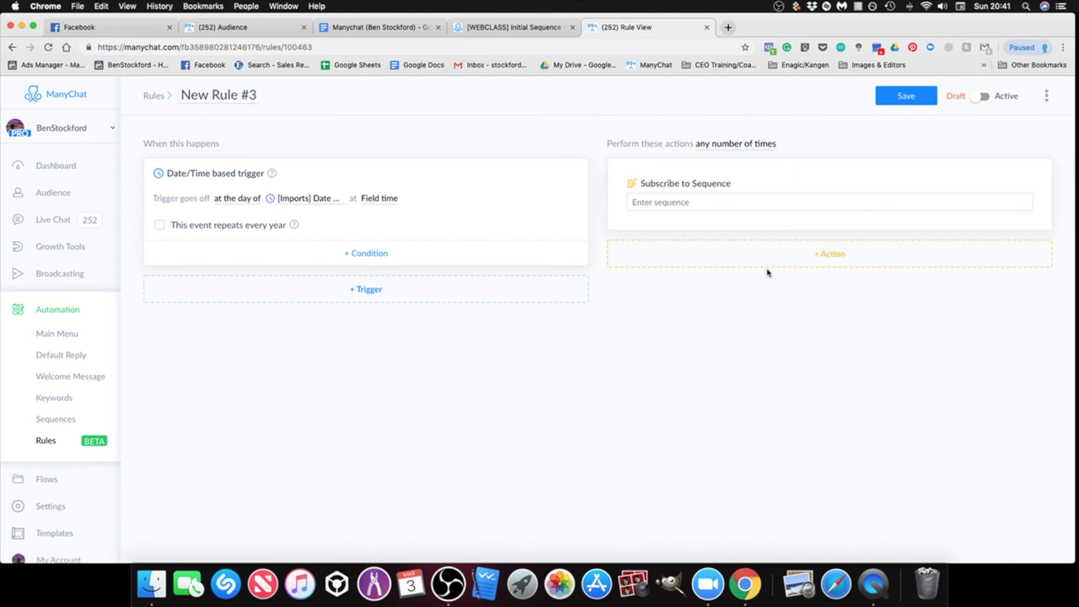
click(733, 208)
scroll(753, 245, down, 5)
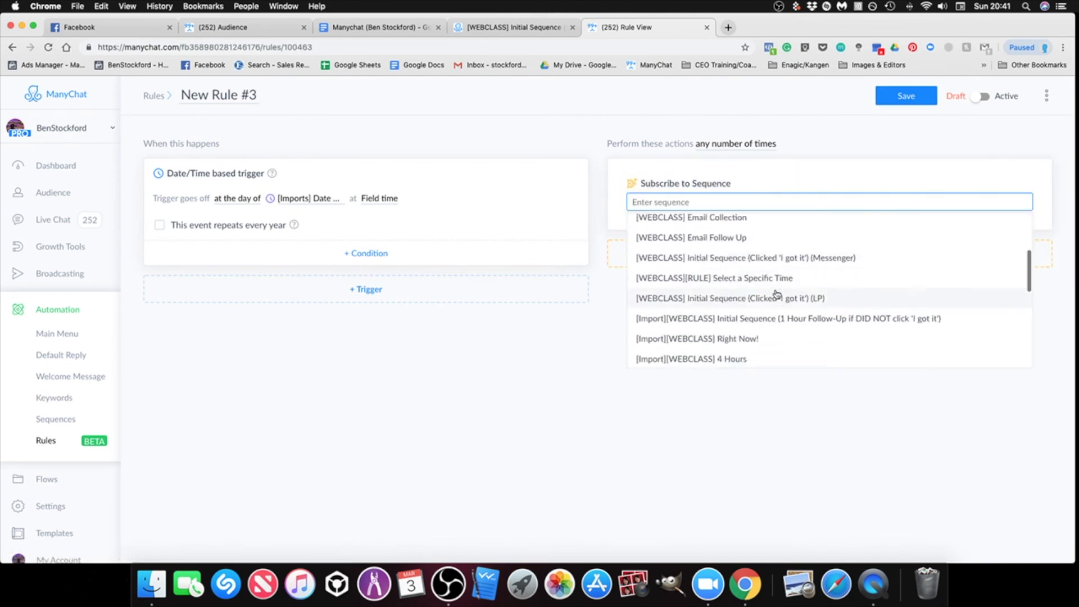
scroll(794, 309, down, 3)
scroll(798, 310, down, 3)
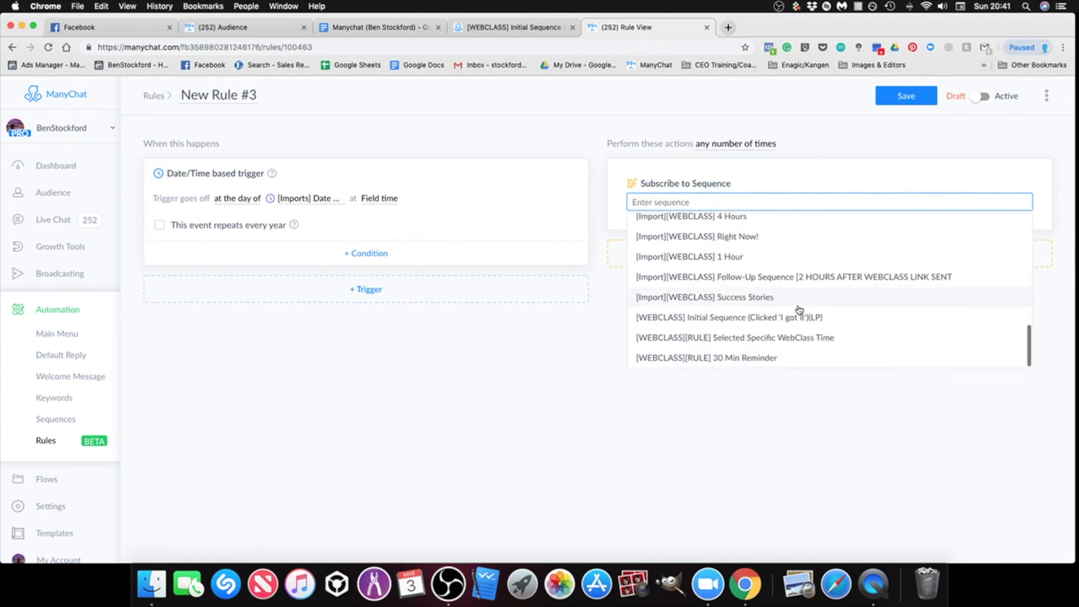
click(723, 341)
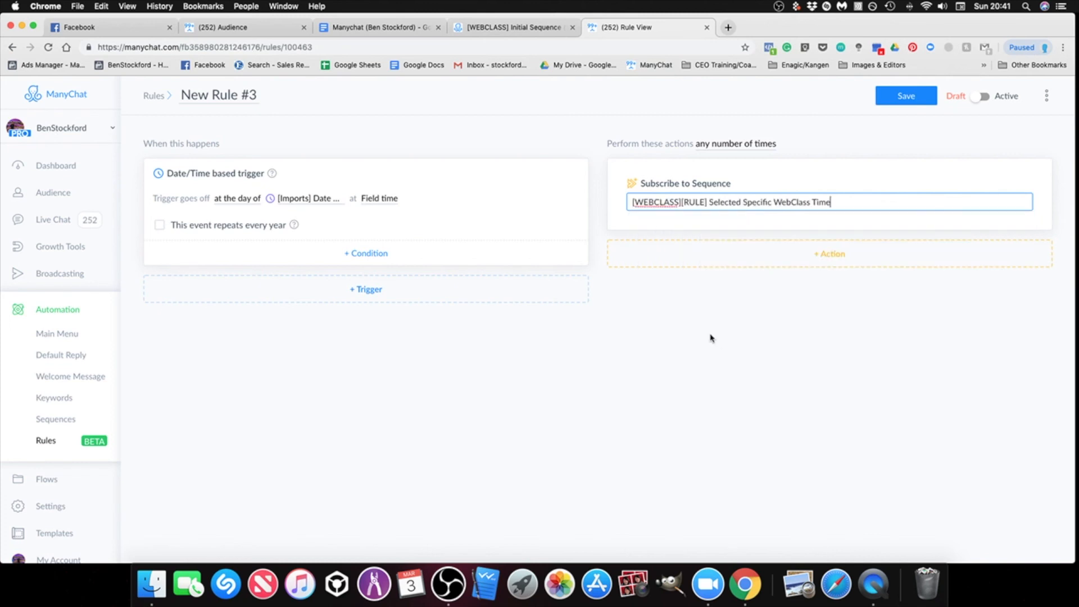
Add a second Subscribe to Sequence action choosing the imported 2-hour Follow-Up Sequence.
click(818, 261)
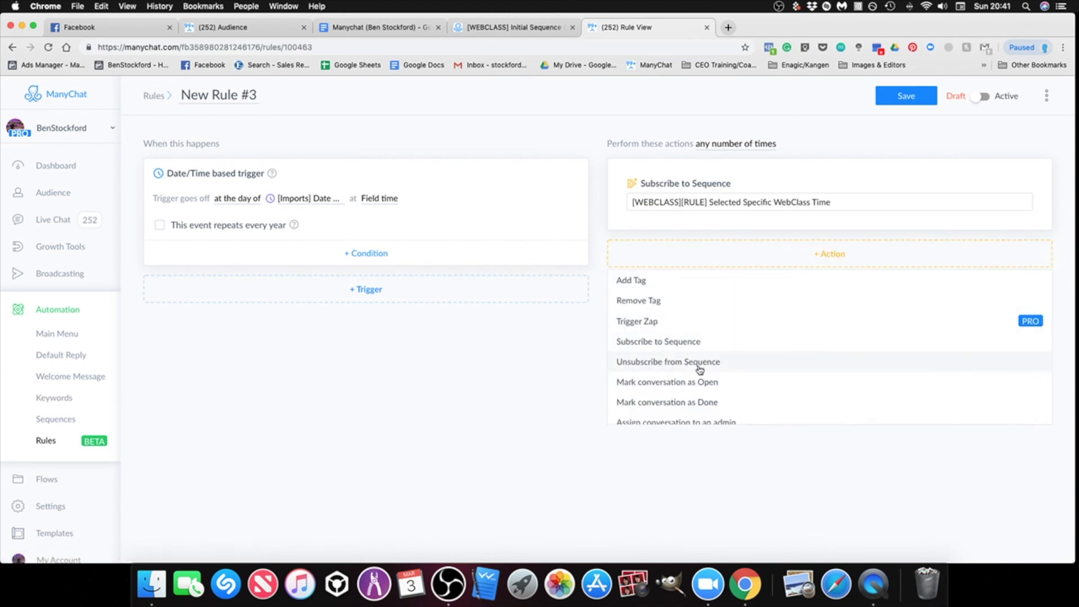
click(699, 341)
click(771, 255)
scroll(753, 359, down, 10)
scroll(752, 340, up, 3)
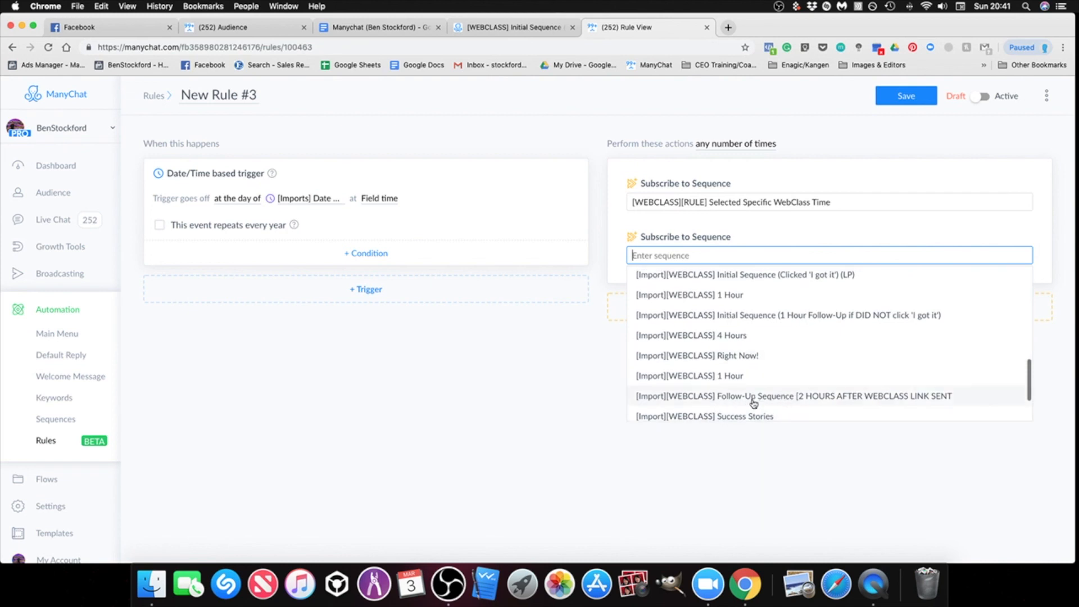
click(741, 398)
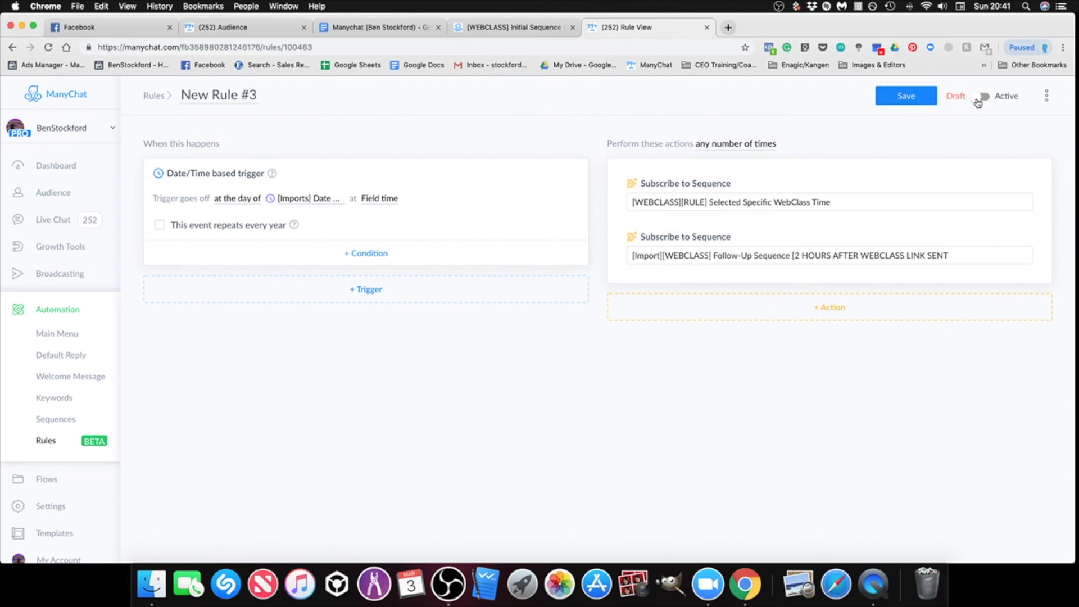
Delete New Rule #3, then view the Date & Time Trigger rule and return to Rules.
click(1046, 98)
click(1000, 144)
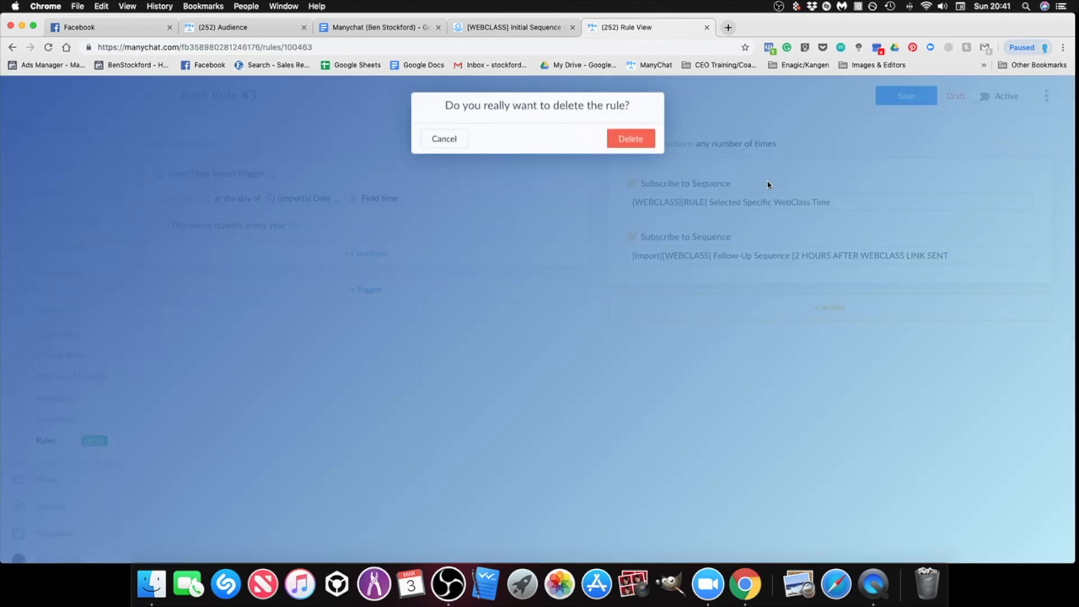
click(641, 144)
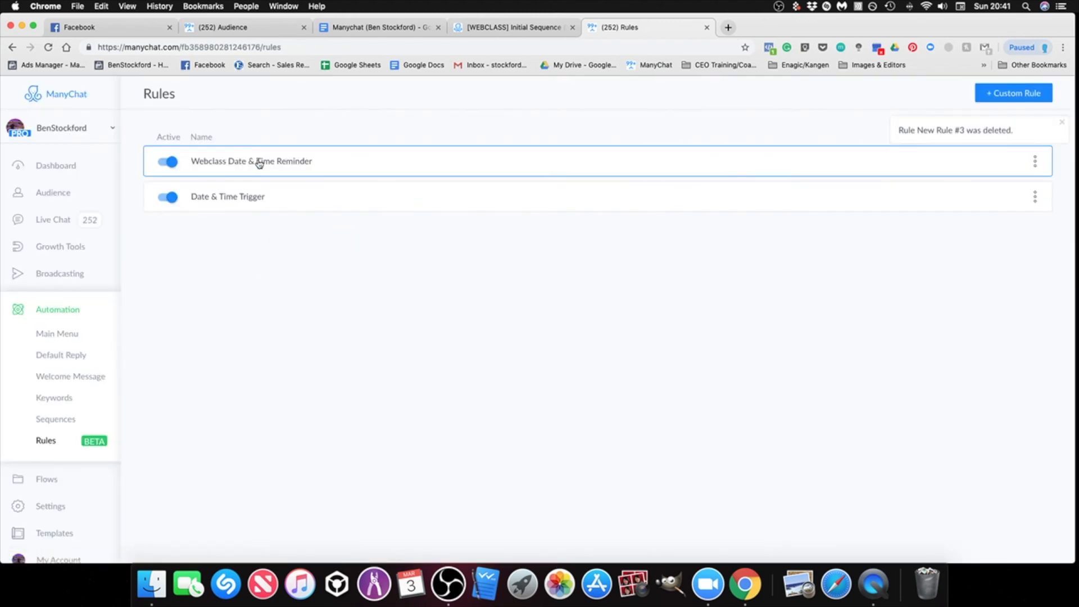
click(279, 199)
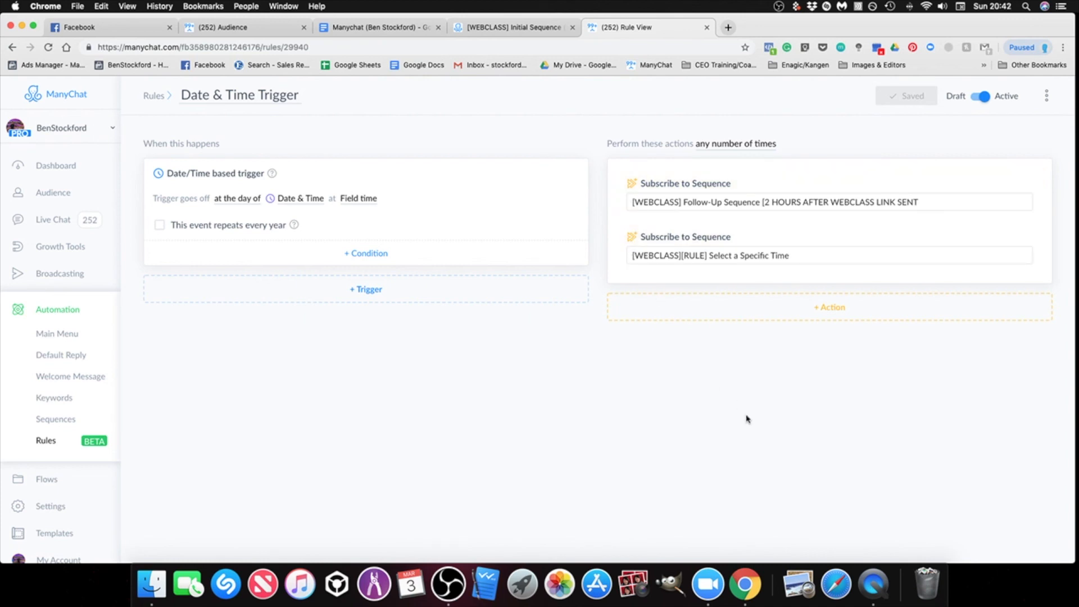
click(67, 442)
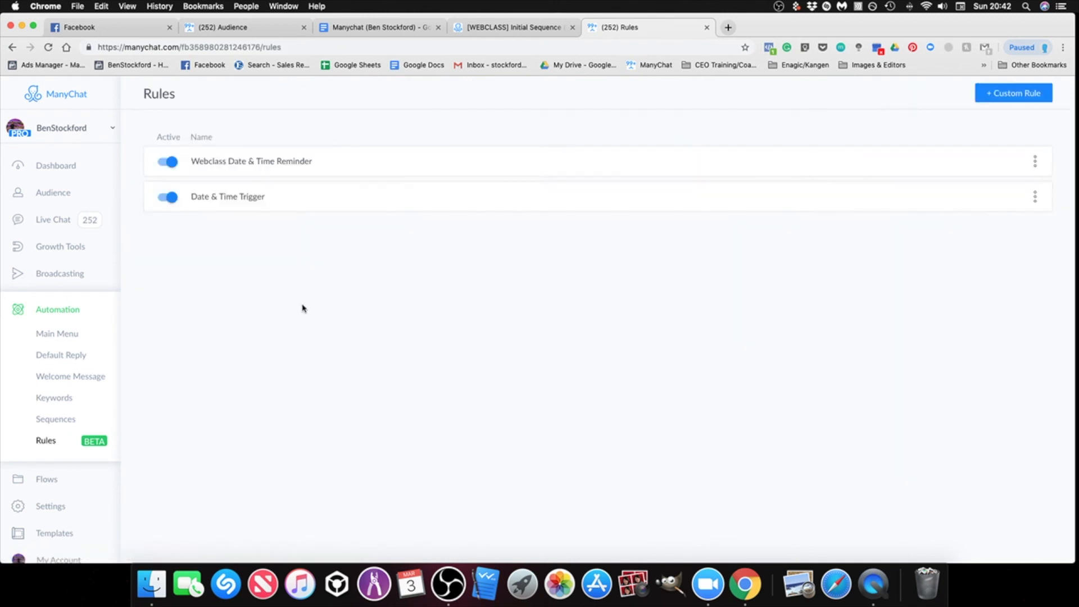
Open the Webclass Date & Time Reminder rule and review its sequence choices and 30-minute interval.
click(285, 164)
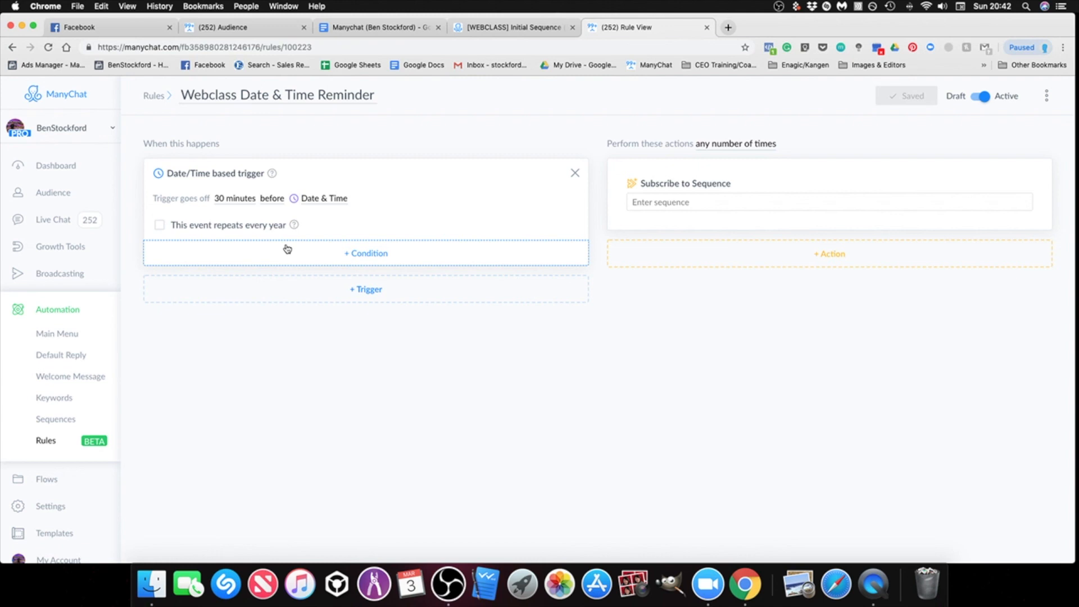
click(648, 203)
click(568, 347)
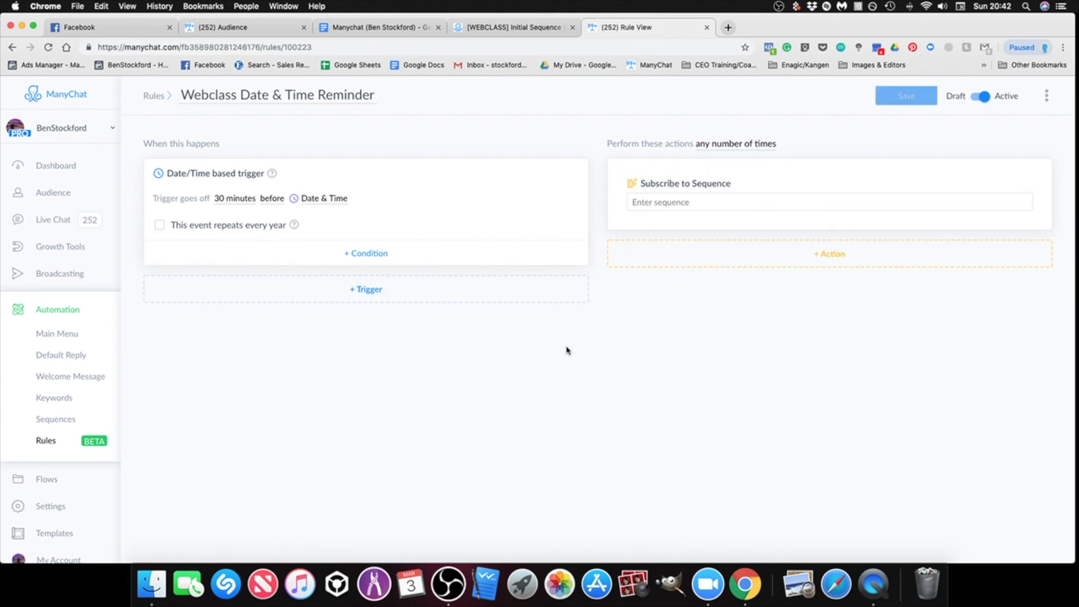
click(665, 205)
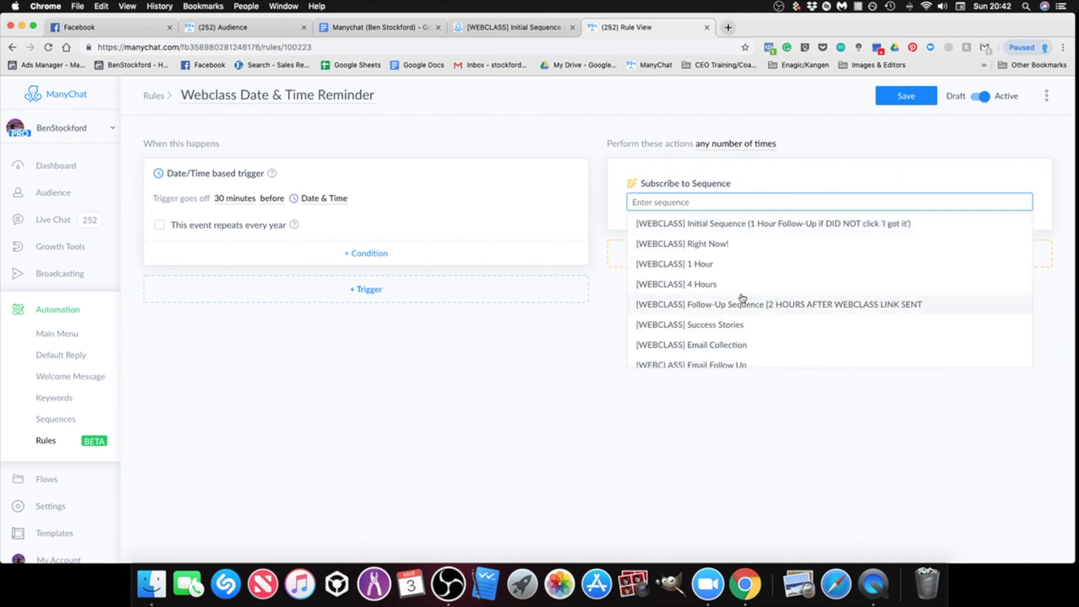
scroll(764, 285, down, 2)
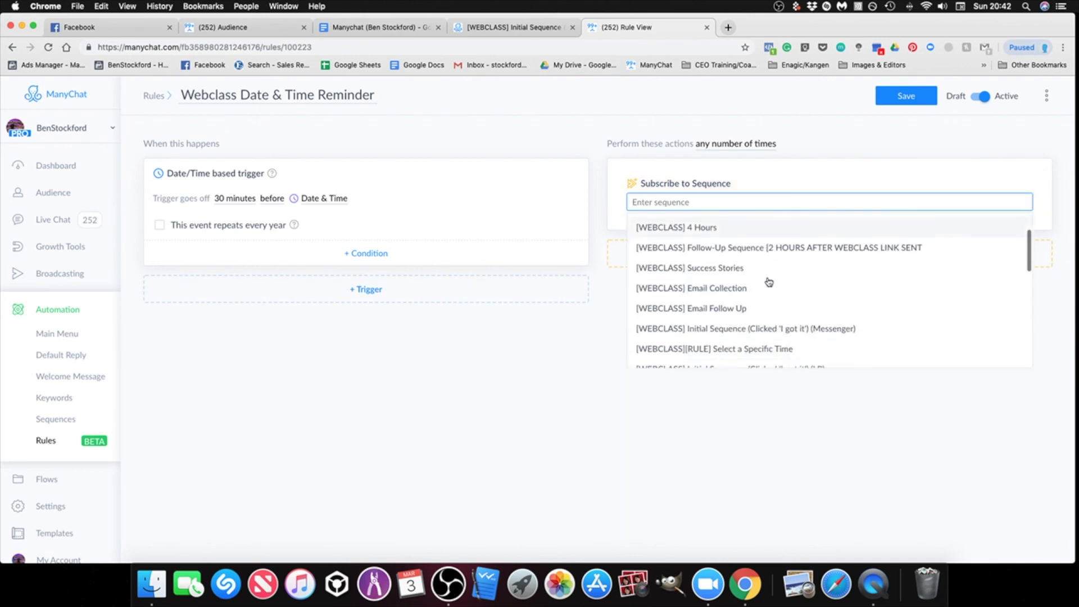
click(374, 347)
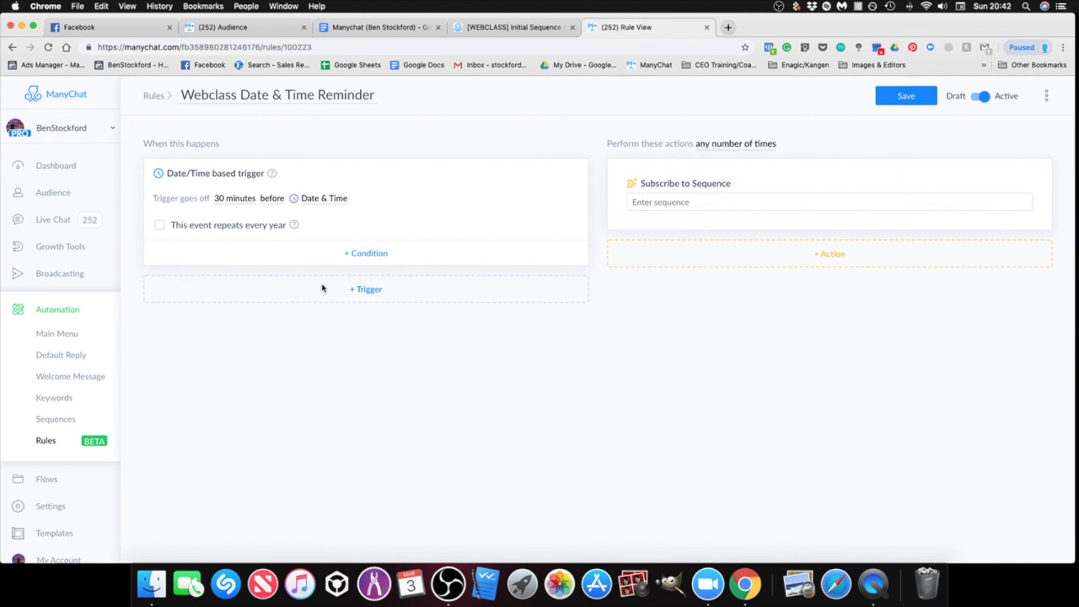
click(238, 204)
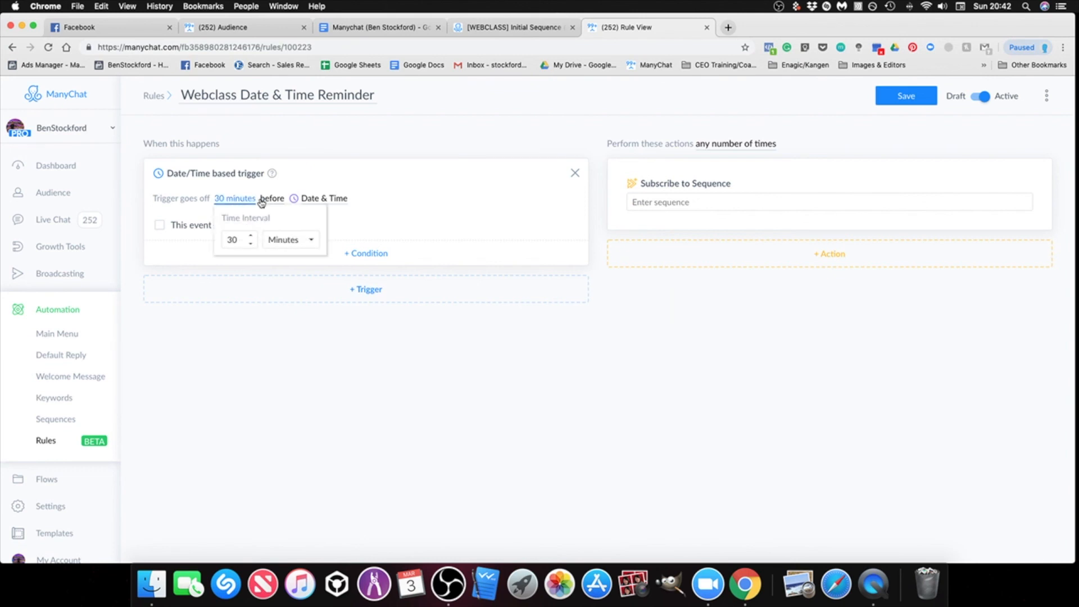
click(679, 258)
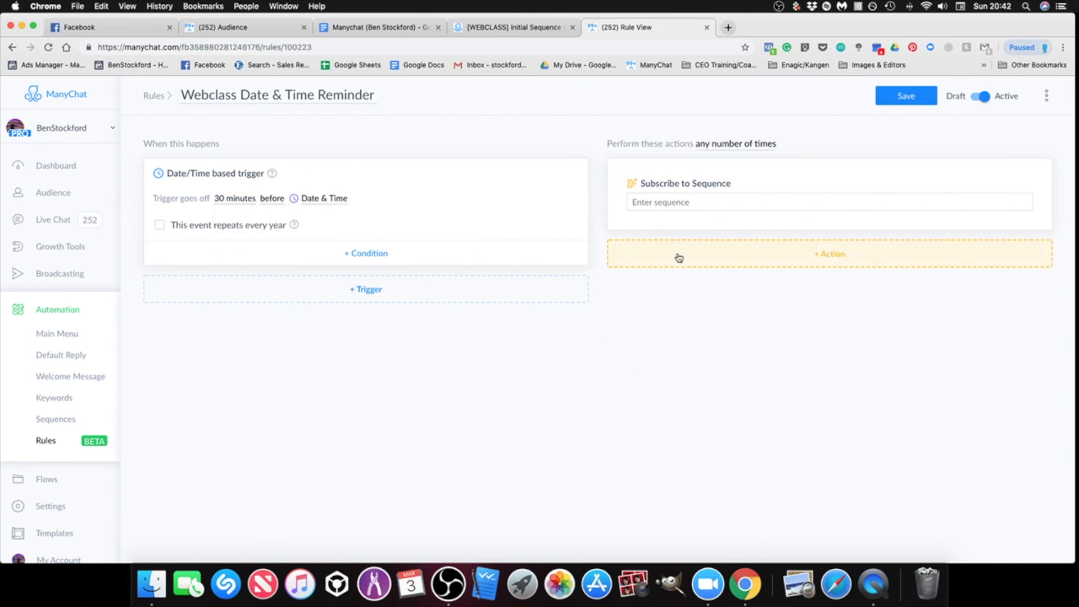
Make the rule subscribe users to [WEBCLASS][RULE] 30 Min Reminder and save it.
click(665, 203)
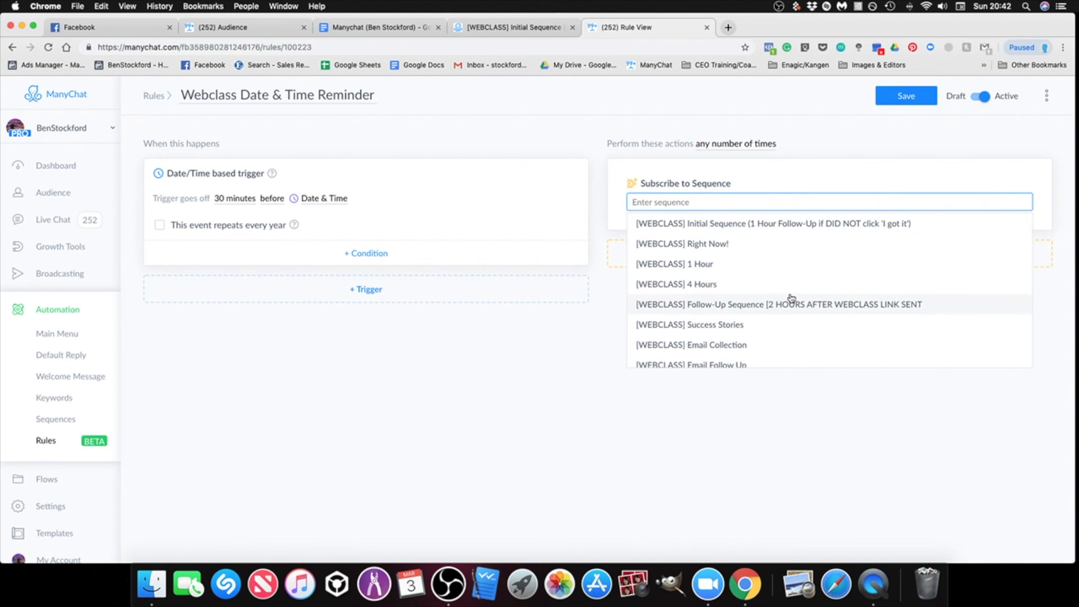
scroll(792, 298, down, 10)
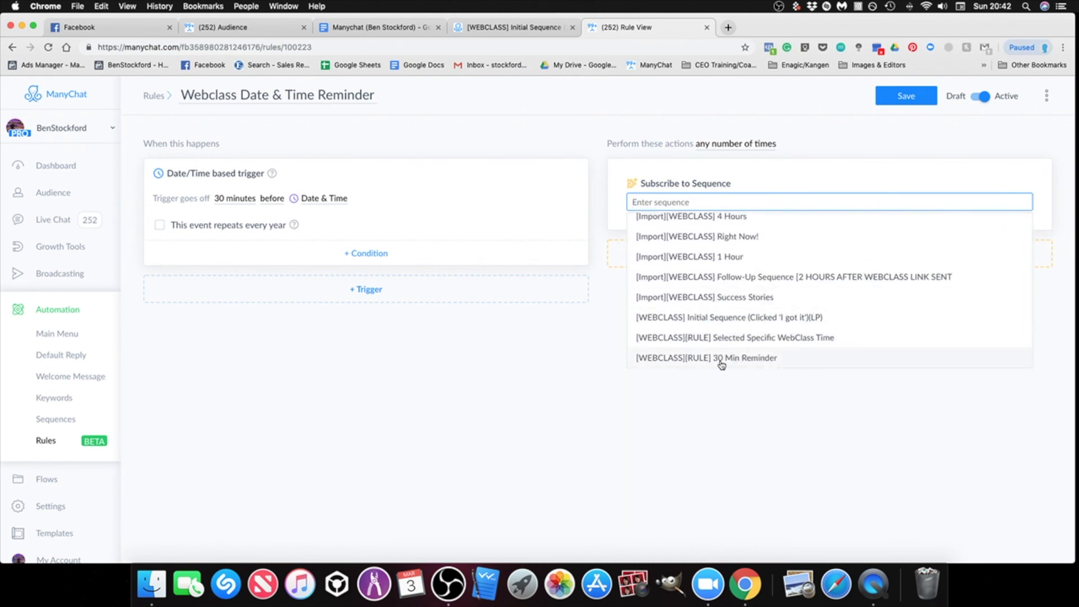
click(752, 359)
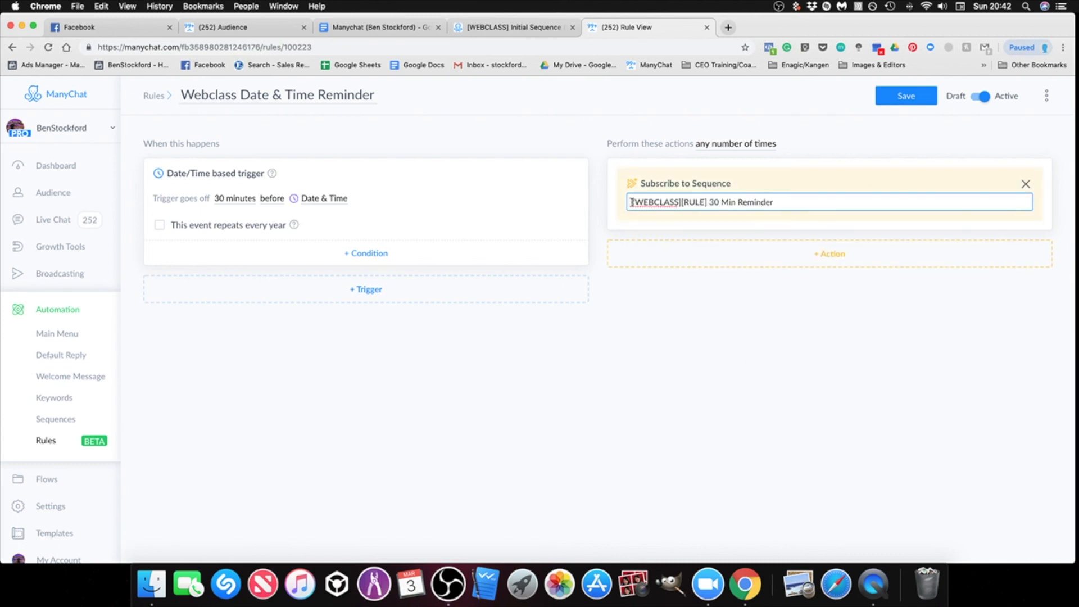
click(797, 251)
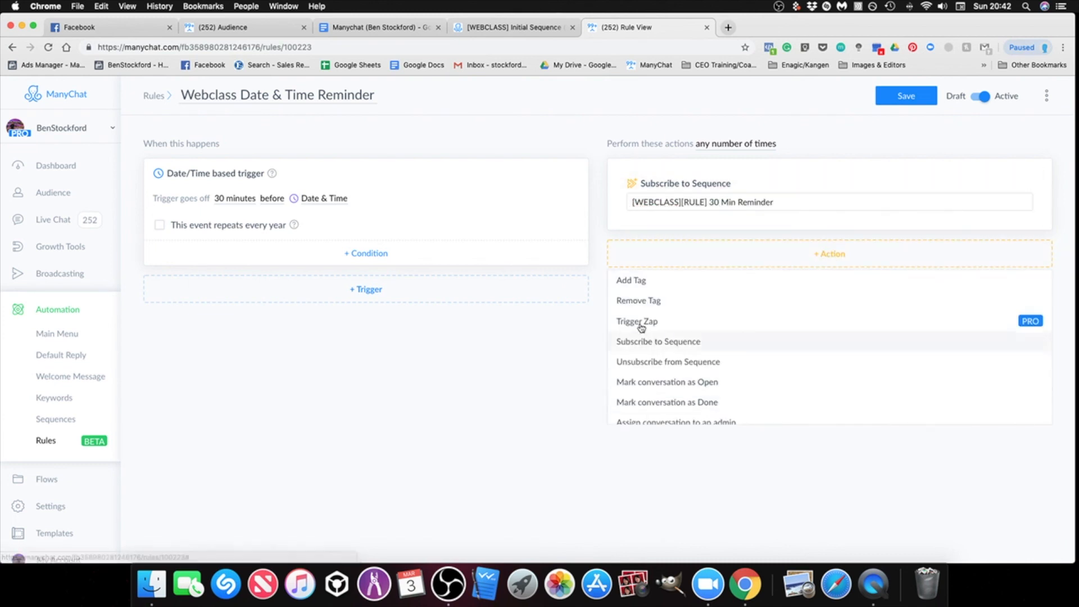
click(486, 345)
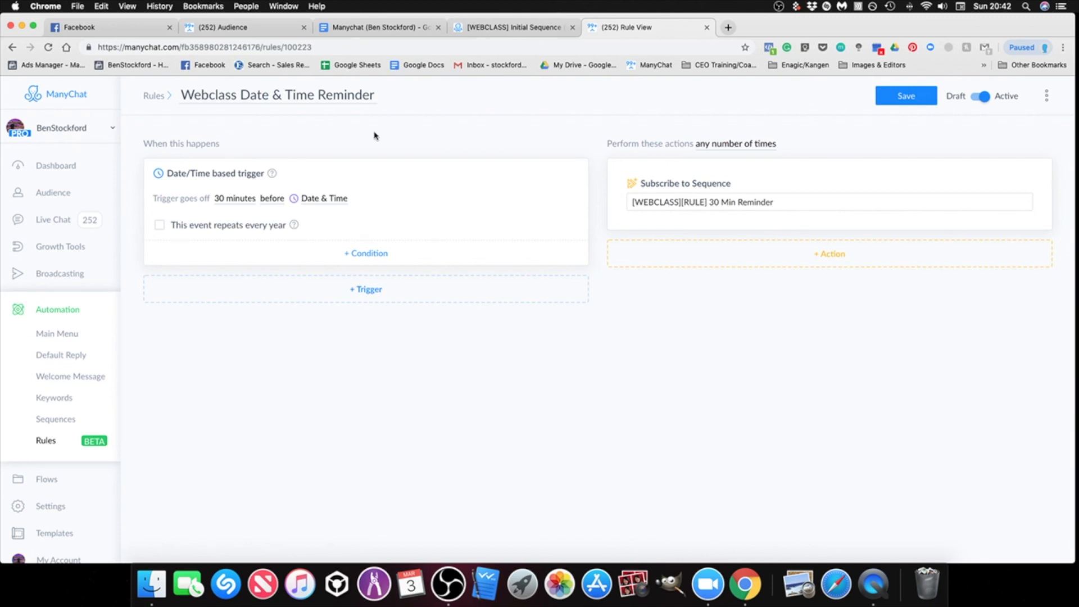
click(912, 99)
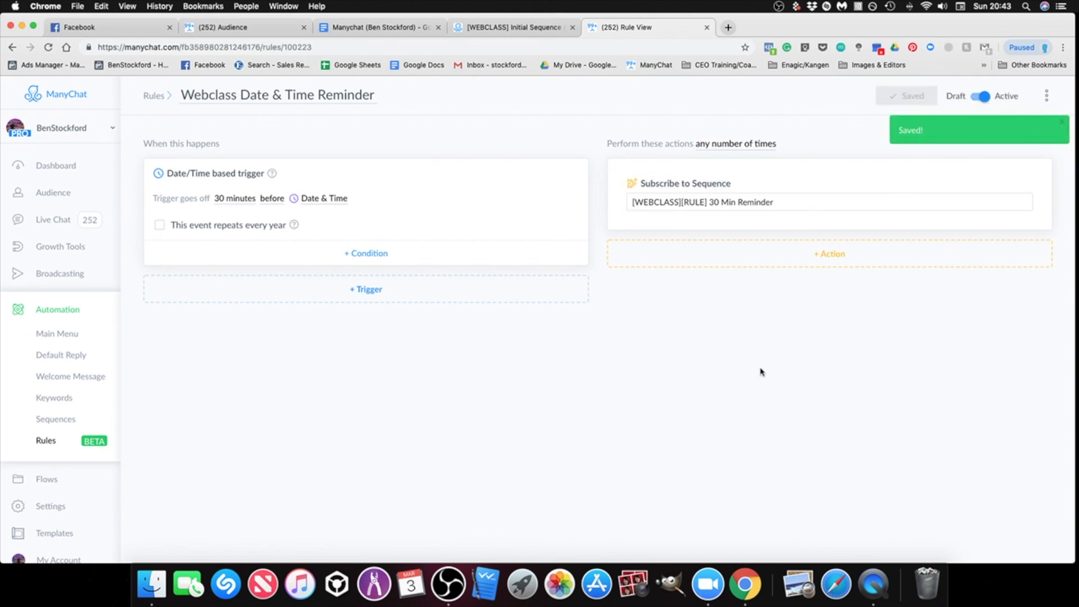
click(47, 442)
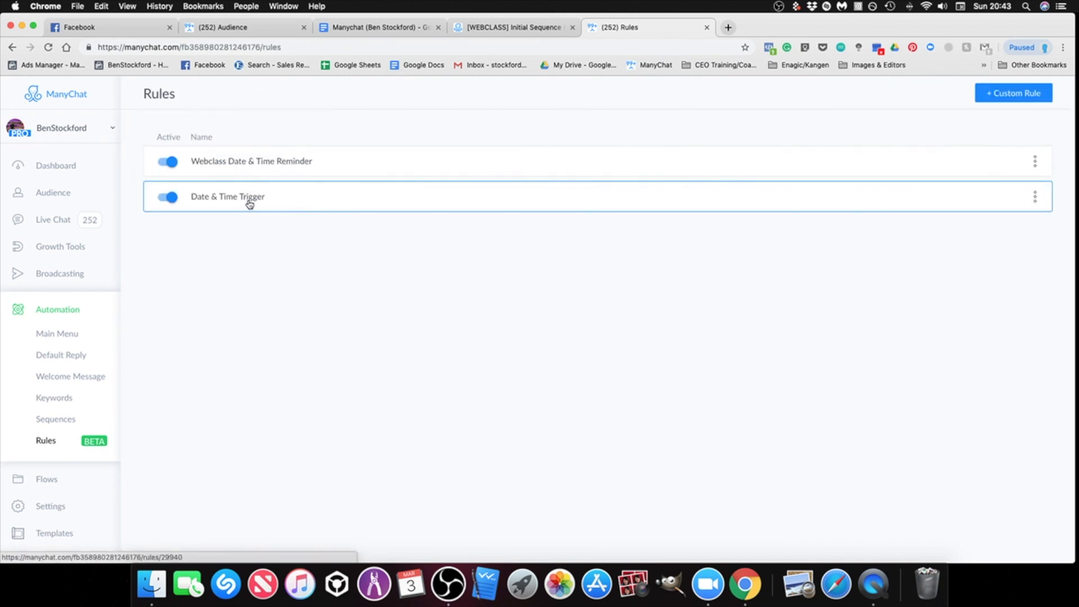
Reopen the Webclass Date & Time Reminder rule to check its title, then glance at the first rule's options.
click(249, 166)
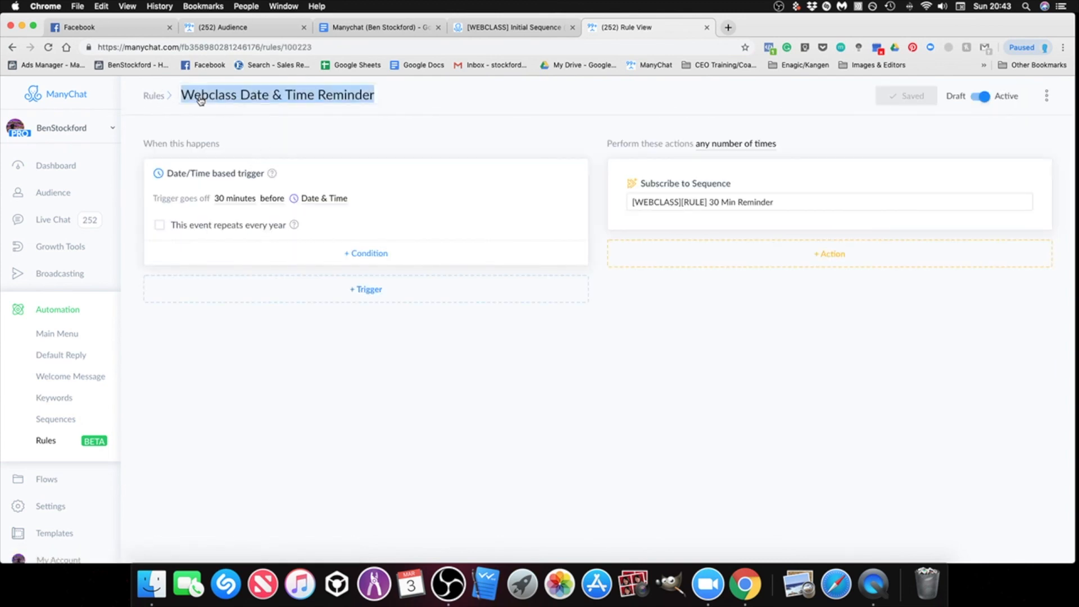
drag(182, 97, 353, 101)
click(12, 47)
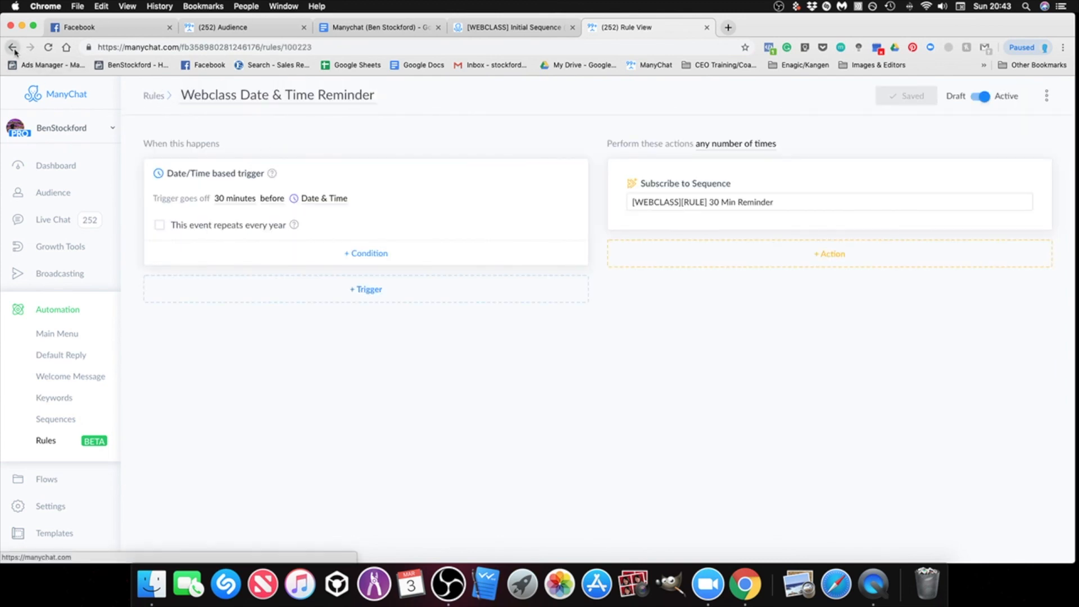
click(1037, 163)
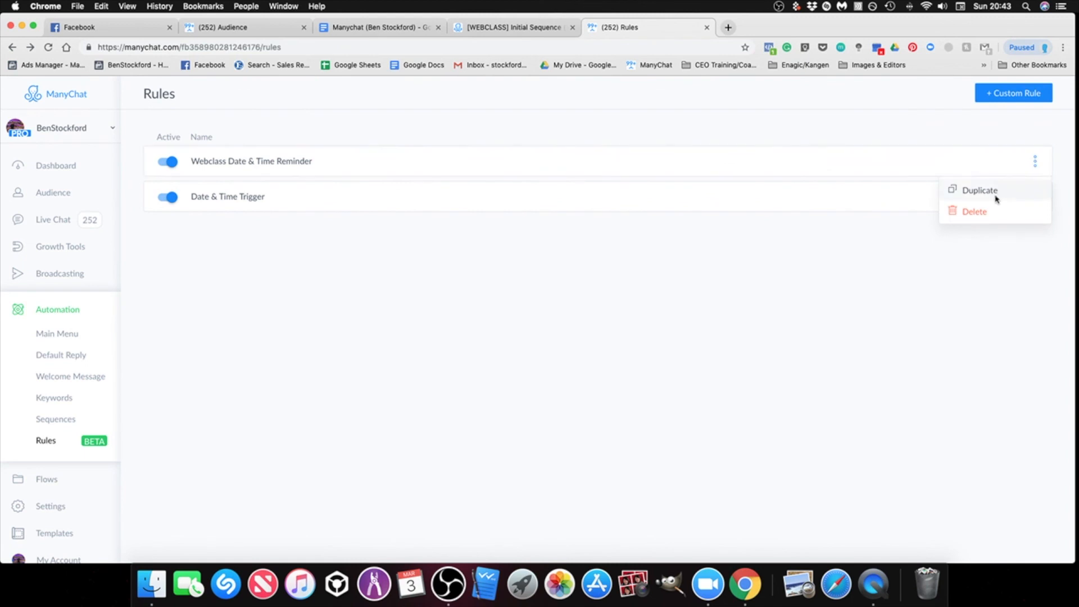
click(867, 316)
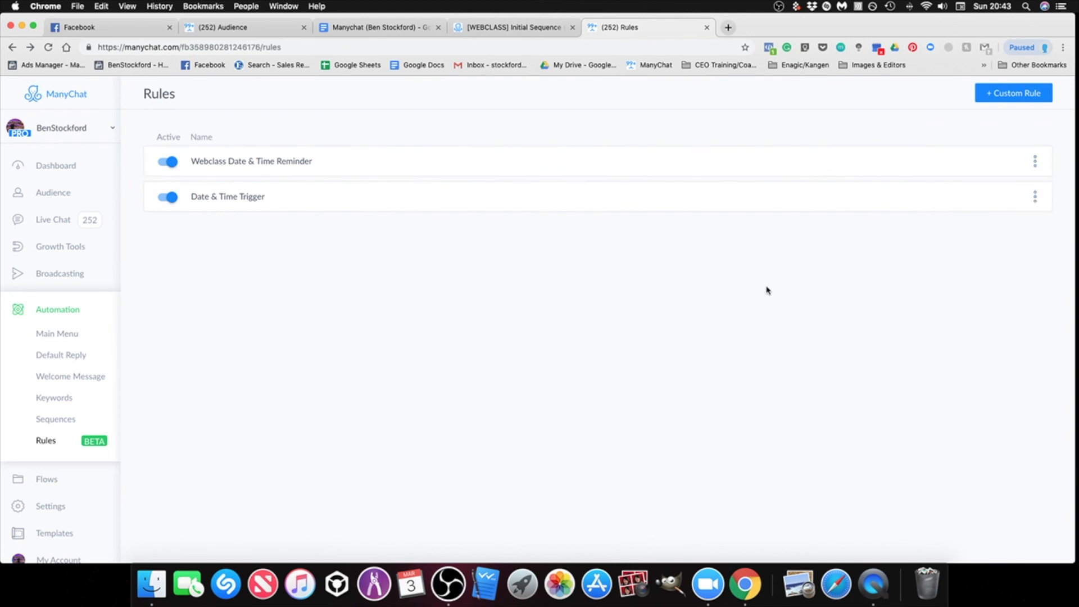
Check the reminder rule's title once more, then view the Main Menu automation page.
click(265, 166)
triple_click(218, 105)
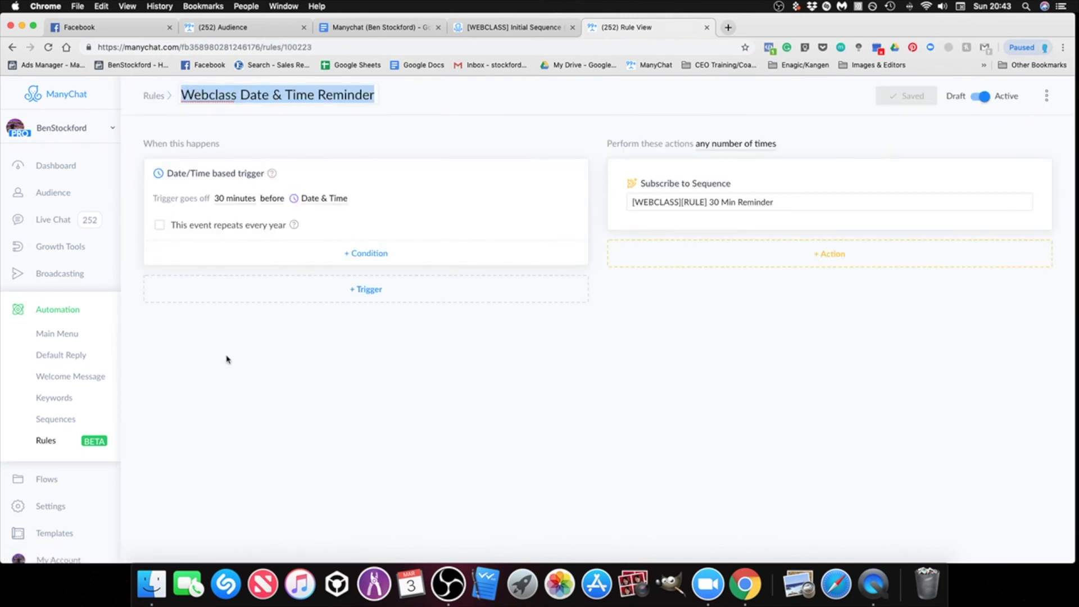
click(45, 441)
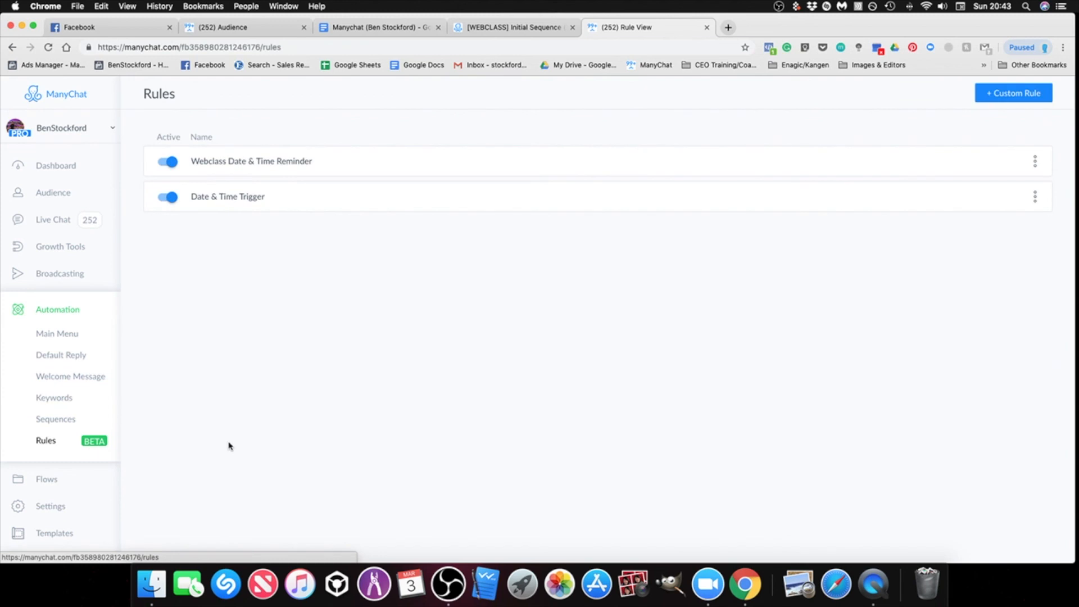
click(59, 309)
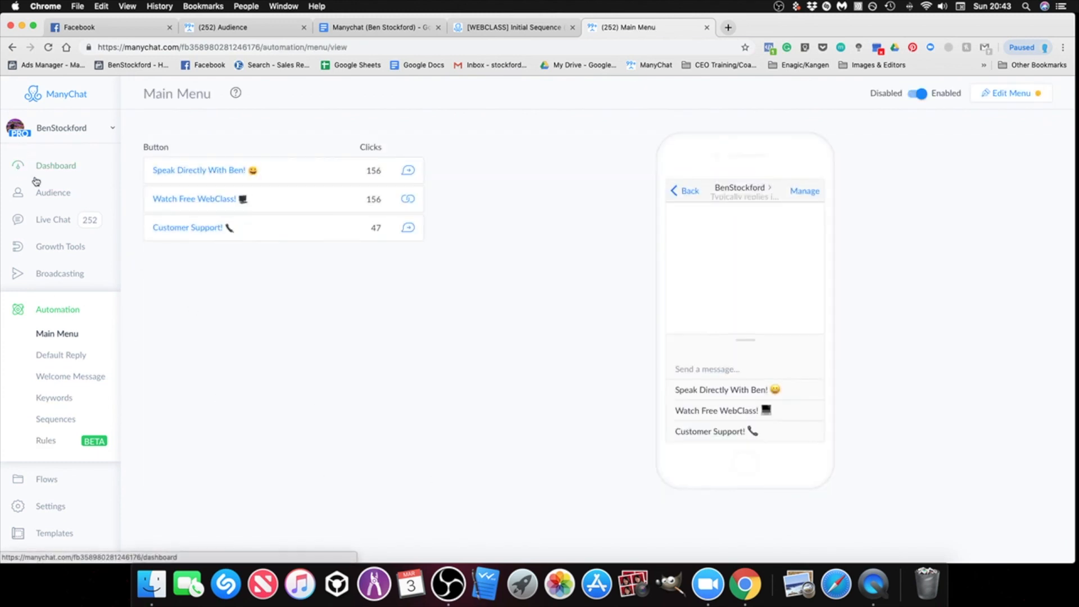
scroll(62, 253, down, 2)
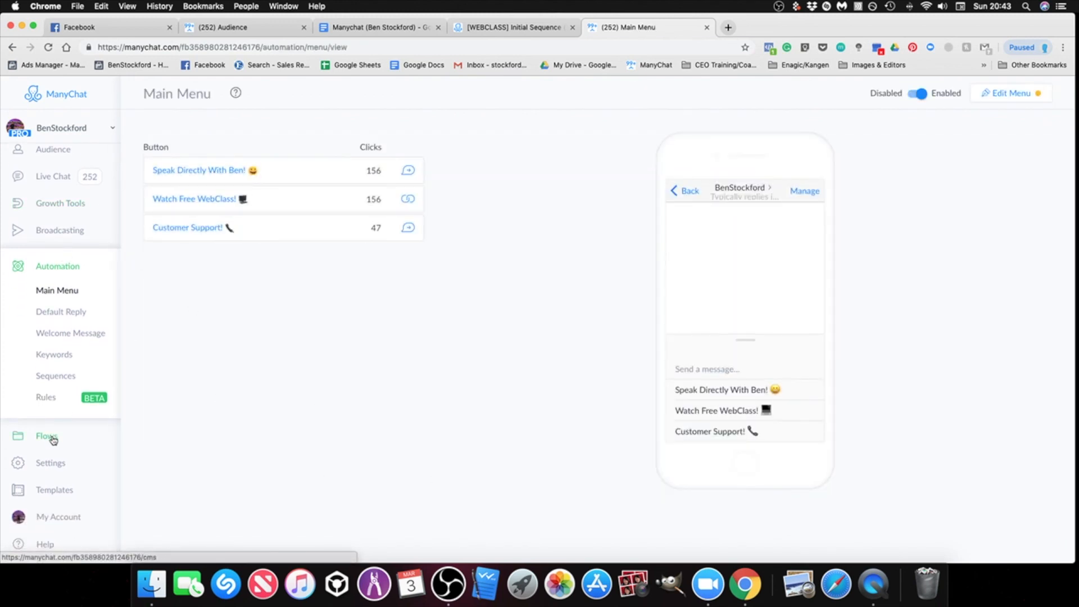
In Bot Settings, move through Custom Fields and General to the Tags list.
click(52, 470)
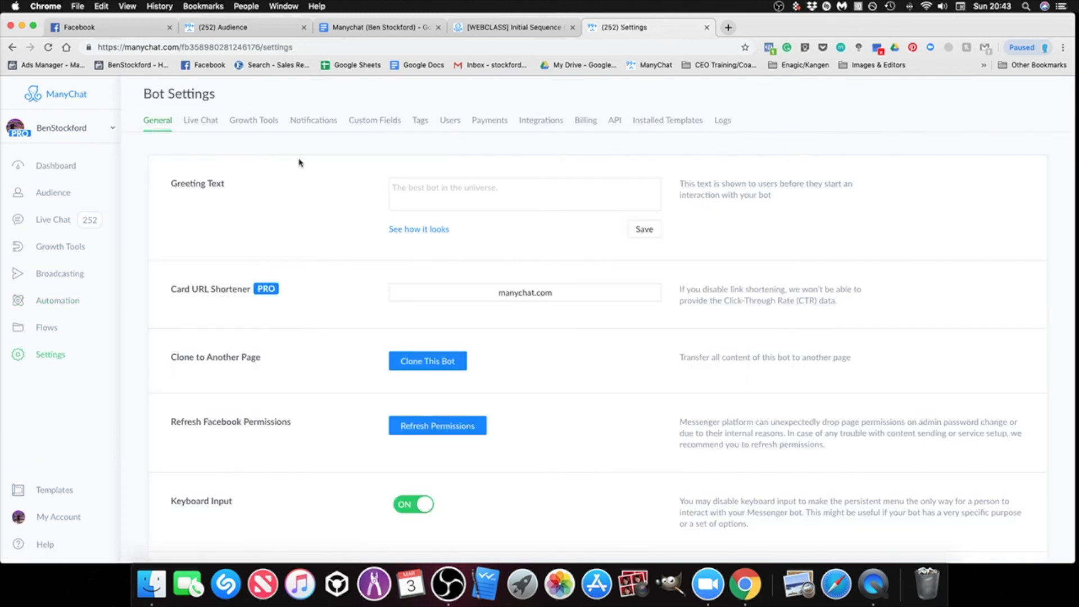
click(374, 125)
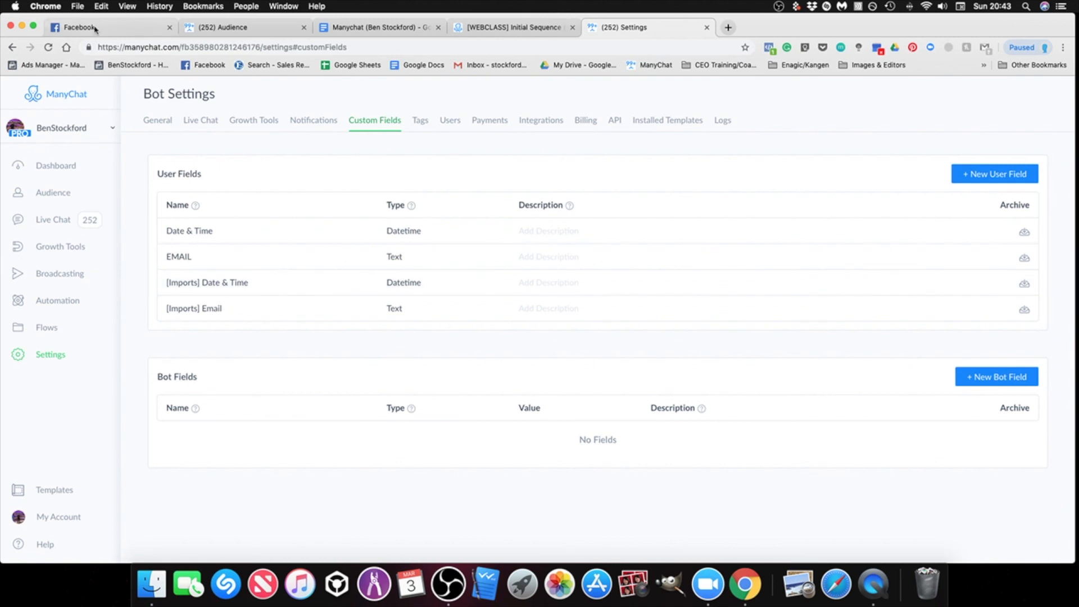
click(171, 125)
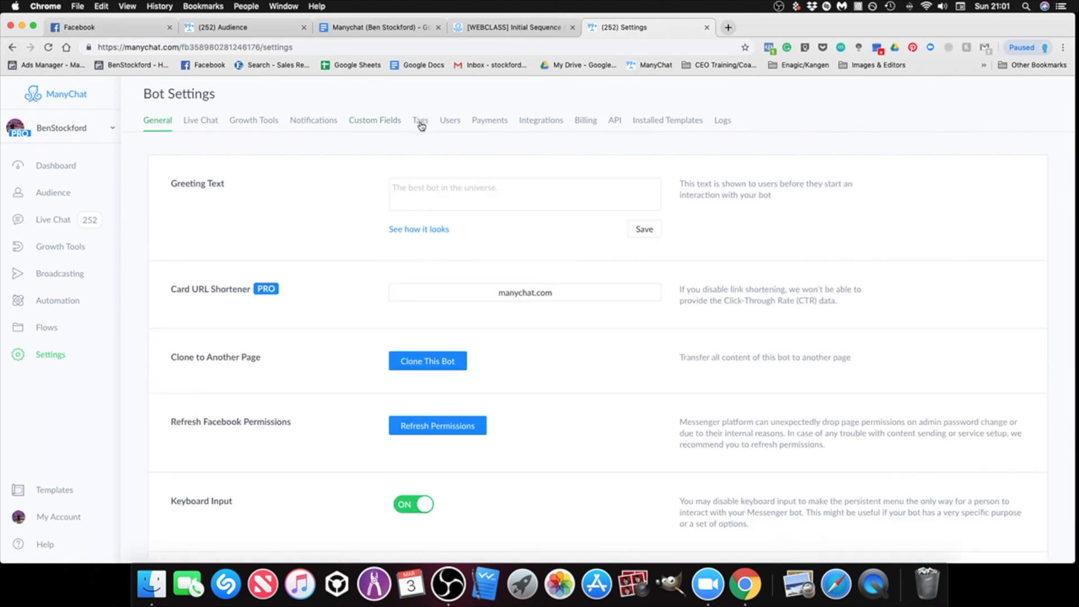
click(421, 125)
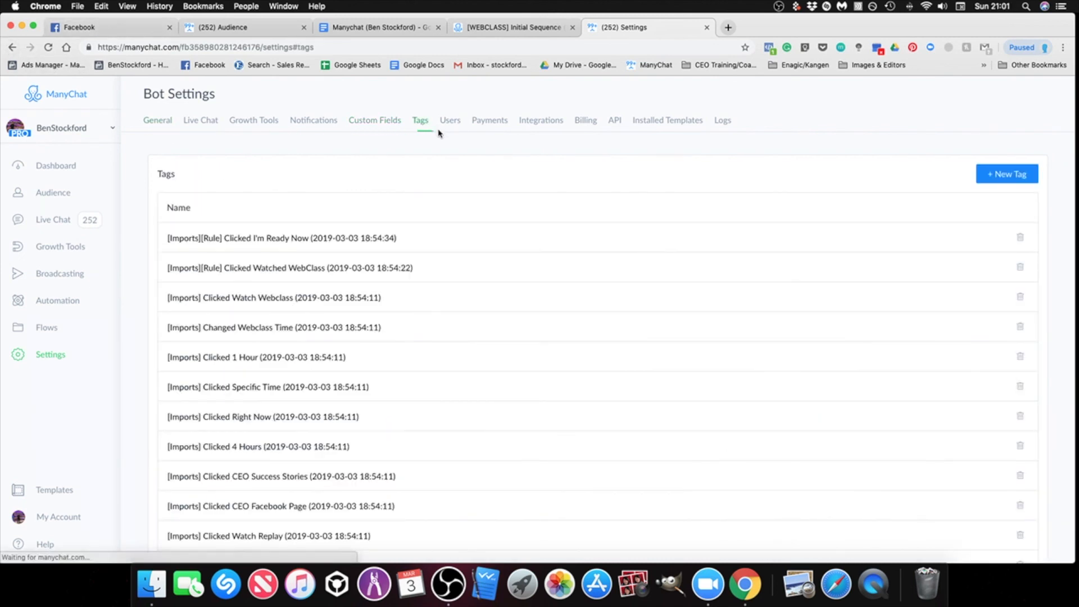
Begin editing the first tag's name, leave it unchanged, and go to Audience.
click(432, 243)
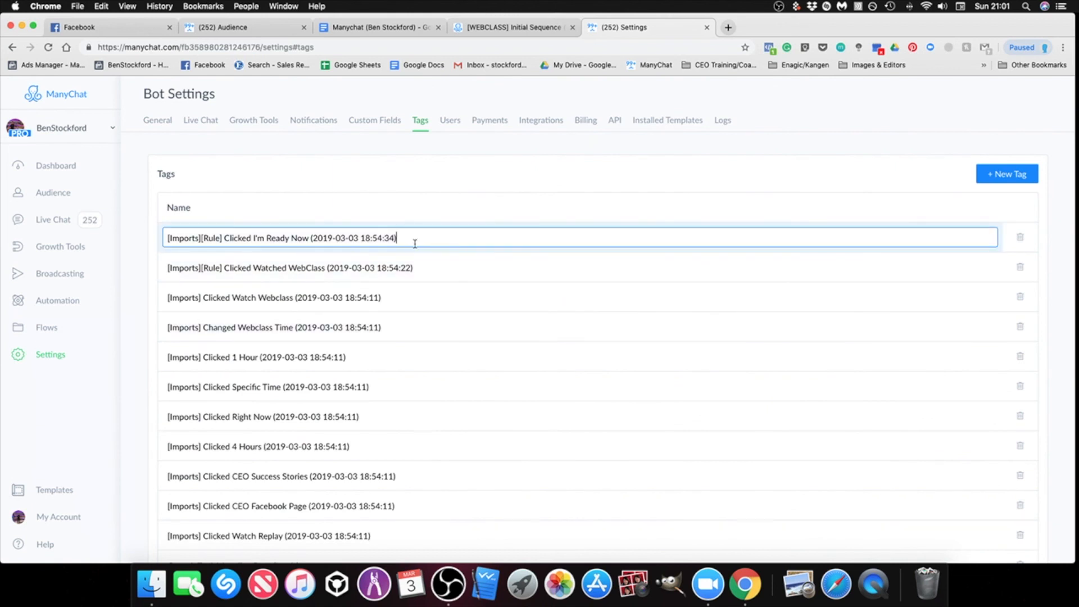
drag(412, 239, 262, 239)
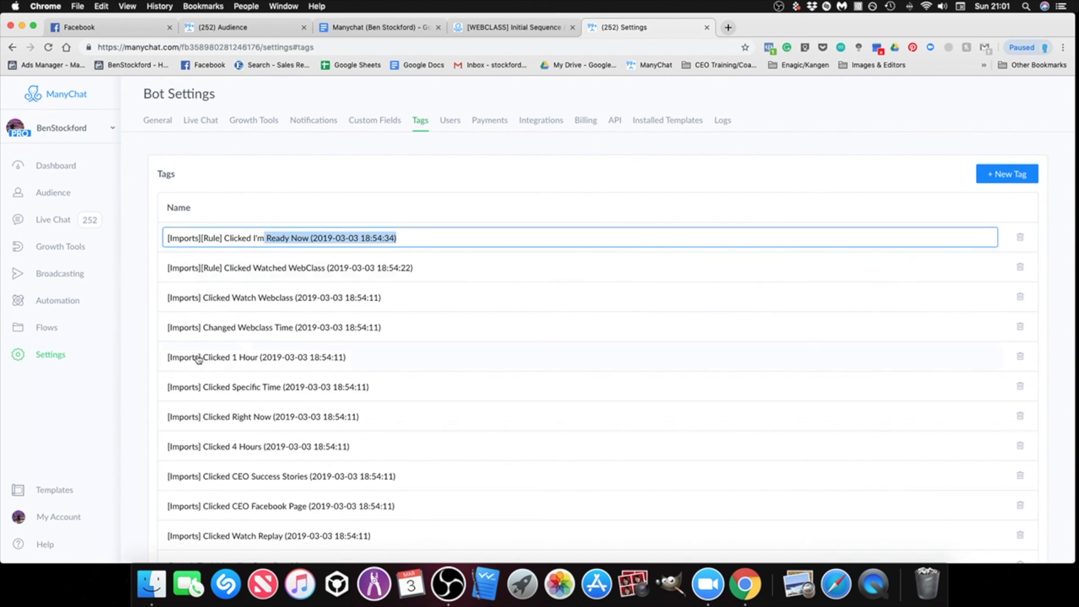
click(136, 254)
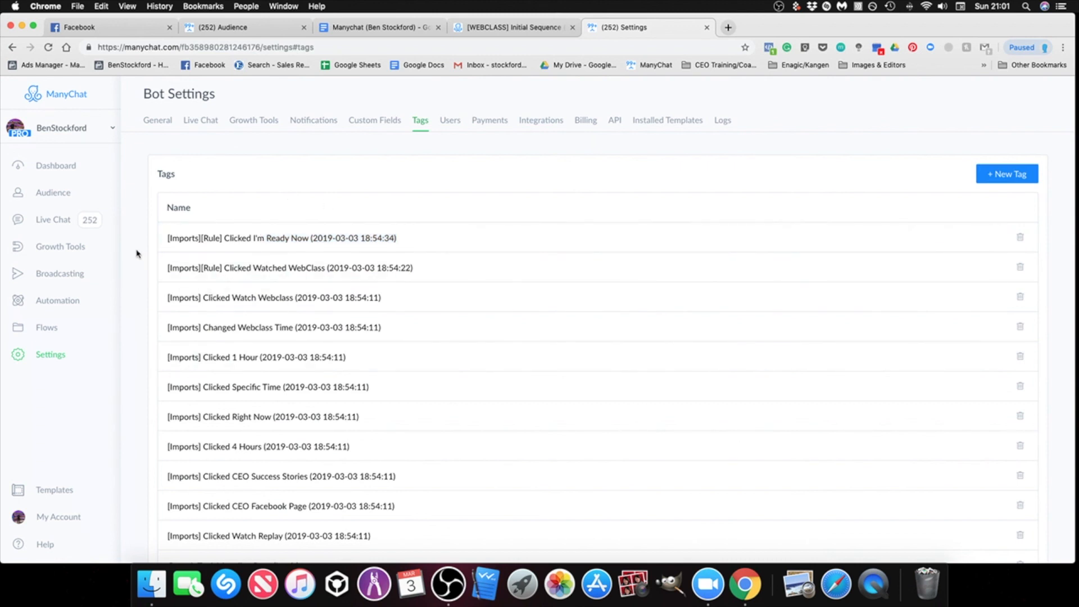
click(55, 196)
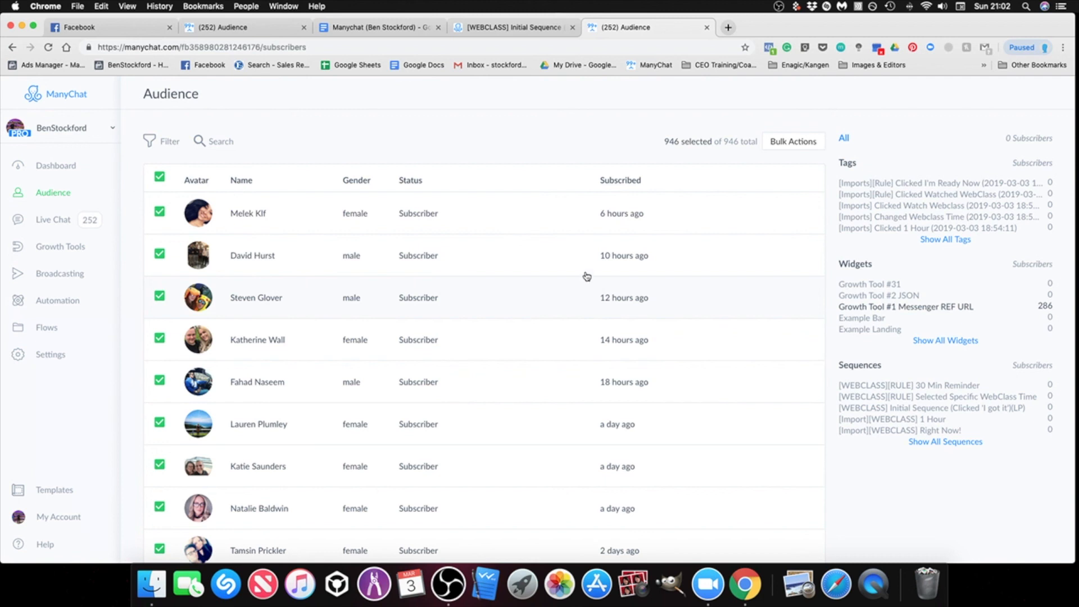
Filter Audience by Opted-In Through Growth Tool #1 Messenger REF URL, leaving 228 subscribers.
click(167, 144)
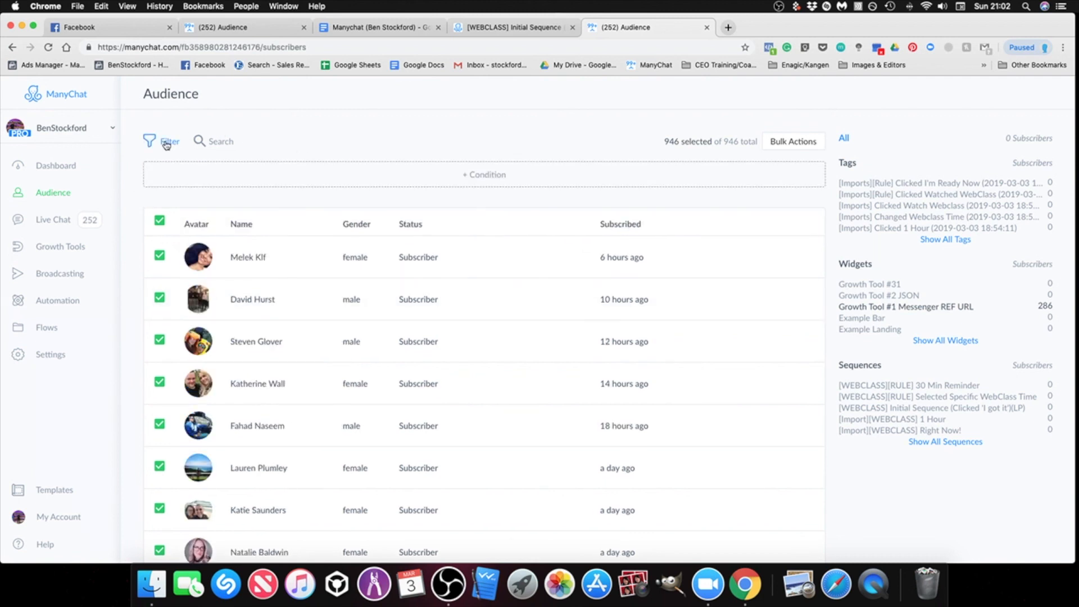
click(480, 178)
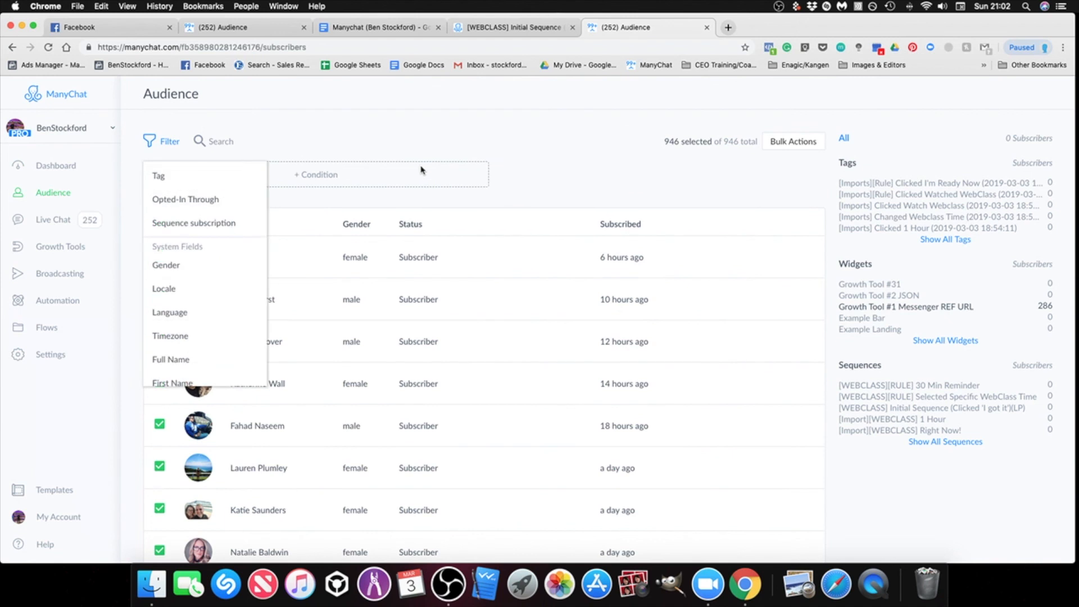
click(177, 197)
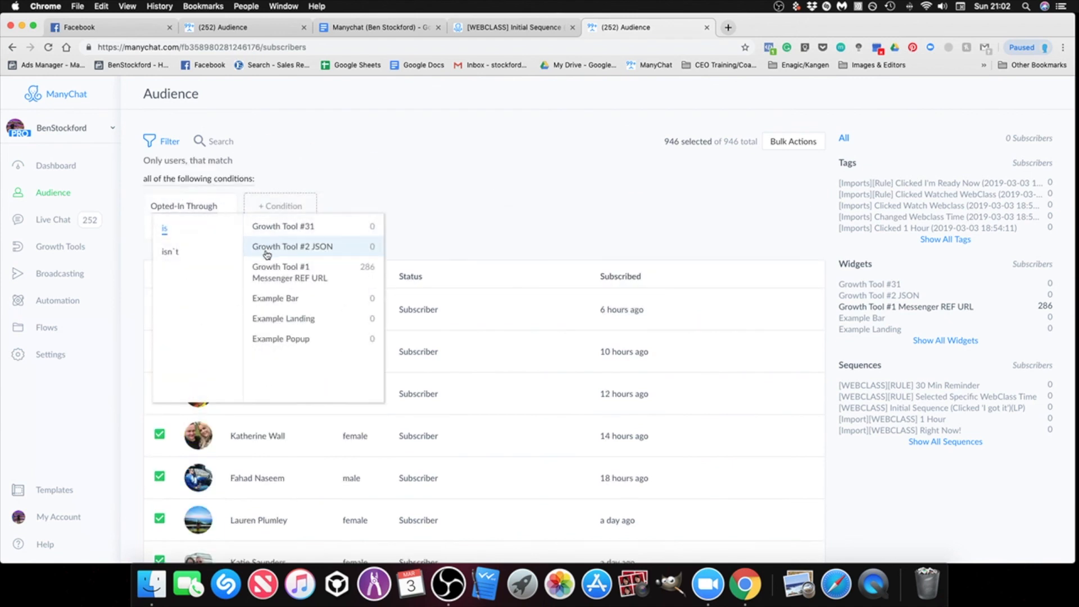
click(303, 276)
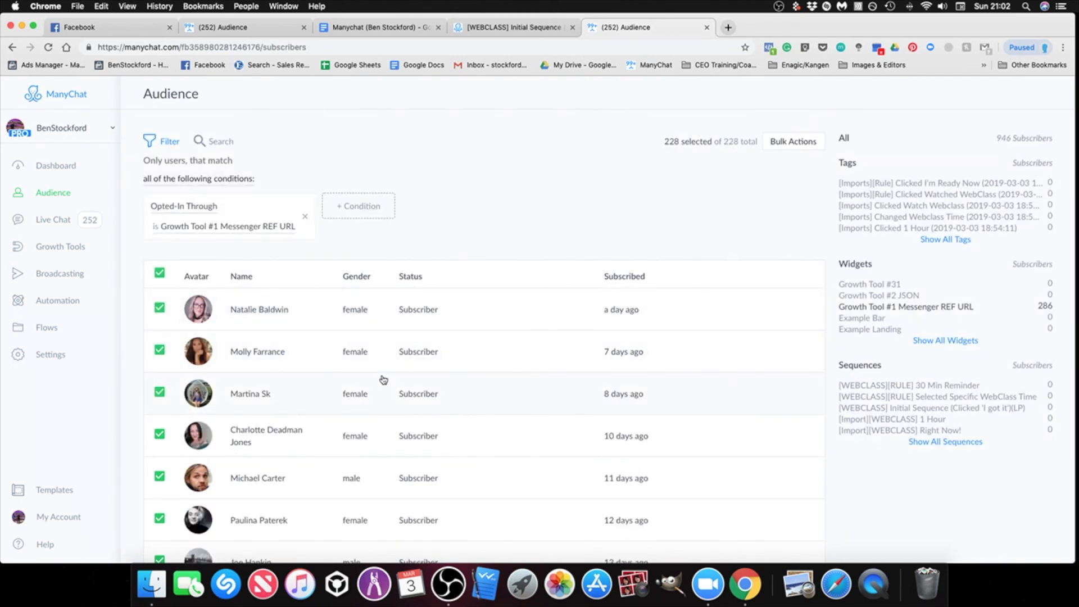
scroll(405, 392, down, 3)
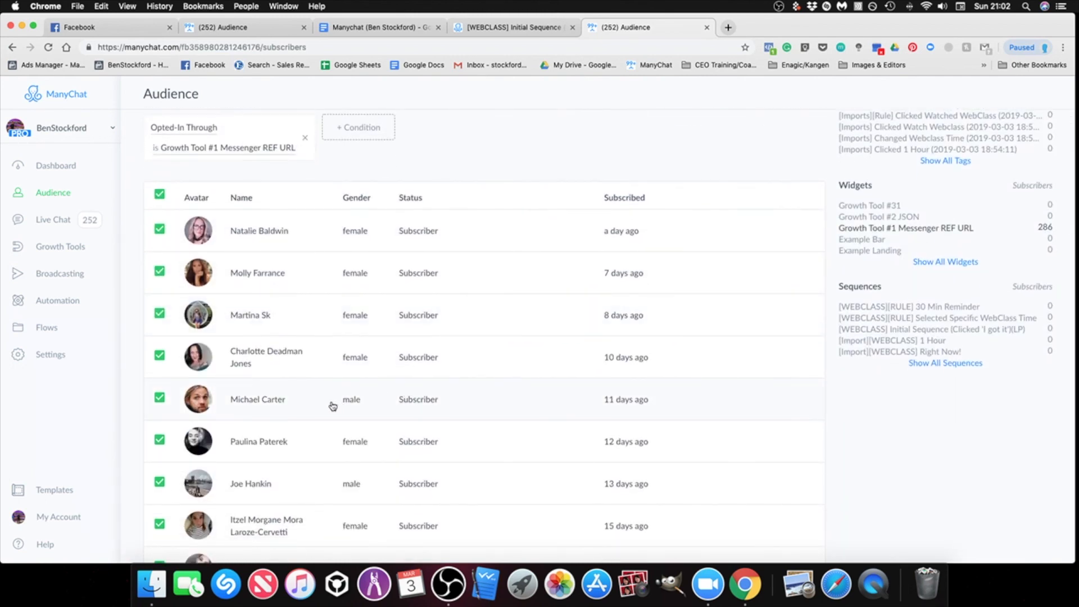
scroll(326, 329, up, 1)
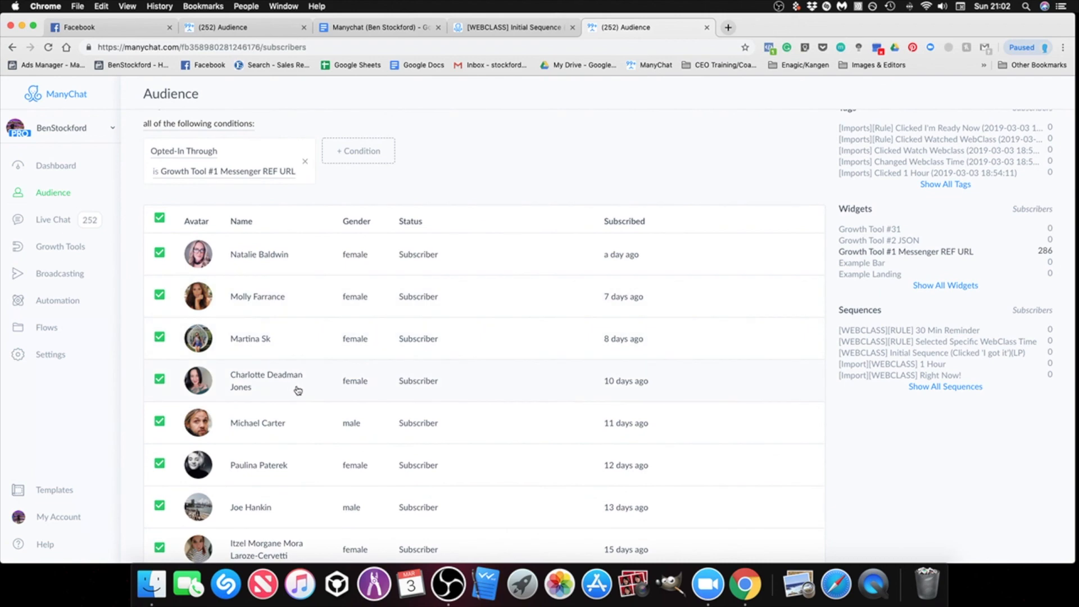
Open one filtered subscriber's profile and review their tags, four [WEBCLASS] sequences and Date & Time.
click(358, 380)
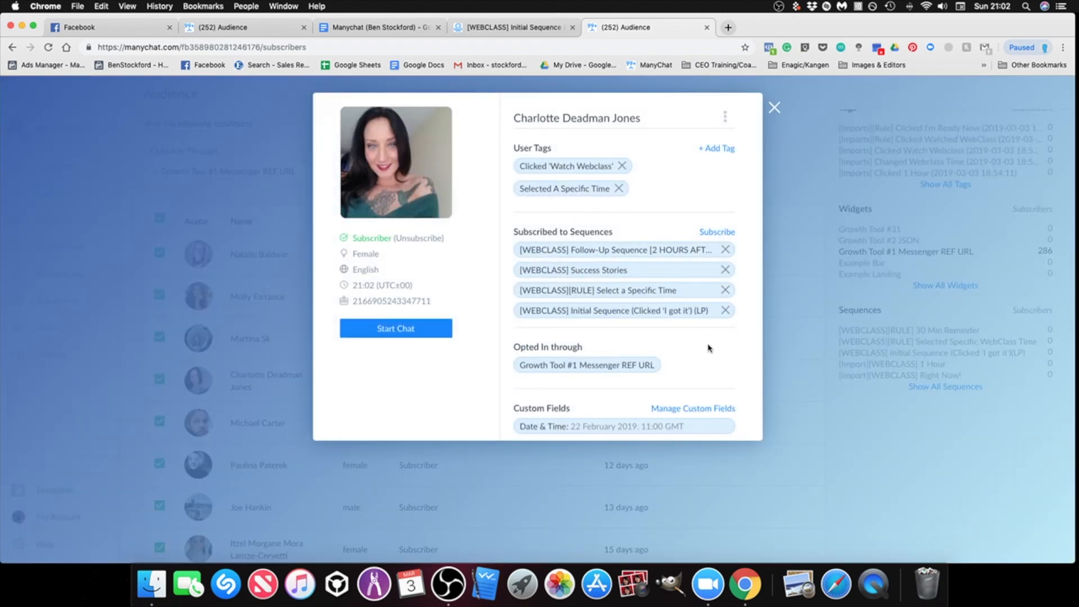
scroll(706, 351, down, 1)
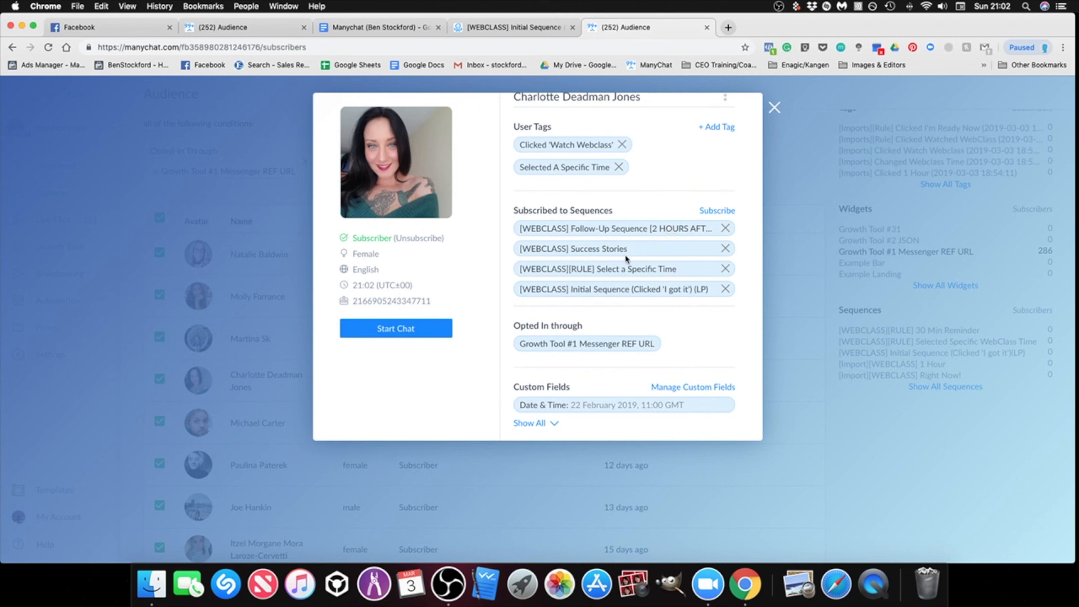
scroll(627, 259, up, 1)
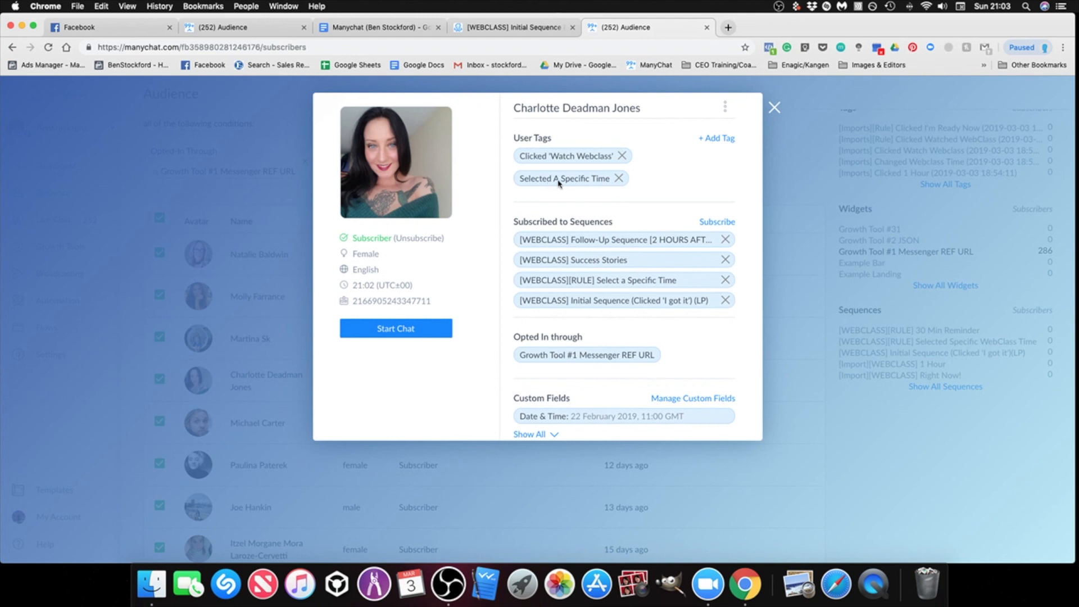
scroll(632, 294, down, 1)
scroll(670, 335, up, 2)
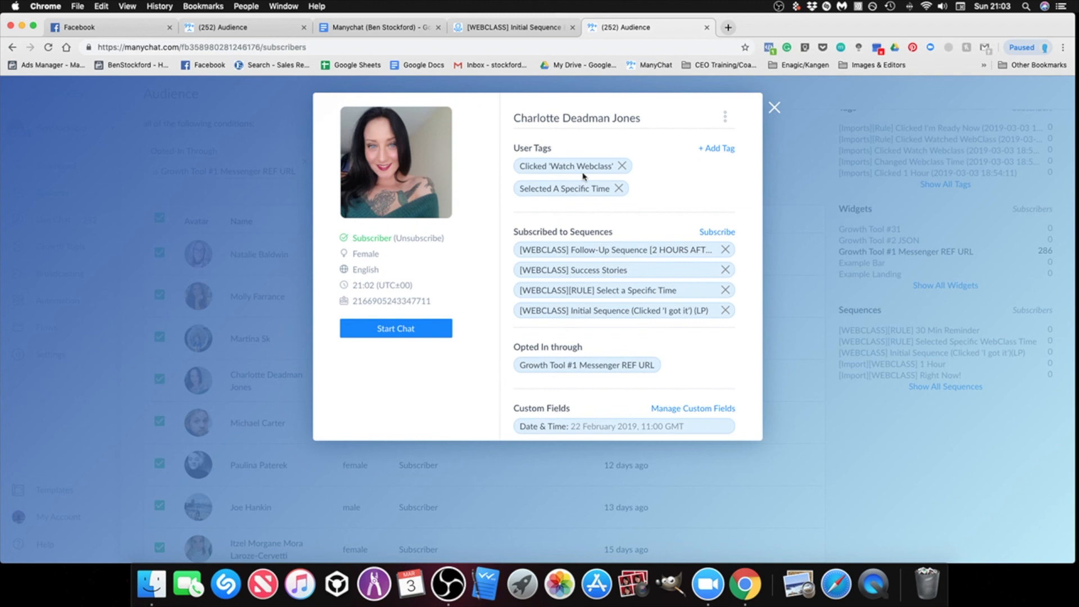
scroll(607, 289, down, 2)
scroll(639, 316, up, 2)
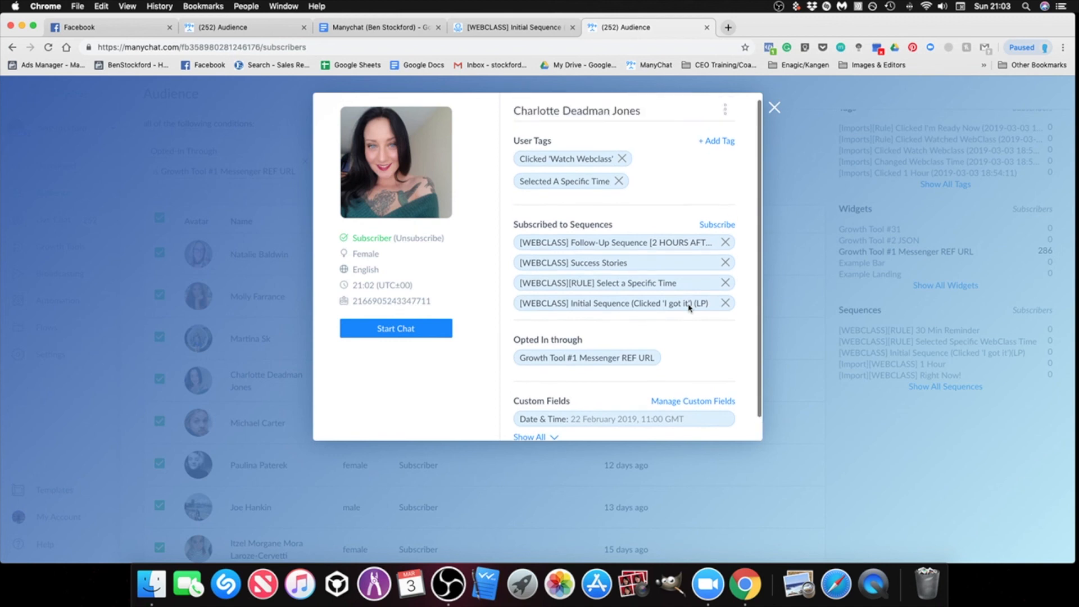
Search the subscribable sequences for 'right', then dismiss without subscribing.
click(715, 233)
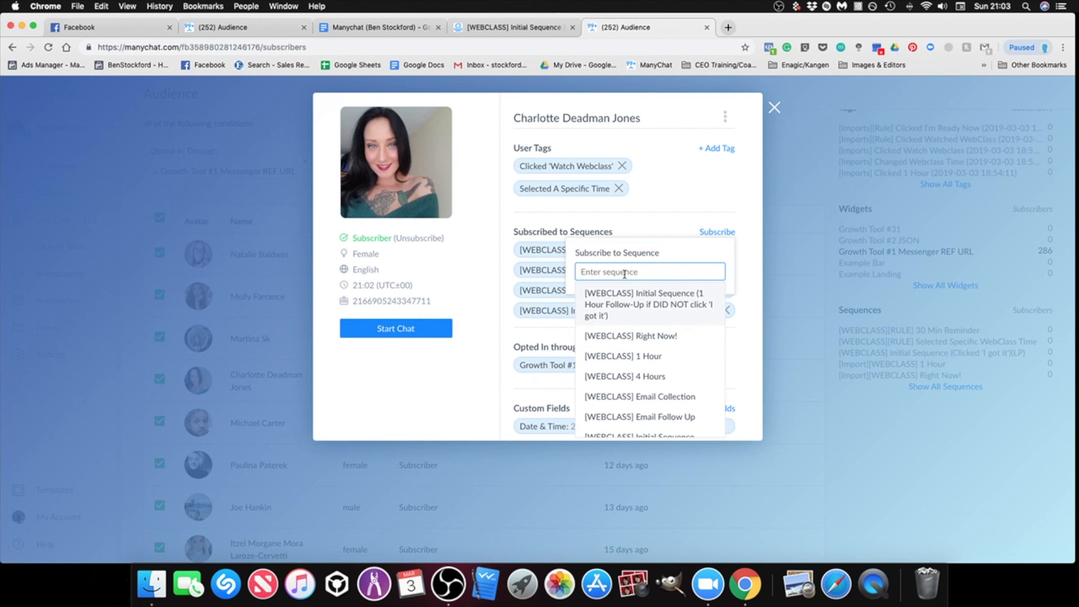
text(right)
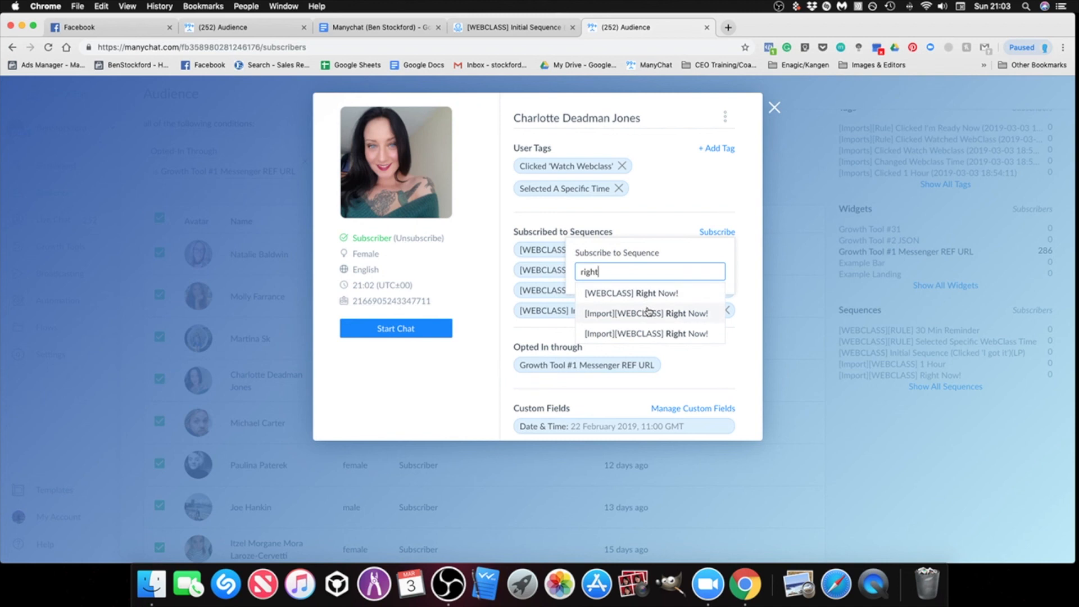
click(690, 383)
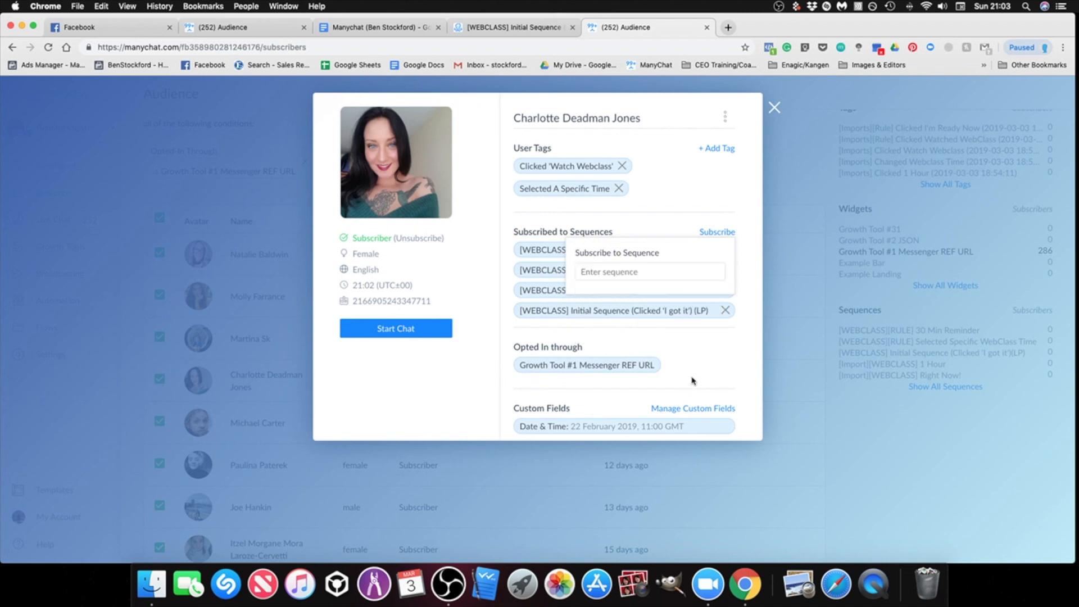
Open the subscriber's Date & Time field with its calendar, showing 22/02/2019 11:00.
click(602, 432)
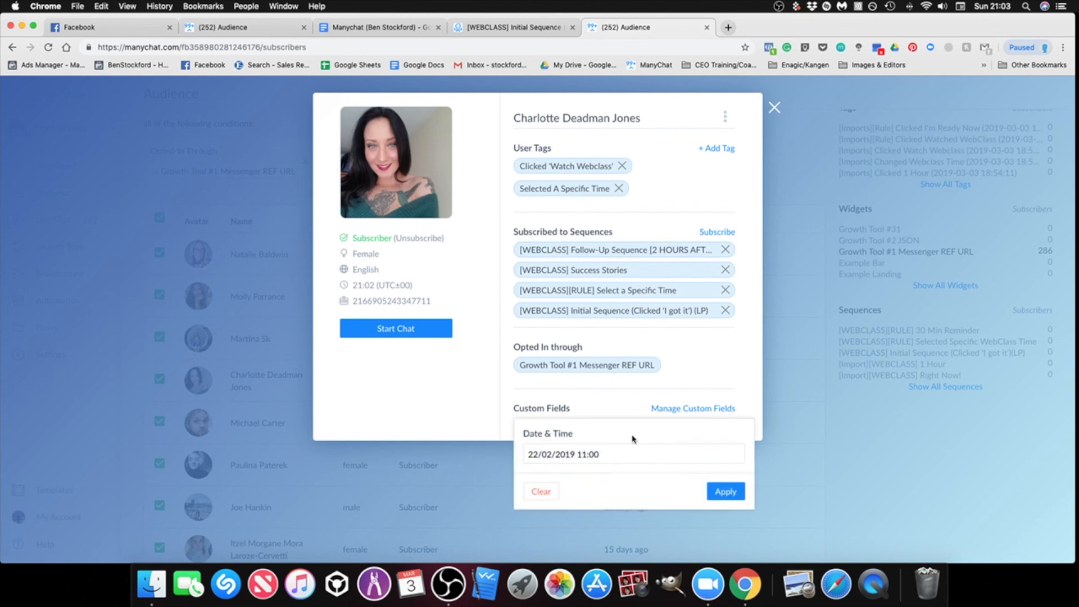
click(689, 416)
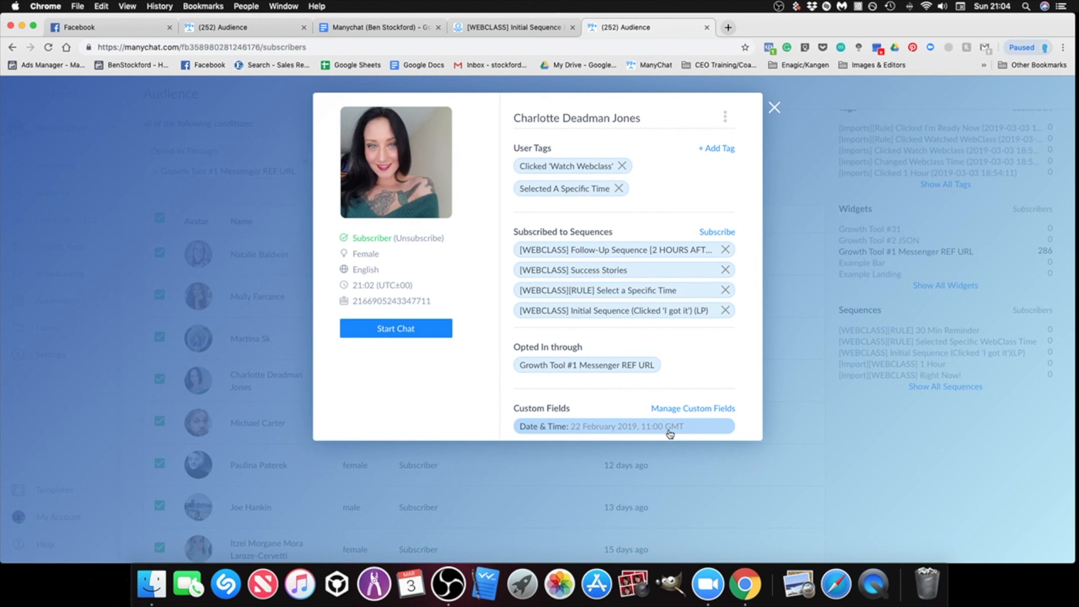
click(597, 430)
click(587, 456)
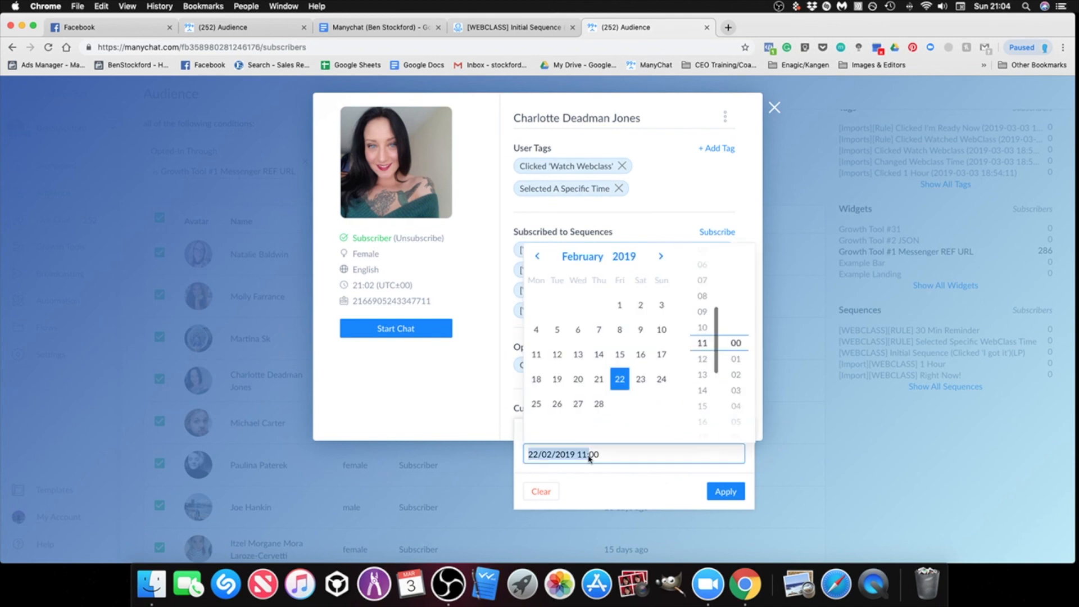
click(617, 459)
Keep Date & Time at 22 February 2019 11:00, close the profile, and remove the opt-in filter.
click(486, 410)
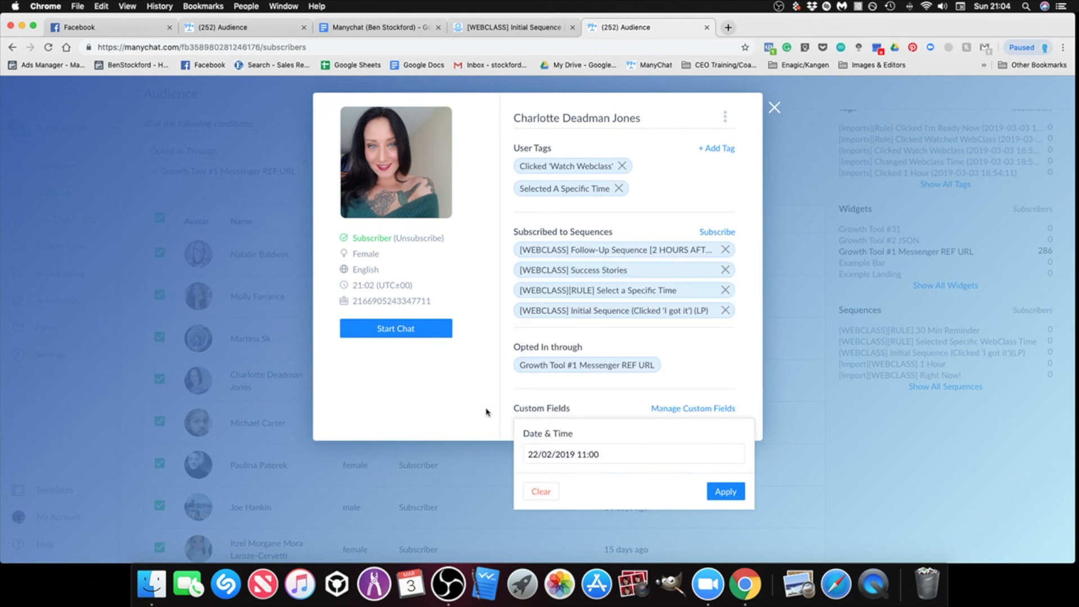
click(716, 492)
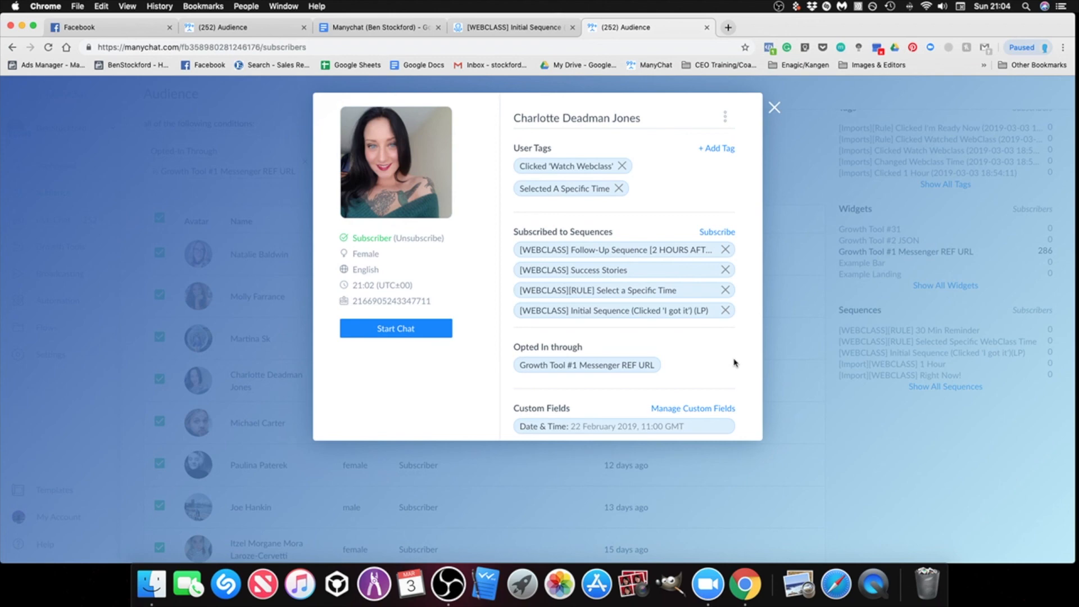
click(775, 109)
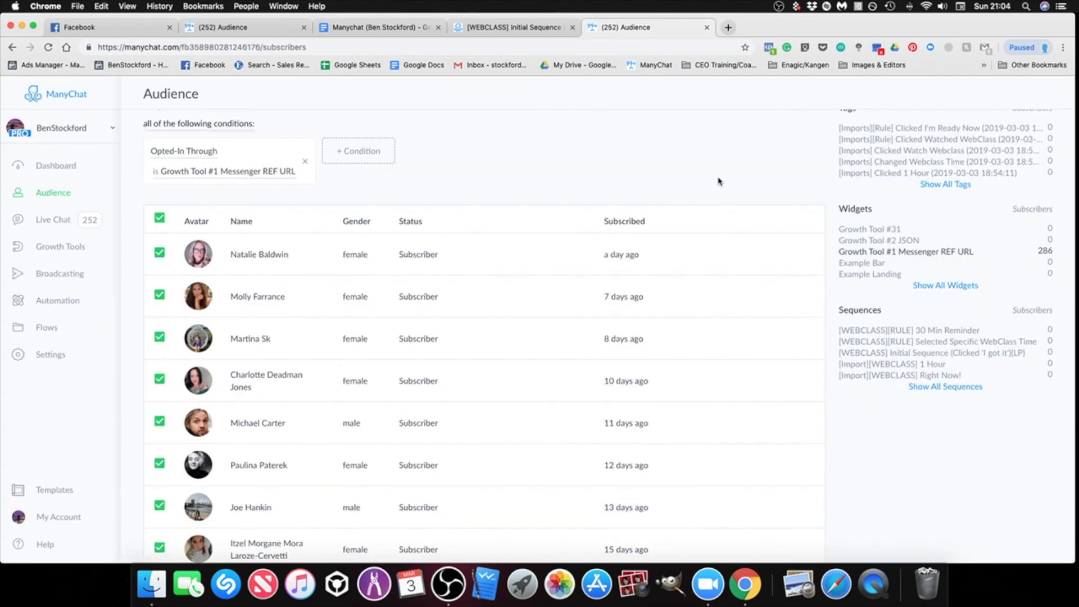
click(306, 165)
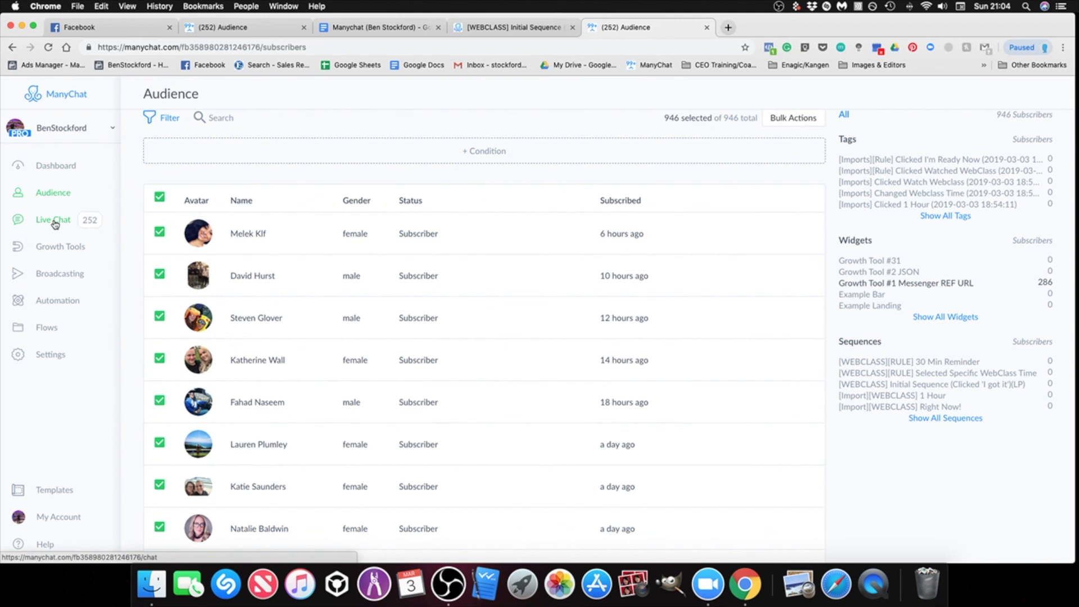
In Live Chat, check the status filter options and browse two open conversations.
click(79, 225)
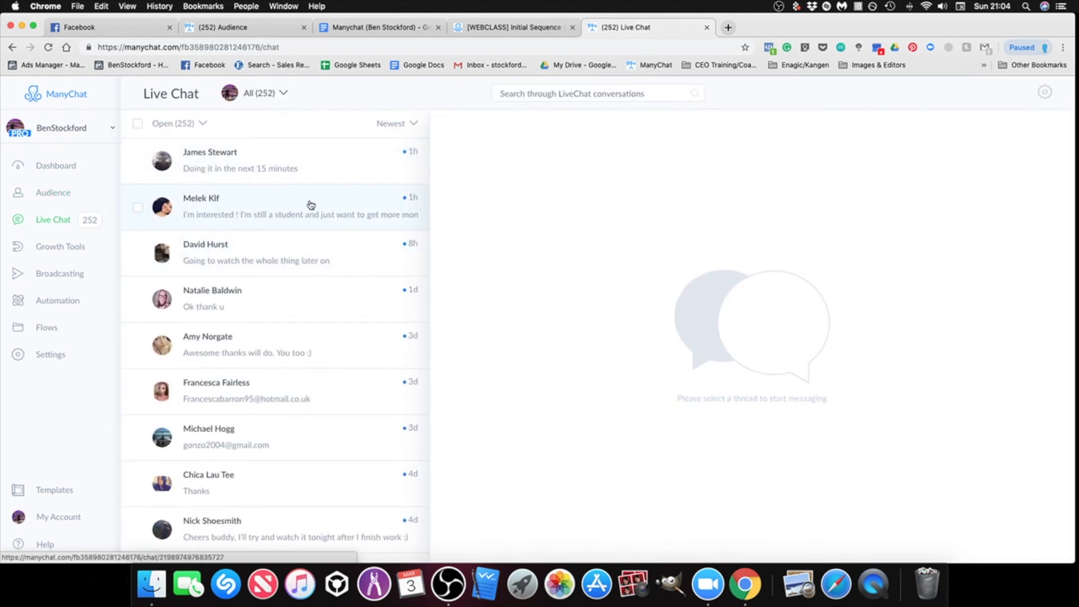
click(203, 124)
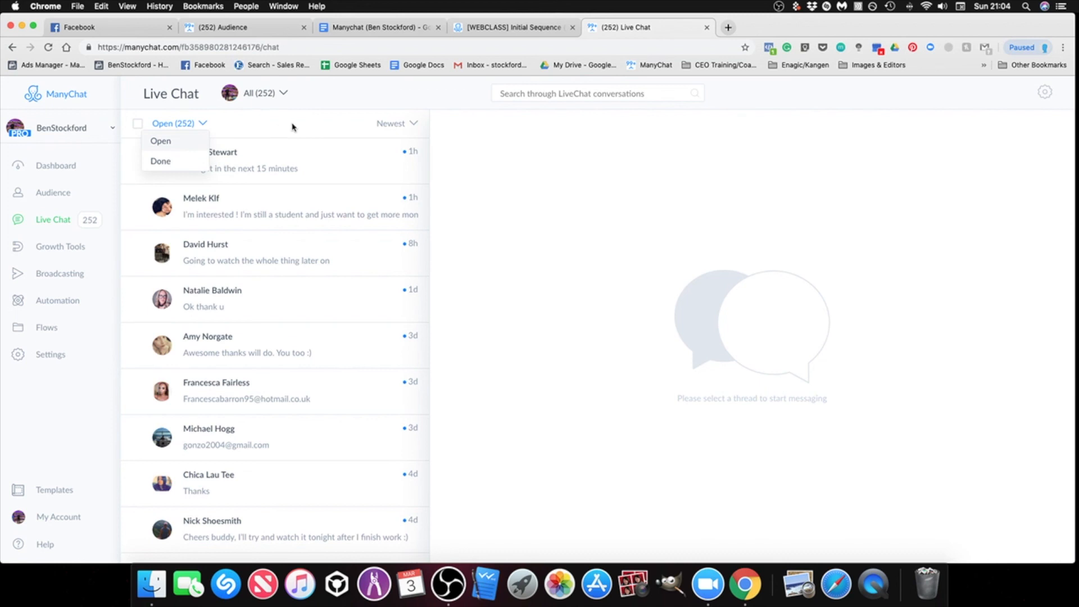
click(188, 124)
click(201, 125)
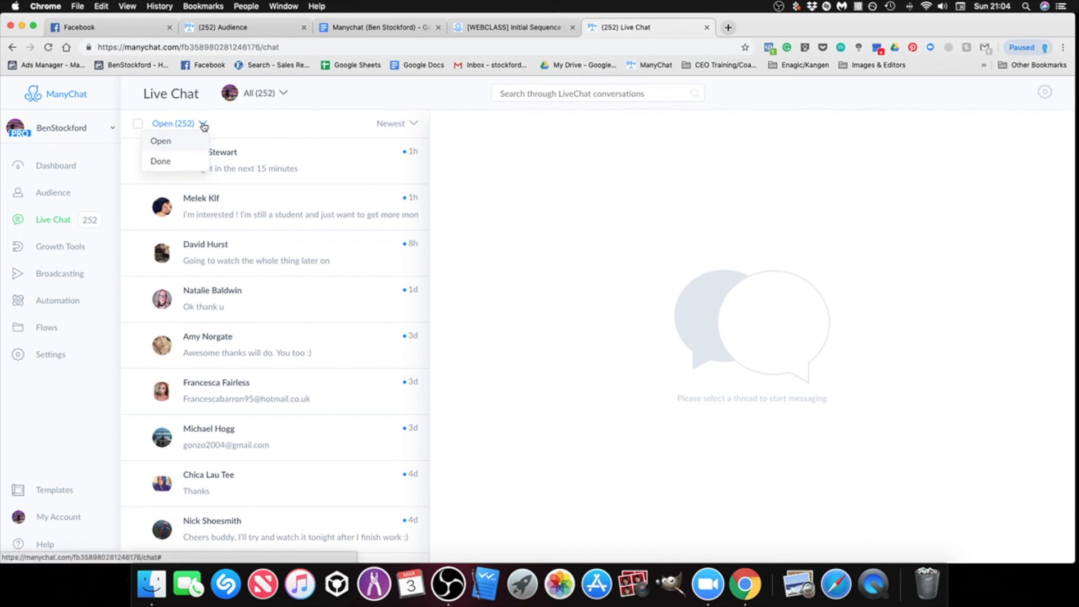
click(278, 210)
click(580, 512)
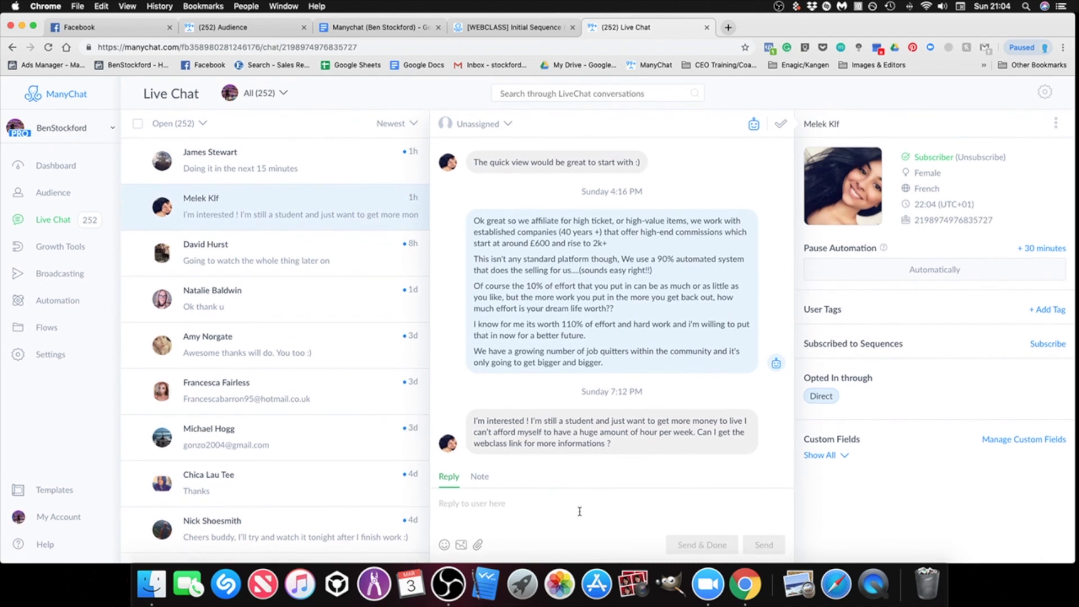
click(265, 169)
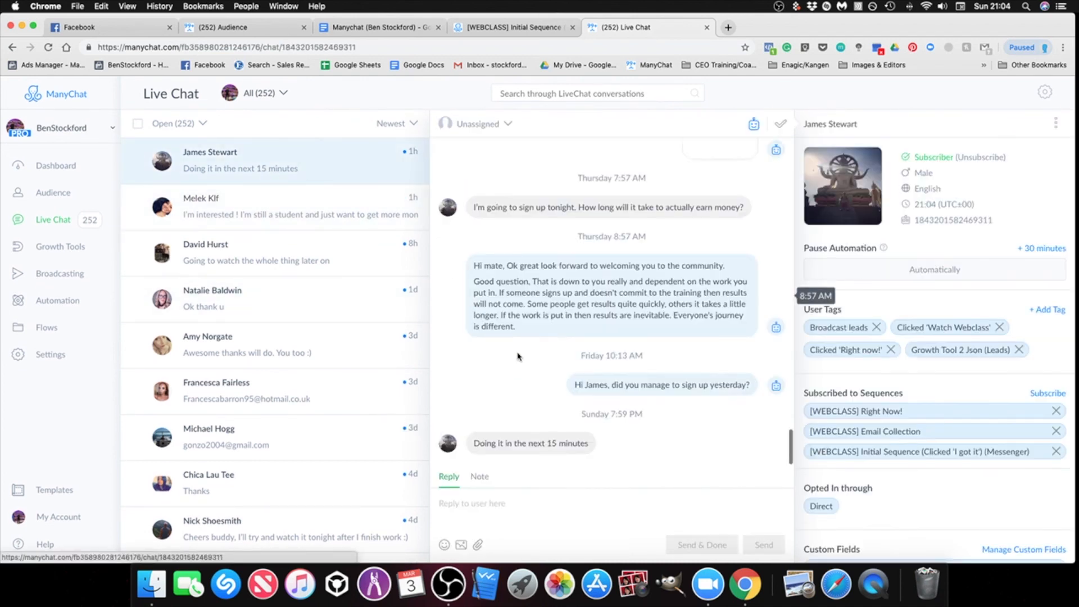
Switch the conversation filter to Done and open two finished conversations.
click(192, 123)
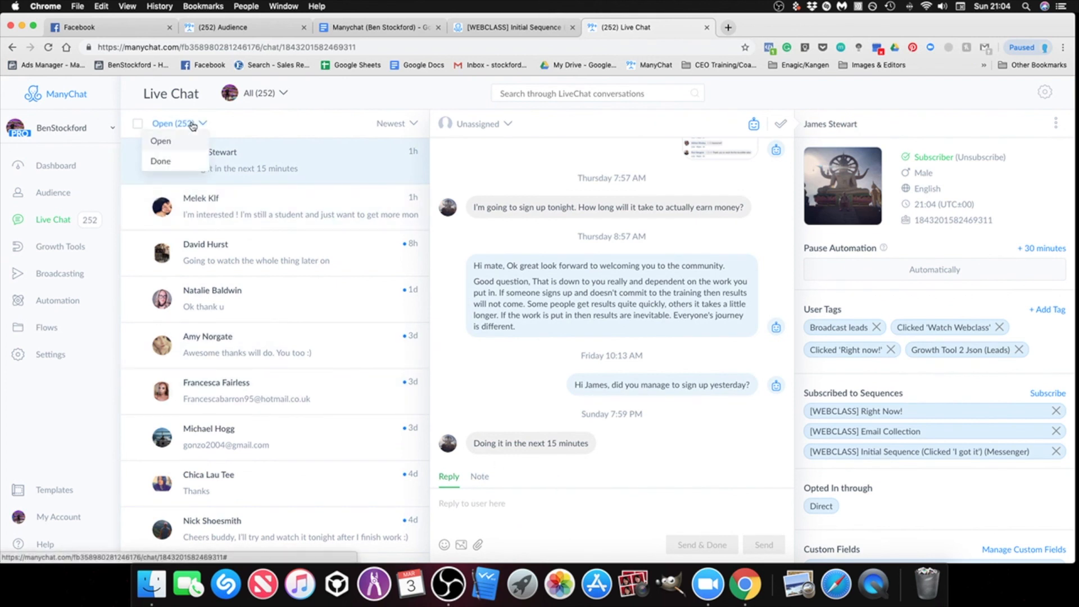
click(166, 161)
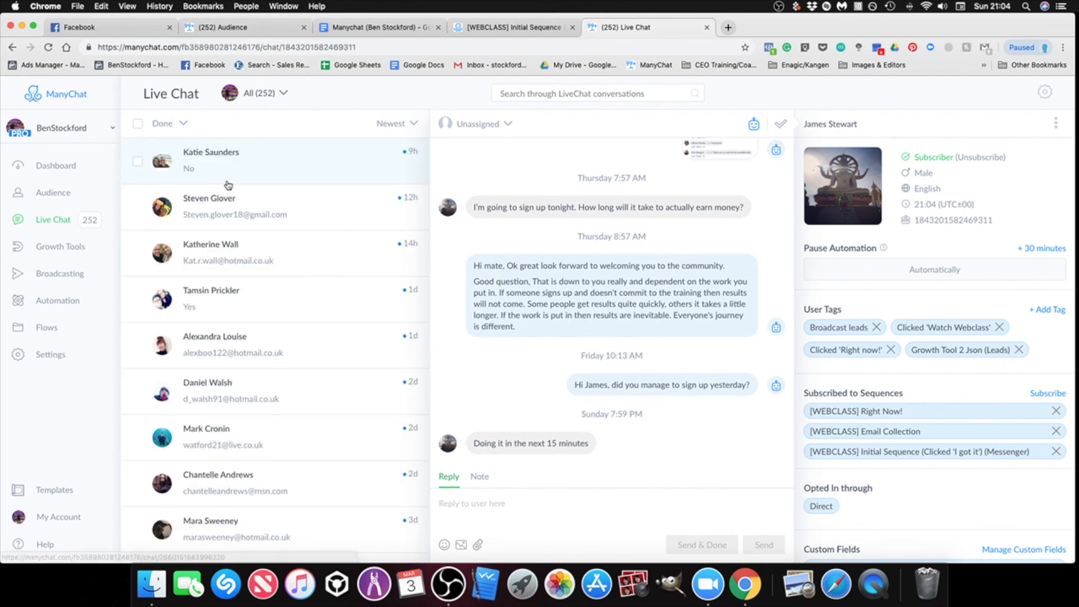
scroll(269, 248, down, 2)
scroll(267, 248, up, 2)
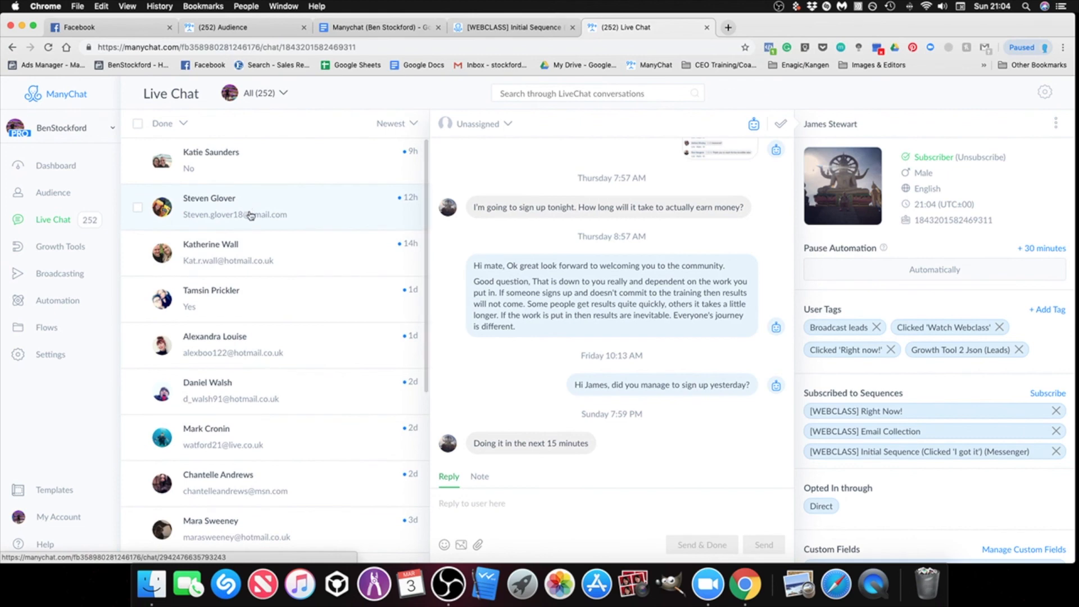
scroll(247, 211, down, 3)
click(257, 313)
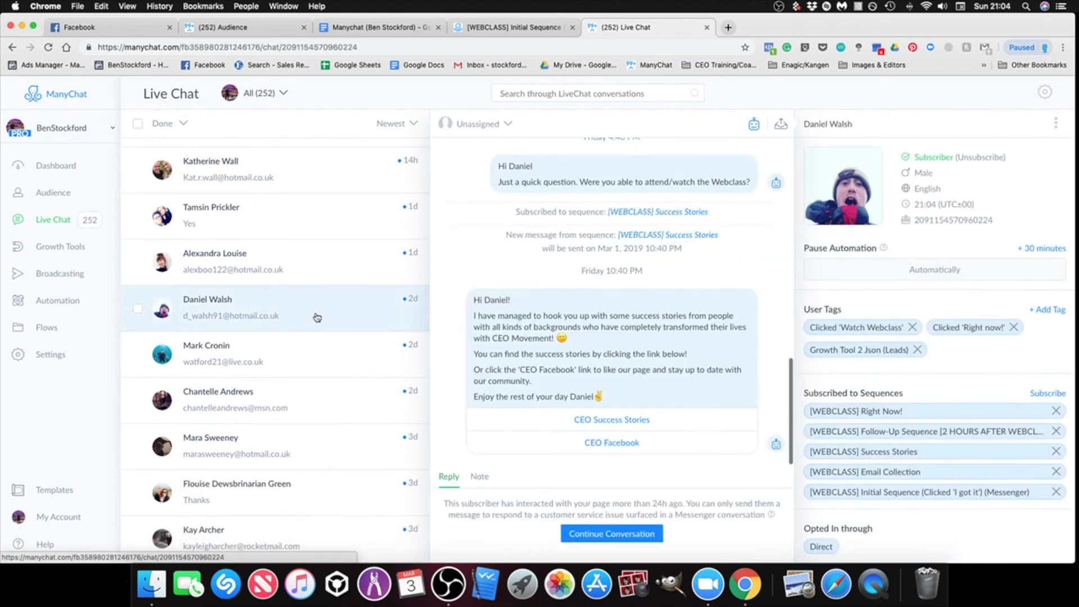
scroll(328, 319, down, 5)
click(254, 341)
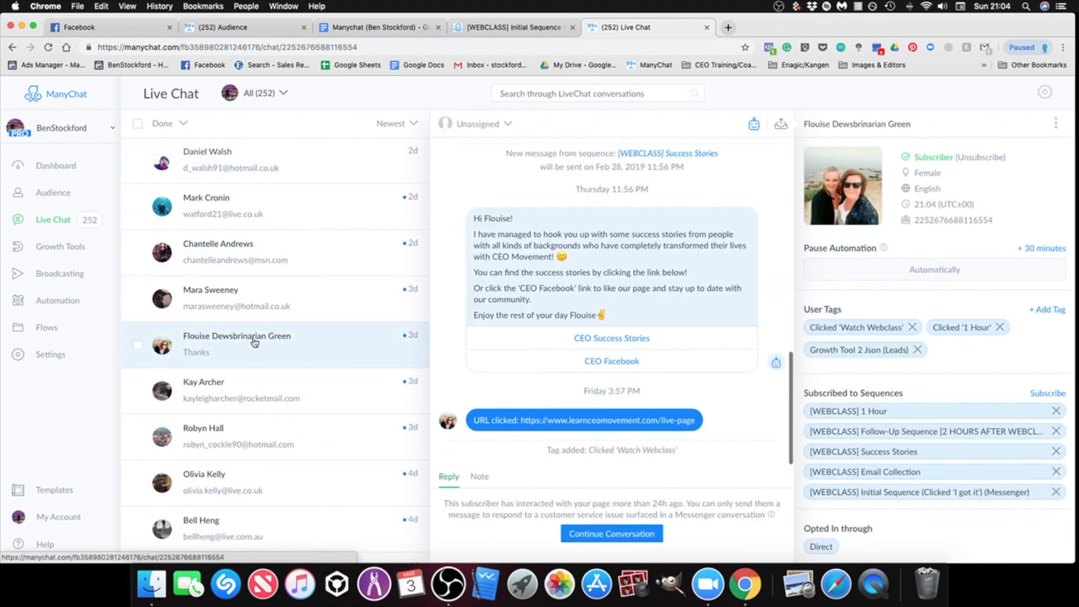
Continue the Done conversation and scroll through its 1 Hour, Follow-Up and Success Stories messages.
scroll(554, 389, up, 10)
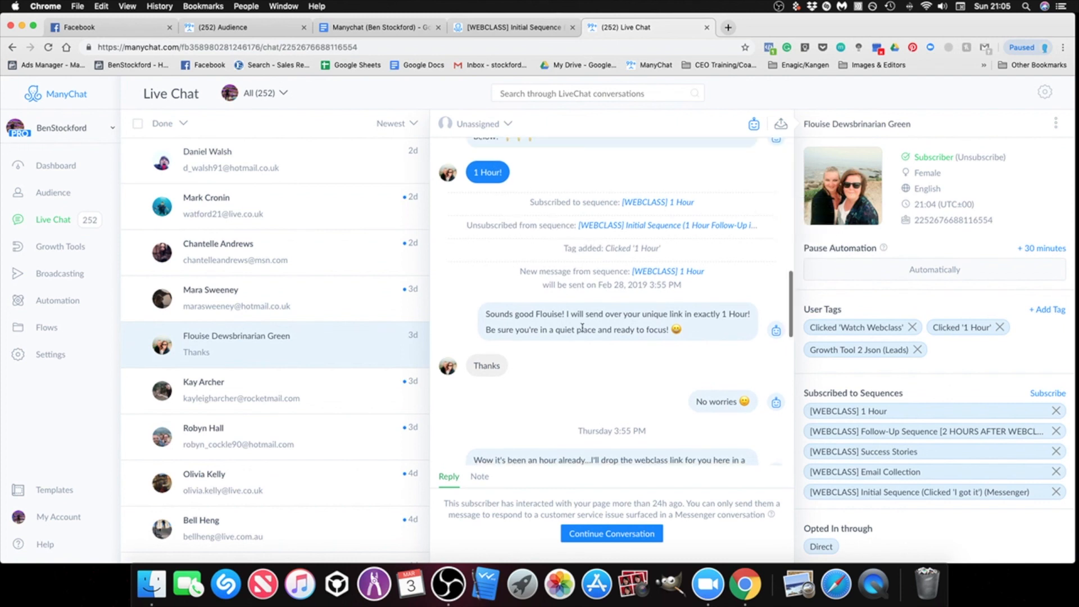
scroll(596, 366, down, 1)
click(588, 536)
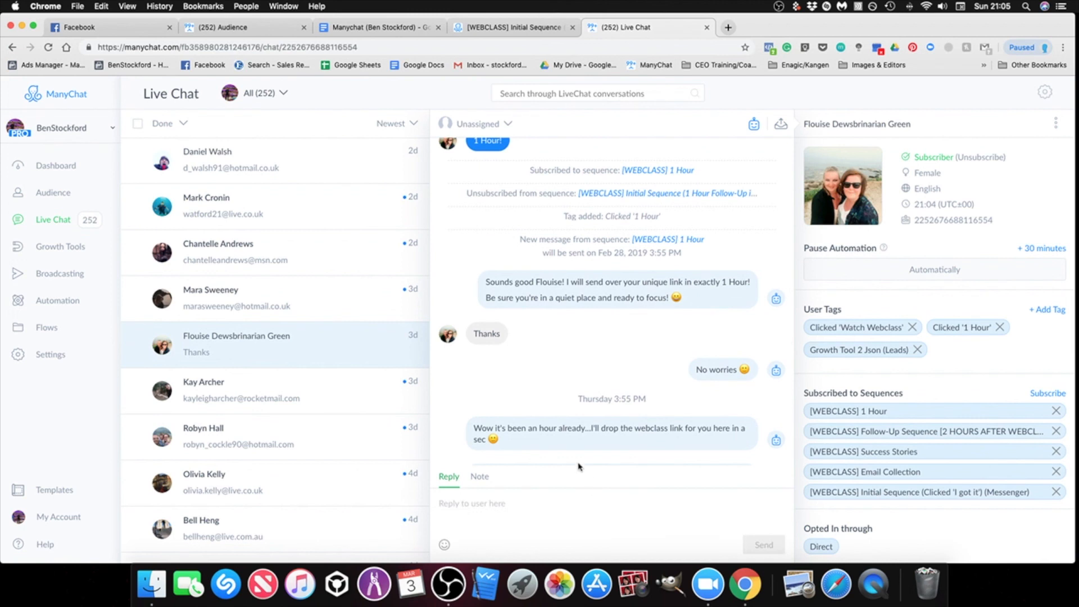
scroll(560, 441, down, 1)
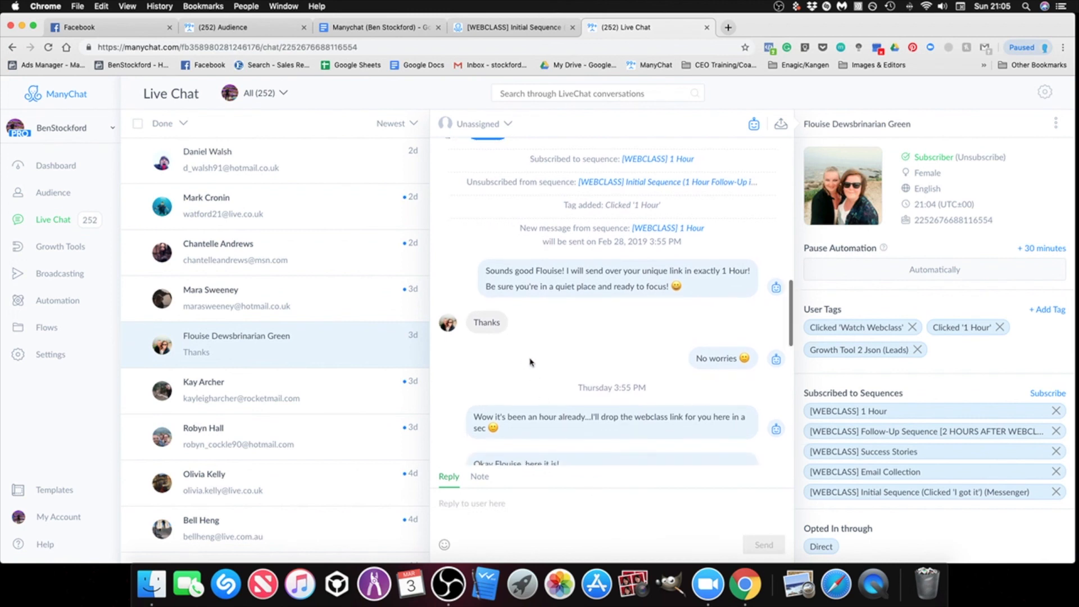
scroll(531, 363, down, 3)
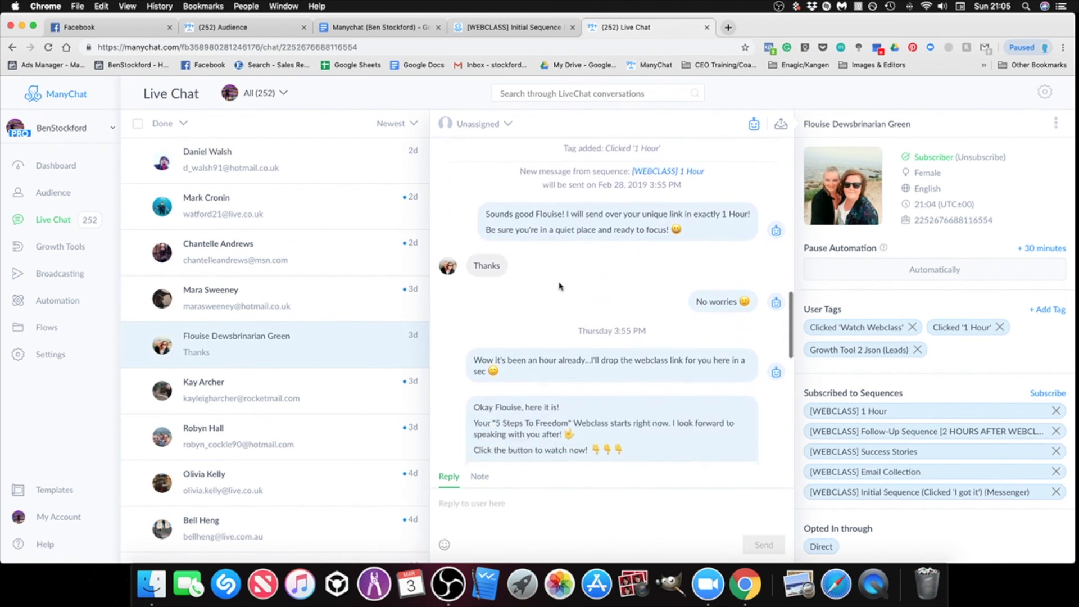
scroll(621, 325, down, 4)
scroll(622, 324, down, 2)
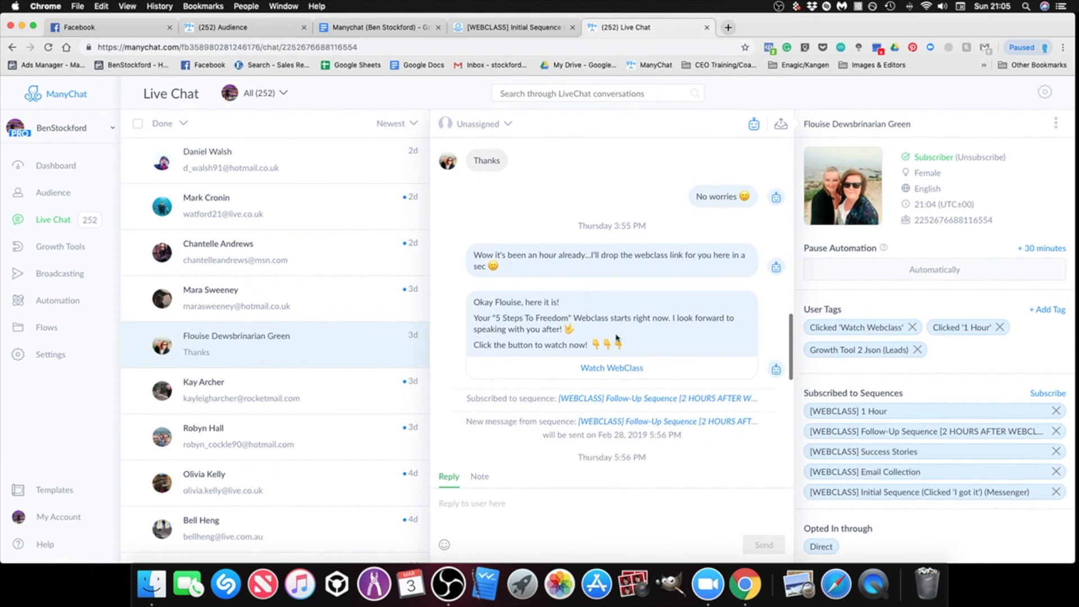
scroll(613, 325, down, 3)
scroll(612, 324, down, 2)
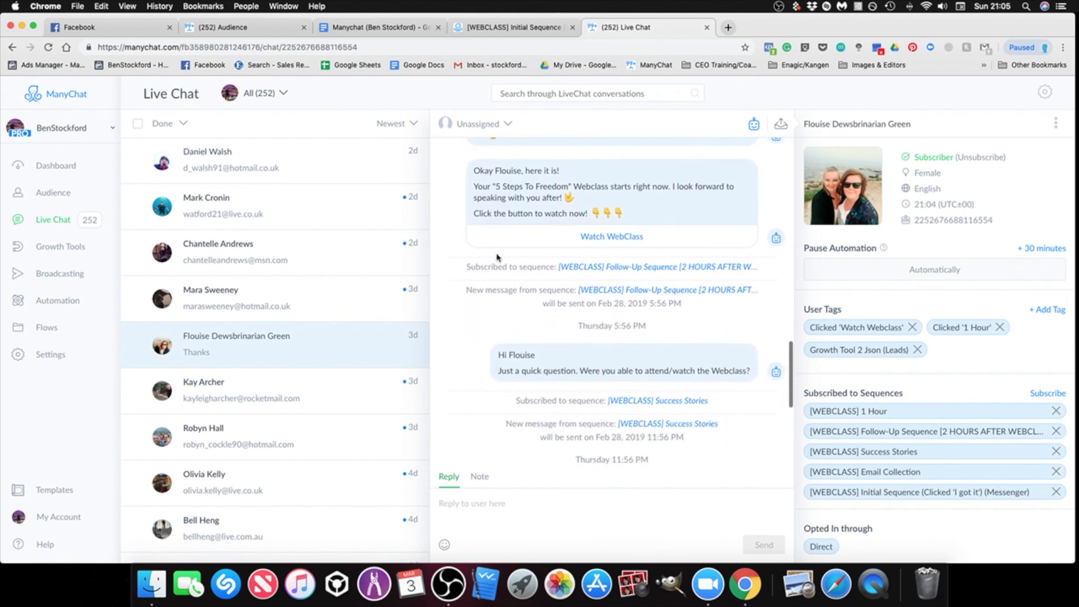
scroll(539, 262, up, 1)
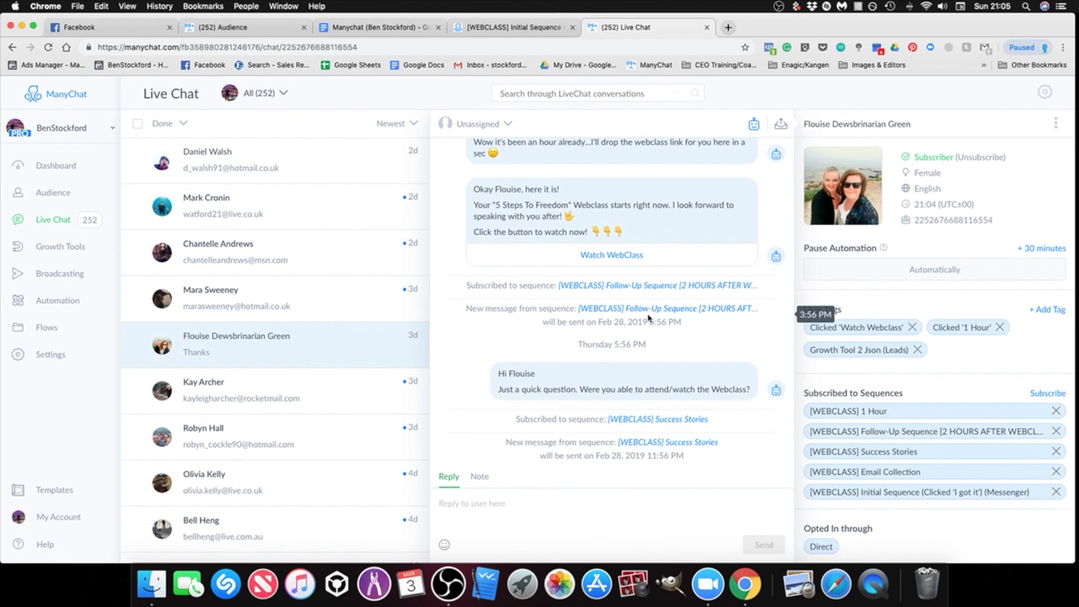
scroll(618, 324, down, 3)
scroll(584, 332, down, 2)
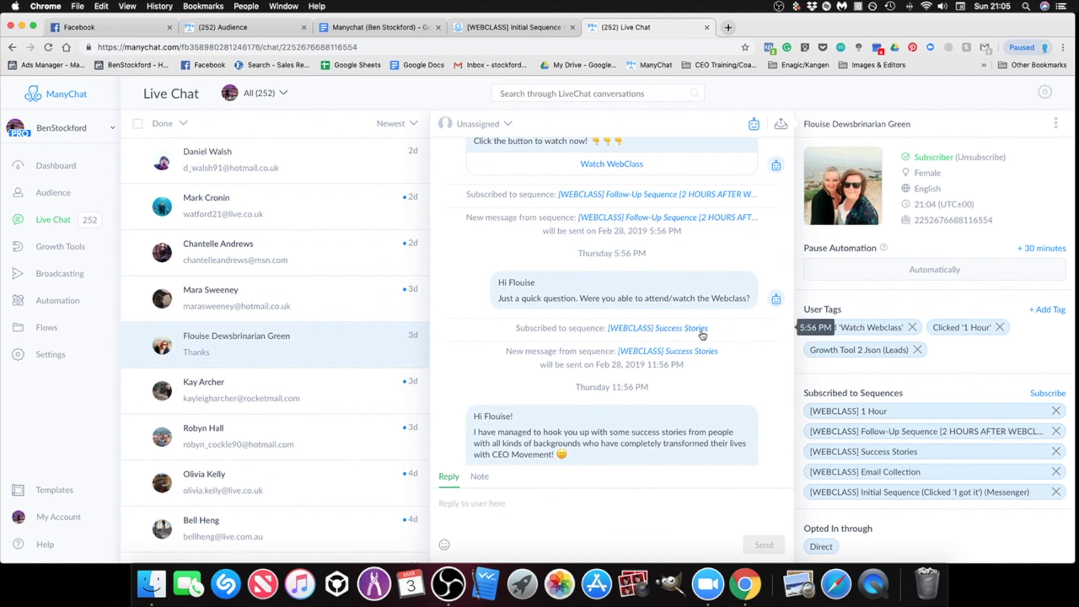
scroll(703, 336, down, 5)
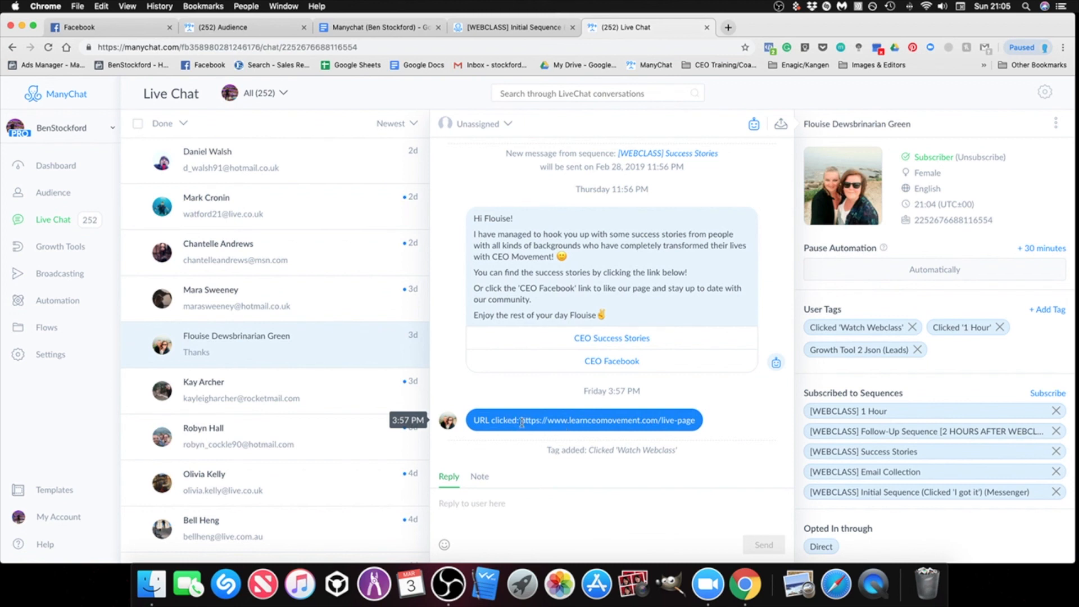
scroll(619, 405, up, 1)
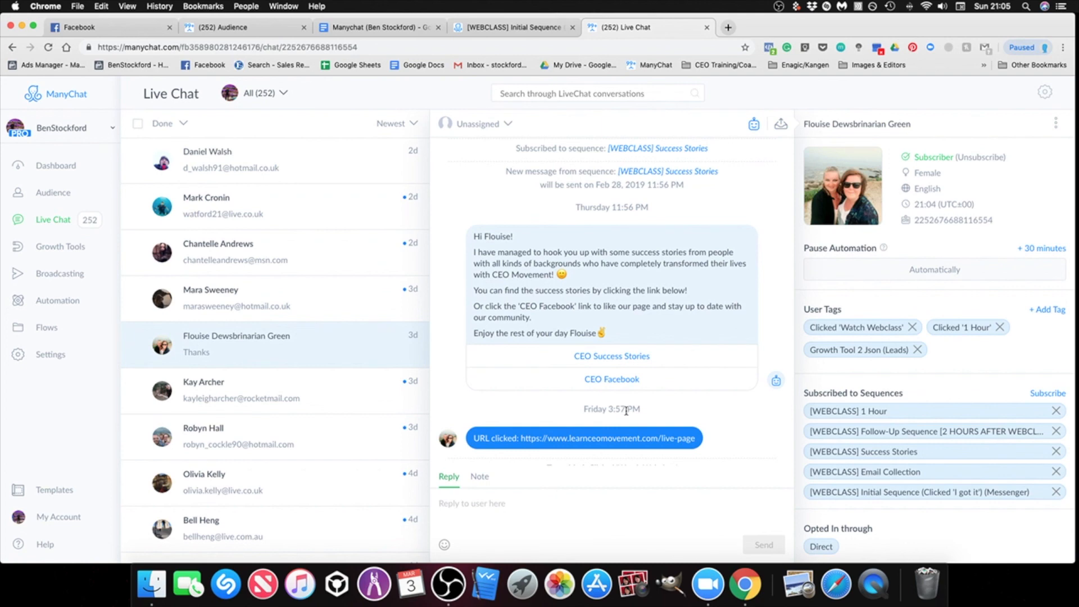
scroll(630, 409, up, 10)
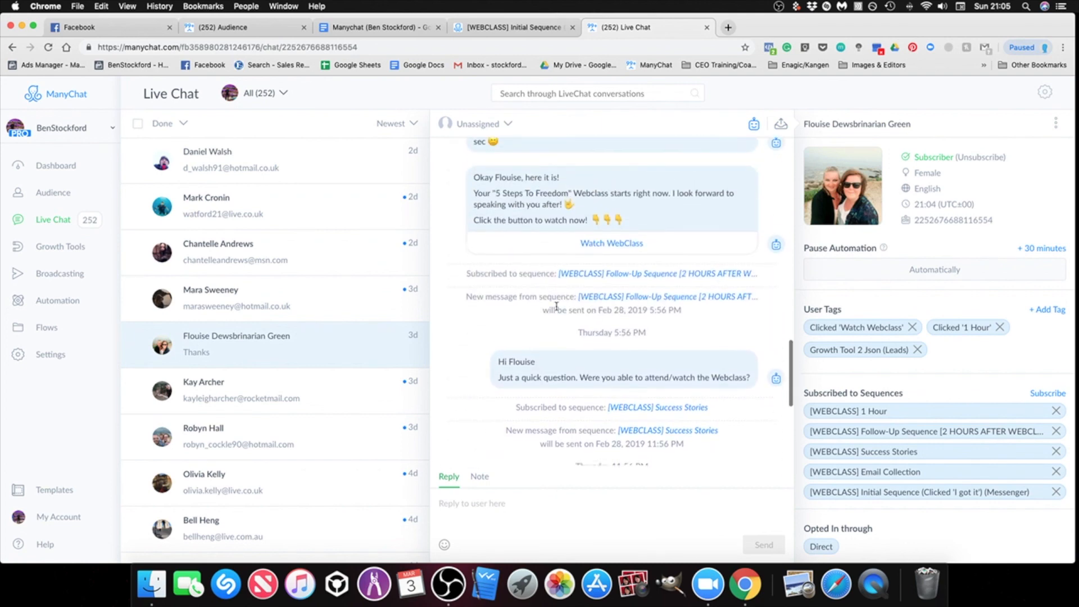
scroll(664, 303, down, 8)
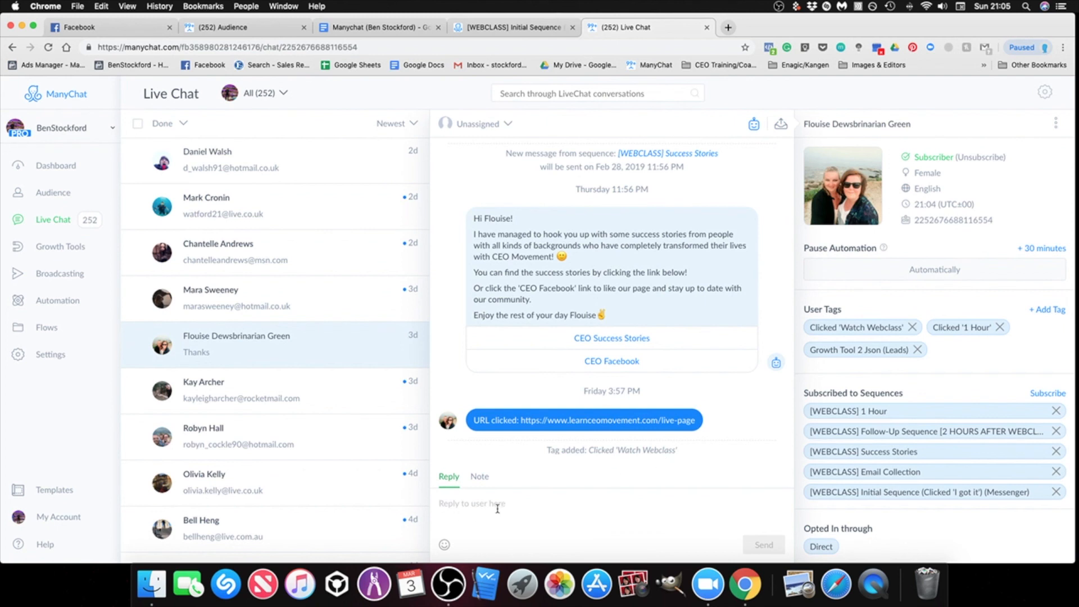
text(hello)
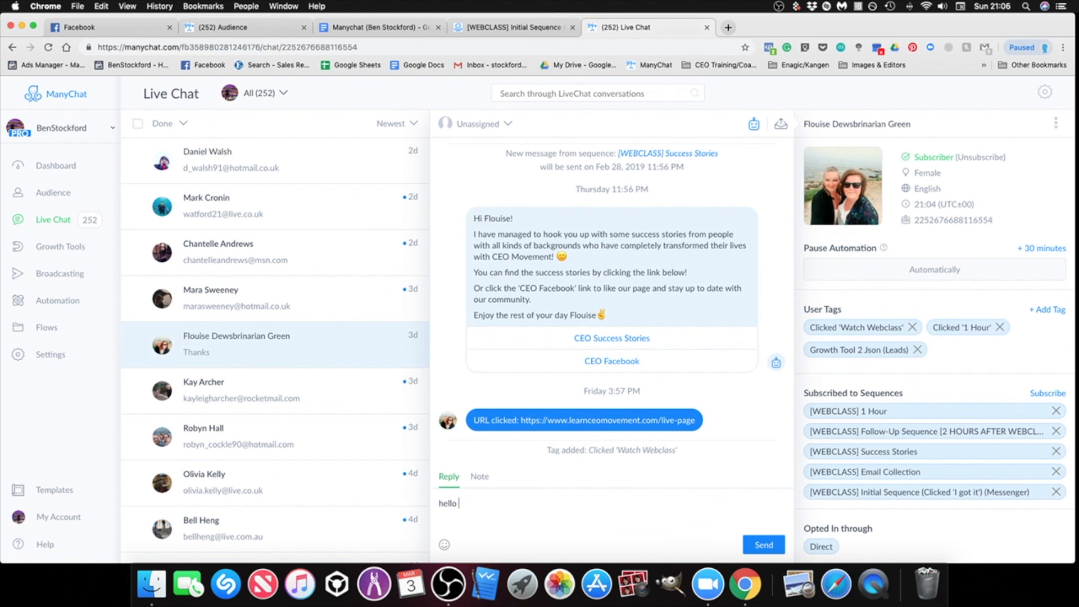
drag(461, 503, 416, 504)
key(BackSpace)
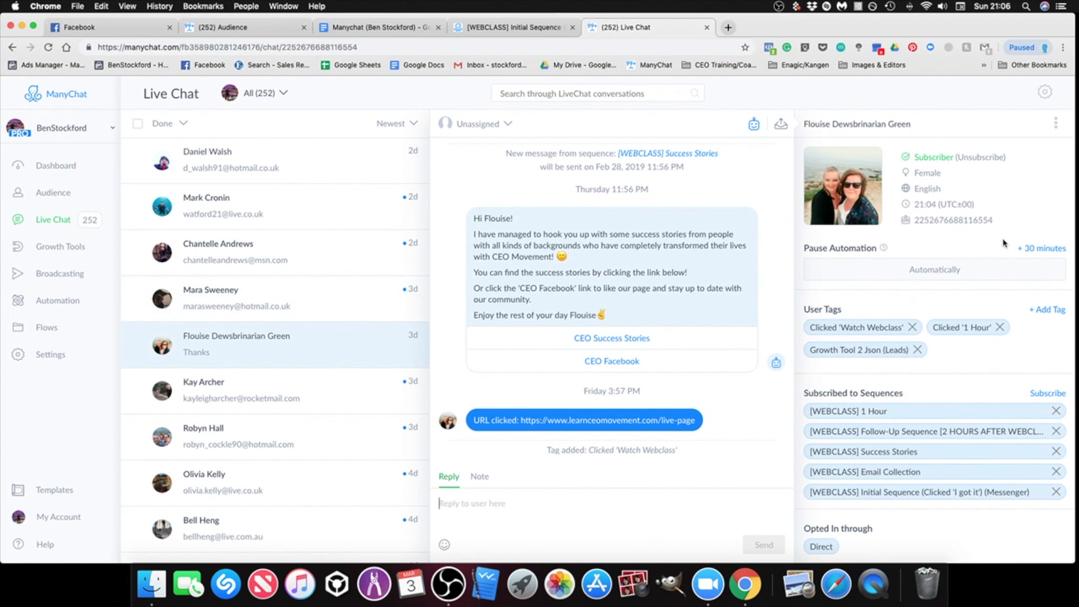
click(1043, 252)
click(1055, 272)
scroll(253, 326, up, 5)
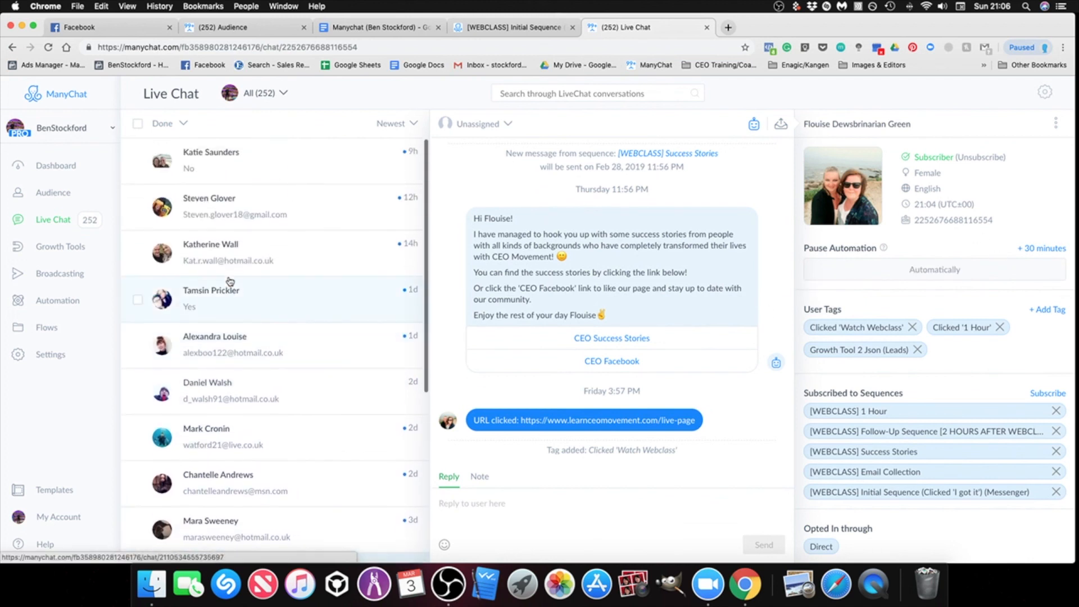
scroll(236, 298, down, 2)
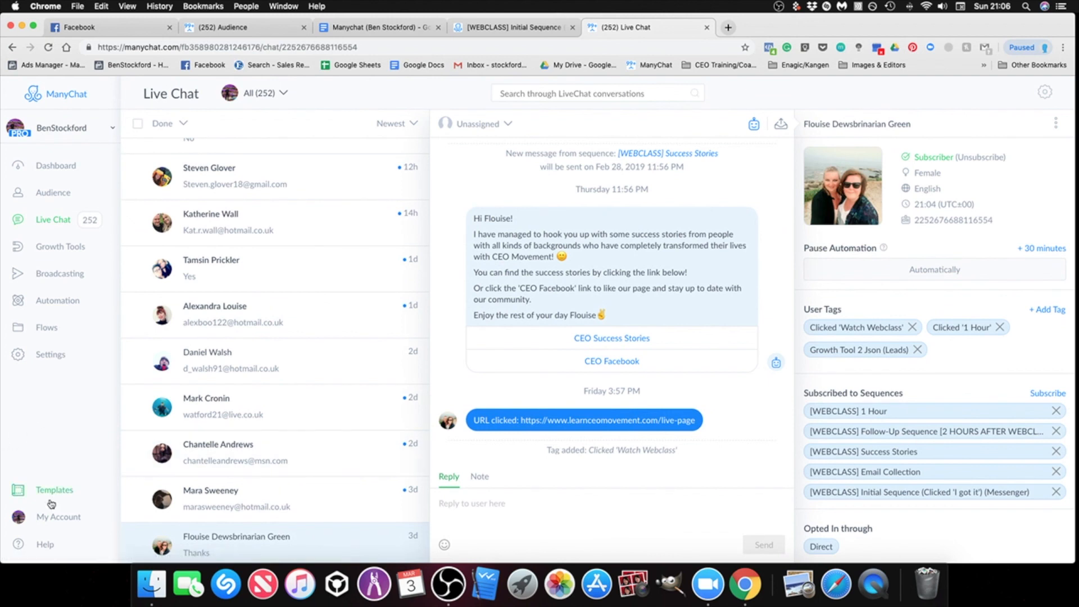
Scroll through Bot Stats on the Dashboard, then open the Broadcasts page.
click(67, 168)
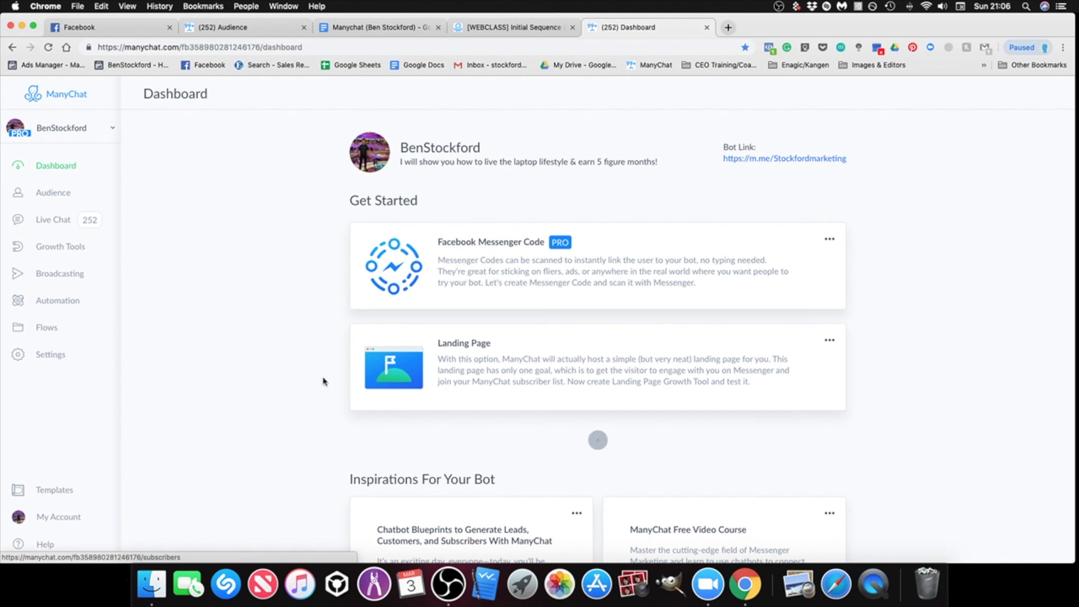
scroll(308, 378, down, 5)
scroll(264, 347, up, 3)
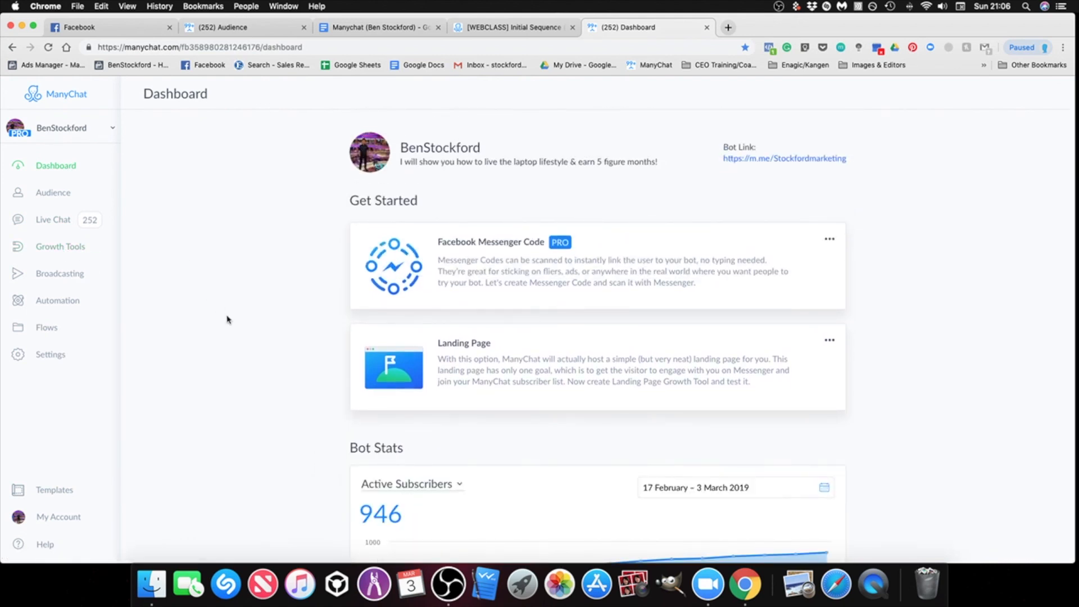
scroll(188, 308, down, 2)
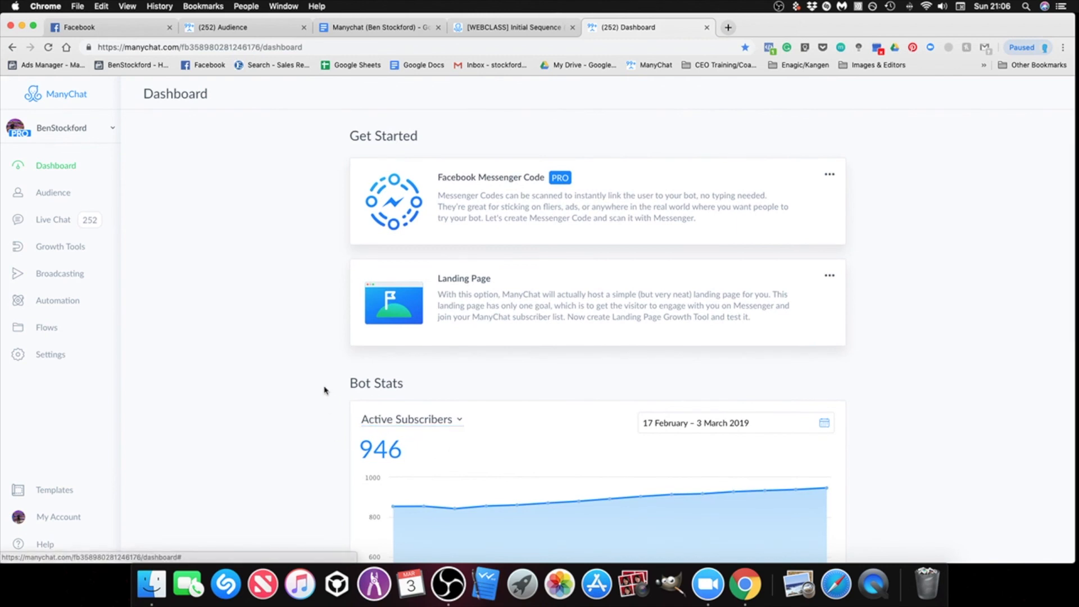
scroll(393, 416, down, 3)
scroll(276, 285, up, 4)
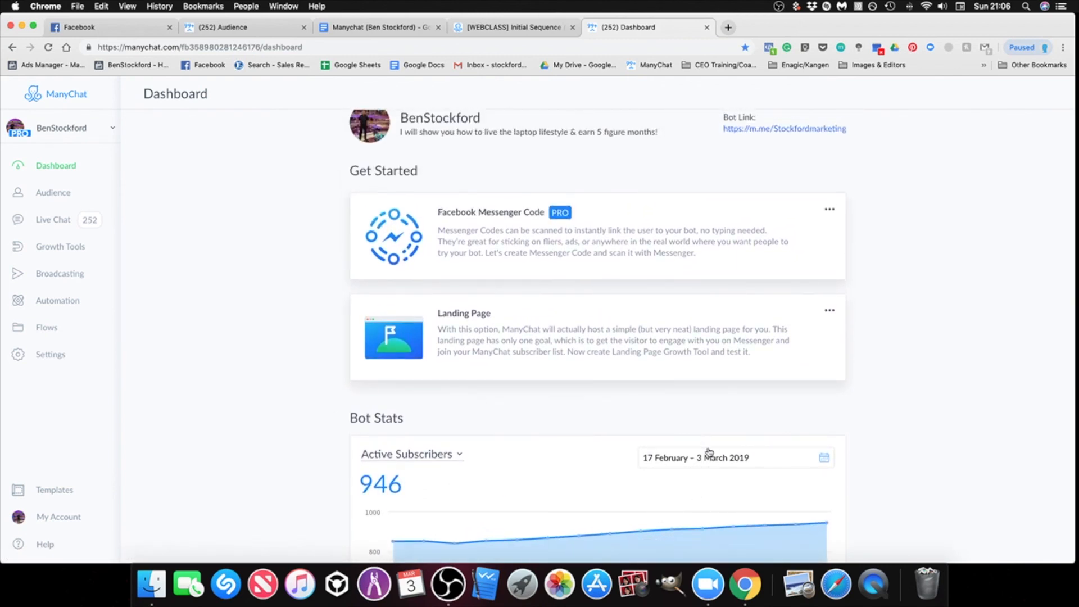
click(66, 280)
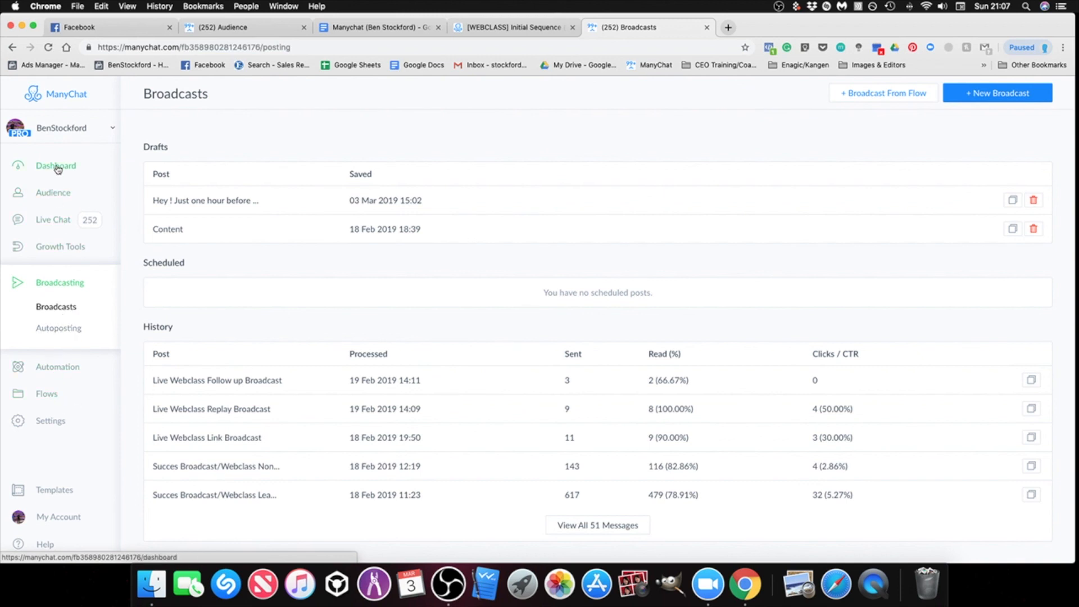
Show the setup of Growth Tool #1 Messenger REF URL, with ref parameter webclass-thank-you.
click(62, 247)
click(301, 268)
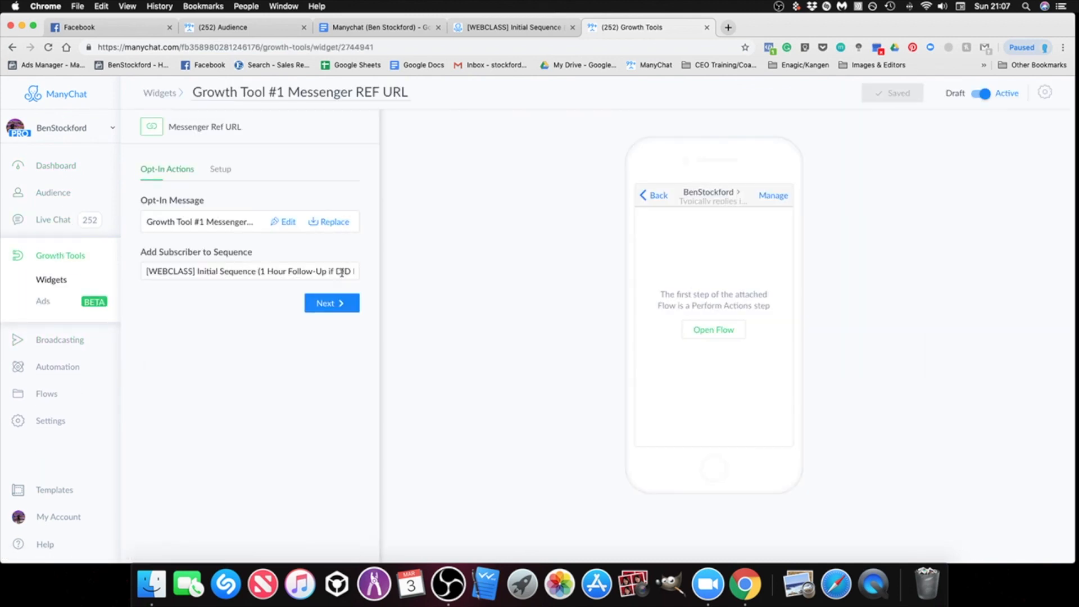
click(227, 174)
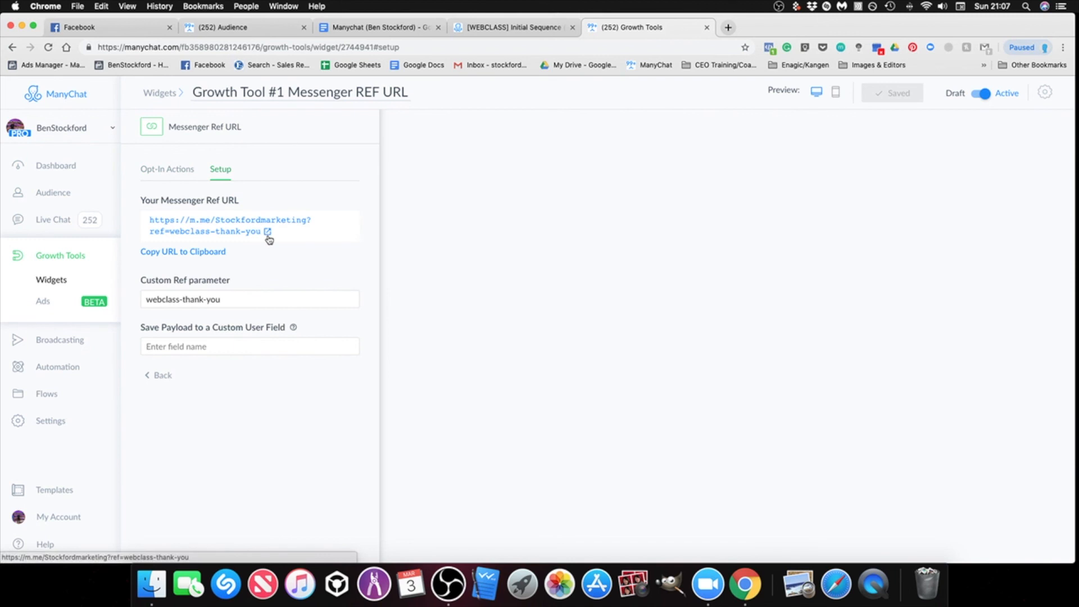